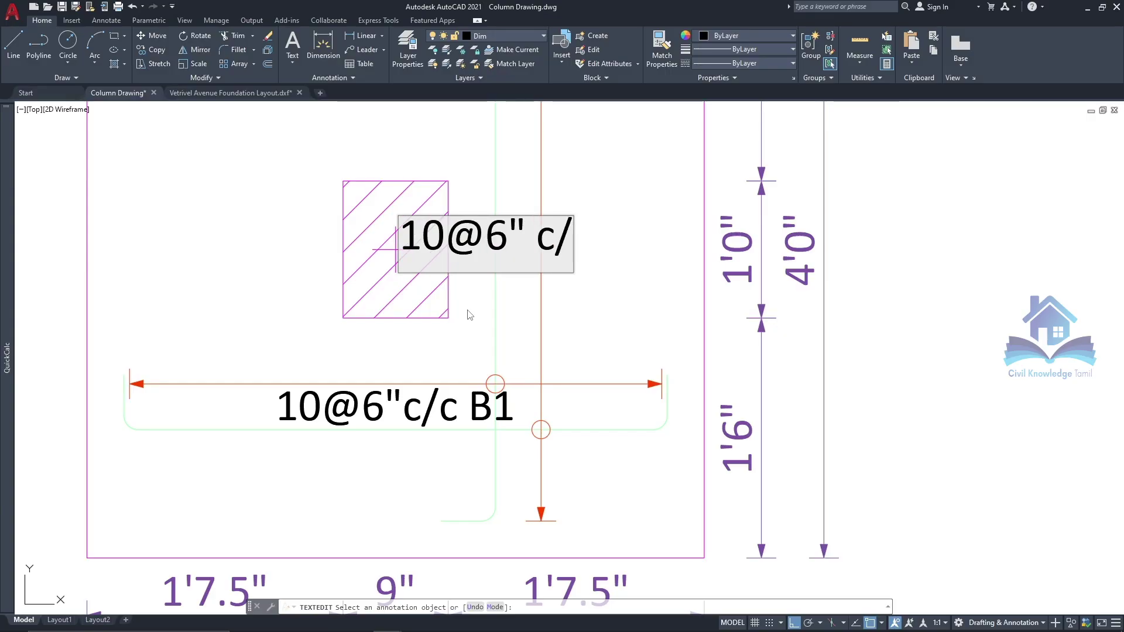
Step: Finish editing the rebar spacing note and end the text edit
text(c/c)
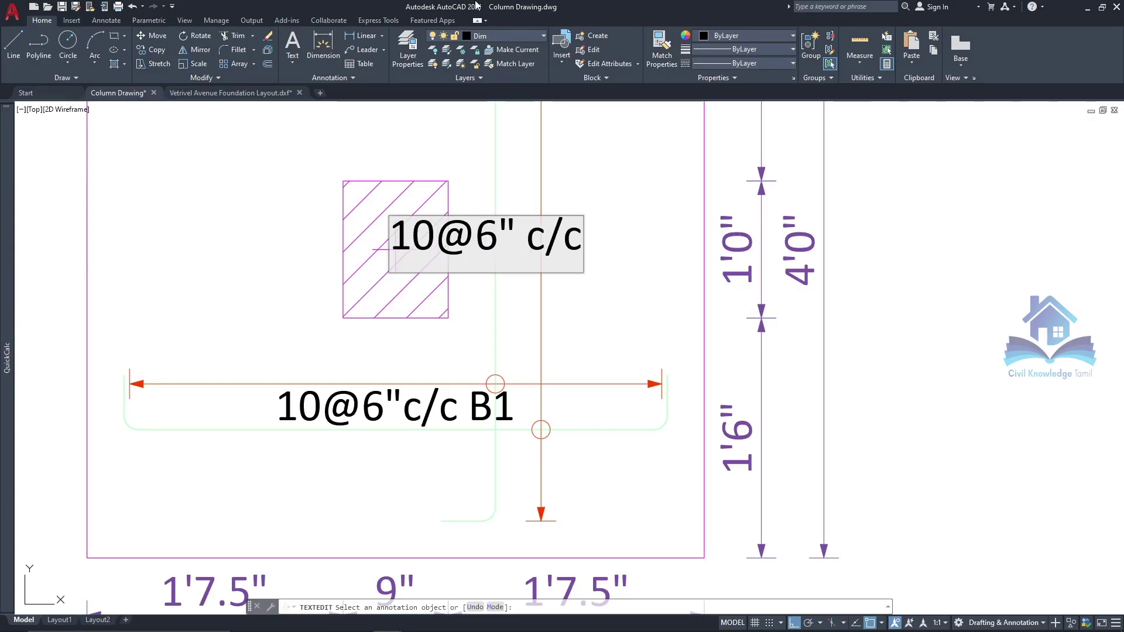
click(658, 170)
scroll(510, 386, down, 2)
key(Escape)
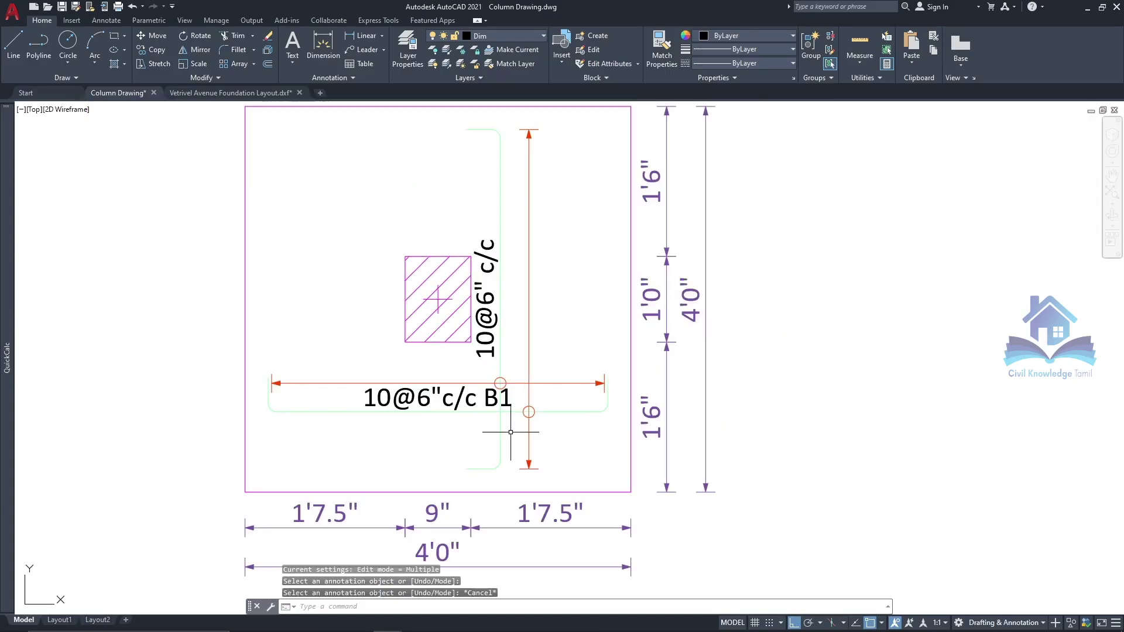
Step: Move the vertical rebar lines and bar-mark circle to the perpendicular point beside the column
scroll(514, 352, up, 3)
scroll(501, 413, up, 2)
scroll(522, 459, down, 3)
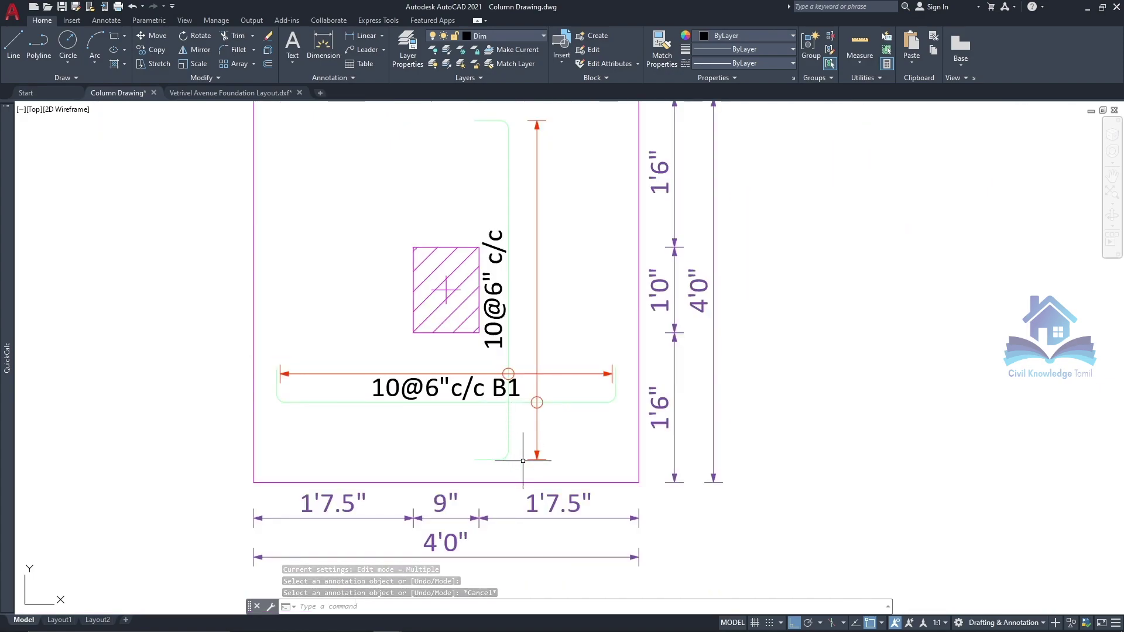
scroll(502, 469, up, 2)
click(501, 470)
scroll(471, 439, down, 3)
click(547, 486)
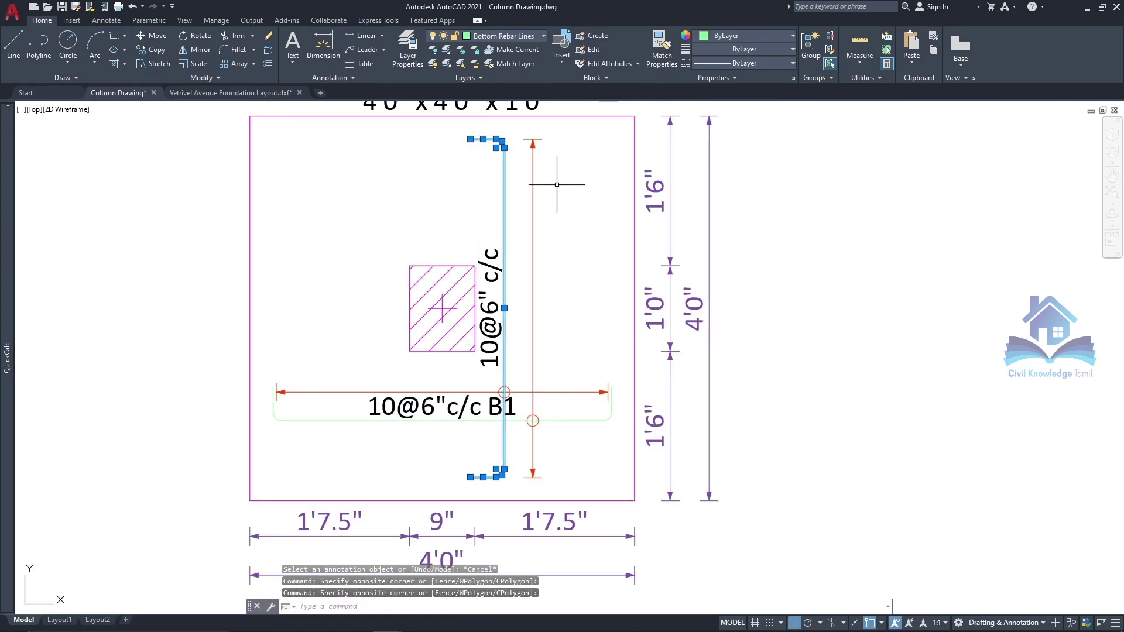
click(540, 155)
scroll(540, 489, up, 4)
click(512, 325)
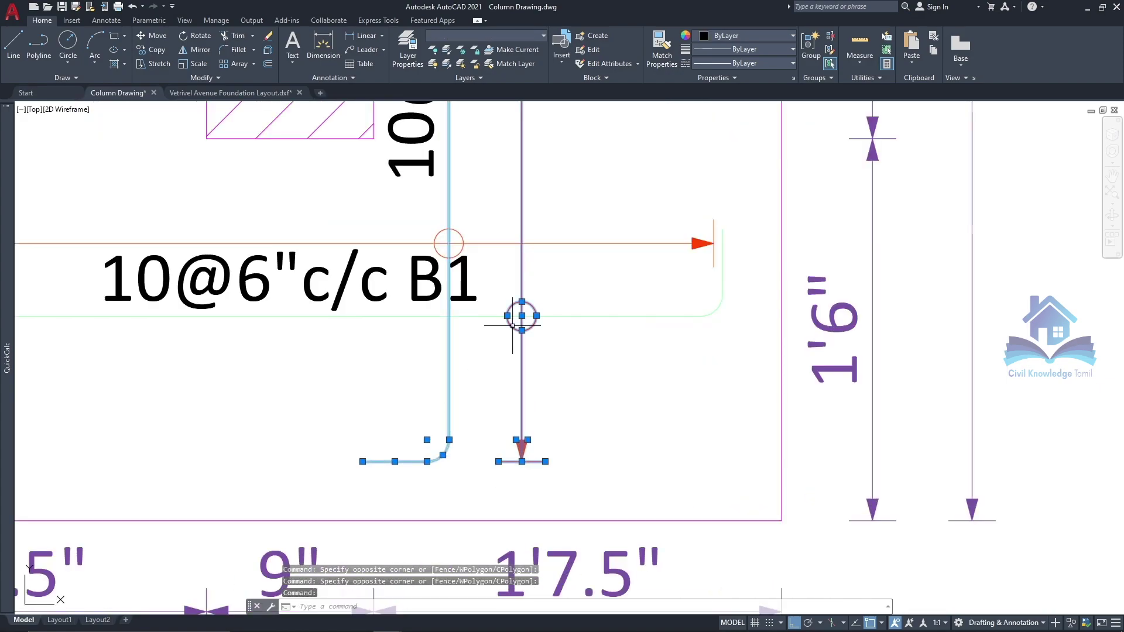
click(158, 37)
click(448, 243)
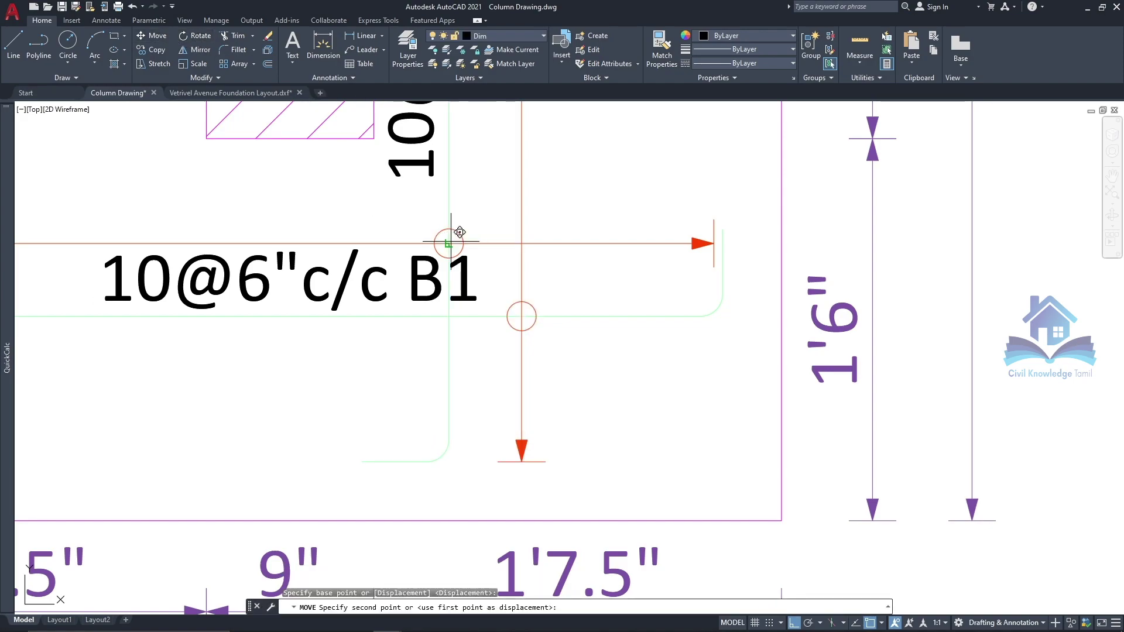
click(521, 242)
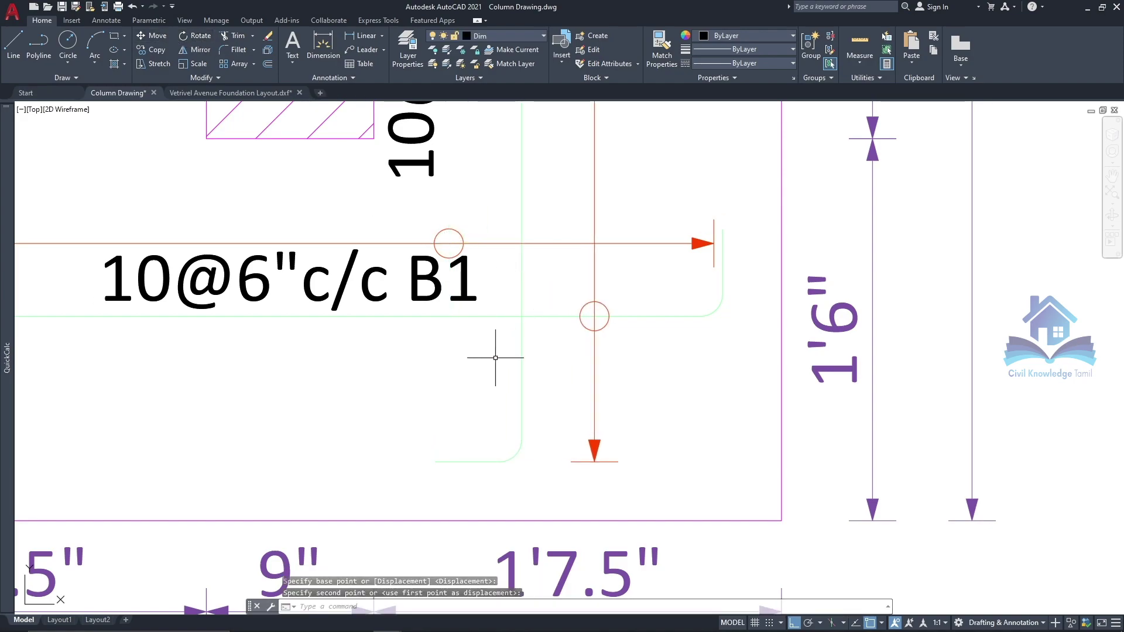
Step: Nudge the vertical 10@6" c/c note to the right
scroll(502, 358, down, 4)
scroll(504, 308, up, 3)
scroll(421, 428, up, 1)
scroll(420, 428, up, 2)
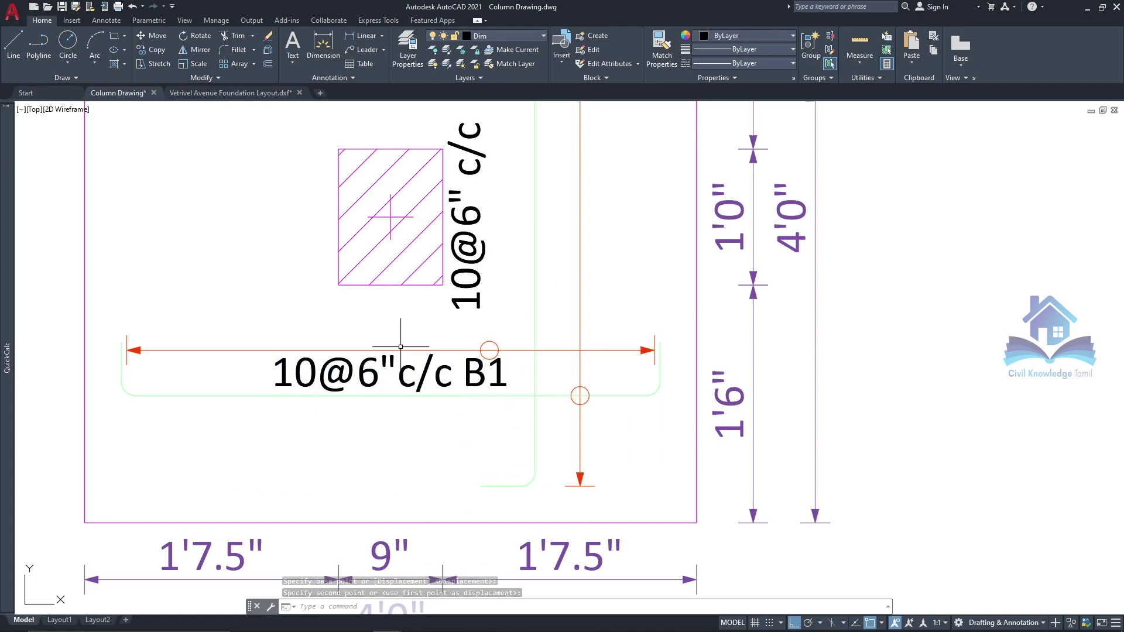
scroll(565, 398, down, 2)
click(503, 295)
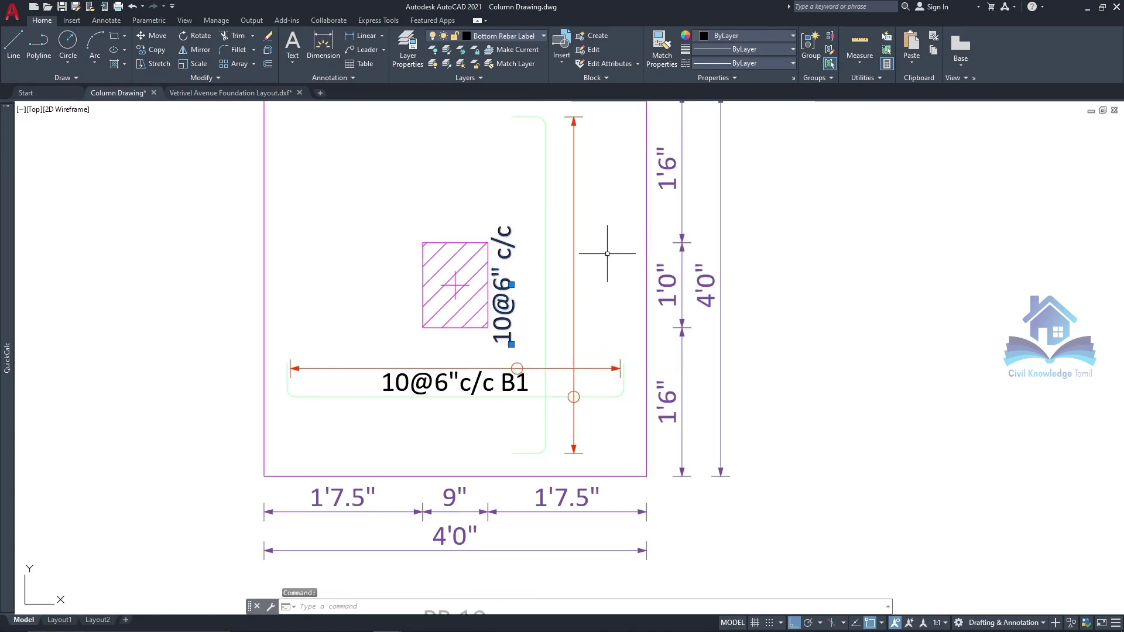
key(ctrl+Right)
key(ctrl+Right)
key(ctrl+Right)
key(ctrl+Right)
key(ctrl+Right)
key(ctrl+Right)
key(ctrl+Right)
key(ctrl+Right)
key(ctrl+Right)
key(Escape)
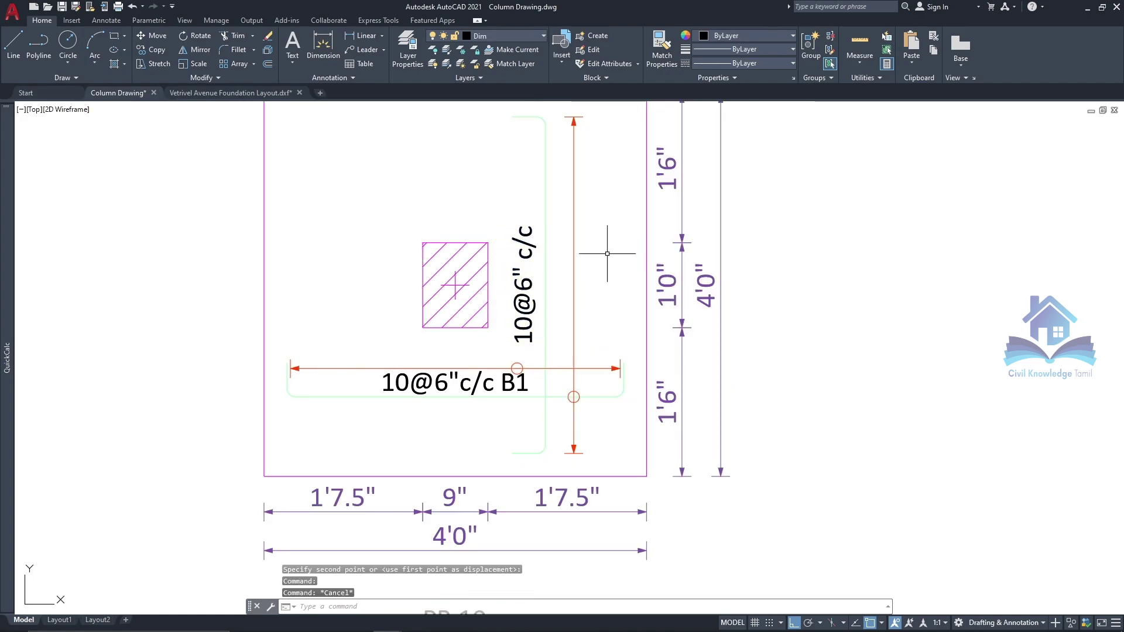
Step: Shift the horizontal rebar line, circle and arrowhead down below the 10@6"c/c B1 label
scroll(582, 370, up, 5)
drag(727, 369, 531, 344)
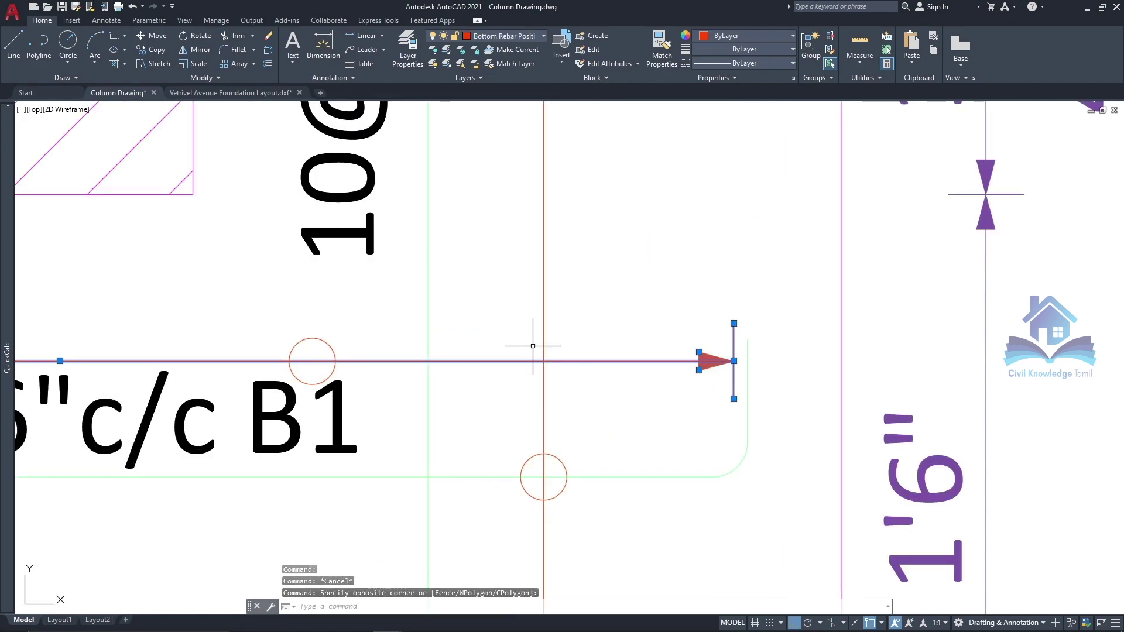
scroll(531, 343, down, 2)
click(395, 347)
scroll(503, 322, down, 1)
scroll(627, 343, up, 2)
scroll(408, 326, down, 1)
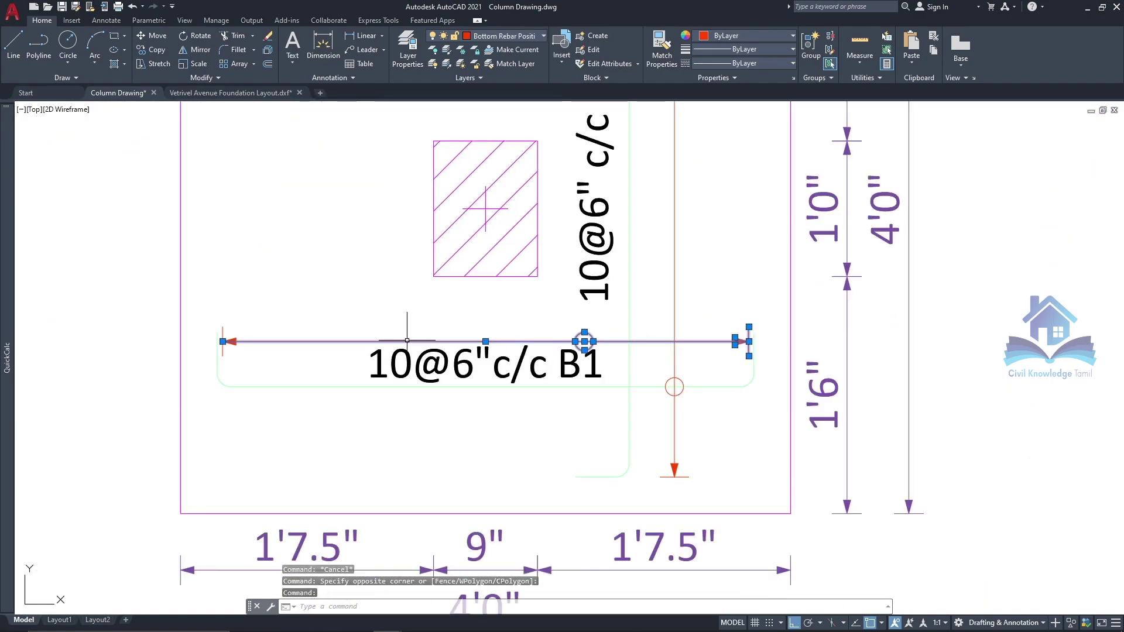
scroll(251, 362, up, 1)
drag(252, 363, 212, 334)
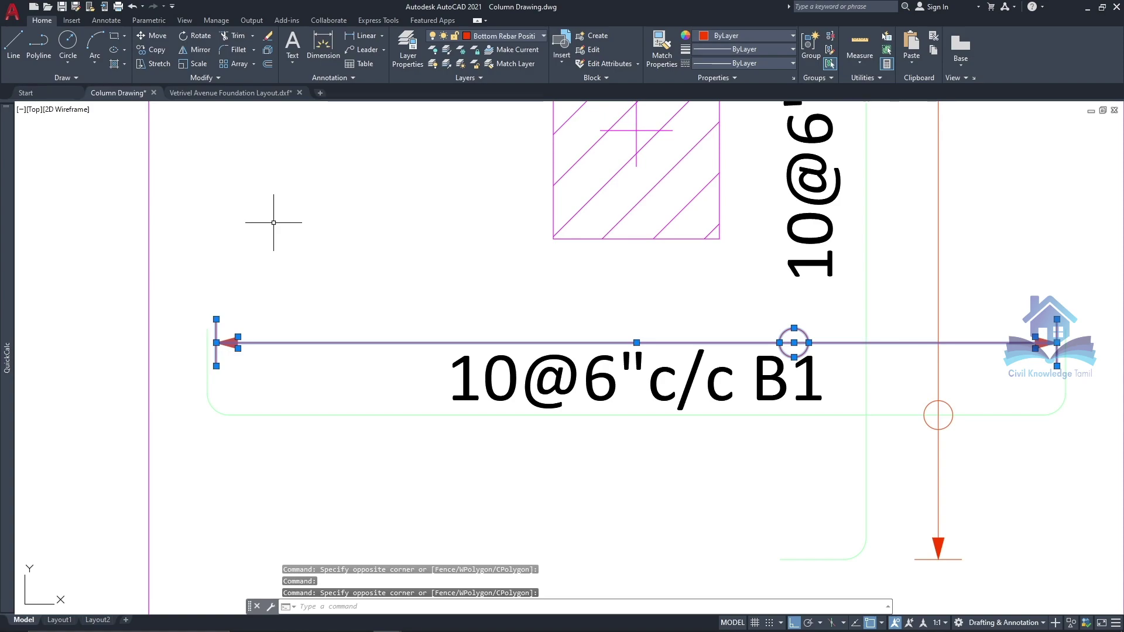
key(ctrl+Down)
key(ctrl+Down)
key(ctrl+Down)
key(ctrl+Down)
key(ctrl+Down)
key(ctrl+Down)
key(ctrl+Down)
key(ctrl+Down)
key(ctrl+Down)
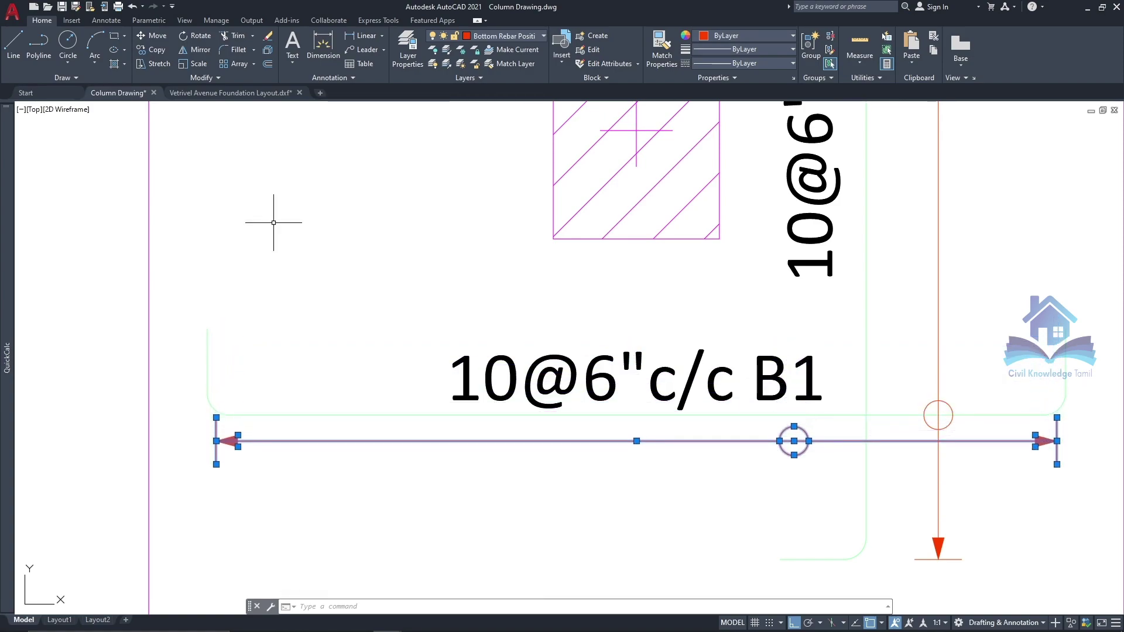
key(ctrl+Down)
key(ctrl+Down)
key(ctrl+Down)
key(ctrl+Down)
key(Escape)
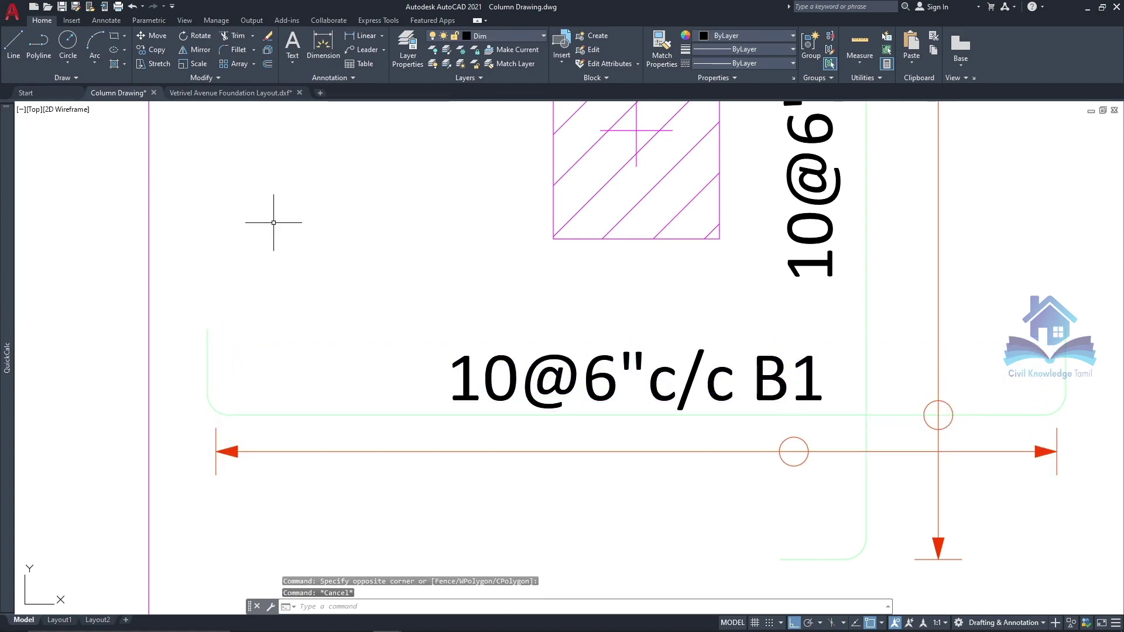
Step: Select the vertical green rebar line to check it, then deselect
key(Escape)
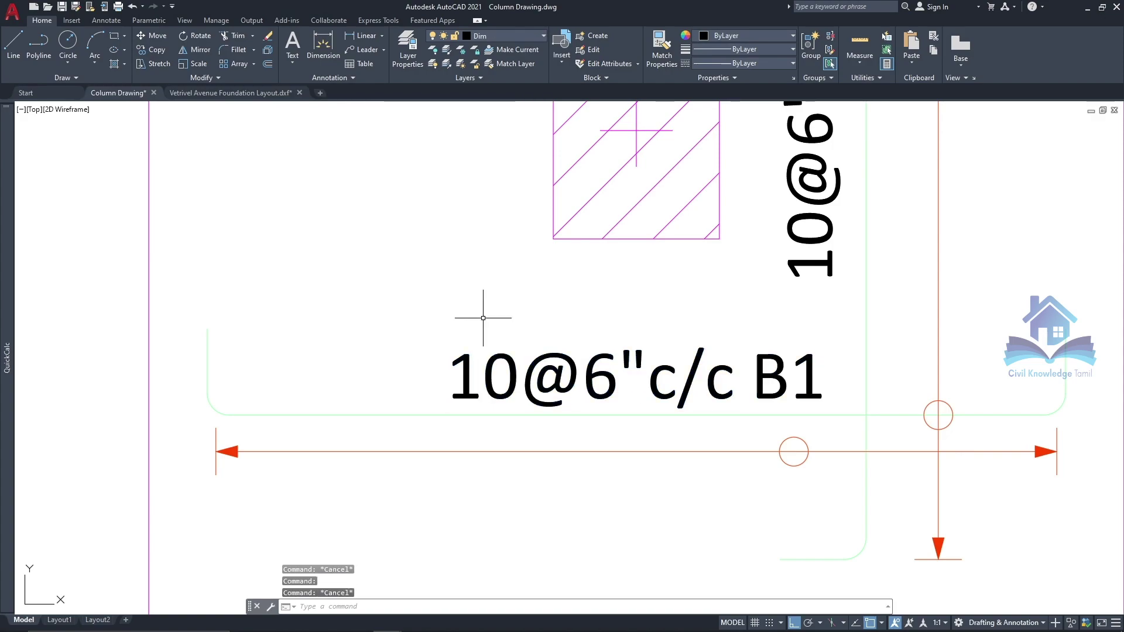
scroll(404, 401, down, 2)
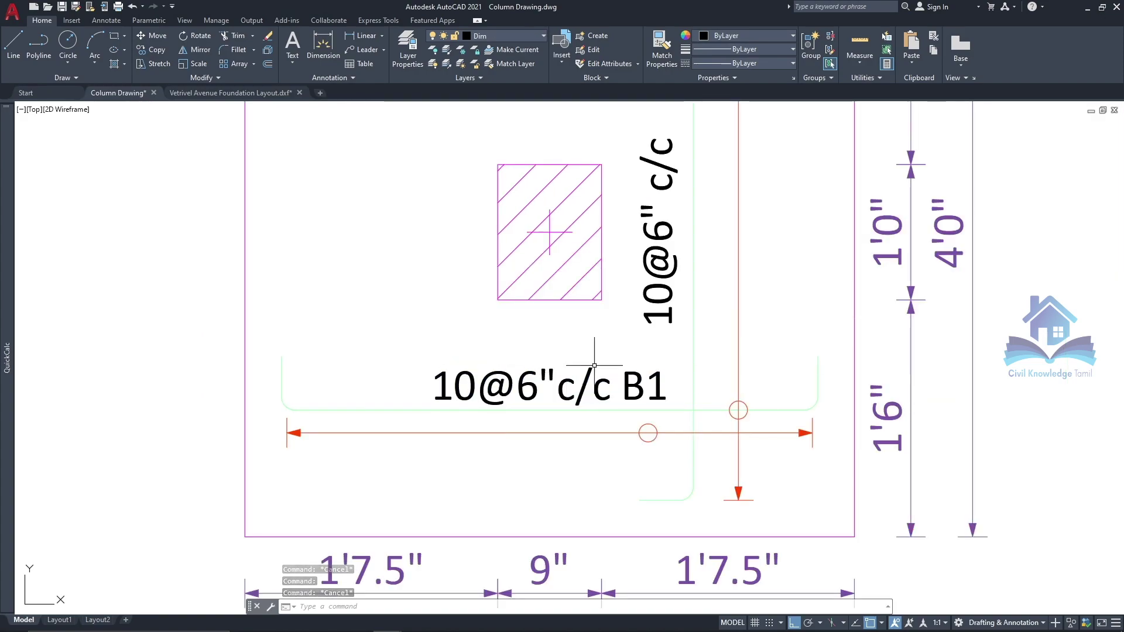
click(692, 175)
key(Escape)
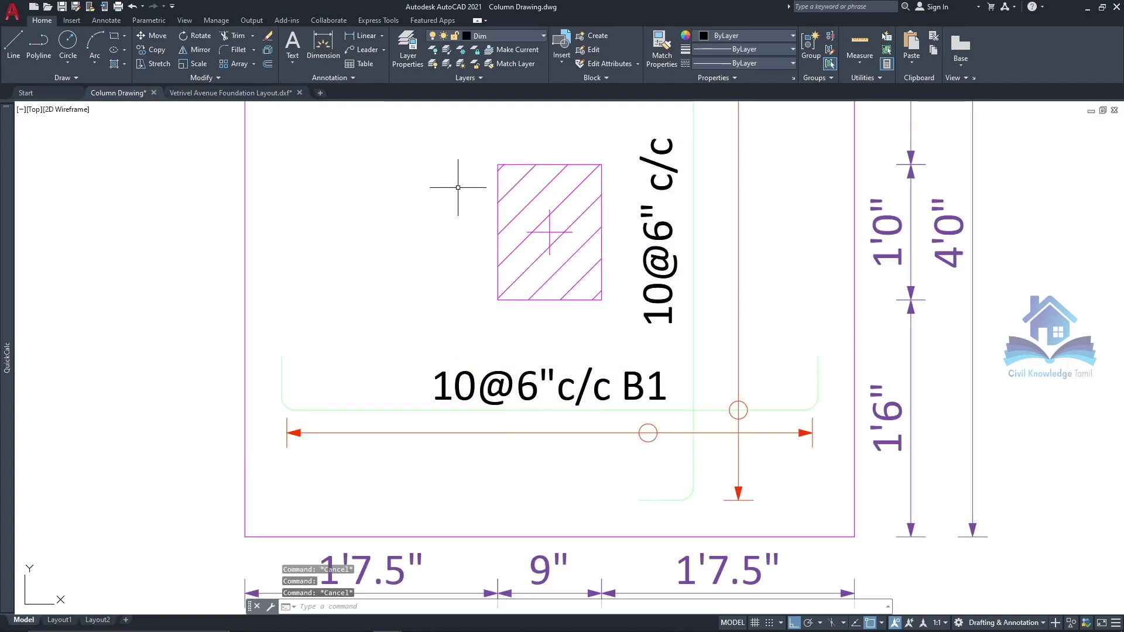
Step: Set the Bottom Rebar Lines layer colour to magenta
click(521, 36)
scroll(498, 234, up, 3)
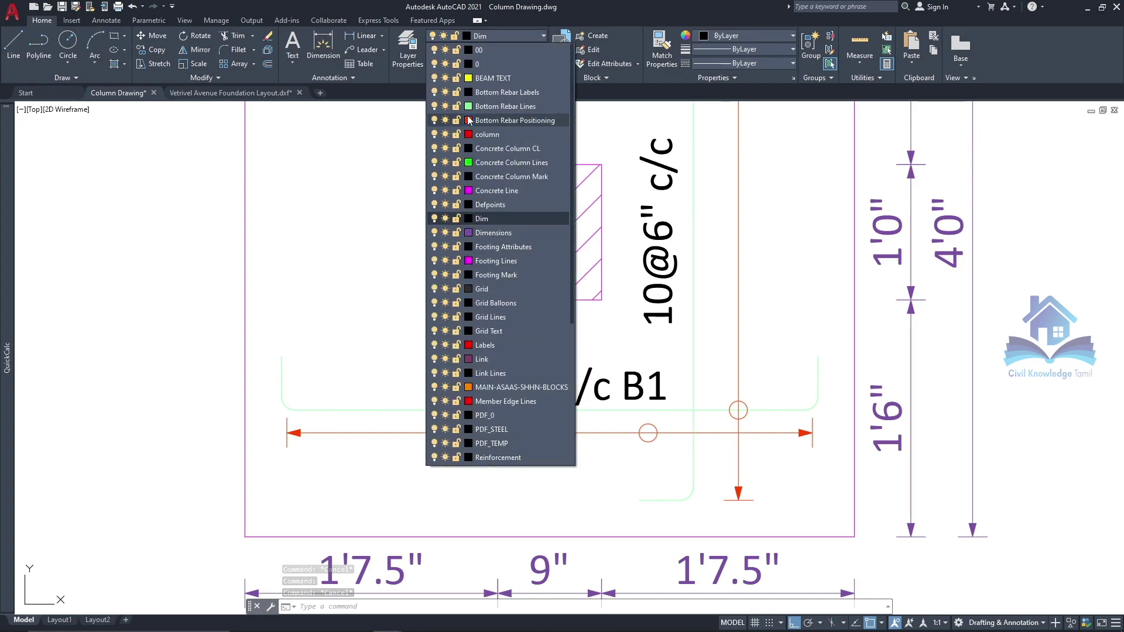
click(468, 111)
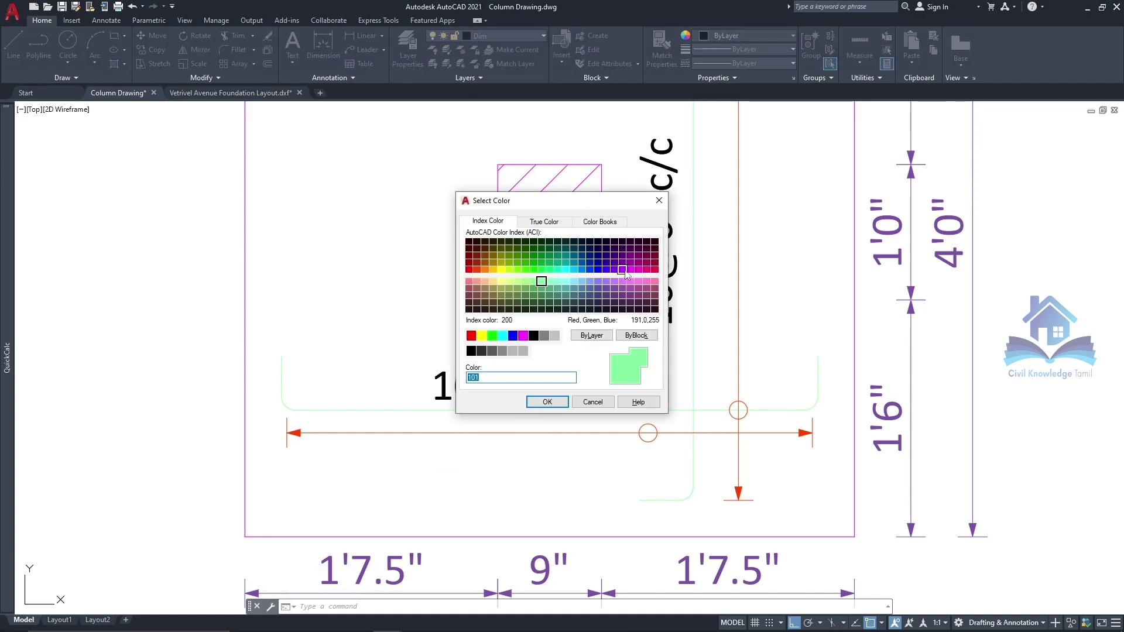
click(547, 402)
scroll(451, 451, down, 3)
scroll(451, 451, down, 2)
scroll(577, 334, up, 2)
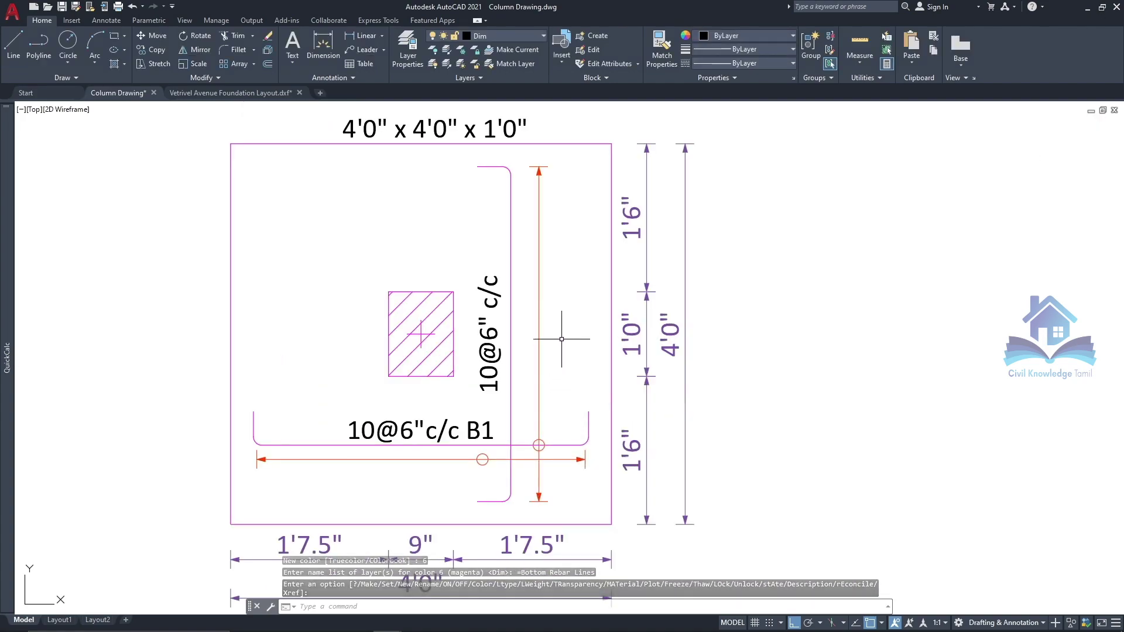
scroll(526, 468, down, 2)
scroll(455, 543, up, 2)
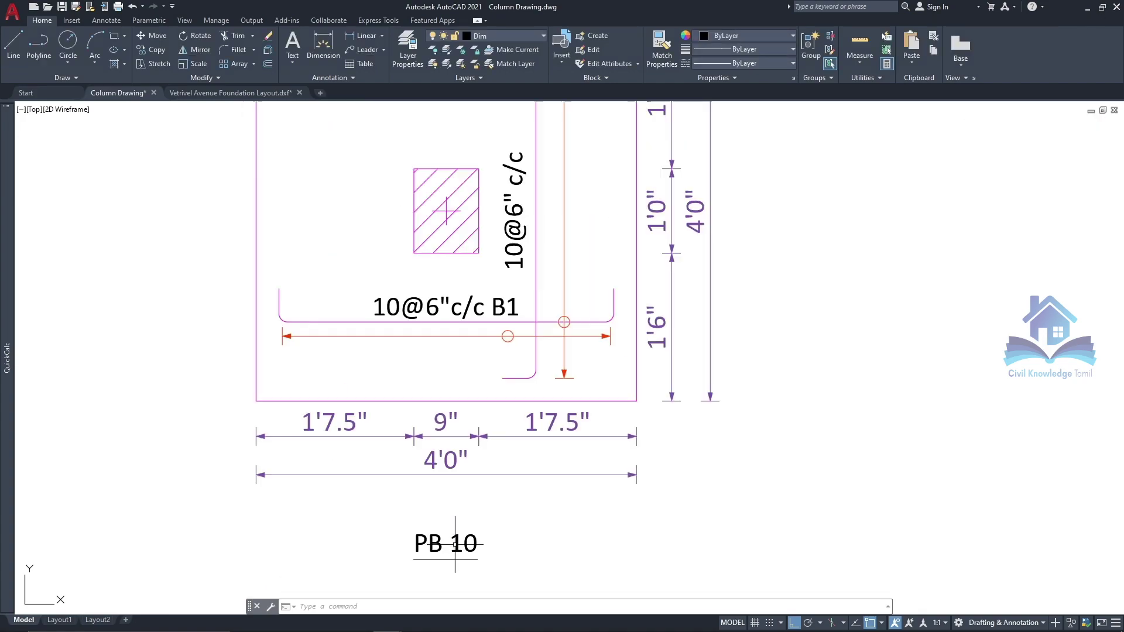
scroll(455, 543, down, 3)
scroll(633, 334, up, 2)
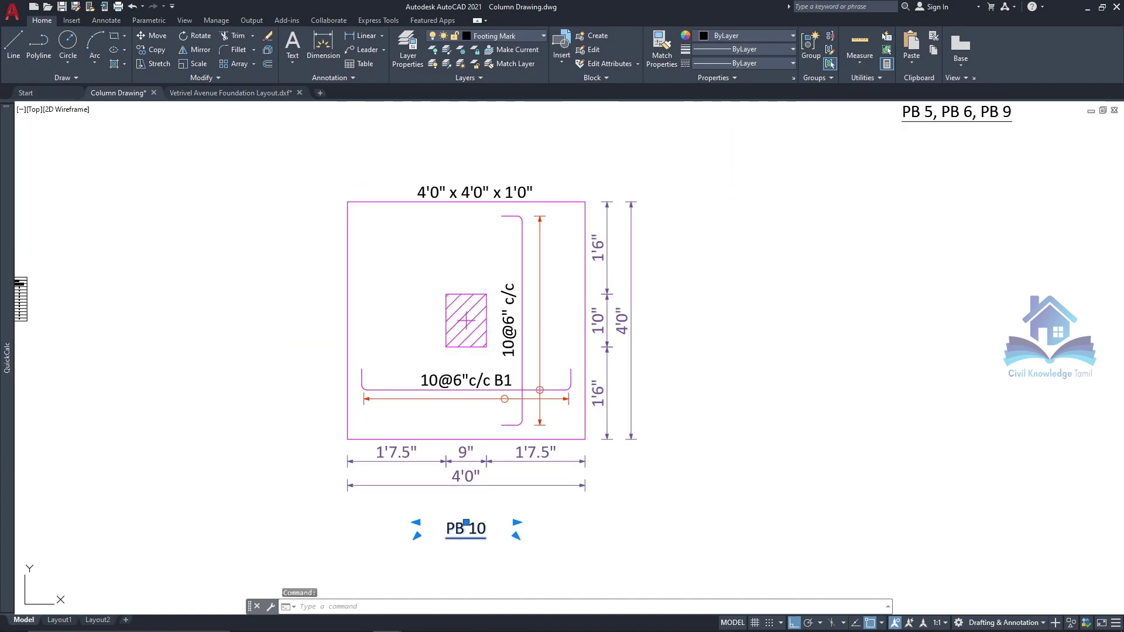
Step: Change the PB 10 footing label to F2
double_click(466, 526)
text(F2)
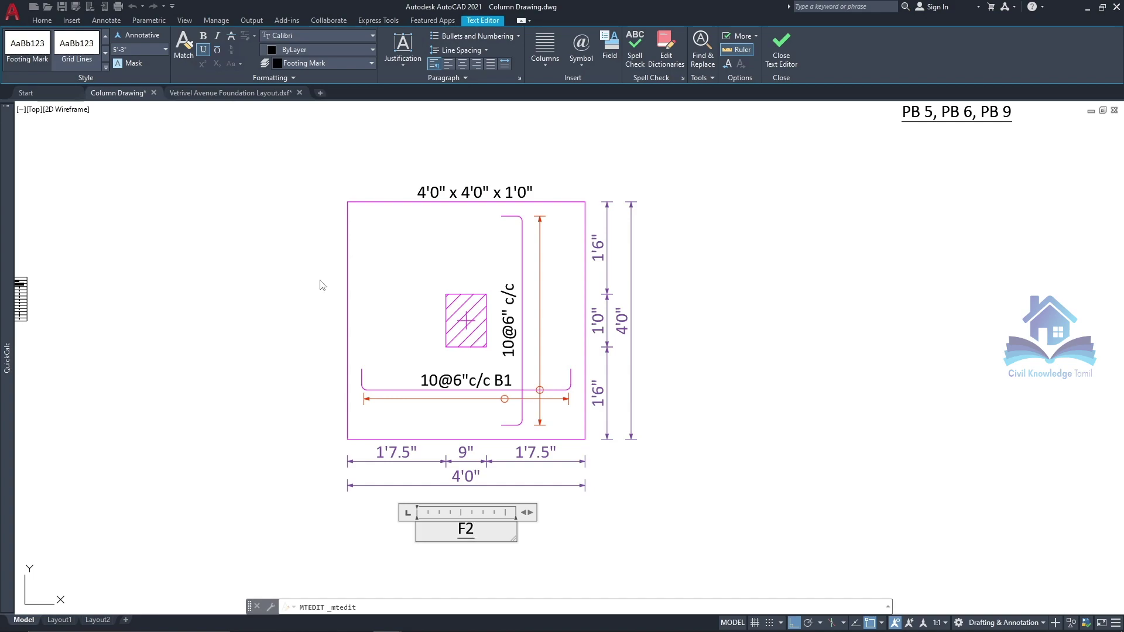
click(321, 285)
scroll(324, 281, down, 2)
Step: Copy the whole F2 footing to the right from its lower-left corner
click(555, 476)
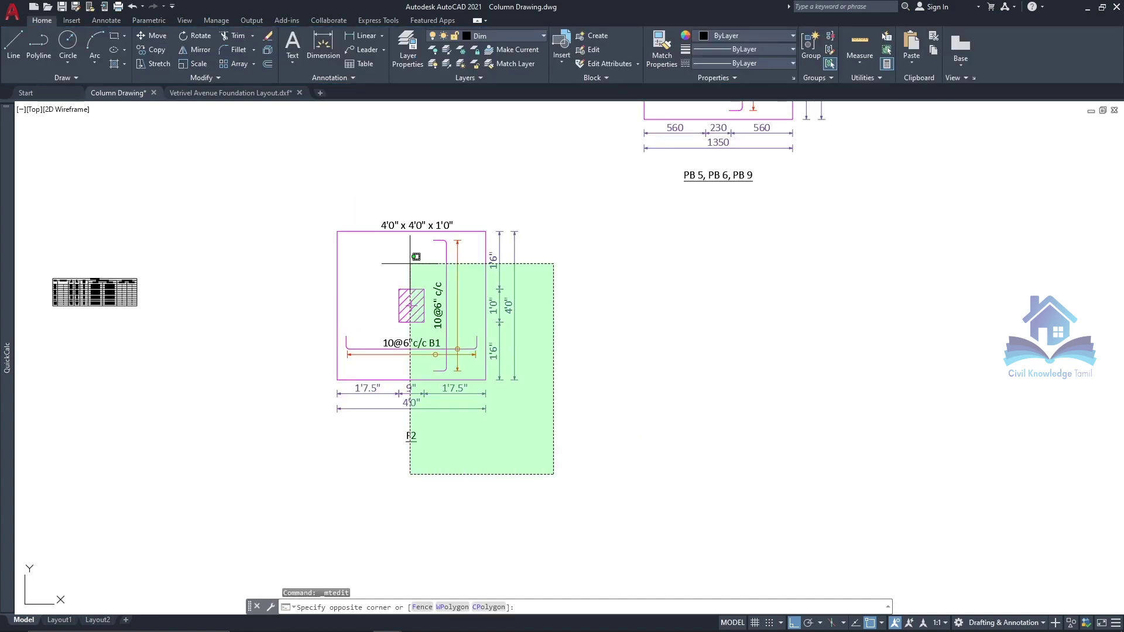
click(307, 172)
click(156, 50)
click(337, 379)
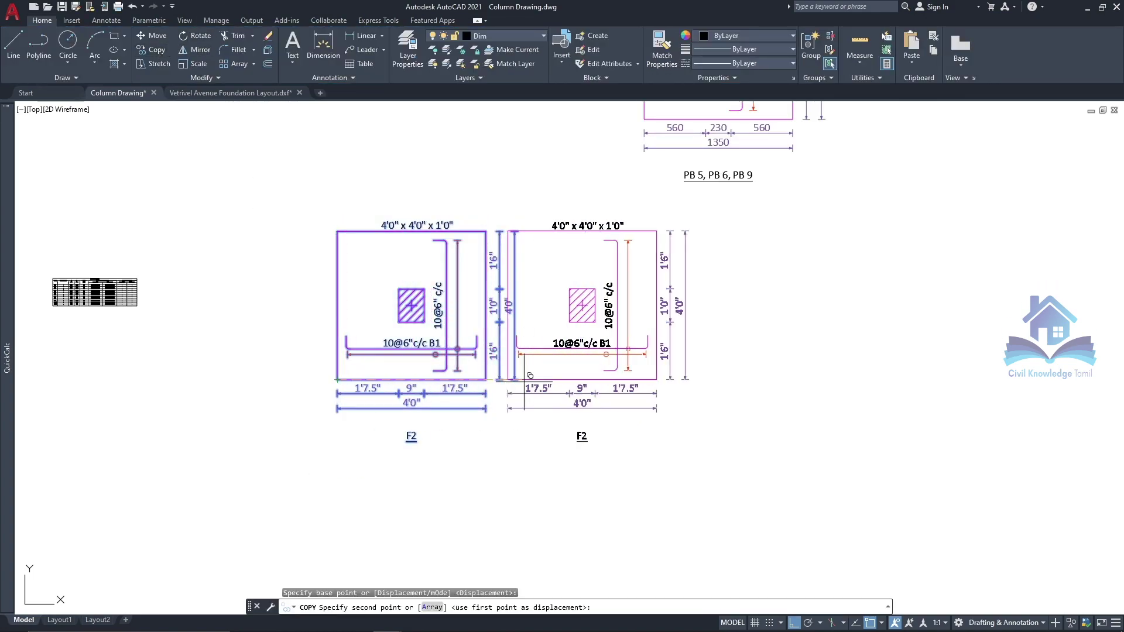
click(549, 379)
key(Escape)
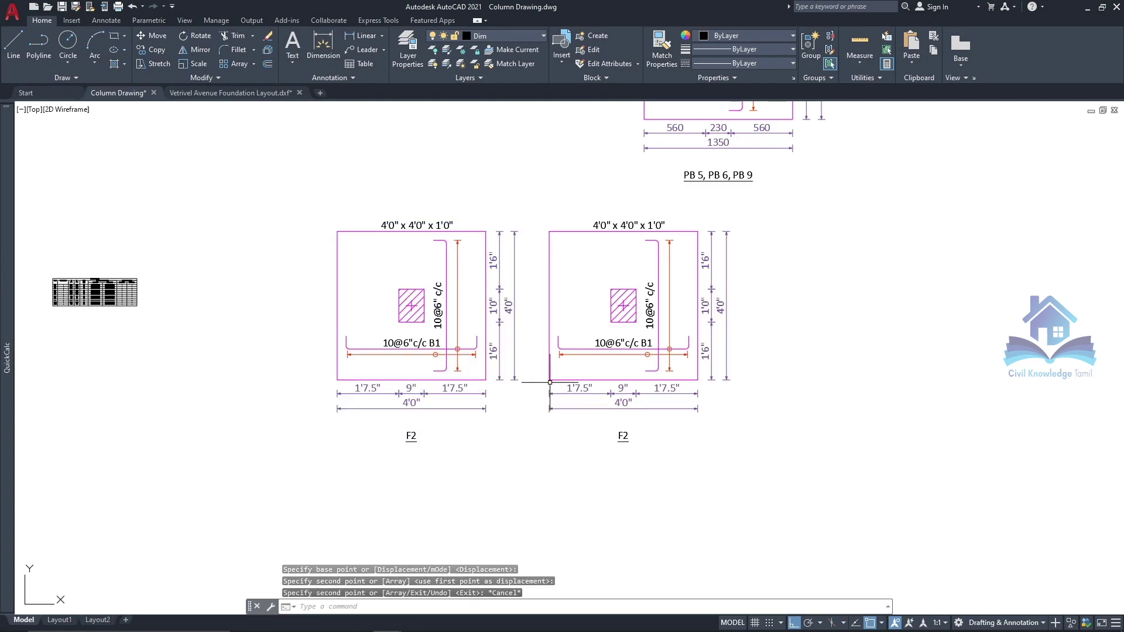
Step: Stretch the copied column taller and refill its hatch
scroll(603, 302, up, 4)
click(593, 274)
click(498, 255)
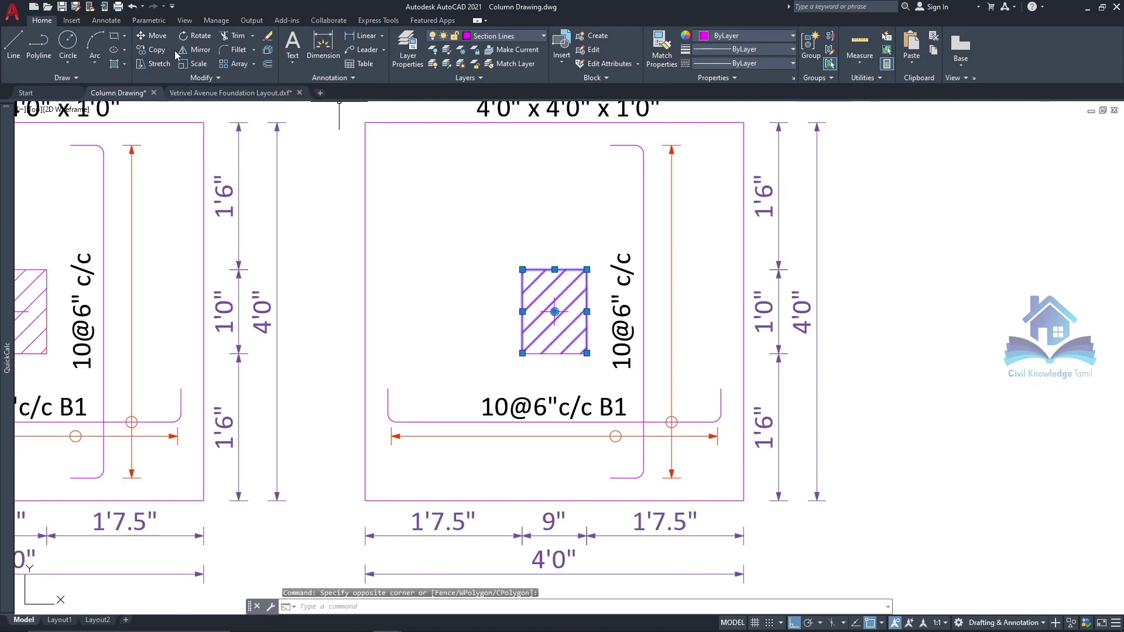
click(153, 63)
click(555, 270)
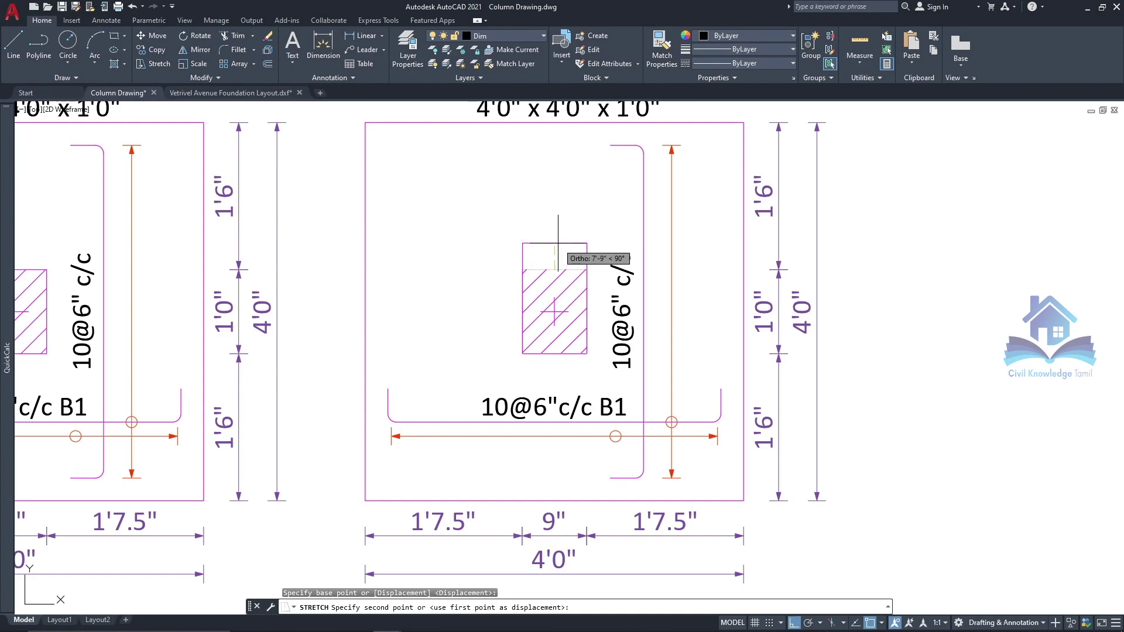
click(555, 246)
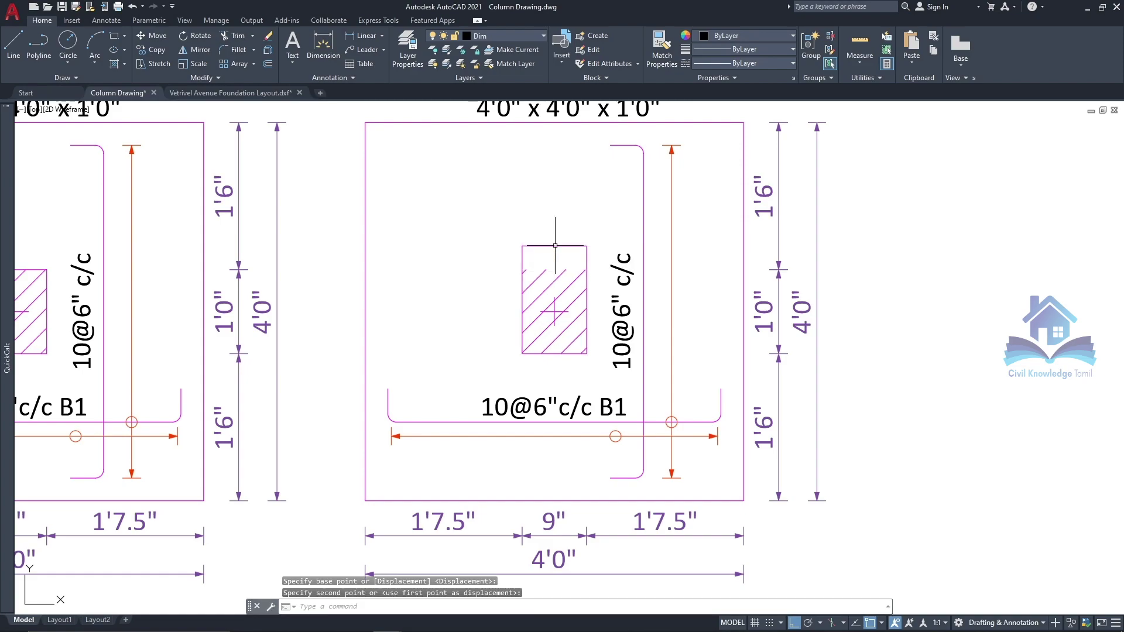
click(554, 305)
key(Escape)
Step: Select and inspect the vertical dimension beside the column
scroll(494, 252, down, 2)
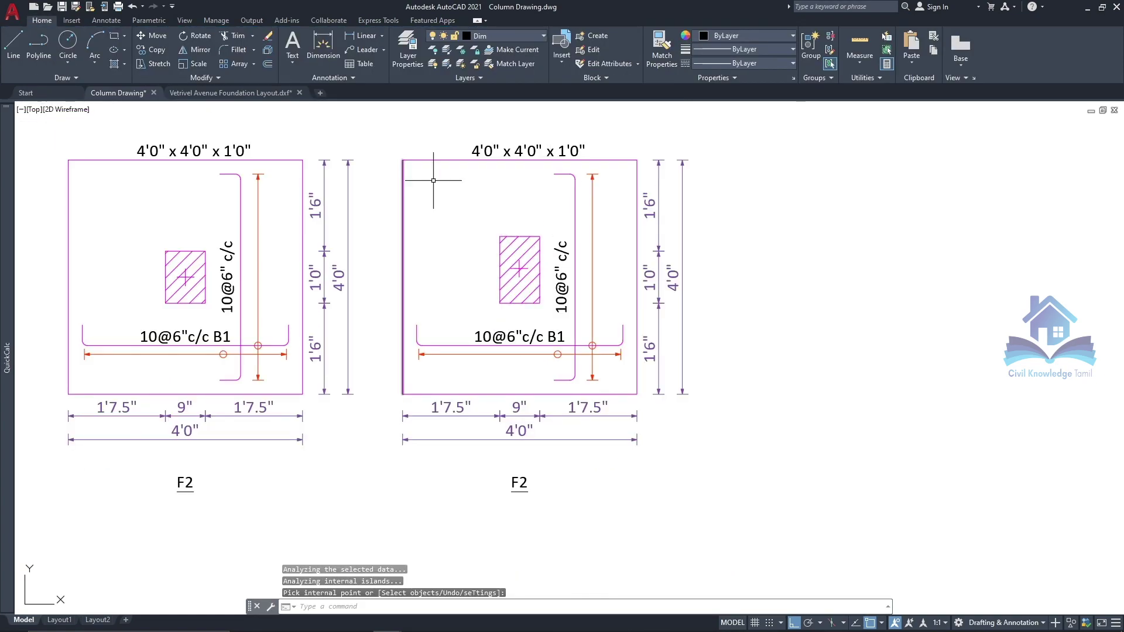
scroll(715, 326, down, 3)
scroll(572, 398, up, 3)
scroll(537, 529, up, 2)
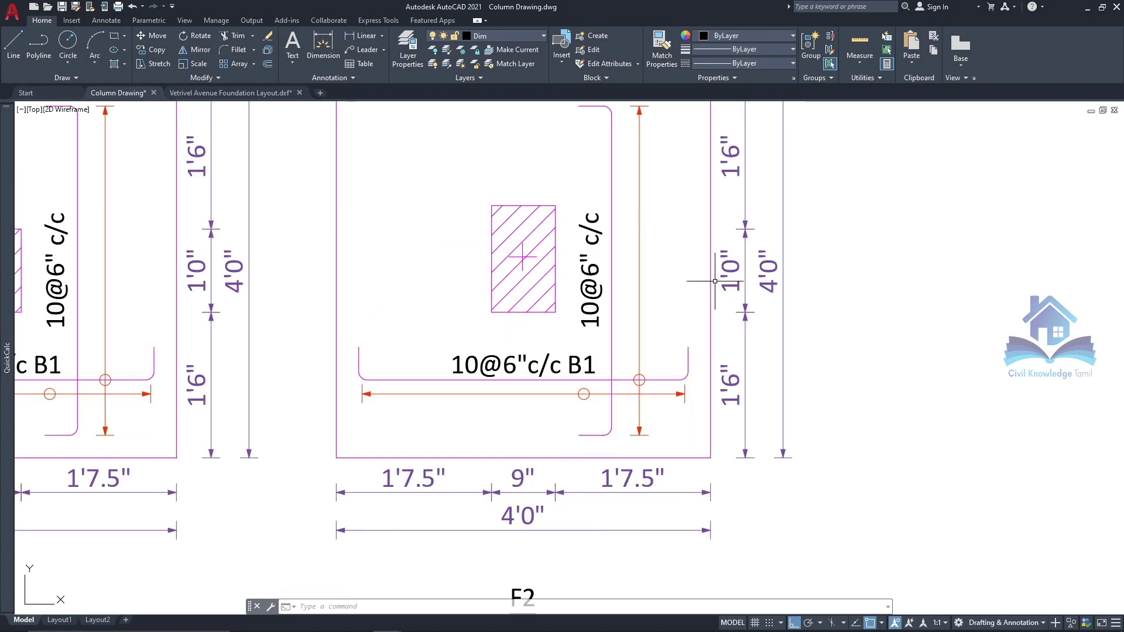
scroll(715, 281, up, 5)
scroll(468, 295, down, 5)
scroll(451, 170, up, 2)
click(531, 226)
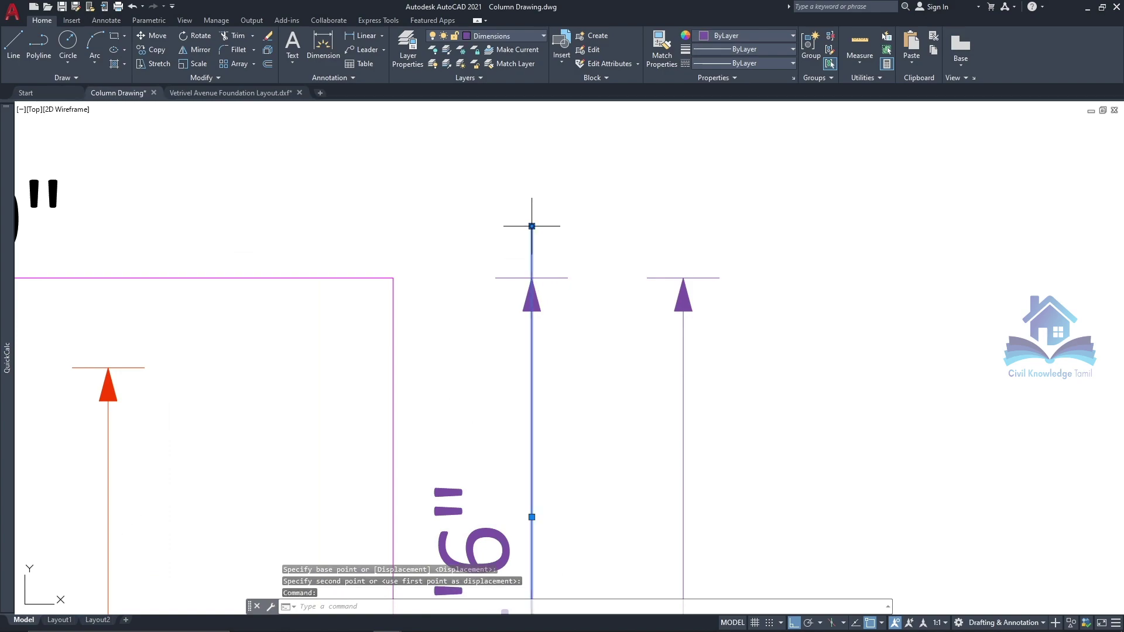
key(Escape)
Step: Stretch the middle vertical dimension's end up so it reads 1'3"
scroll(524, 175, down, 2)
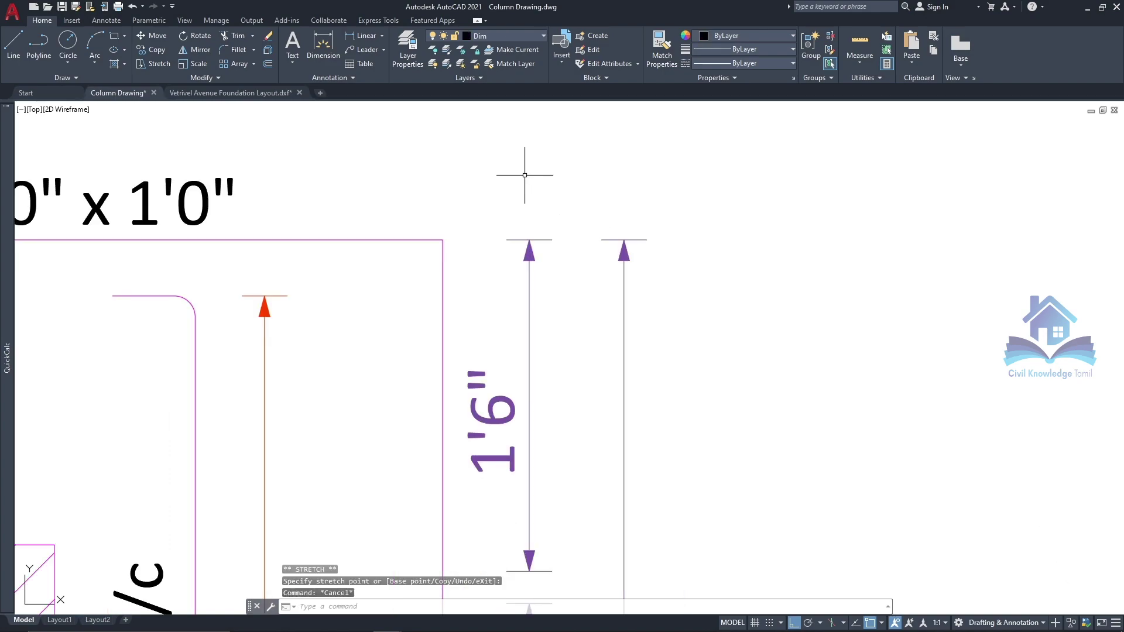
scroll(524, 175, down, 3)
scroll(572, 371, up, 4)
scroll(572, 371, up, 1)
click(515, 328)
click(443, 297)
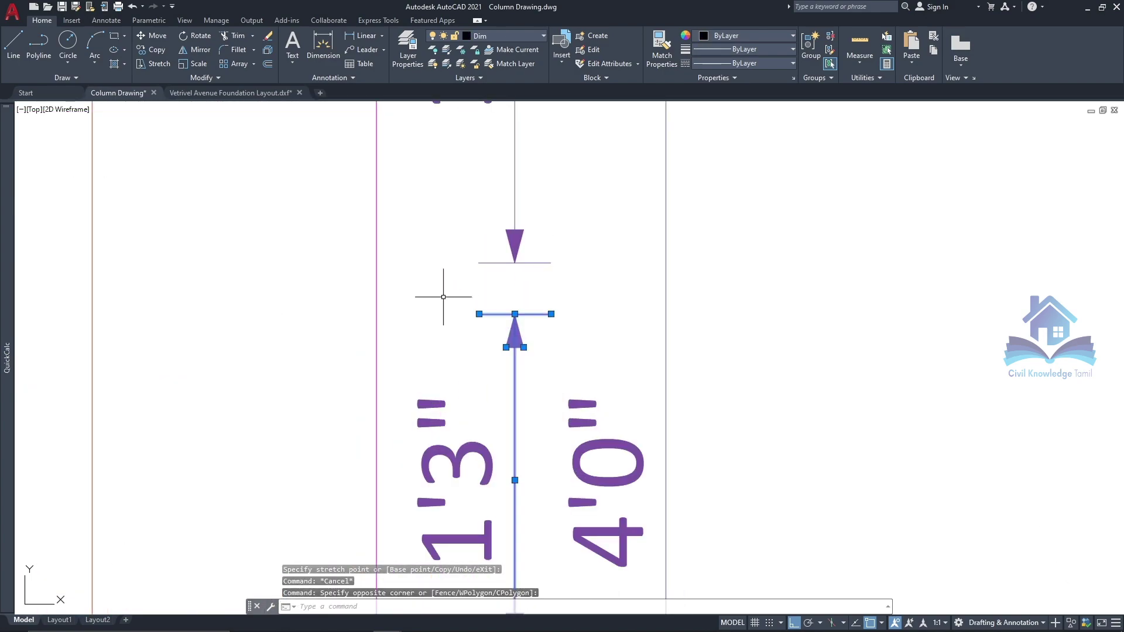
click(153, 63)
click(514, 315)
click(514, 262)
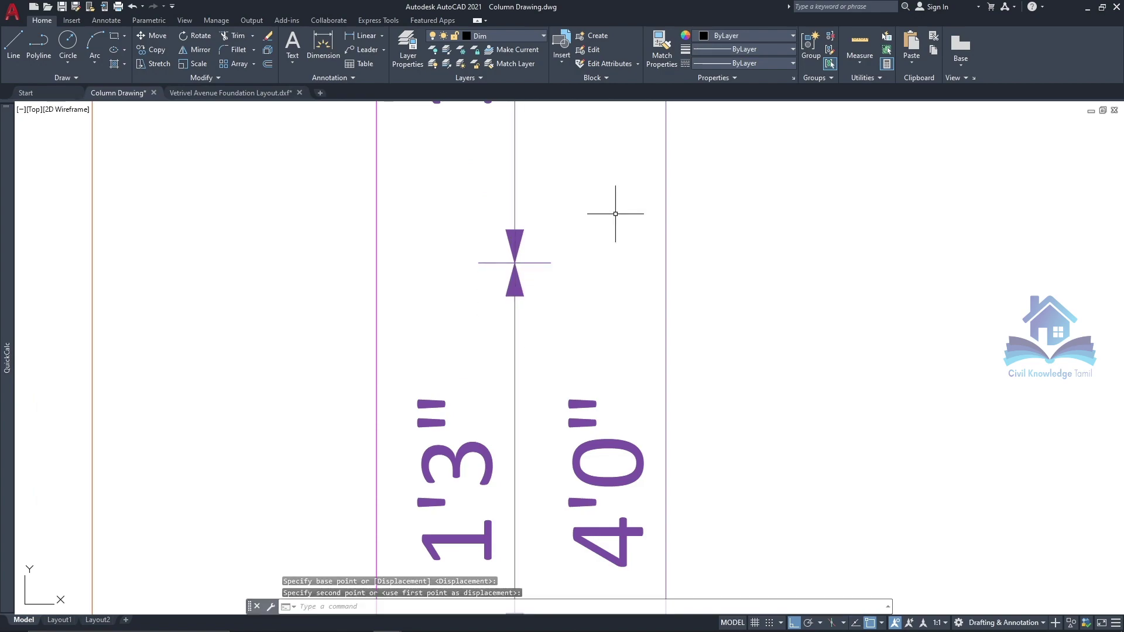
key(Escape)
scroll(607, 225, down, 2)
scroll(465, 230, down, 2)
click(517, 345)
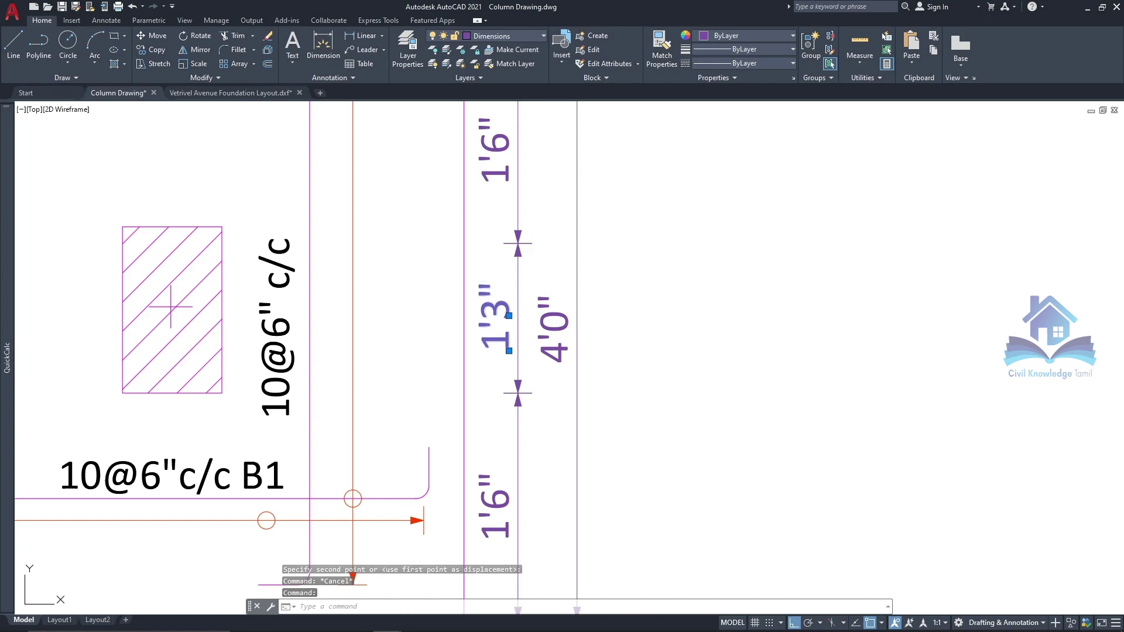
key(Escape)
scroll(490, 238, down, 2)
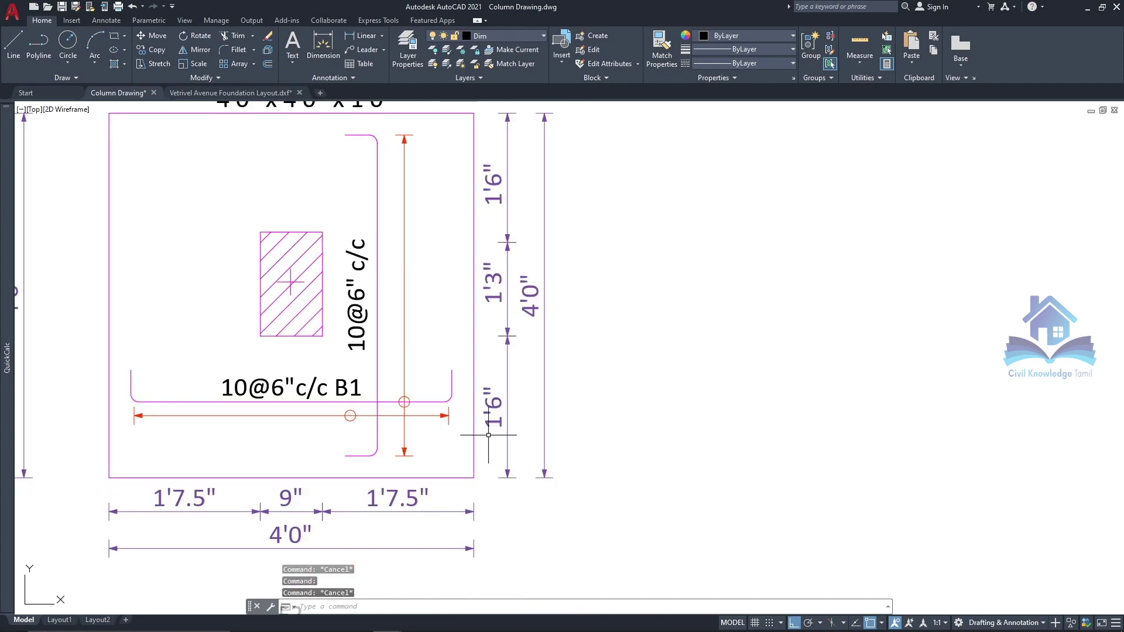
Step: Change both outer 1'6" vertical dimension texts to 1'4.5"
double_click(496, 402)
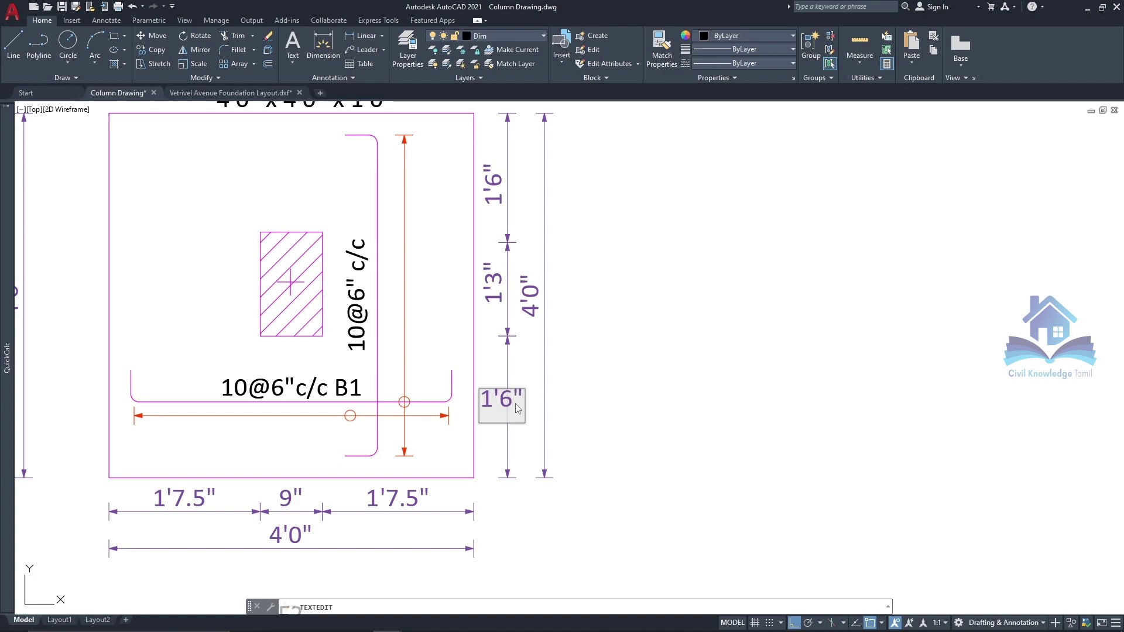
text(1'4.5")
click(612, 302)
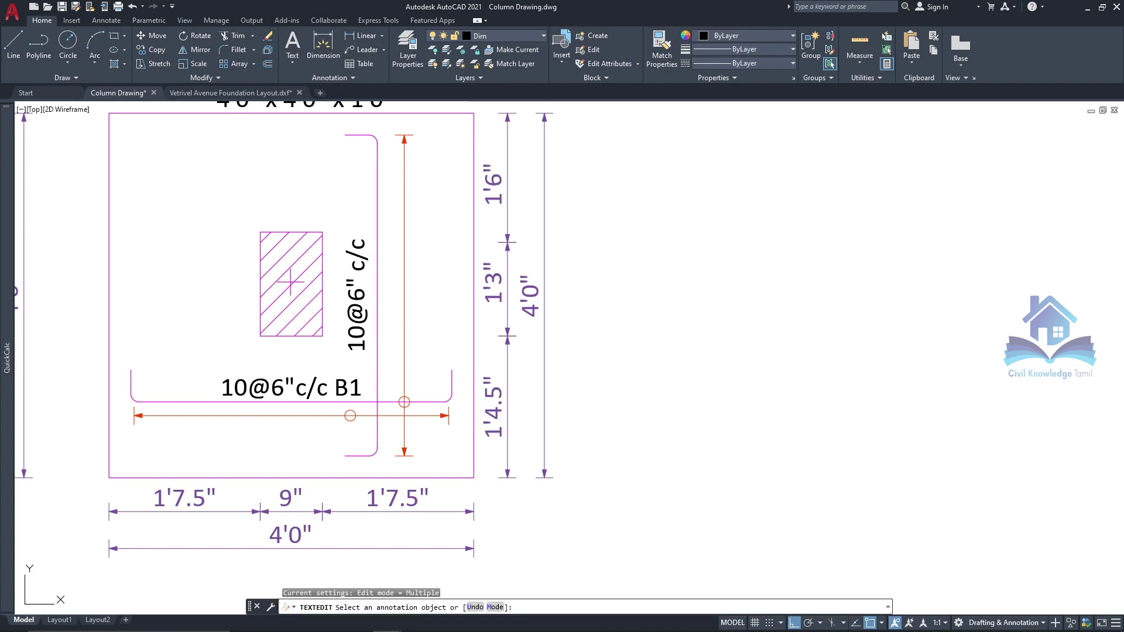
click(500, 179)
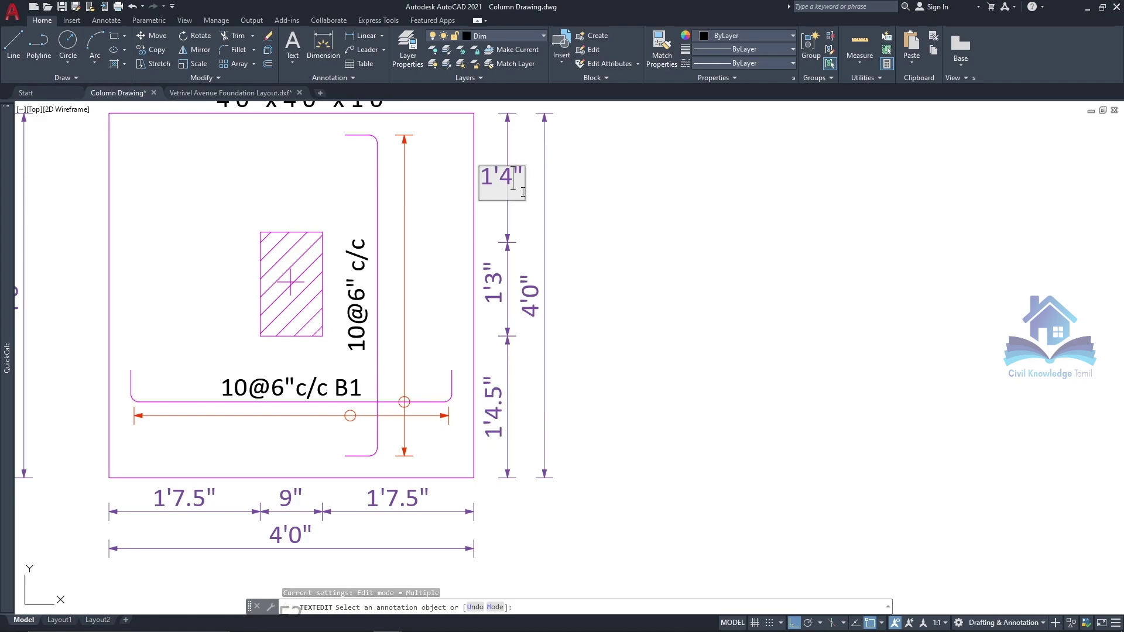
text(.5)
click(621, 230)
key(Escape)
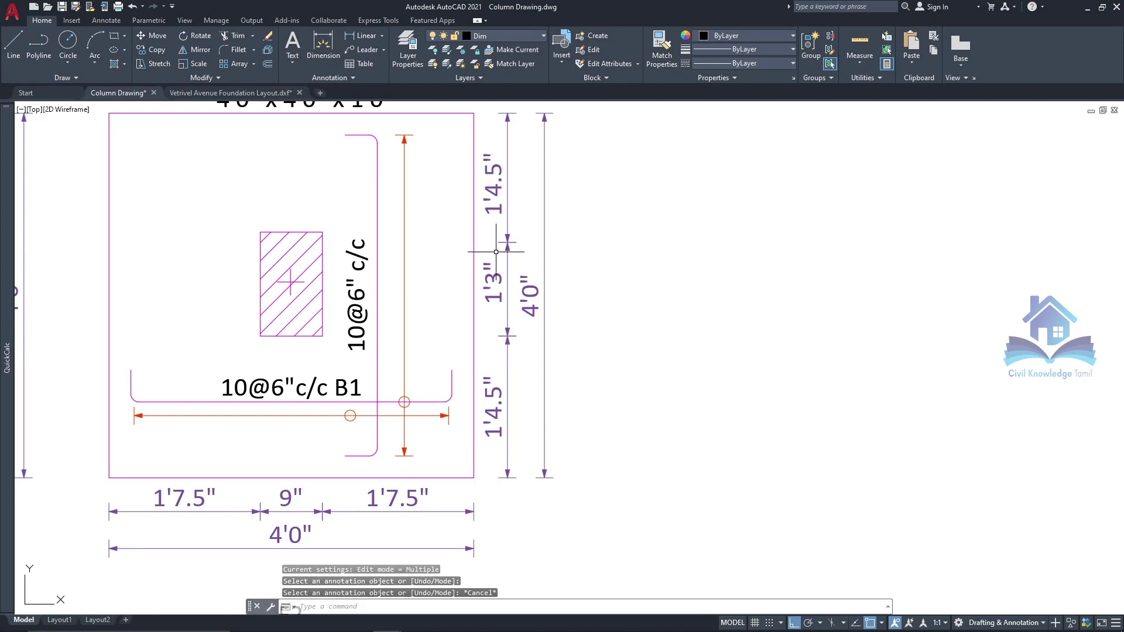
Step: Select the vertical 10@6" c/c label to check it, then deselect
scroll(527, 263, down, 1)
scroll(374, 328, up, 1)
click(372, 363)
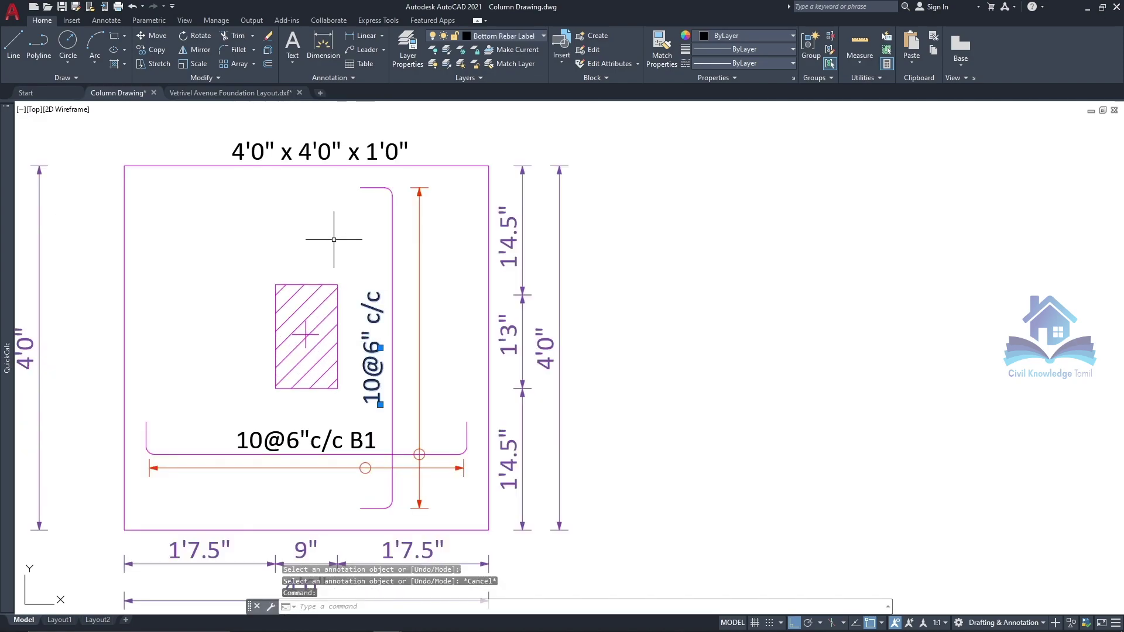
key(Escape)
Step: Relabel the second footing from F2 to F3
scroll(334, 239, down, 2)
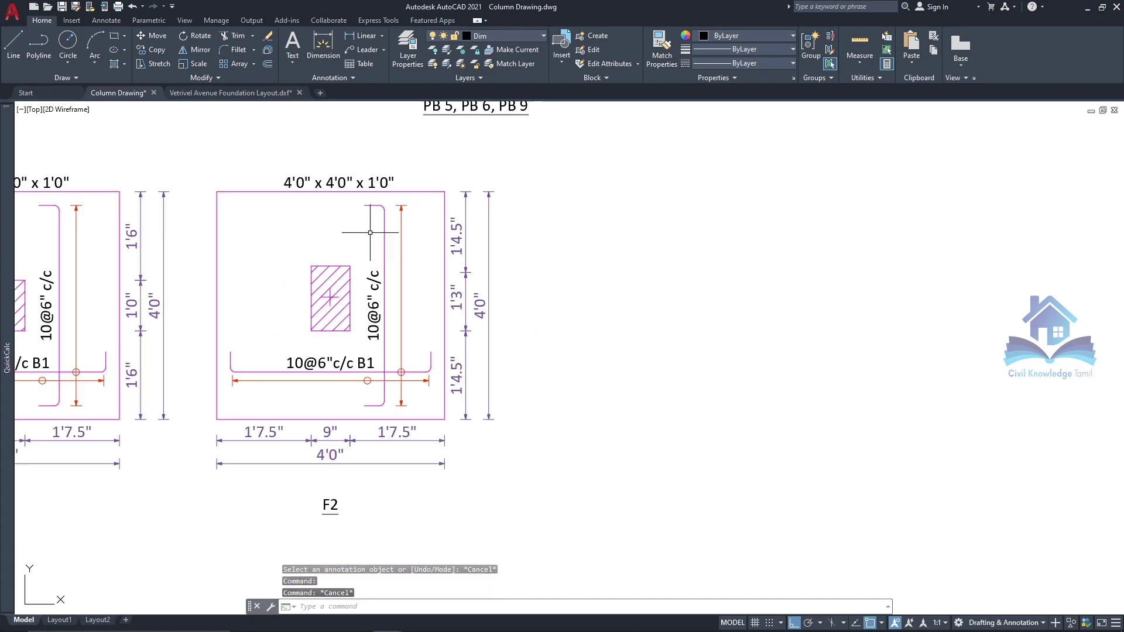
scroll(344, 479, up, 2)
scroll(473, 463, down, 2)
scroll(473, 462, down, 2)
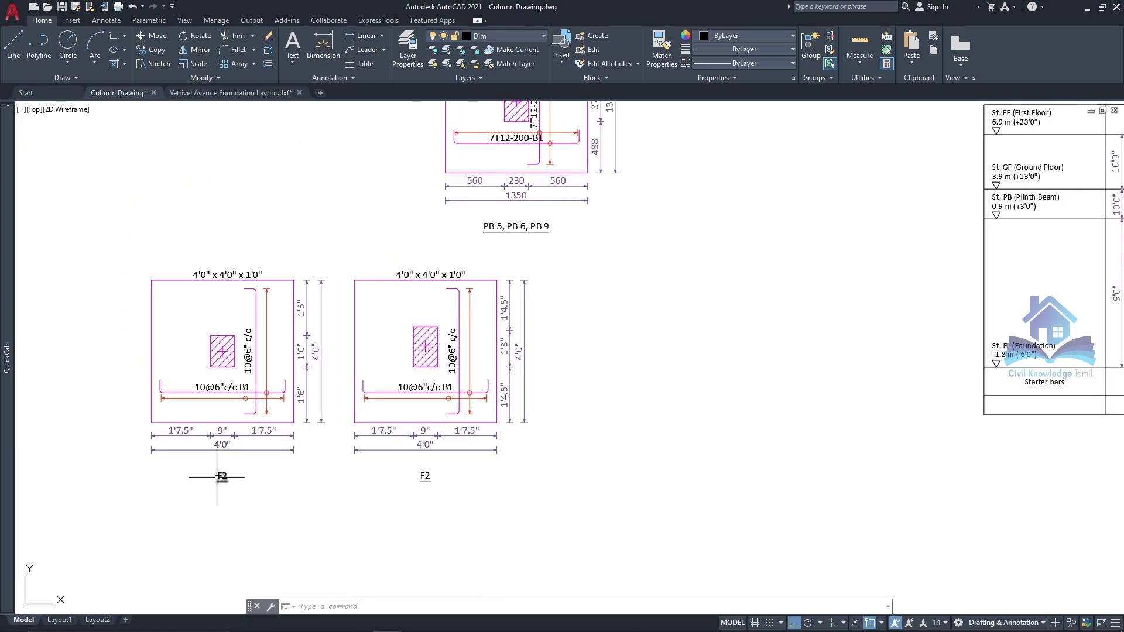
scroll(699, 464, up, 3)
double_click(752, 472)
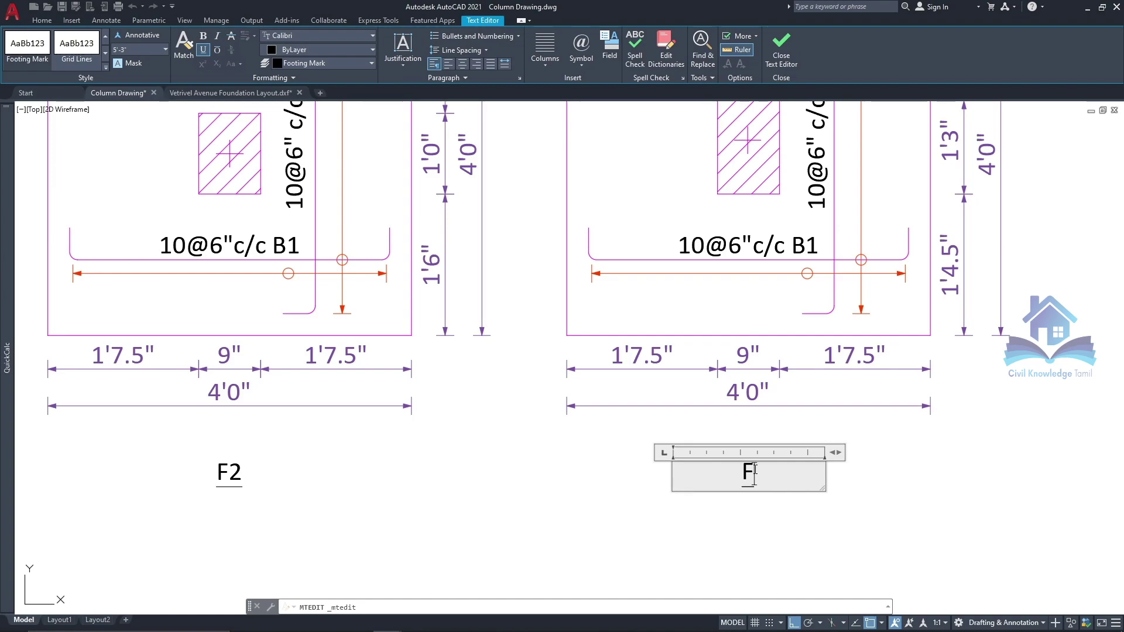
text(3)
click(930, 470)
scroll(677, 437, down, 2)
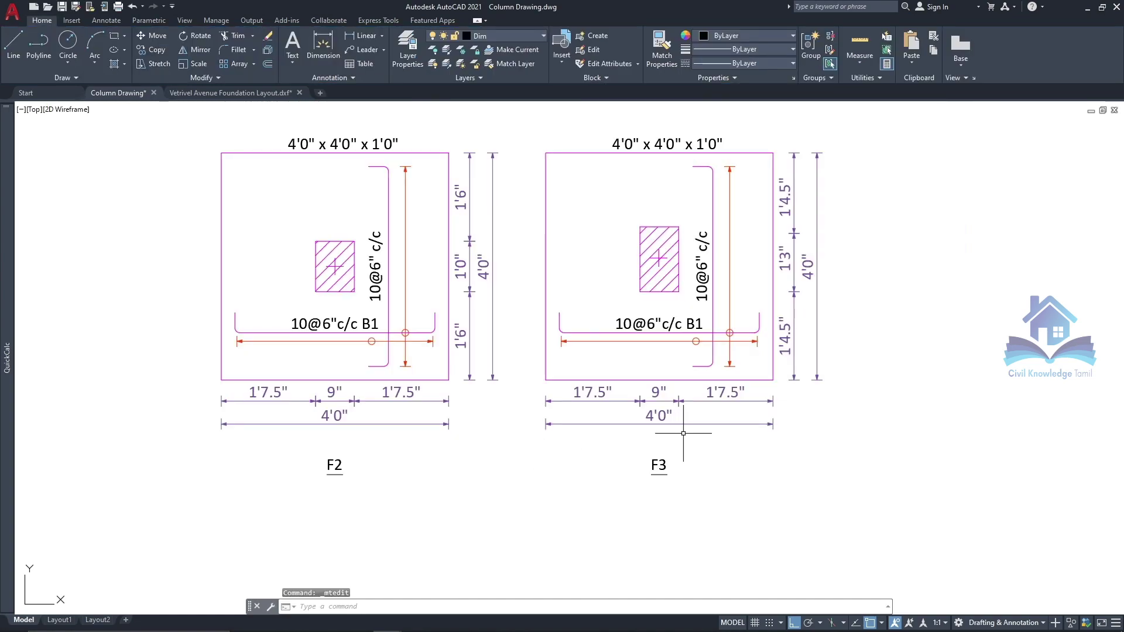
scroll(633, 422, down, 2)
drag(547, 469, 371, 245)
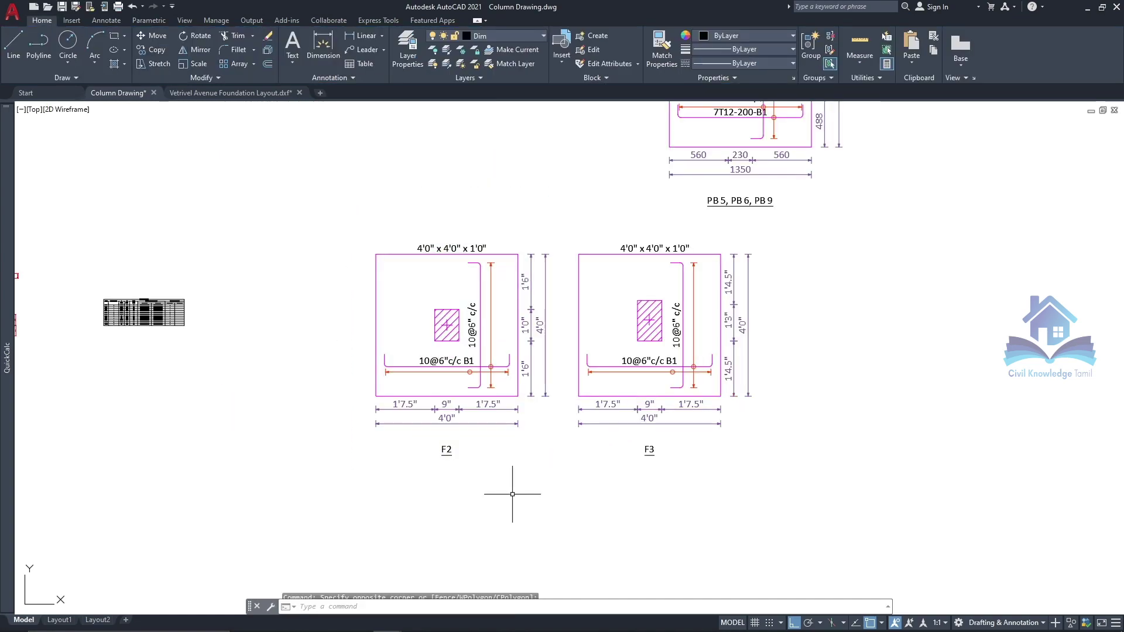
Step: Erase the PB 5, PB 6, PB 9 detail
middle_drag(706, 144, 585, 328)
scroll(696, 251, down, 3)
drag(714, 281, 606, 176)
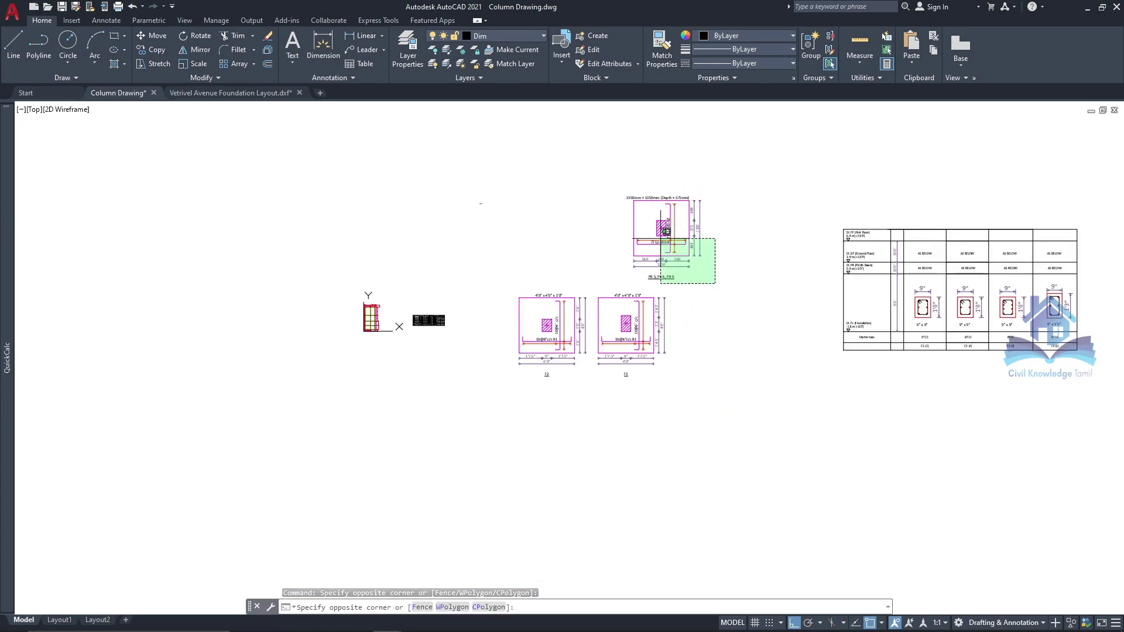
key(Delete)
Step: Move both footing plans further right
drag(761, 430, 545, 339)
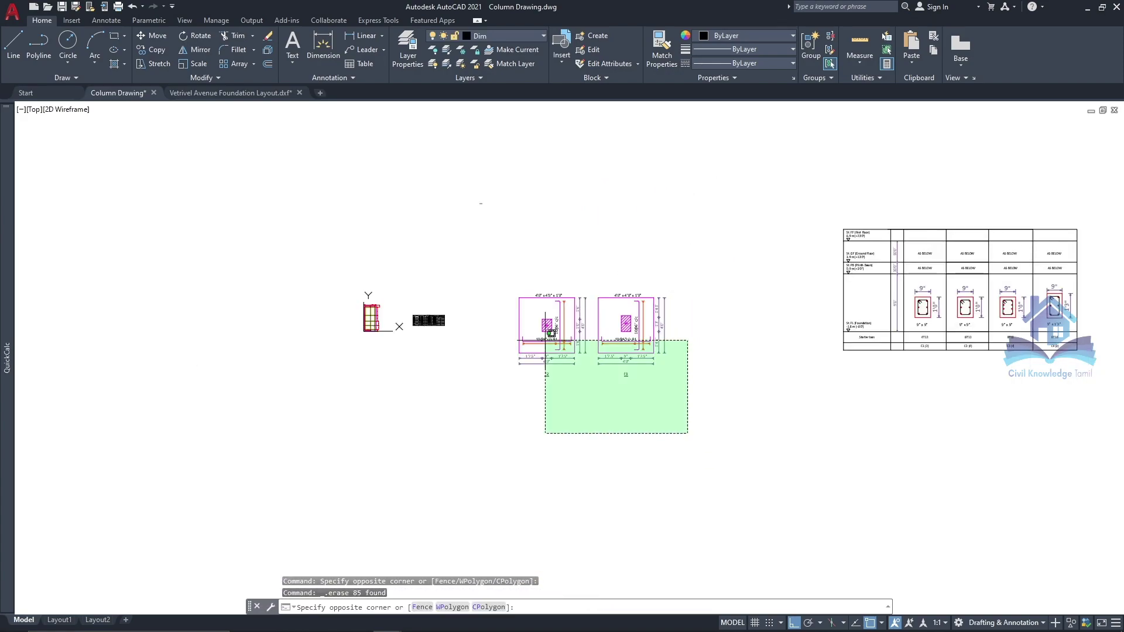
click(149, 35)
click(518, 297)
click(610, 296)
scroll(675, 337, up, 5)
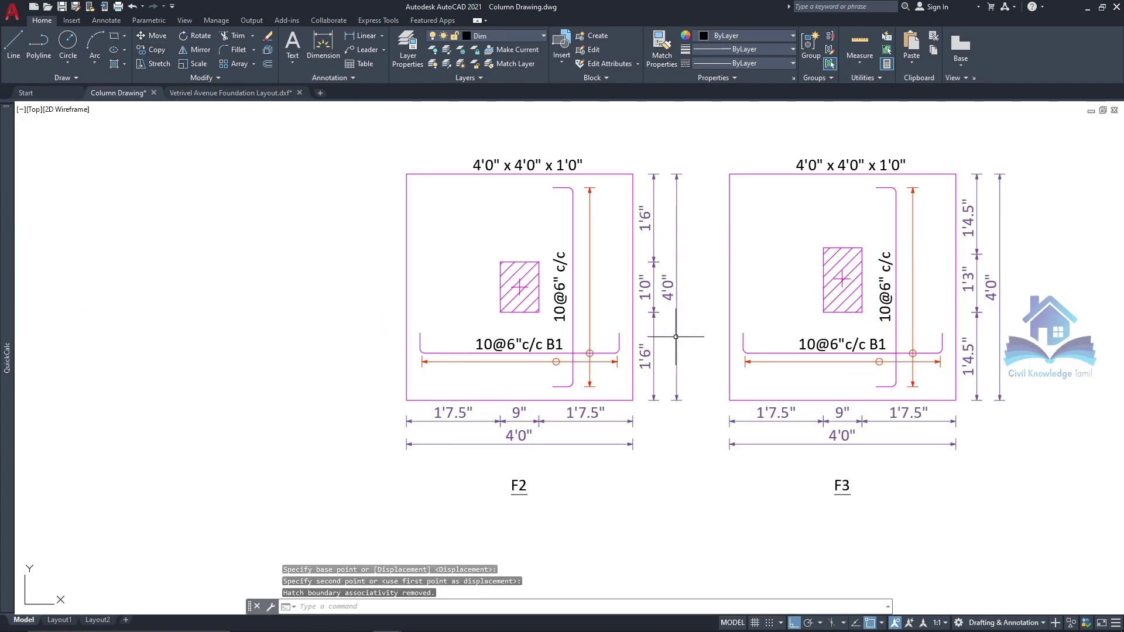
Step: Place a copy of the F2 footing to the left
drag(703, 508, 351, 117)
click(151, 50)
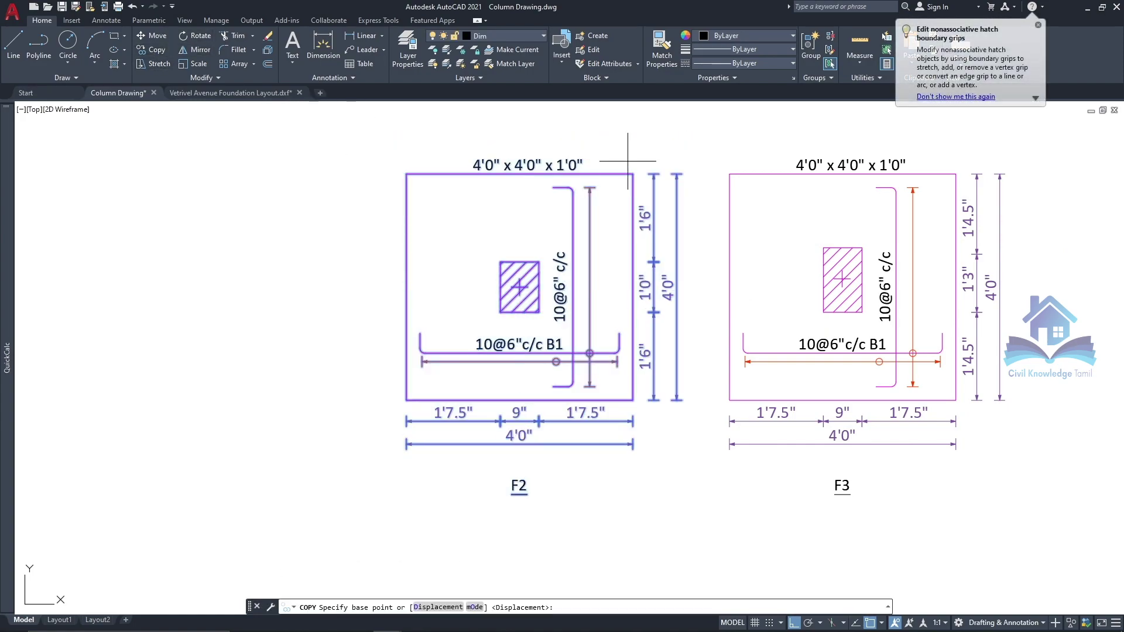
click(633, 174)
click(308, 167)
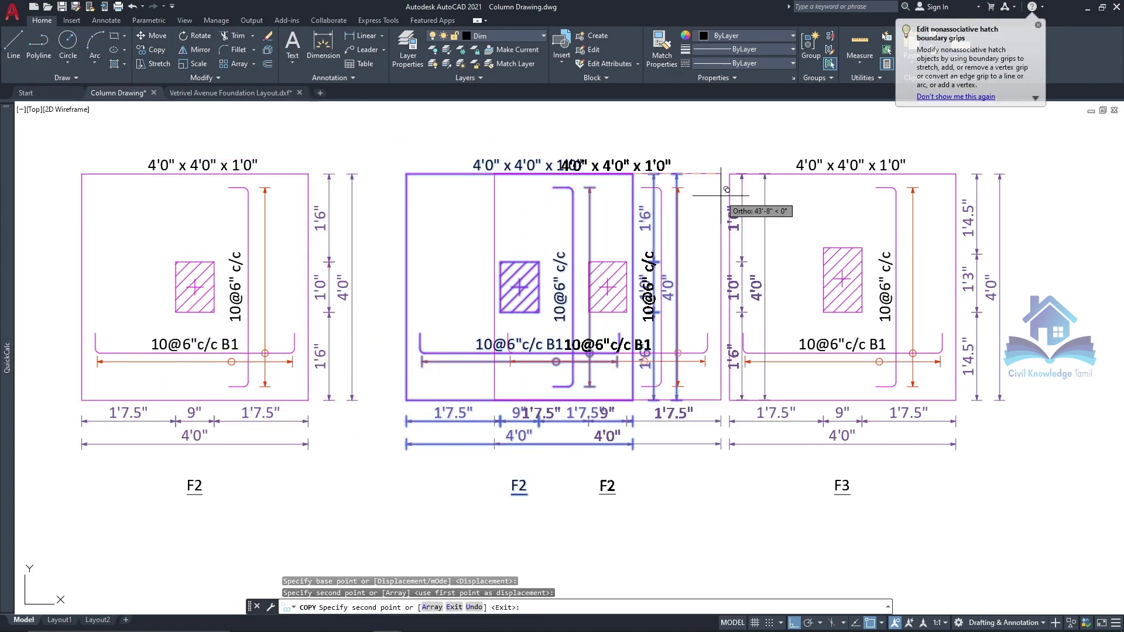
key(Escape)
scroll(380, 234, up, 3)
Step: Stretch the F2 copy's column hatch shorter so it forms a square inside the outline
click(424, 222)
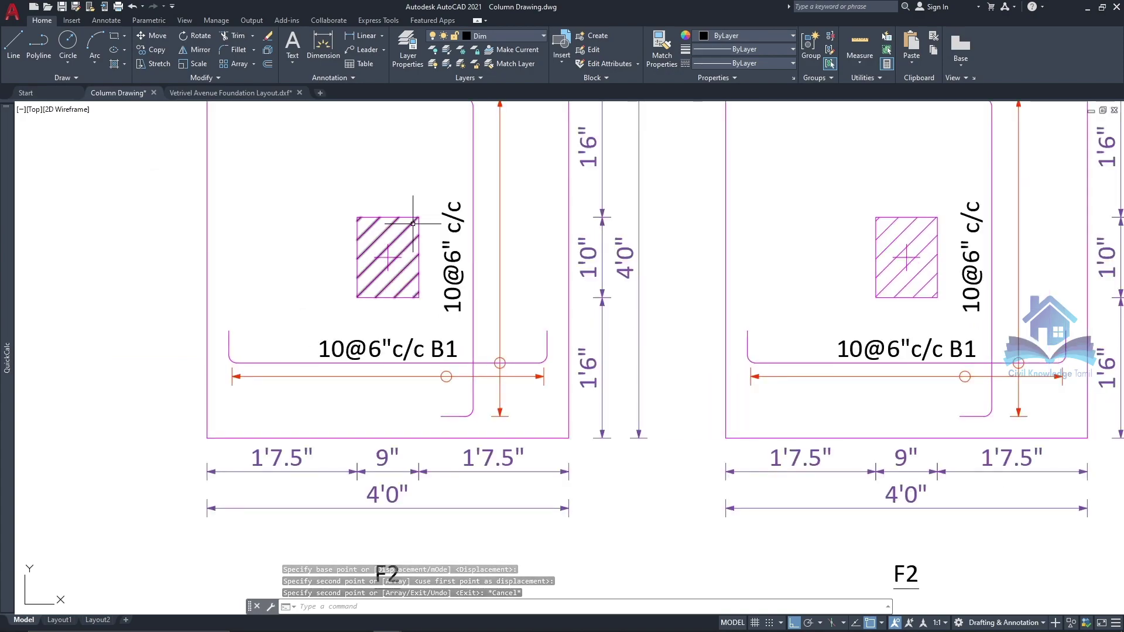
click(375, 208)
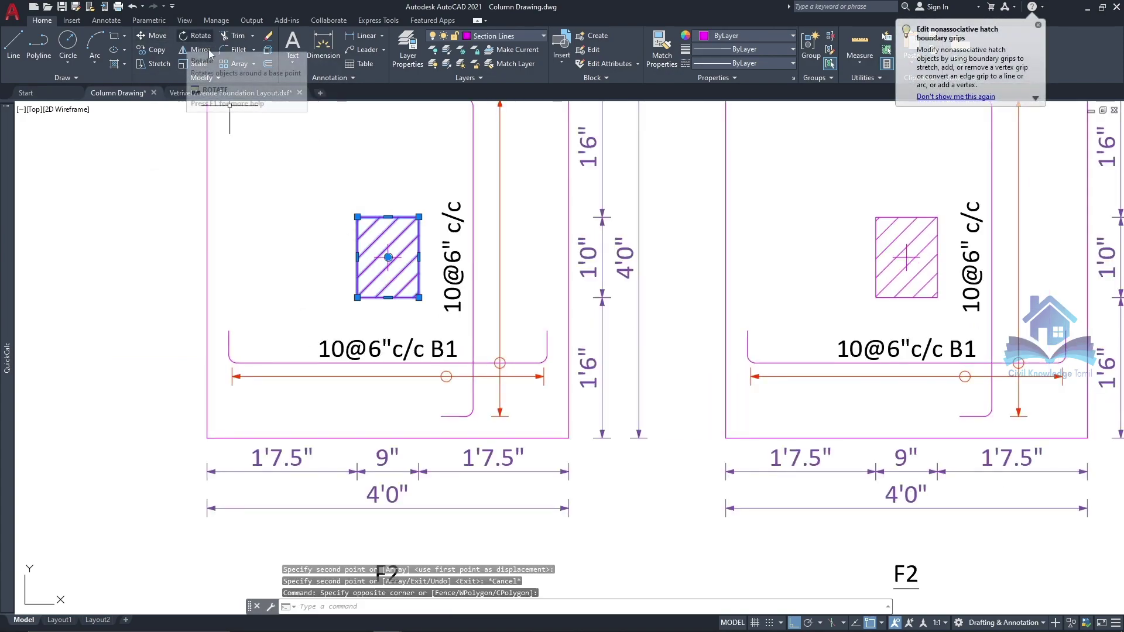
click(141, 72)
click(388, 217)
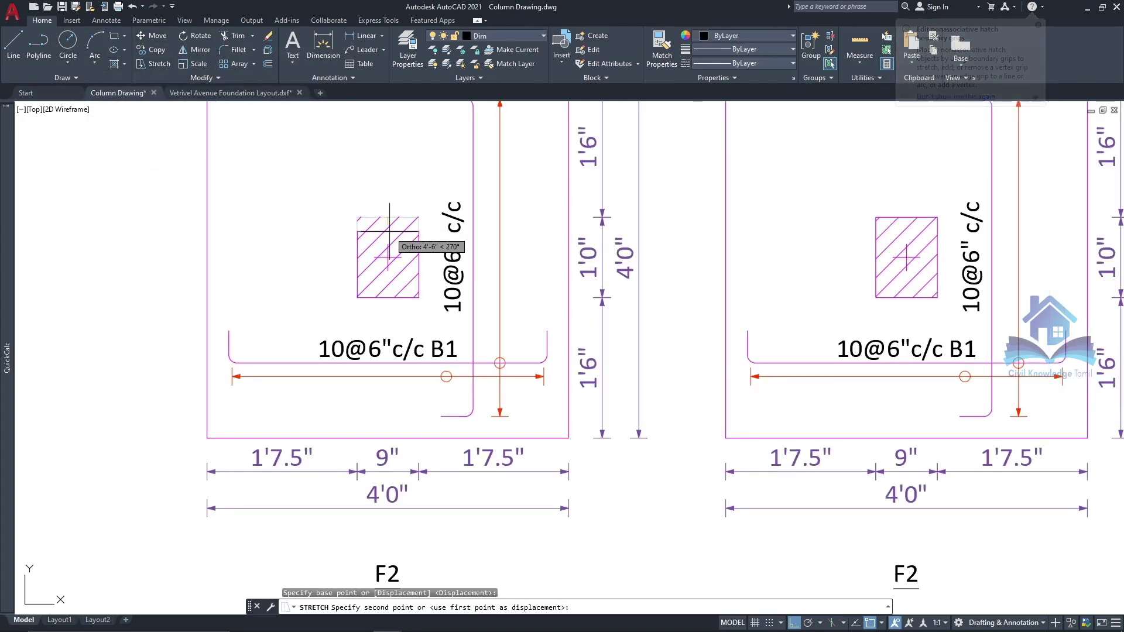
click(389, 233)
scroll(433, 260, up, 2)
scroll(433, 260, up, 1)
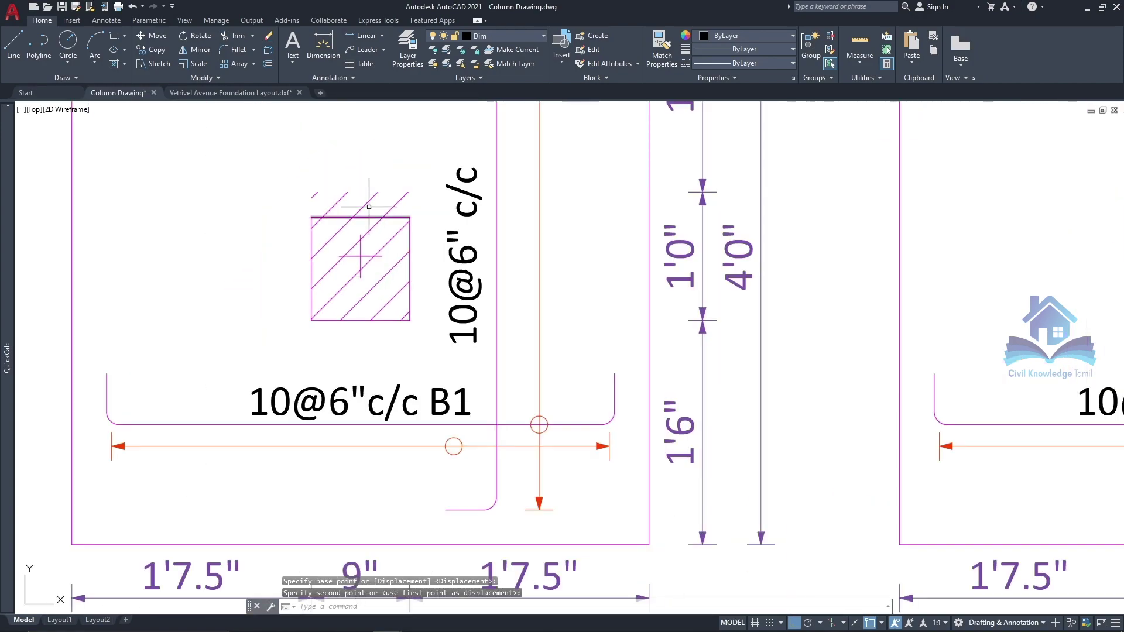
click(380, 197)
click(360, 191)
click(361, 217)
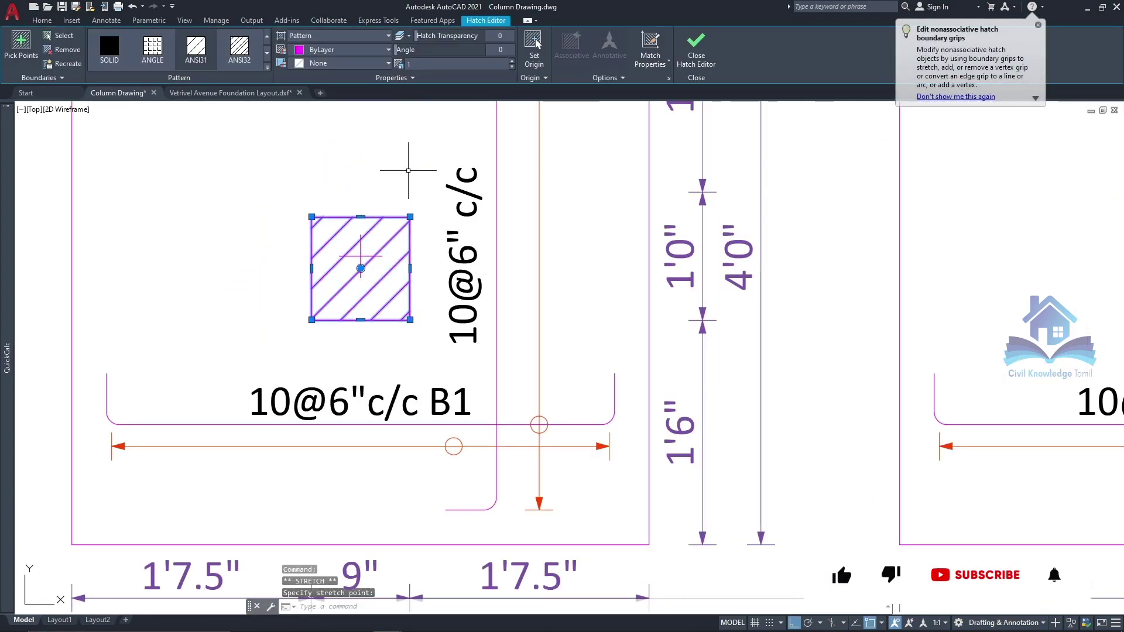
key(Escape)
Step: Move the column's centre cross down to the centre of the hatched square
scroll(334, 256, up, 5)
click(445, 258)
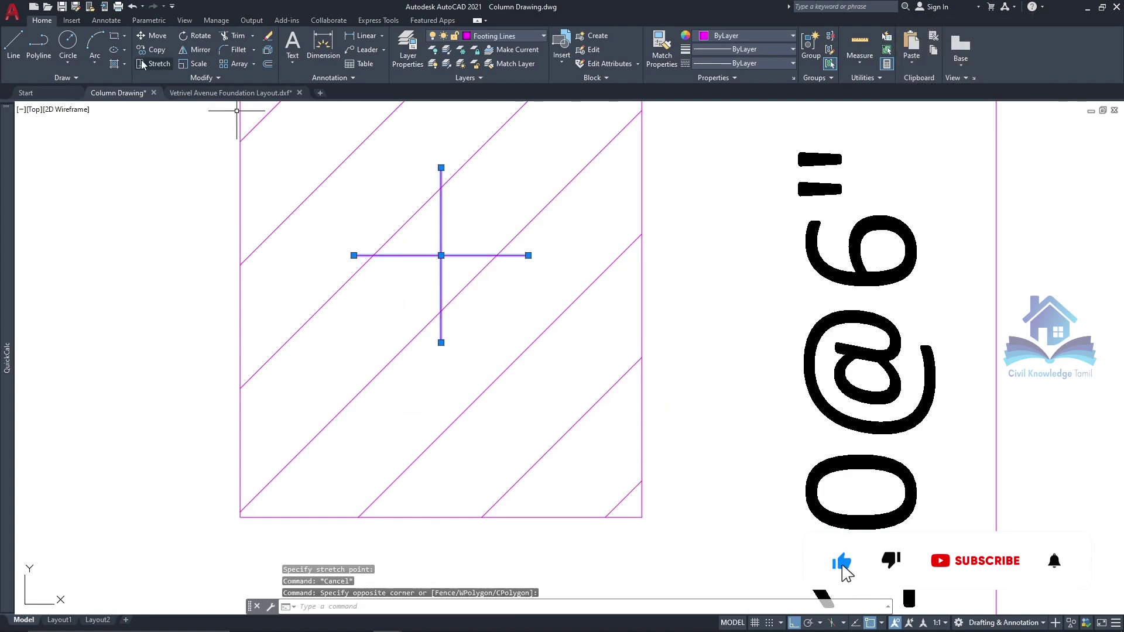
click(151, 36)
click(440, 255)
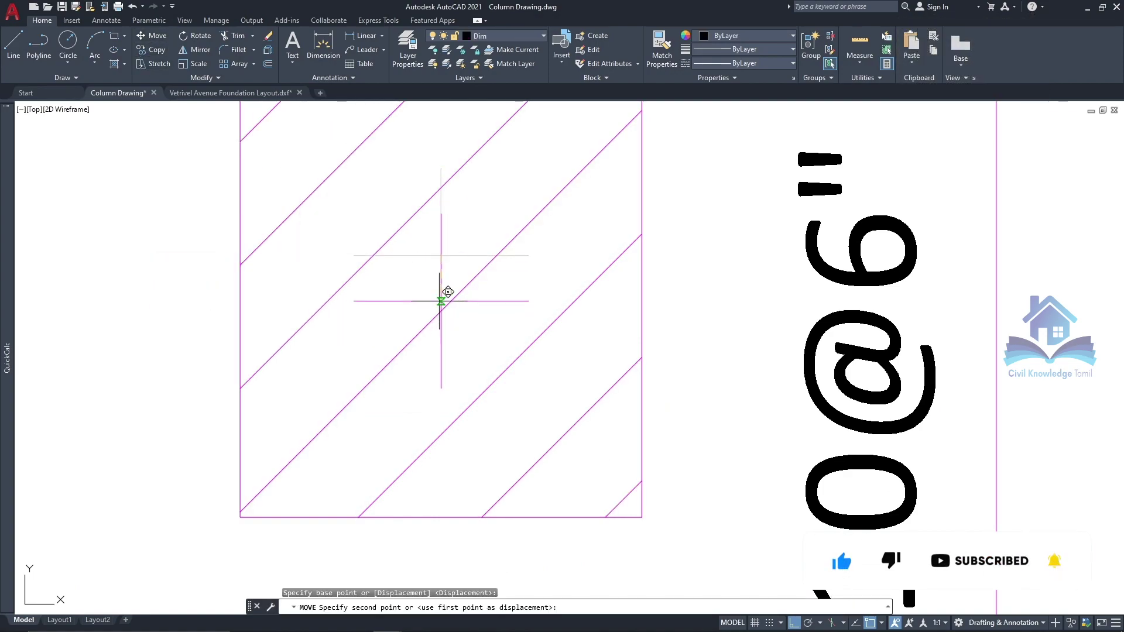
click(441, 303)
scroll(410, 275, down, 6)
scroll(409, 234, down, 2)
Step: Reposition the 1'0" dimension's grip and move its upper arrowhead onto the lower line
scroll(413, 229, up, 6)
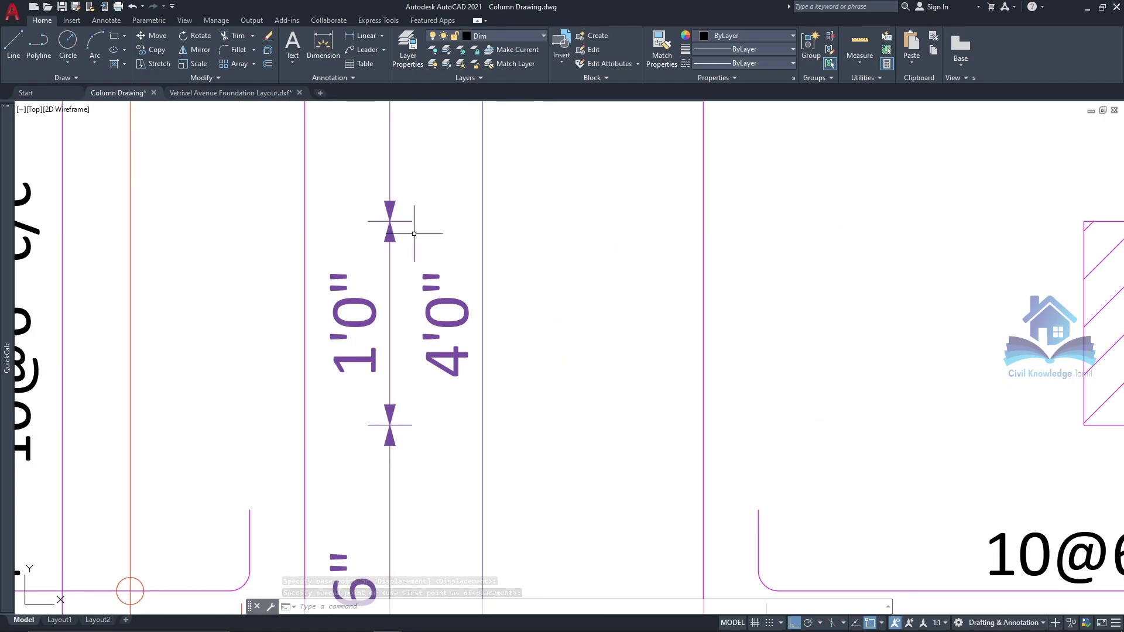
click(404, 221)
scroll(399, 255, down, 5)
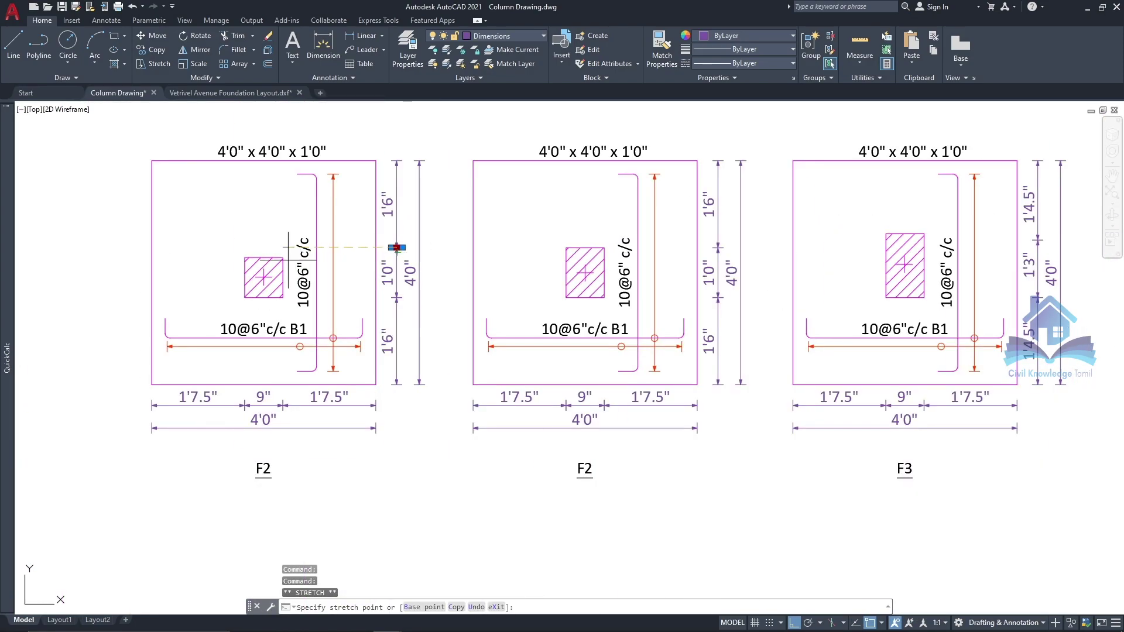
click(389, 251)
scroll(389, 249, up, 8)
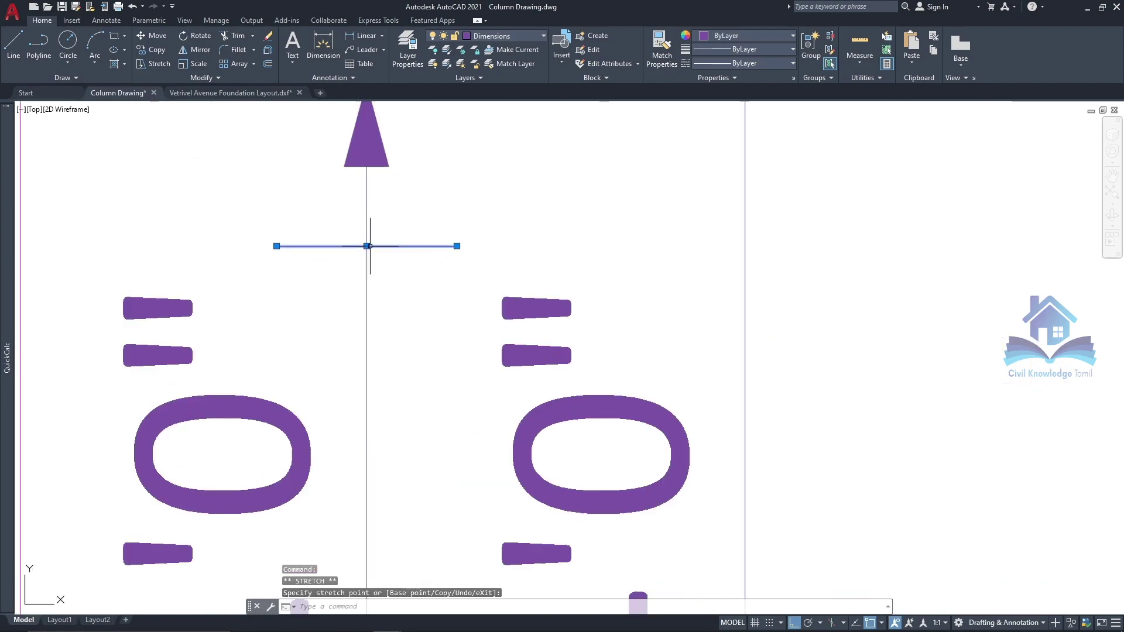
scroll(390, 264, down, 3)
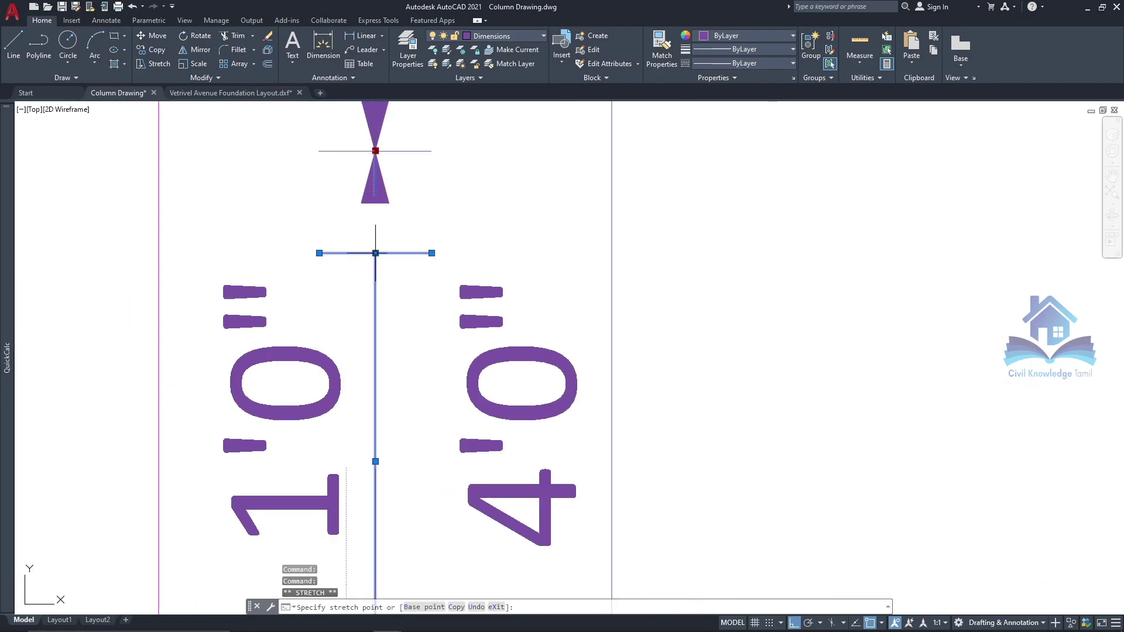
click(402, 217)
key(Escape)
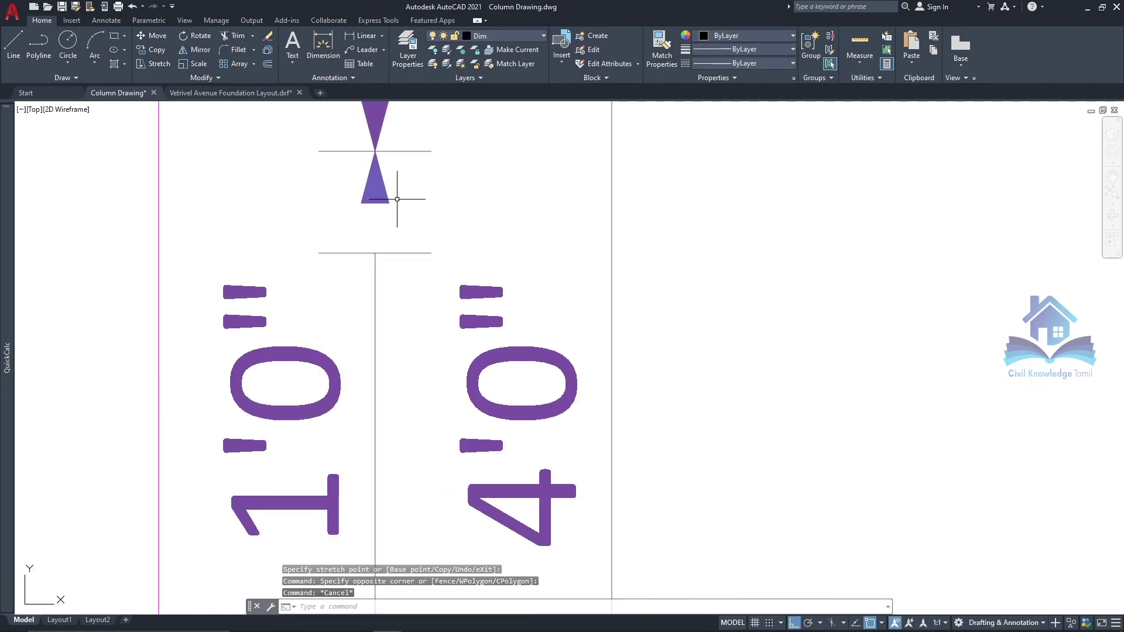
drag(396, 199, 338, 184)
click(153, 36)
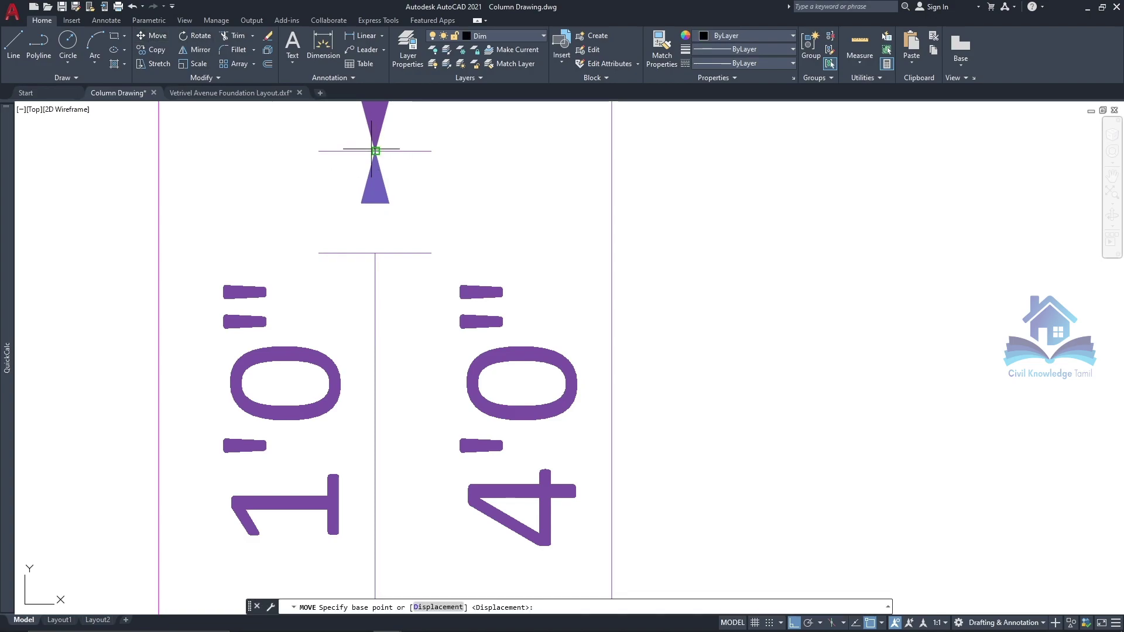
click(375, 151)
click(376, 254)
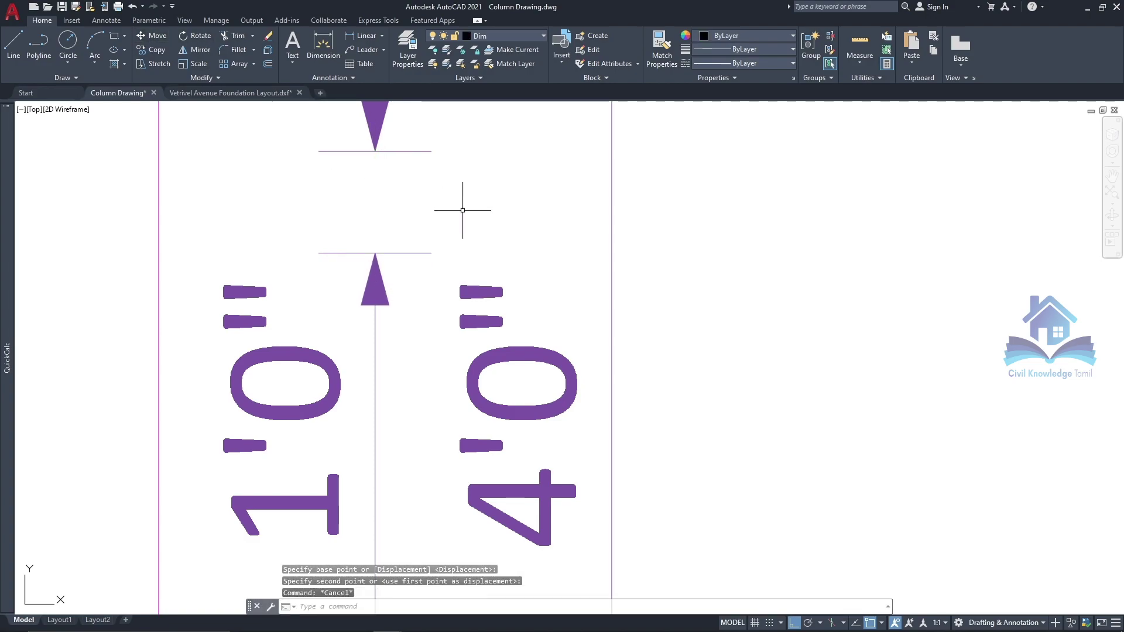
Step: Change the middle vertical dimension text from 1'0" to 9"
scroll(409, 220, down, 3)
scroll(386, 290, down, 2)
double_click(366, 308)
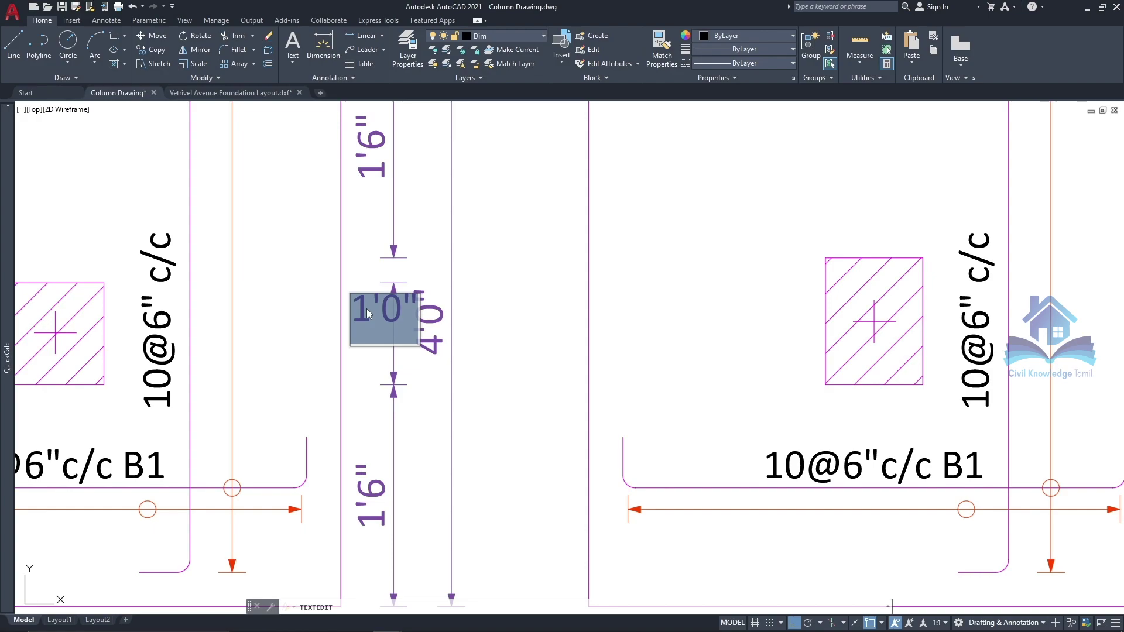
text(9")
click(479, 242)
key(Escape)
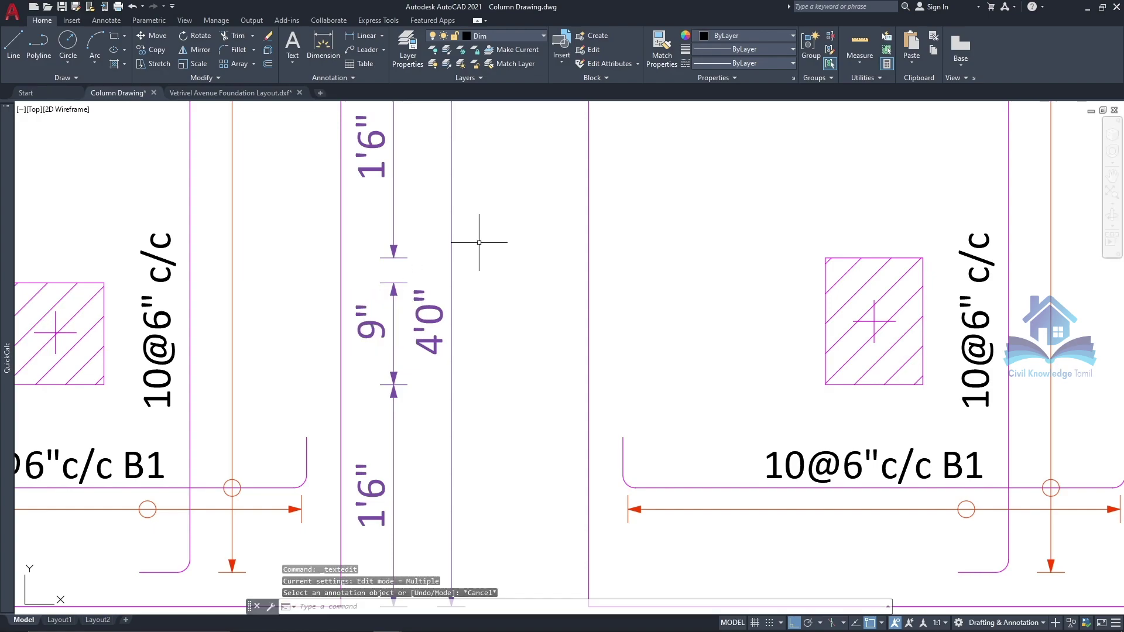
Step: Stretch the 1'6" dimension's arrow end down to meet the line
scroll(408, 288, down, 3)
scroll(414, 308, up, 3)
click(414, 314)
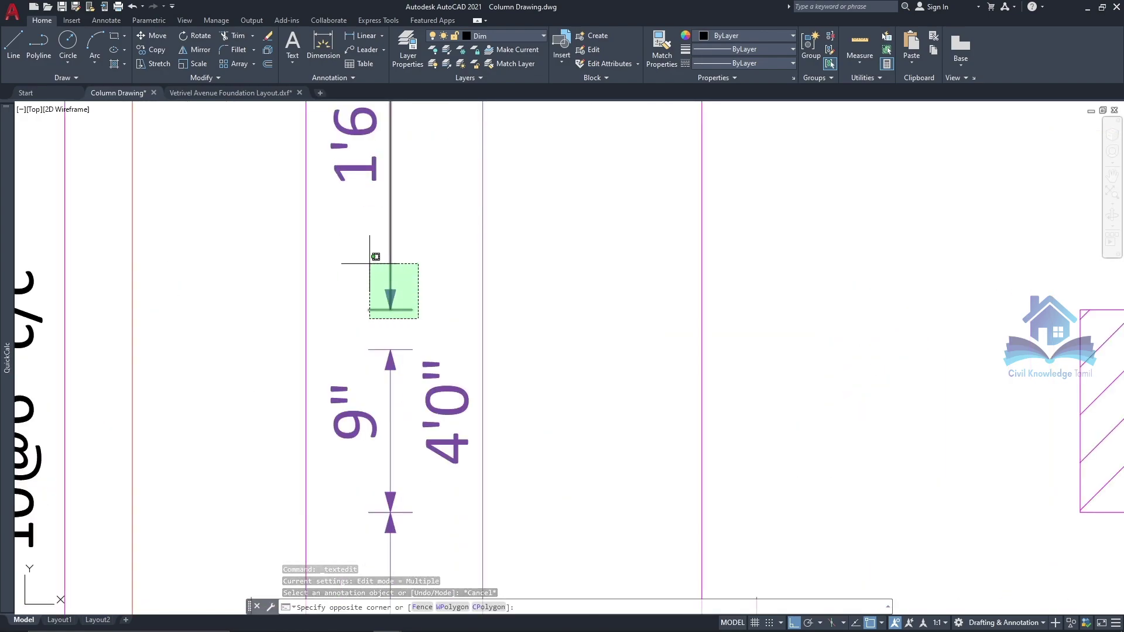
click(376, 253)
click(157, 62)
click(390, 289)
scroll(391, 328, up, 3)
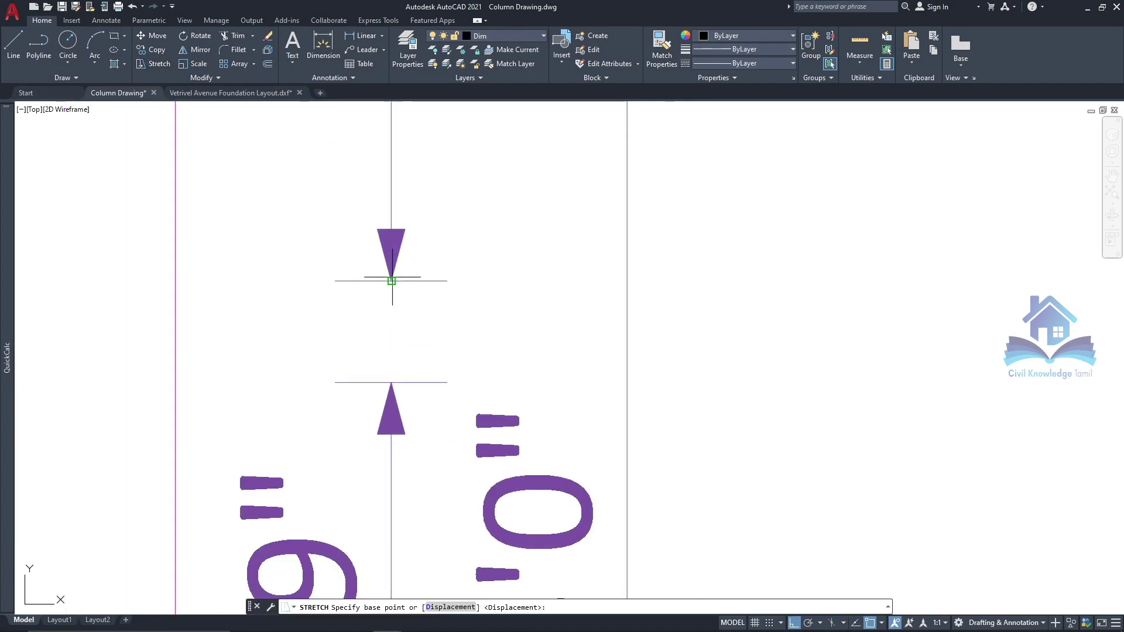
scroll(393, 352, up, 2)
click(390, 382)
Step: Erase the stray diagonal line
click(338, 287)
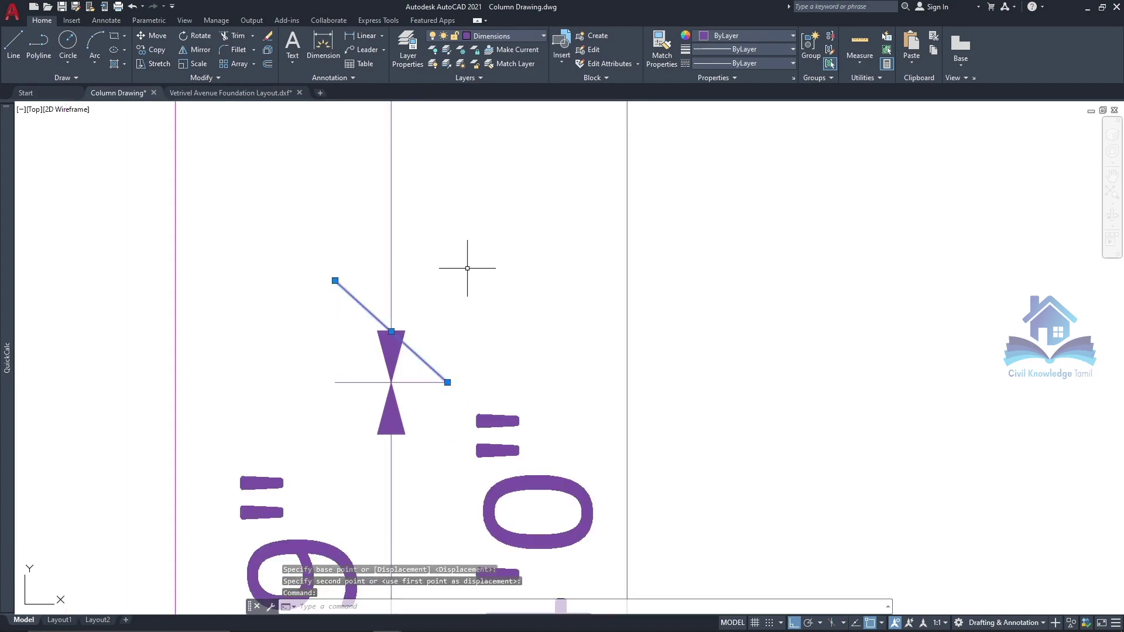
key(Delete)
scroll(469, 266, down, 3)
scroll(402, 283, down, 3)
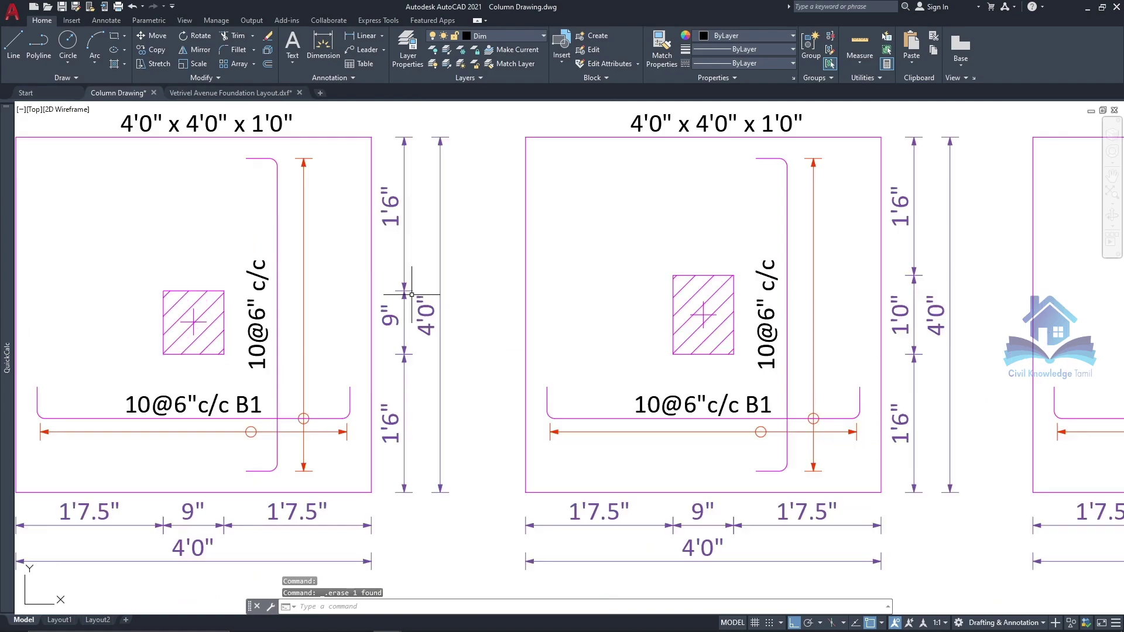
Step: Change both the lower and upper 1'6" vertical dimensions to 1'7.5"
click(389, 194)
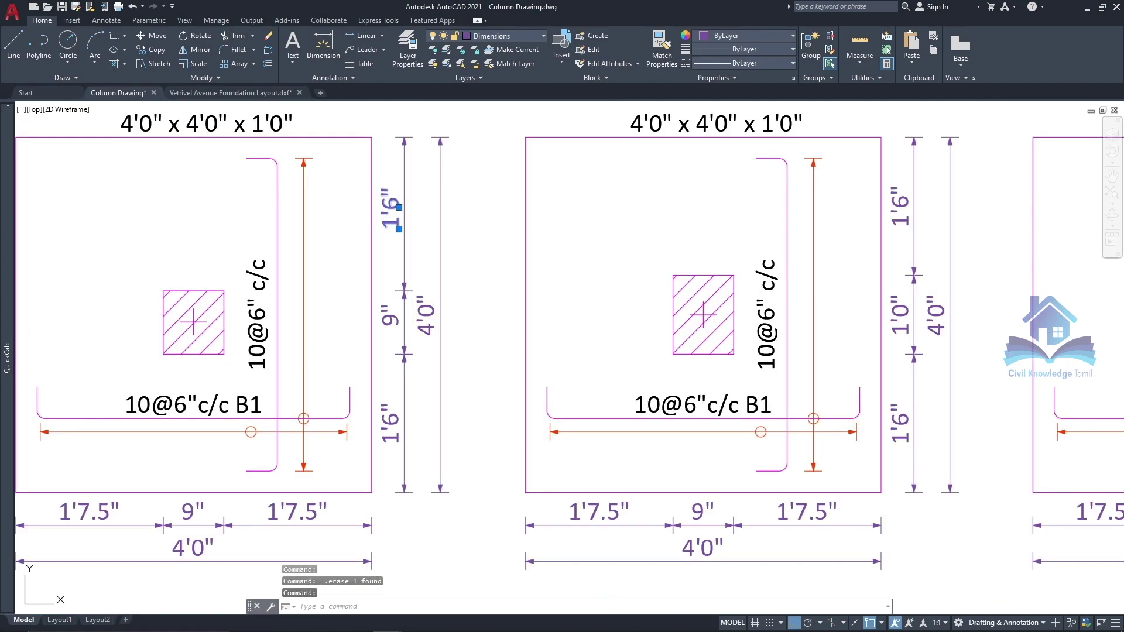
key(Escape)
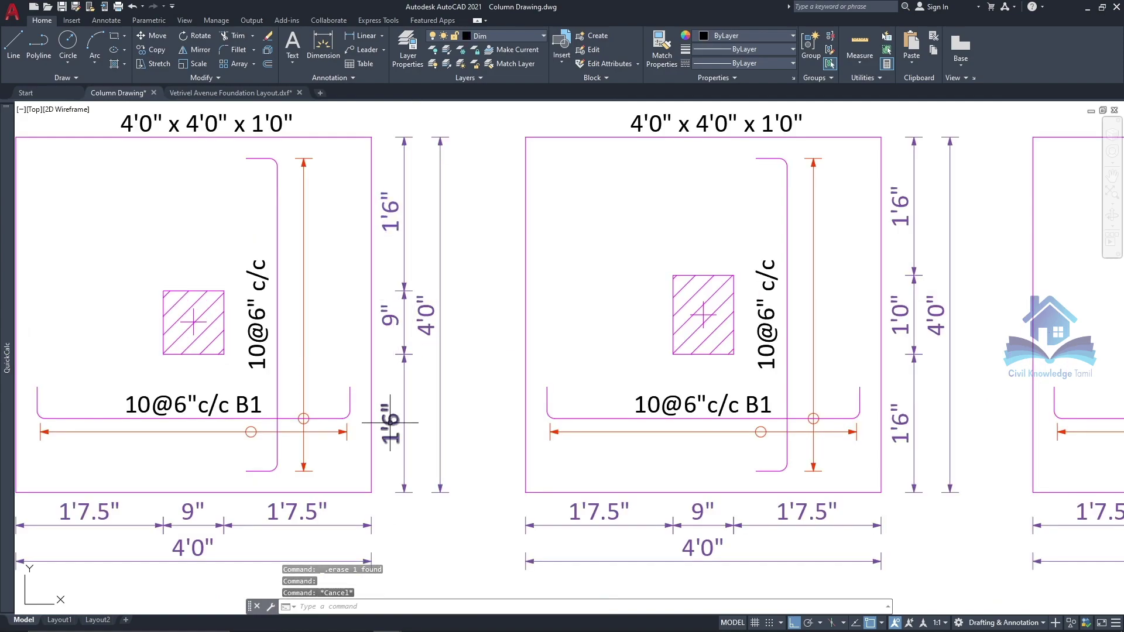
double_click(390, 421)
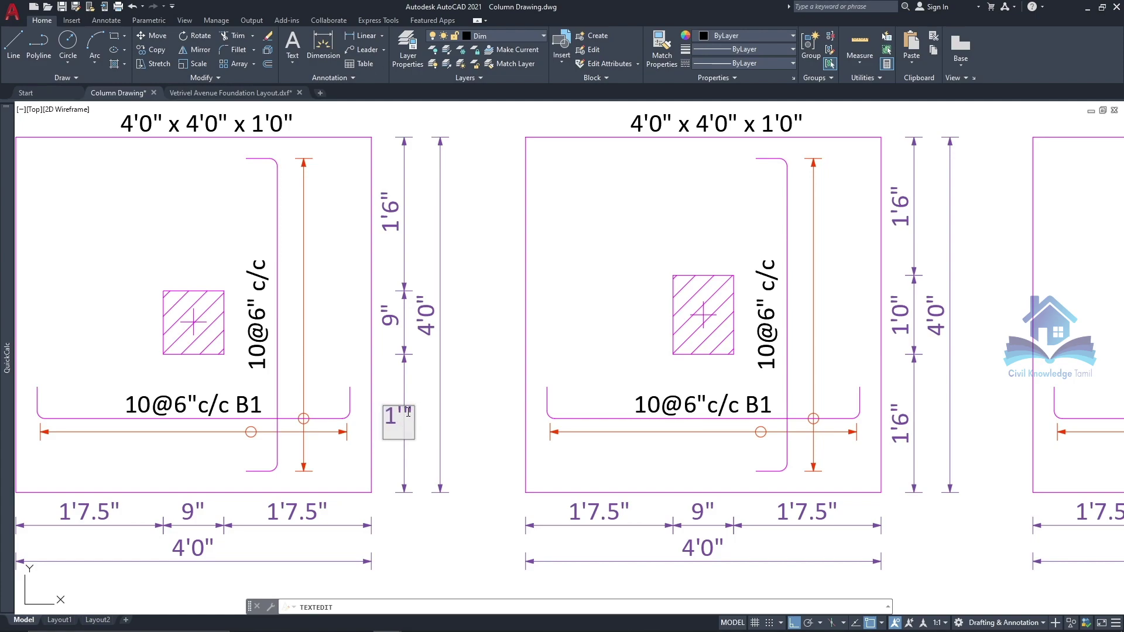
click(472, 288)
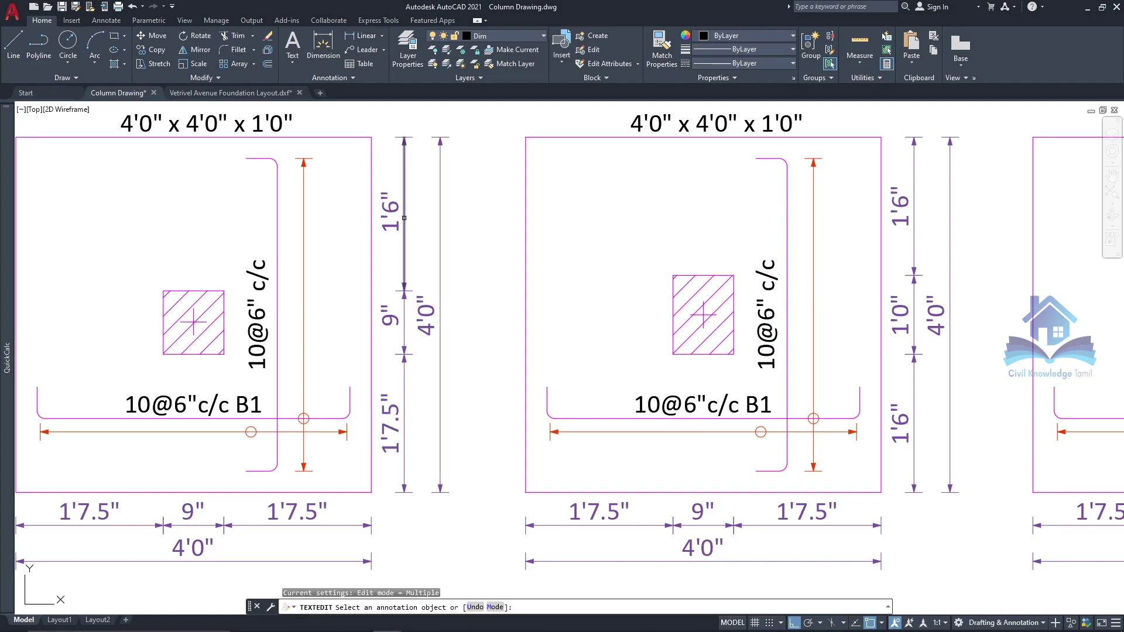
click(389, 206)
text(7.5")
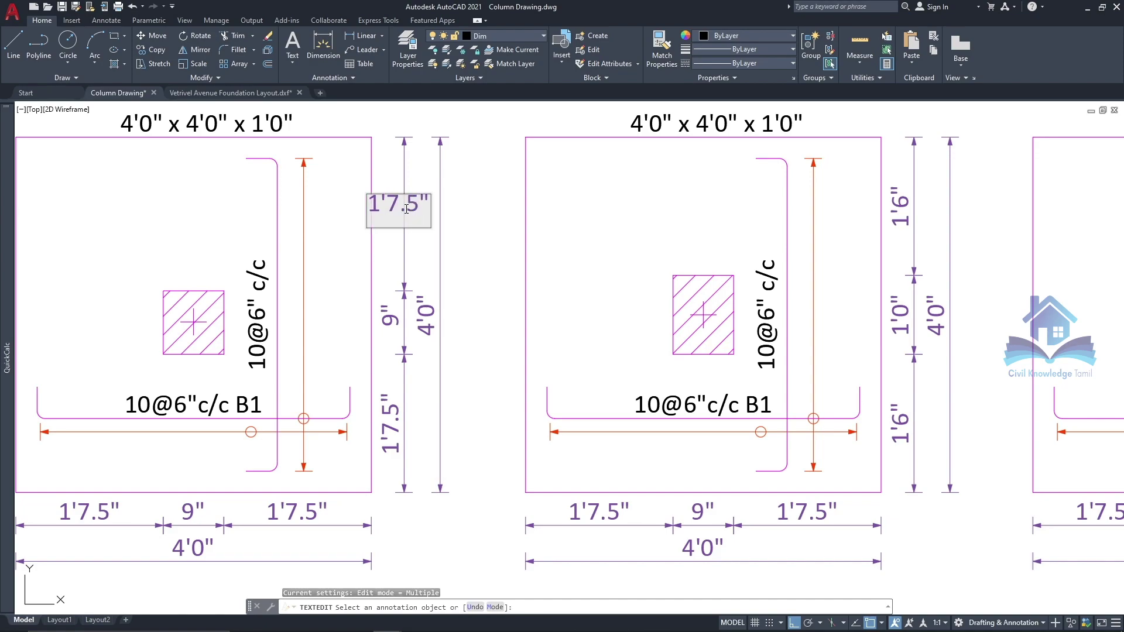
click(473, 181)
key(Escape)
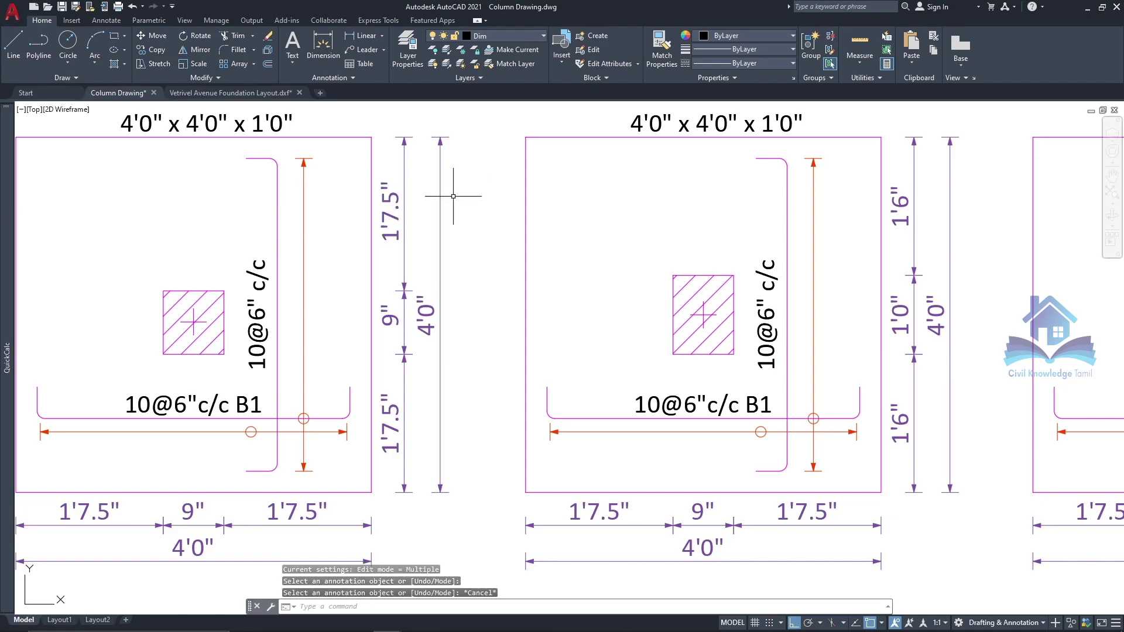
scroll(465, 225, down, 3)
Step: Append B2 to the first footing's 10@6" c/c bar label
scroll(266, 447, up, 3)
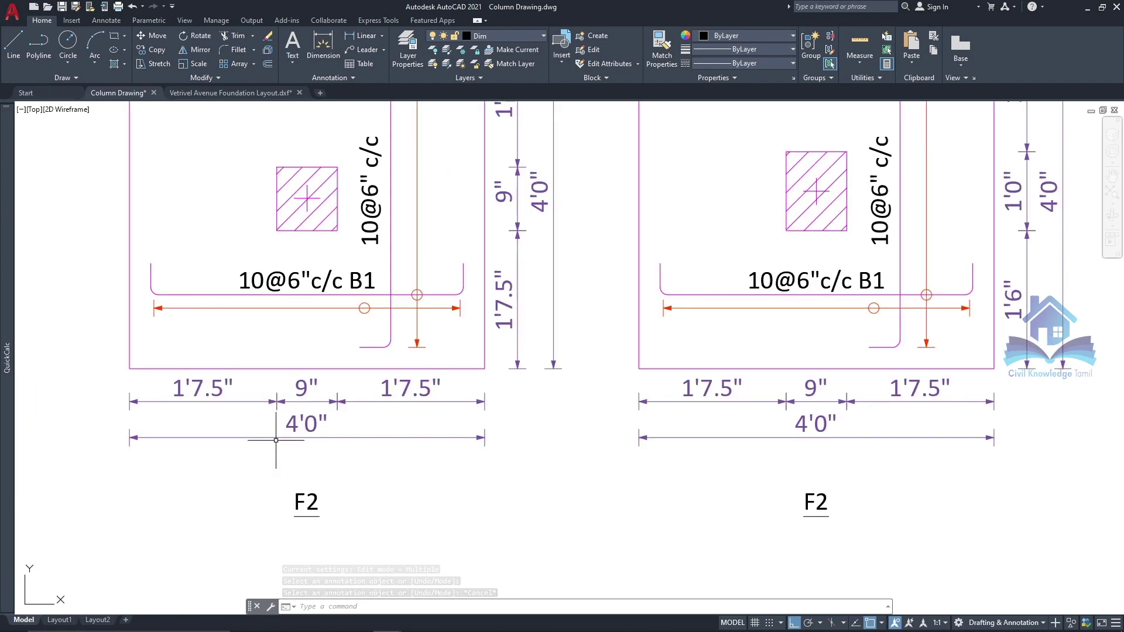
double_click(322, 274)
key(End)
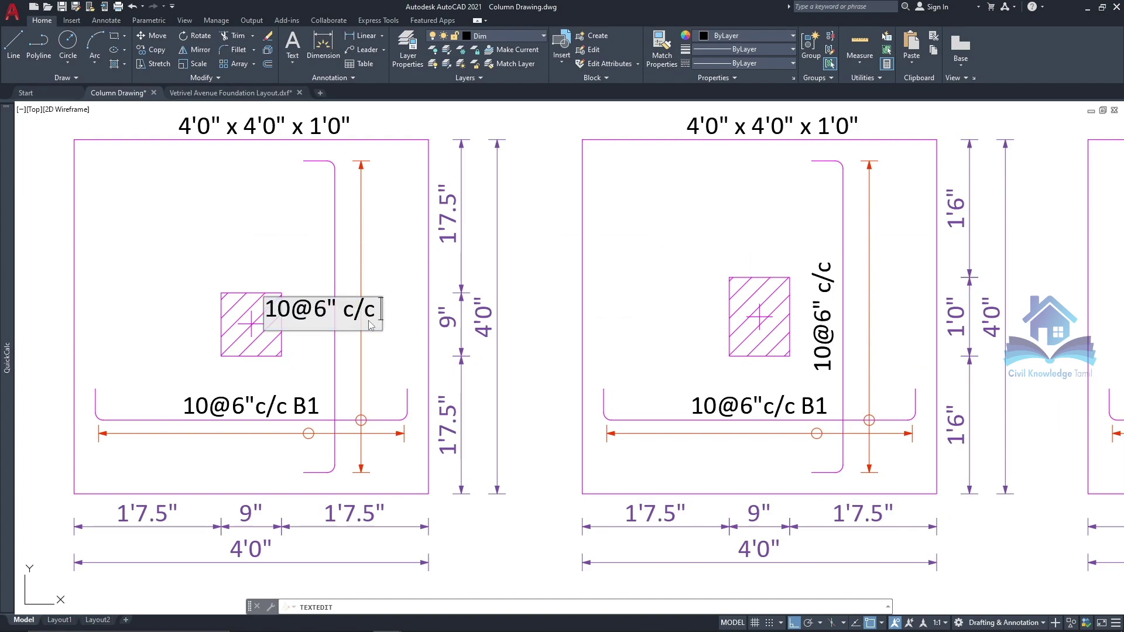
text(b)
key(BackSpace)
text(B2)
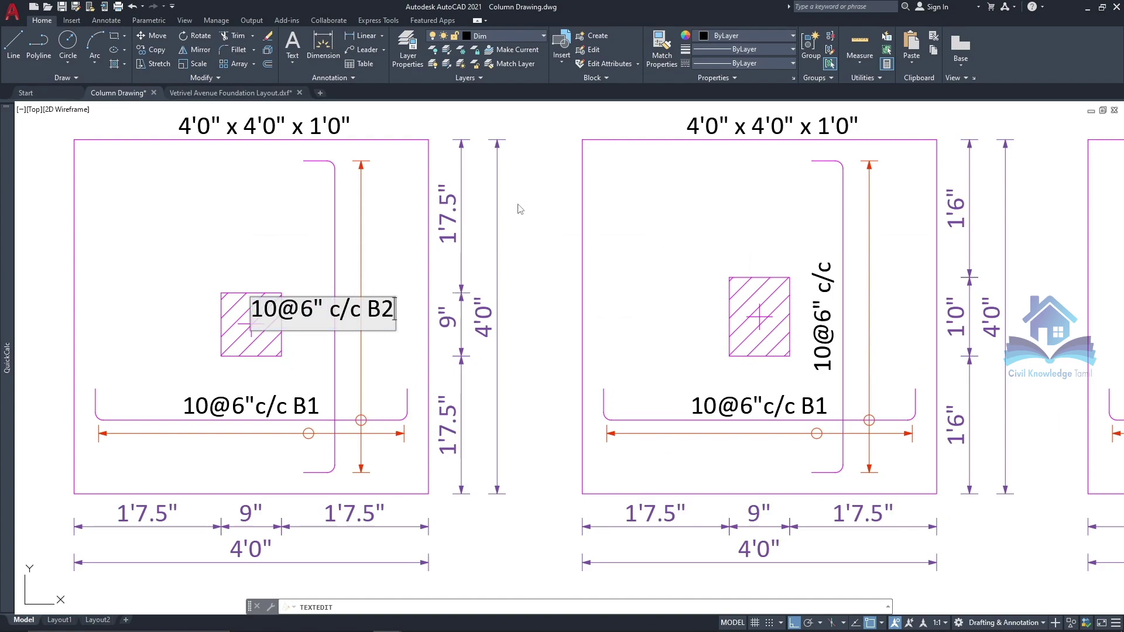
key(Return)
Step: Append B2 to the bar labels of the second and third footings
click(822, 316)
key(End)
text(B)
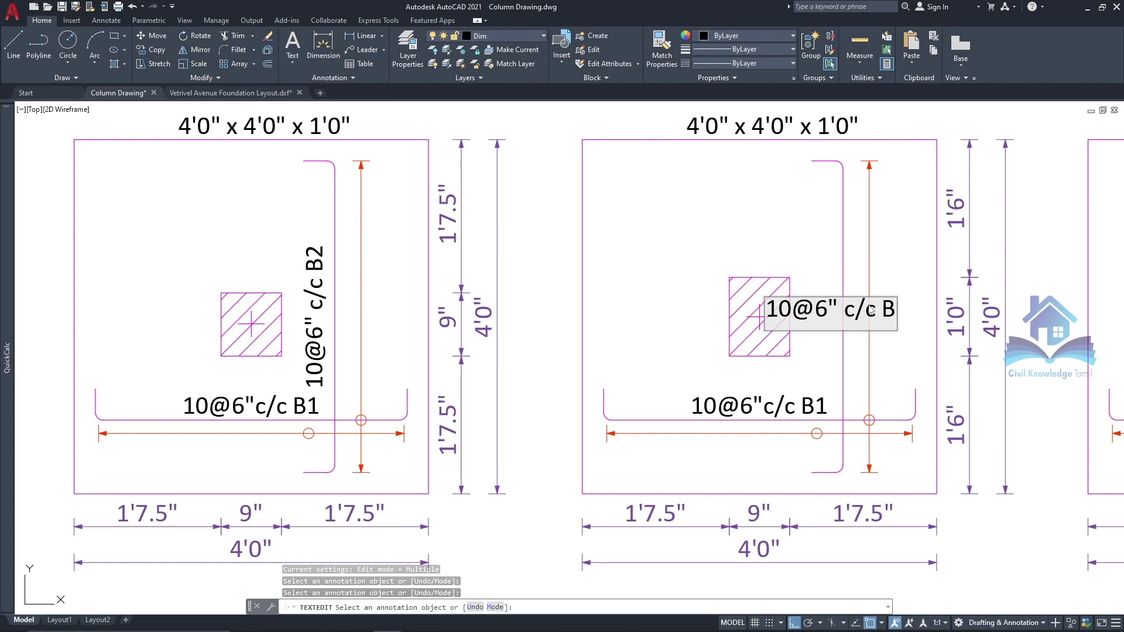
text(2)
key(Return)
scroll(439, 300, down, 5)
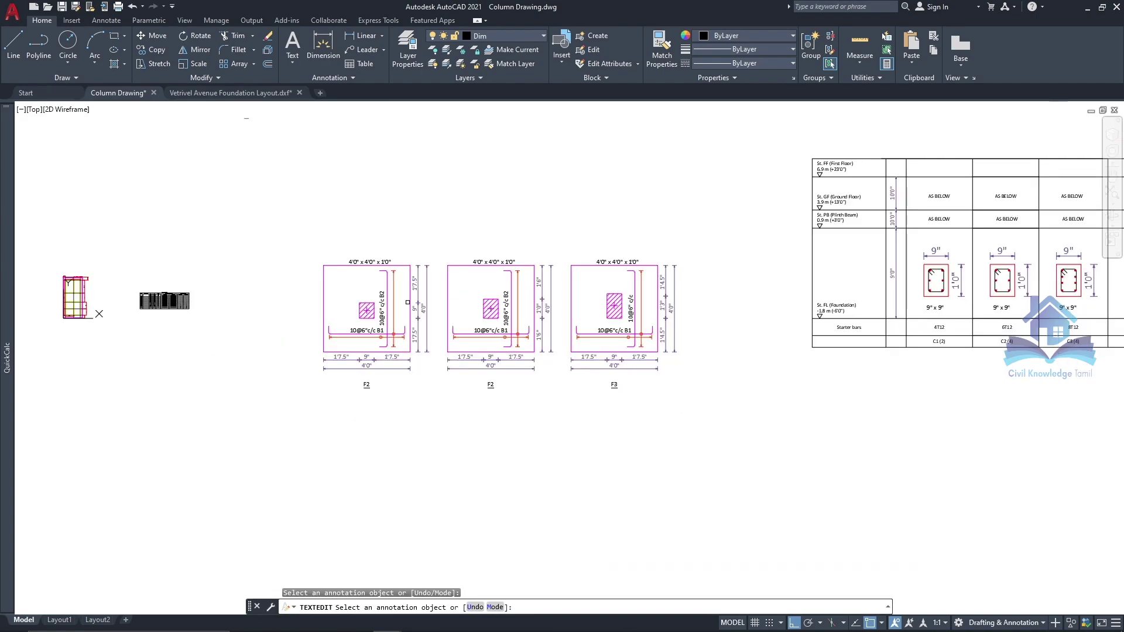
scroll(627, 281, up, 5)
click(701, 283)
key(End)
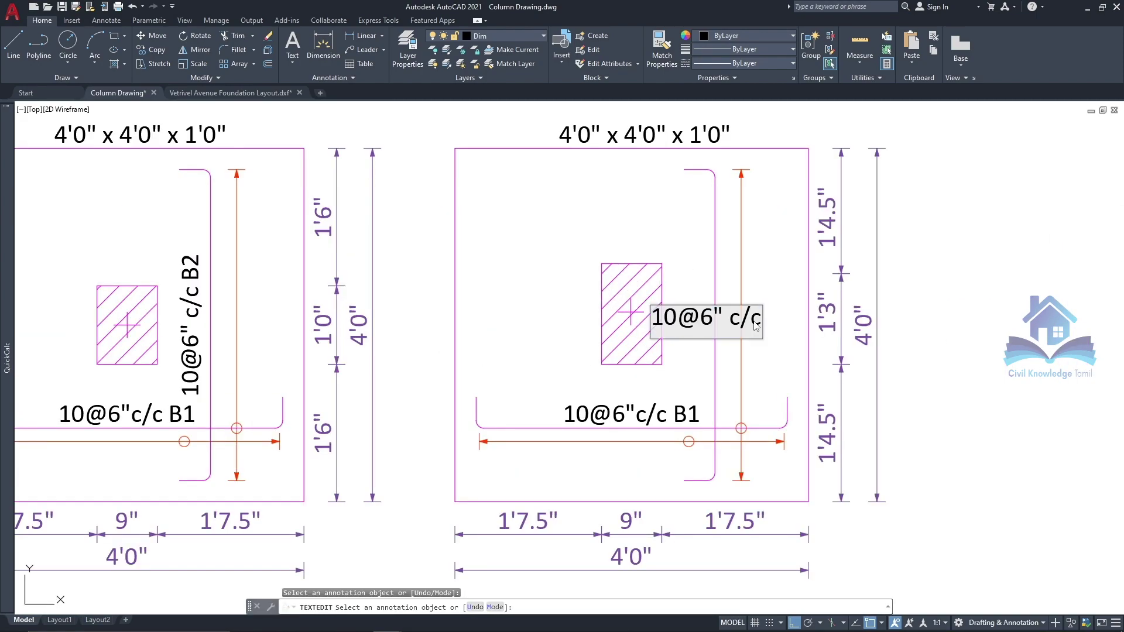
text( B2)
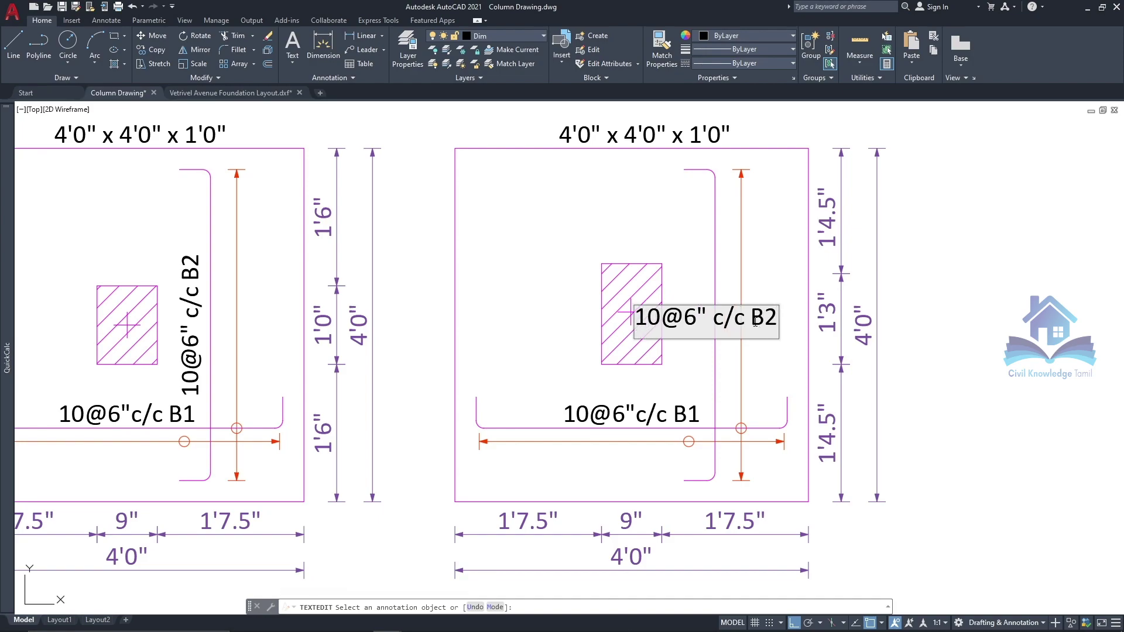
click(511, 261)
scroll(511, 260, down, 2)
key(Escape)
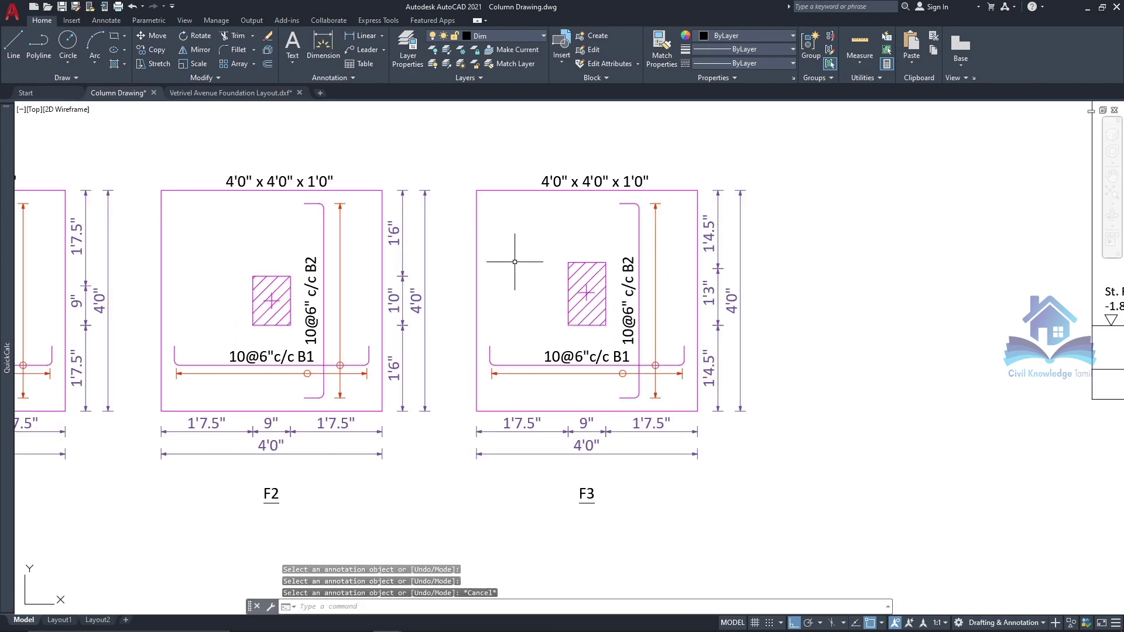
Step: Relabel the left footing from F2 to F1
scroll(620, 178, down, 3)
scroll(331, 326, up, 5)
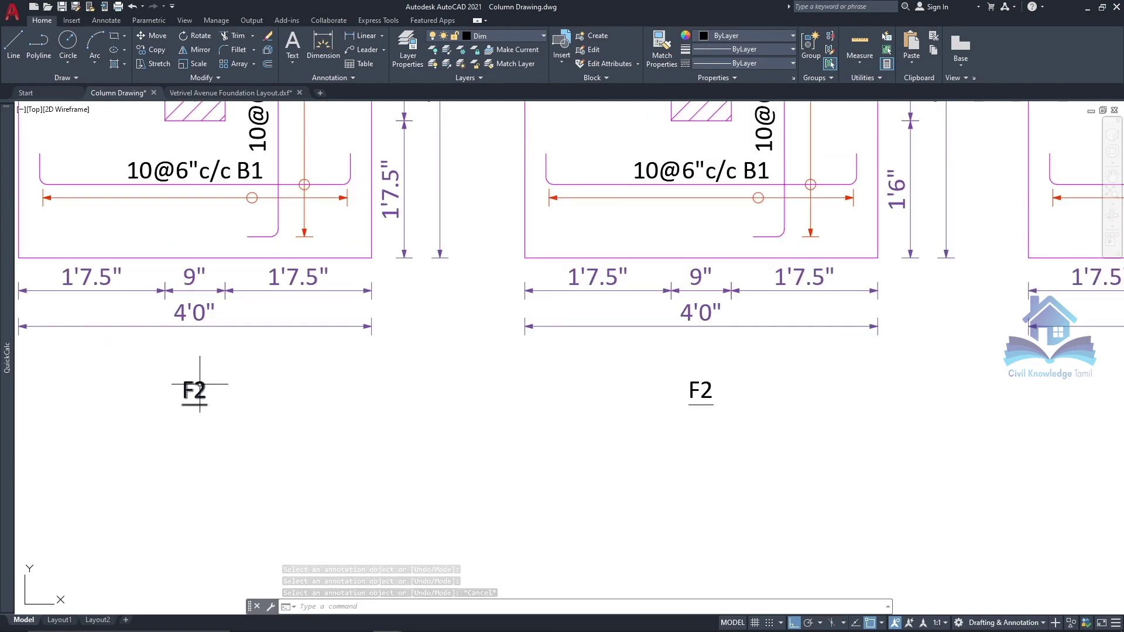
double_click(201, 386)
text(1)
click(409, 409)
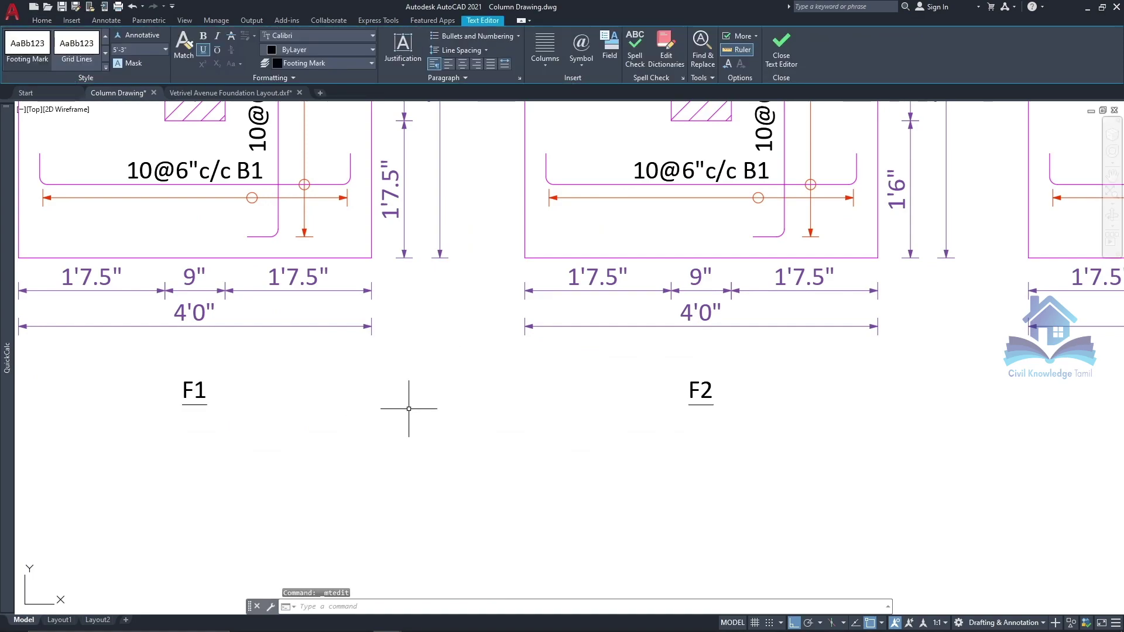
scroll(476, 311, down, 5)
scroll(730, 218, down, 3)
scroll(657, 181, up, 3)
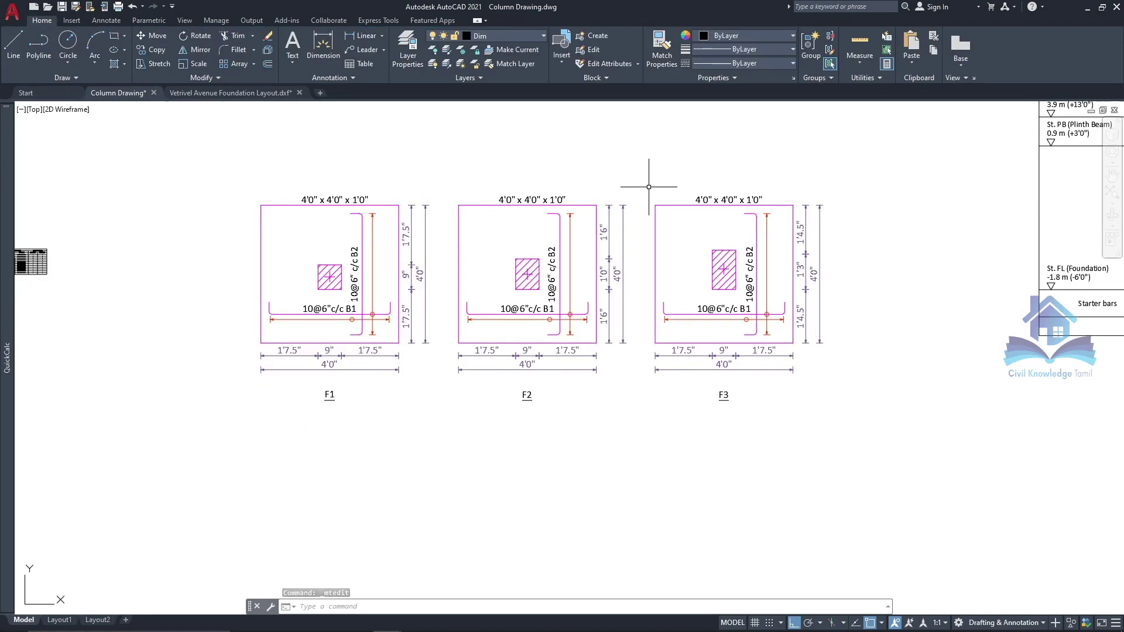
click(702, 206)
Step: Set the schedule's F1 No. to 2 and remove [mm] from the Lx, Ly and Depth headers
key(m)
key(Return)
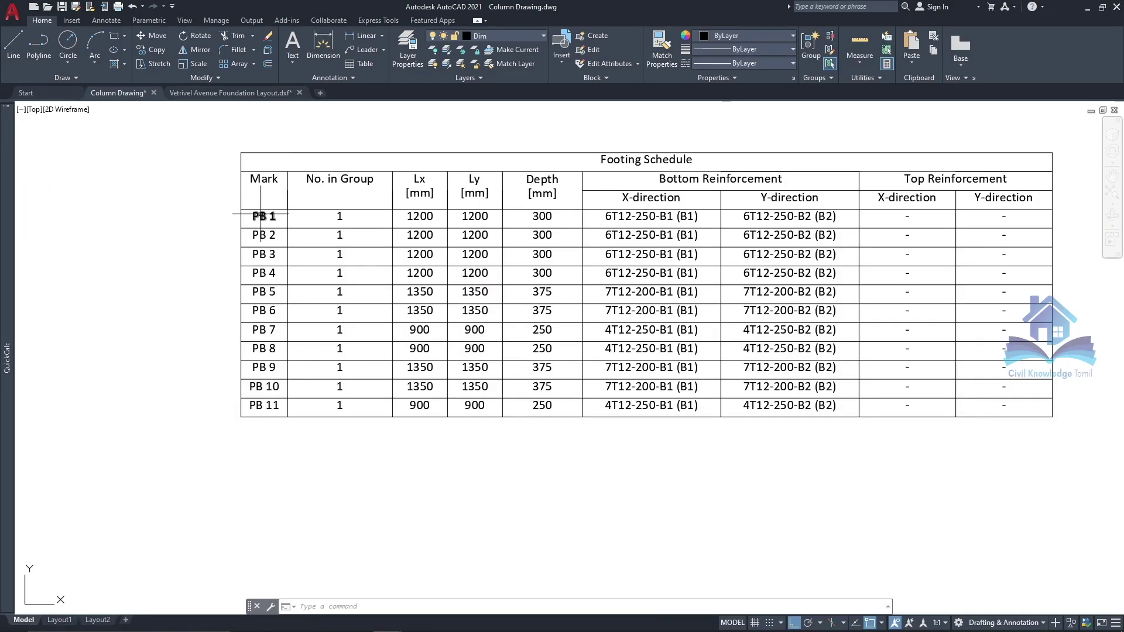
click(340, 216)
text(2)
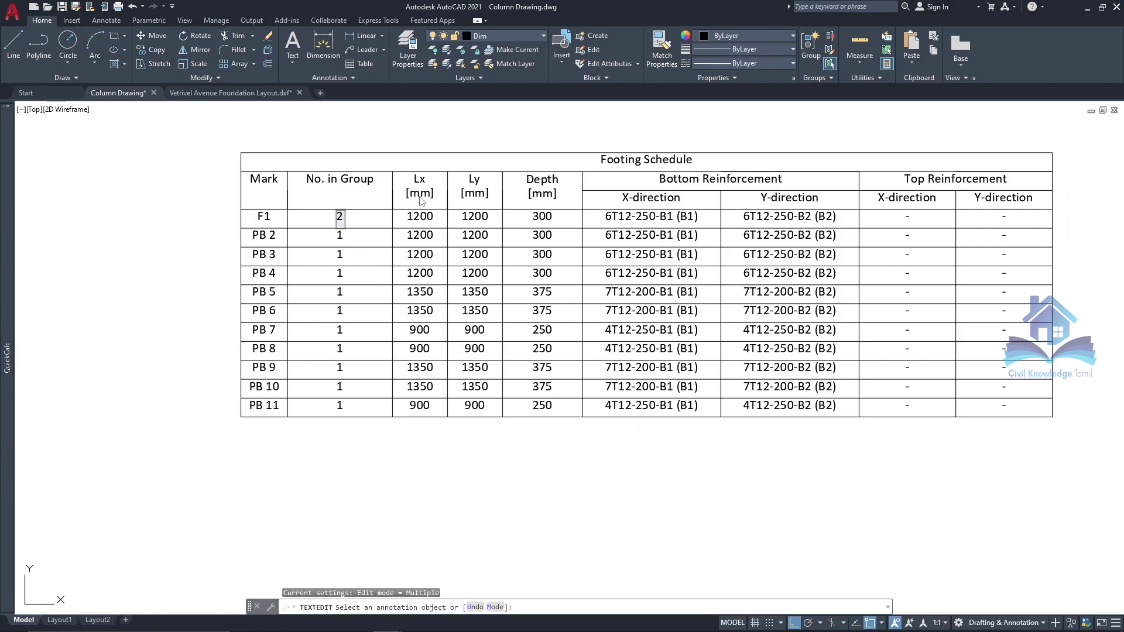
click(414, 193)
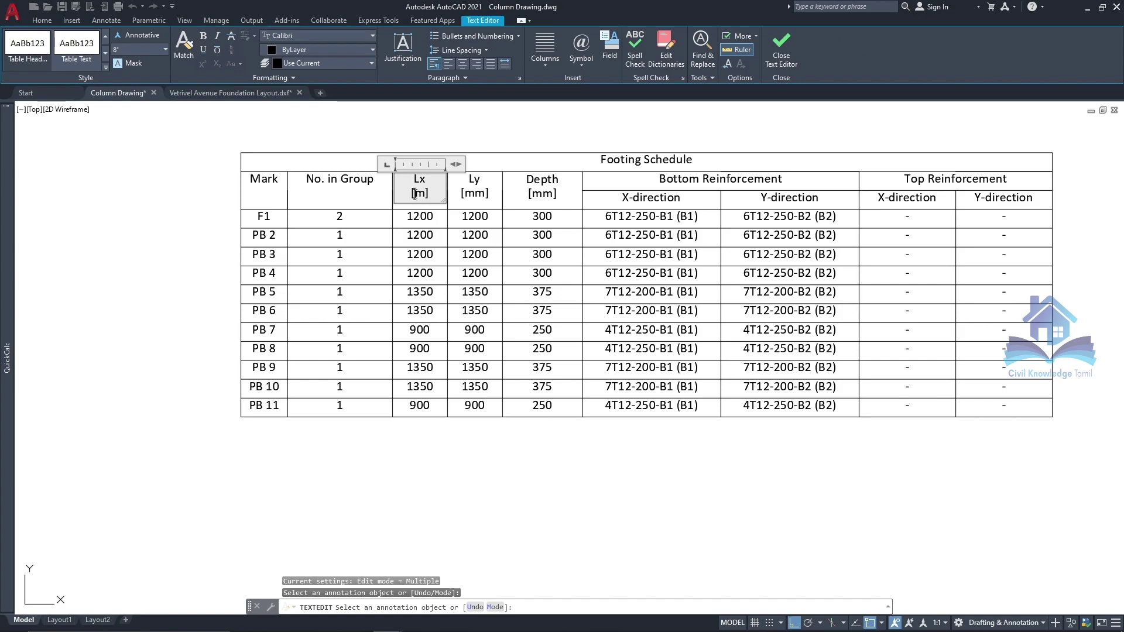
double_click(414, 193)
key(Delete)
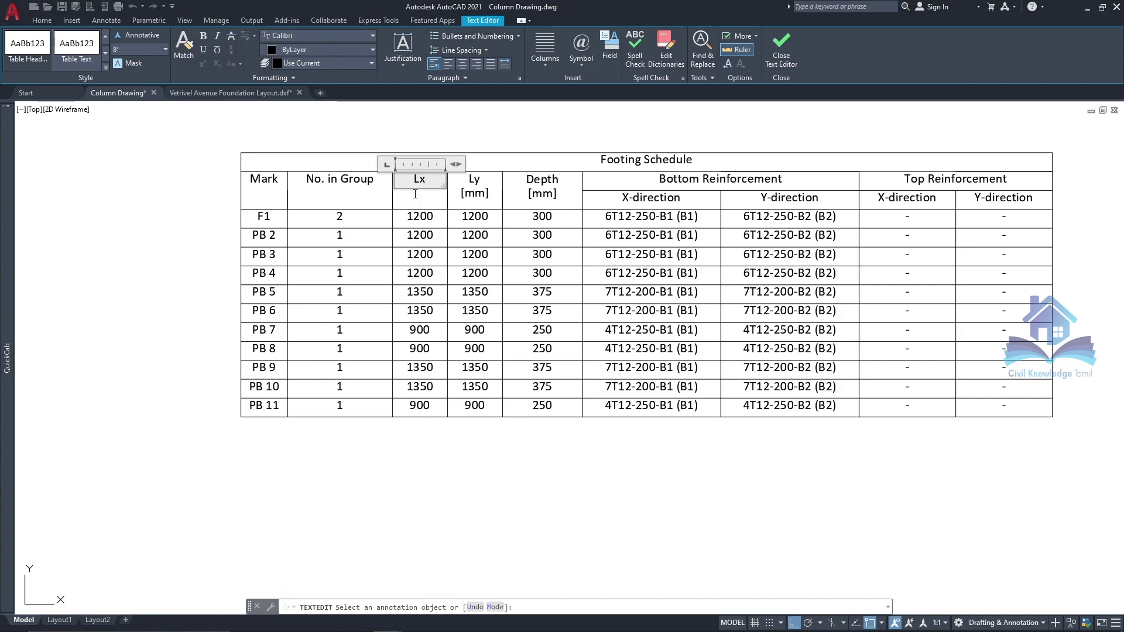
click(471, 193)
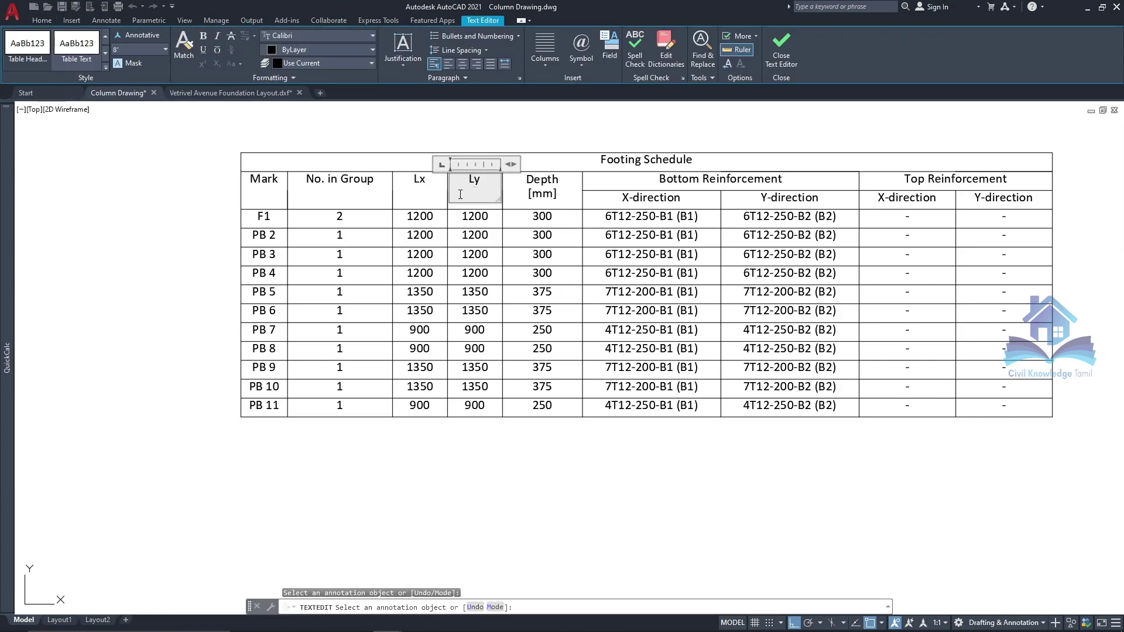
click(560, 196)
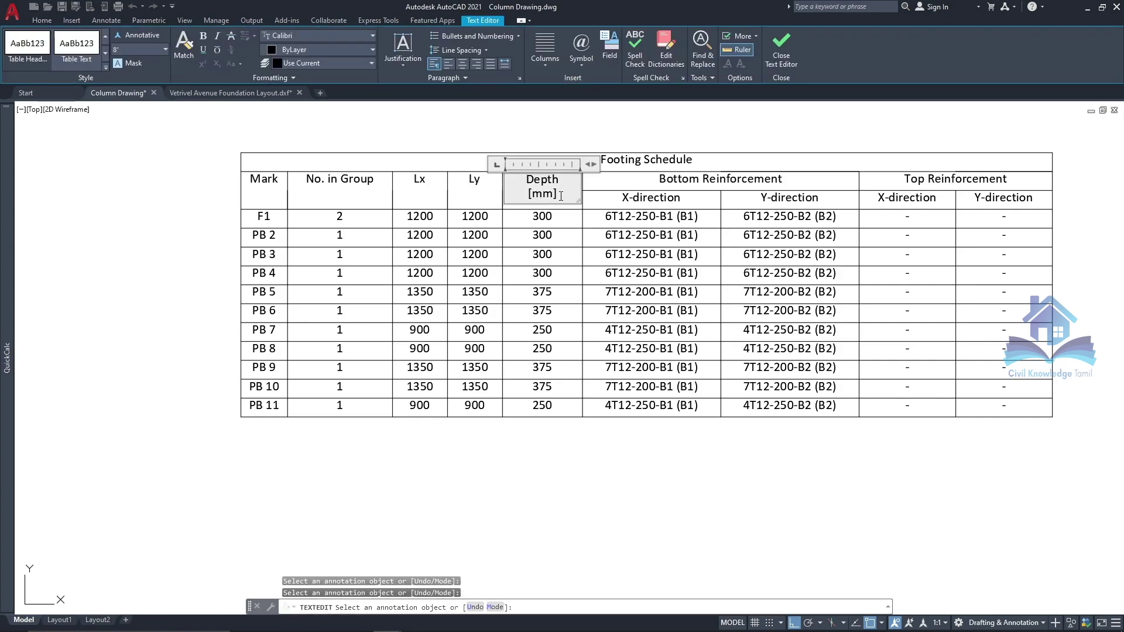
click(670, 128)
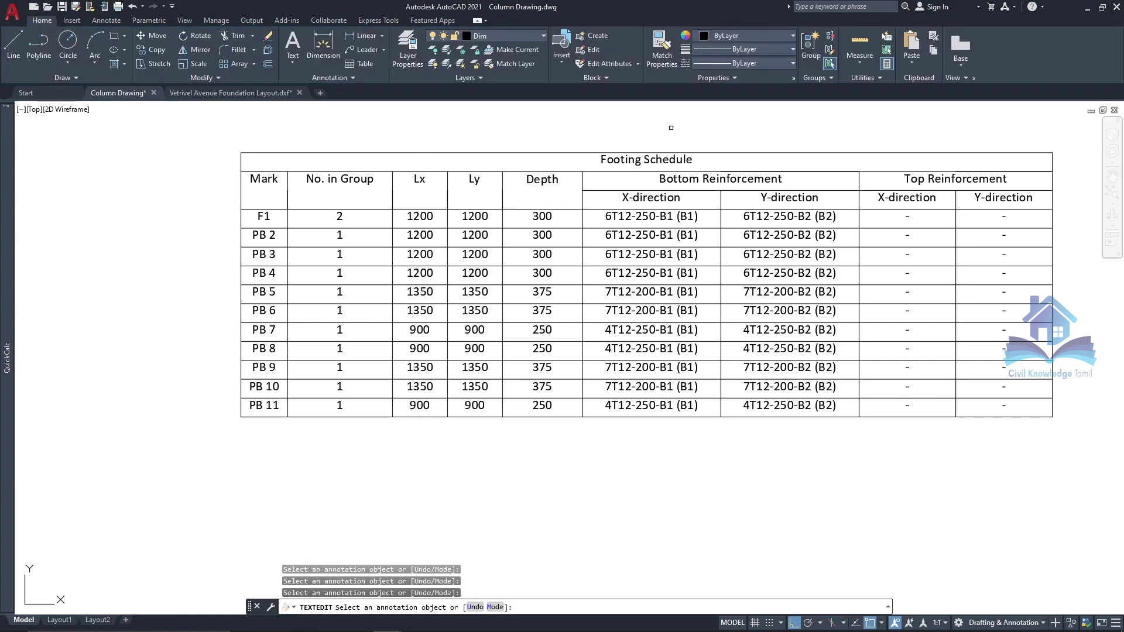
Step: Enter F1's sizes 4'0", 4'0", 1'0" and X-direction bars 10@6" c/c - B1
click(418, 217)
text(4'0)
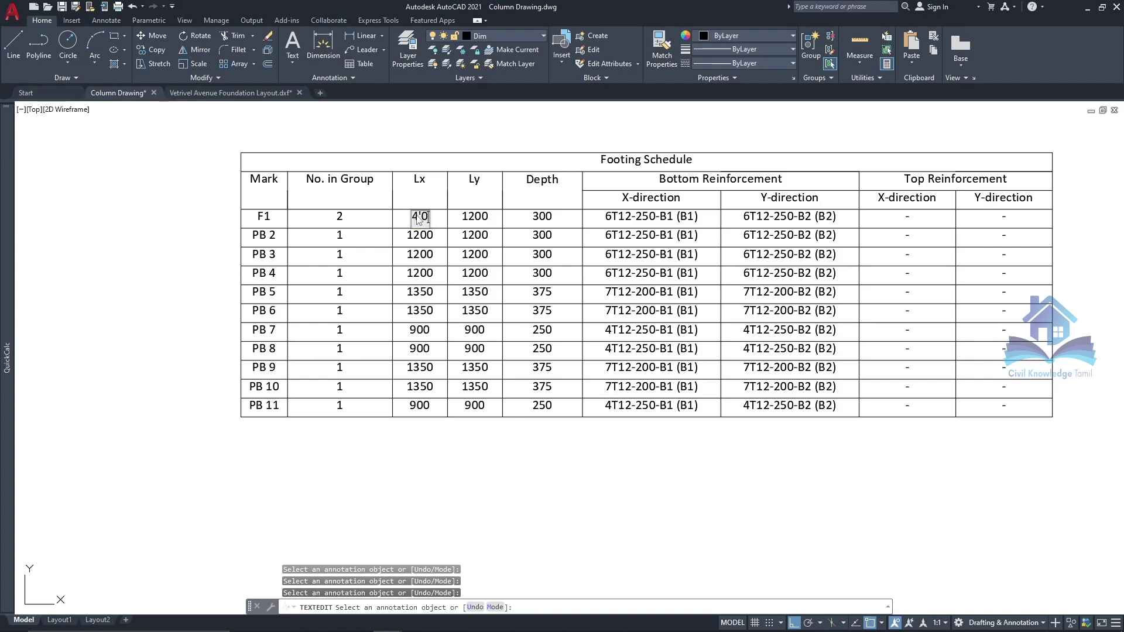
text(")
click(474, 218)
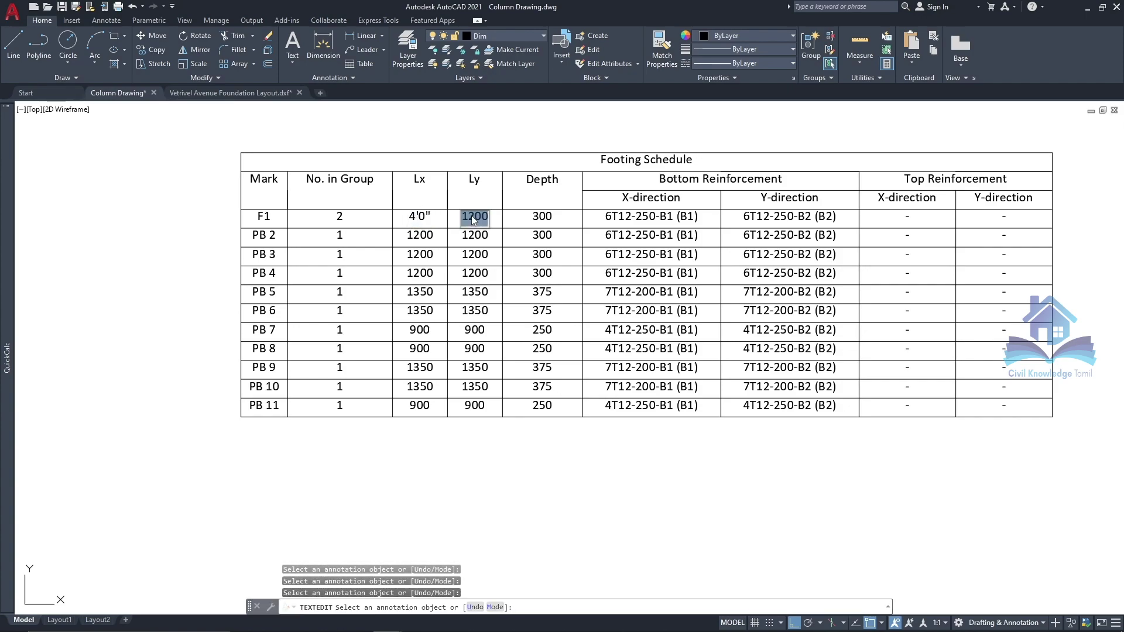
text(4'0")
click(538, 217)
text(1'0")
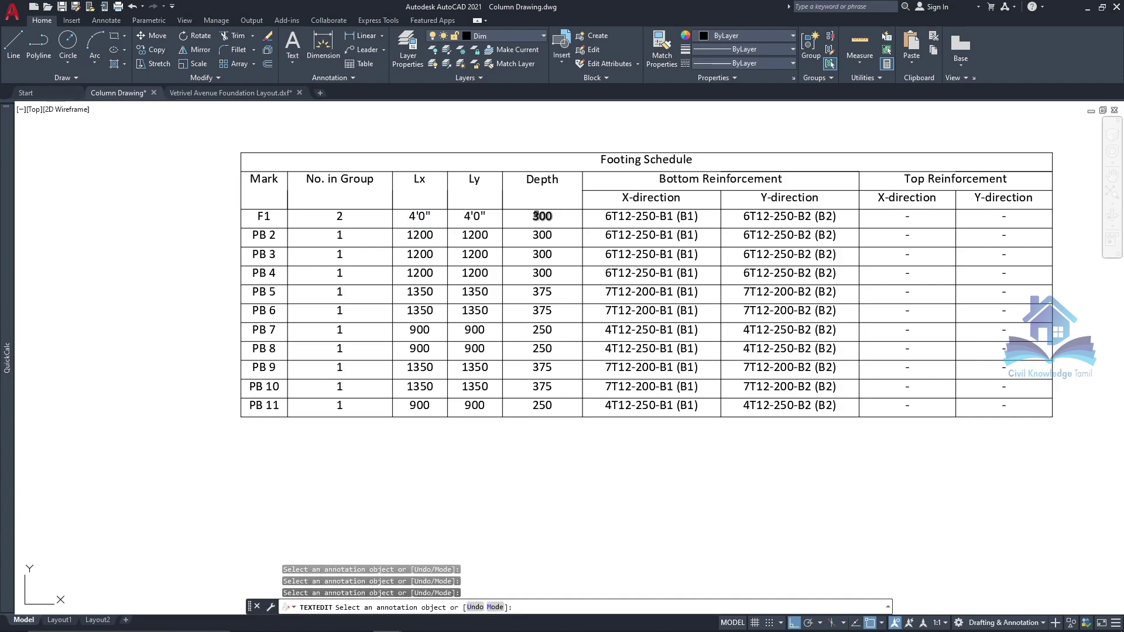
click(651, 218)
text(6" c/c - B1)
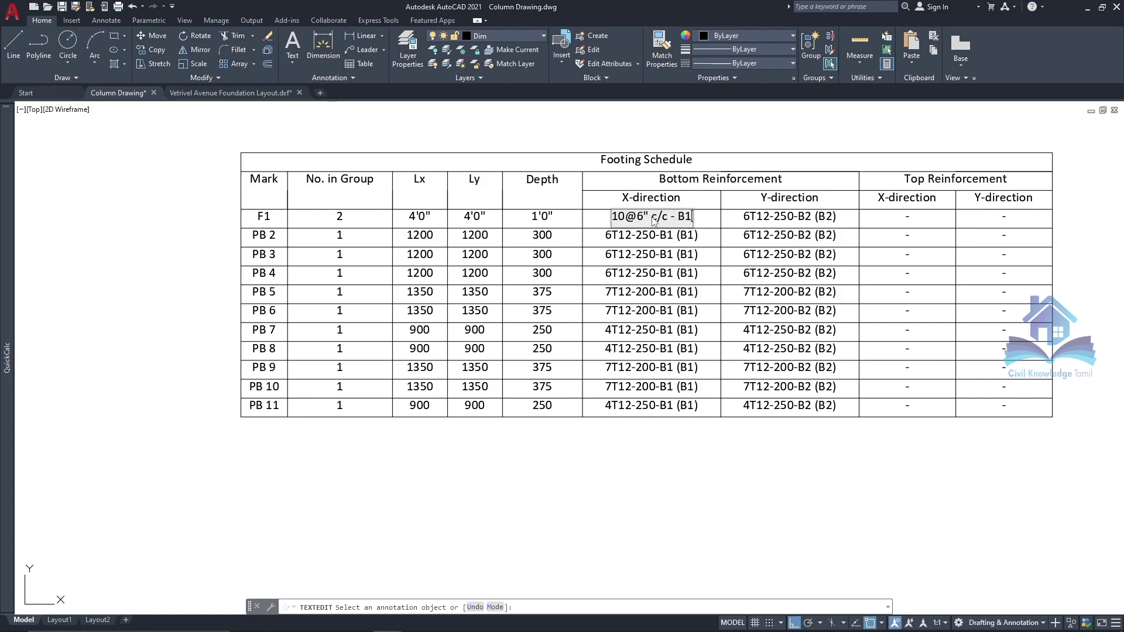
click(732, 120)
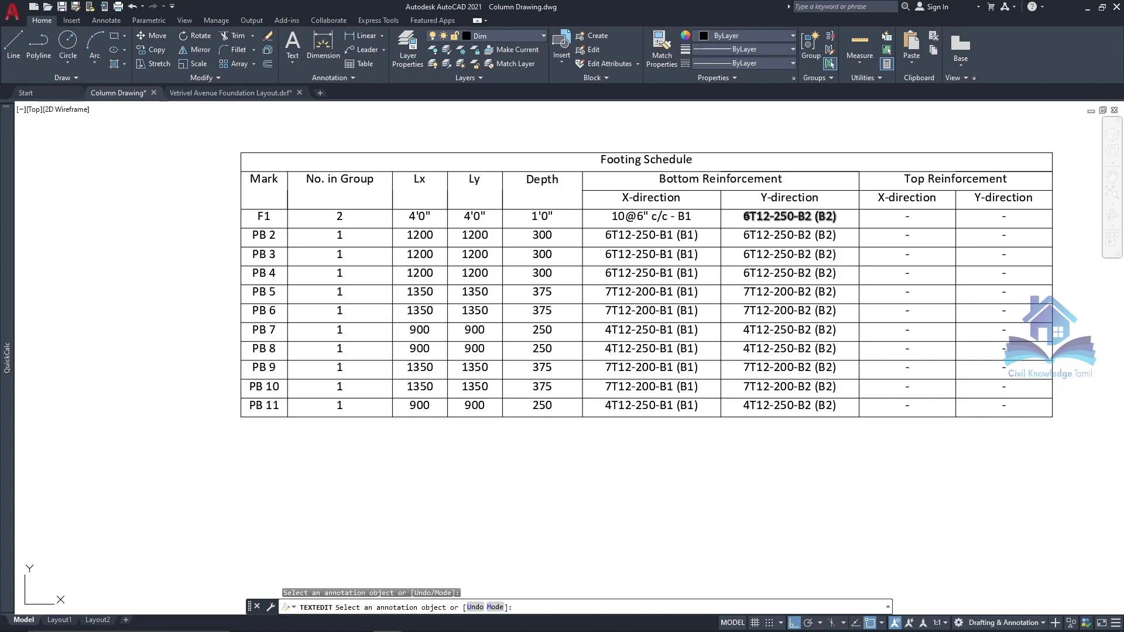
key(Escape)
Step: Replace F1's Y-direction reinforcement with a copy of the 10@6" c/c - B1 text
click(753, 216)
key(Delete)
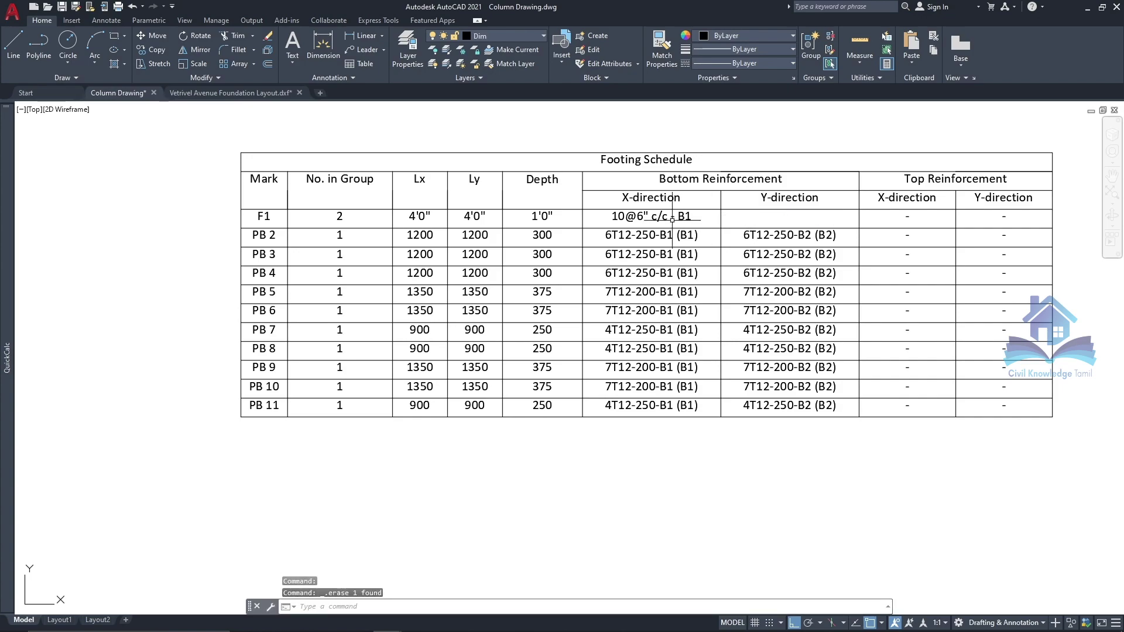
click(649, 217)
click(151, 56)
click(583, 228)
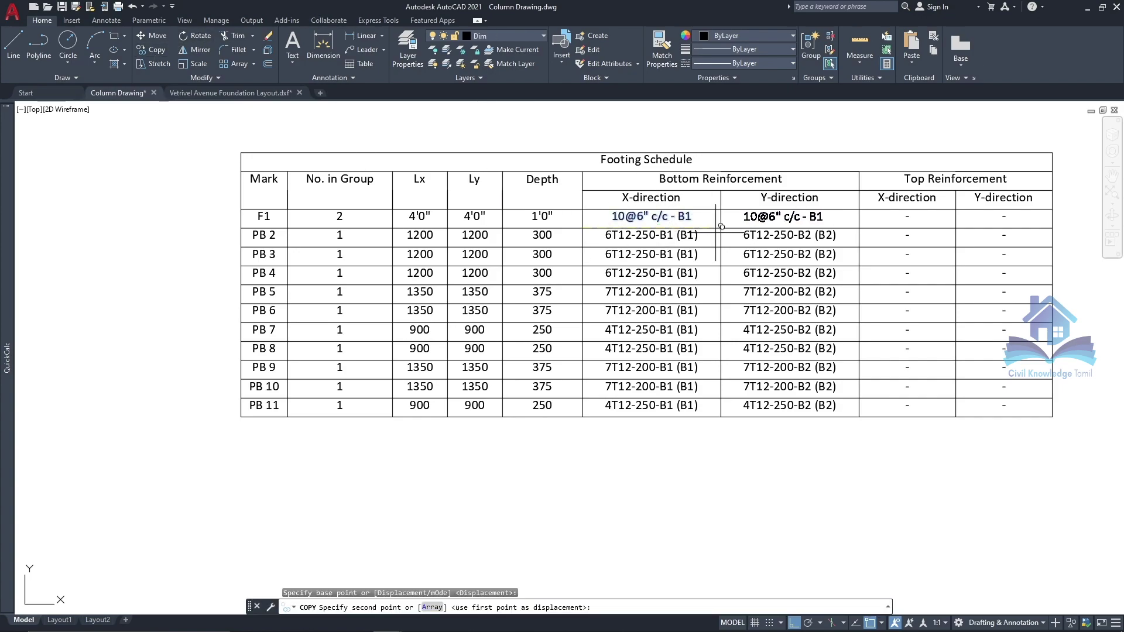
click(720, 228)
key(Escape)
double_click(824, 217)
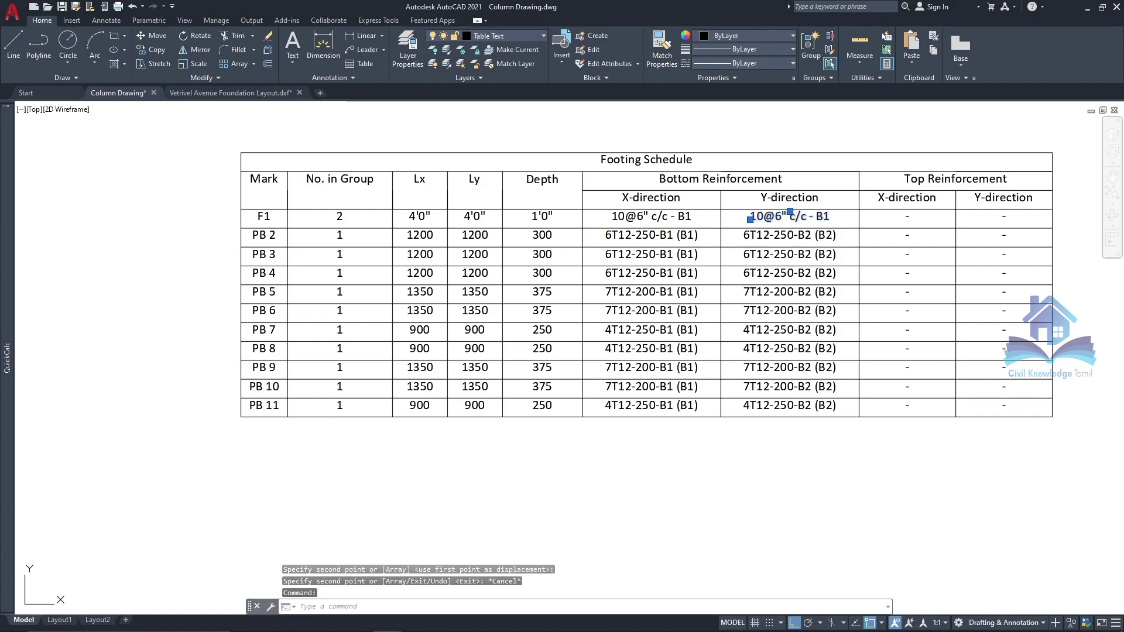
text(2)
Step: Erase the PB 2 row values from the Footing Schedule
key(Return)
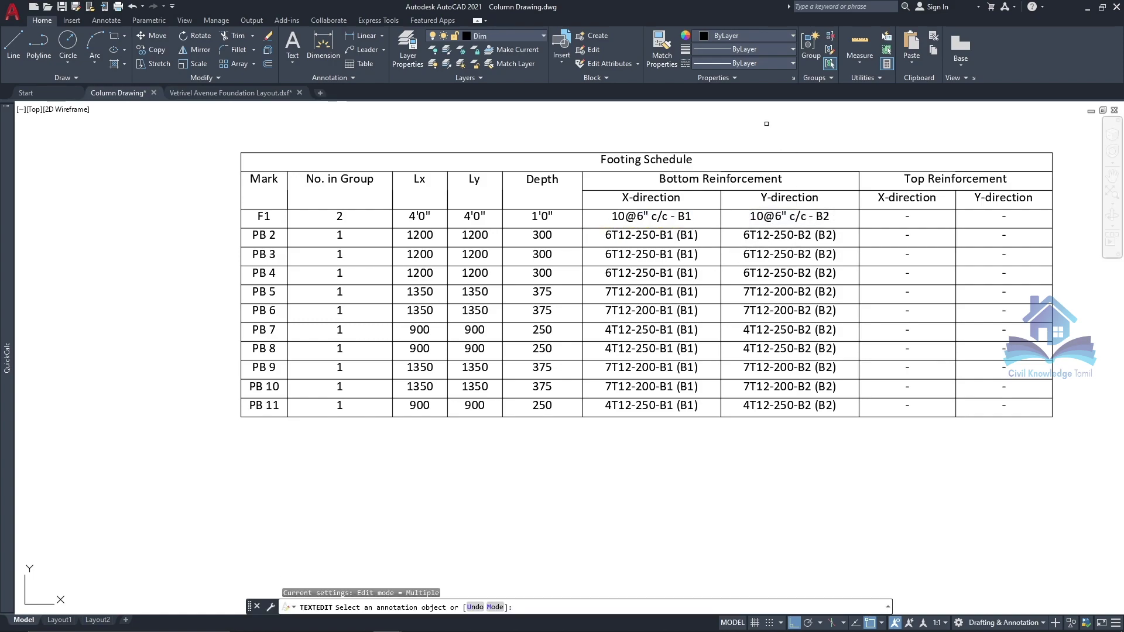
scroll(423, 216, up, 2)
scroll(146, 234, down, 2)
click(149, 234)
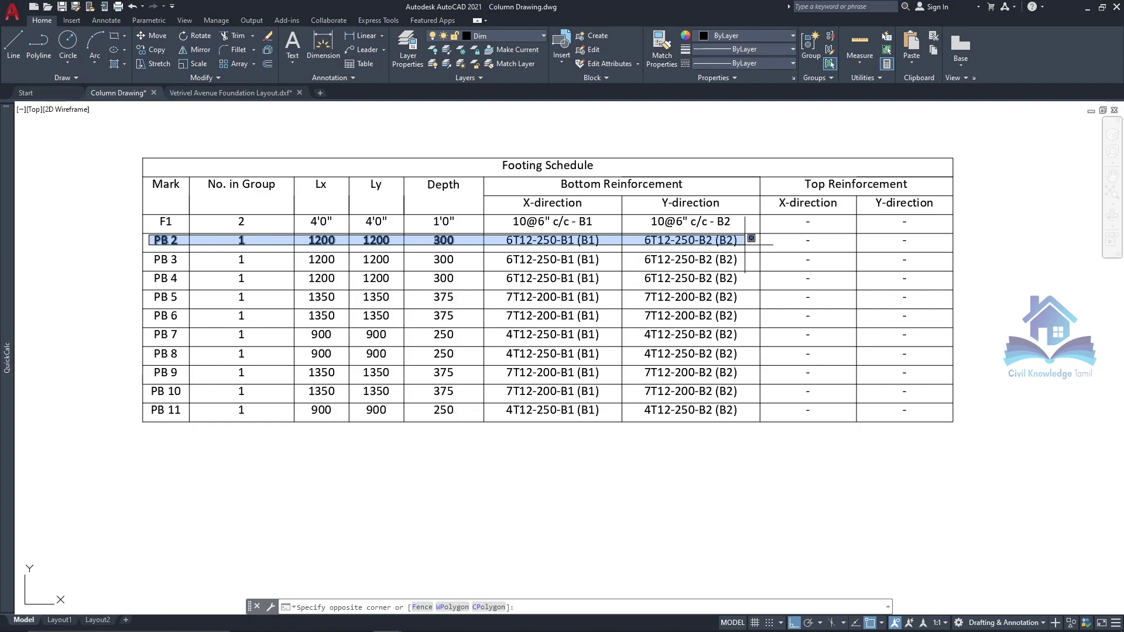
click(744, 242)
key(Delete)
Step: Window-select and erase the PB 2 reinforcement texts
scroll(744, 244, up, 2)
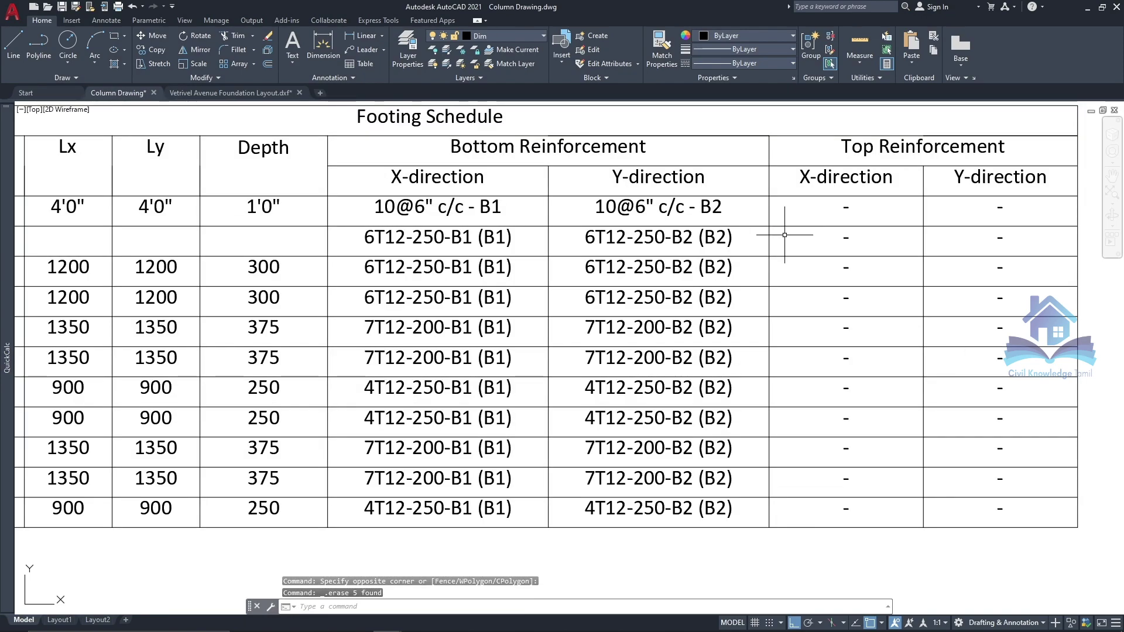
scroll(790, 240, up, 2)
click(426, 220)
click(1036, 249)
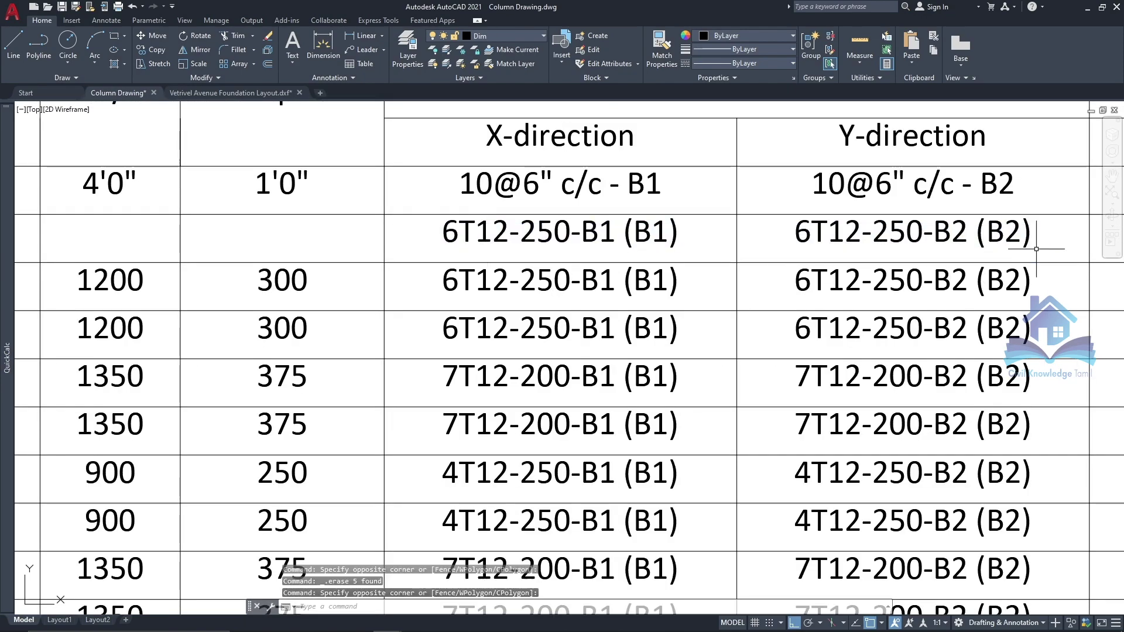
click(415, 215)
click(1036, 246)
key(Delete)
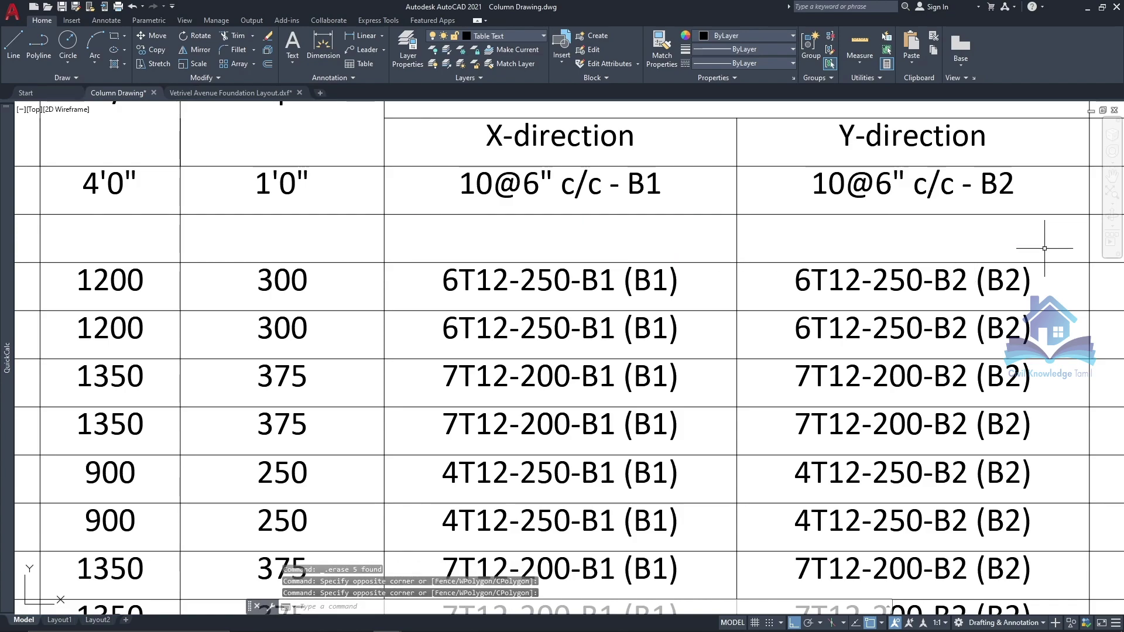
Step: Window-select and erase the PB 3 row contents
scroll(956, 332, down, 2)
scroll(446, 334, up, 3)
scroll(326, 244, down, 5)
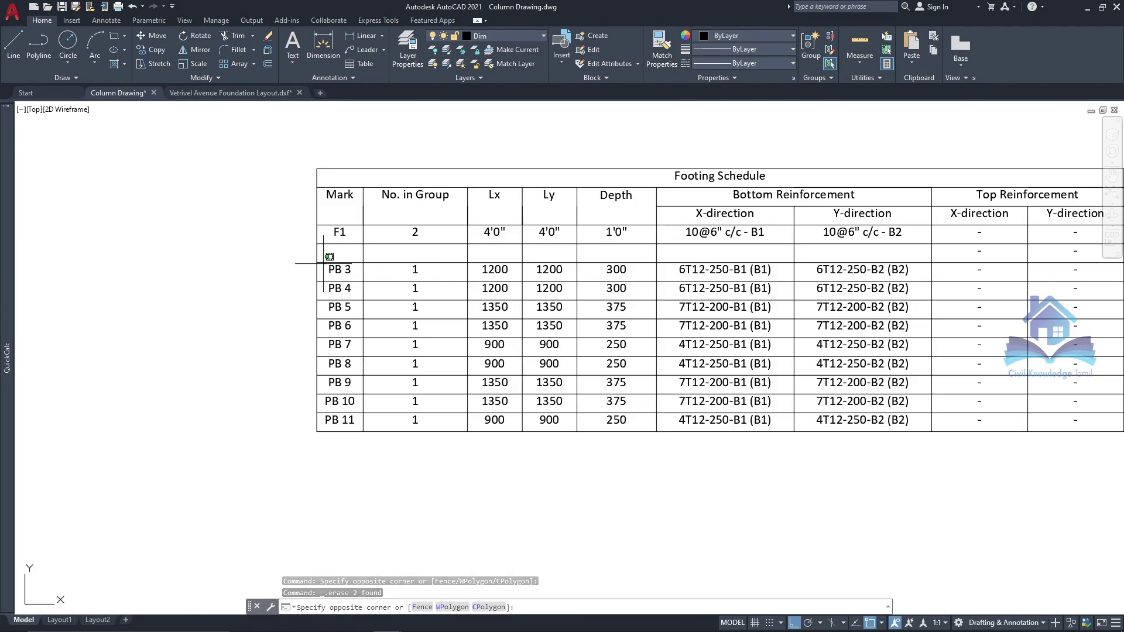
click(326, 264)
scroll(922, 278, up, 1)
click(927, 259)
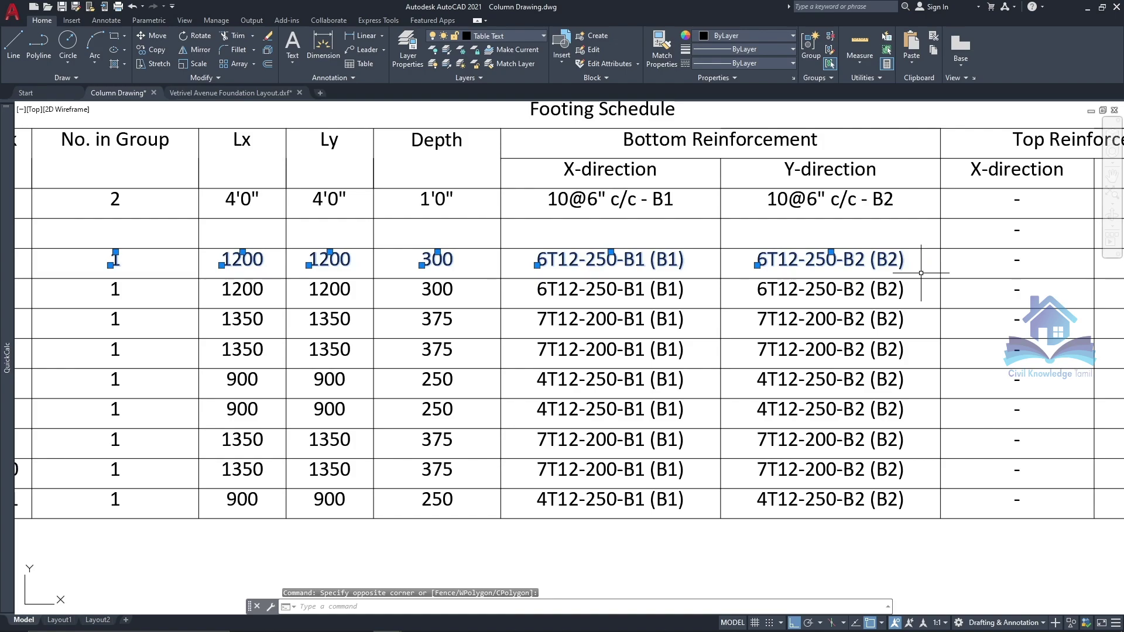
key(Delete)
Step: Crossing-select and erase the Top Reinforcement columns, then undo the erase
scroll(778, 267, down, 2)
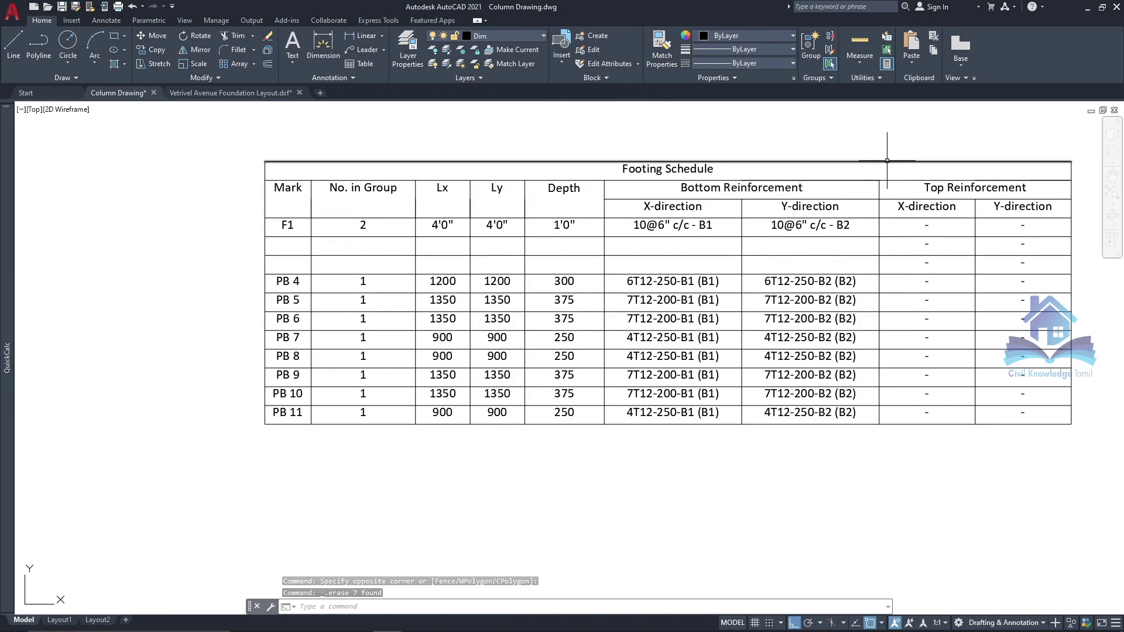
click(1031, 162)
scroll(527, 263, down, 2)
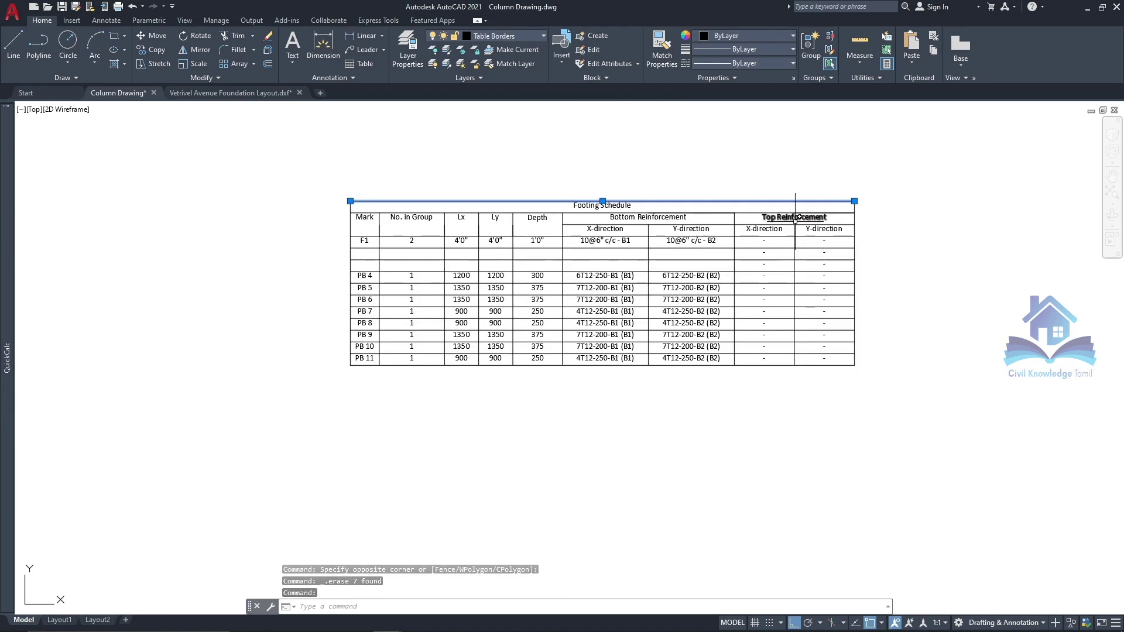
scroll(732, 357, up, 2)
click(867, 467)
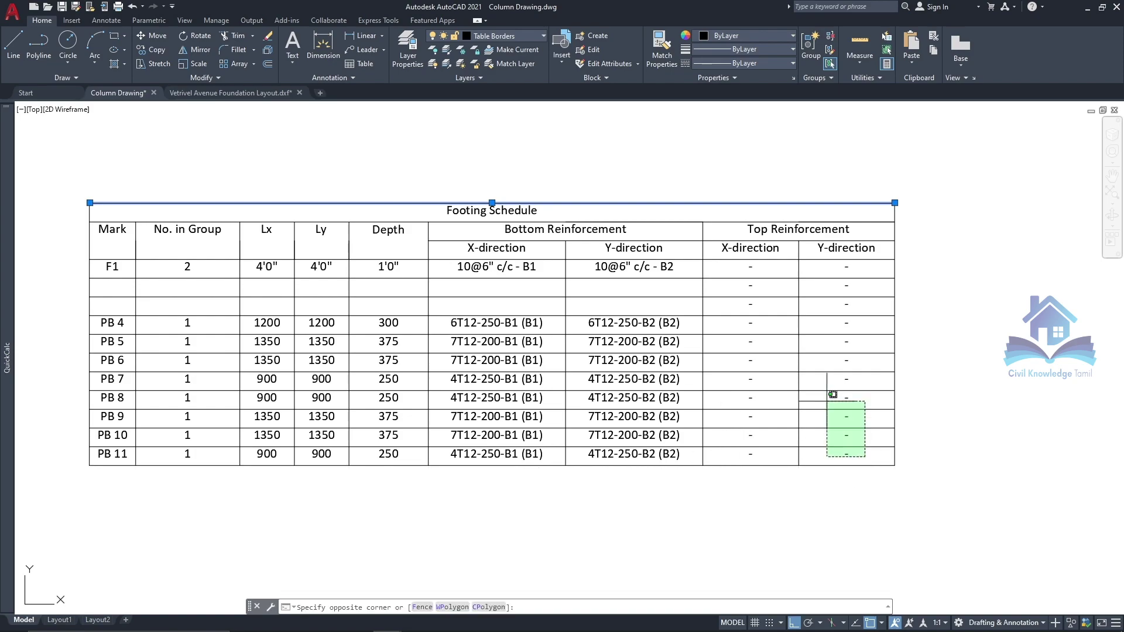
click(721, 225)
key(Delete)
key(ctrl+z)
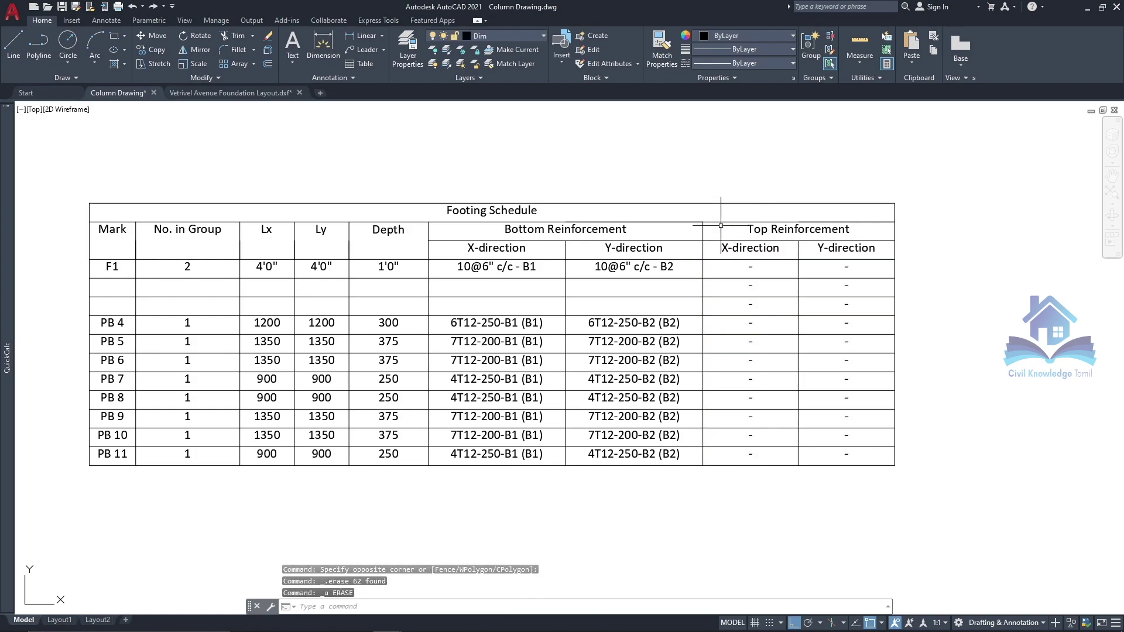
Step: Erase the Top Reinforcement columns again, plus the leftover right border line
click(896, 471)
click(702, 226)
key(Delete)
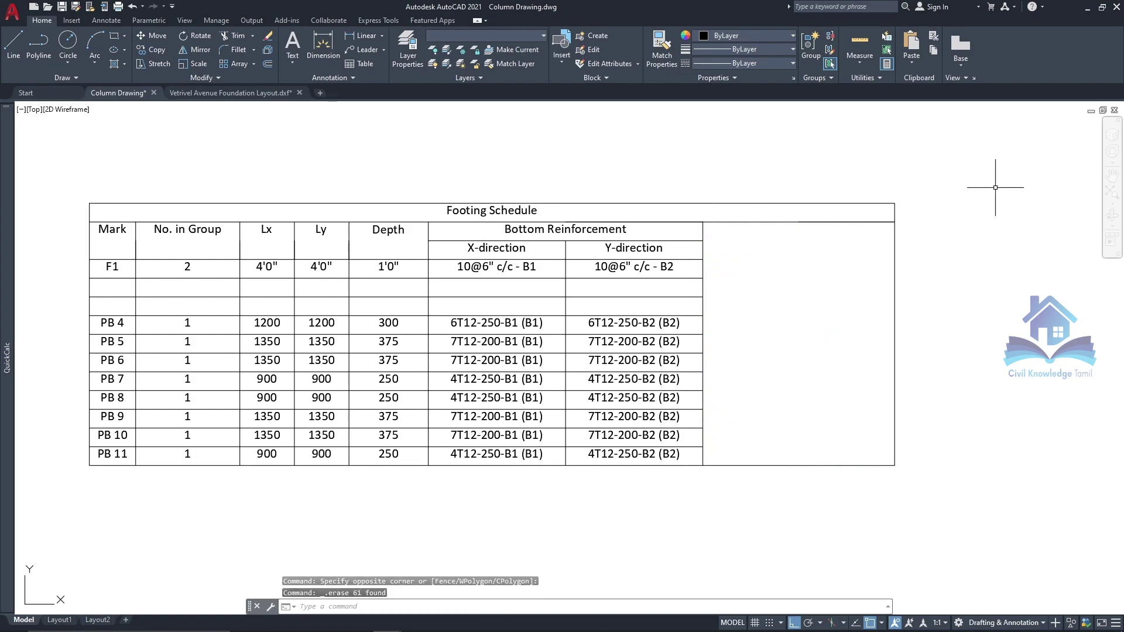
click(895, 283)
key(Delete)
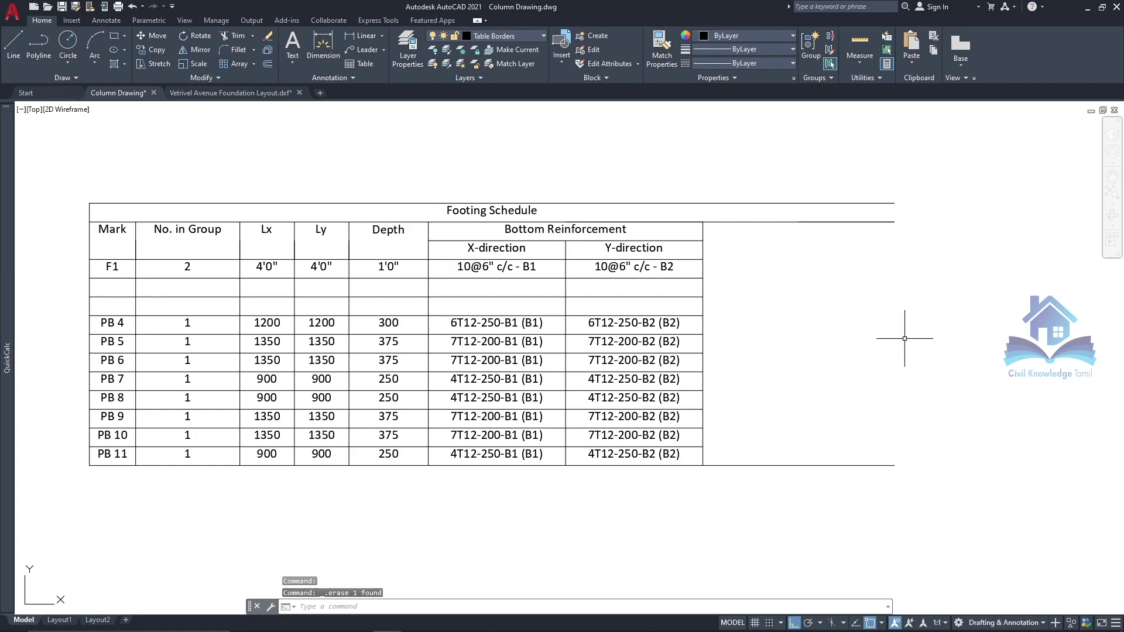
text(ex)
key(Return)
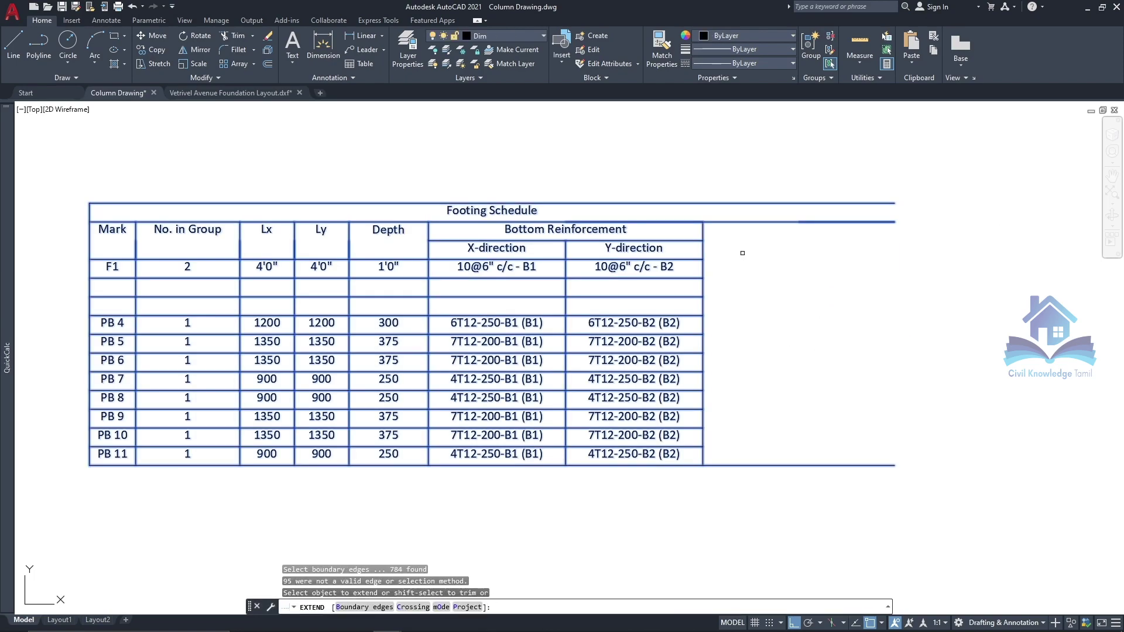
Step: Trim the overhanging right-side table lines and the vertical borders in the PB 4 row
key(Escape)
text(tr)
key(Return)
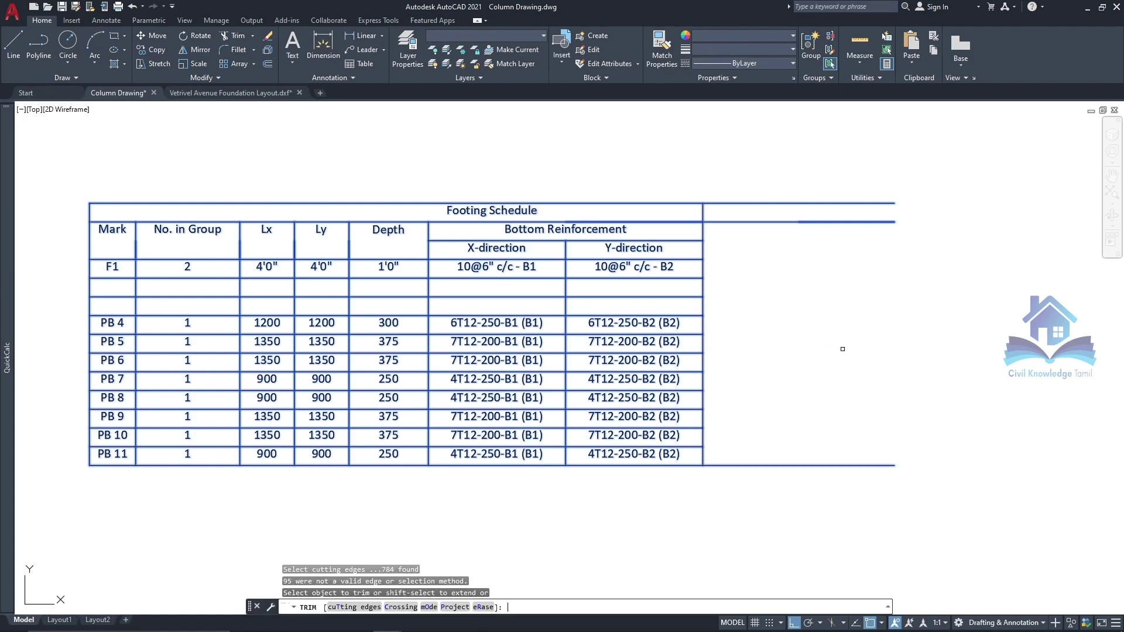
drag(789, 491, 755, 117)
click(840, 218)
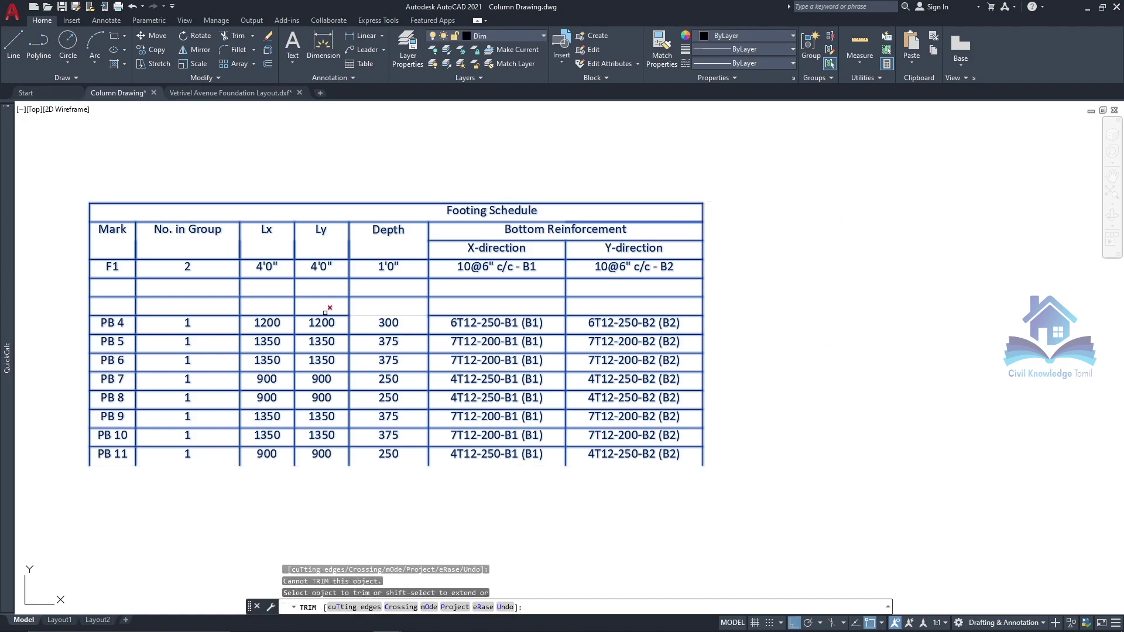
key(Return)
key(Return)
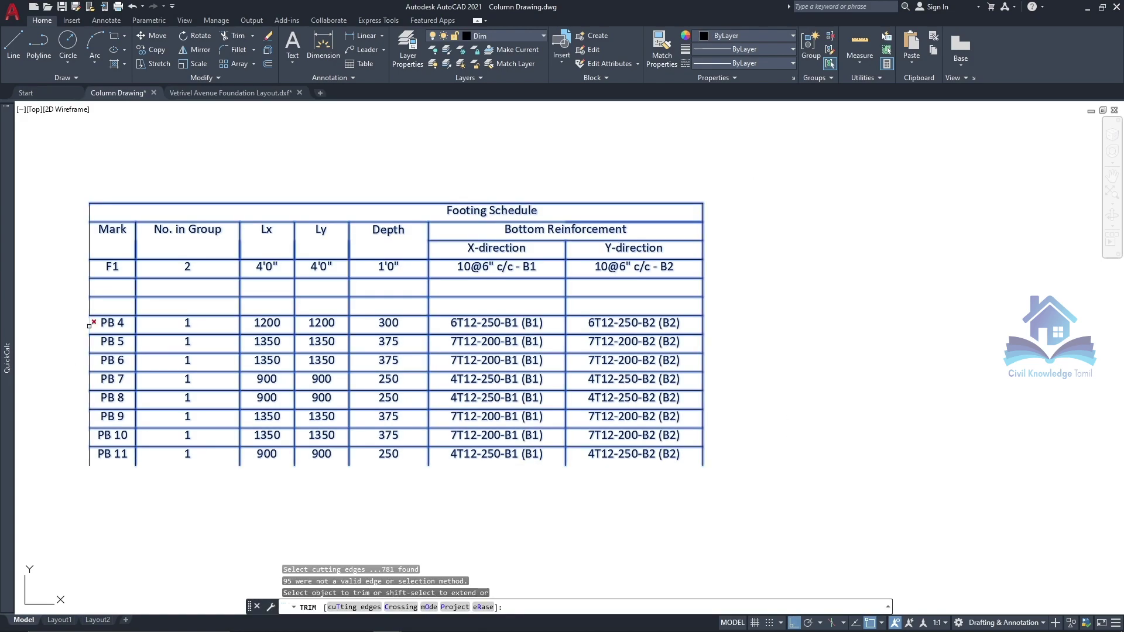
drag(89, 325, 730, 321)
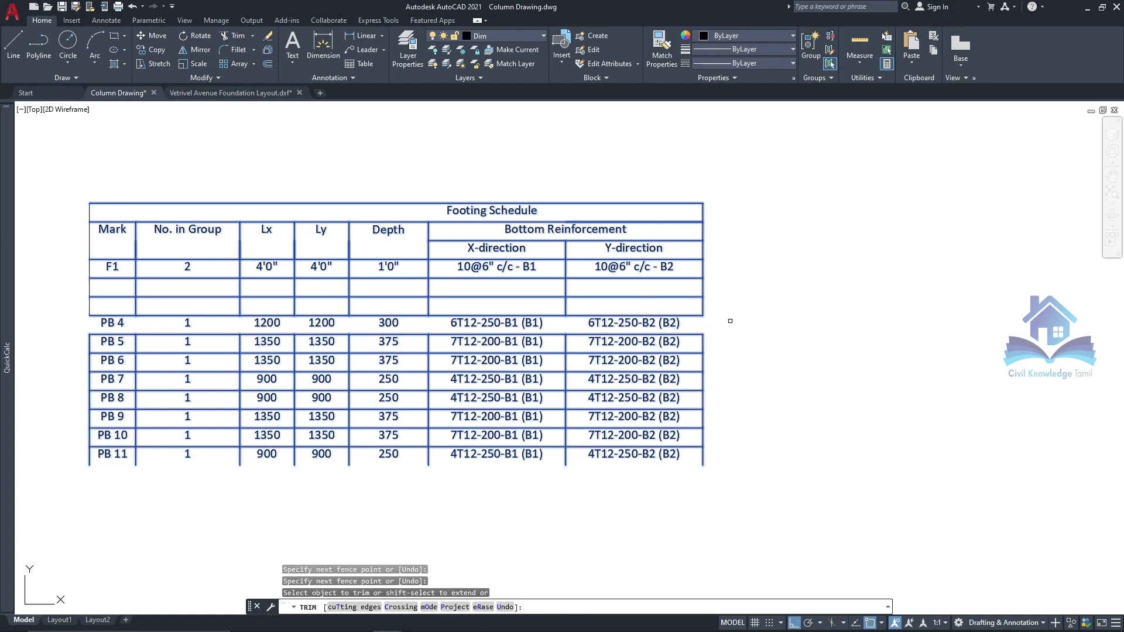
key(Escape)
Step: Crossing-select and delete rows PB 4 through PB 11
click(733, 494)
click(63, 320)
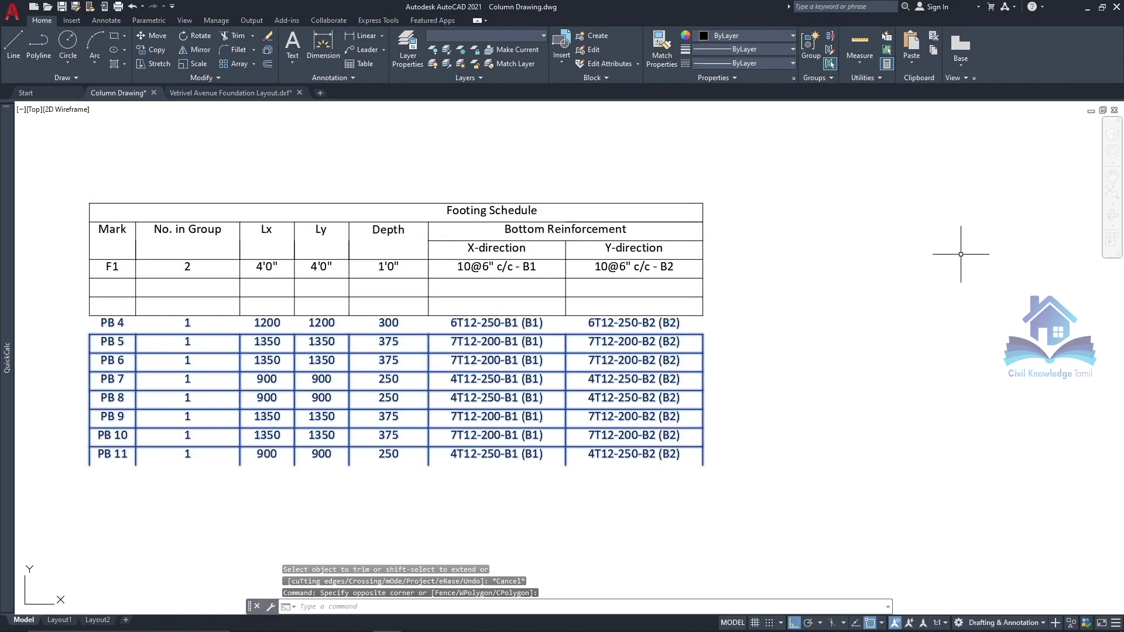
key(Delete)
click(114, 264)
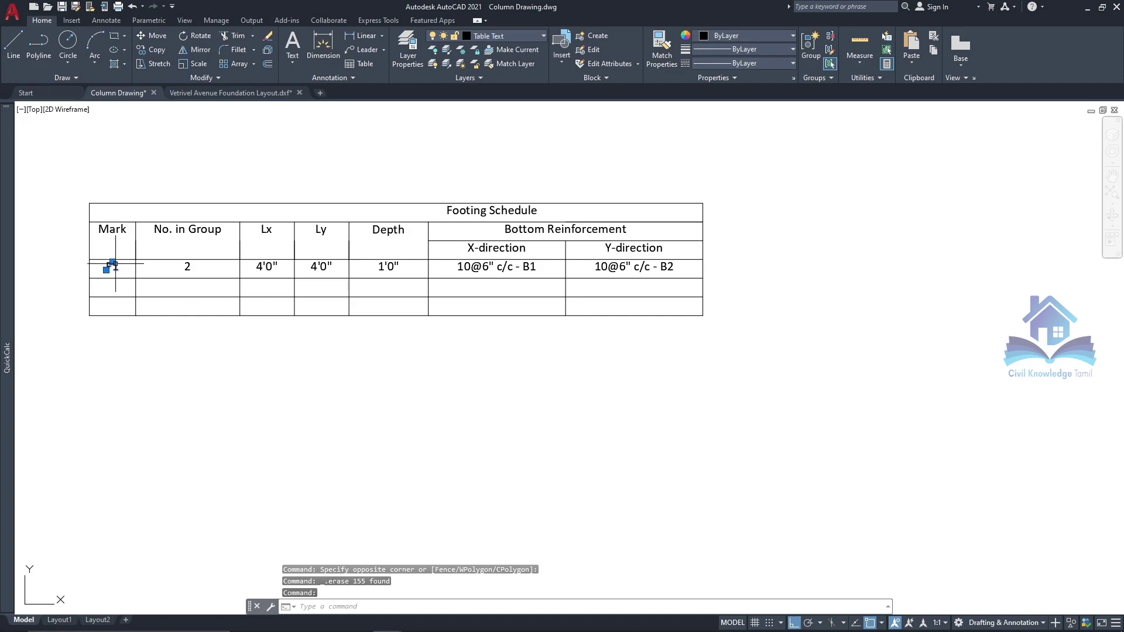
key(Escape)
Step: Copy the F1 row texts into the second and third schedule rows
scroll(117, 267, up, 2)
click(91, 255)
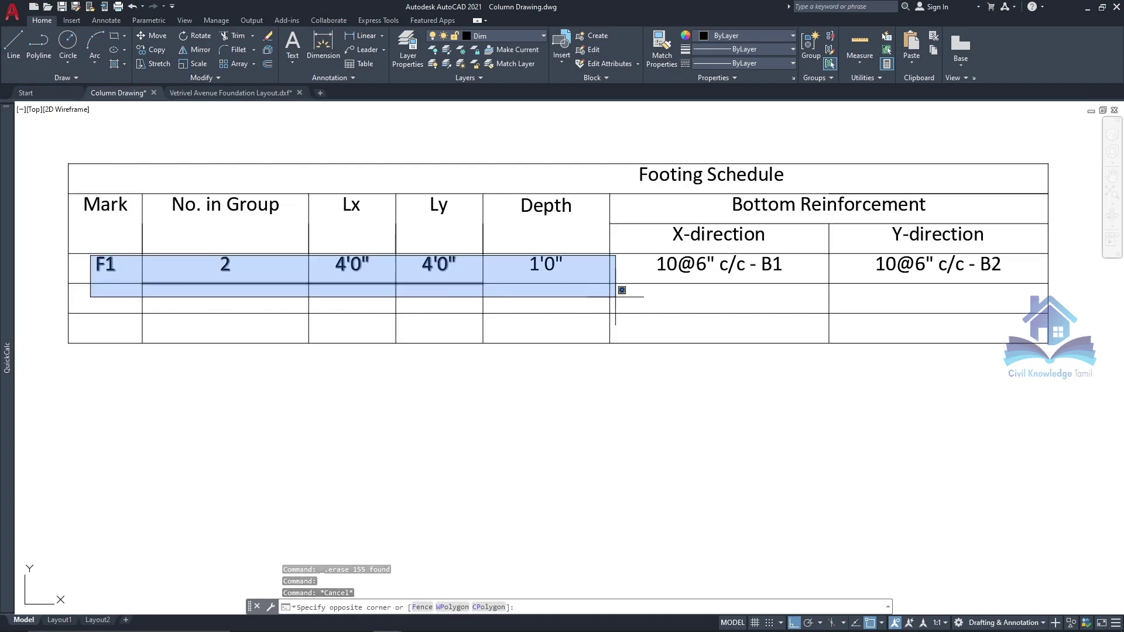
click(1006, 276)
click(157, 56)
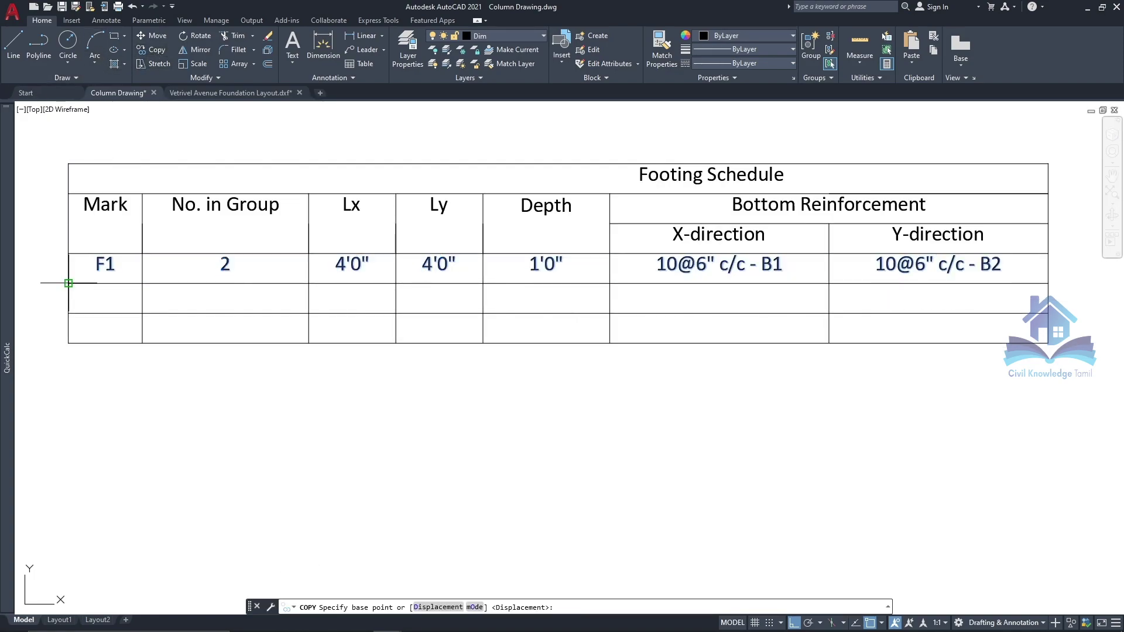
click(69, 284)
click(69, 313)
click(68, 343)
key(Escape)
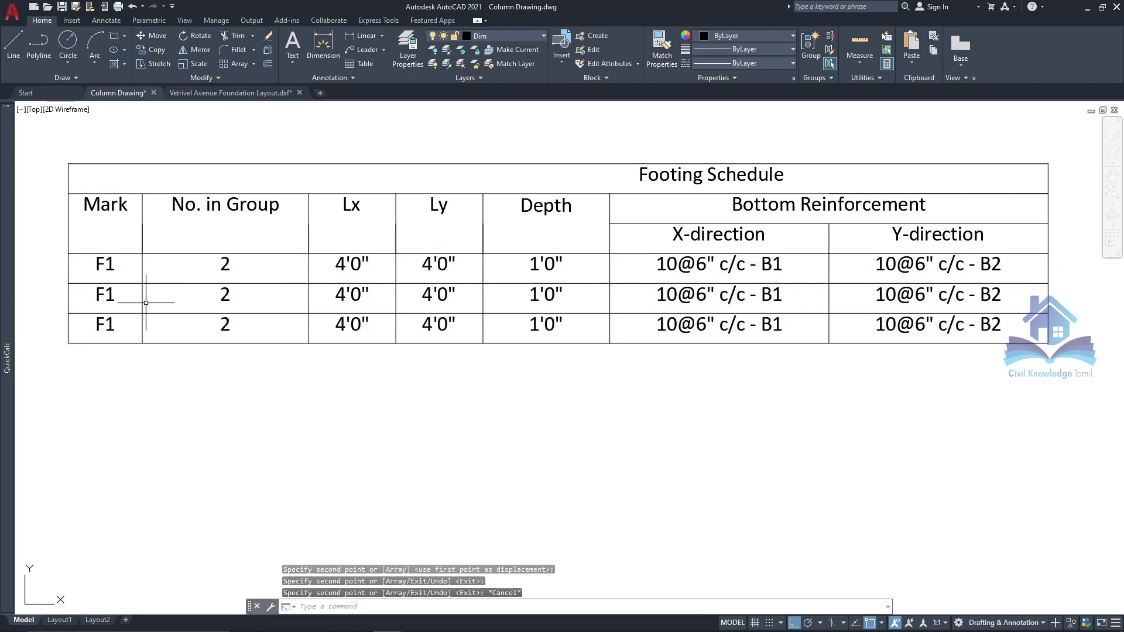
Step: Edit the copied rows to F2 with 8 in group, and F3
double_click(111, 295)
text(2)
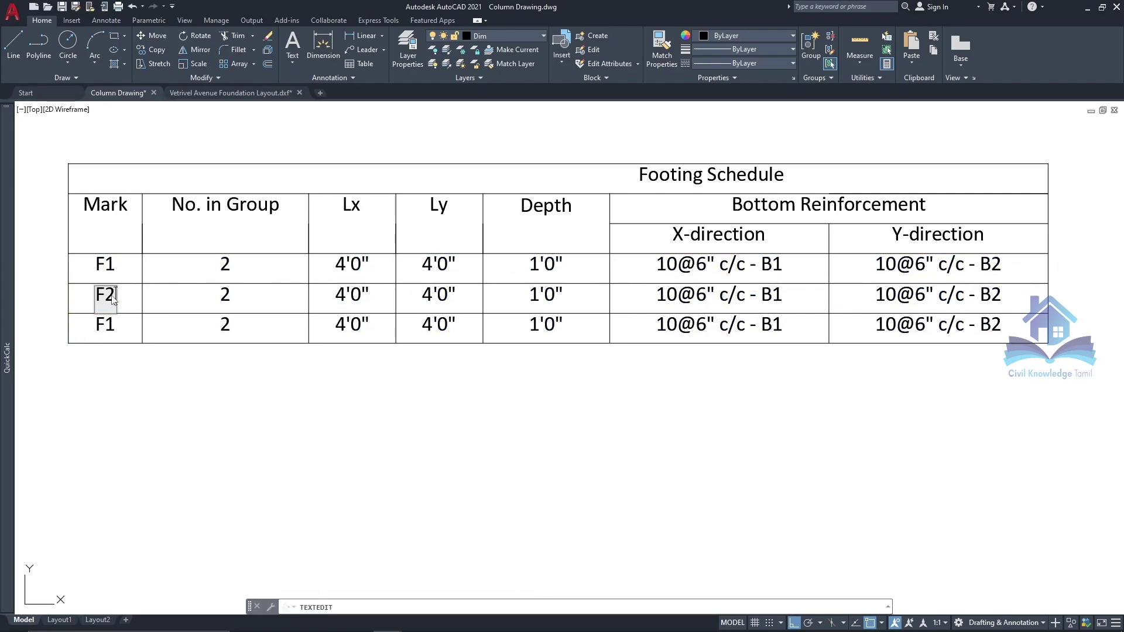
click(226, 301)
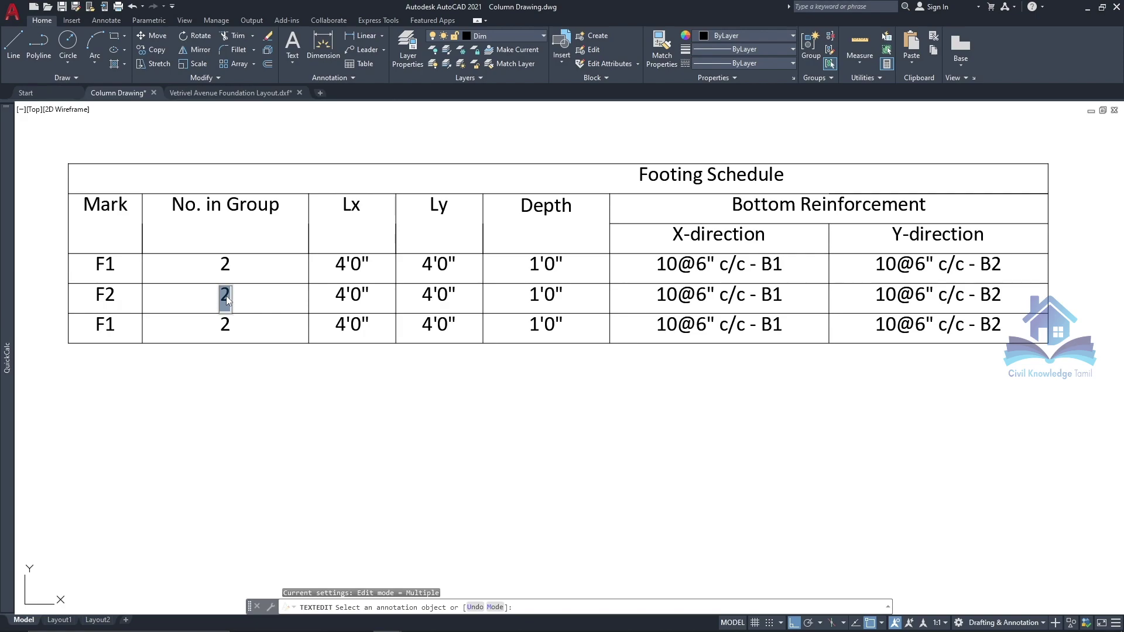
text(8)
click(111, 329)
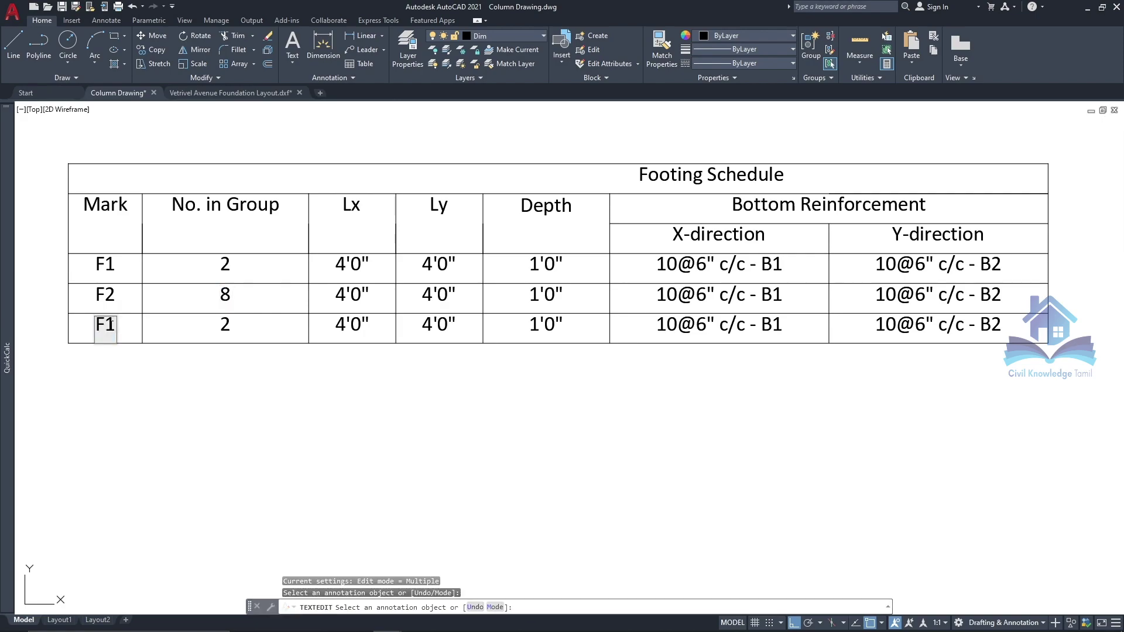
text(3)
click(226, 327)
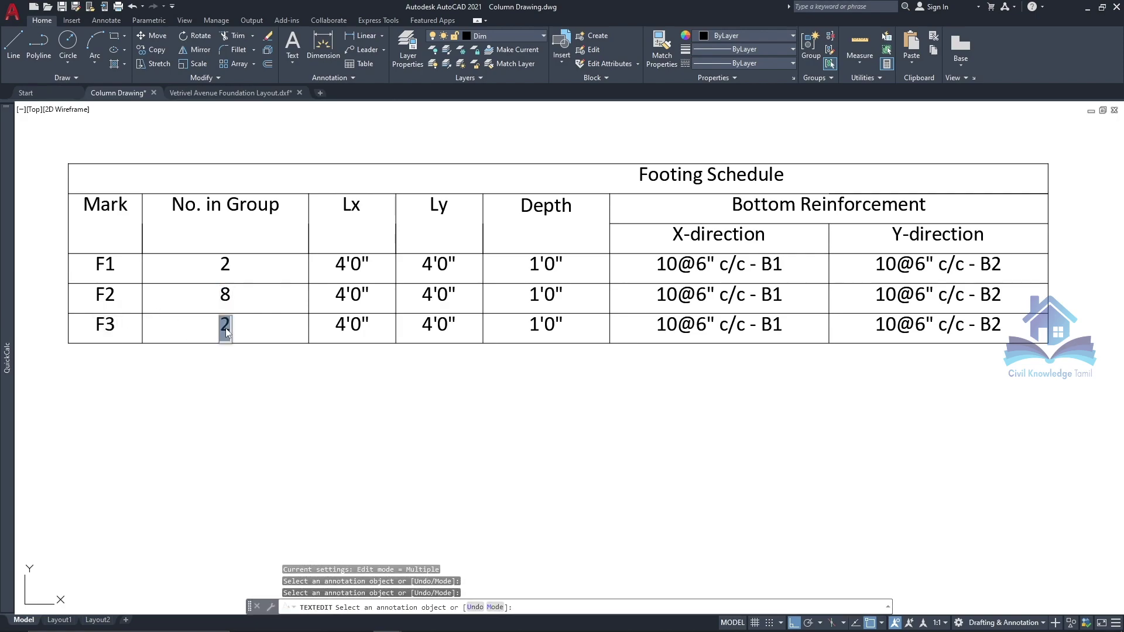
key(Escape)
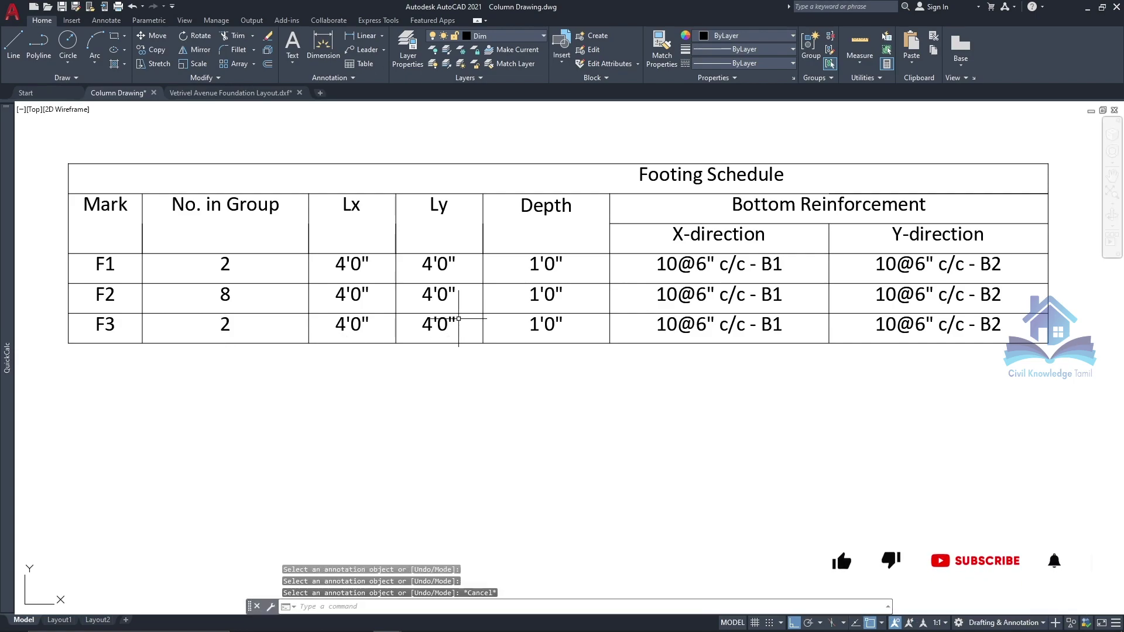
Step: Window-select the F1, F2 and F3 row texts, then clear the selection
click(82, 253)
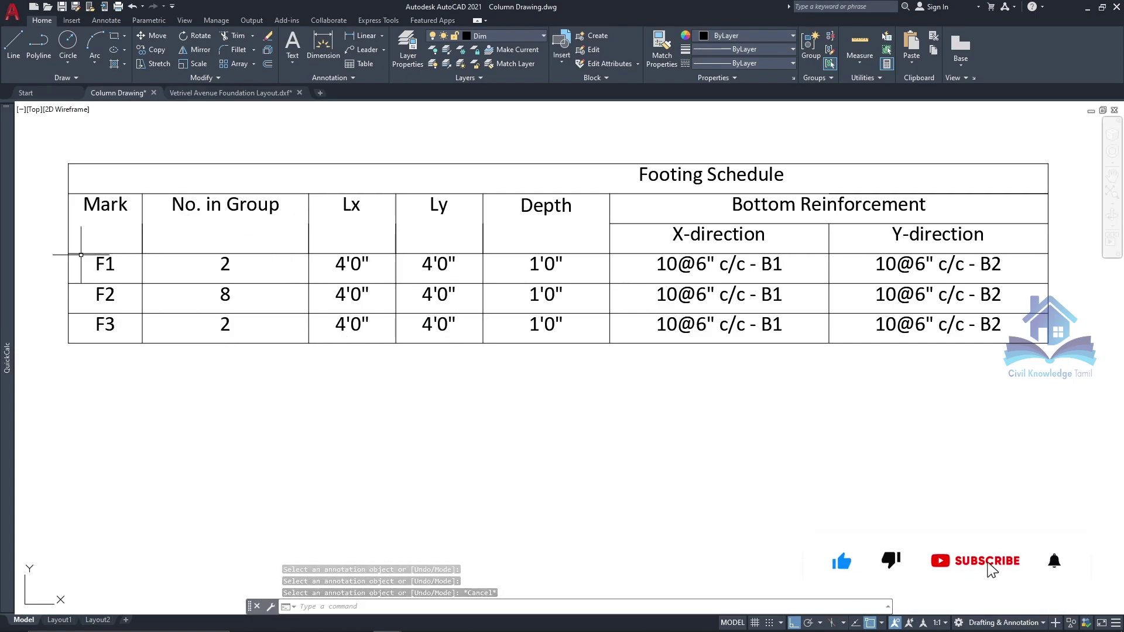
key(Escape)
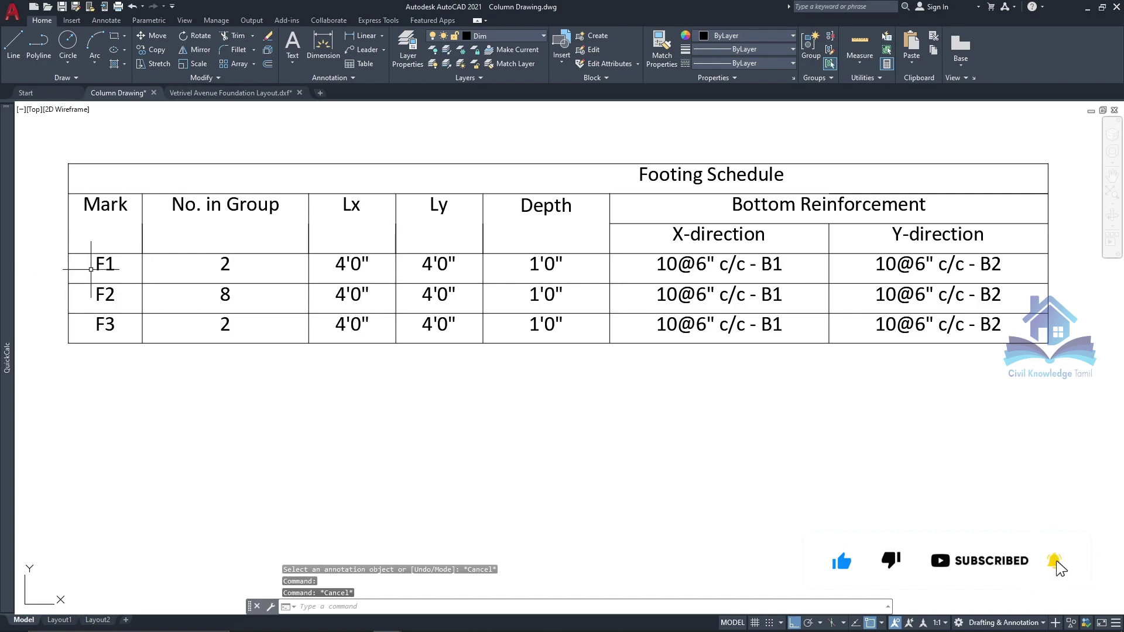
click(91, 269)
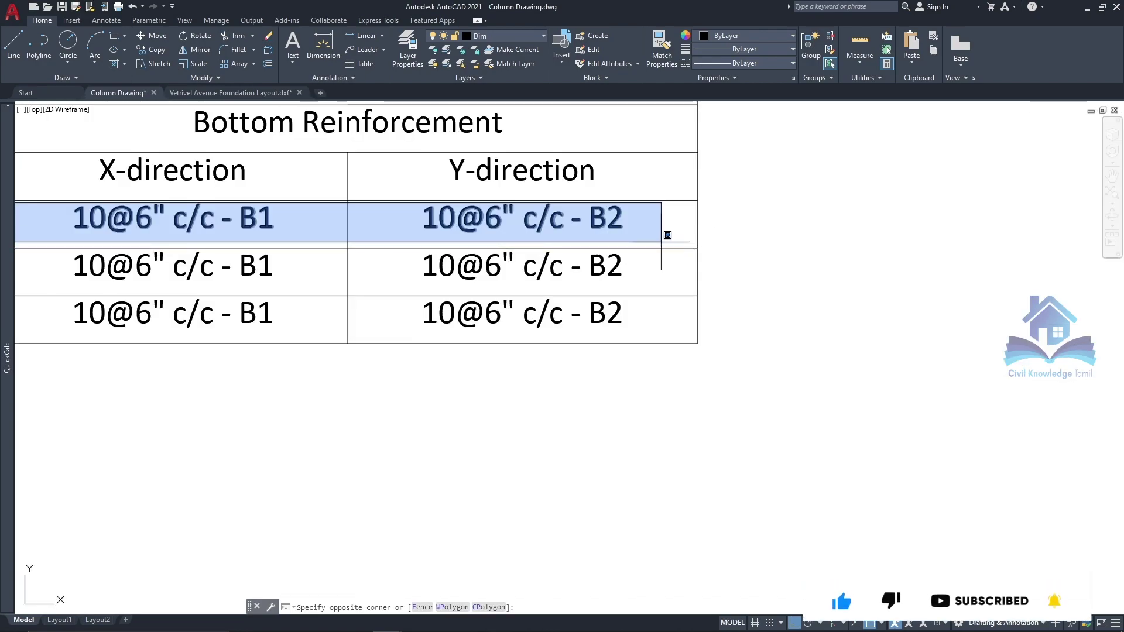
click(667, 234)
scroll(731, 228, down, 4)
scroll(135, 231, up, 5)
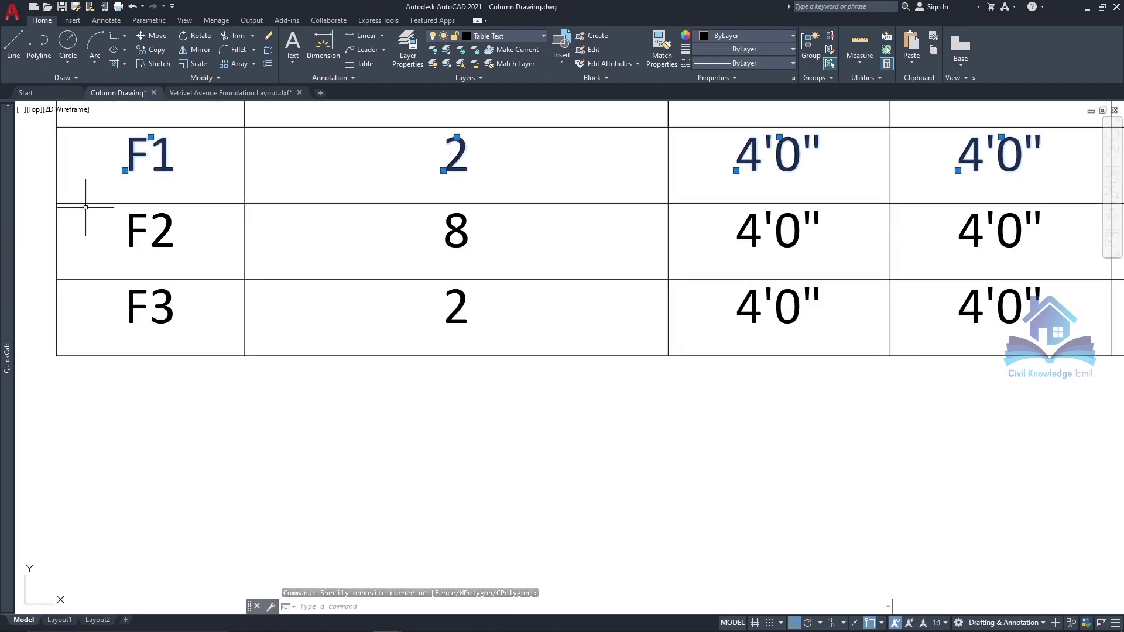
scroll(87, 211, down, 3)
click(1018, 229)
scroll(93, 249, up, 5)
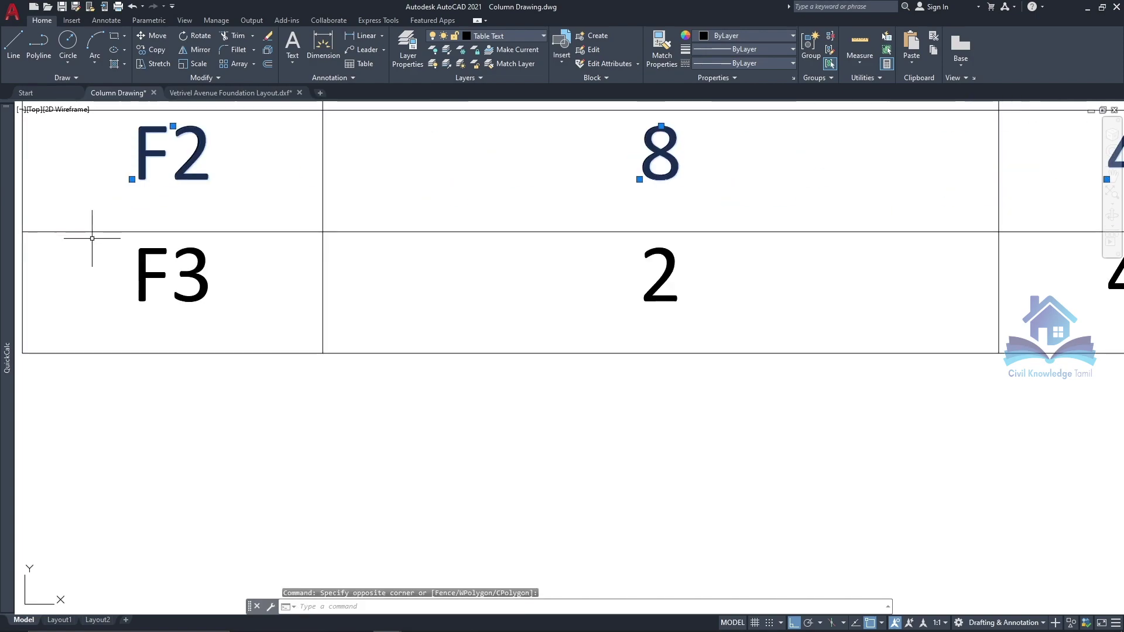
click(90, 243)
scroll(90, 243, down, 5)
click(999, 259)
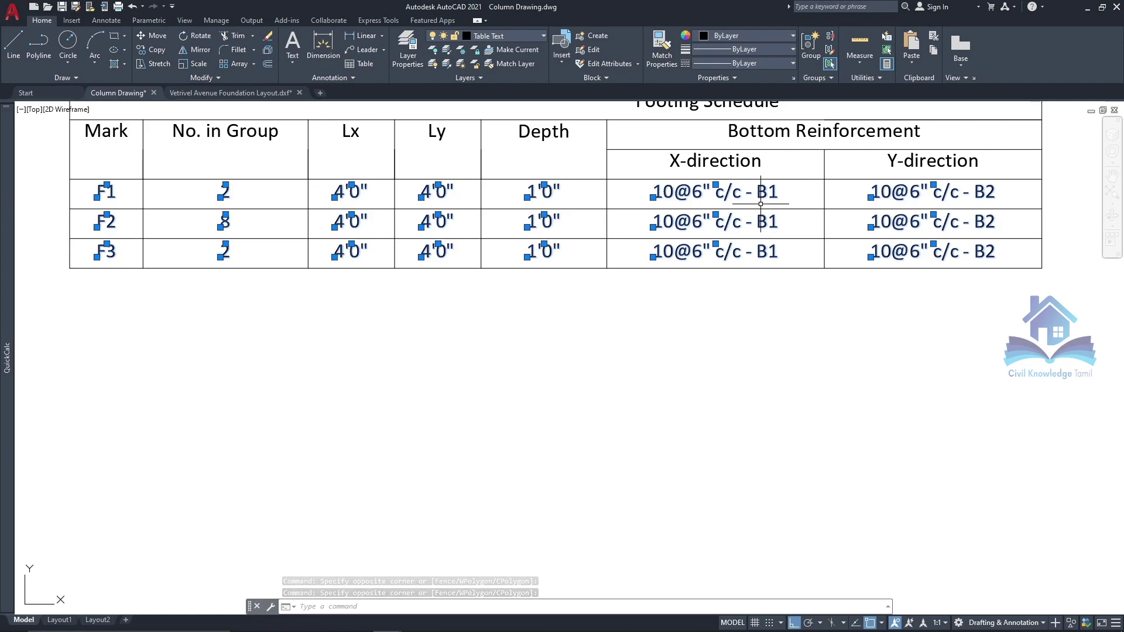
key(Escape)
Step: Drag the Footing Schedule title's grip to centre it over the table
scroll(468, 438, down, 2)
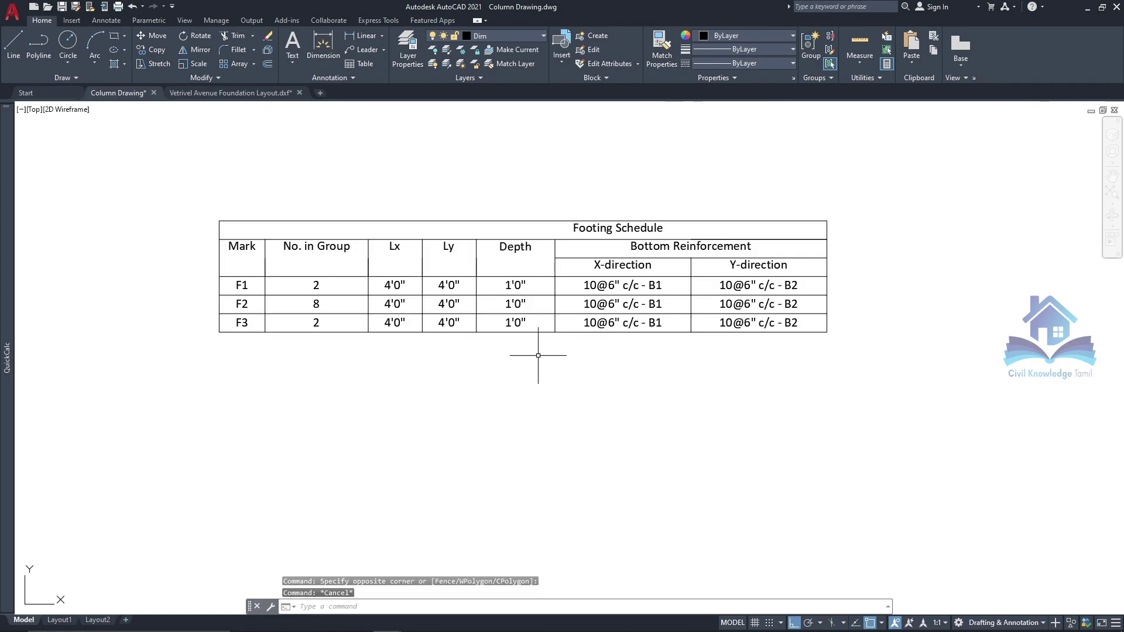
click(620, 223)
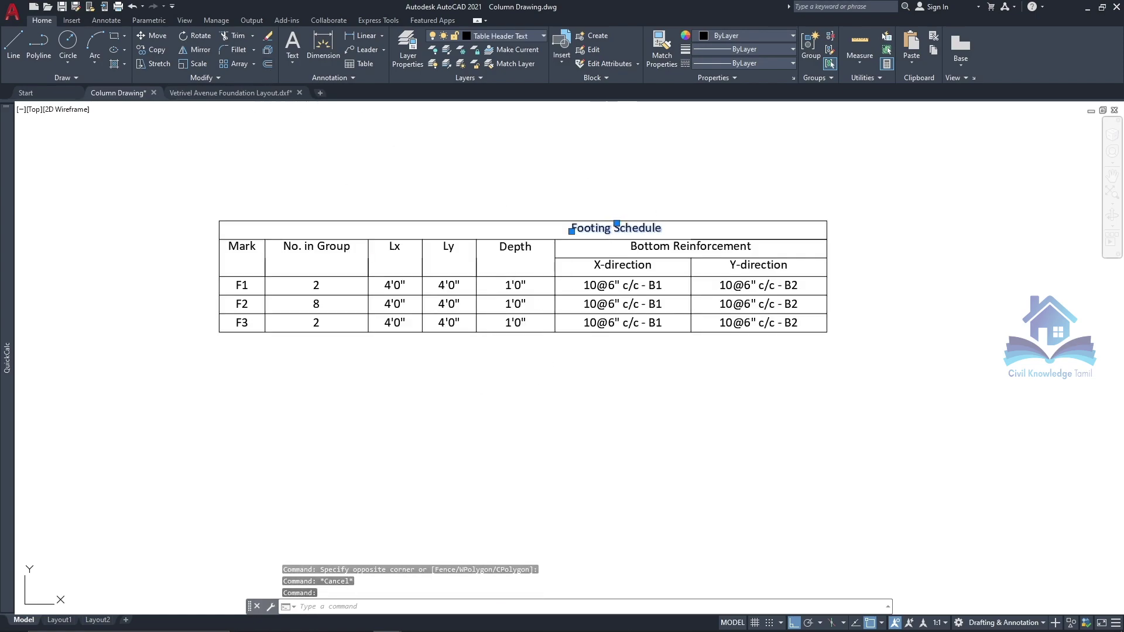
drag(617, 223, 591, 121)
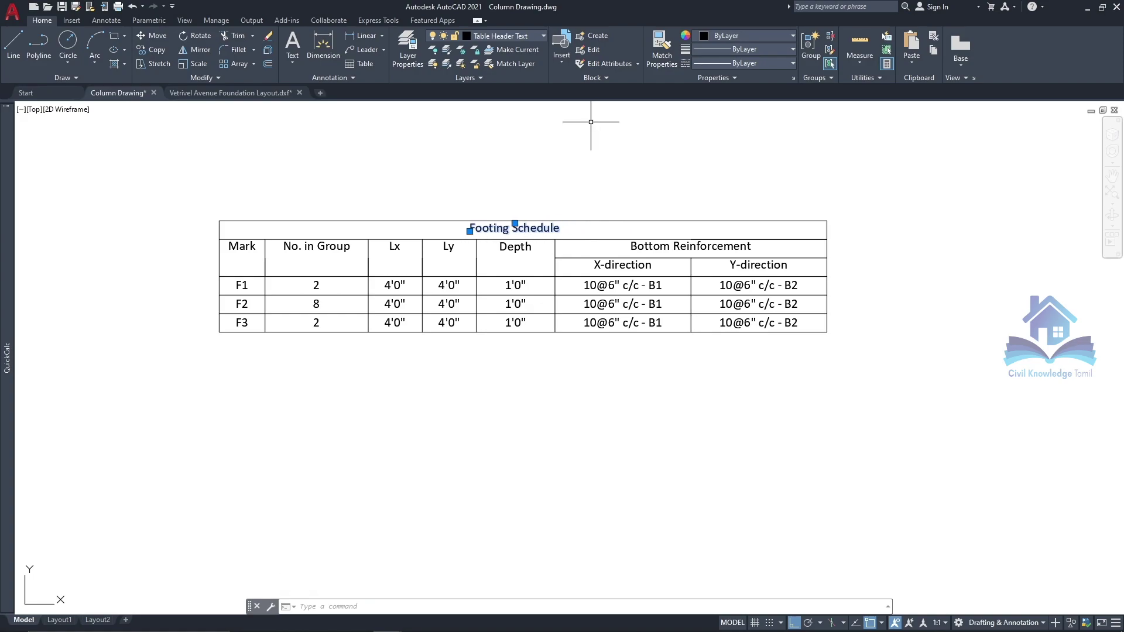
key(Escape)
click(518, 224)
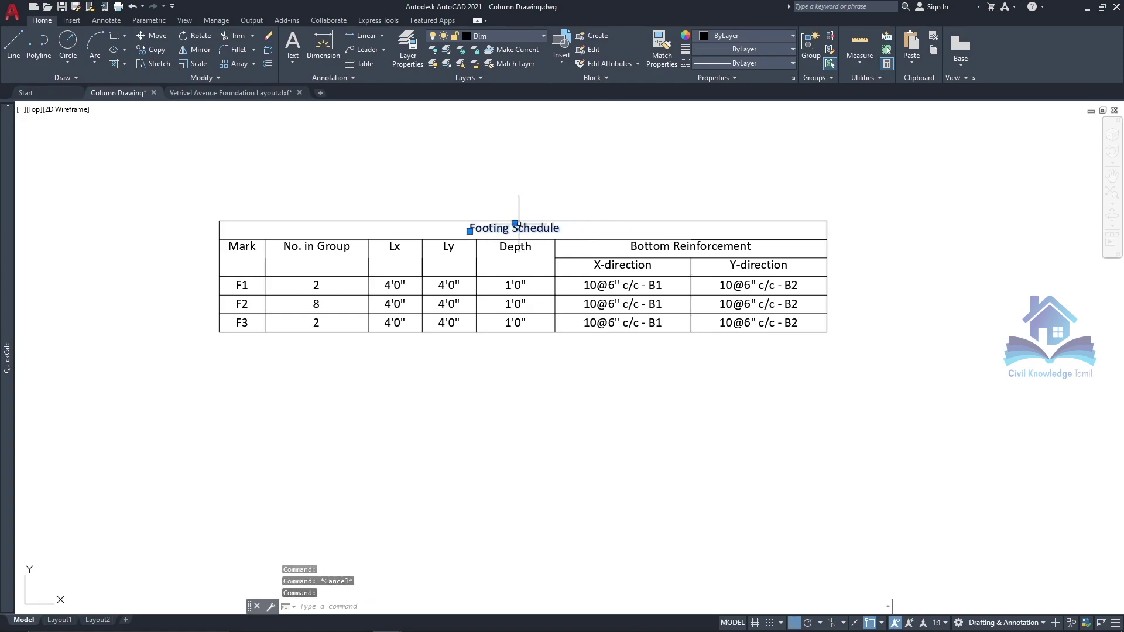
key(Escape)
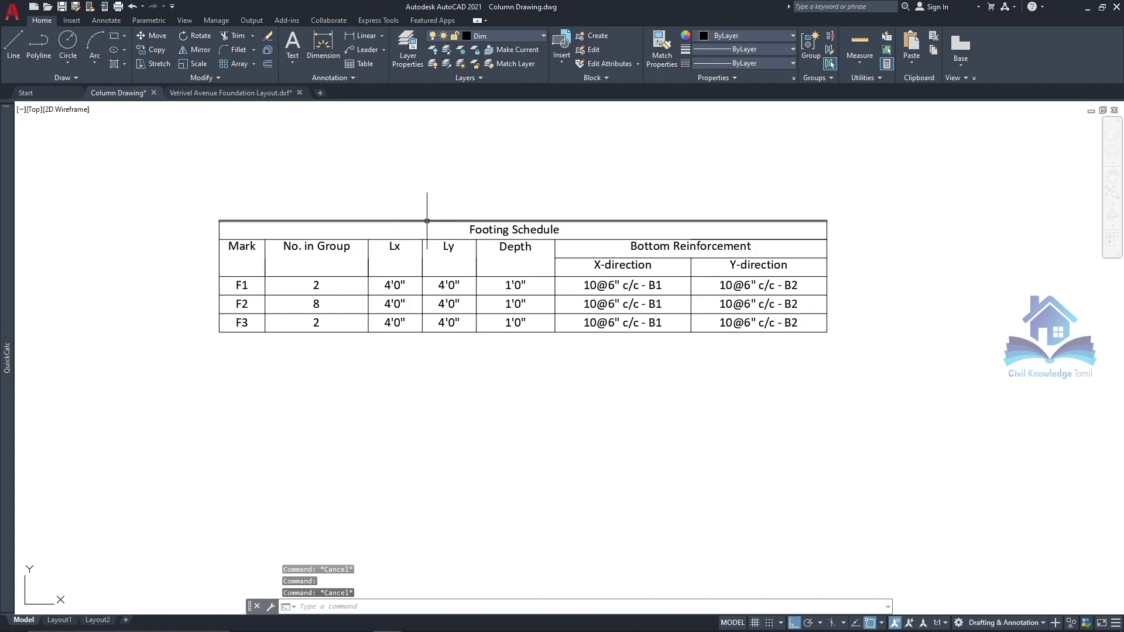
middle_drag(686, 325, 582, 293)
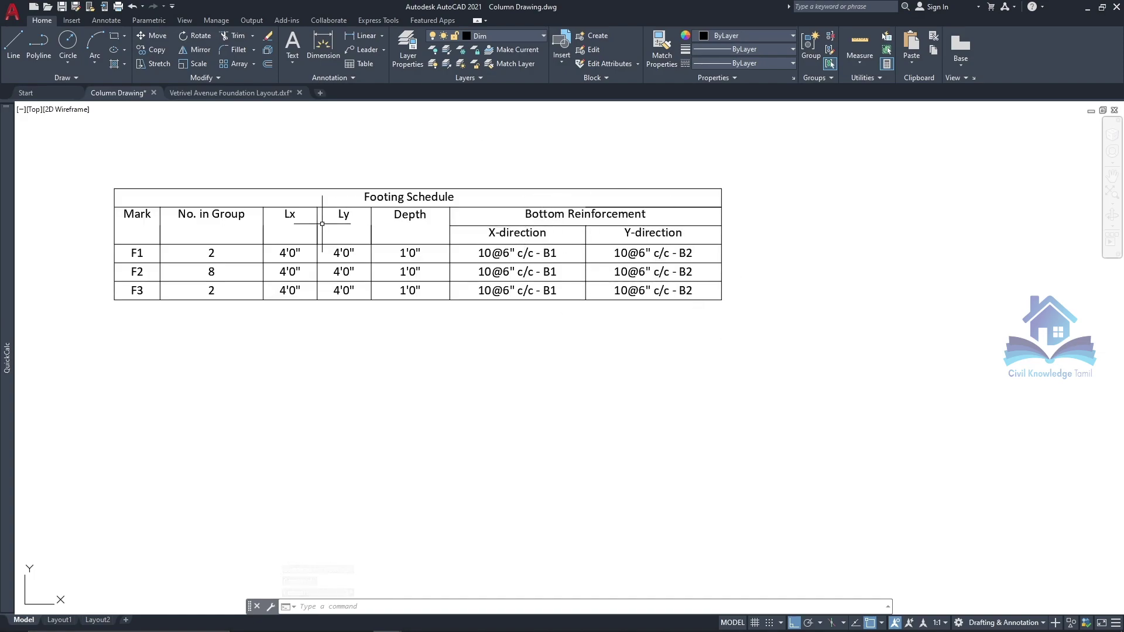
Step: Nudge the Mark, No. in Group, Lx, Ly and Depth headers lower in their cells
click(149, 214)
click(211, 214)
click(290, 215)
click(347, 215)
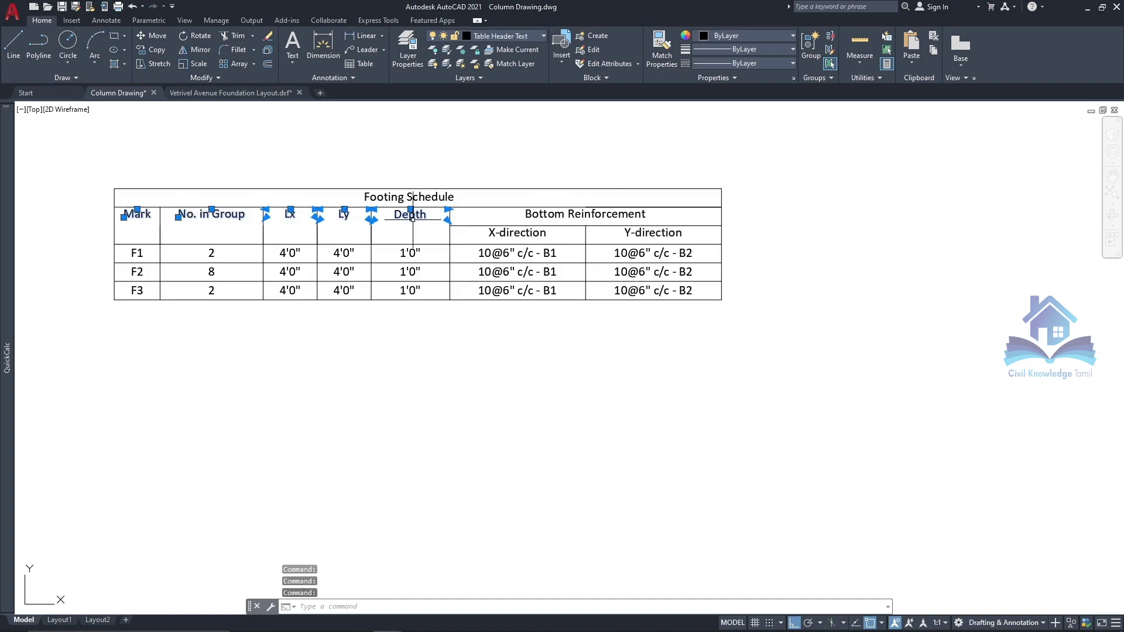
key(ctrl+Down)
key(ctrl+Down)
key(ctrl+Down)
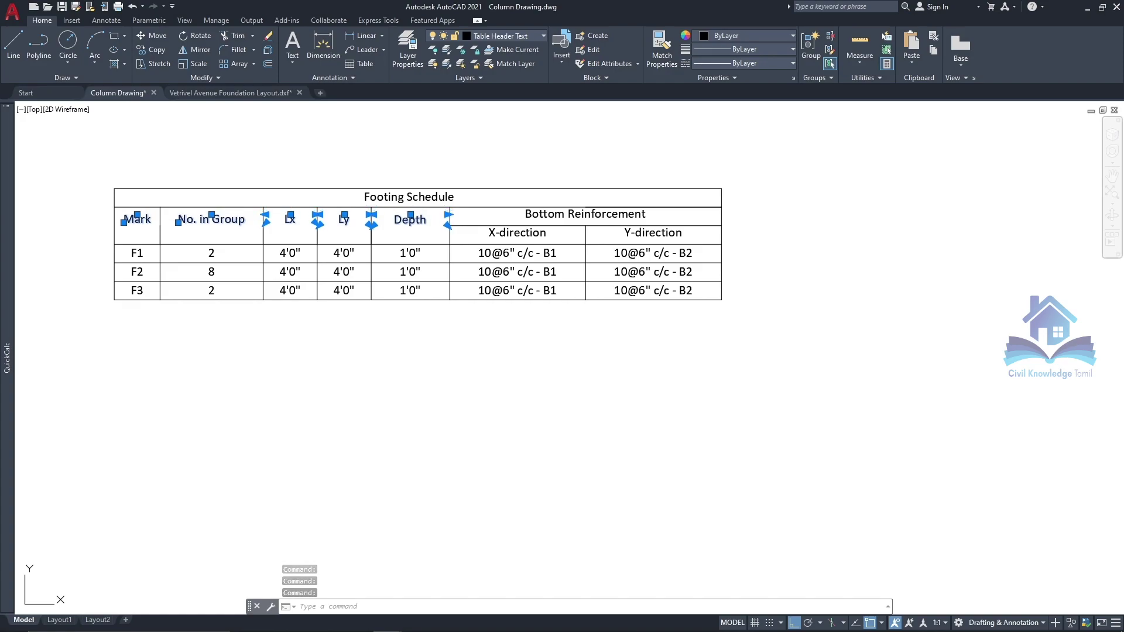
key(ctrl+Down)
key(ctrl+Down)
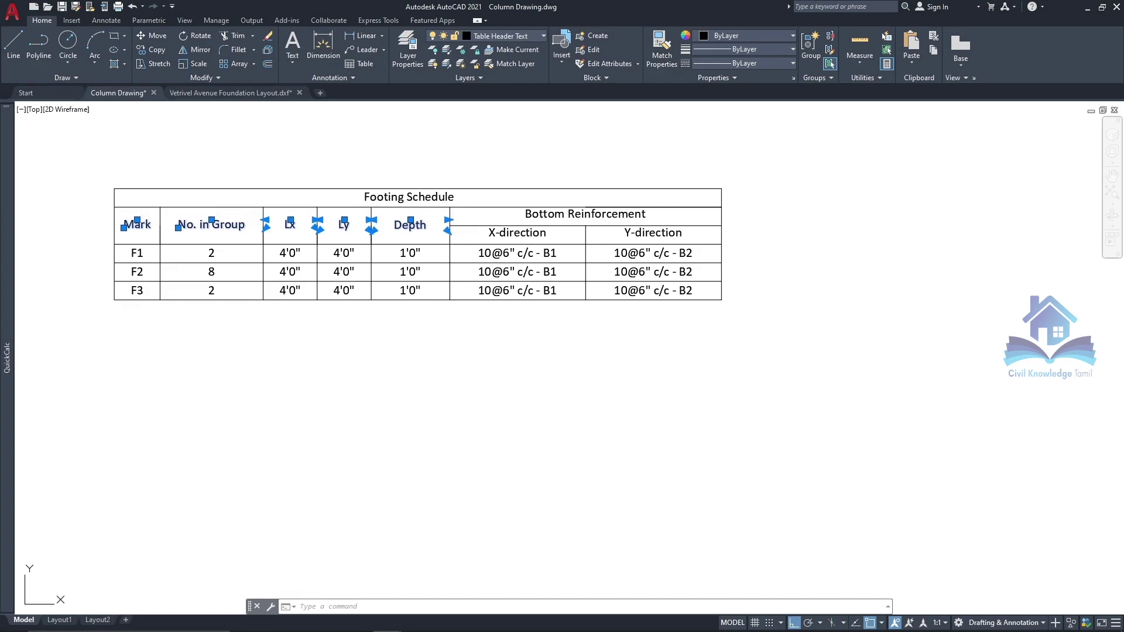
key(Escape)
scroll(567, 199, down, 2)
scroll(543, 237, down, 2)
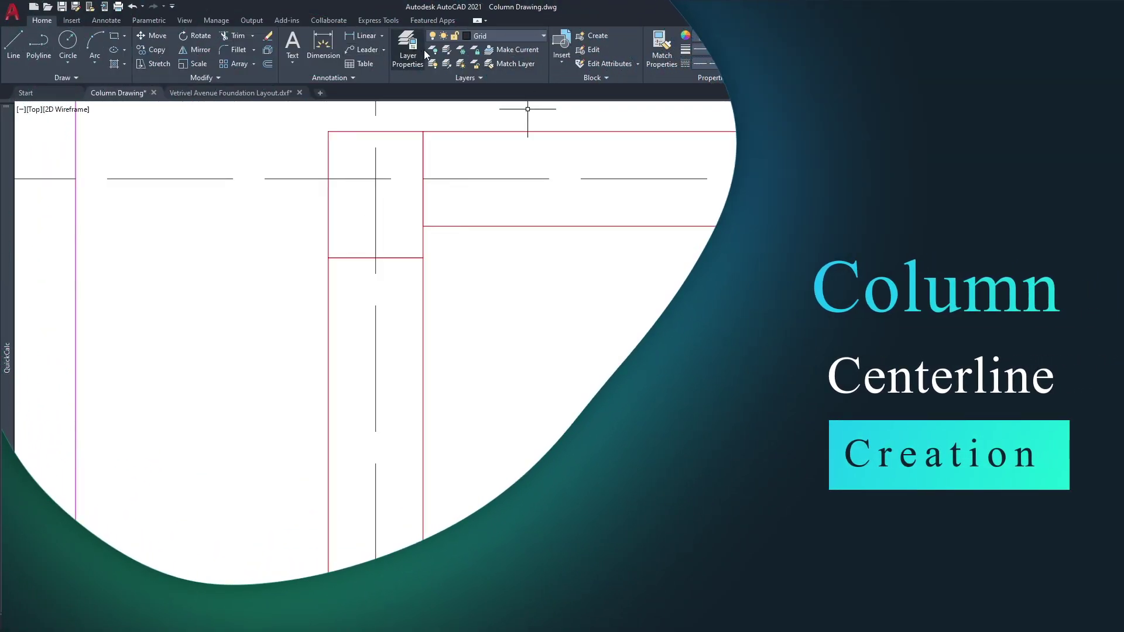
Step: Make column the current layer
click(423, 175)
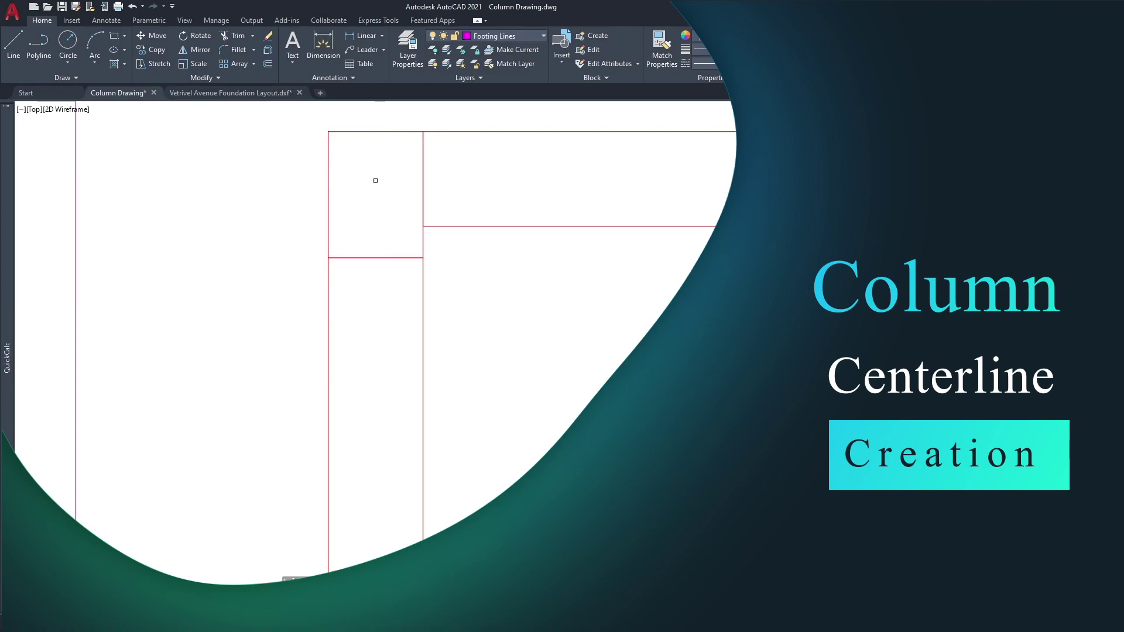
click(507, 35)
scroll(494, 154, up, 3)
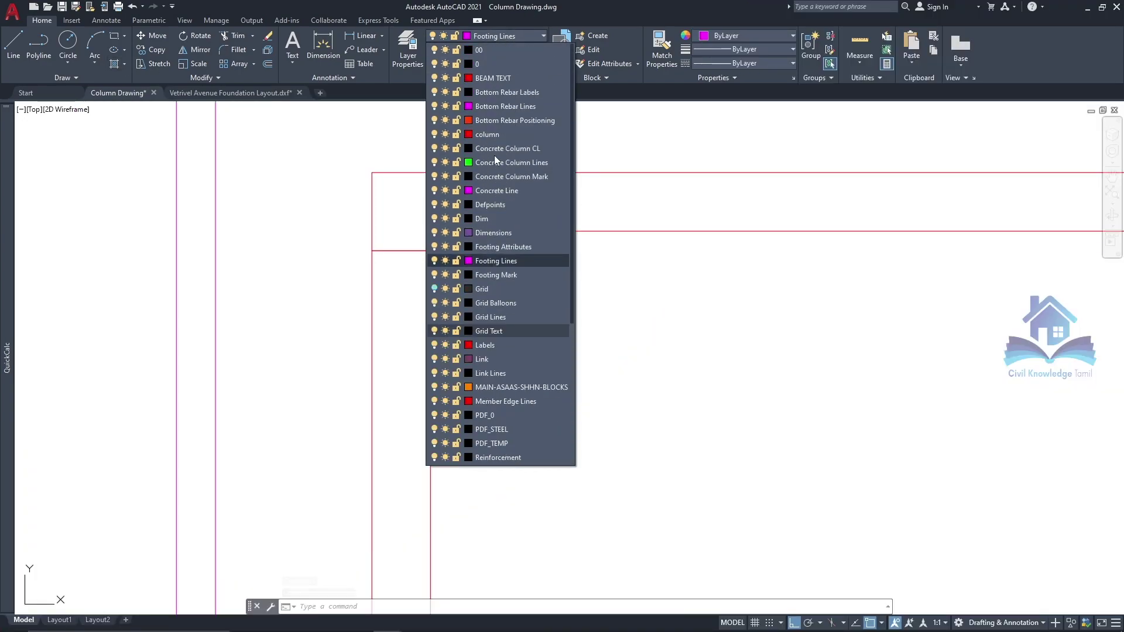
click(494, 155)
Step: Hatch the column rectangles with a ByLayer-coloured hatch and apply it
click(115, 67)
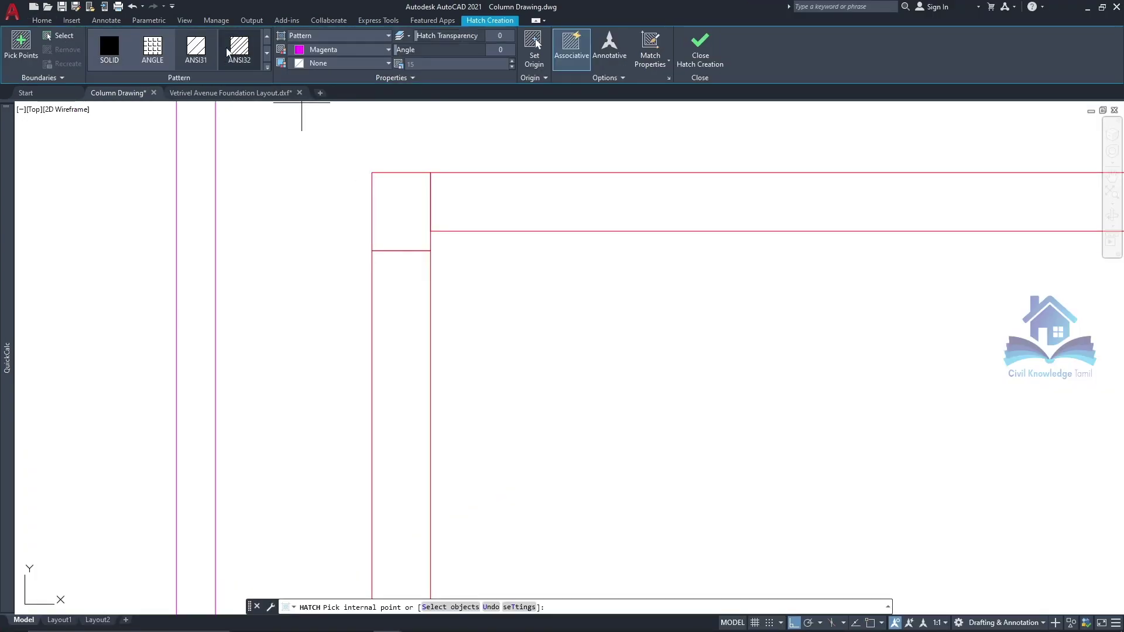
click(361, 51)
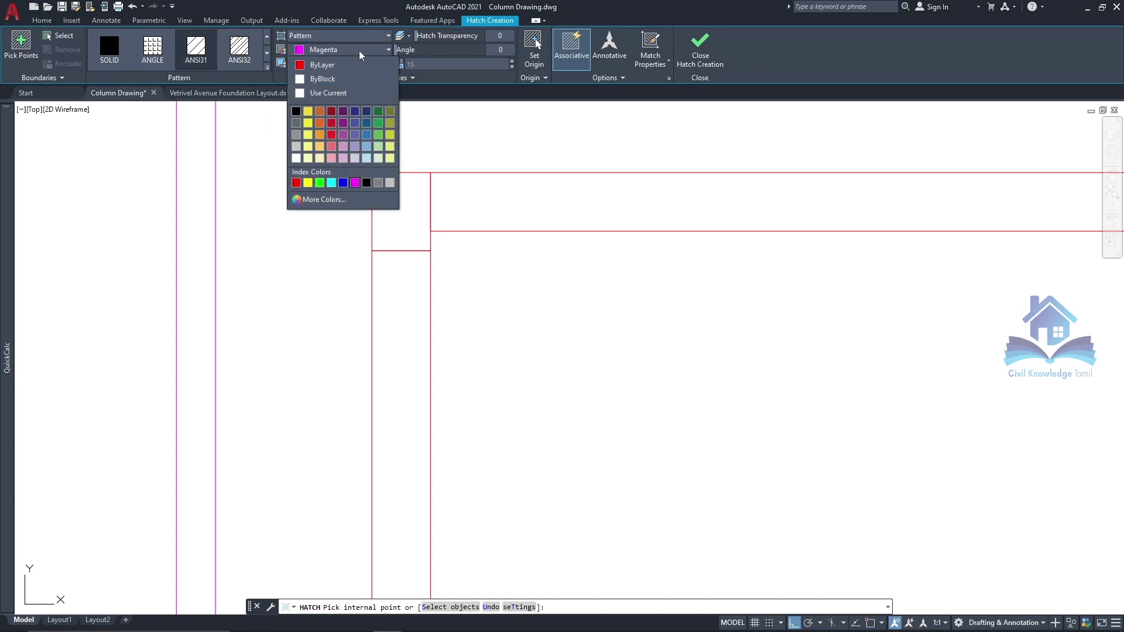
click(320, 65)
click(406, 189)
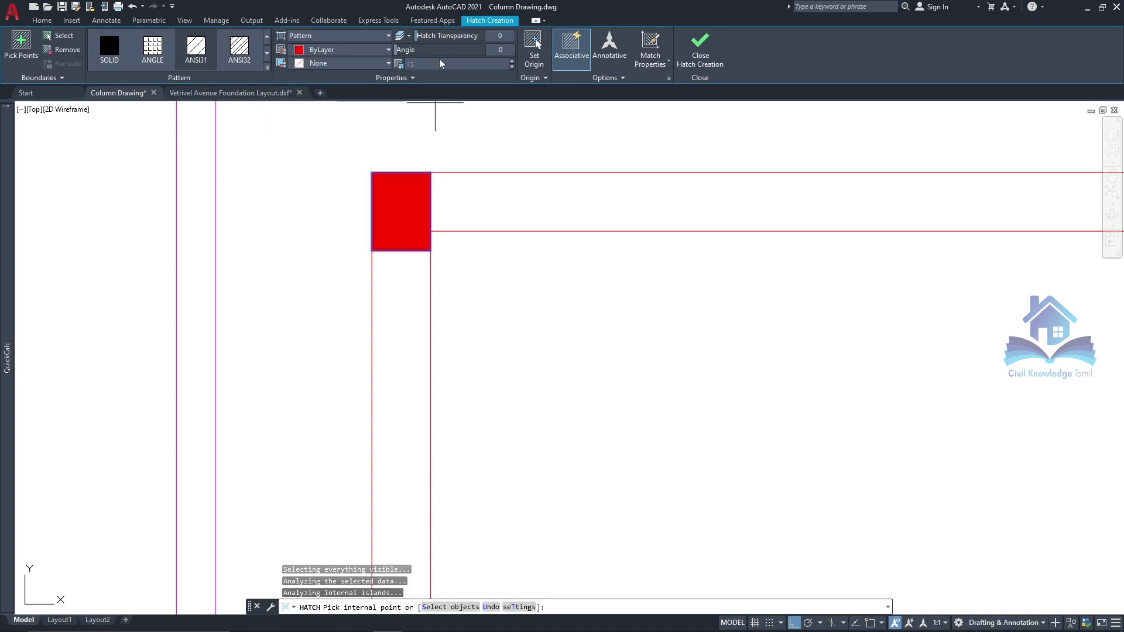
scroll(404, 140, down, 6)
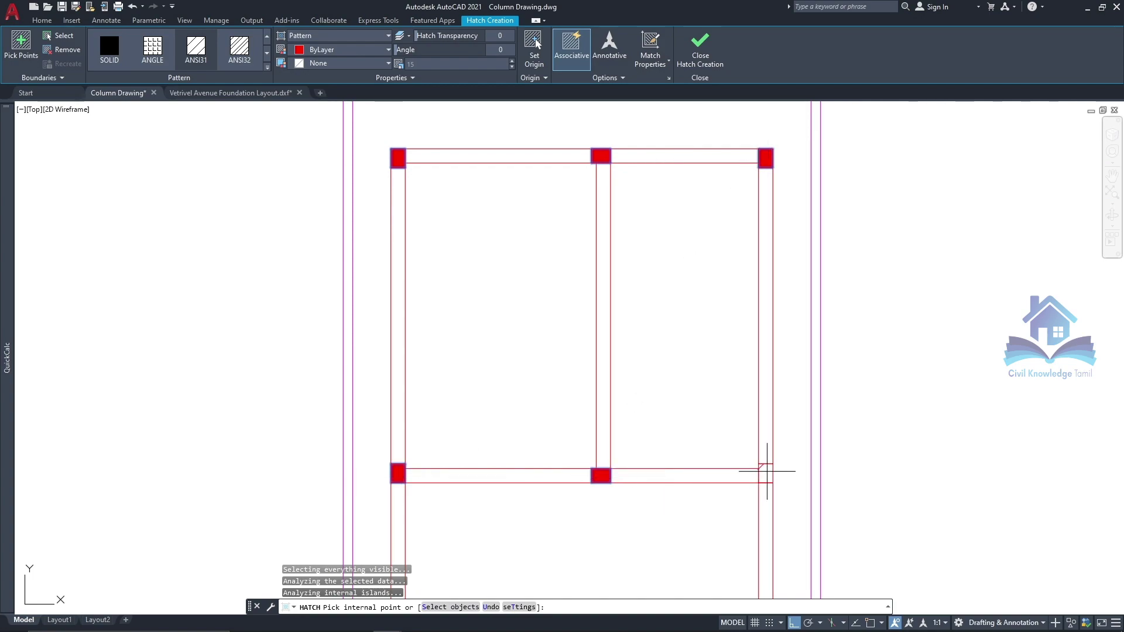
scroll(648, 418, down, 2)
scroll(648, 398, up, 5)
scroll(608, 209, down, 3)
scroll(389, 335, down, 2)
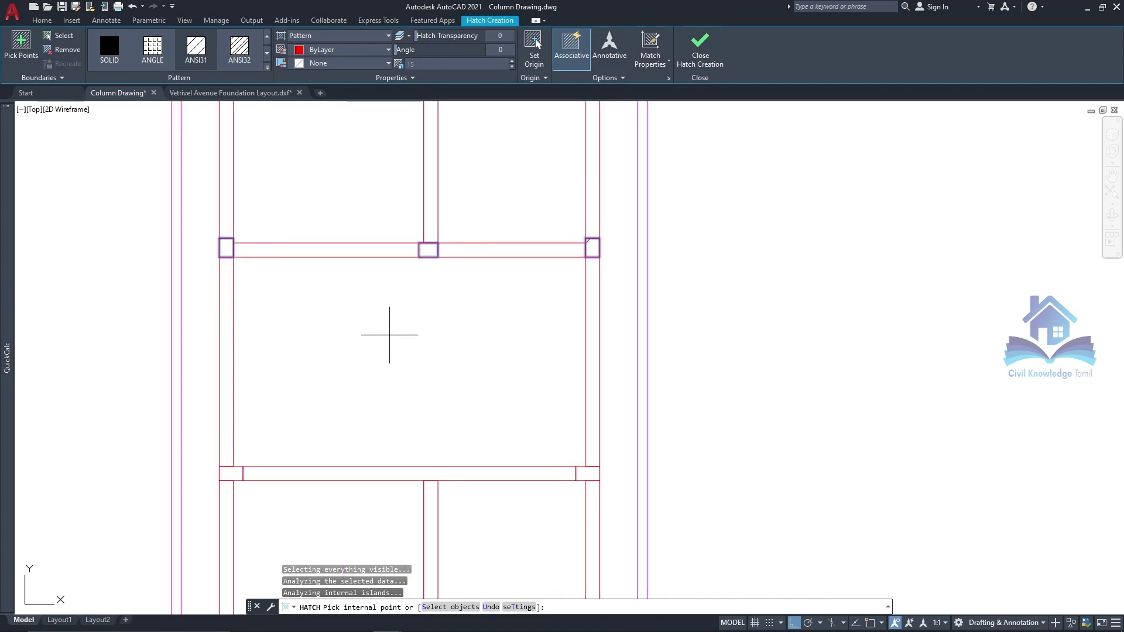
scroll(306, 407, up, 2)
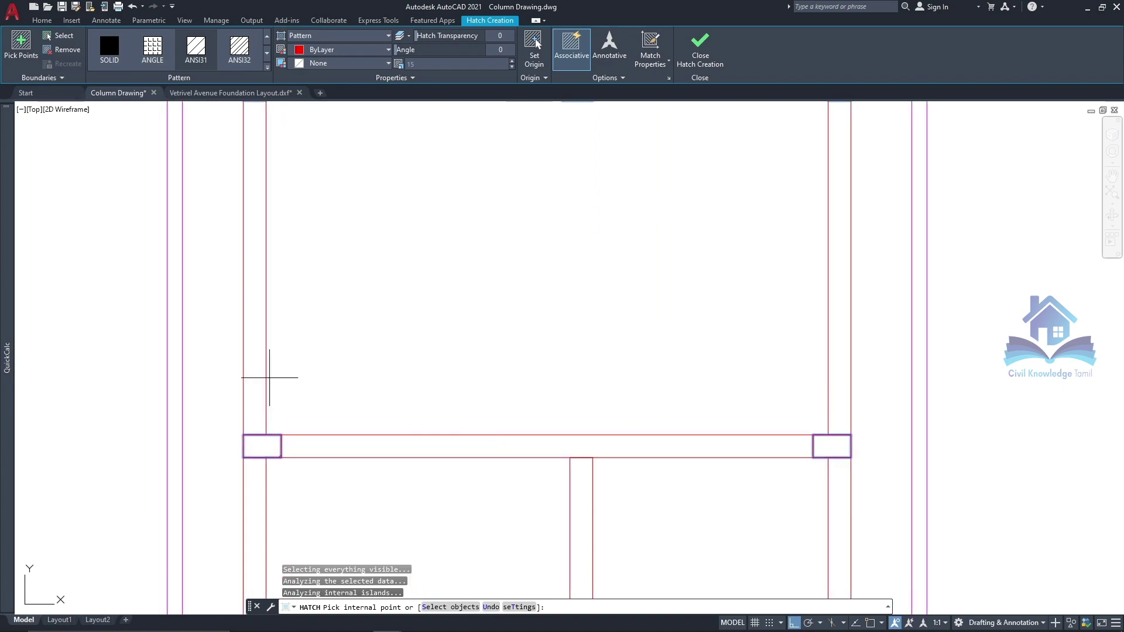
scroll(293, 322, down, 3)
scroll(392, 314, up, 3)
scroll(385, 303, down, 3)
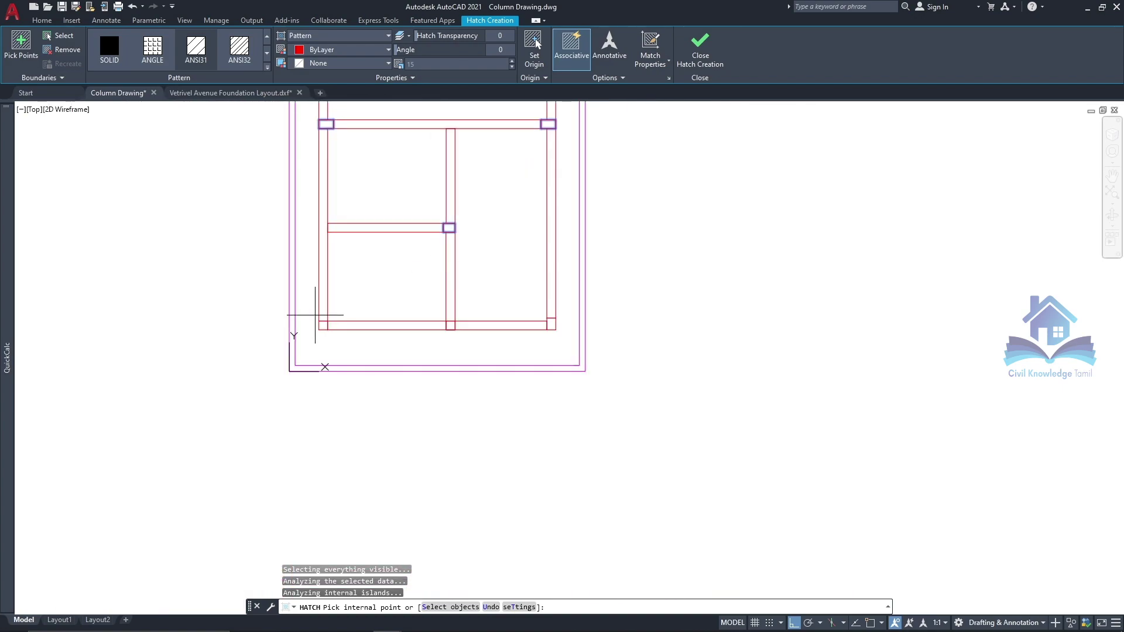
scroll(316, 319, up, 3)
scroll(445, 392, down, 5)
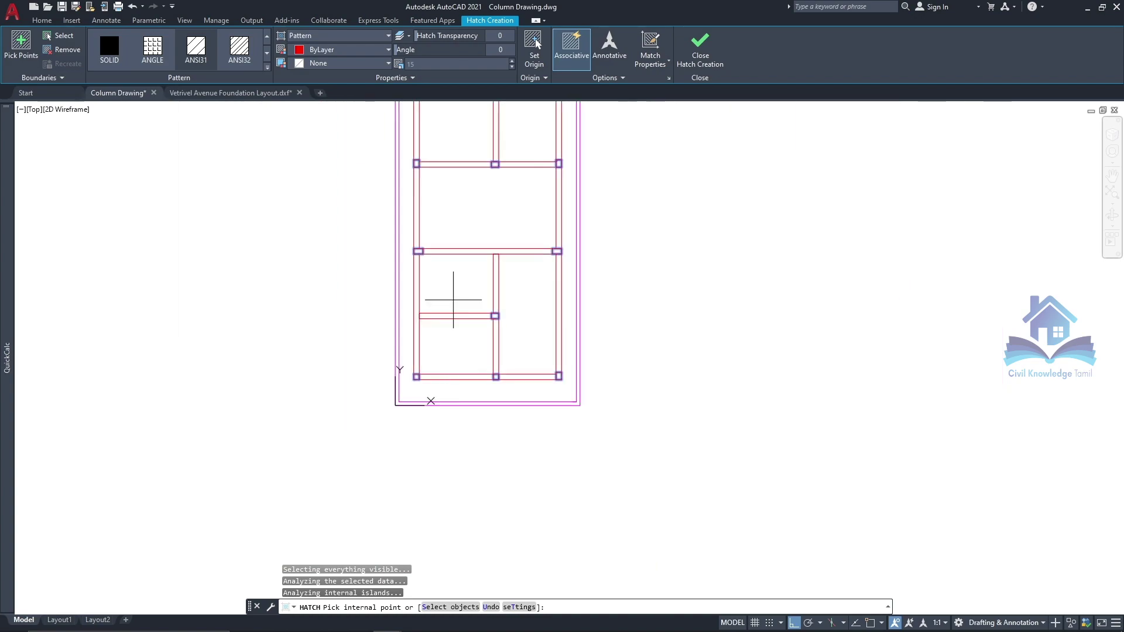
click(700, 53)
Step: Copy the whole column frame to the right of the original
scroll(392, 222, up, 5)
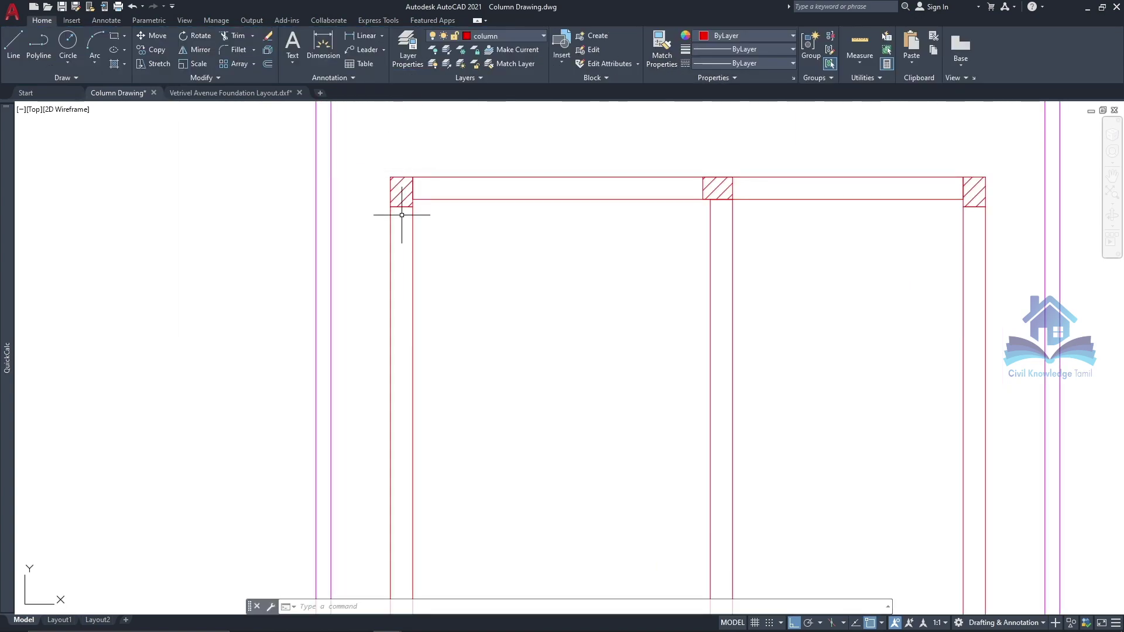
scroll(414, 154, down, 2)
scroll(414, 155, down, 2)
scroll(451, 175, up, 2)
scroll(451, 175, down, 2)
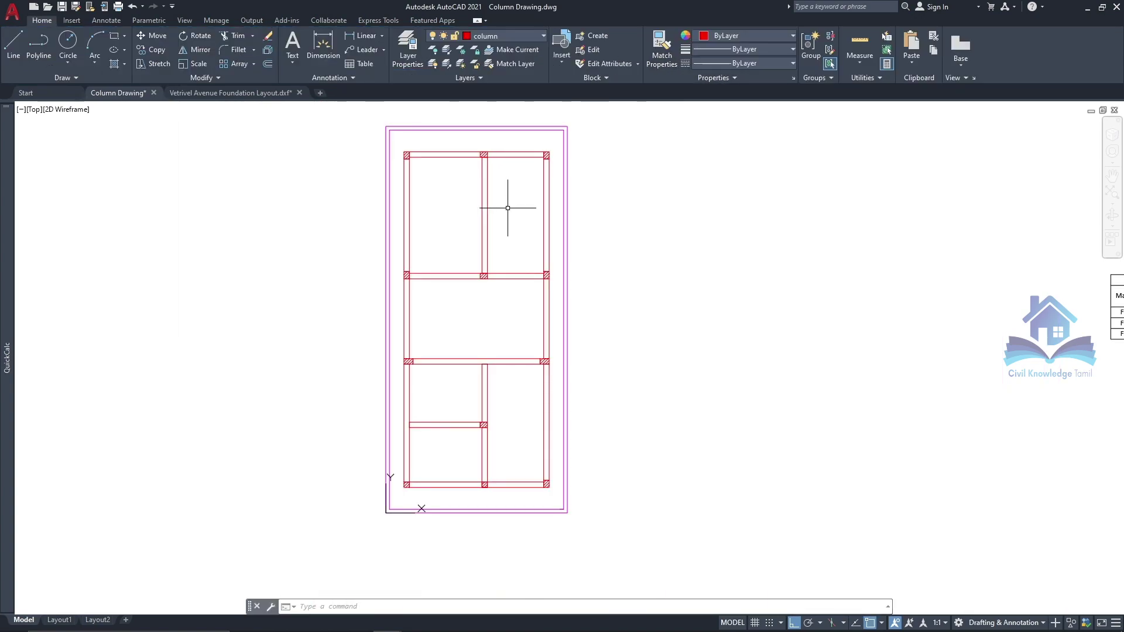
scroll(378, 196, down, 2)
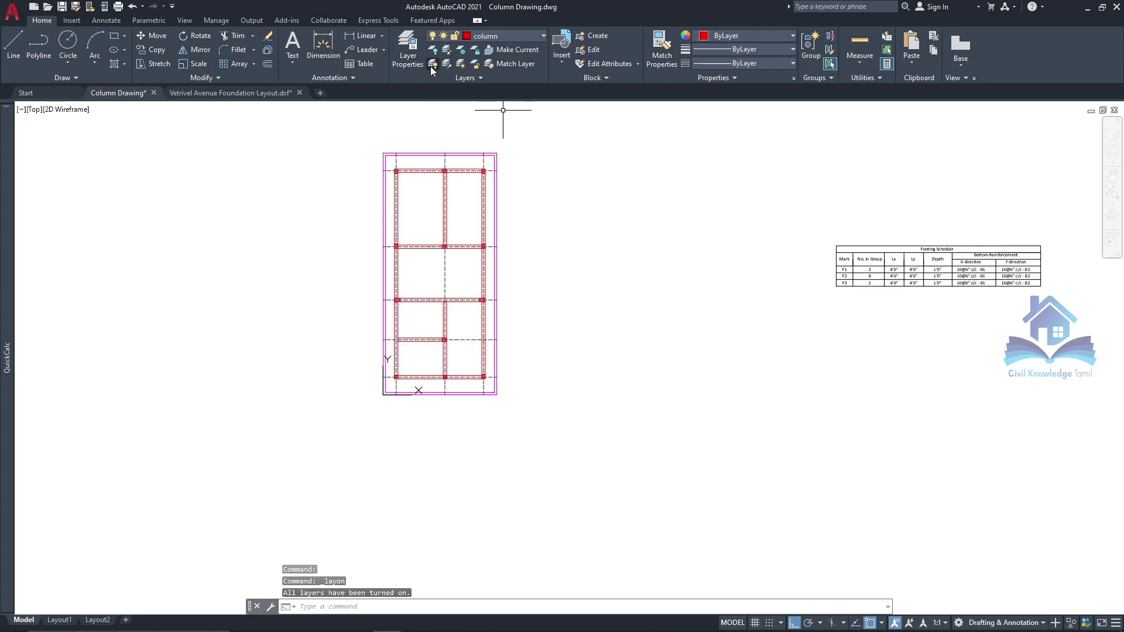
click(529, 432)
click(328, 101)
click(155, 50)
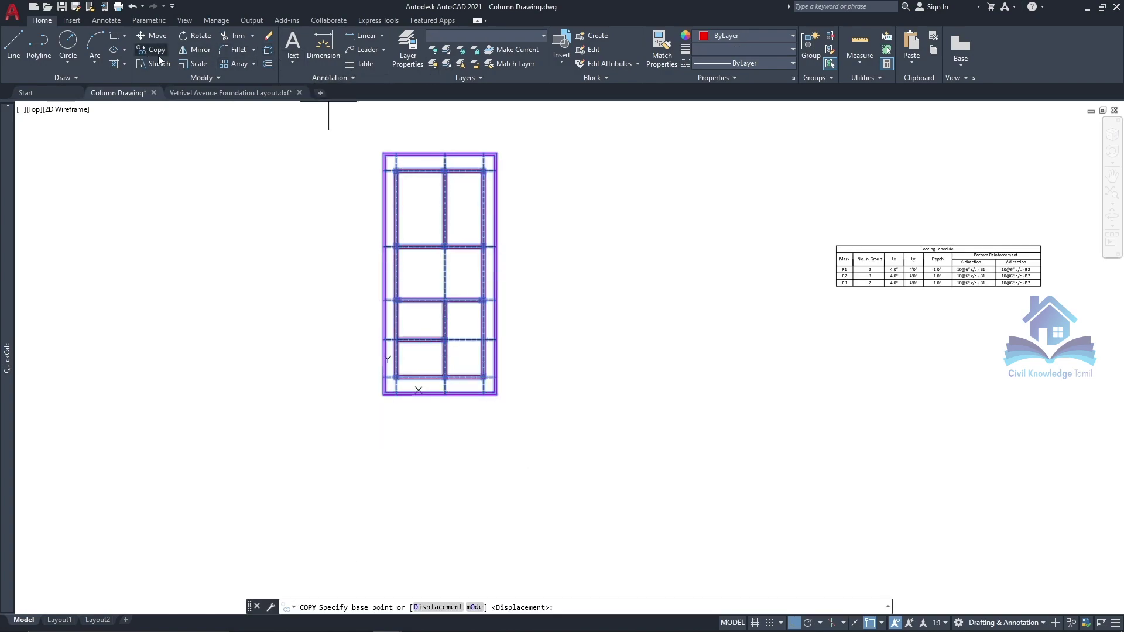
scroll(389, 413, up, 2)
scroll(377, 371, up, 2)
click(376, 371)
scroll(377, 371, down, 5)
click(483, 371)
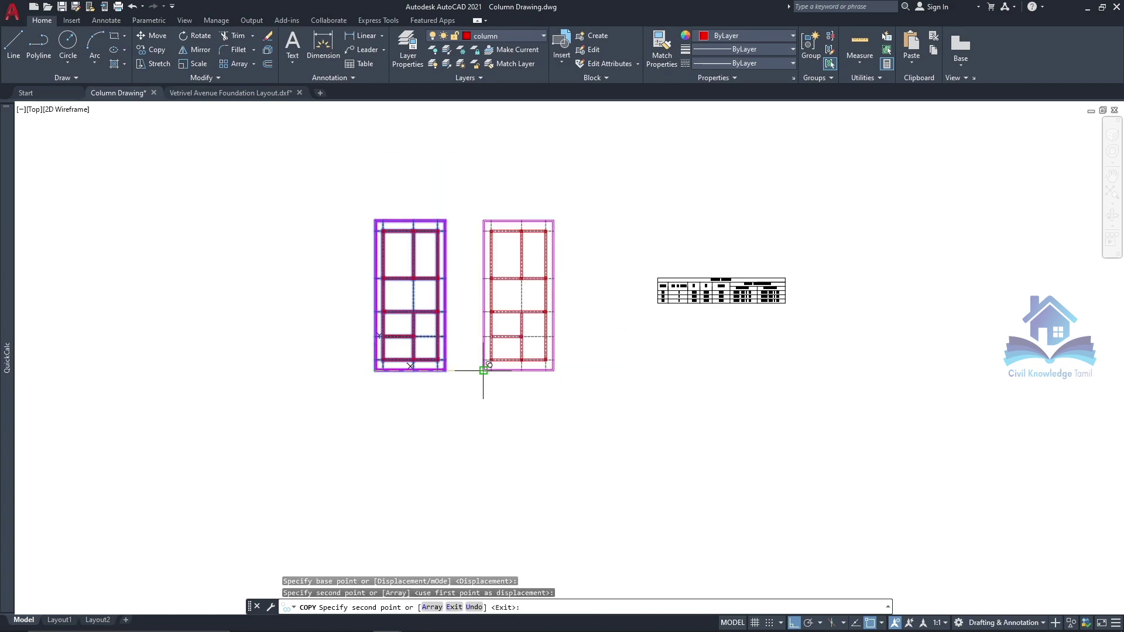
key(Escape)
Step: Erase the top, bottom, second horizontal and vertical beams of the left frame
scroll(408, 239, up, 5)
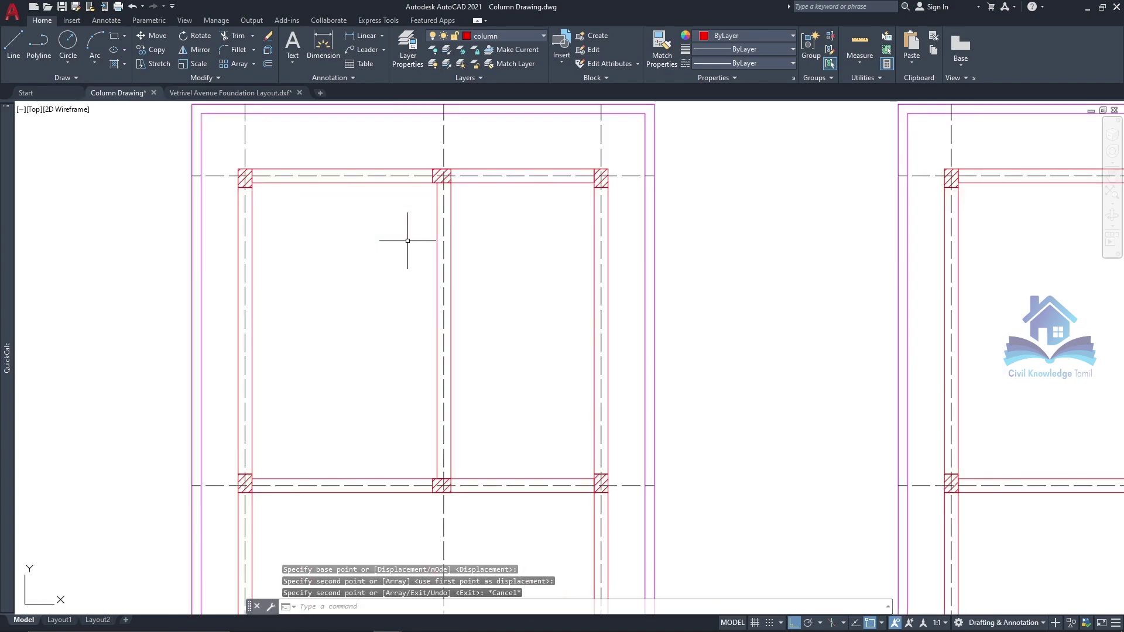
click(380, 180)
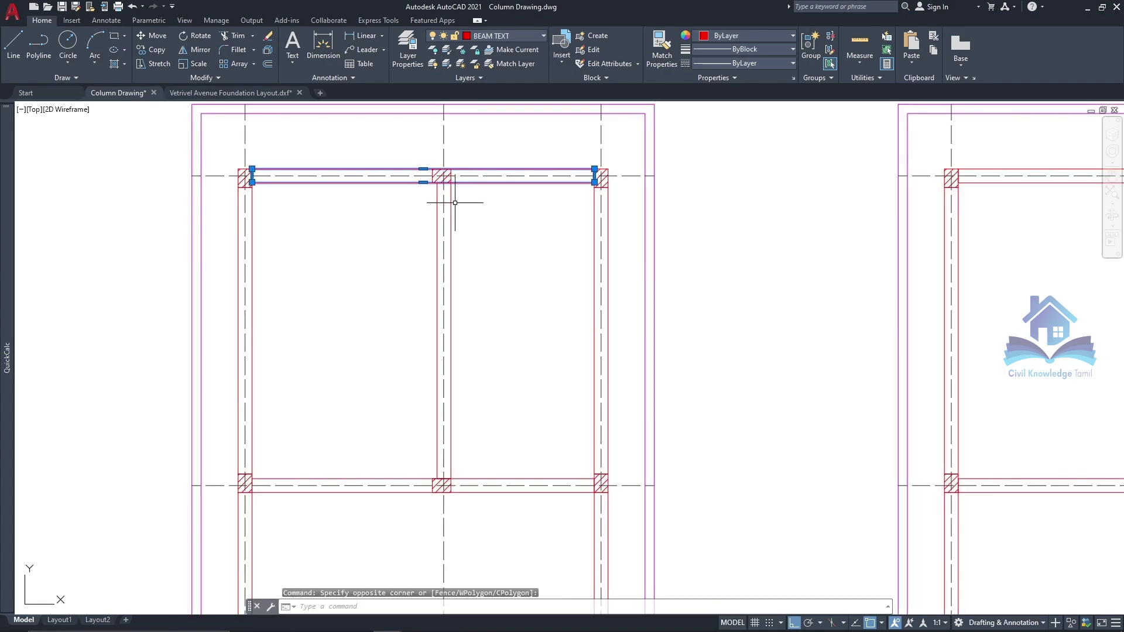
click(449, 202)
click(593, 206)
scroll(594, 206, down, 2)
scroll(501, 367, up, 4)
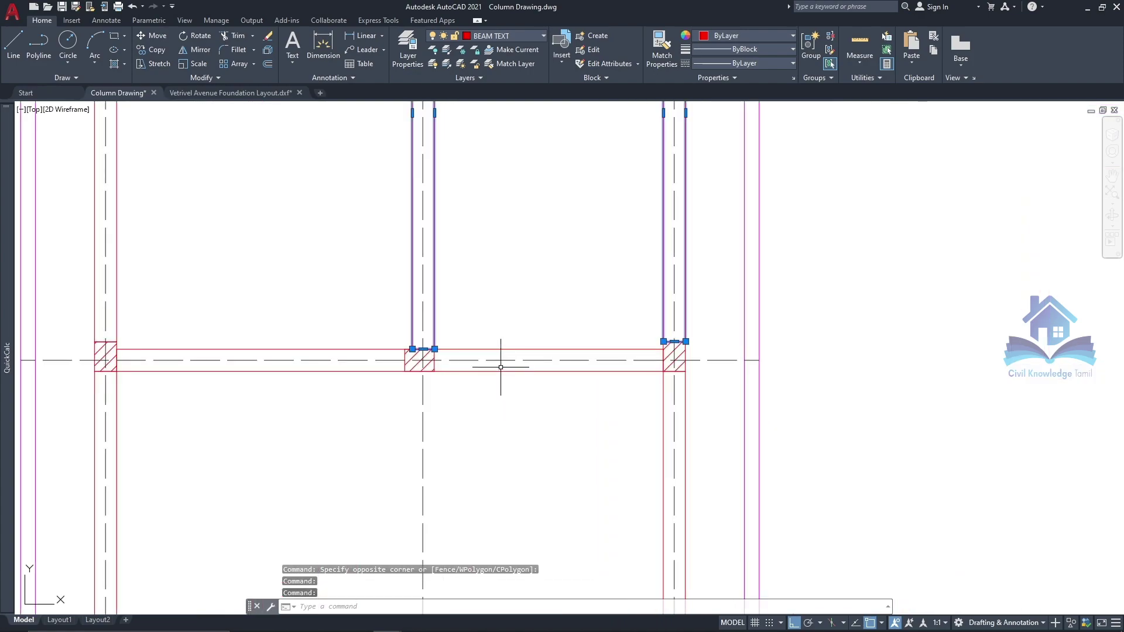
click(505, 368)
scroll(483, 307, down, 4)
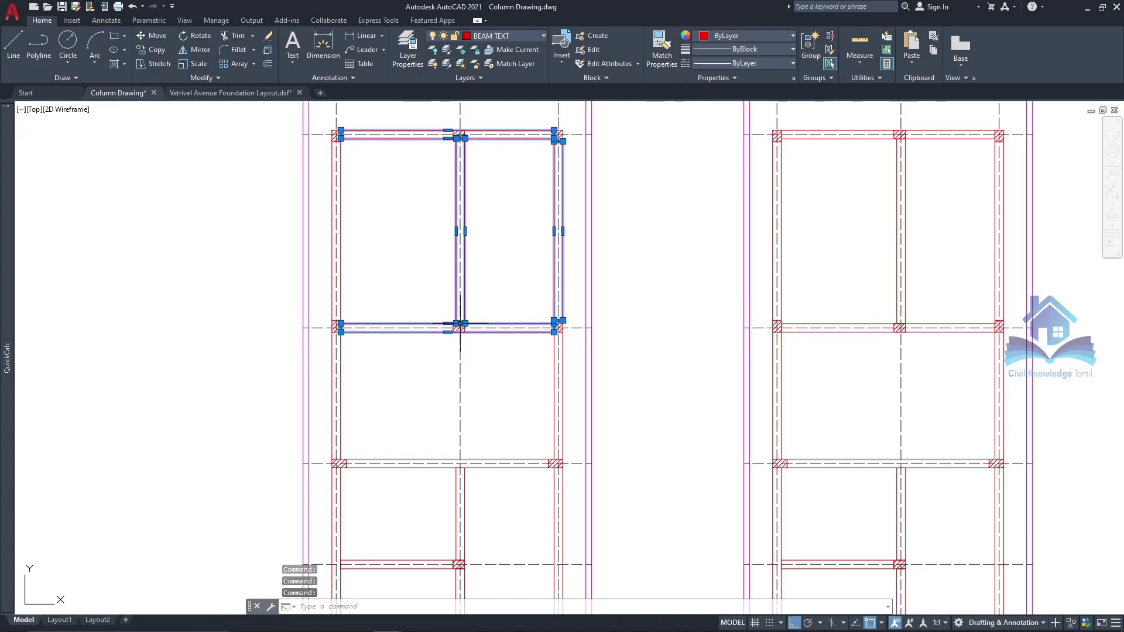
click(340, 280)
click(339, 410)
click(354, 461)
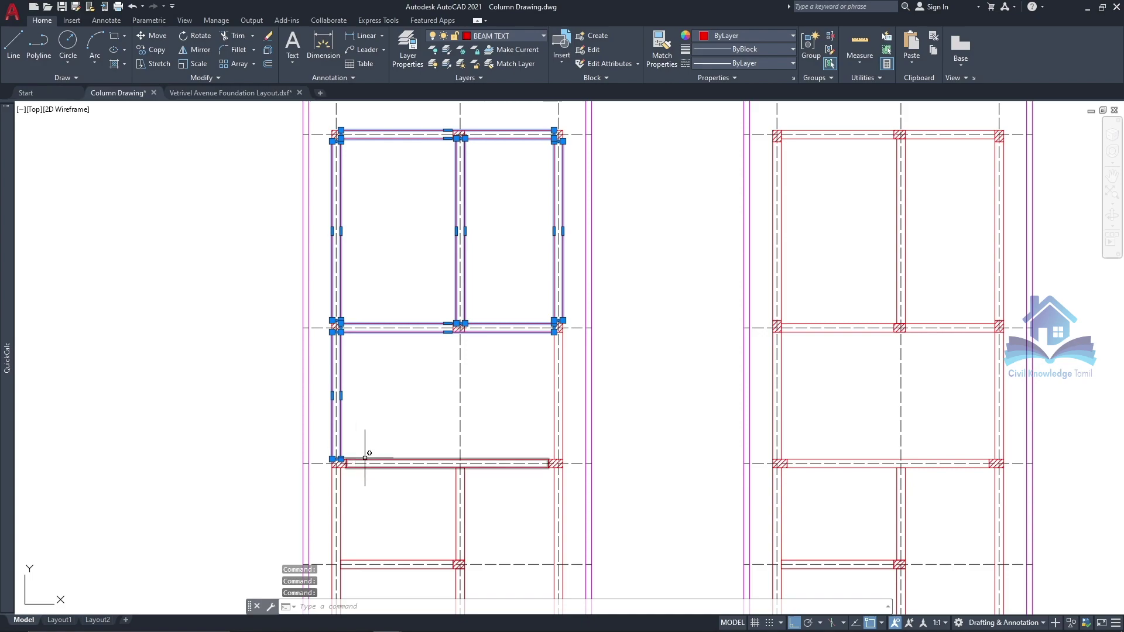
key(Delete)
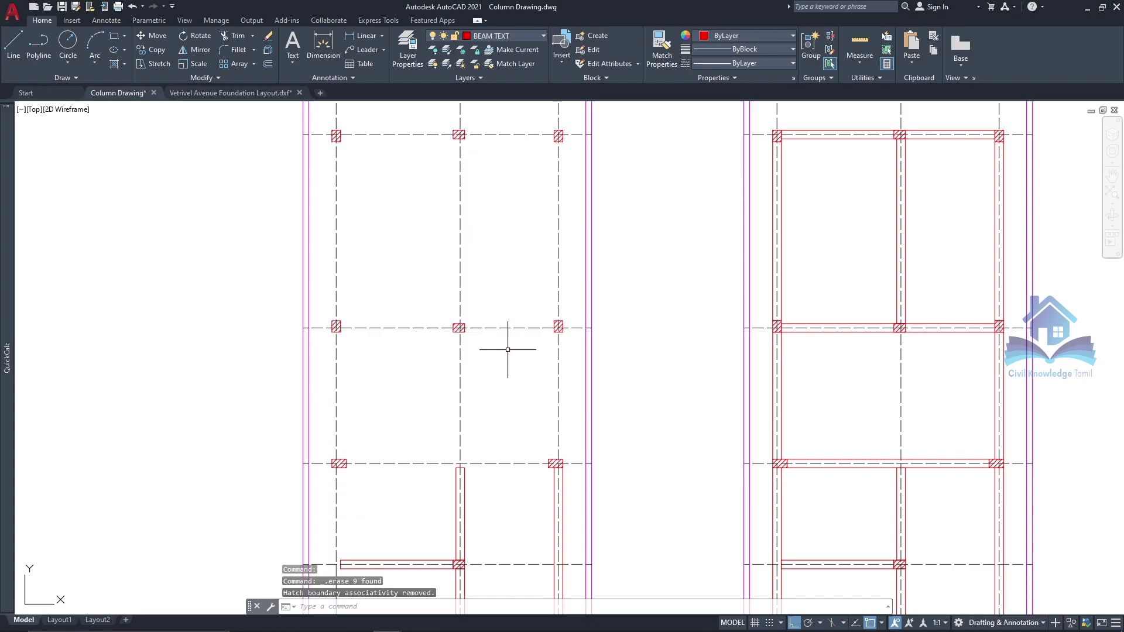
Step: Erase the remaining horizontal and vertical beams, leaving only hatched columns
middle_drag(447, 591, 467, 492)
scroll(467, 492, up, 2)
click(465, 457)
click(495, 409)
click(639, 389)
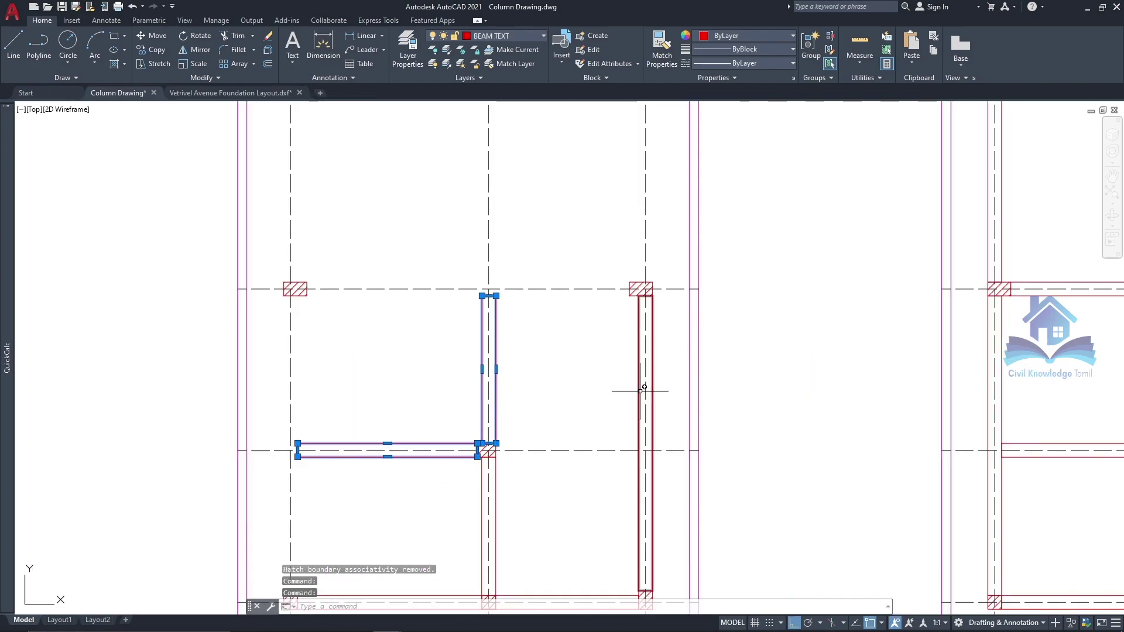
key(Delete)
scroll(515, 275, down, 3)
scroll(477, 376, up, 3)
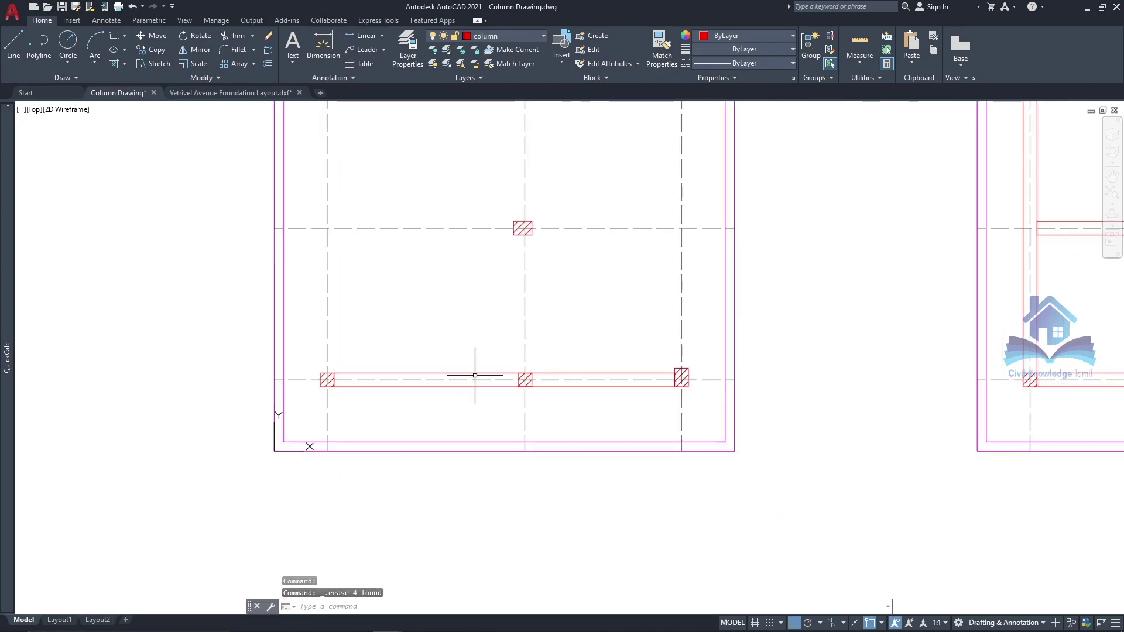
scroll(470, 374, down, 3)
scroll(458, 293, up, 2)
scroll(402, 201, up, 3)
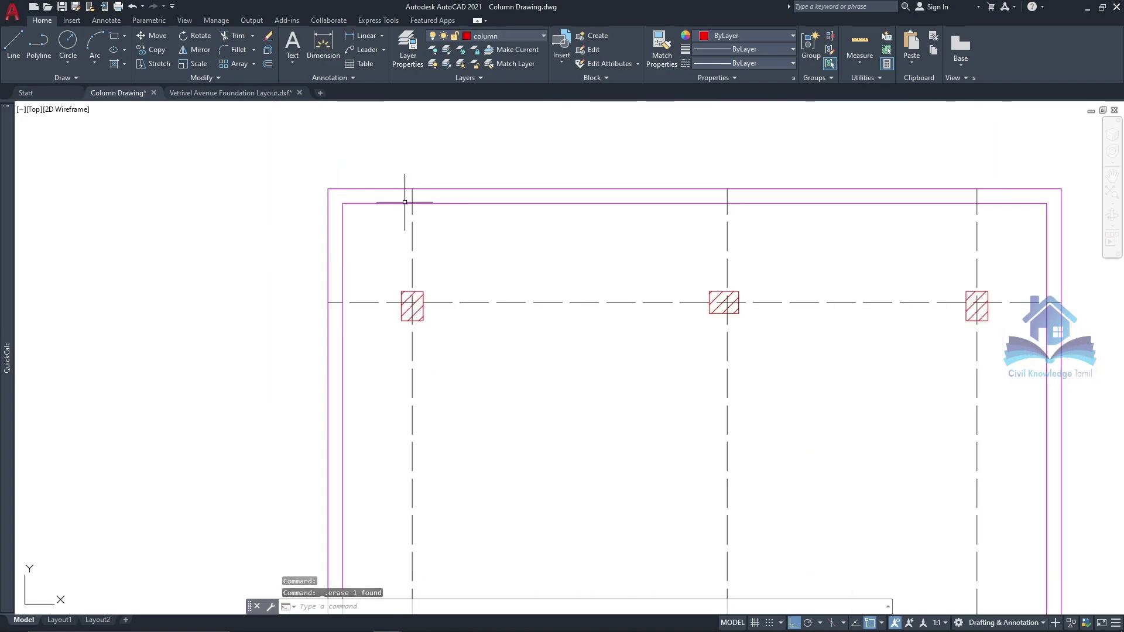
scroll(396, 227, down, 3)
scroll(396, 227, down, 2)
Step: Make Grid the current layer and draw a rectangle enclosing the left frame
click(497, 35)
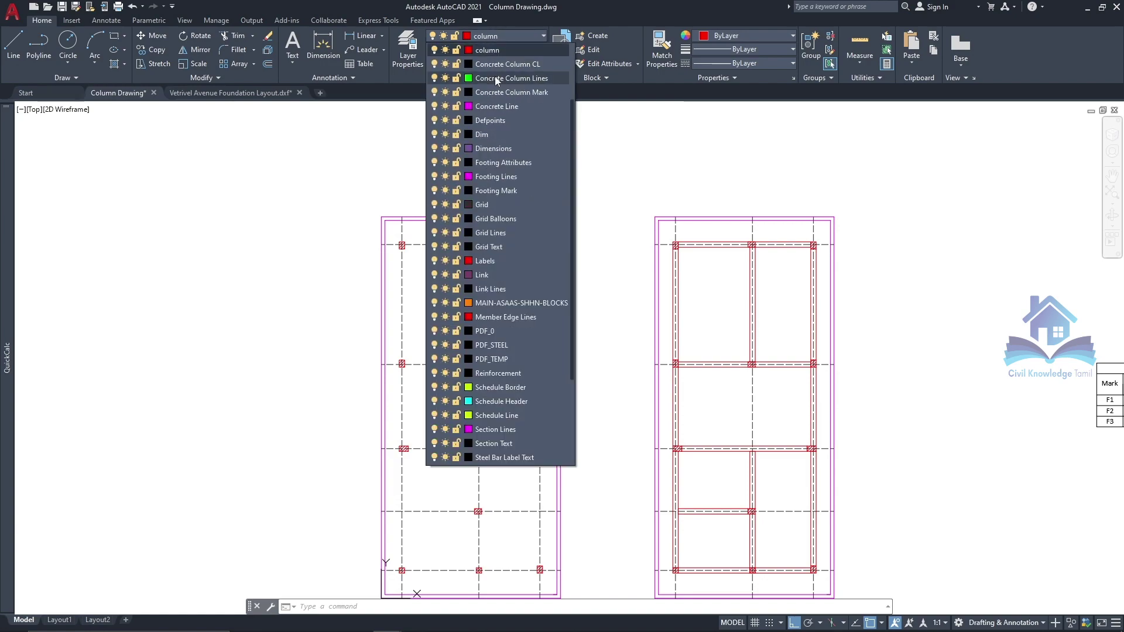
click(482, 204)
click(115, 35)
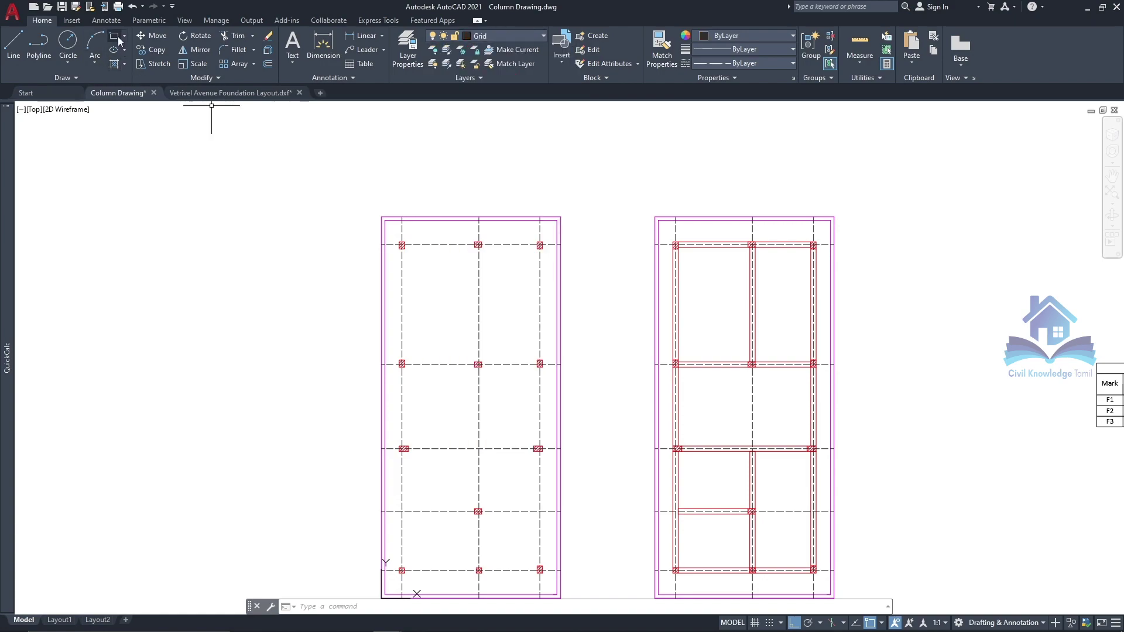
click(348, 192)
scroll(348, 192, down, 4)
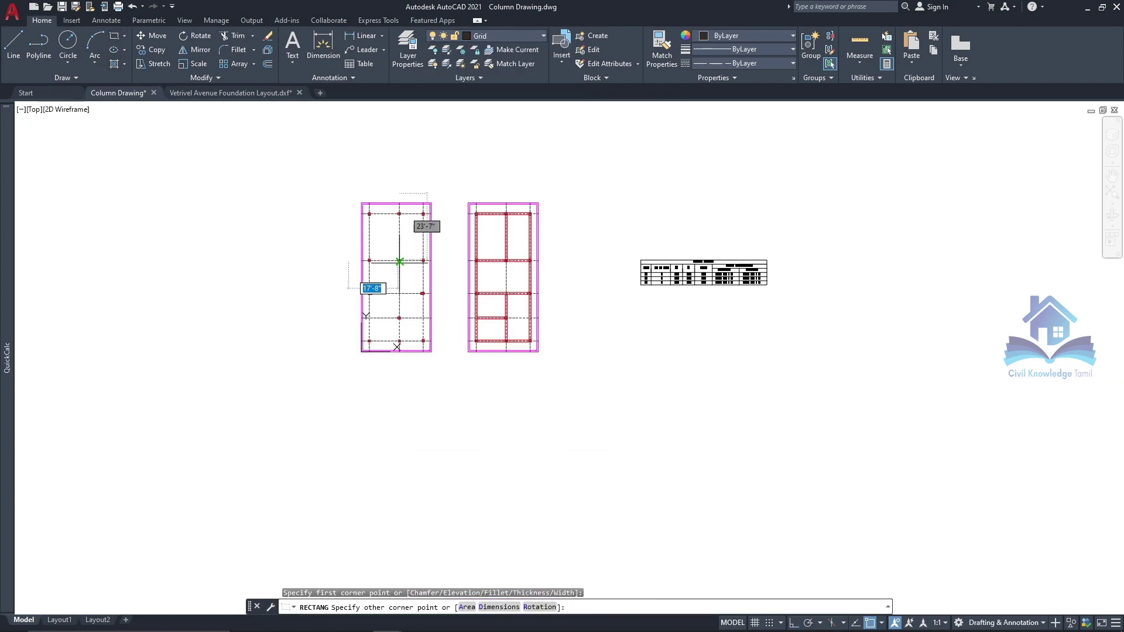
click(449, 368)
key(Escape)
Step: Start copying the left vertical grid line from its top end, then cancel
scroll(372, 218, up, 4)
click(364, 187)
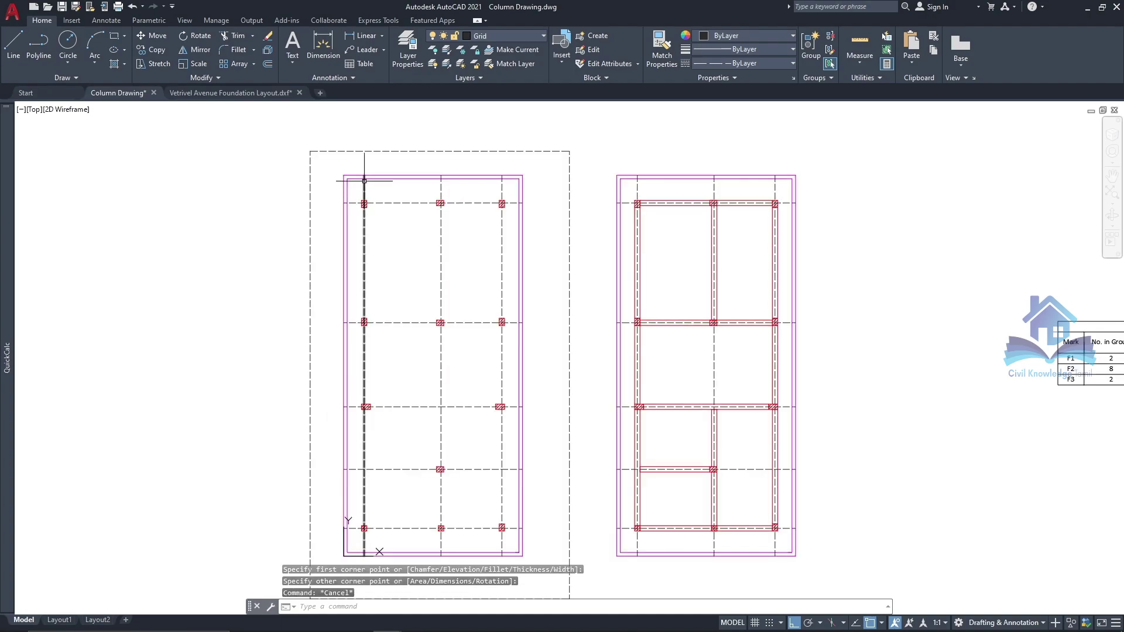
click(151, 49)
scroll(333, 167, up, 6)
click(441, 181)
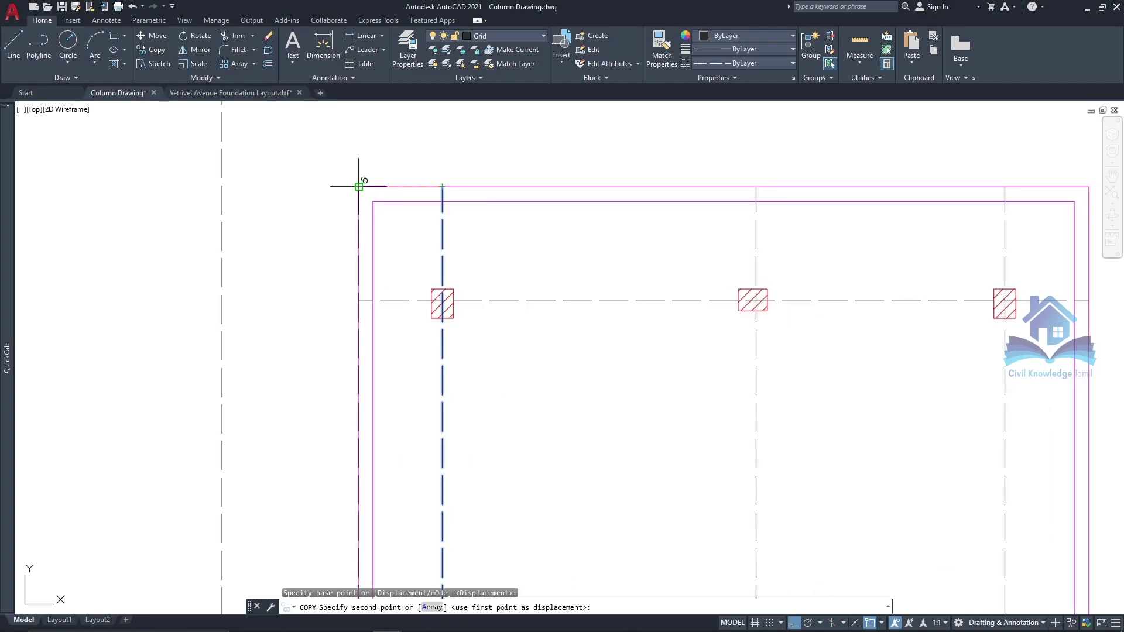
scroll(351, 175, down, 2)
scroll(683, 156, down, 4)
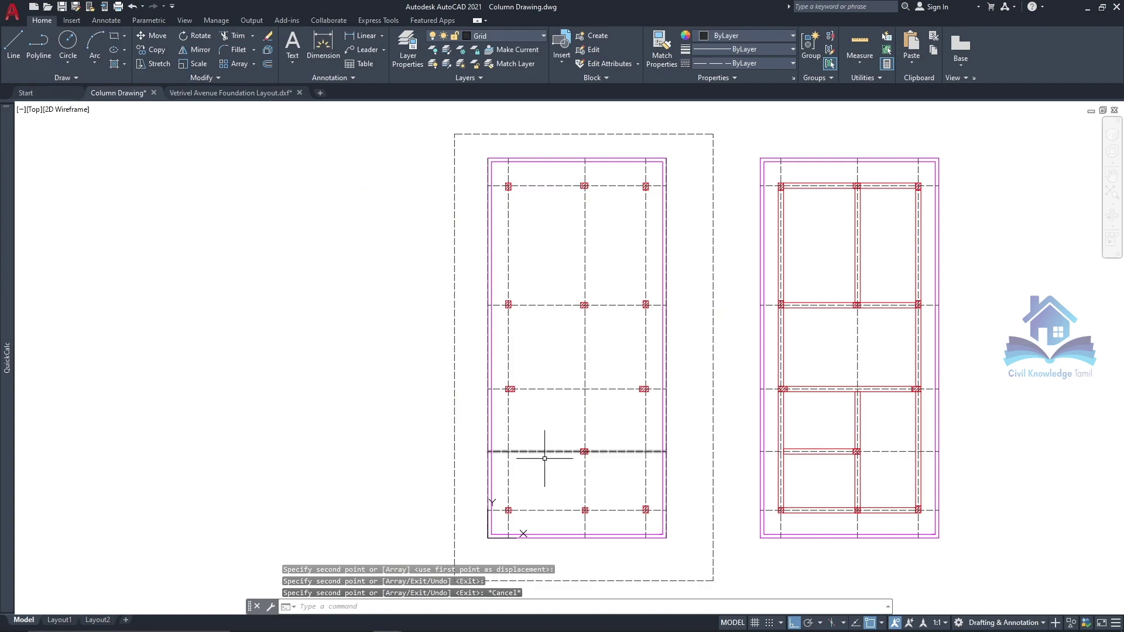
scroll(481, 302, up, 2)
scroll(489, 301, up, 2)
key(Escape)
Step: Copy the lower horizontal grid line up near the top of the left plan
click(490, 299)
click(152, 50)
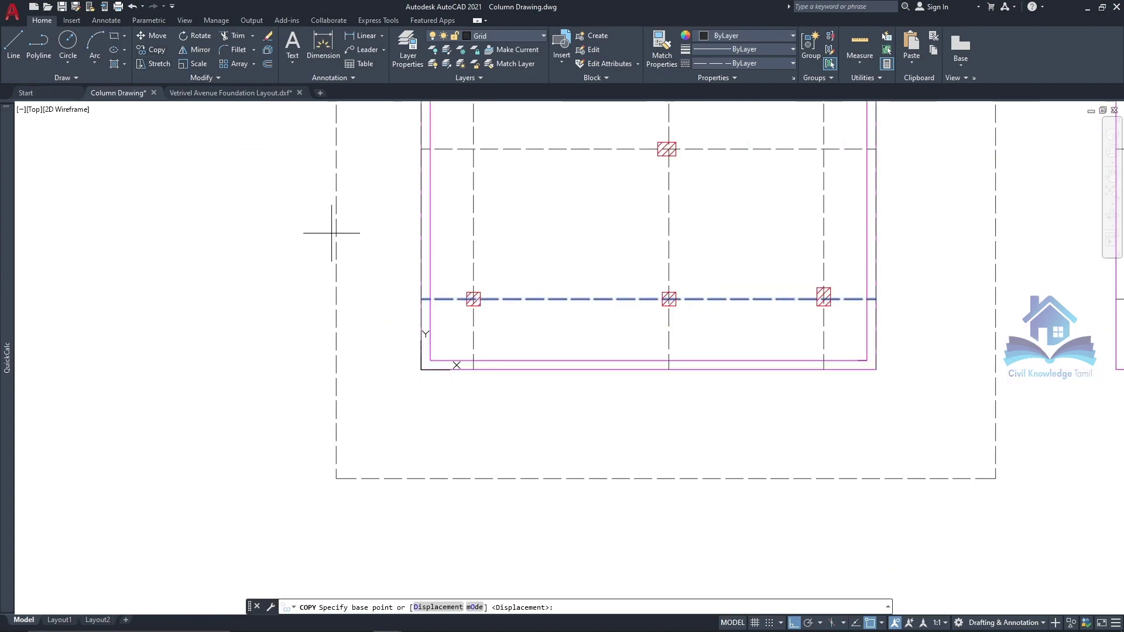
click(421, 298)
click(421, 370)
scroll(421, 380, down, 4)
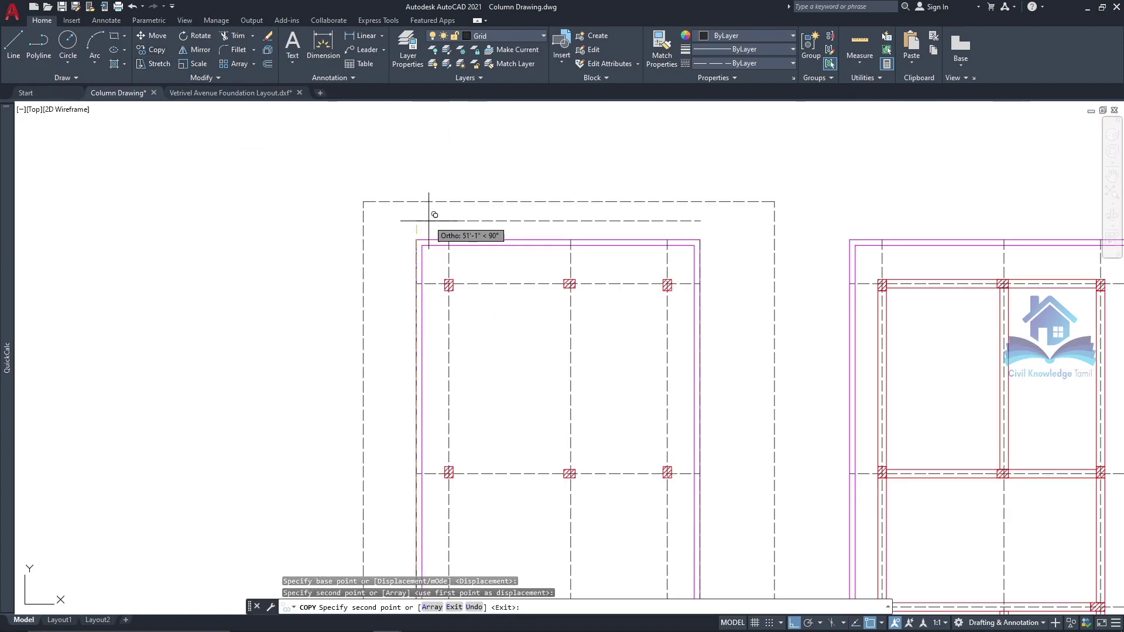
key(Escape)
Step: Erase all the left plan's purple wall lines using Select Similar
scroll(442, 188, down, 1)
scroll(441, 188, up, 1)
click(432, 209)
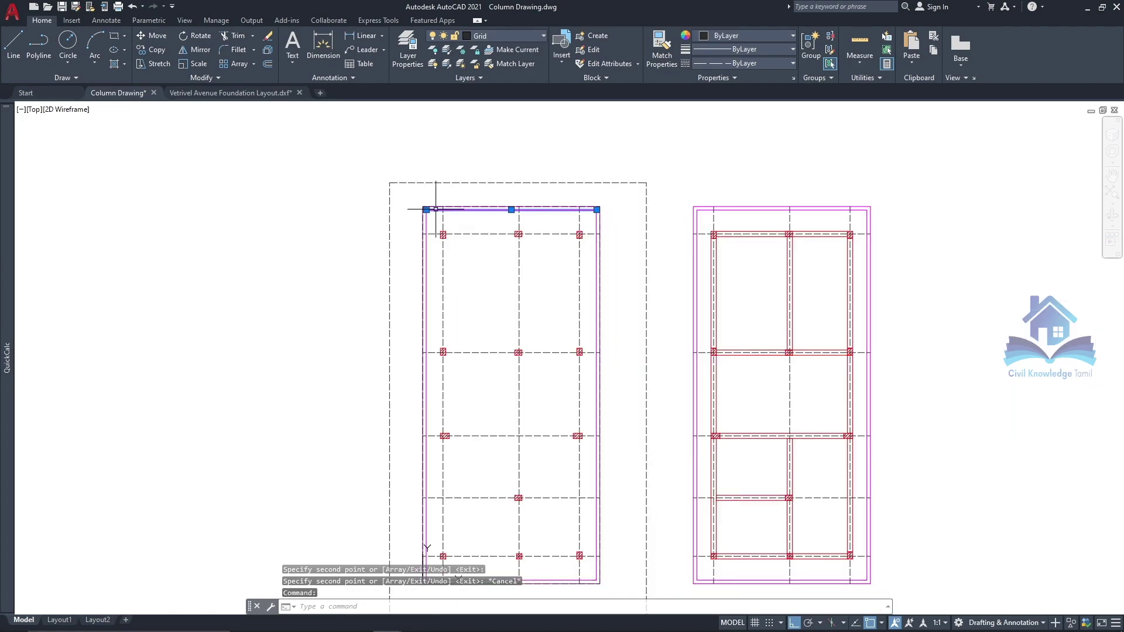
right_click(436, 208)
click(476, 392)
scroll(383, 173, down, 2)
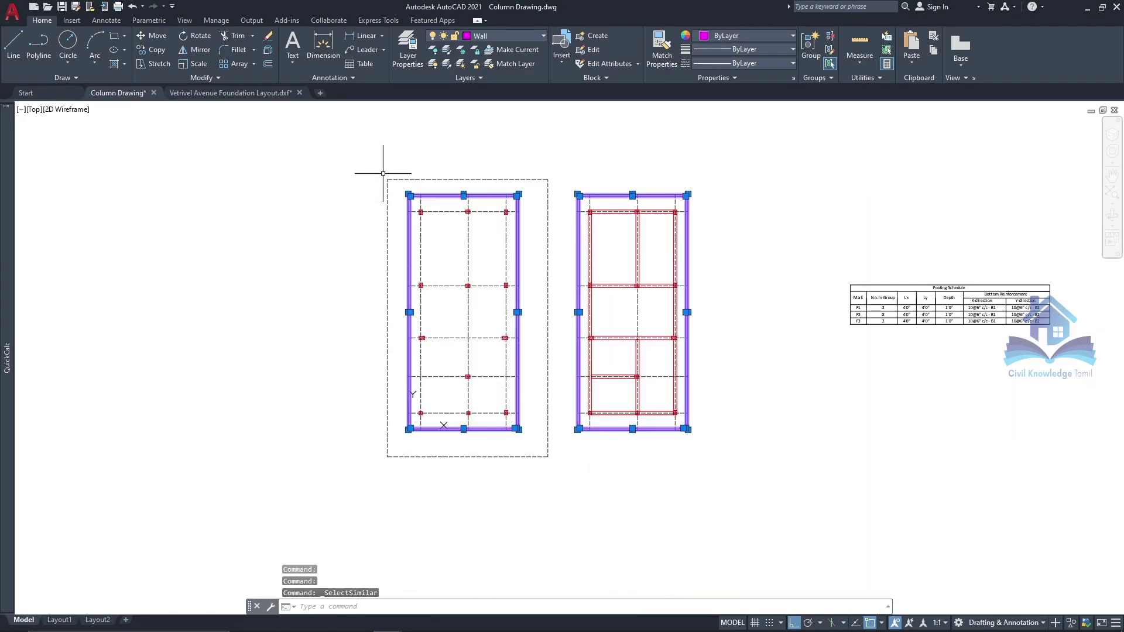
scroll(547, 250, down, 3)
scroll(577, 243, up, 4)
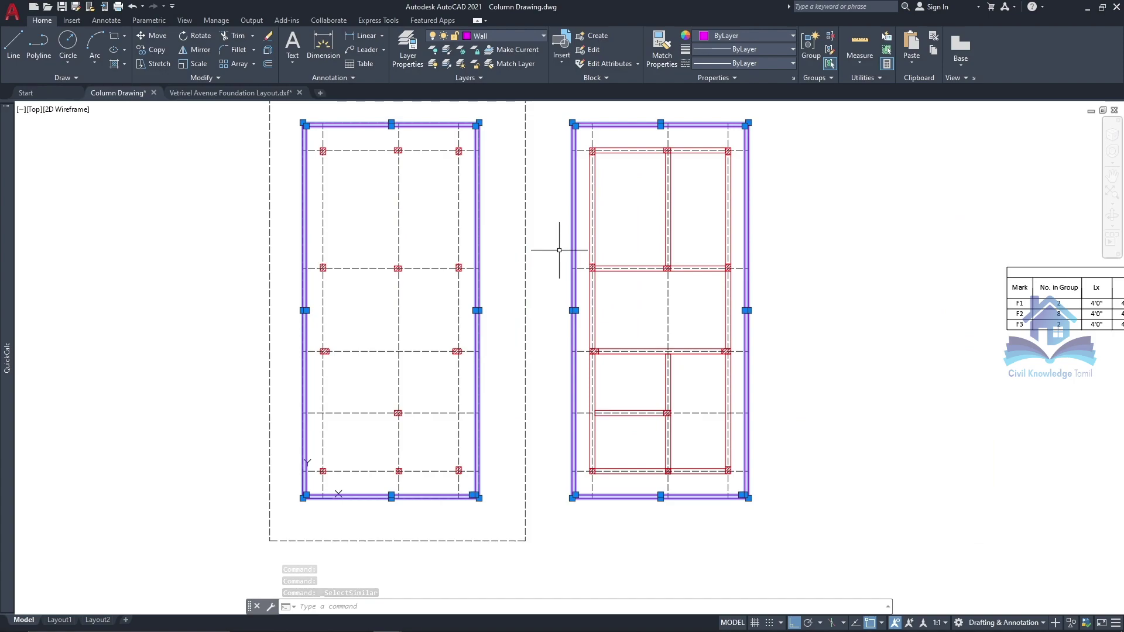
key(Delete)
scroll(386, 316, down, 1)
scroll(361, 207, up, 3)
Step: Extend the top grid line to the boundary rectangle with EX
text(ex)
key(Return)
key(Return)
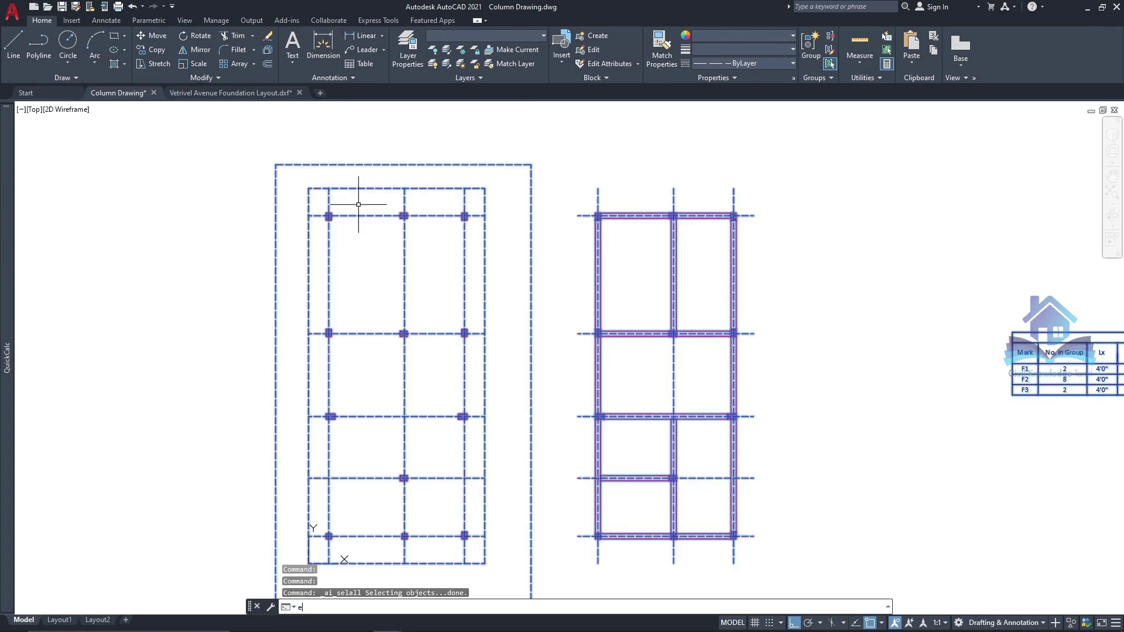
click(341, 188)
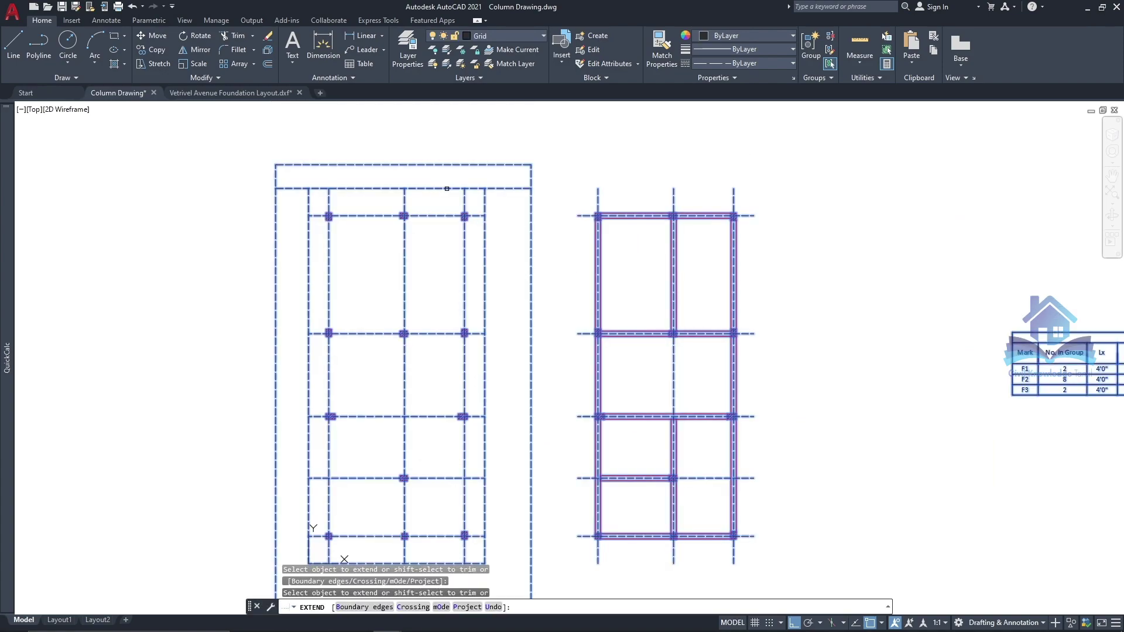
scroll(444, 187, down, 3)
scroll(443, 187, up, 3)
Step: Fence-extend the remaining grid lines, then erase the outer dashed rectangle
click(496, 551)
scroll(351, 352, down, 2)
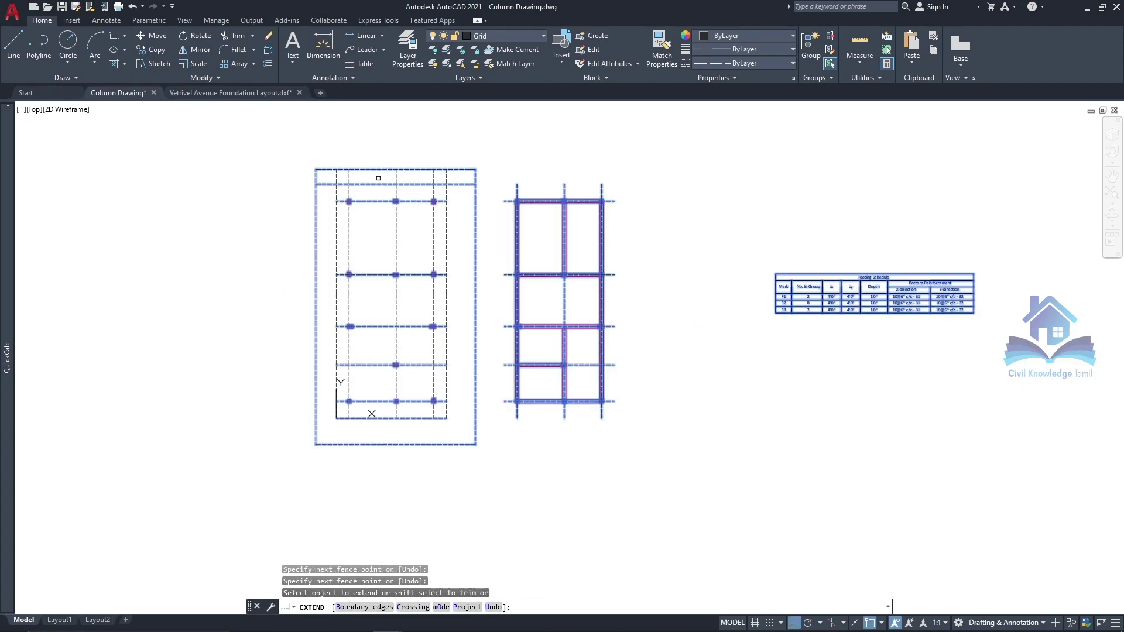
scroll(311, 527, up, 3)
scroll(362, 351, down, 3)
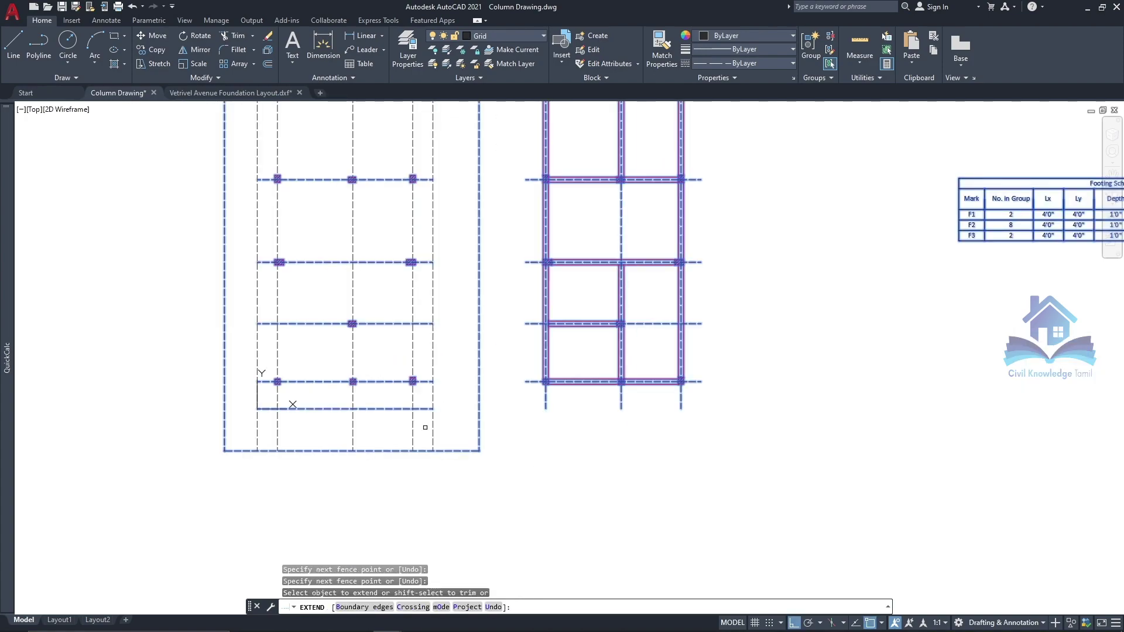
scroll(421, 299, down, 3)
scroll(360, 357, up, 3)
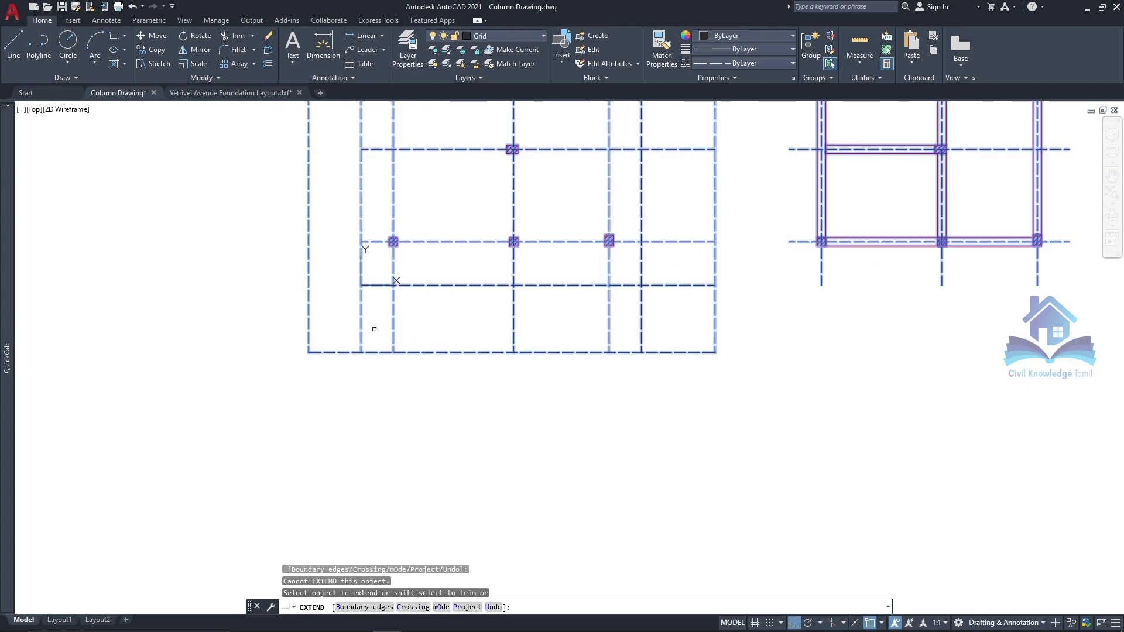
scroll(360, 357, down, 2)
scroll(366, 357, down, 1)
scroll(374, 221, up, 2)
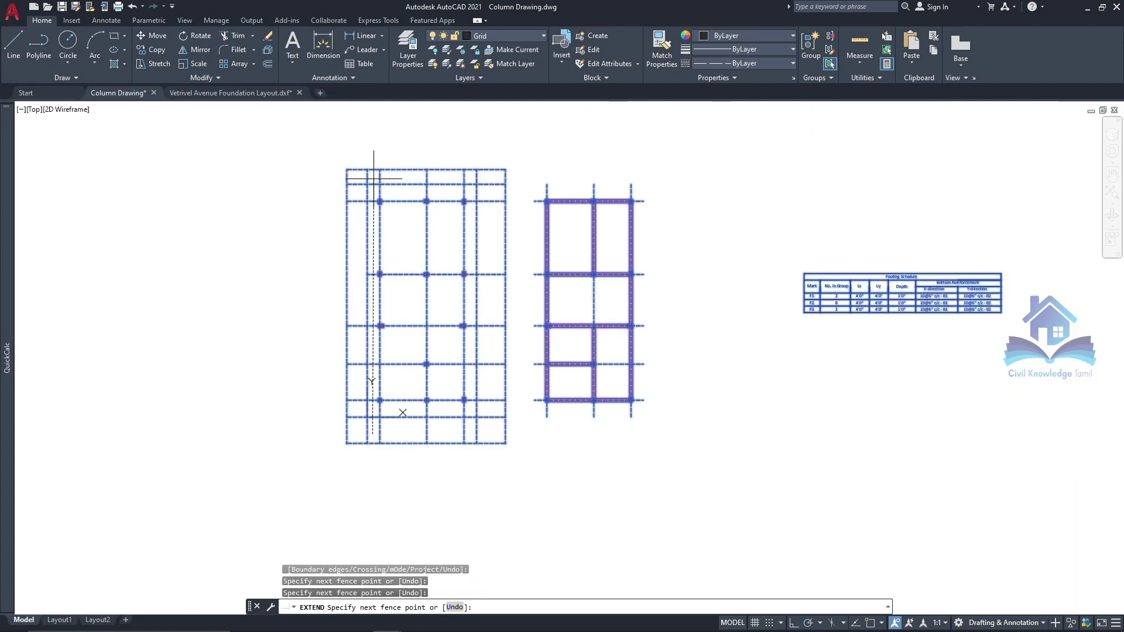
key(Return)
key(Escape)
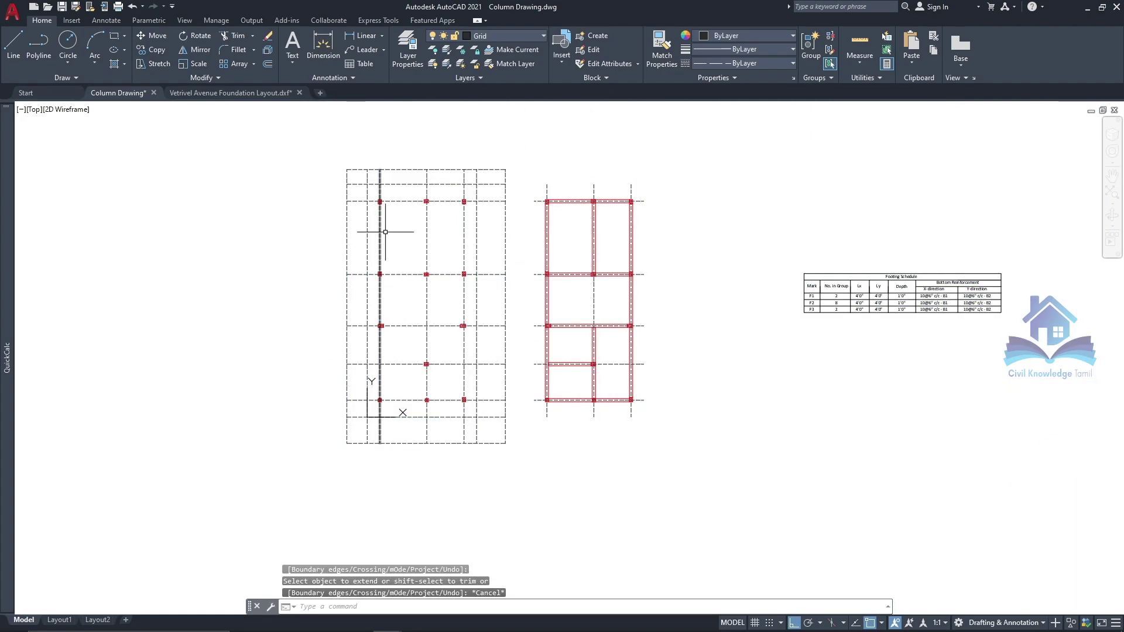
click(403, 169)
key(Delete)
Step: Make Footing Mark the current layer and draw a 4' × 4' square
scroll(386, 157, up, 4)
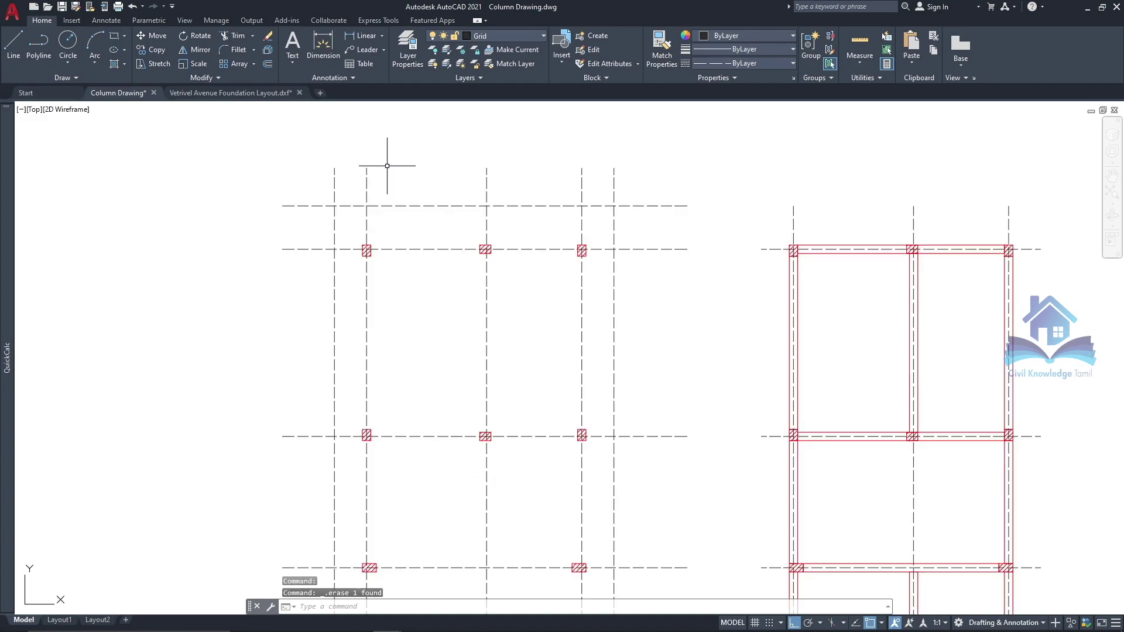
click(504, 36)
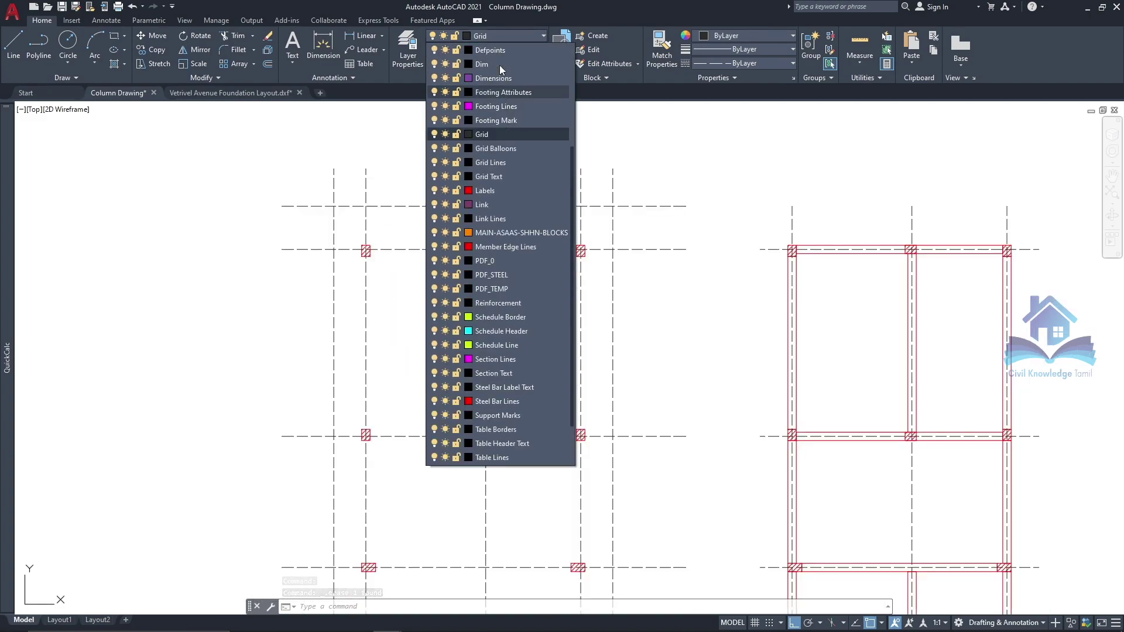
click(503, 120)
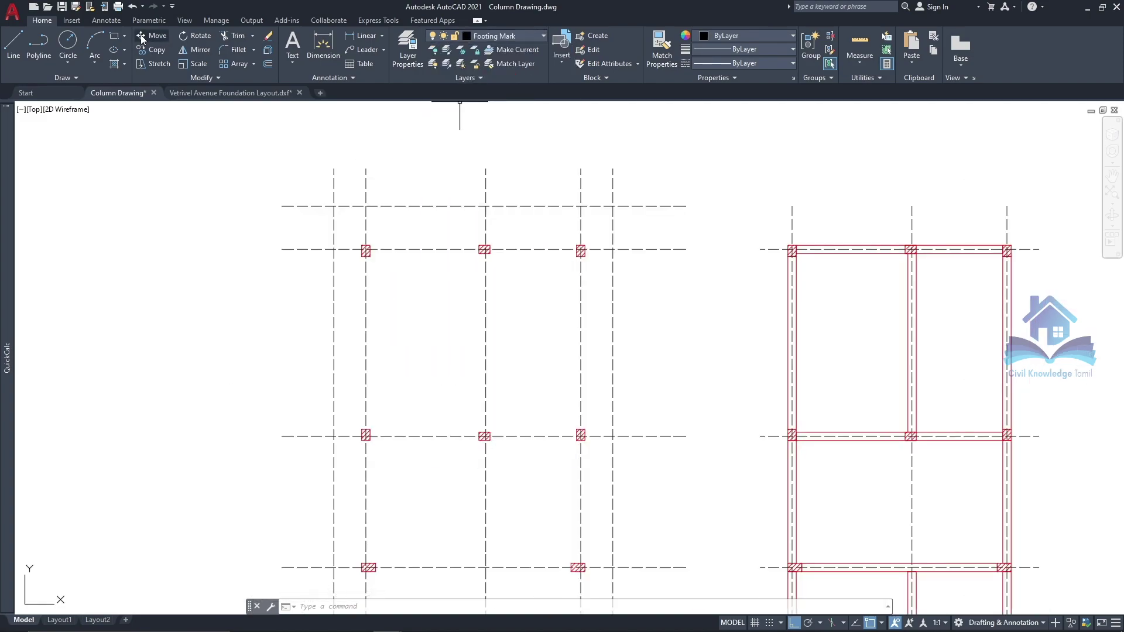
text(4)
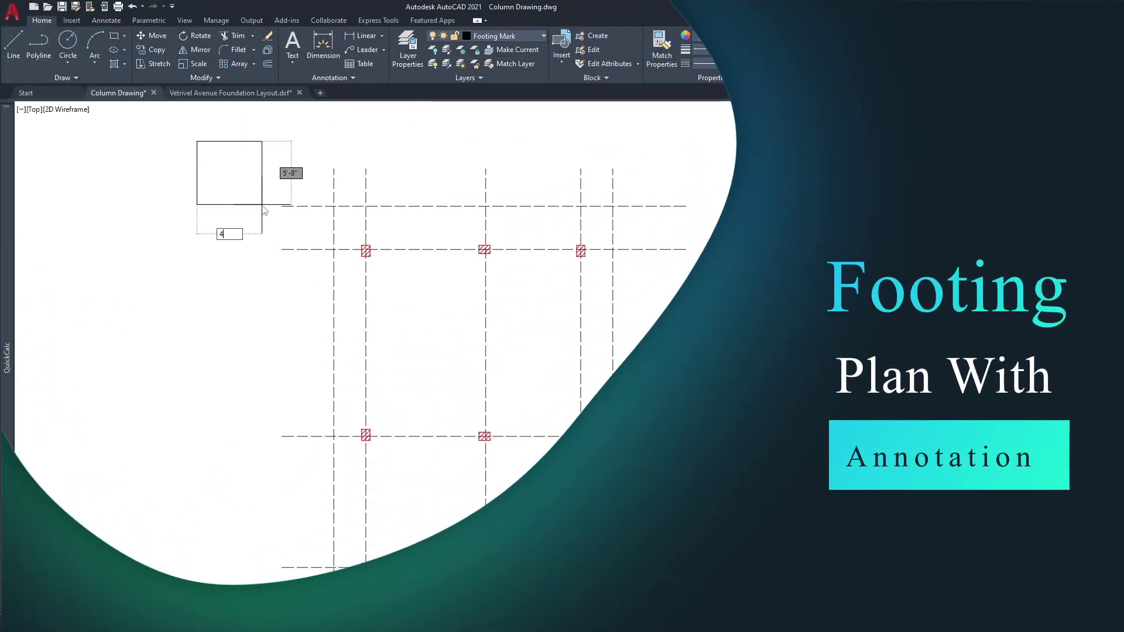
key(Return)
scroll(261, 206, down, 2)
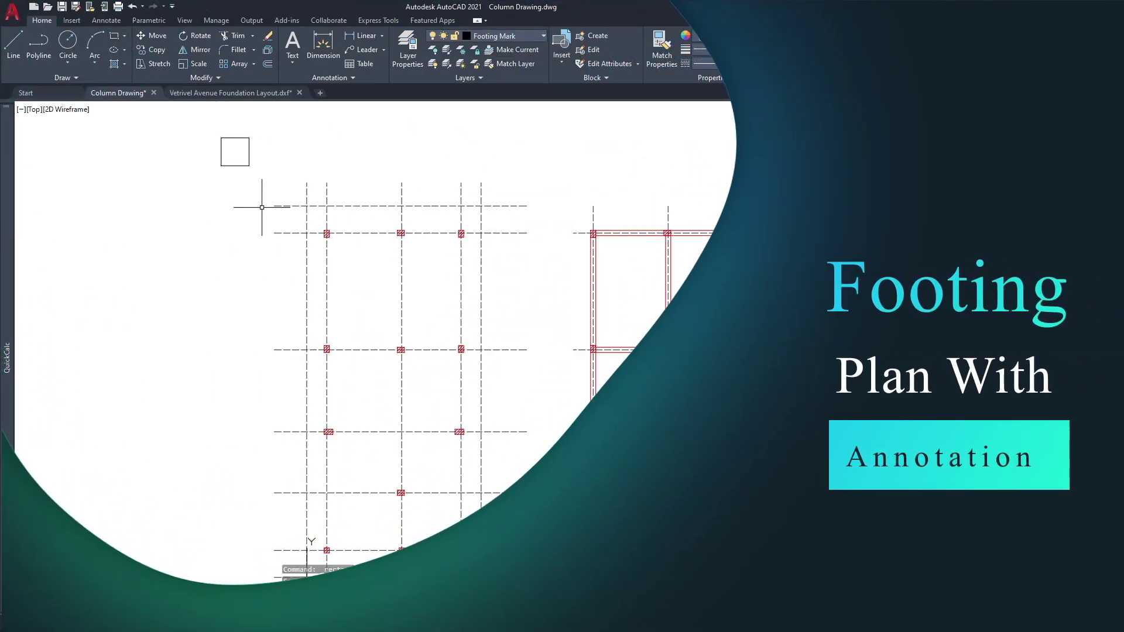
scroll(236, 137, up, 4)
Step: Move the square onto the first column, centring it by its top-edge midpoint
click(154, 36)
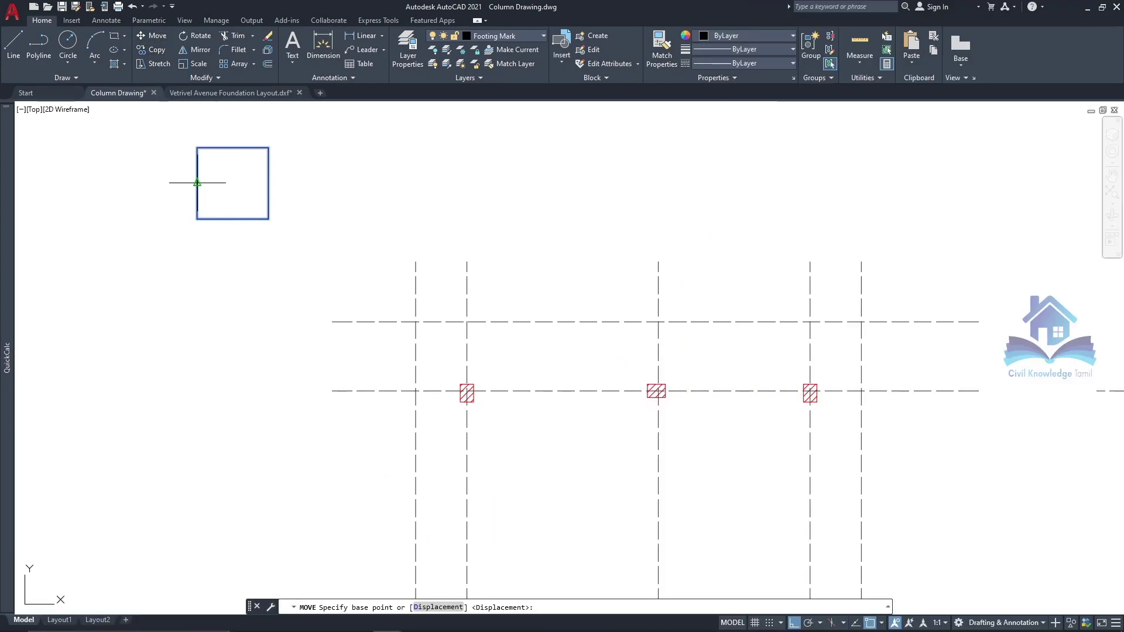
click(197, 184)
scroll(253, 183, down, 3)
scroll(276, 296, up, 5)
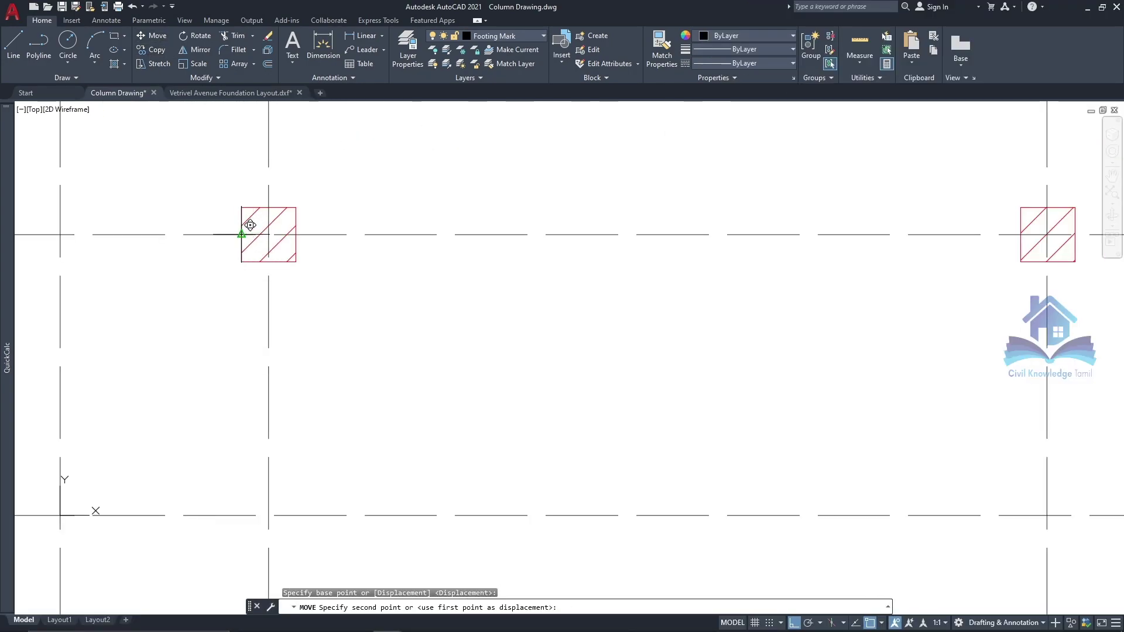
click(250, 224)
scroll(327, 287, down, 4)
click(334, 209)
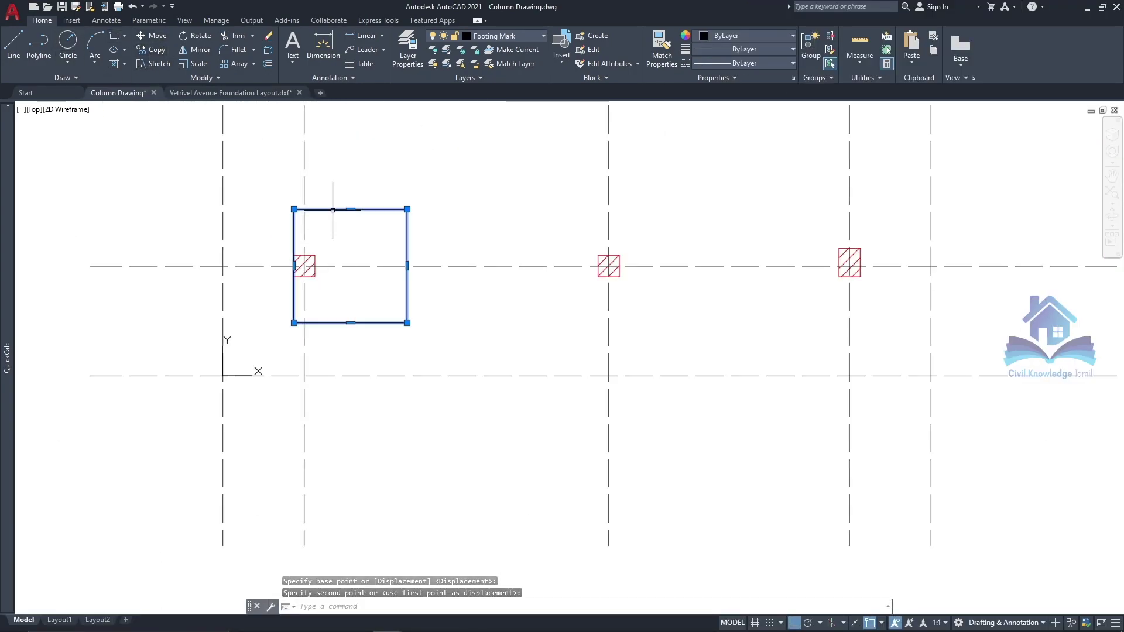
text(M)
key(Return)
click(350, 208)
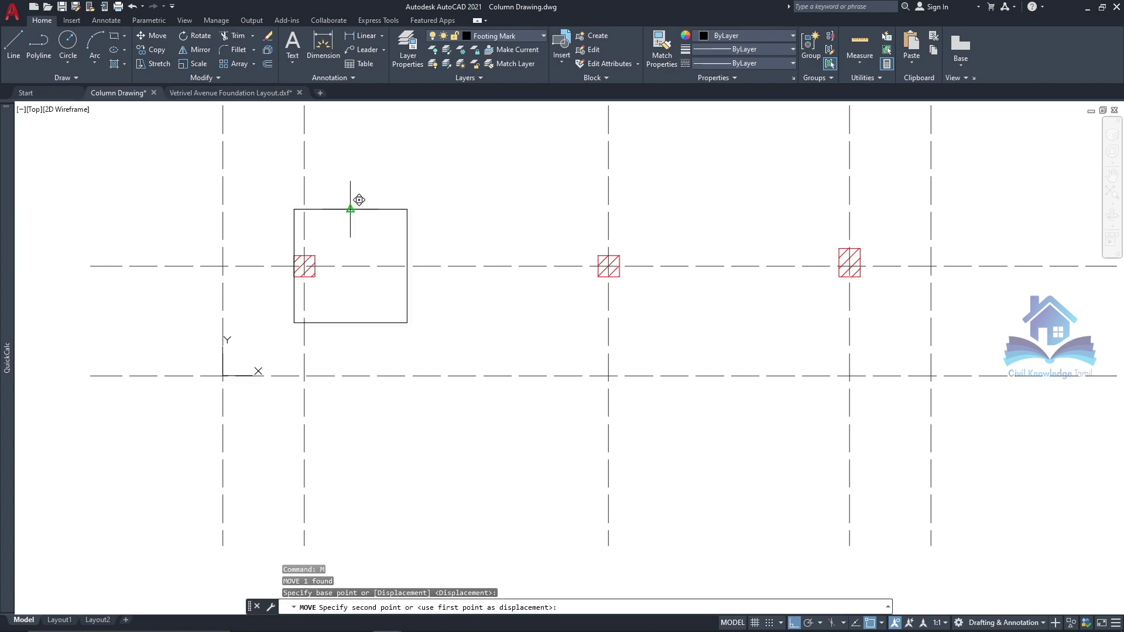
click(304, 209)
Step: Copy the footing square from its column centre to the middle and right columns of the row
click(156, 50)
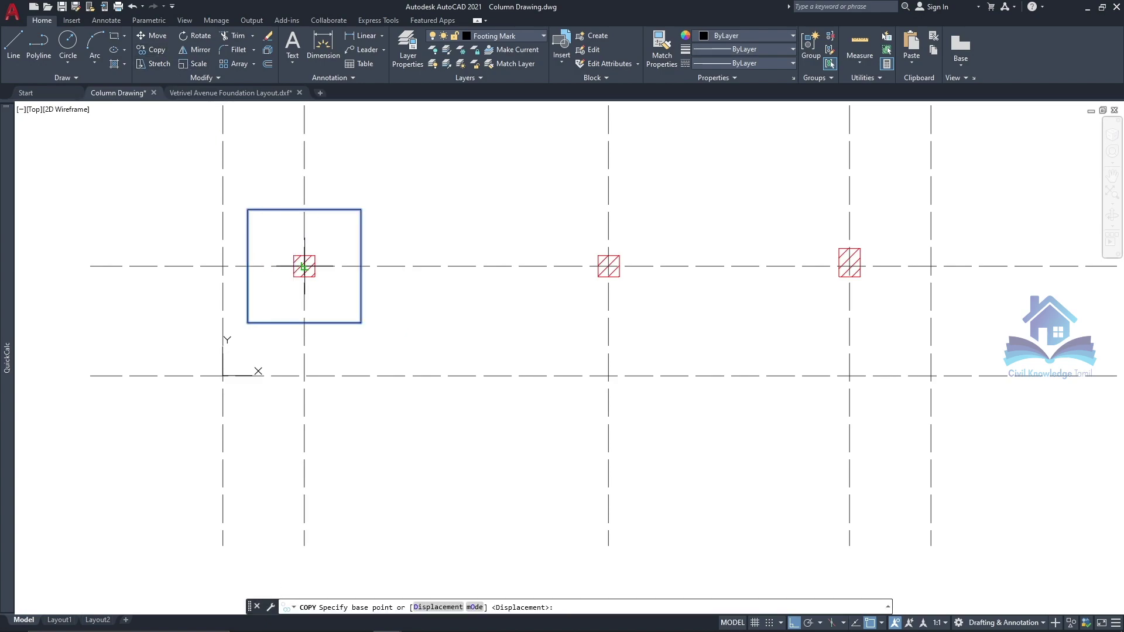
click(304, 267)
click(609, 266)
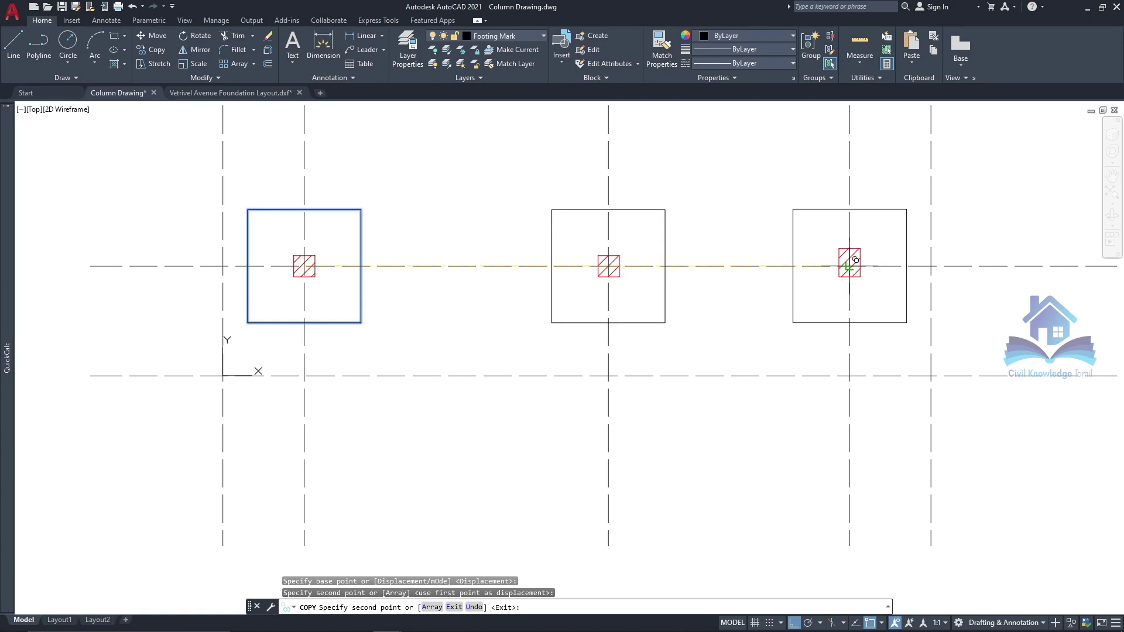
click(849, 266)
scroll(526, 339, down, 3)
scroll(547, 228, up, 5)
scroll(546, 251, up, 3)
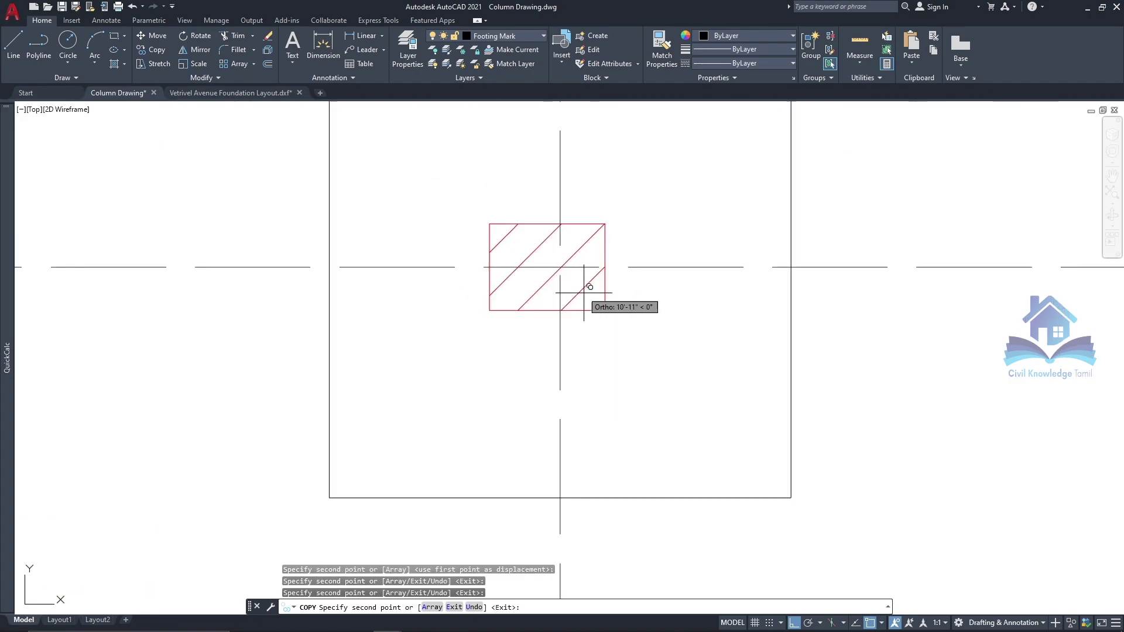
scroll(589, 287, down, 5)
scroll(515, 231, up, 5)
Step: Place further footing copies on the remaining hatched columns, including the third top column
click(438, 194)
scroll(438, 193, down, 5)
scroll(614, 244, up, 5)
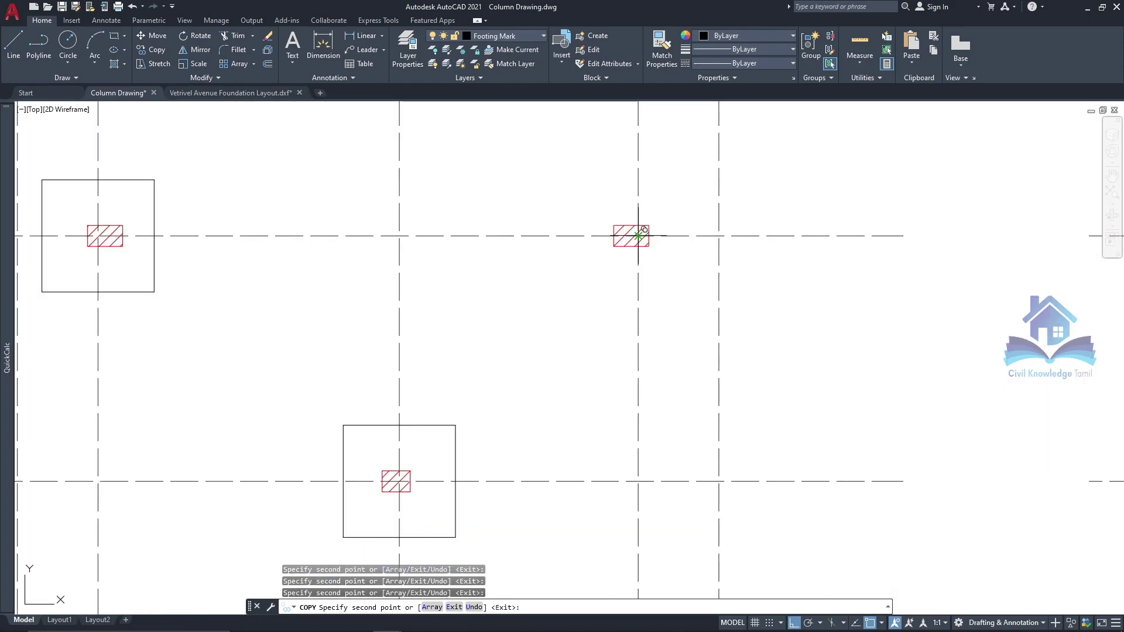
scroll(577, 238, down, 5)
scroll(574, 243, up, 5)
scroll(446, 251, down, 4)
scroll(620, 230, up, 5)
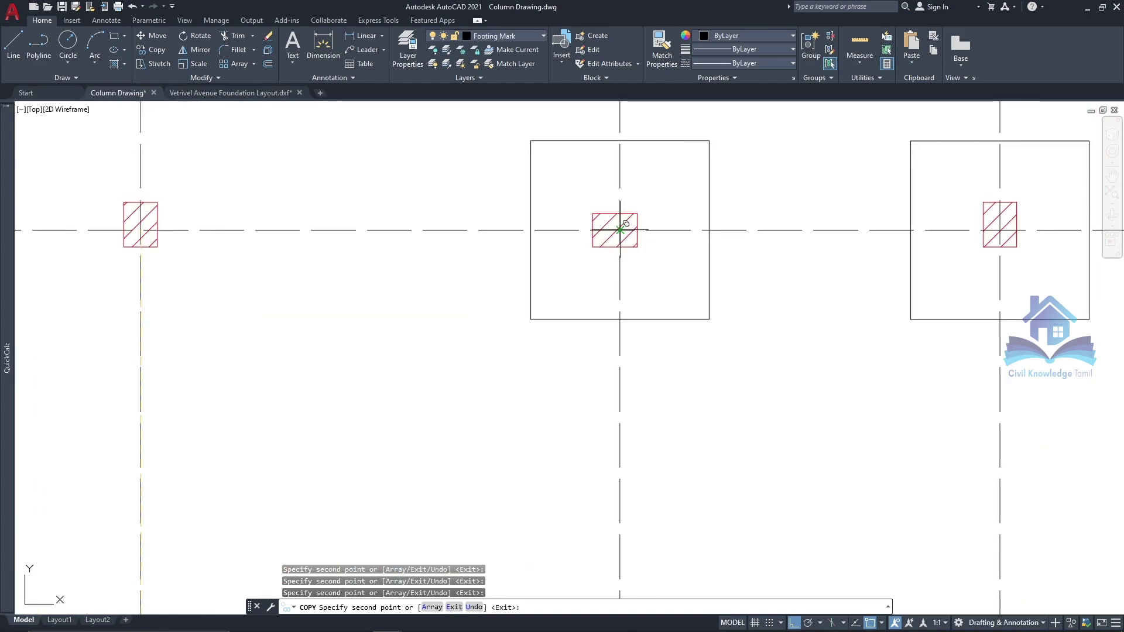
click(141, 230)
scroll(314, 334, down, 3)
scroll(285, 218, up, 3)
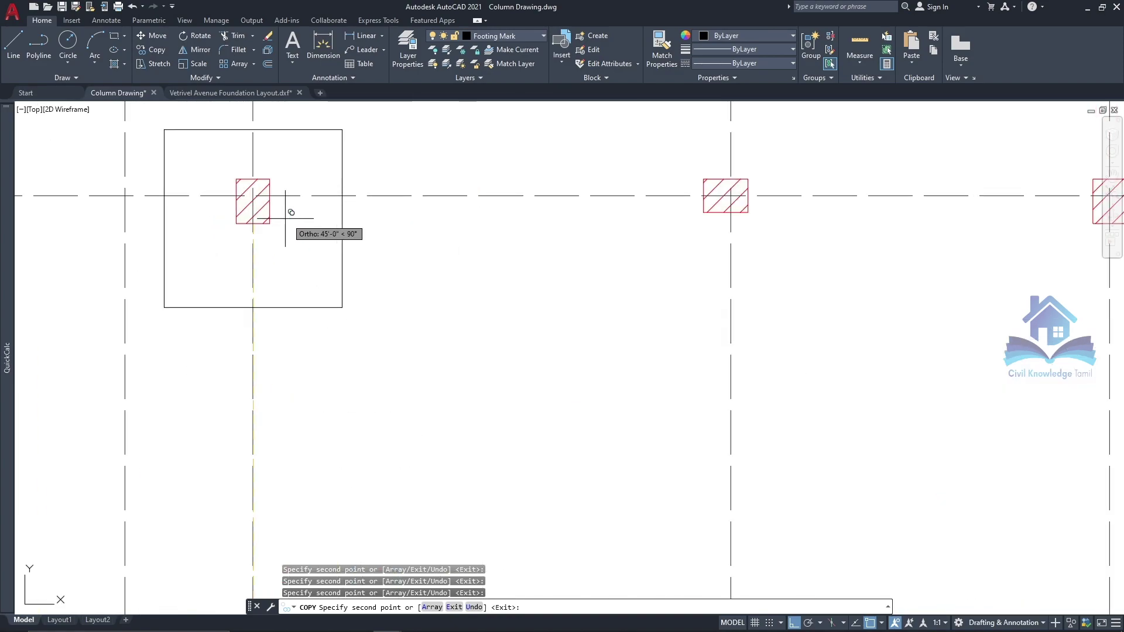
click(733, 195)
scroll(378, 267, down, 3)
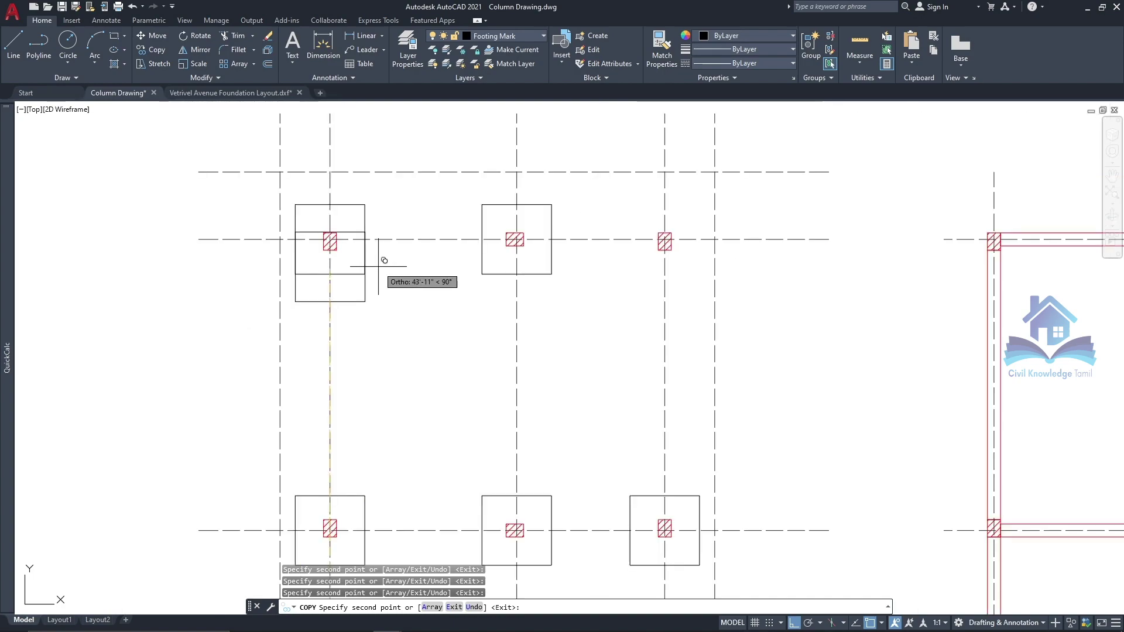
scroll(727, 261, up, 4)
scroll(729, 261, up, 5)
click(730, 261)
scroll(610, 258, down, 9)
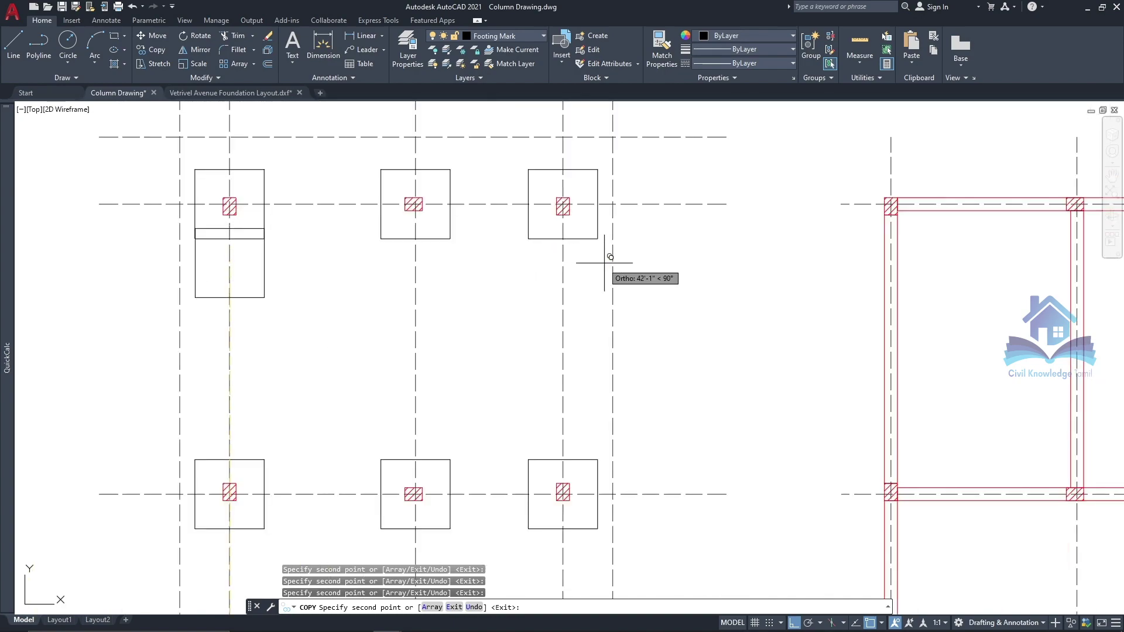
scroll(610, 258, down, 4)
scroll(447, 368, down, 1)
scroll(535, 188, up, 4)
key(Escape)
scroll(516, 130, up, 2)
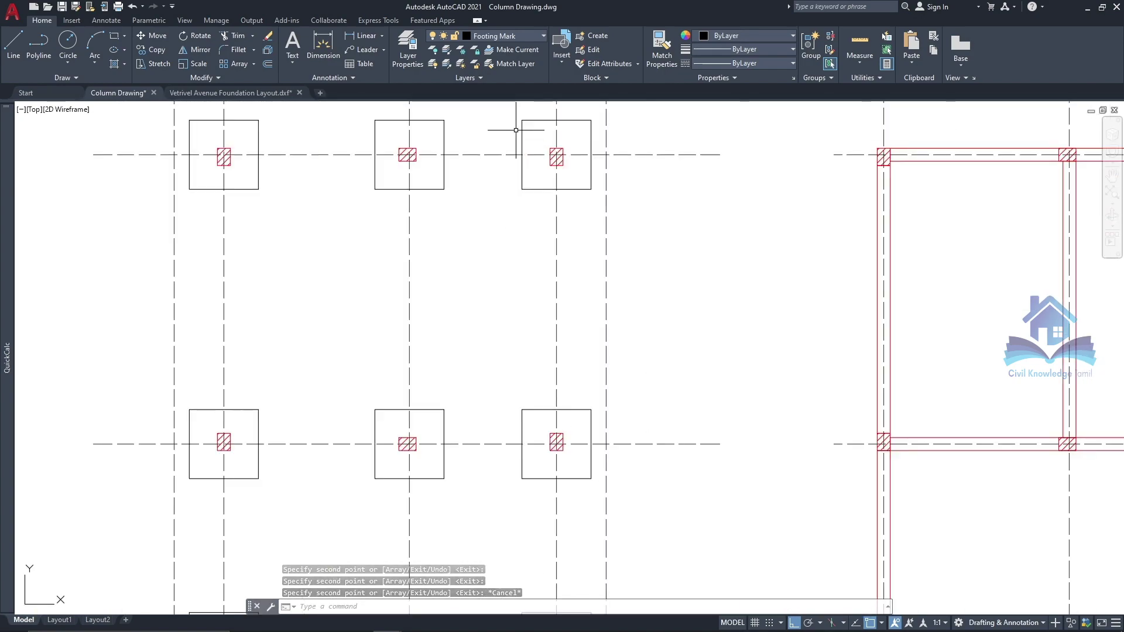
scroll(515, 130, down, 5)
Step: Copy the F1 text from the Footing Schedule and paste it below the first footing
middle_drag(466, 318, 193, 319)
scroll(582, 275, up, 5)
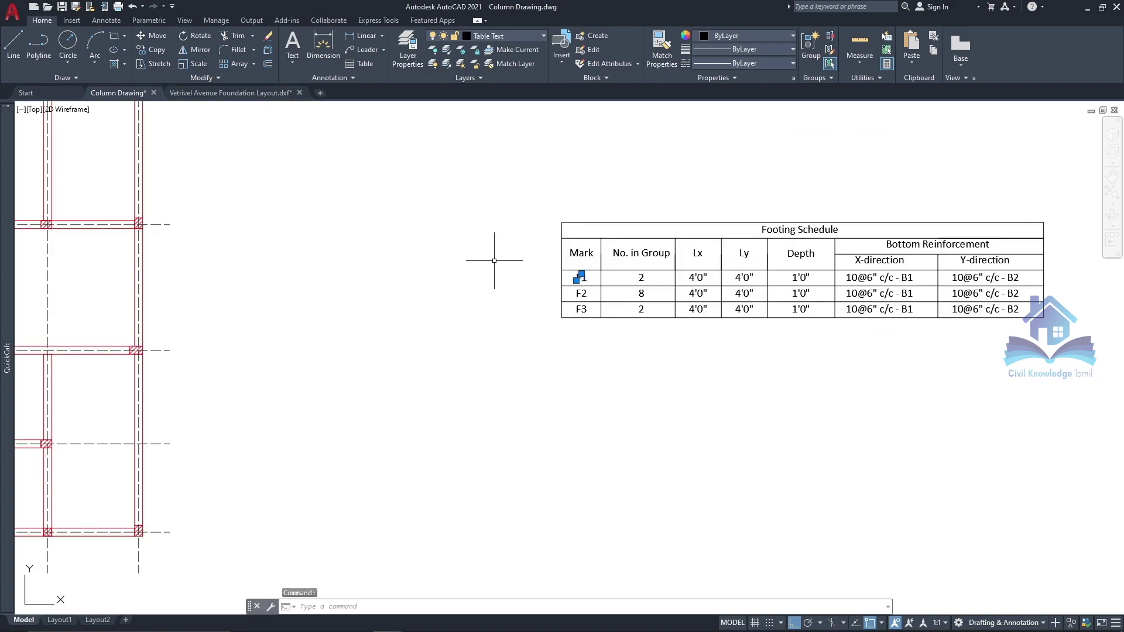
key(ctrl+c)
scroll(694, 305, down, 5)
scroll(452, 381, up, 8)
key(ctrl+v)
scroll(475, 382, up, 2)
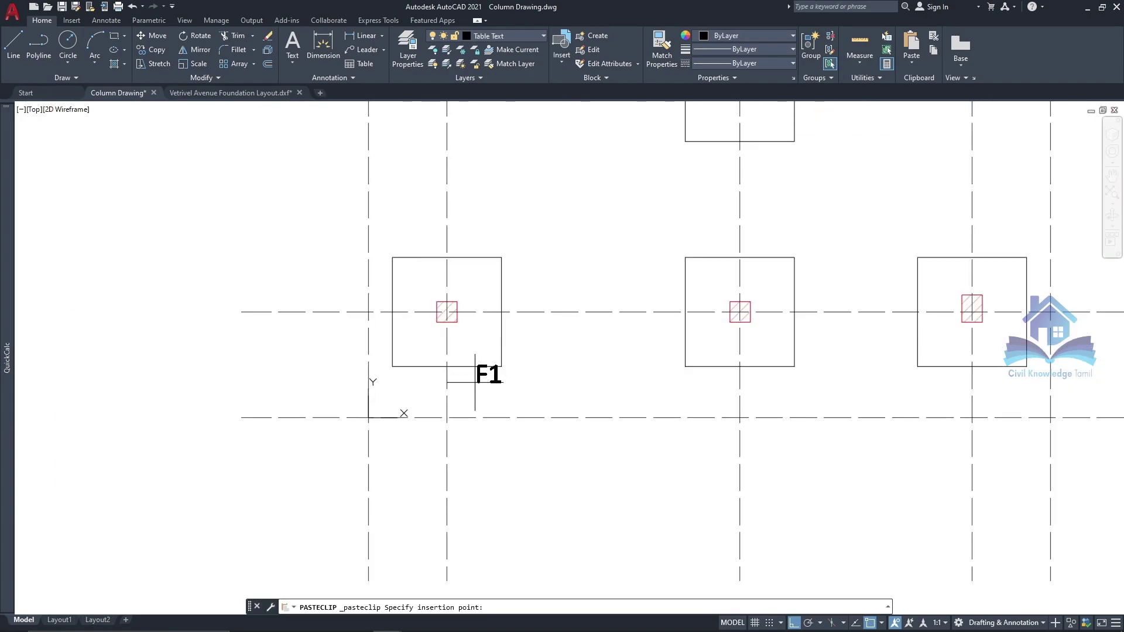
click(462, 391)
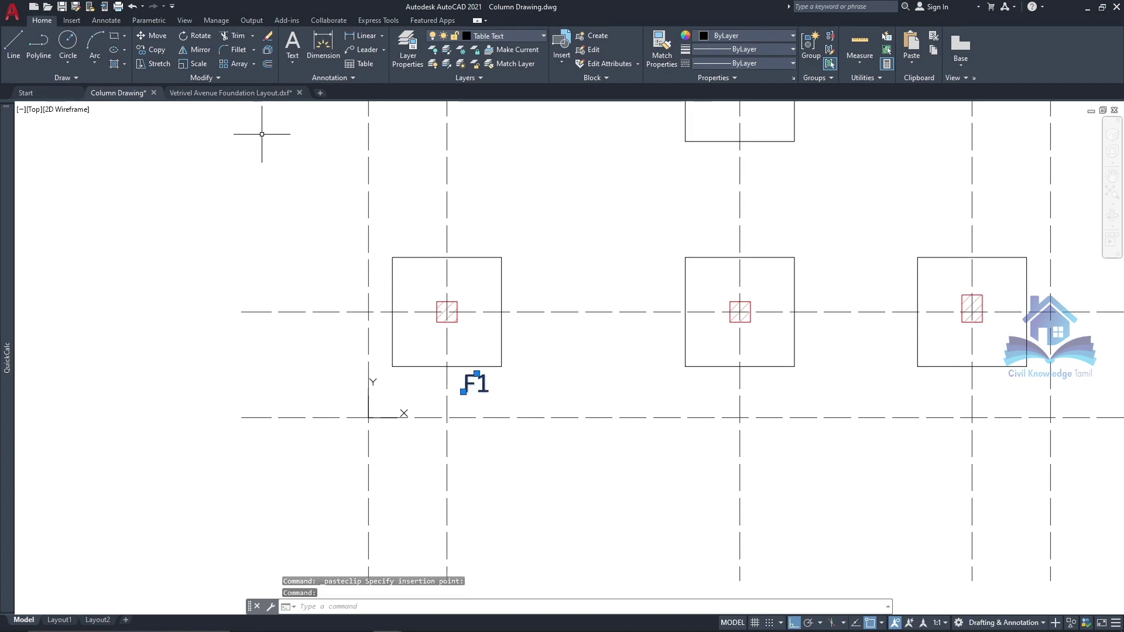
Step: Copy the F1 label from the grid intersection to beneath the third footing
click(154, 50)
click(447, 417)
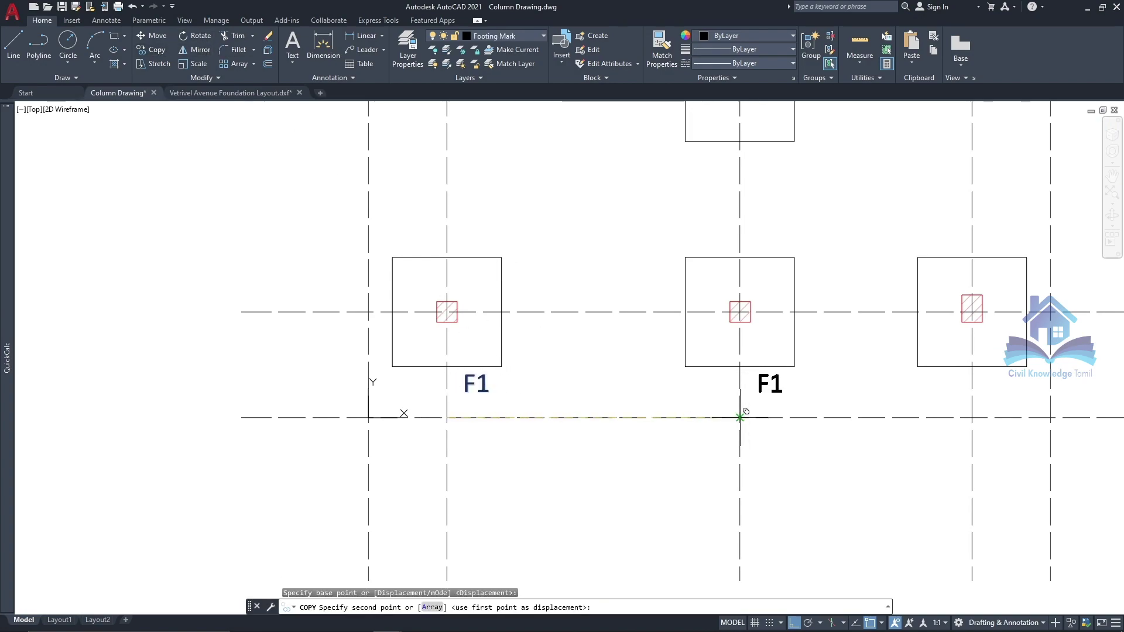
click(971, 417)
key(Escape)
scroll(972, 417, down, 5)
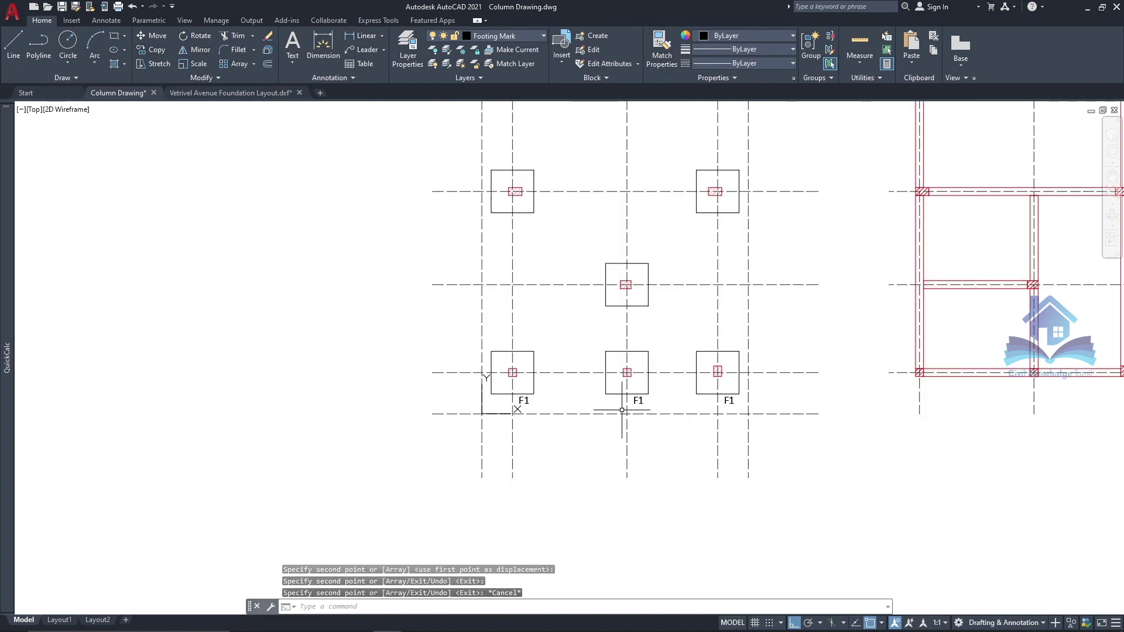
scroll(728, 401, up, 5)
Step: Change the third footing's label from F1 to F2
double_click(726, 398)
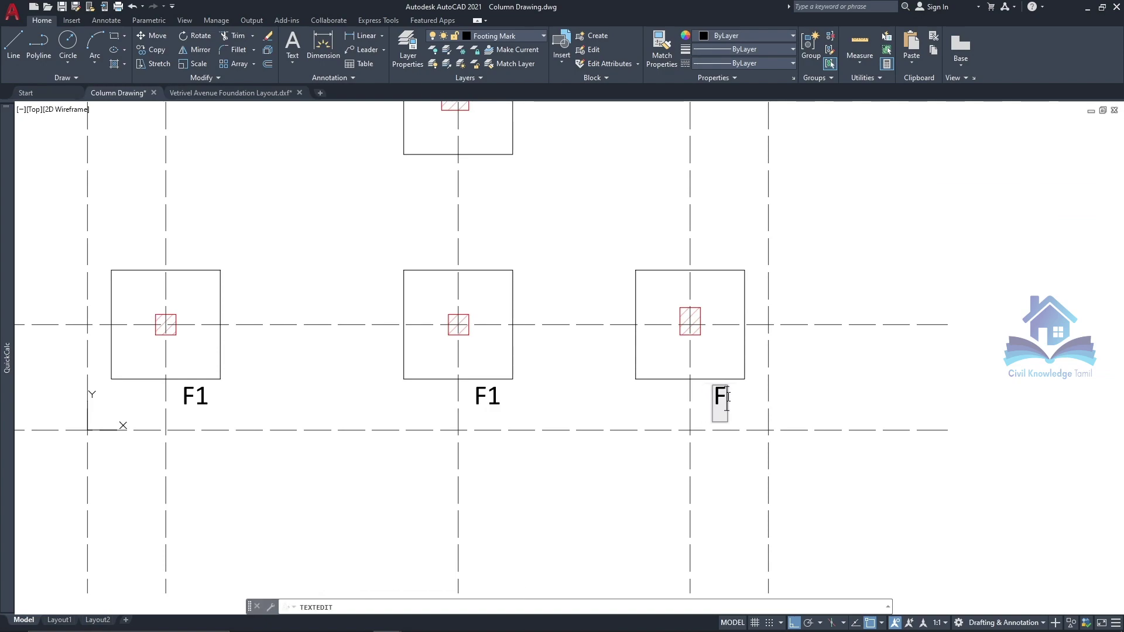
text(2)
click(748, 401)
key(Escape)
click(712, 397)
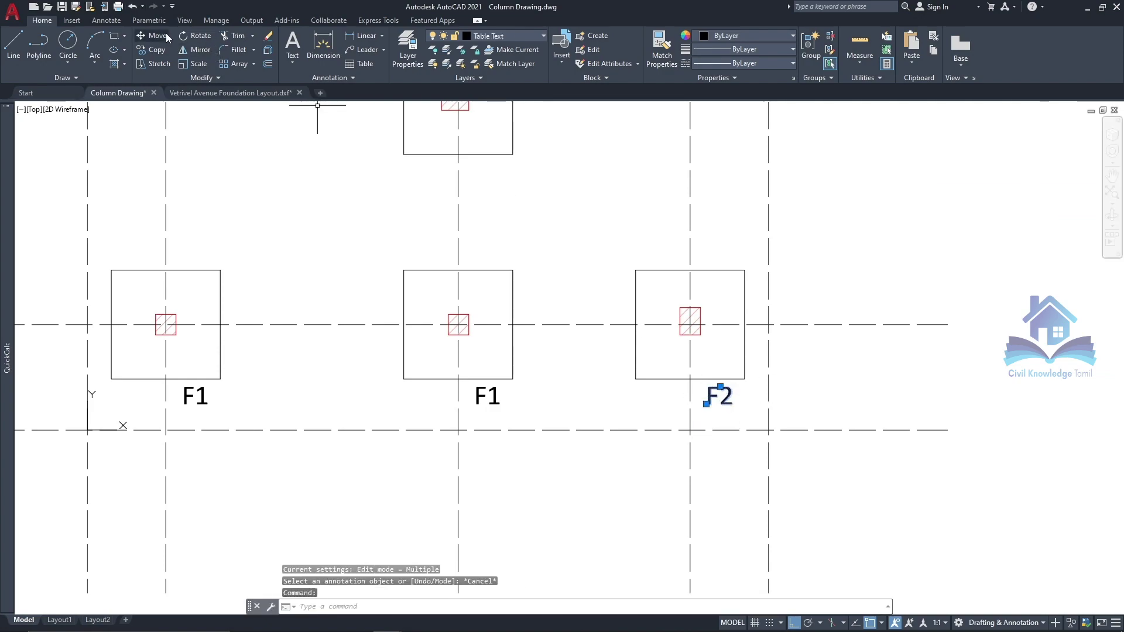
Step: Copy the F2 label beneath the middle footing and the top-left, top-middle and top-right footings
click(153, 49)
click(689, 430)
scroll(696, 445, down, 4)
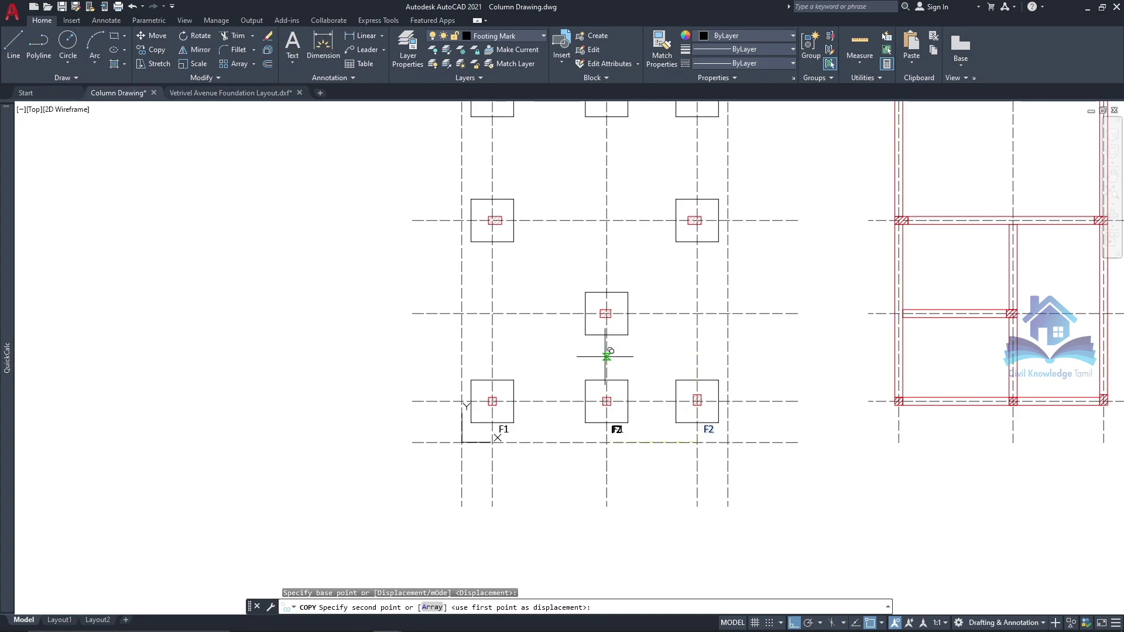
click(607, 355)
scroll(566, 333, down, 2)
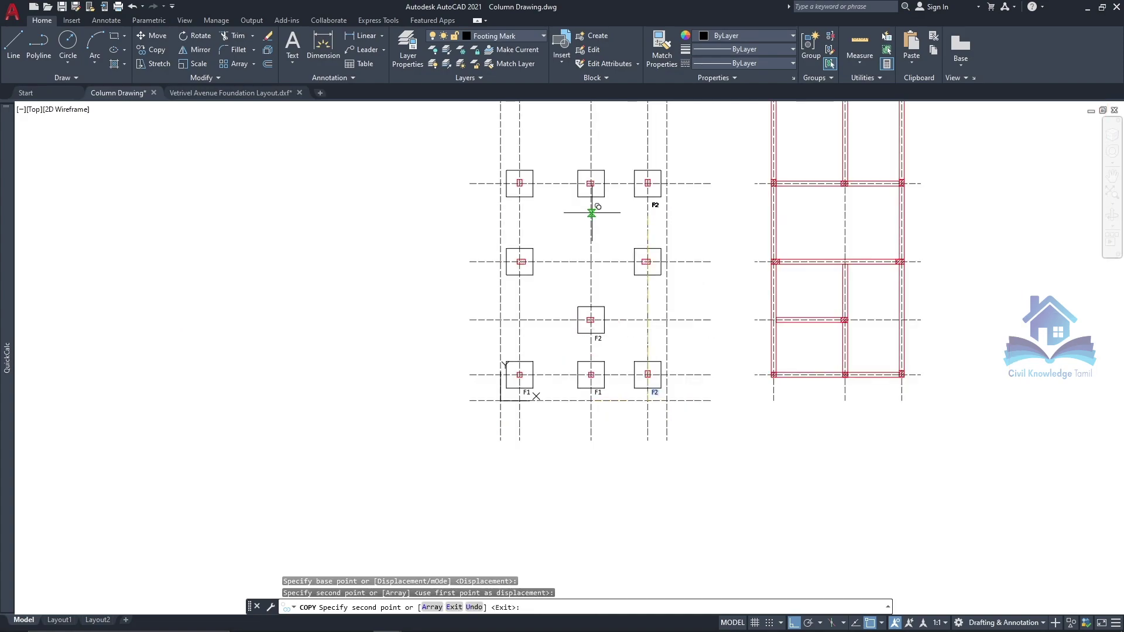
click(591, 213)
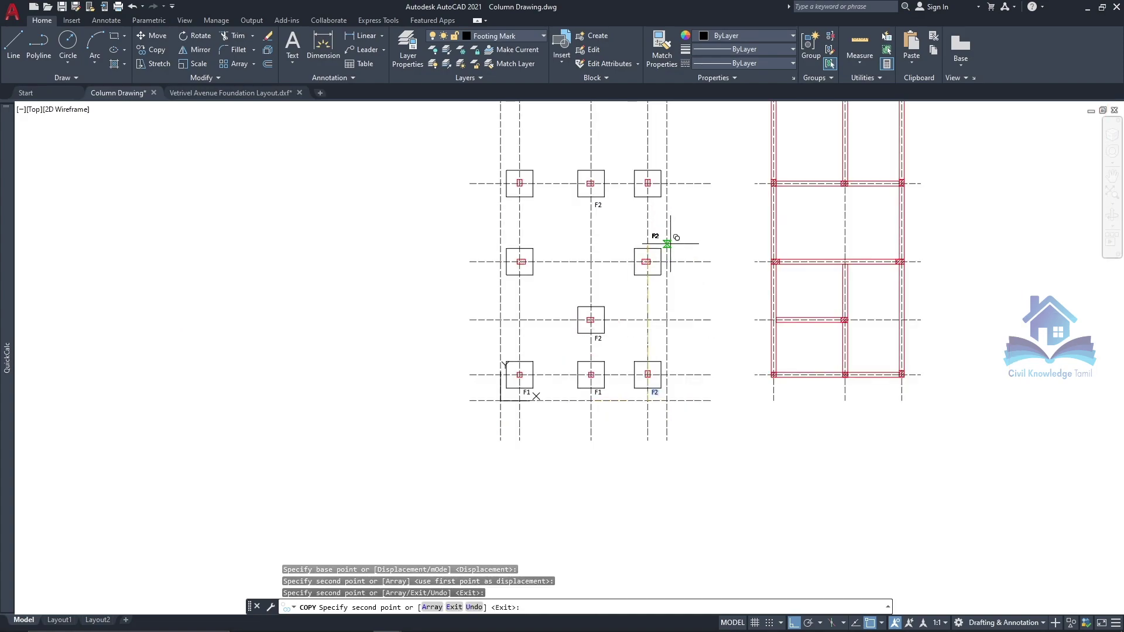
click(520, 209)
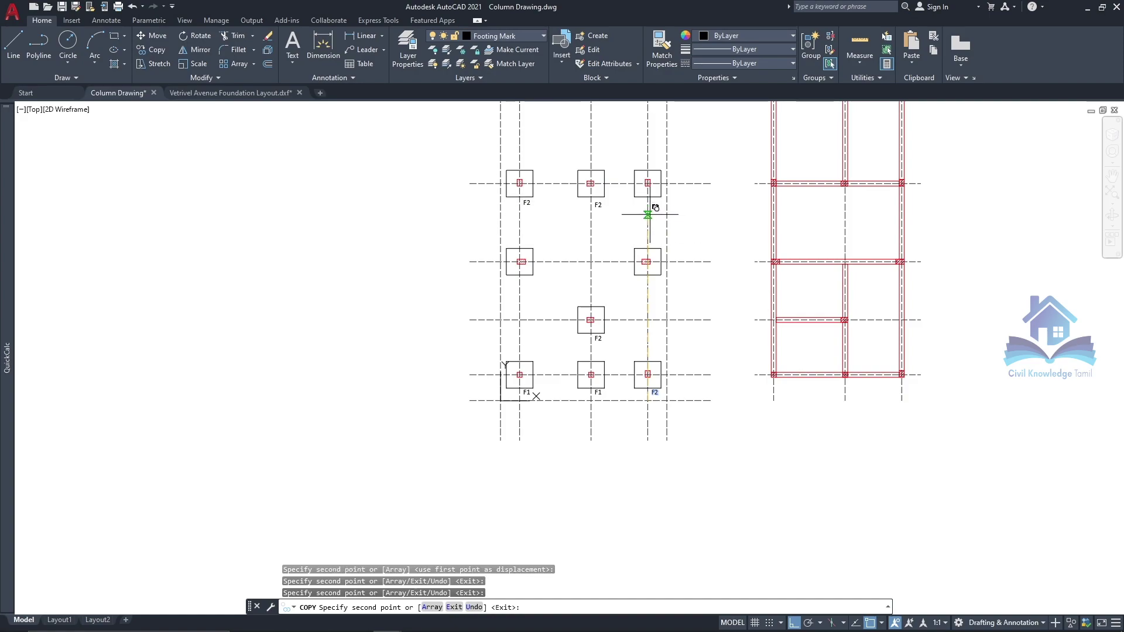
click(648, 213)
scroll(534, 328, down, 2)
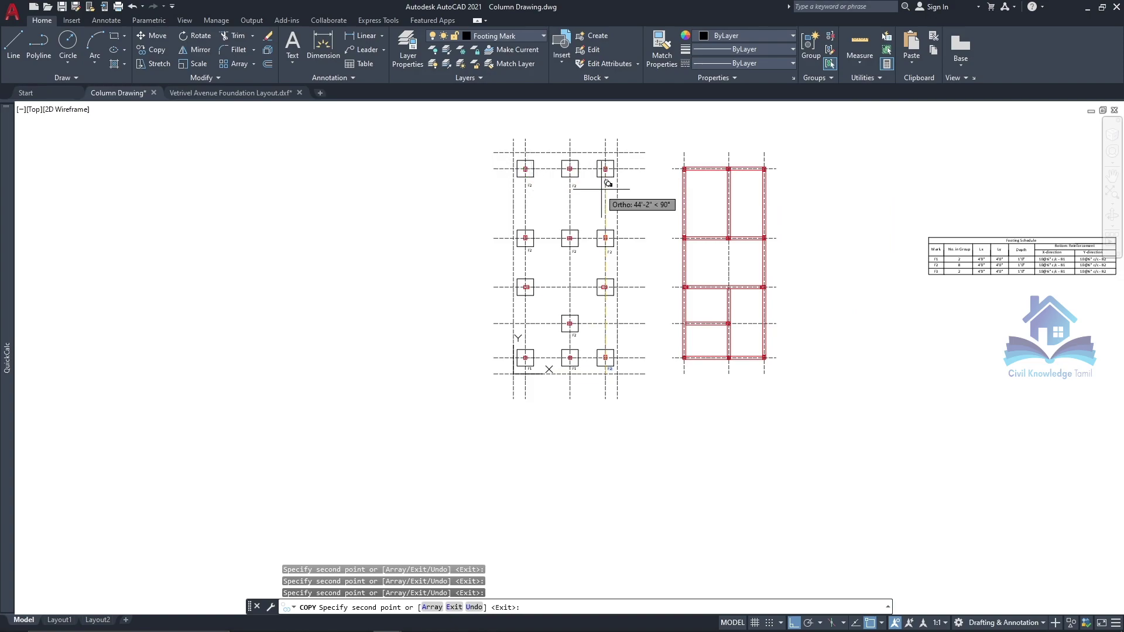
key(Escape)
scroll(538, 179, up, 5)
Step: Select the three upper F2 labels, then clear the selection
click(503, 202)
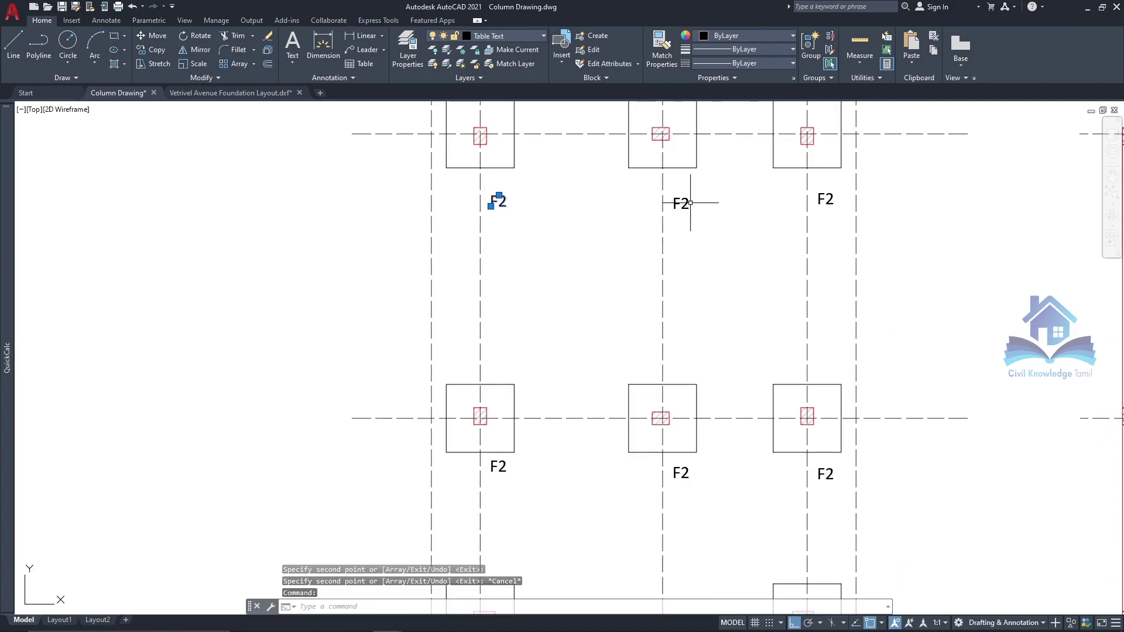
click(679, 202)
click(826, 200)
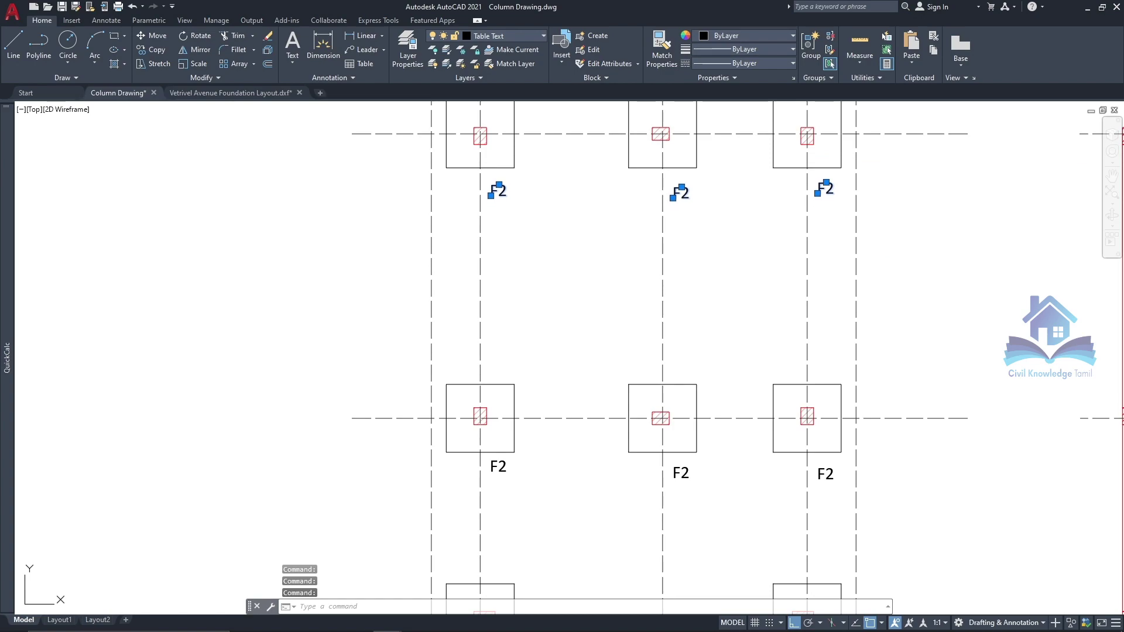
key(Escape)
scroll(509, 301, down, 2)
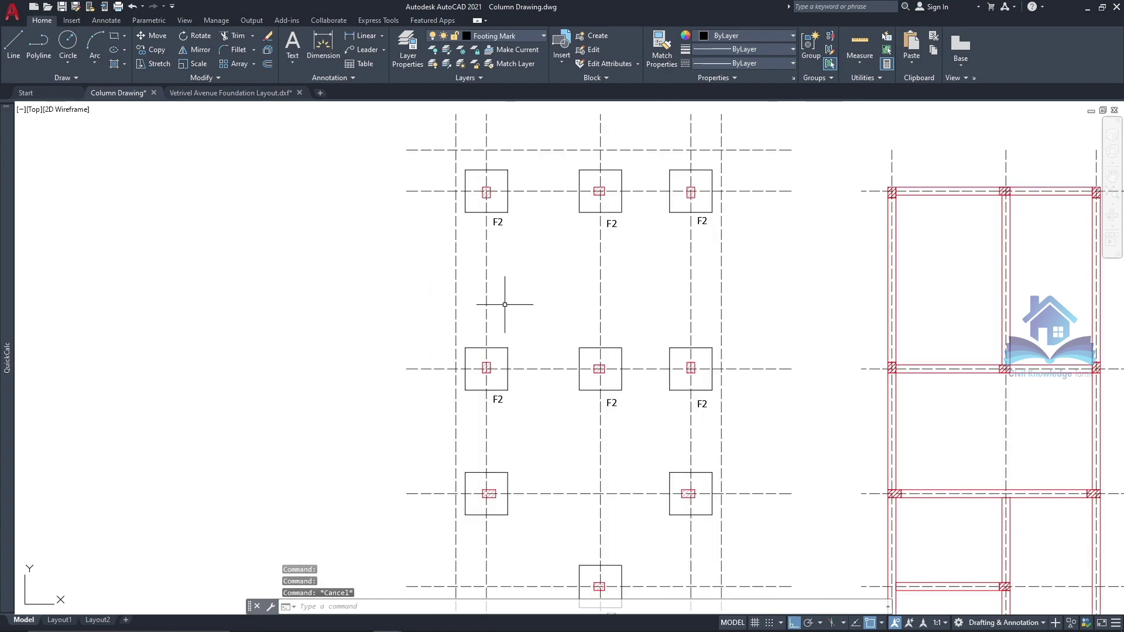
scroll(530, 282, down, 2)
Step: Copy the left footing's F2 label down to the footing in the two-footing row
click(513, 280)
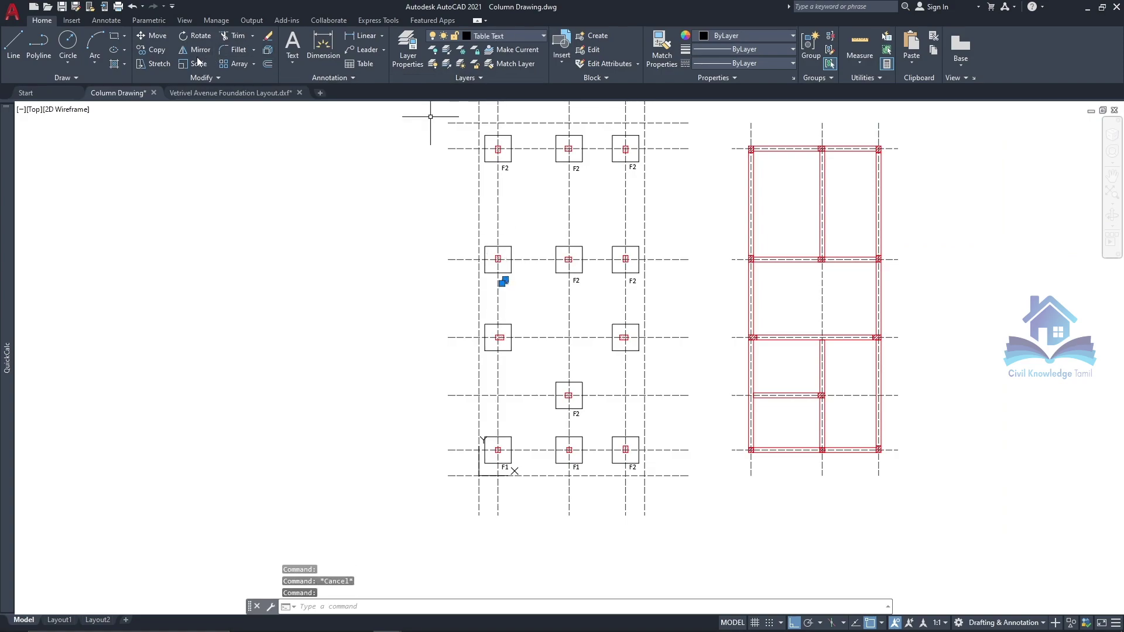
click(151, 50)
click(498, 259)
scroll(499, 269, up, 2)
scroll(497, 269, up, 4)
scroll(508, 405, down, 4)
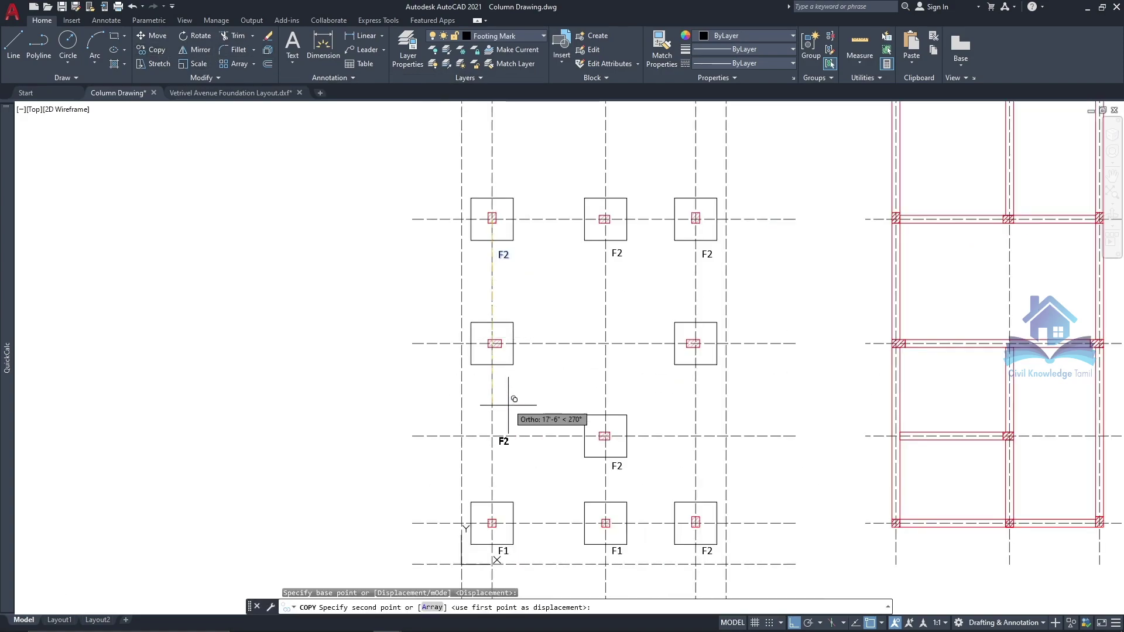
click(508, 405)
key(Escape)
scroll(507, 405, up, 3)
Step: Edit the newly placed label to read F3
click(539, 394)
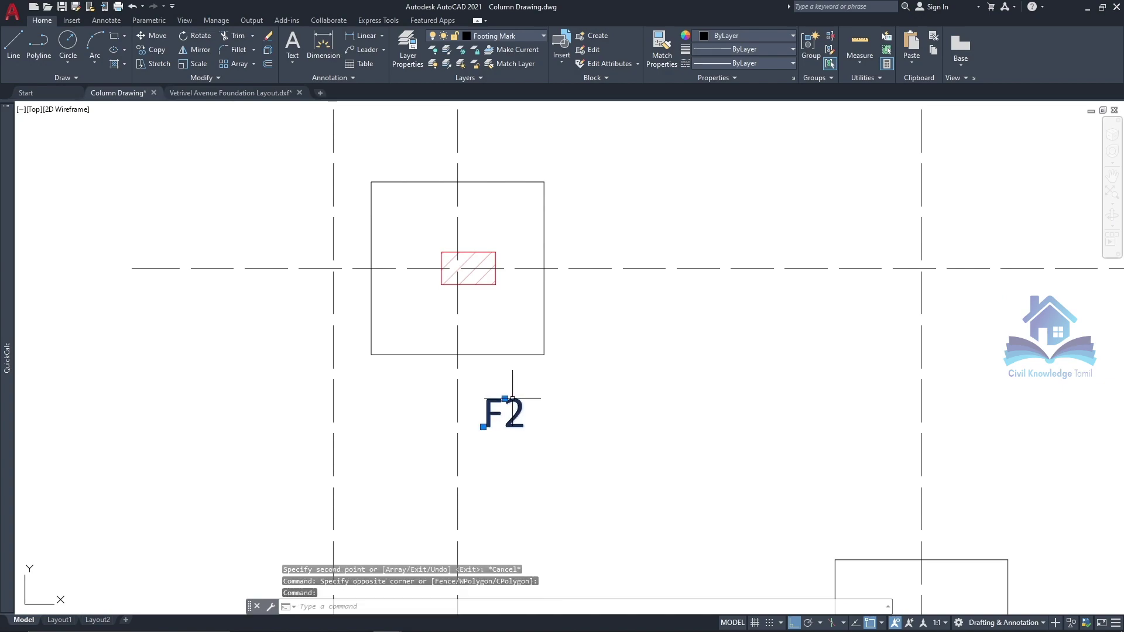
double_click(512, 398)
key(BackSpace)
text(3)
click(564, 388)
scroll(485, 353, down, 4)
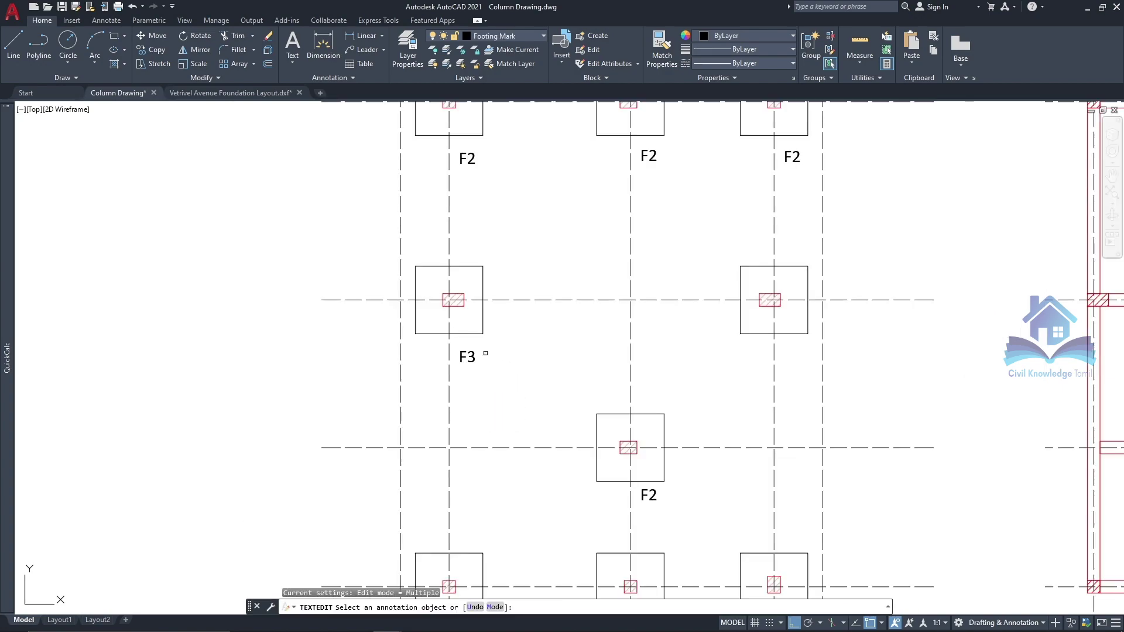
key(Escape)
Step: Copy the F3 label beneath the right footing of the two-footing row
click(485, 352)
click(154, 49)
click(451, 349)
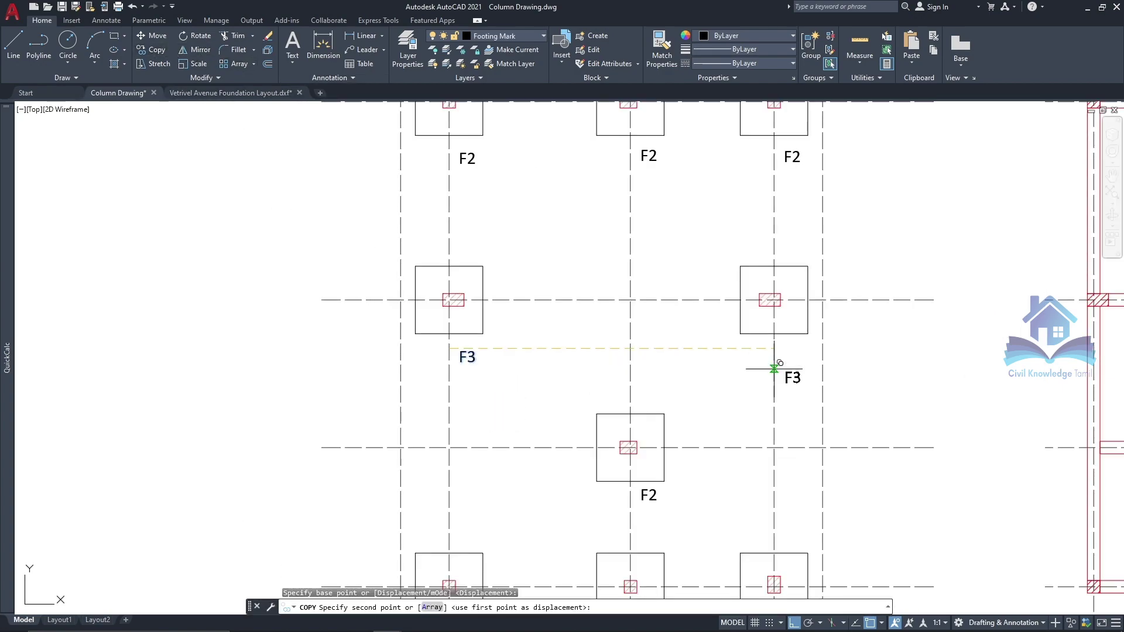
click(779, 348)
key(Escape)
scroll(672, 287, down, 3)
key(Escape)
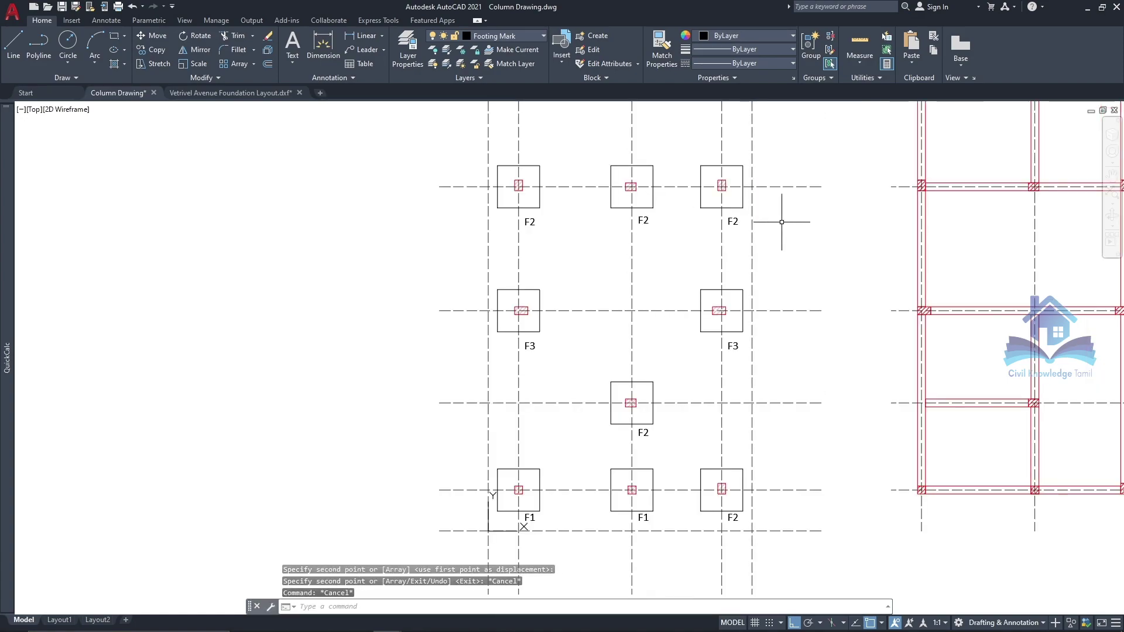
scroll(591, 176, down, 5)
scroll(611, 380, up, 3)
scroll(611, 380, up, 3)
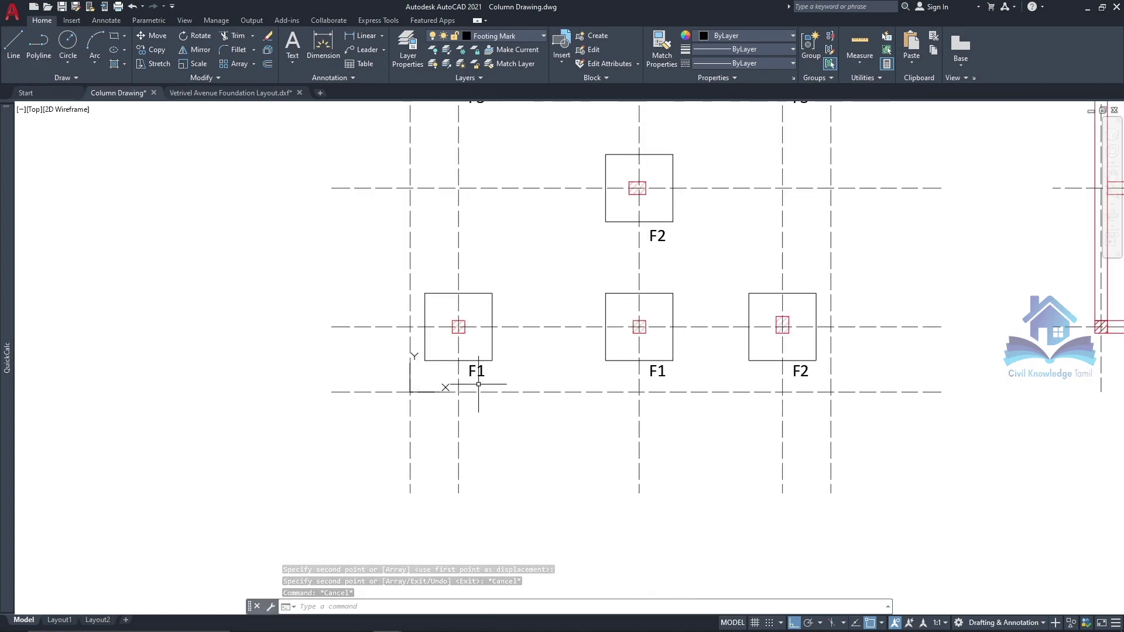
Step: Copy the bottom-left F1 label to the left of the grid and open it for editing
click(474, 371)
click(259, 140)
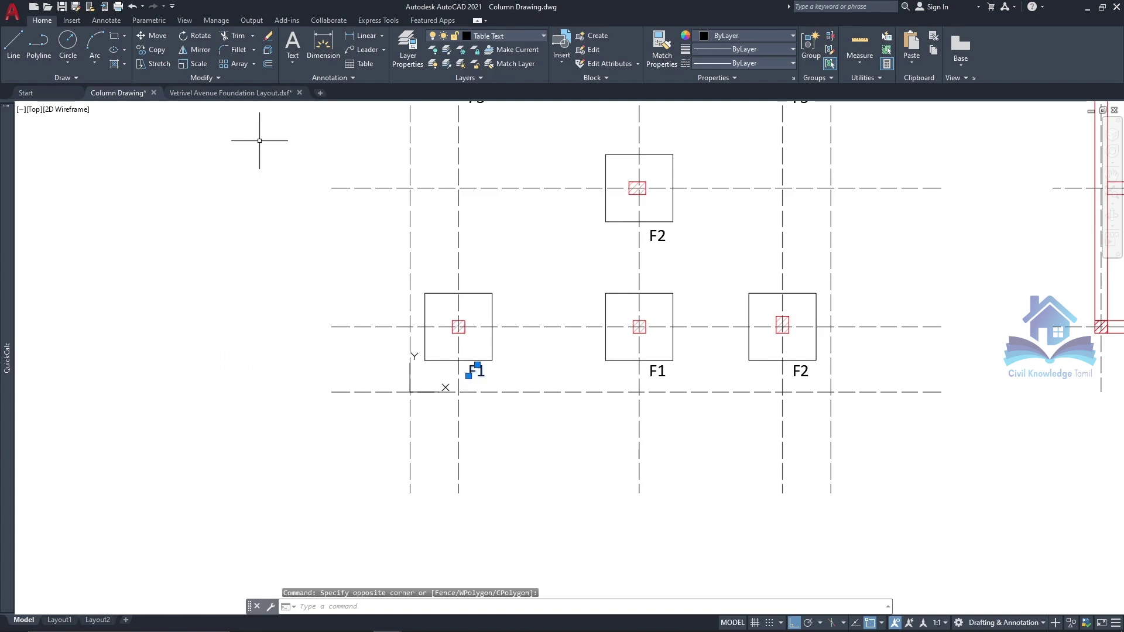
click(159, 51)
click(472, 363)
click(311, 363)
key(Escape)
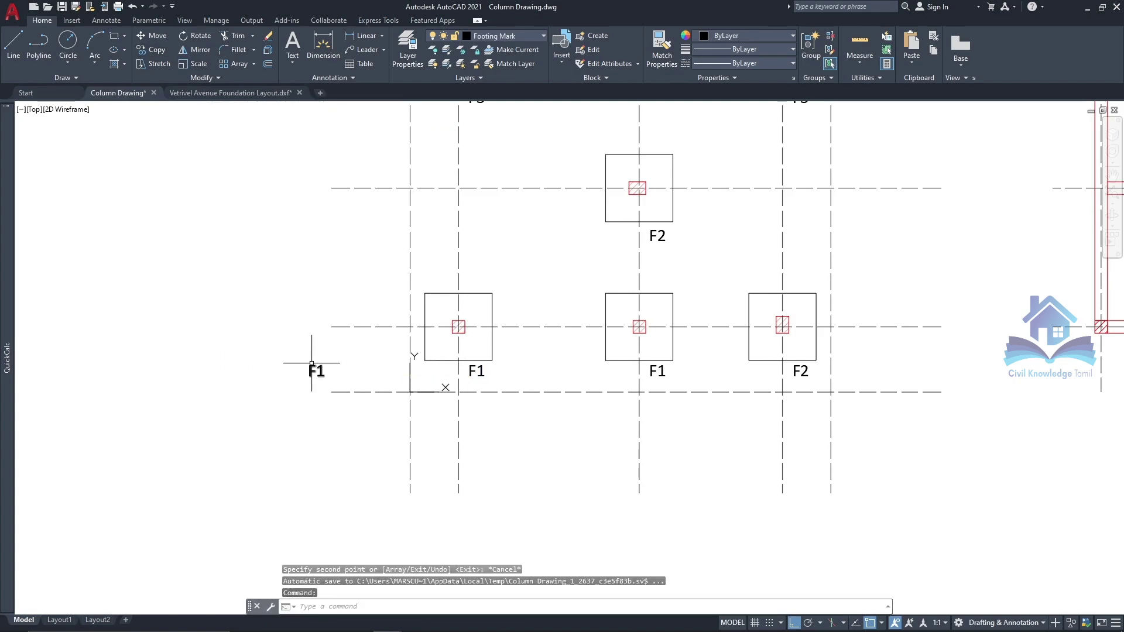
click(312, 362)
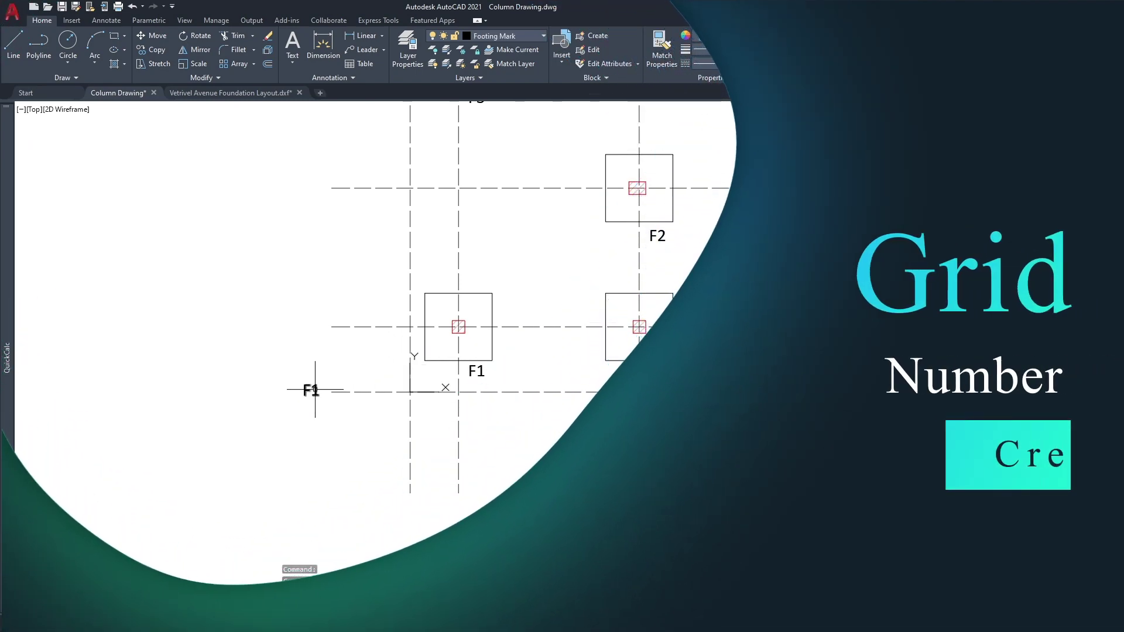
double_click(312, 392)
click(311, 392)
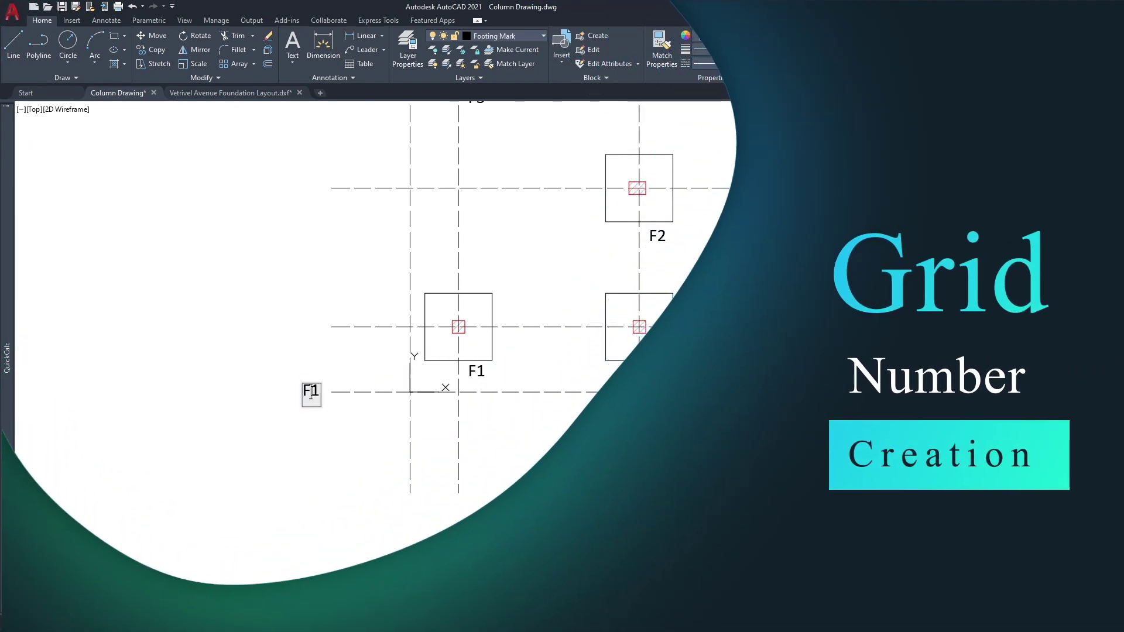
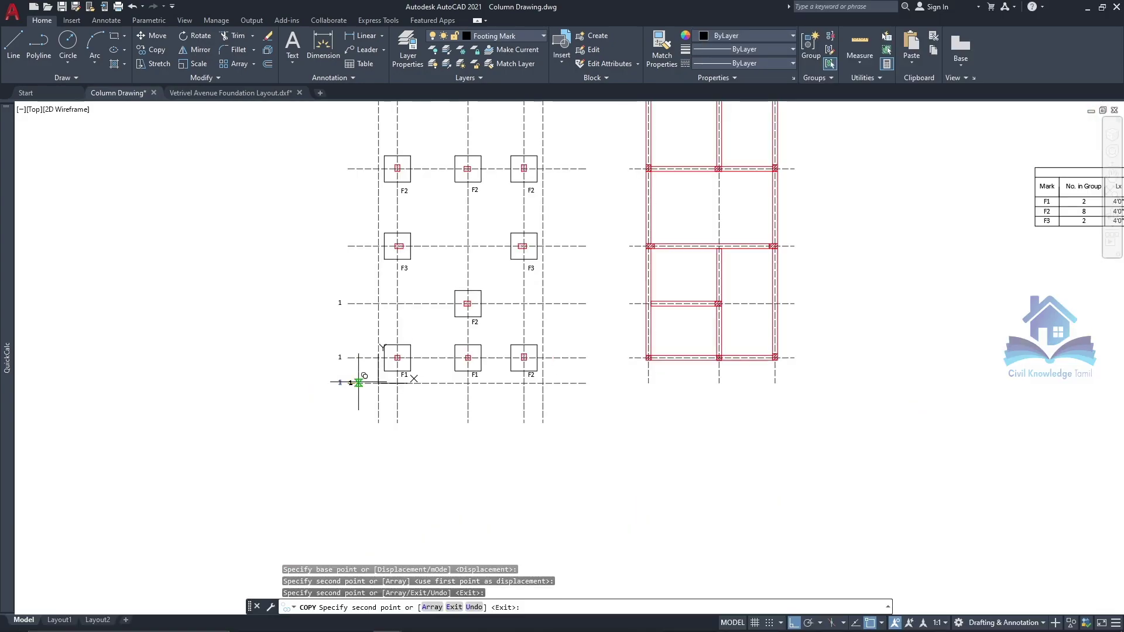
Step: Copy the grid line and '1' label to the remaining footing rows, up to the top row
click(348, 246)
click(349, 169)
scroll(348, 176, down, 3)
scroll(358, 190, up, 3)
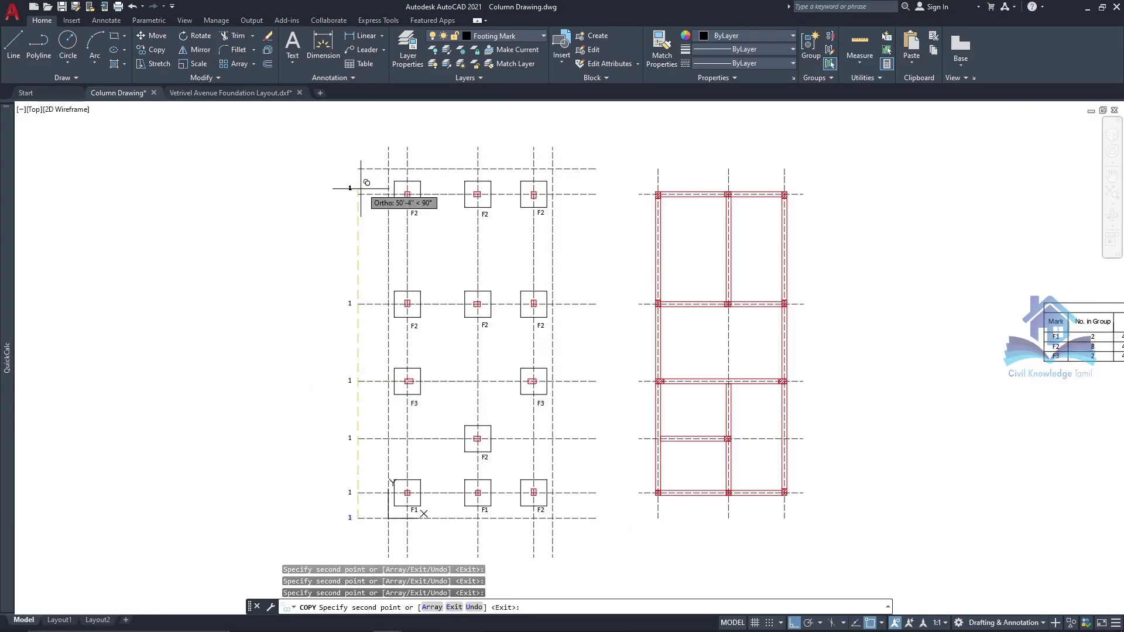
key(Escape)
scroll(371, 176, down, 2)
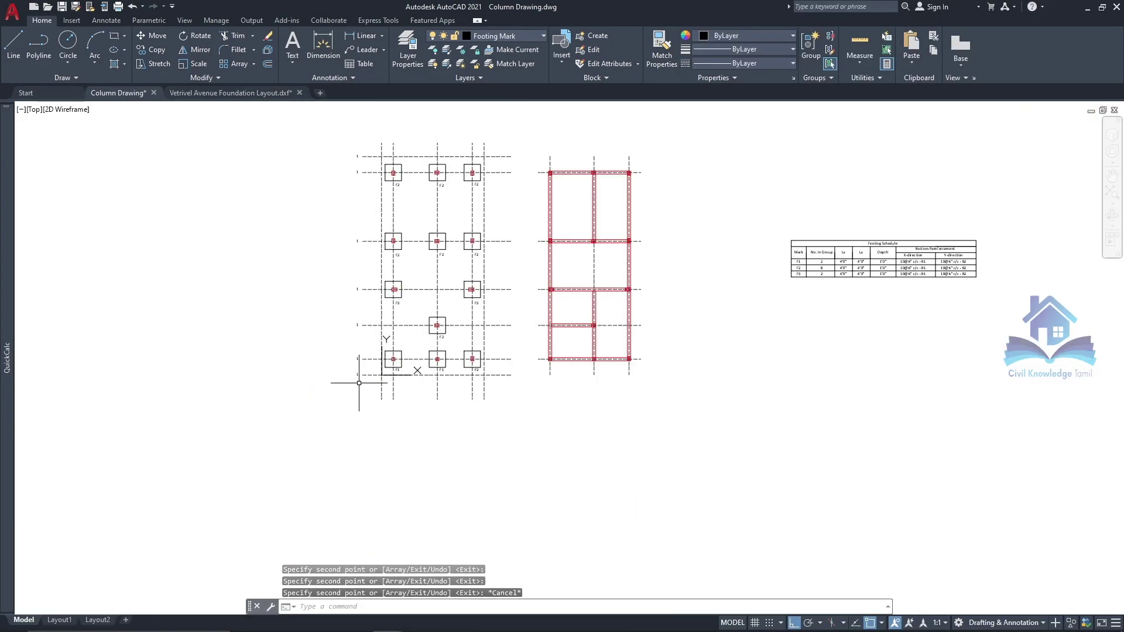
Step: Renumber the row labels with TCOUNT, sorted by Y, starting at 7, increment -1, overwriting
click(366, 383)
click(311, 125)
scroll(370, 136, up, 2)
text(TCO)
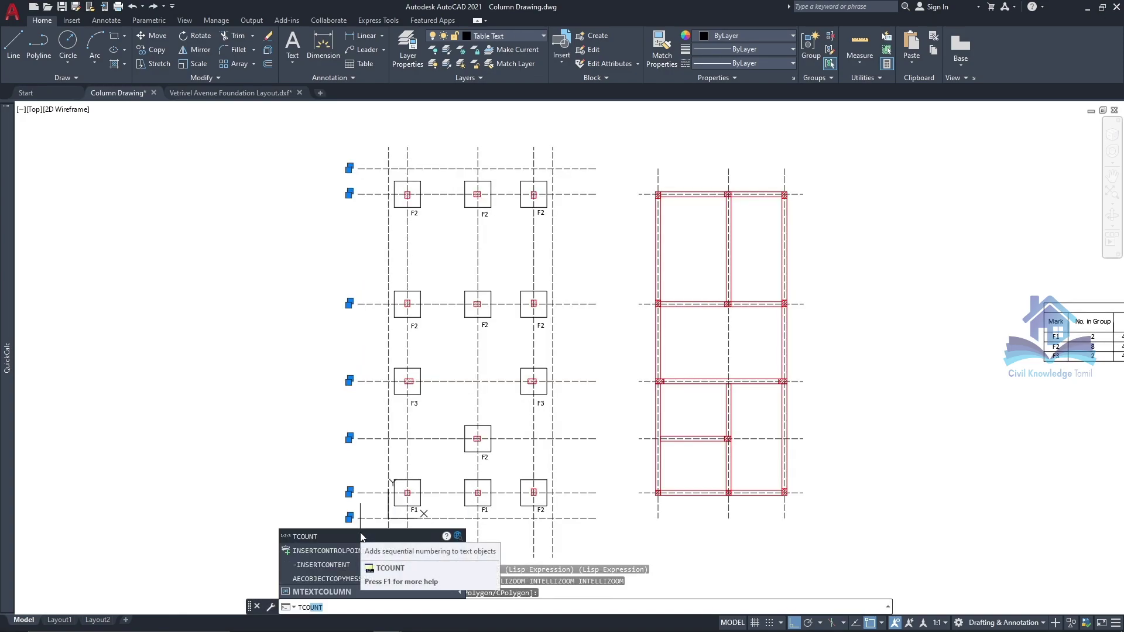
click(361, 537)
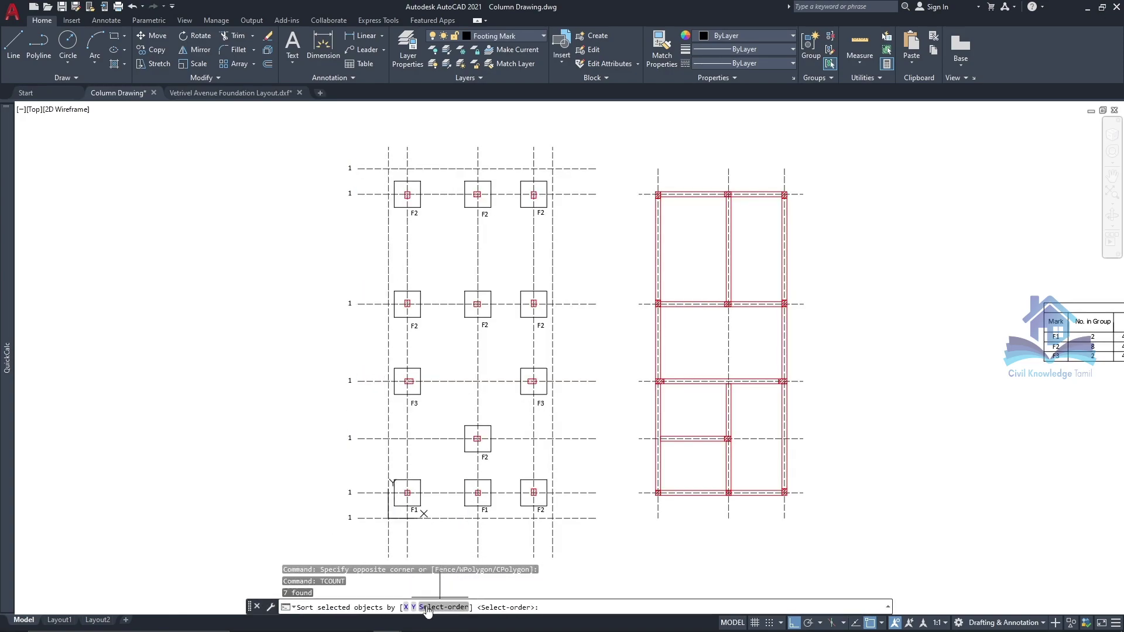
click(414, 607)
text(7,-1)
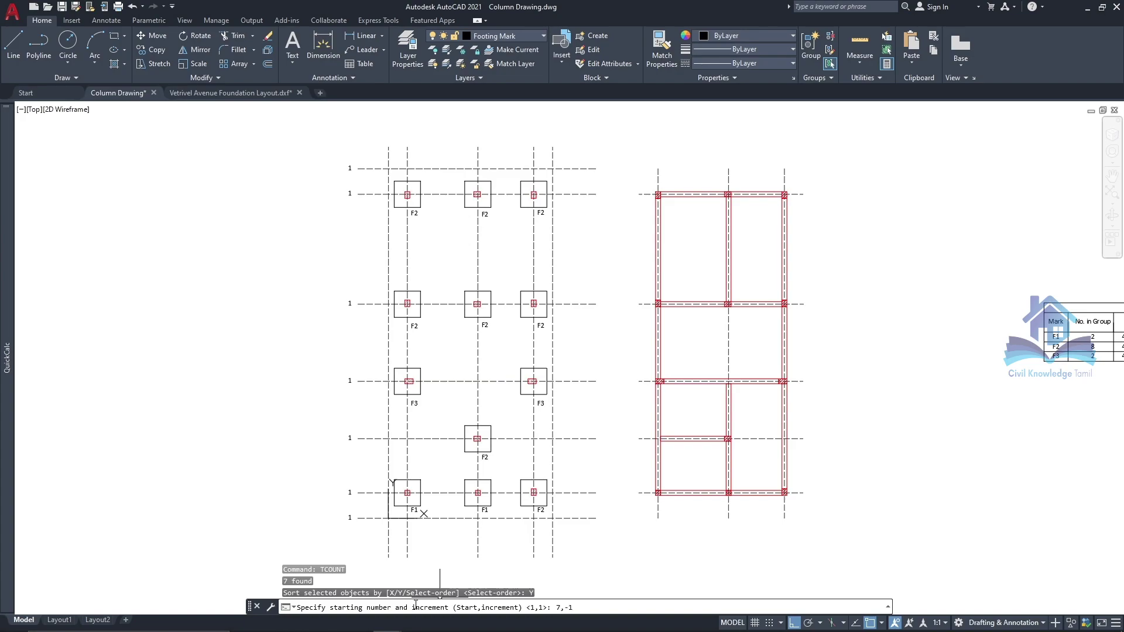
key(Return)
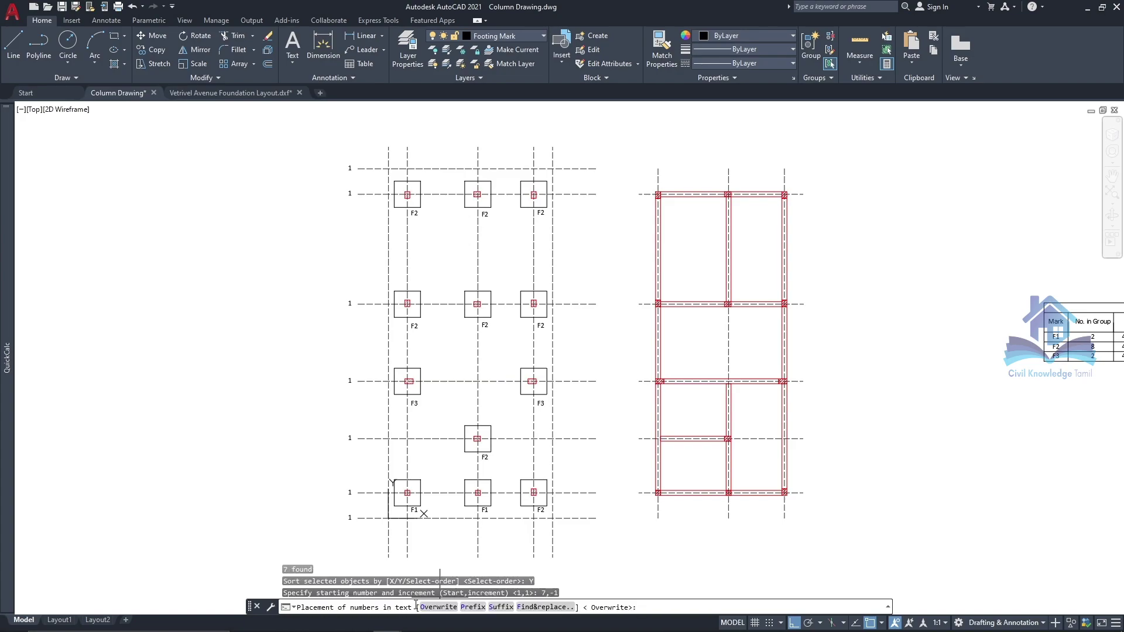
key(Return)
scroll(452, 376, up, 1)
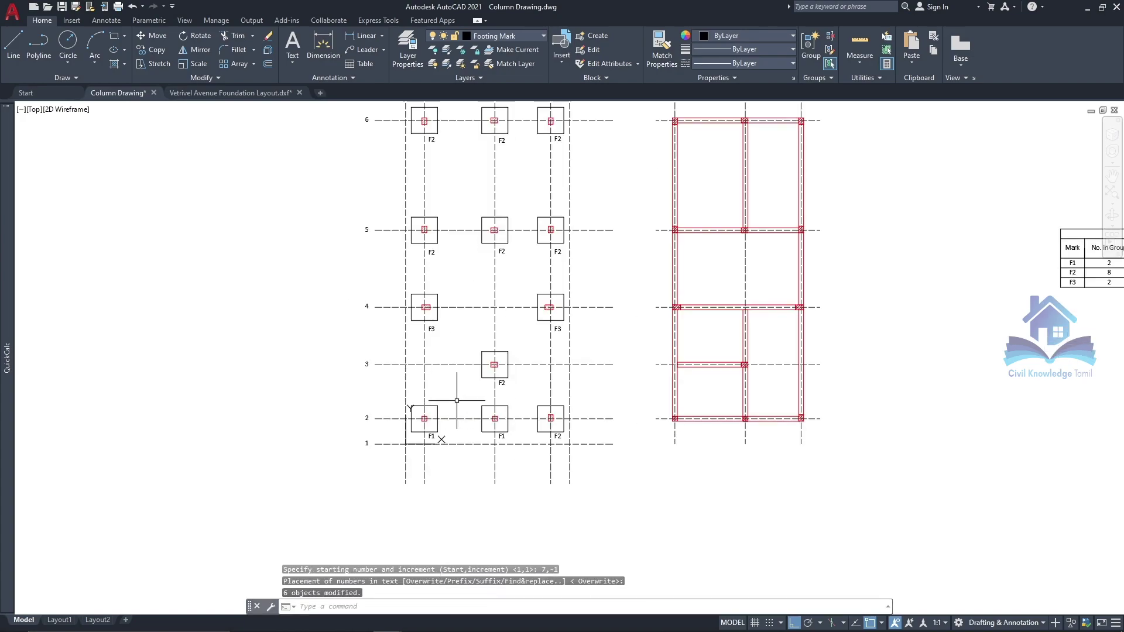
scroll(427, 452, down, 3)
scroll(376, 251, up, 2)
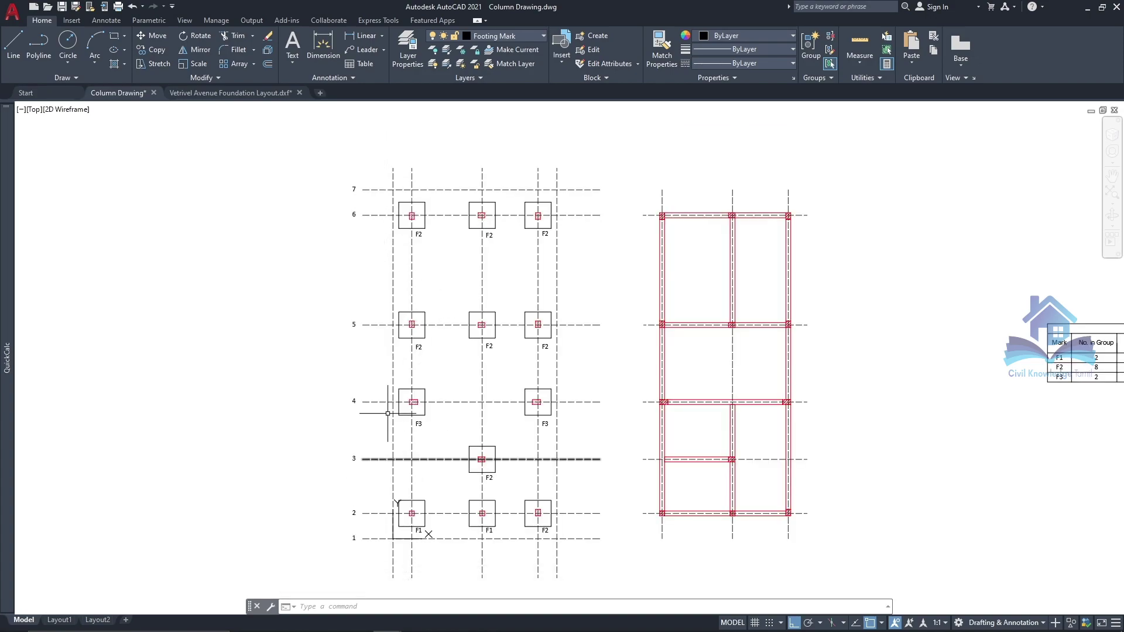
scroll(376, 517, up, 4)
Step: Copy the '1' label above the first column line and change it to A
click(328, 400)
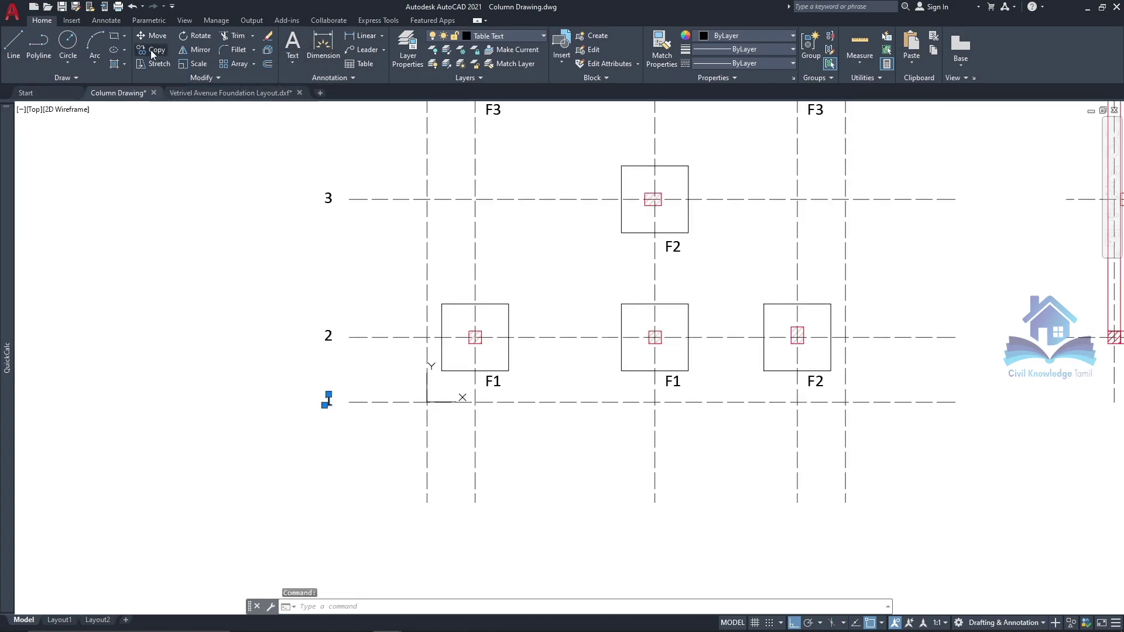
click(152, 54)
click(329, 402)
scroll(375, 451, down, 3)
scroll(380, 239, up, 3)
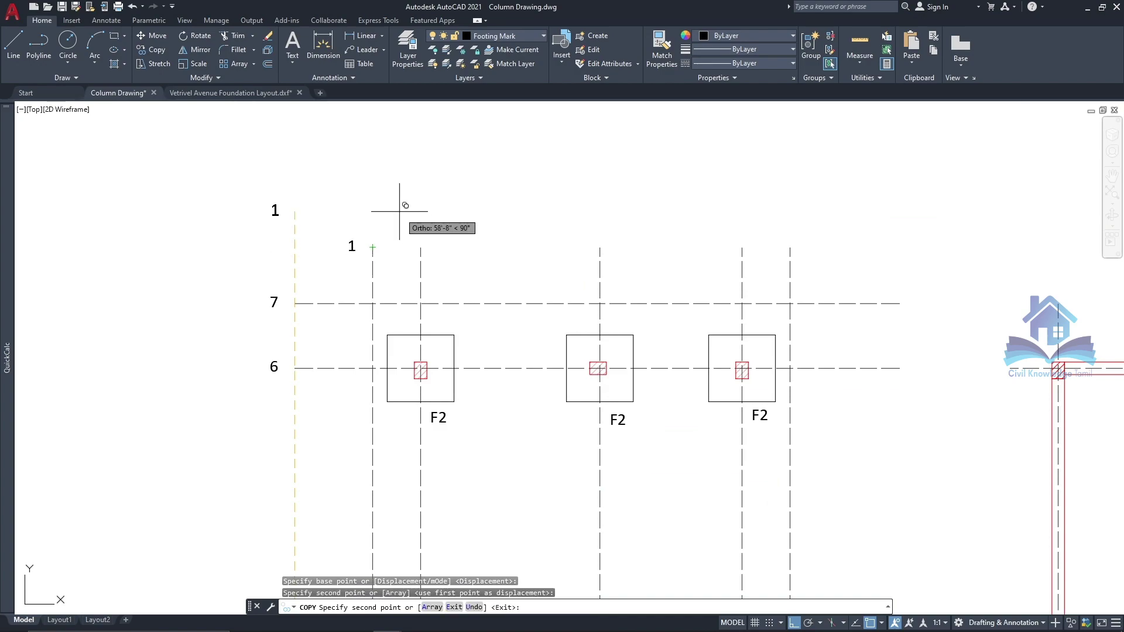
key(Escape)
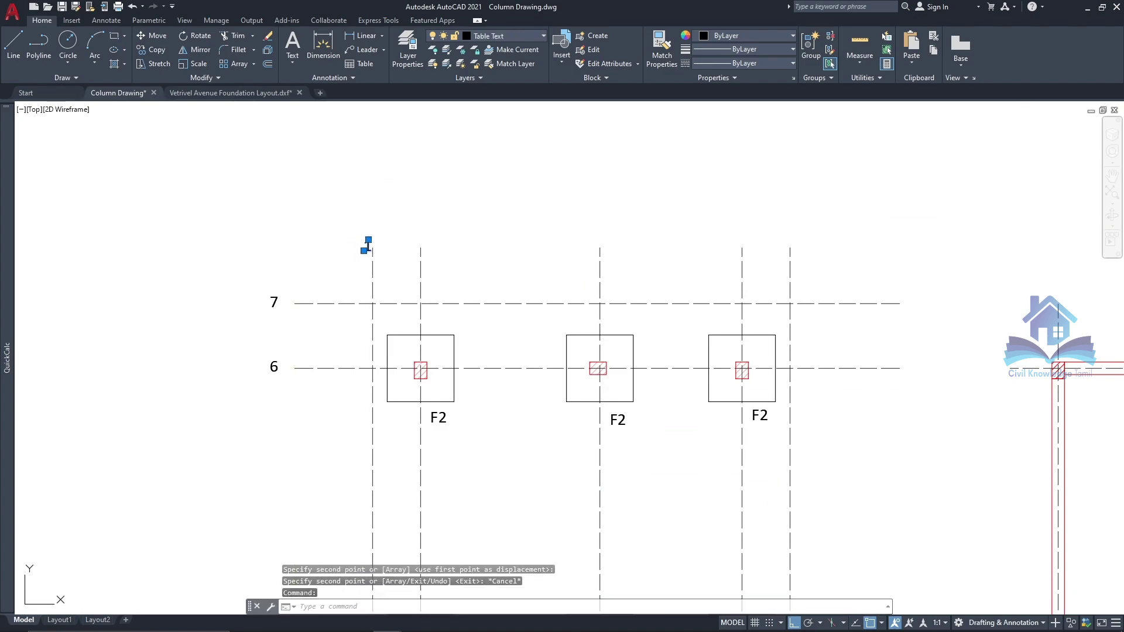
key(Escape)
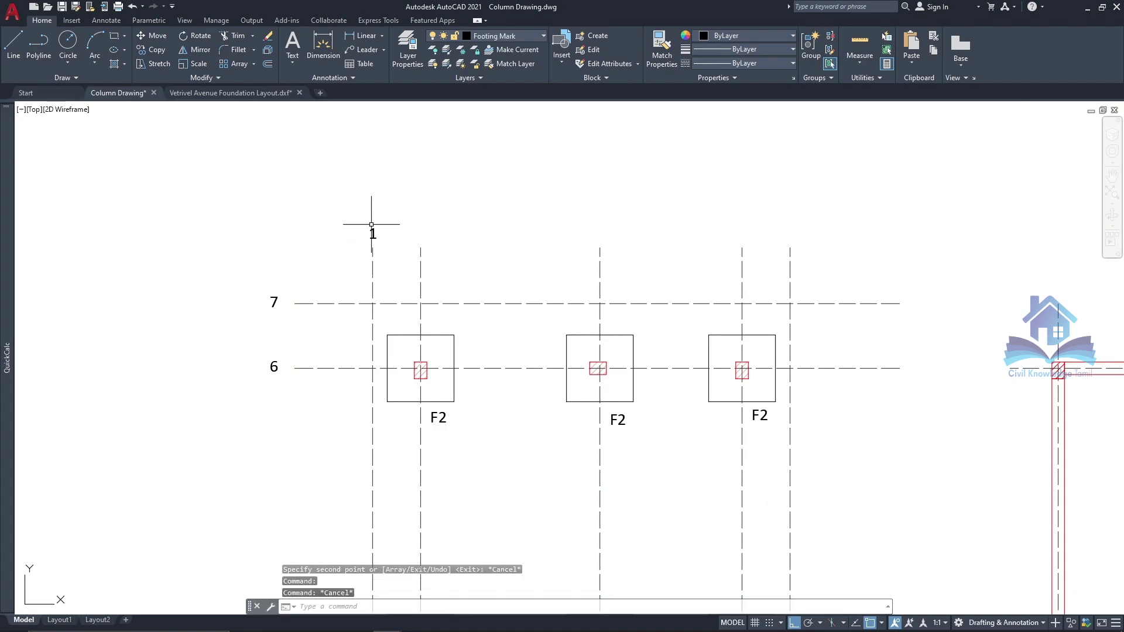
key(Escape)
double_click(375, 234)
text(A)
key(Escape)
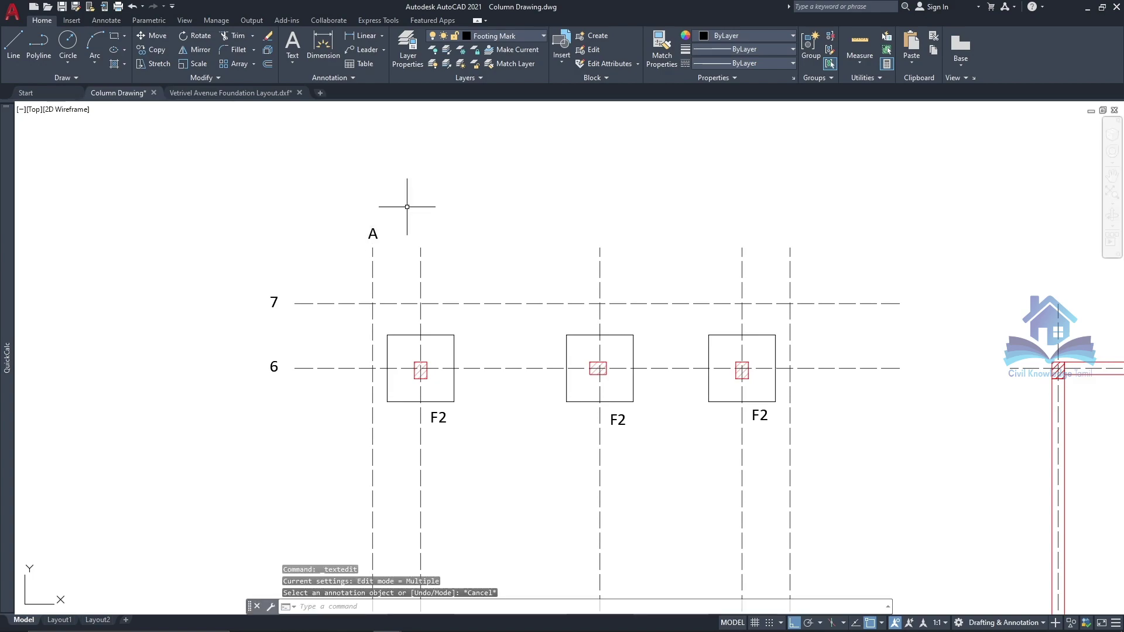
Step: Copy the A label over each of the other column lines
click(373, 234)
click(157, 49)
click(372, 247)
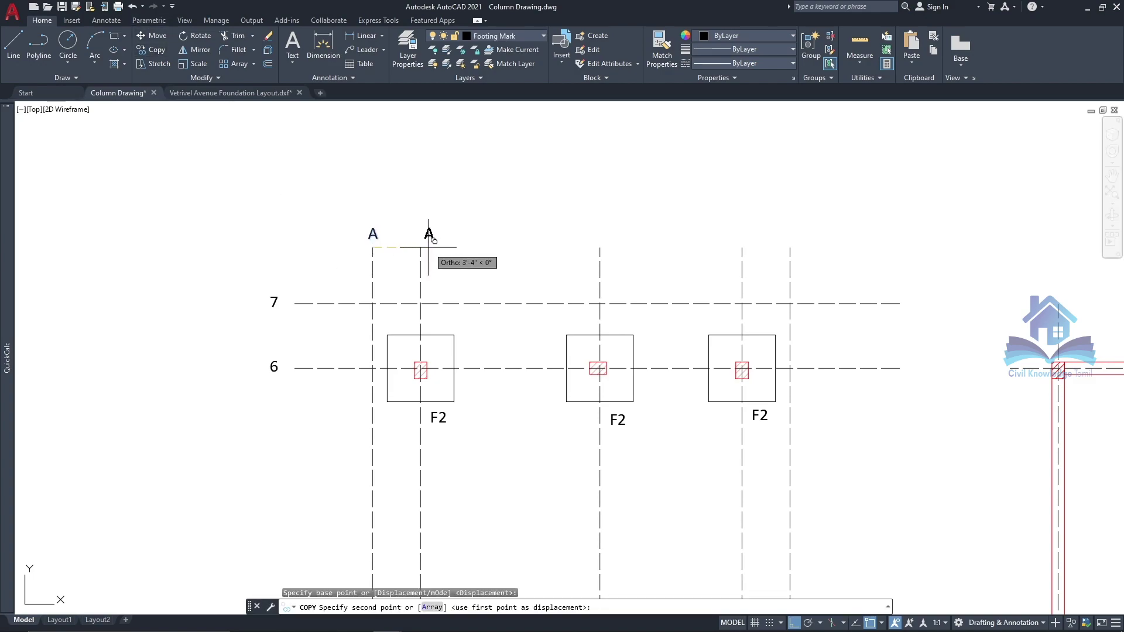
click(420, 246)
click(599, 247)
click(790, 247)
key(Return)
scroll(644, 205, down, 3)
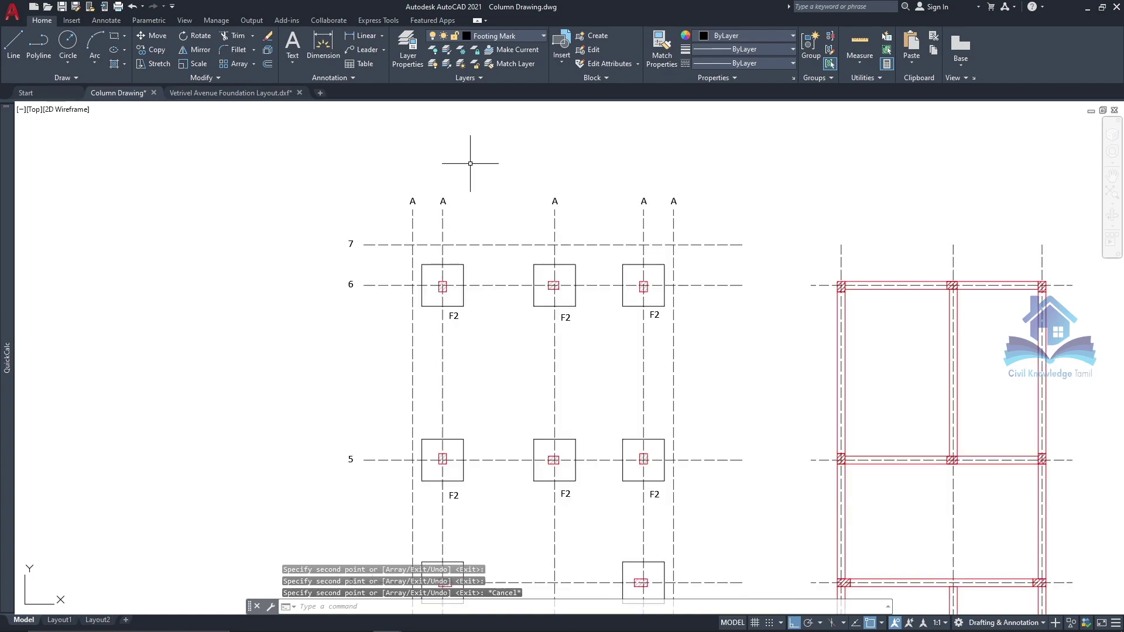
Step: Relabel the second and third column copies as B and C
key(ctrl+z)
click(449, 201)
double_click(448, 201)
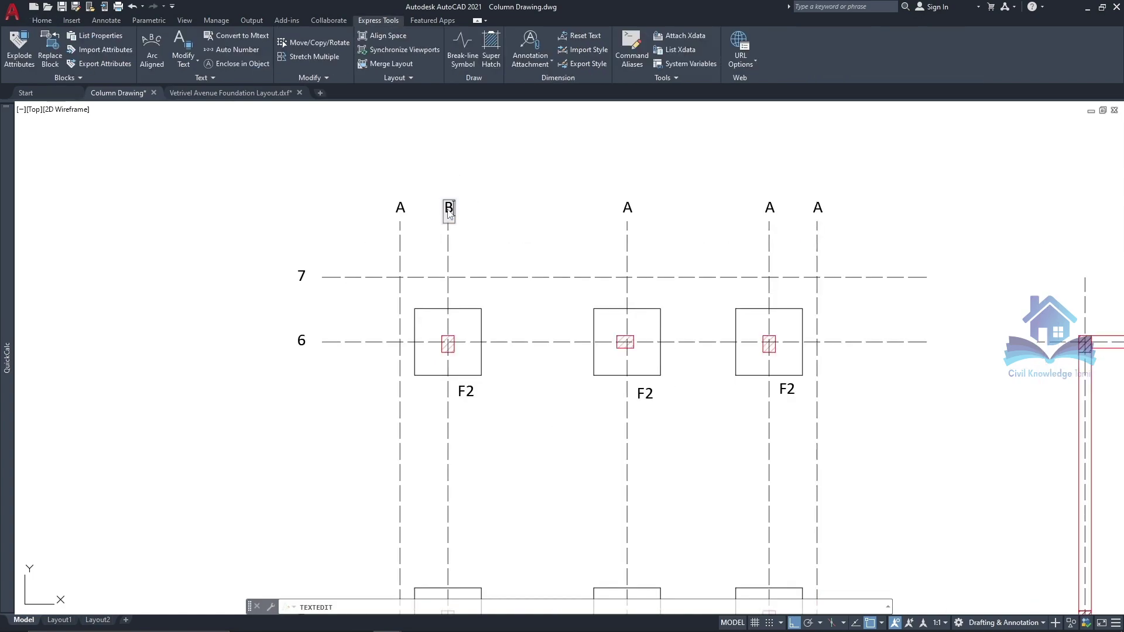
text(B)
key(Return)
click(628, 208)
text(C)
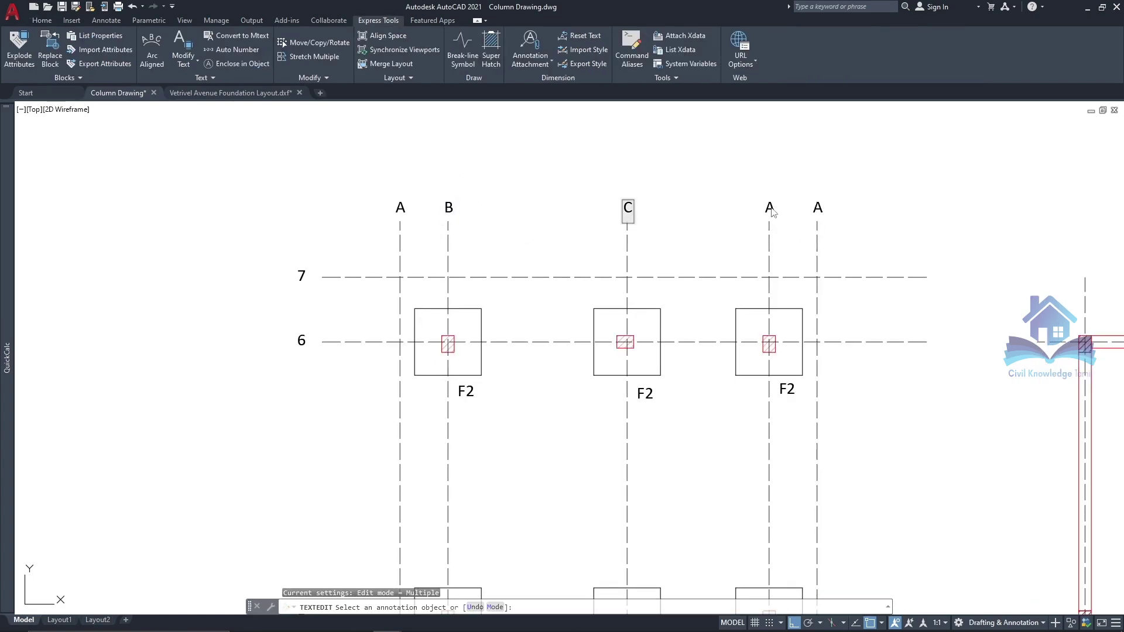
key(Return)
Step: Relabel the last two column copies as D and E
click(770, 208)
text(D)
key(Return)
click(818, 208)
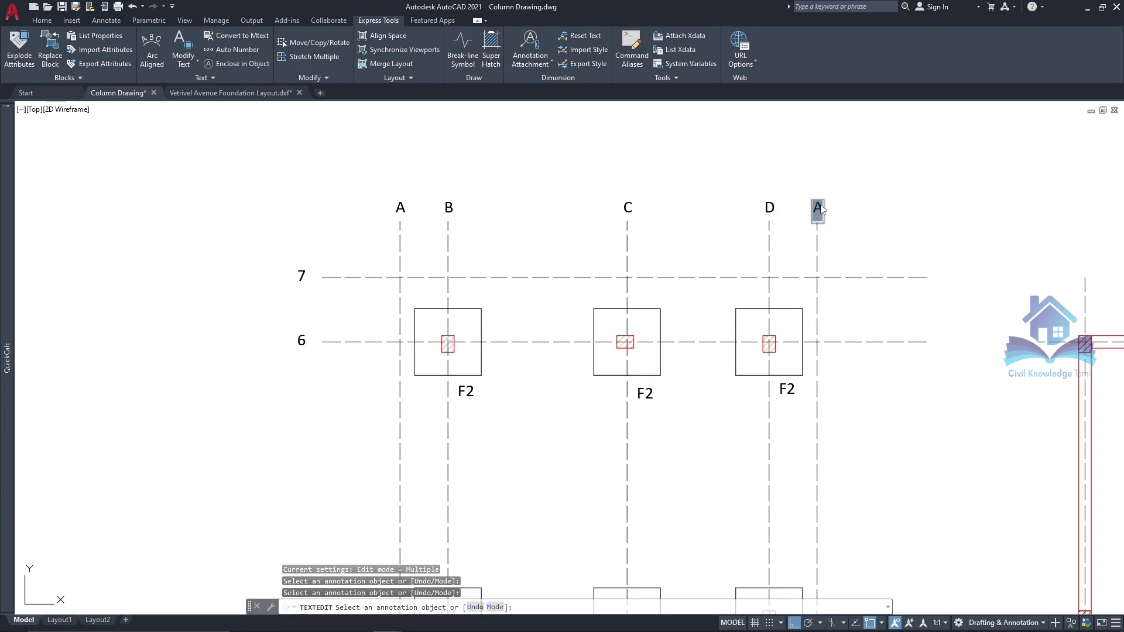
text(E)
key(Return)
key(Escape)
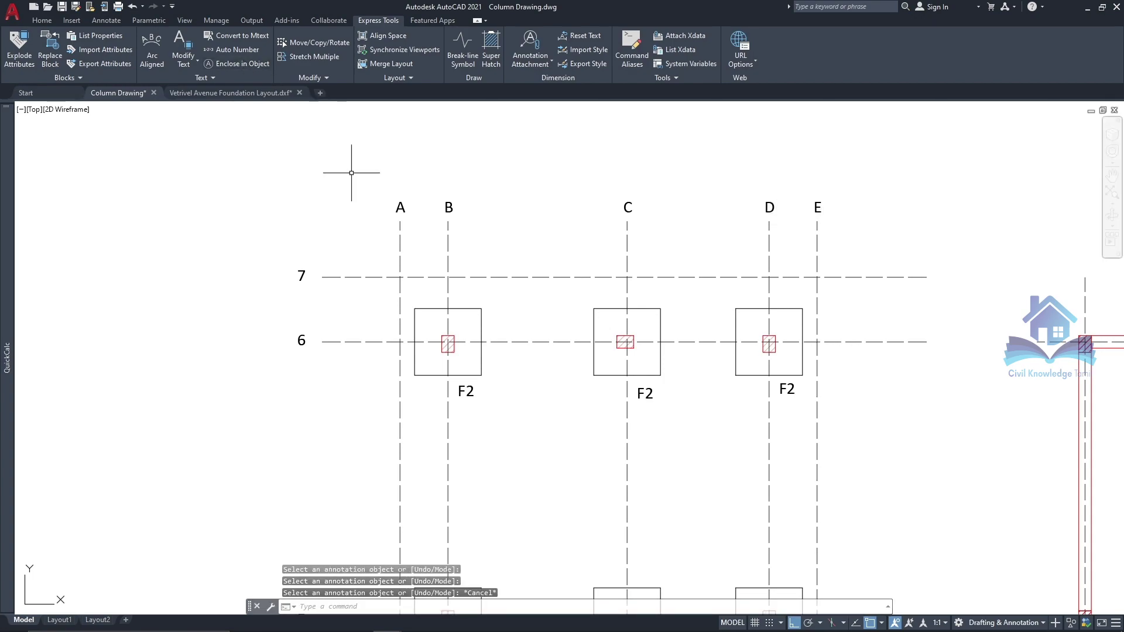
click(351, 173)
Step: Enclose the A–E column letters in variable circles with offset factor 1
click(892, 206)
click(237, 63)
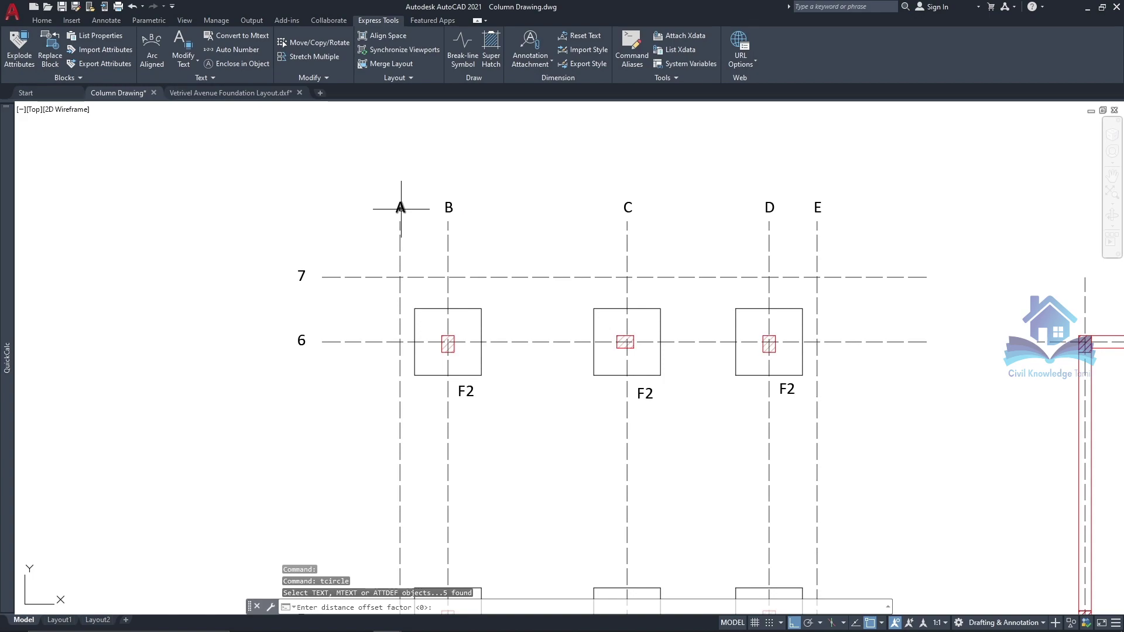
text(1)
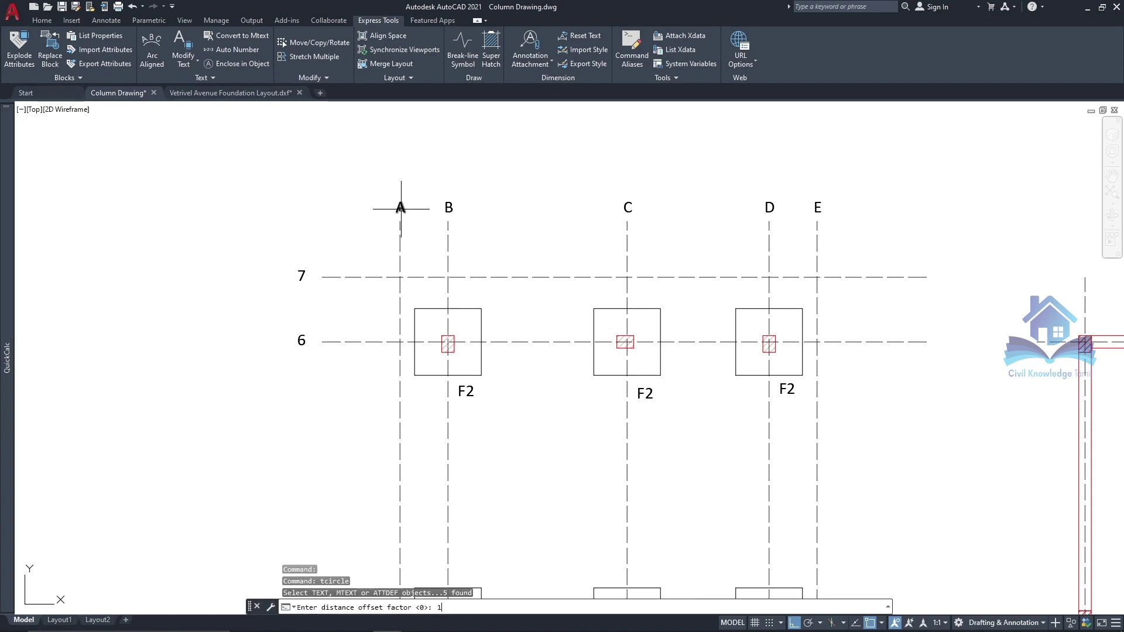
key(Return)
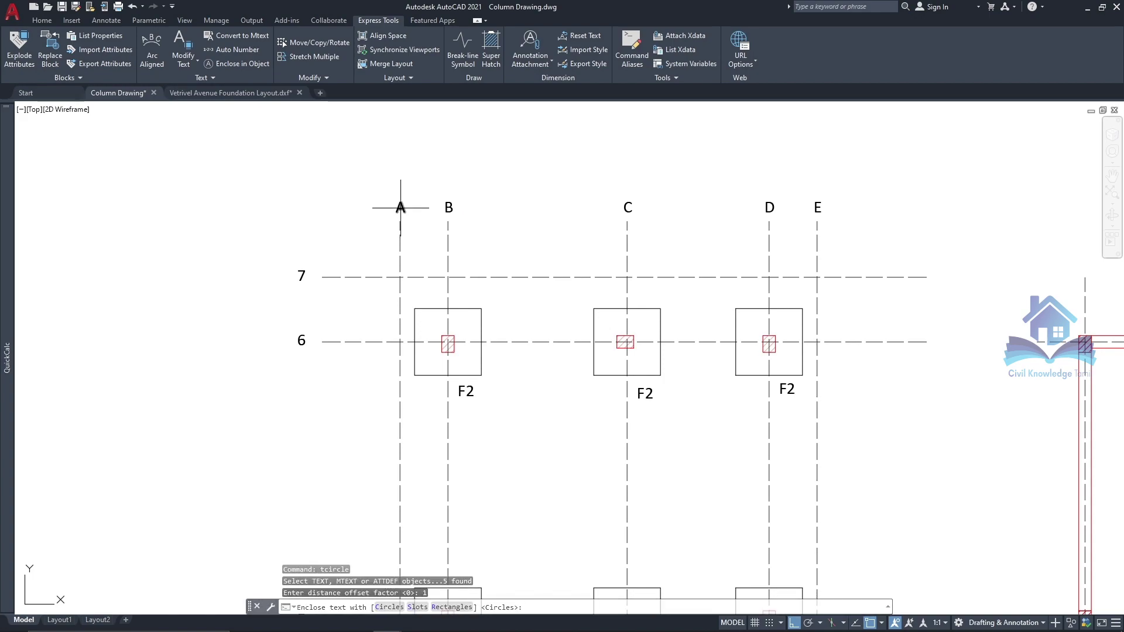
key(Return)
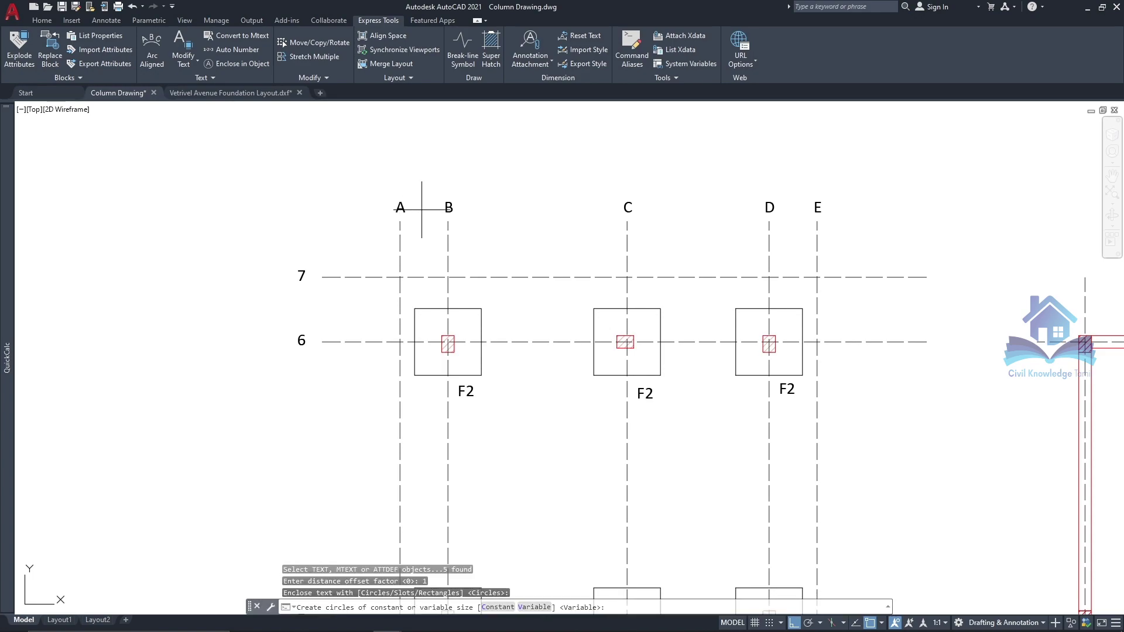
key(Return)
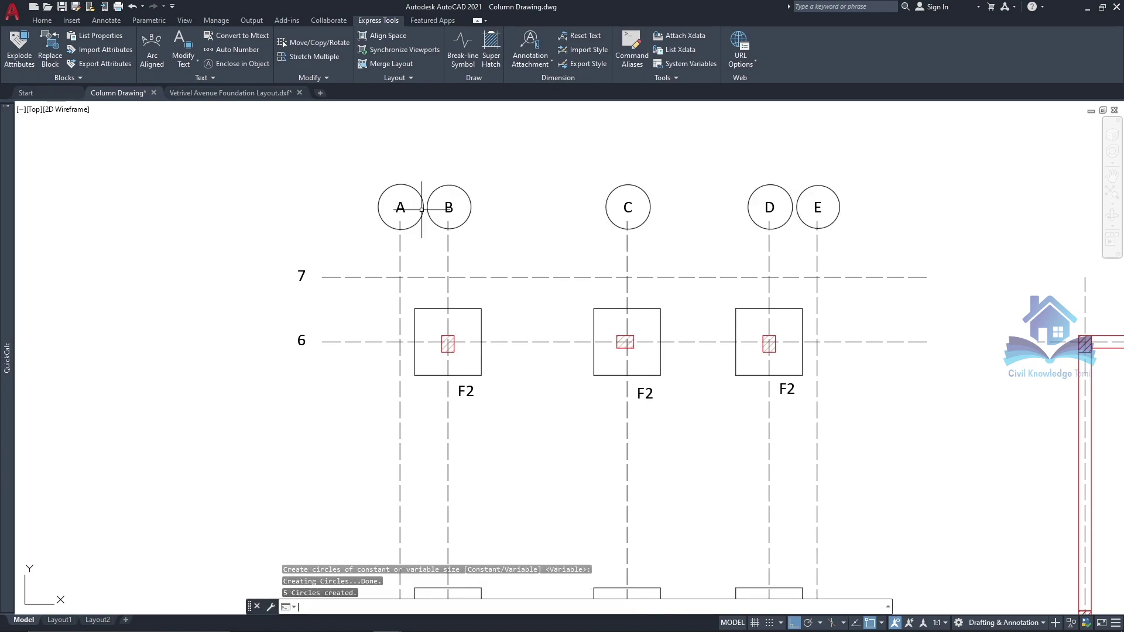
Step: Enclose the seven row number labels in circles with the same settings
scroll(575, 176, down, 2)
scroll(575, 177, up, 2)
scroll(527, 176, down, 2)
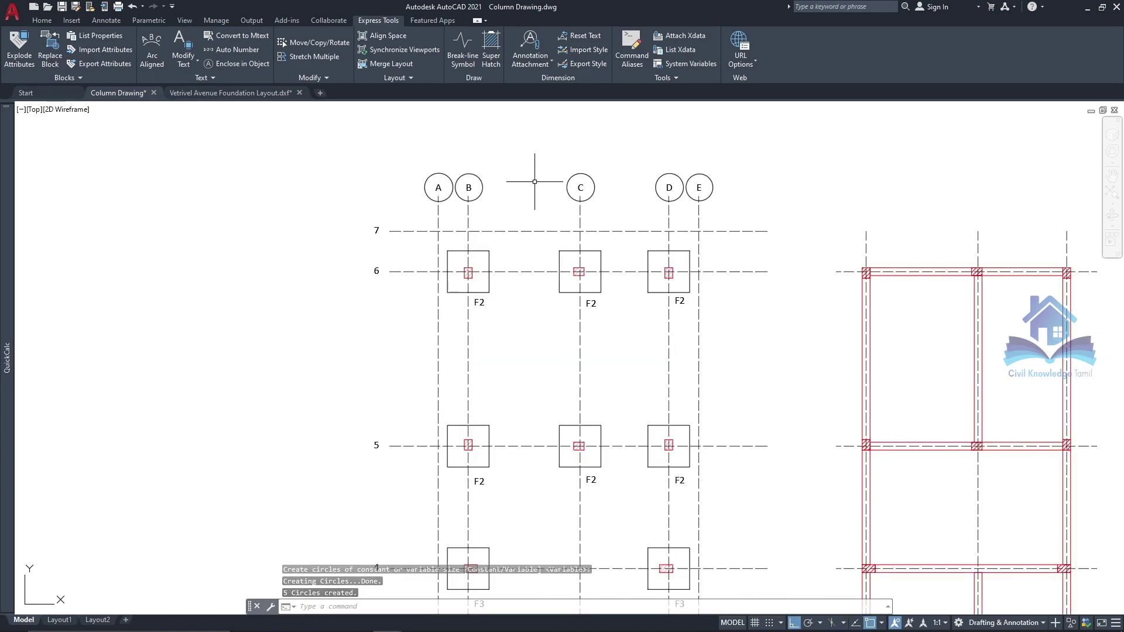
scroll(484, 201, up, 2)
scroll(525, 145, down, 2)
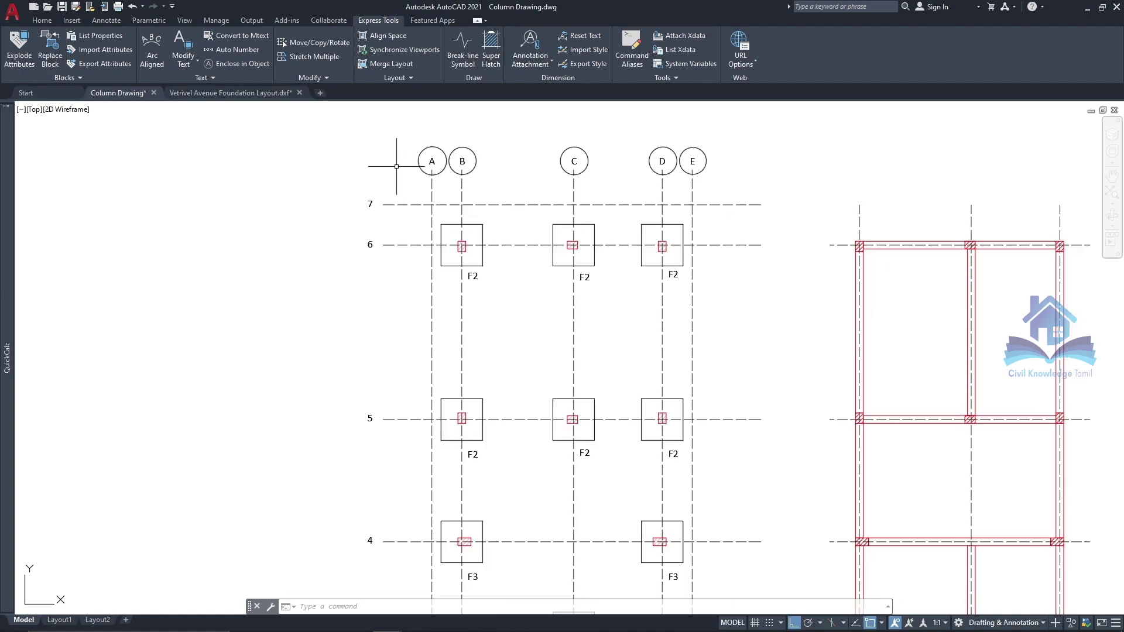
scroll(396, 167, down, 3)
drag(385, 404, 344, 158)
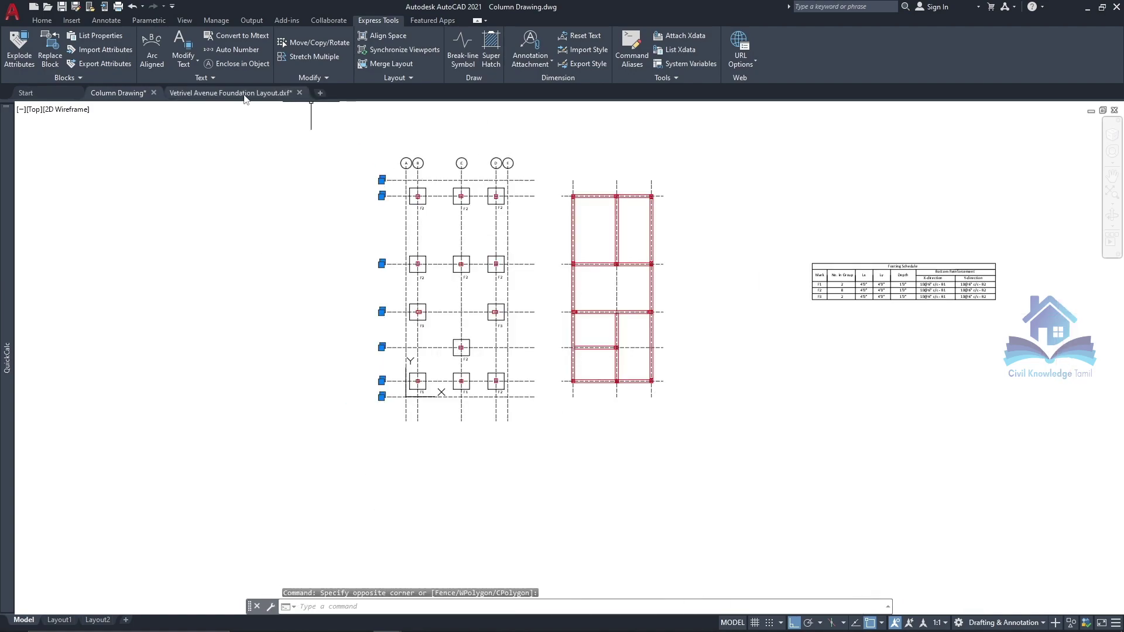
click(240, 63)
key(Return)
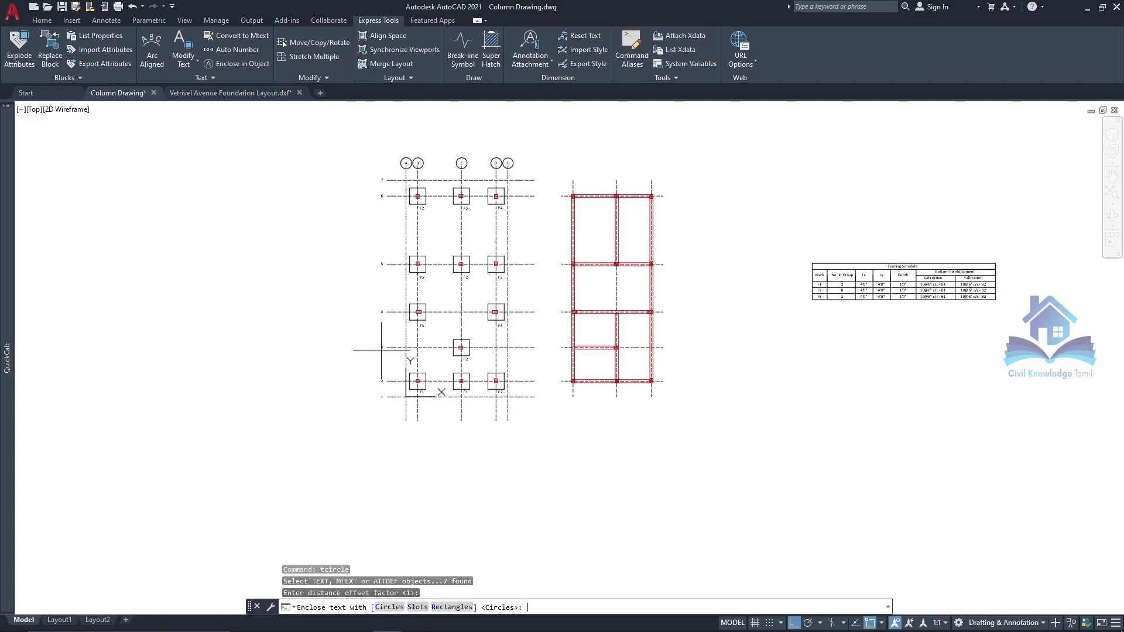
key(Return)
key(Return)
scroll(397, 177, up, 5)
Step: Start TRIM and cut the grid line inside bubble 2
text(tr)
key(Return)
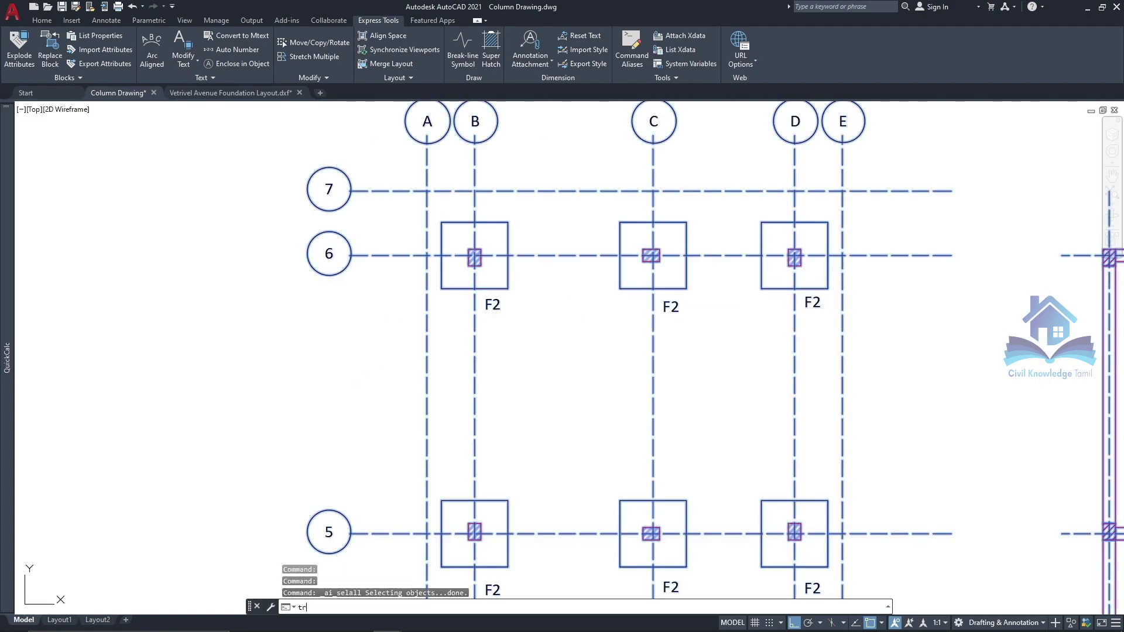
scroll(338, 191, up, 6)
scroll(388, 398, down, 5)
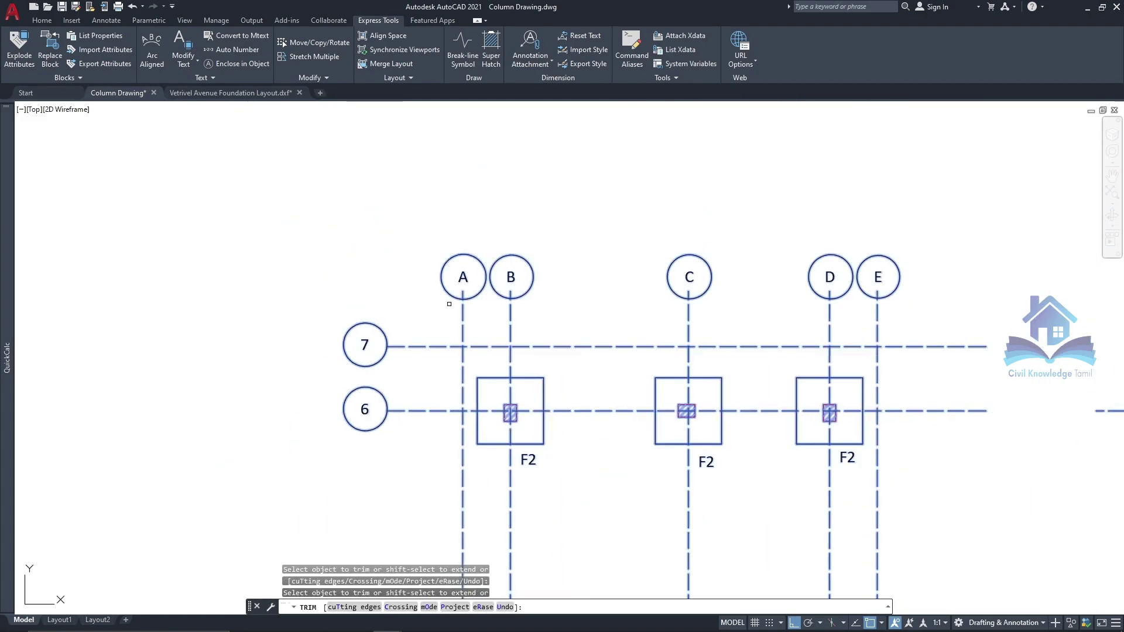
scroll(456, 293, up, 4)
scroll(410, 287, down, 2)
scroll(870, 290, up, 2)
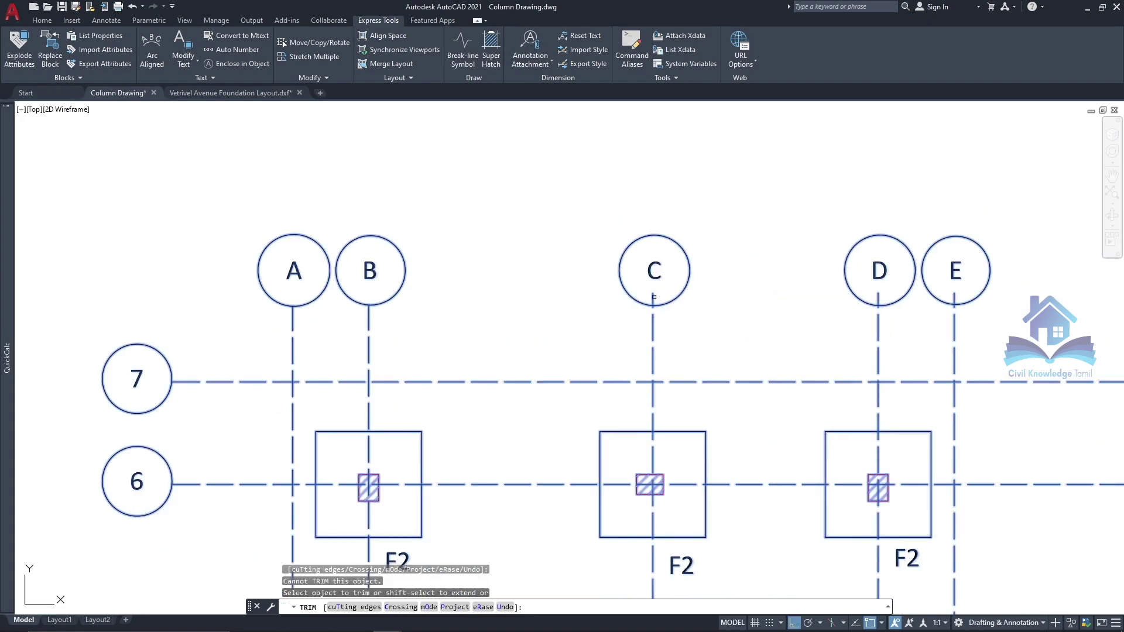
scroll(643, 187, down, 3)
scroll(643, 187, down, 3)
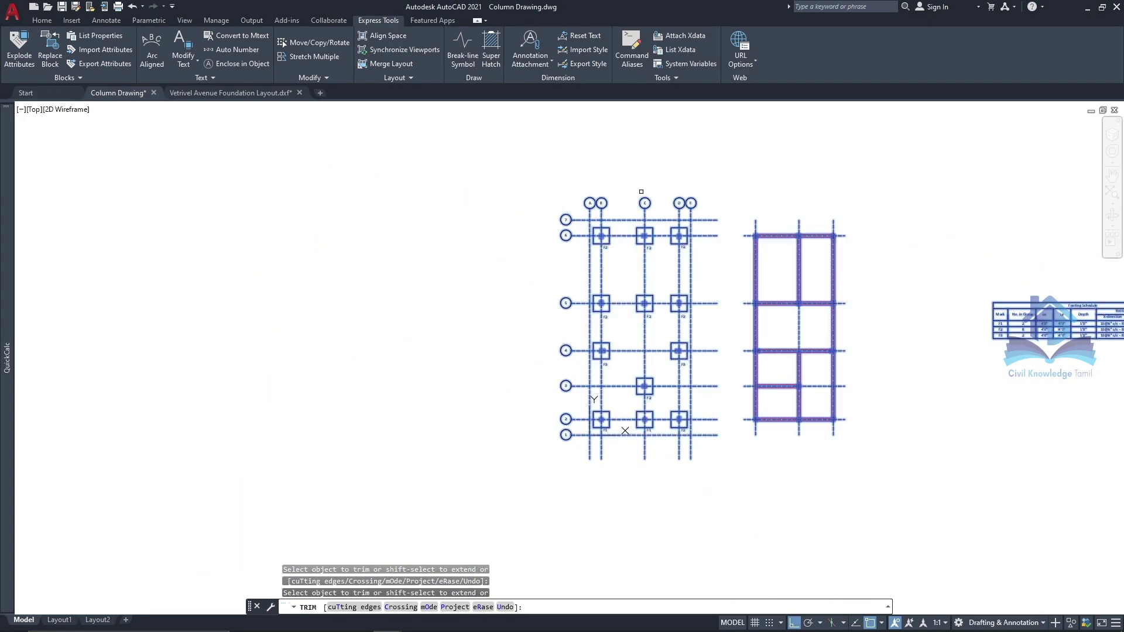
click(643, 189)
Step: Trim the grid line inside bubble 1 and end the trim command
scroll(544, 416, up, 4)
scroll(533, 420, up, 3)
click(517, 314)
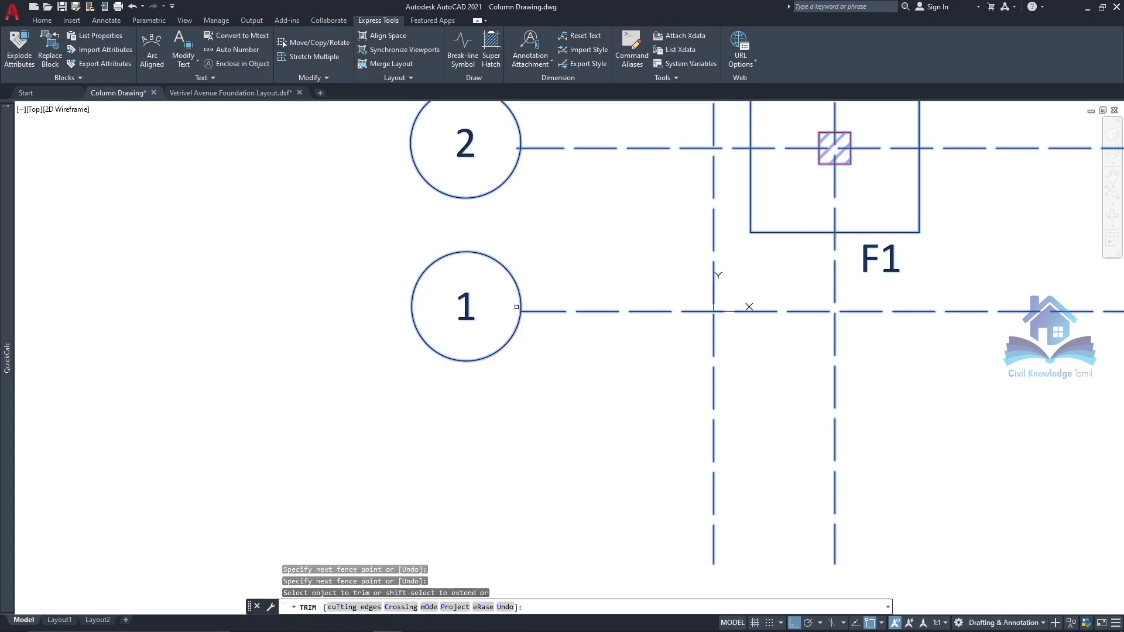
scroll(488, 362, down, 4)
scroll(506, 174, up, 6)
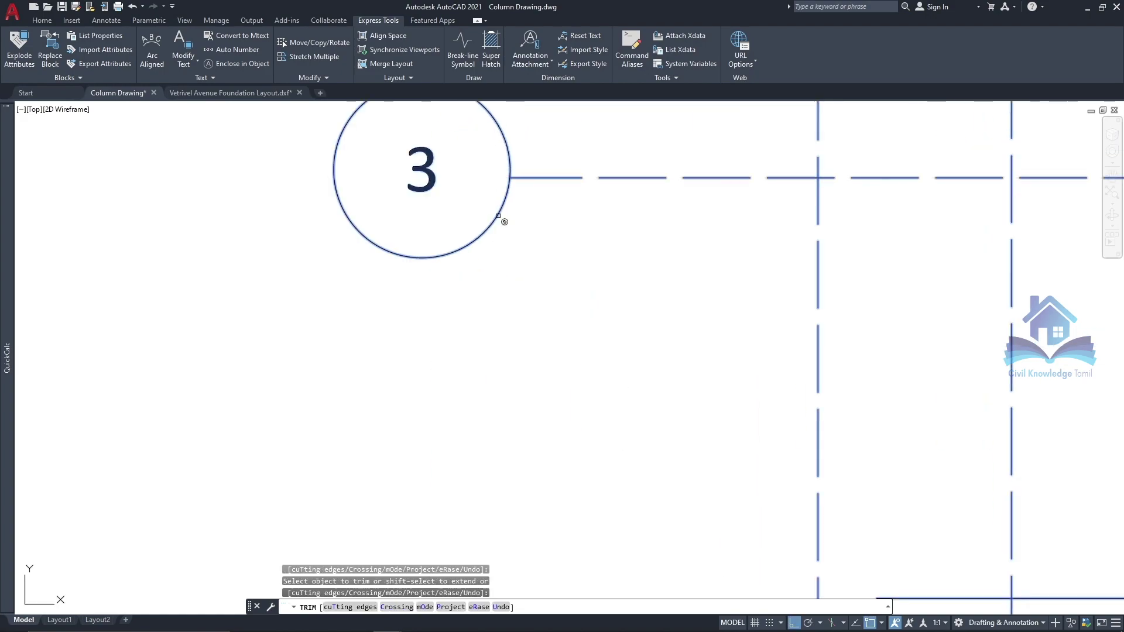
scroll(503, 228, down, 5)
scroll(502, 193, up, 6)
scroll(510, 209, down, 6)
scroll(511, 209, up, 4)
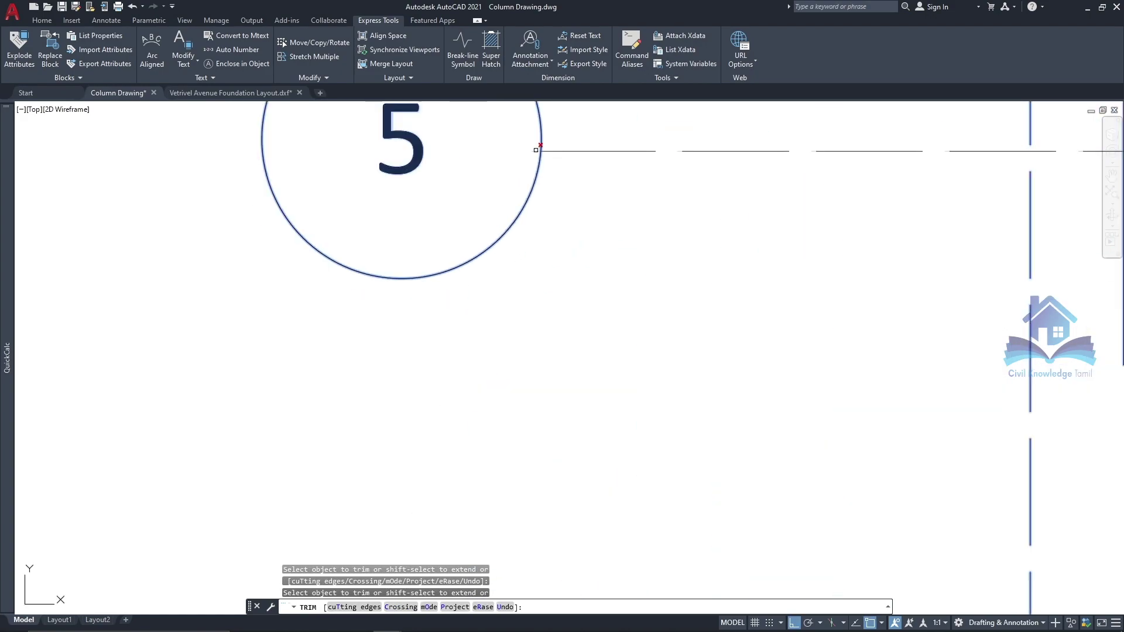
scroll(503, 193, down, 6)
scroll(468, 199, down, 3)
scroll(450, 200, down, 1)
key(Escape)
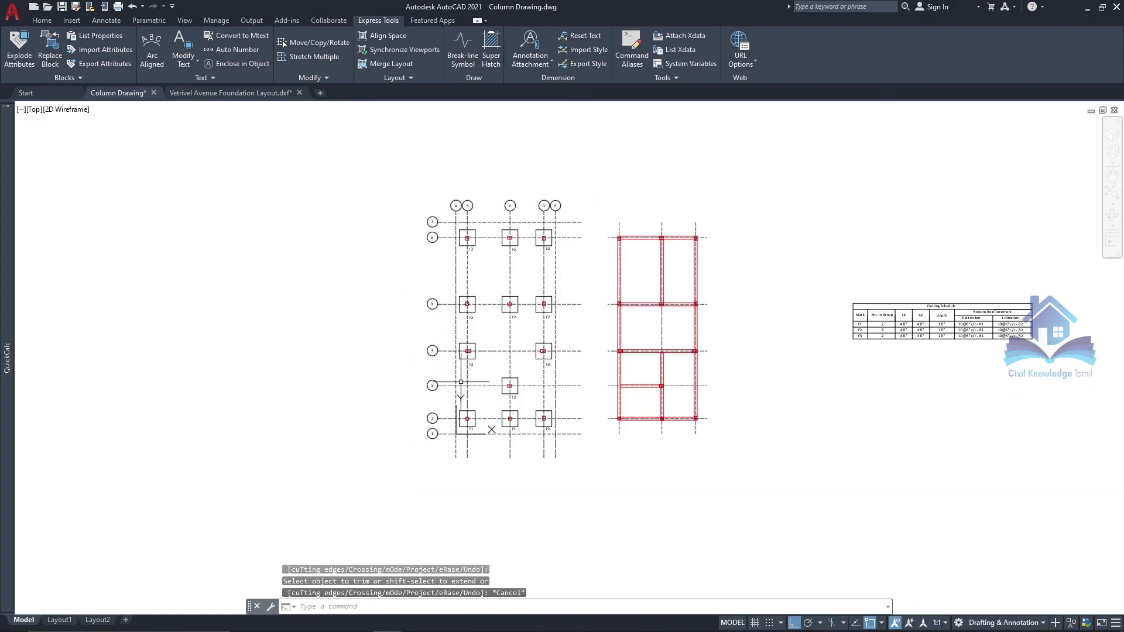
scroll(404, 310, up, 2)
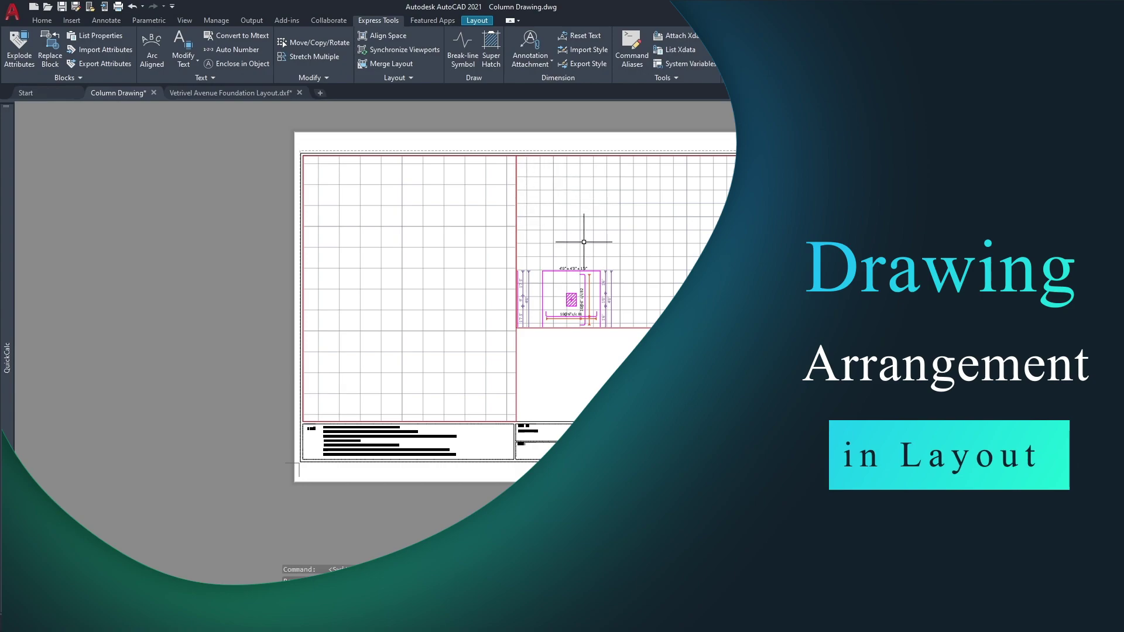
Step: Zoom the left Layout1 viewport to fit the footing grid plan
double_click(461, 198)
click(504, 301)
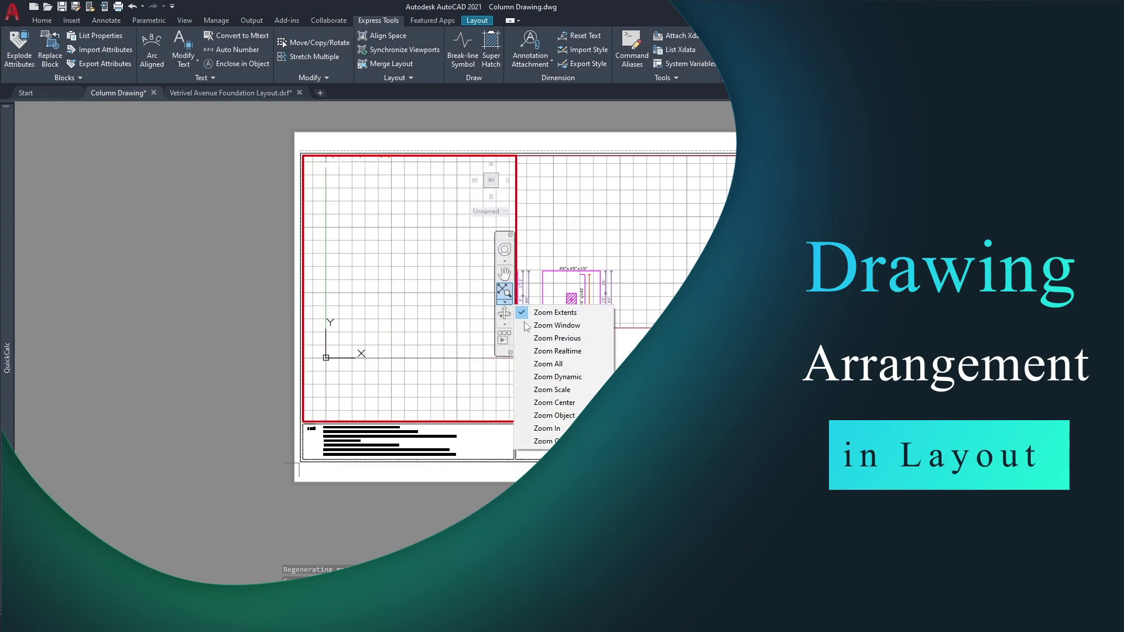
click(564, 415)
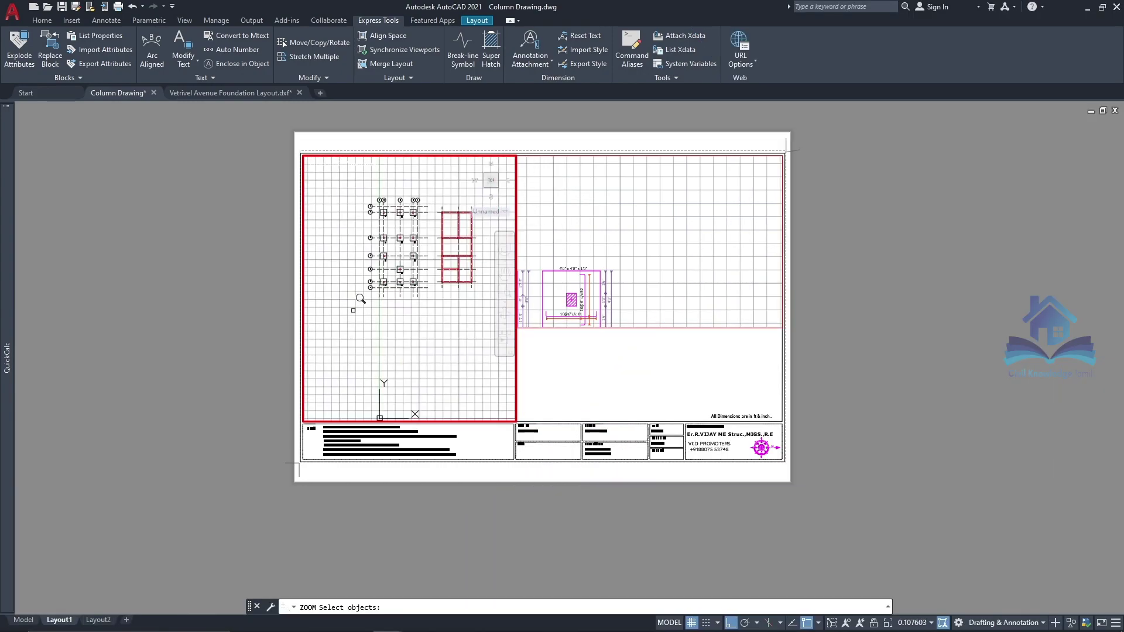
click(358, 188)
click(440, 299)
key(Return)
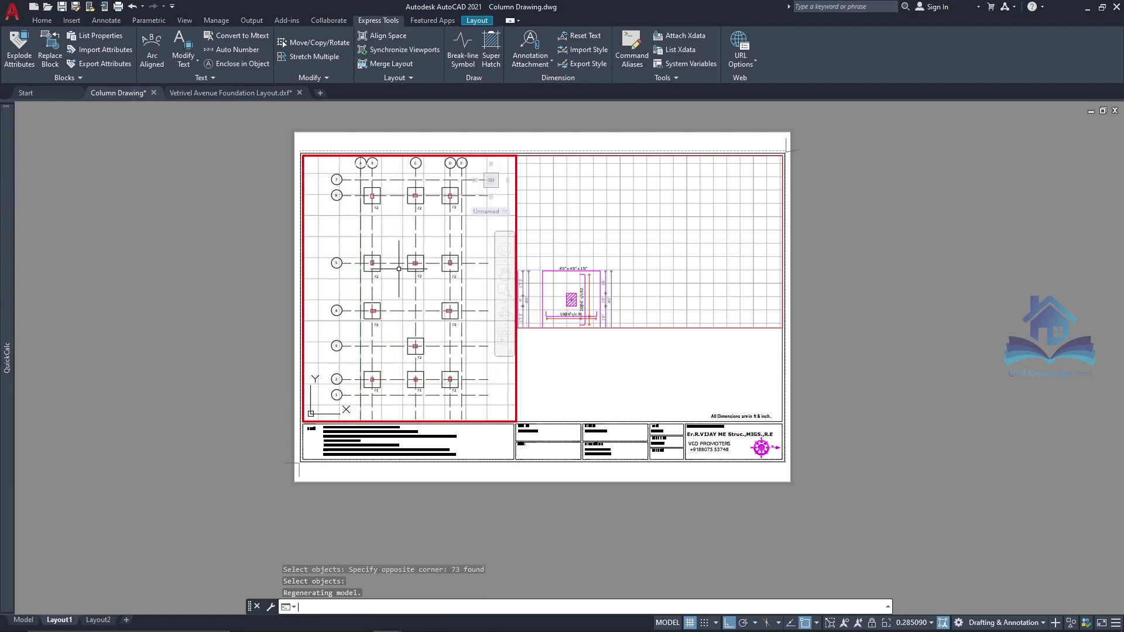
Step: In the right viewport, window-select the column rebar table to zoom onto
click(550, 204)
click(557, 208)
scroll(609, 228, down, 2)
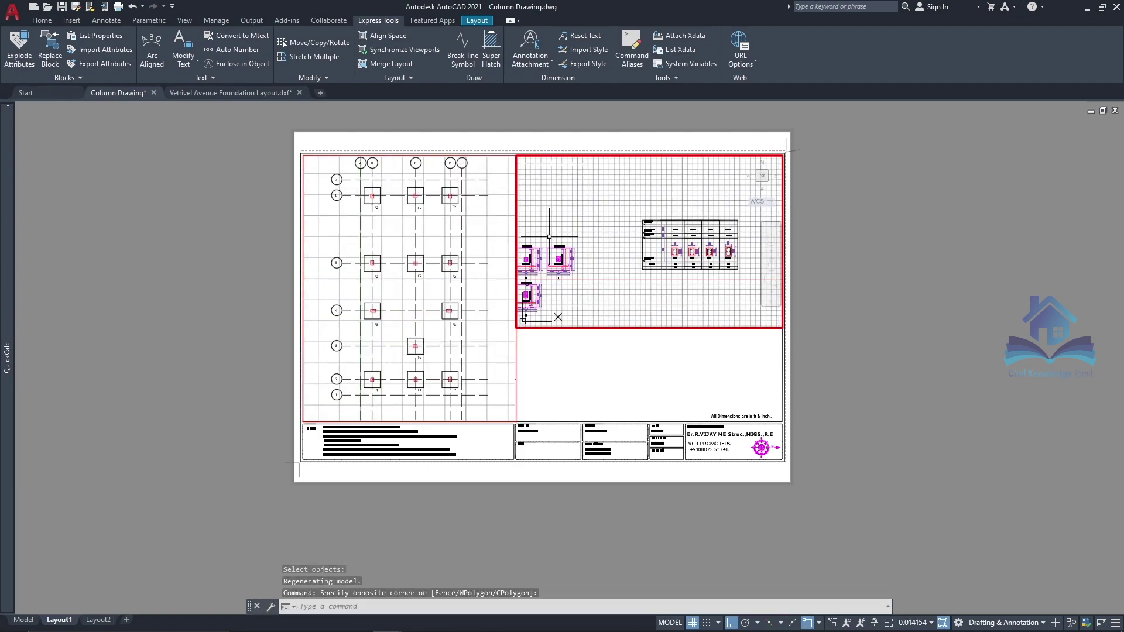
scroll(659, 245, down, 2)
click(770, 264)
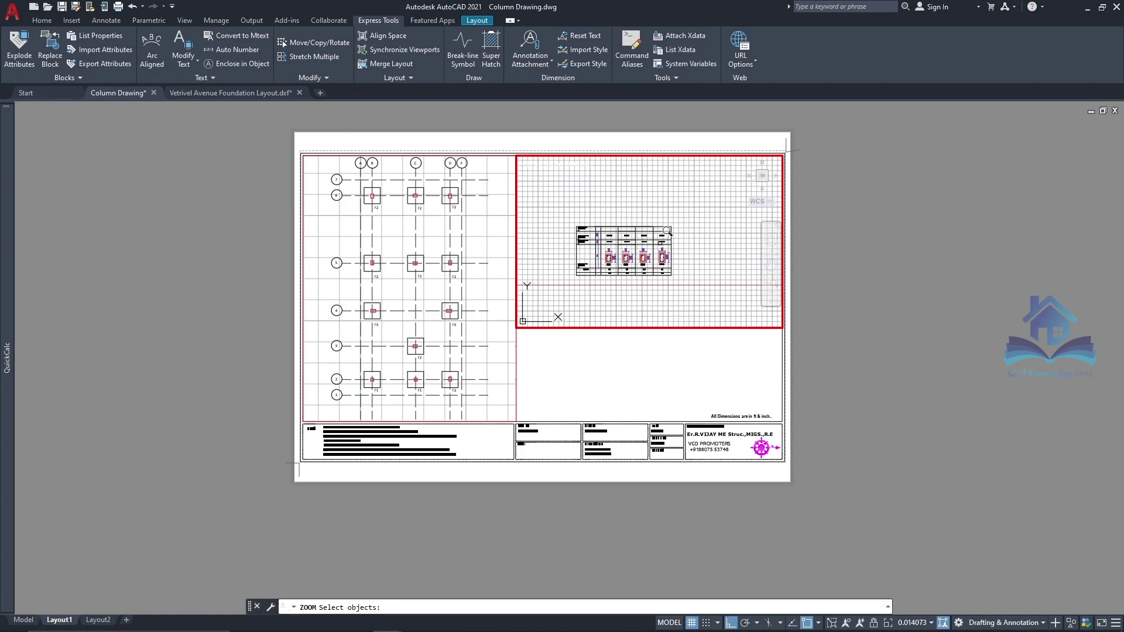
click(688, 273)
Step: Fit the upper-right viewport to the column table and return to paper space
key(Return)
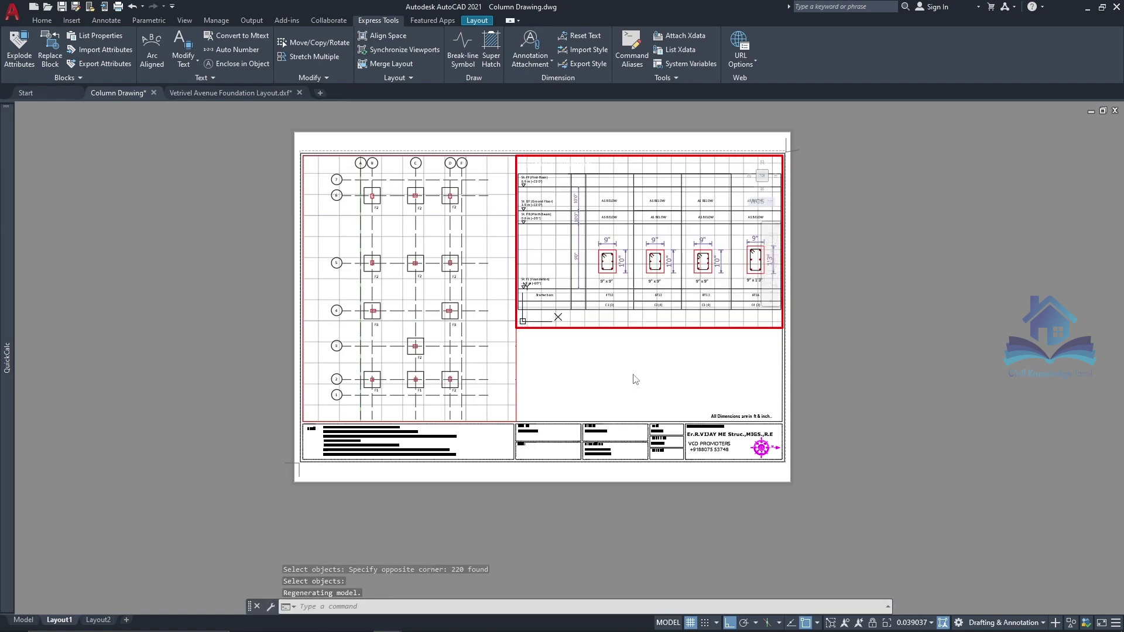
double_click(634, 379)
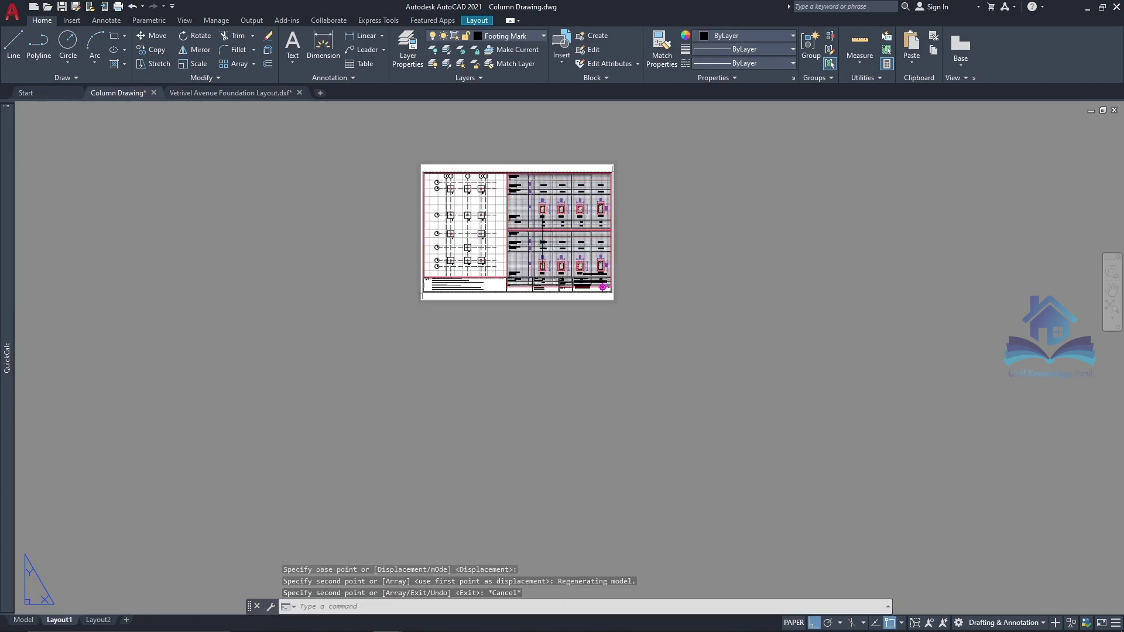
scroll(509, 281, up, 4)
scroll(509, 281, up, 3)
scroll(508, 281, up, 3)
Step: Raise the upper viewport's bottom edge to crop it at the starter-bars row
click(492, 339)
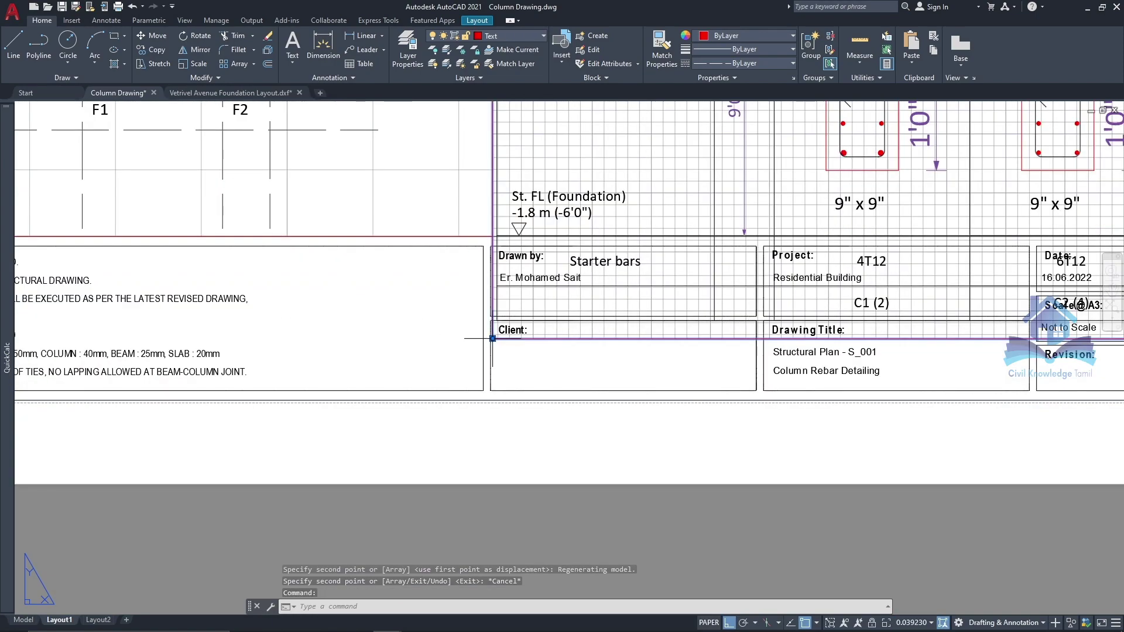
click(497, 229)
scroll(420, 318, down, 4)
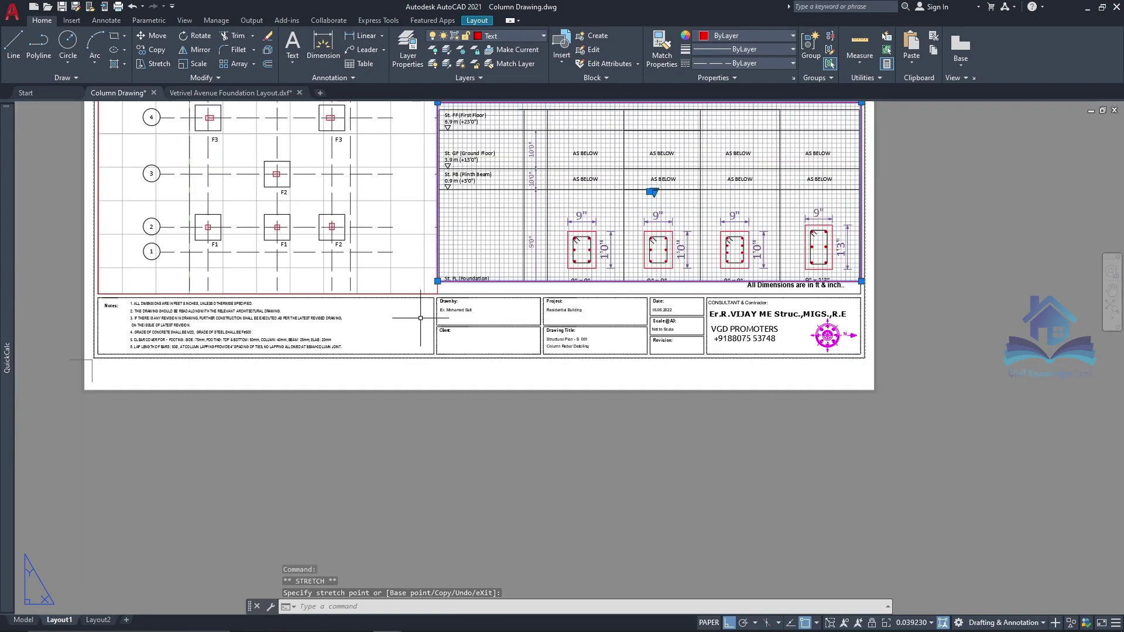
scroll(652, 192, up, 2)
key(Escape)
scroll(610, 271, down, 2)
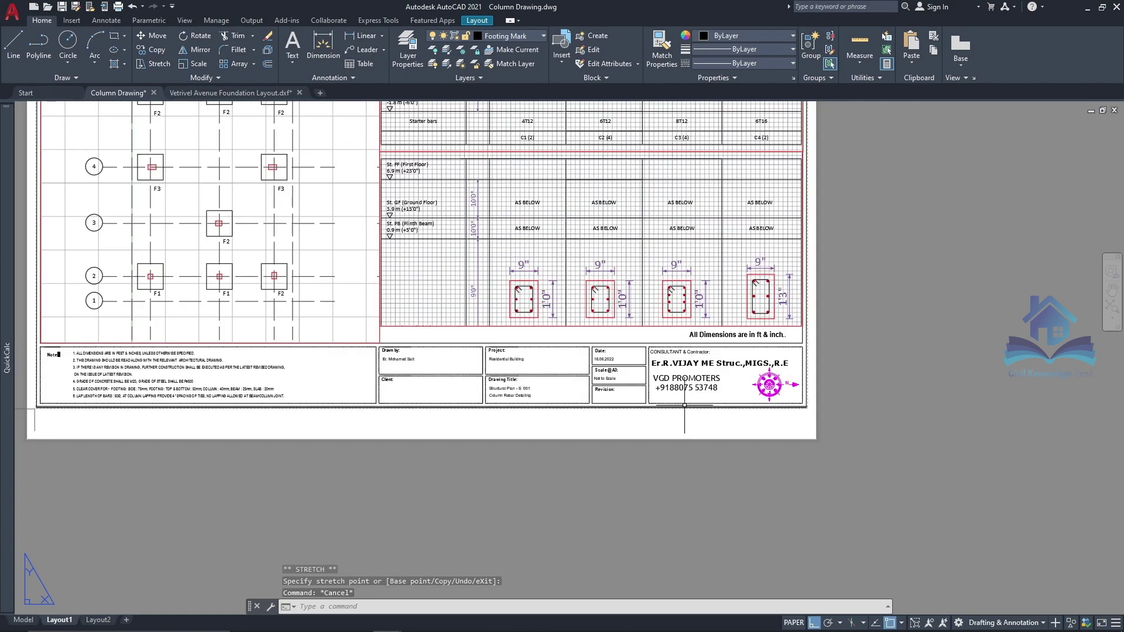
scroll(610, 271, down, 2)
Step: Zoom the lower viewport onto the Footing Schedule table with Zoom Object
double_click(610, 271)
scroll(609, 271, down, 3)
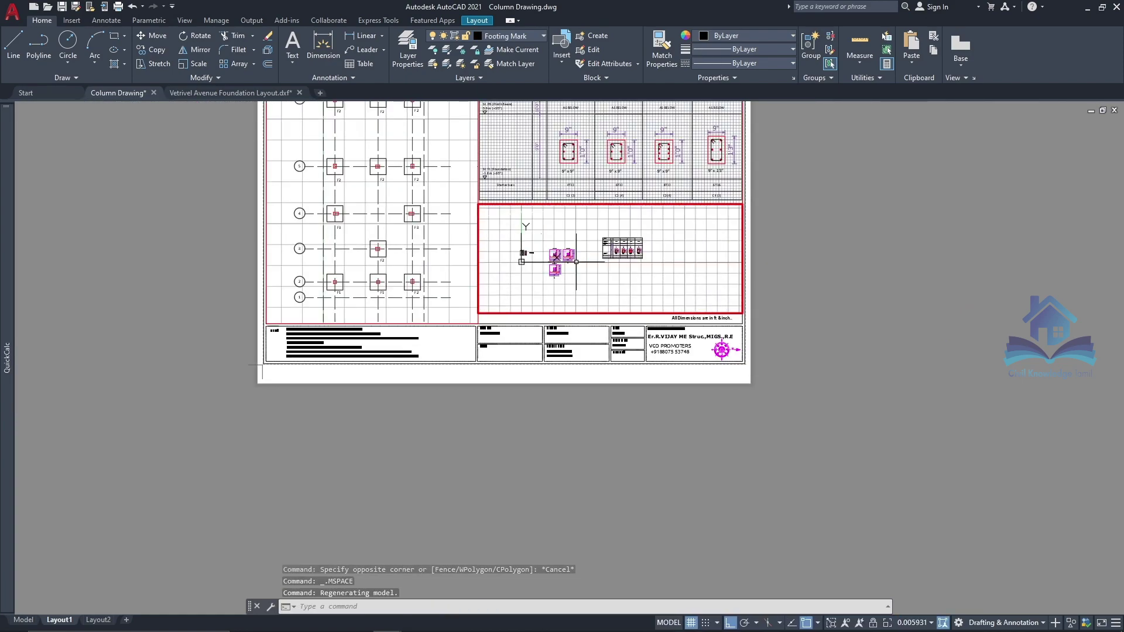
scroll(512, 256, up, 5)
scroll(562, 259, up, 3)
text(z)
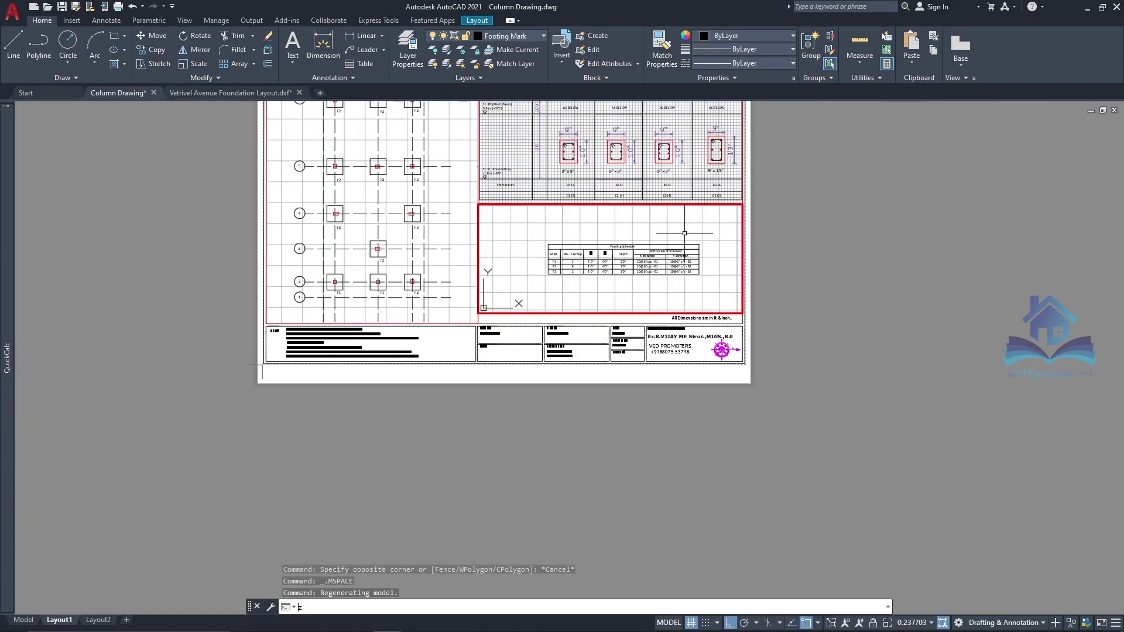
key(Return)
text(o)
key(Return)
click(554, 242)
click(729, 277)
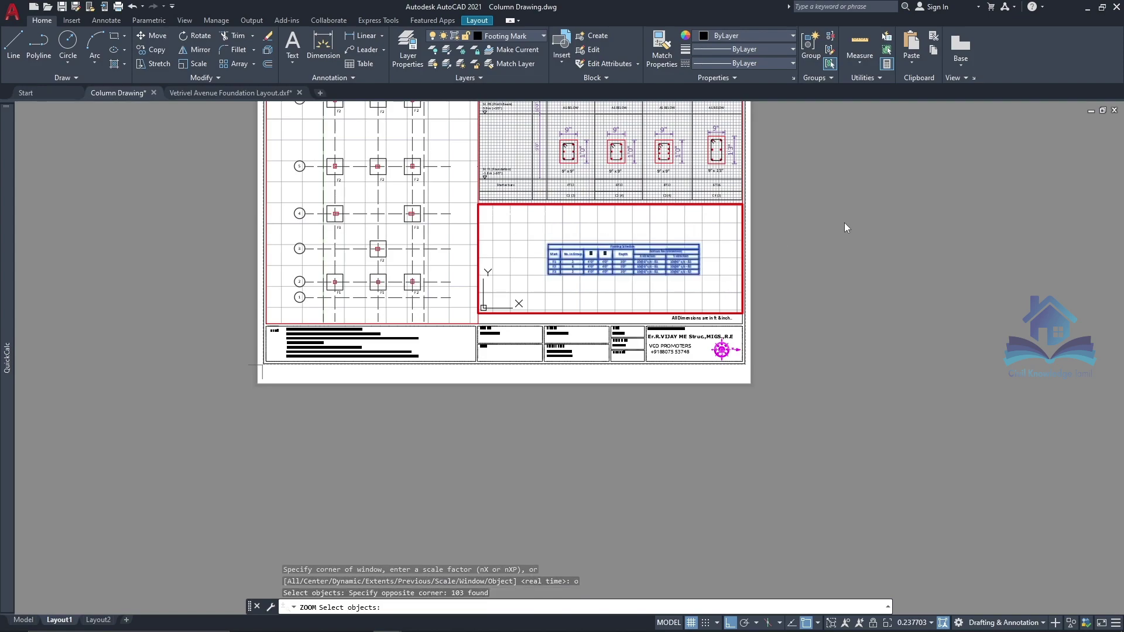
key(Return)
double_click(849, 231)
Step: Try pulling the lower viewport's bottom edge up toward the table, then cancel
click(742, 252)
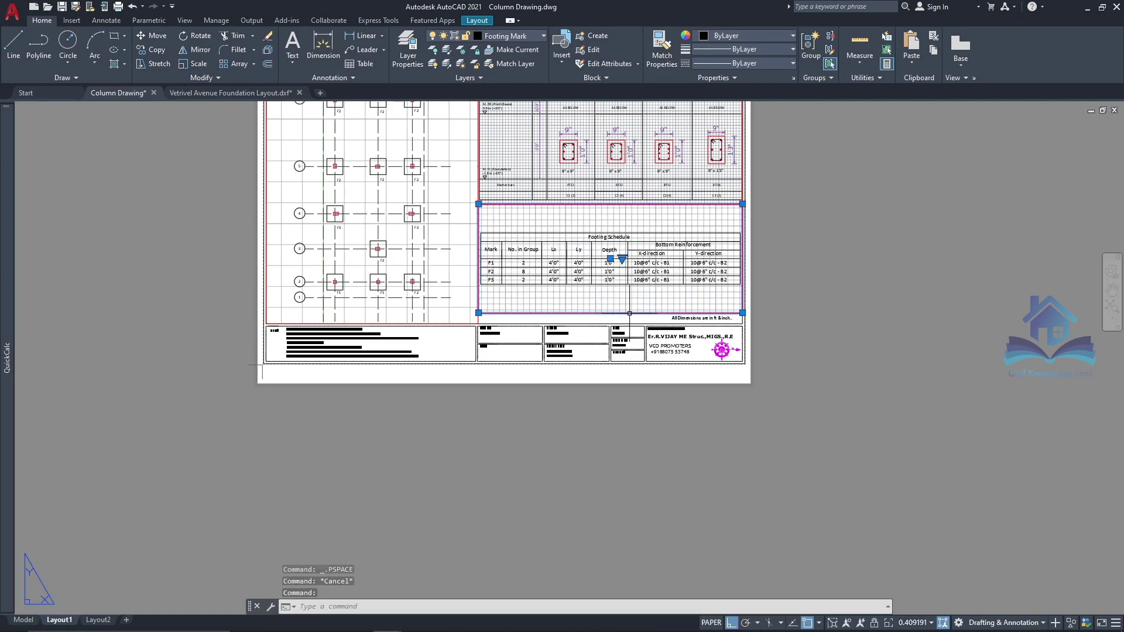
click(742, 312)
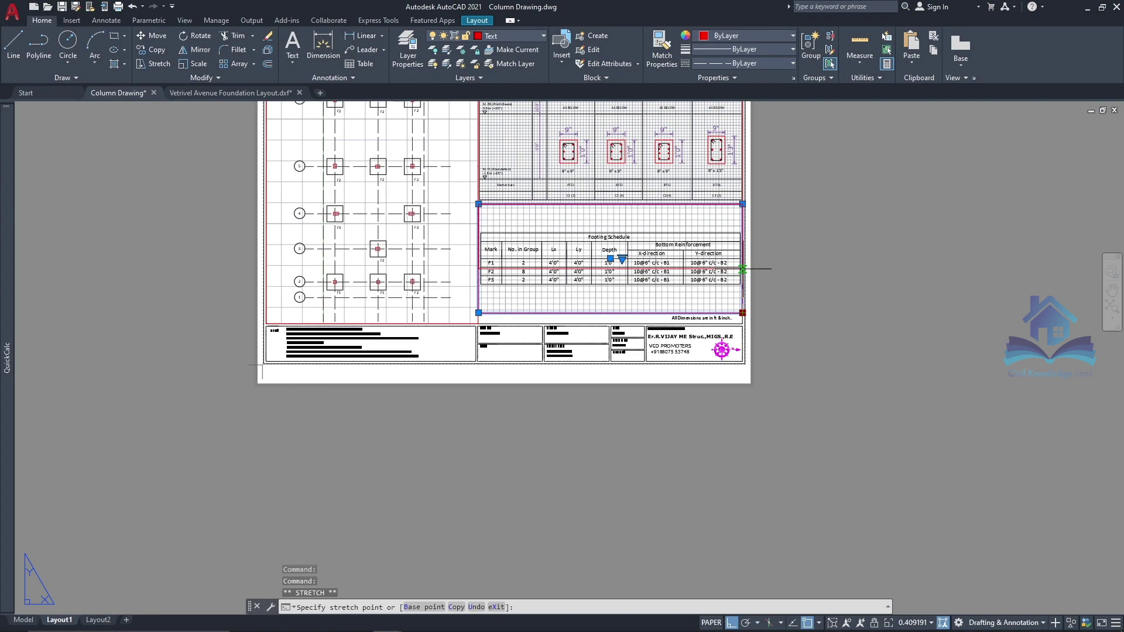
click(742, 269)
scroll(743, 268, up, 5)
scroll(823, 299, down, 2)
key(Escape)
Step: Re-zoom the lower viewport to frame the full Footing Schedule, back in paper space
double_click(575, 230)
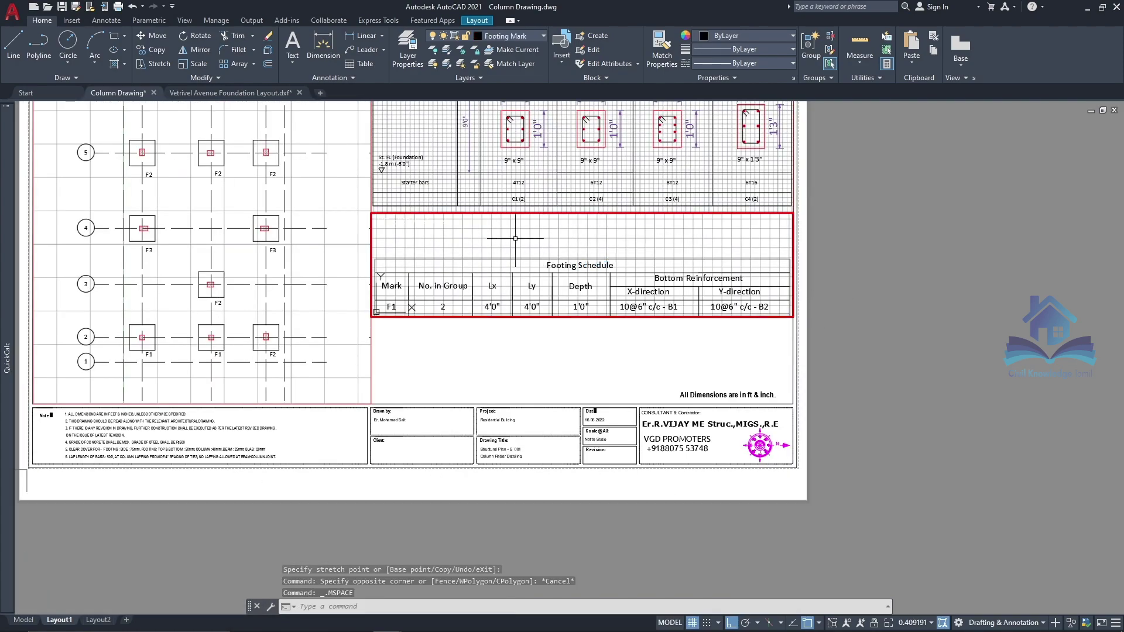
text(z)
key(Return)
text(o)
key(Return)
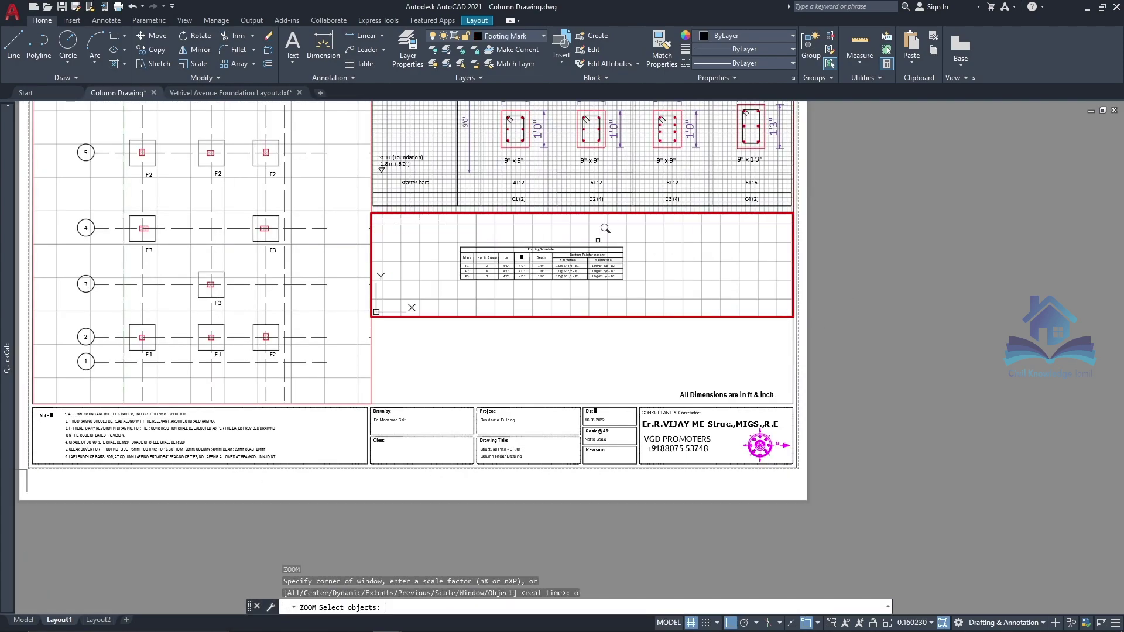
click(639, 283)
key(Return)
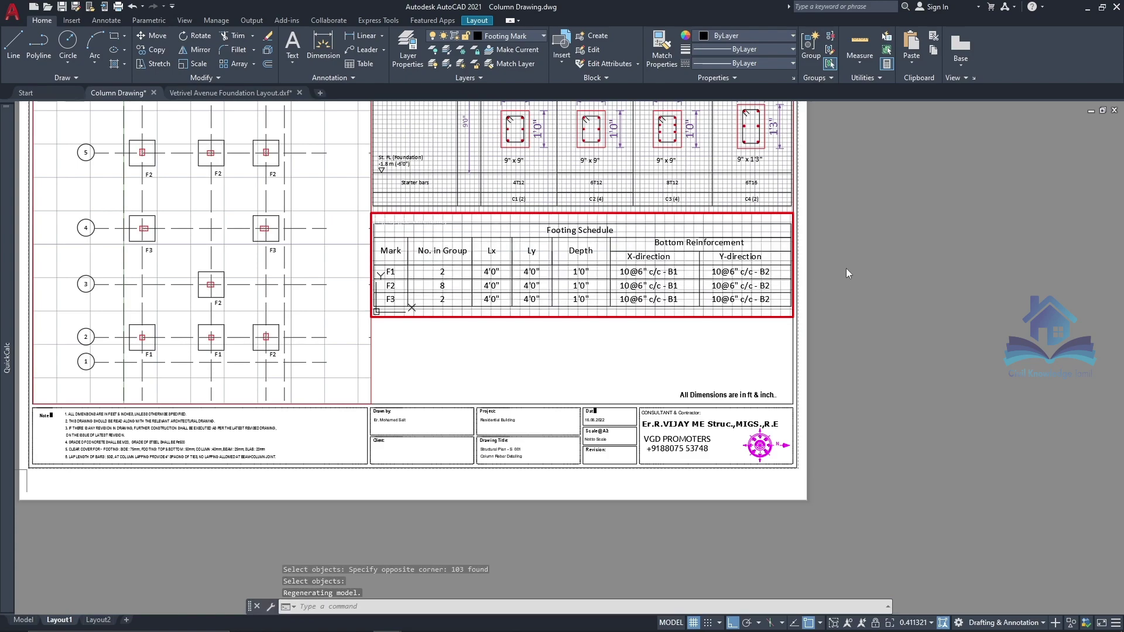
double_click(850, 271)
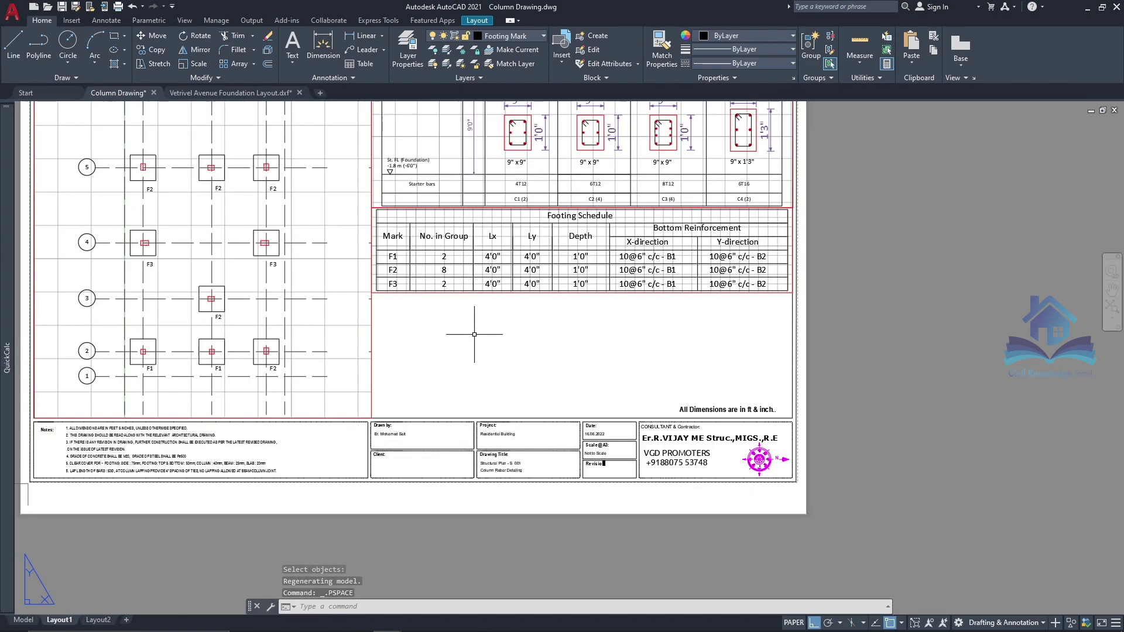
Step: Copy the Footing Schedule viewport and place the copy directly beneath the original
click(454, 291)
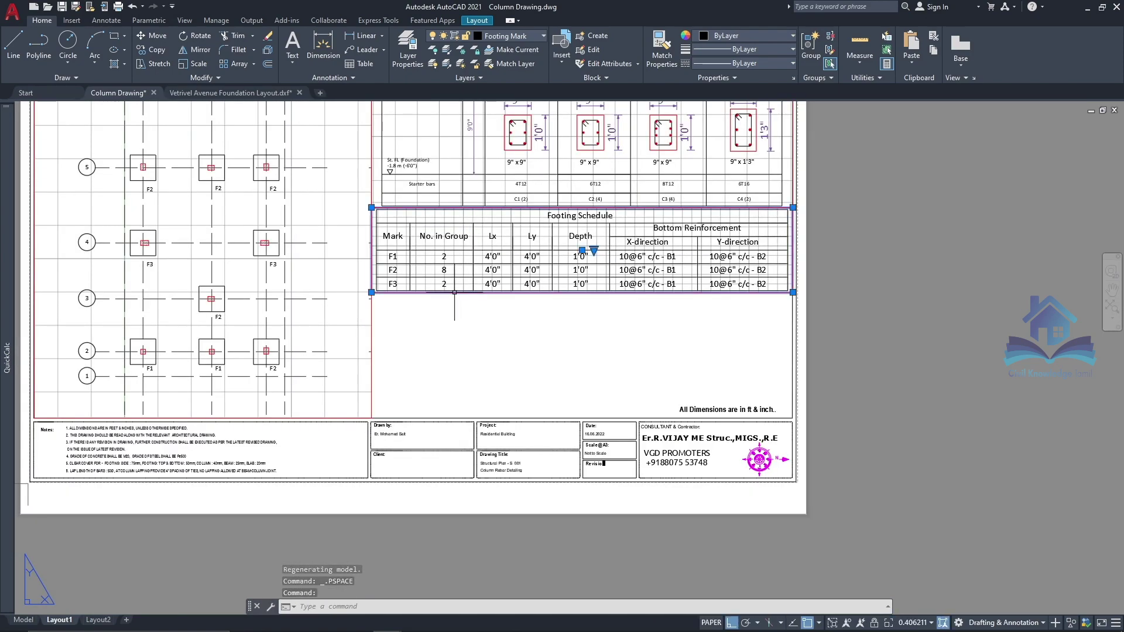
click(153, 50)
click(371, 207)
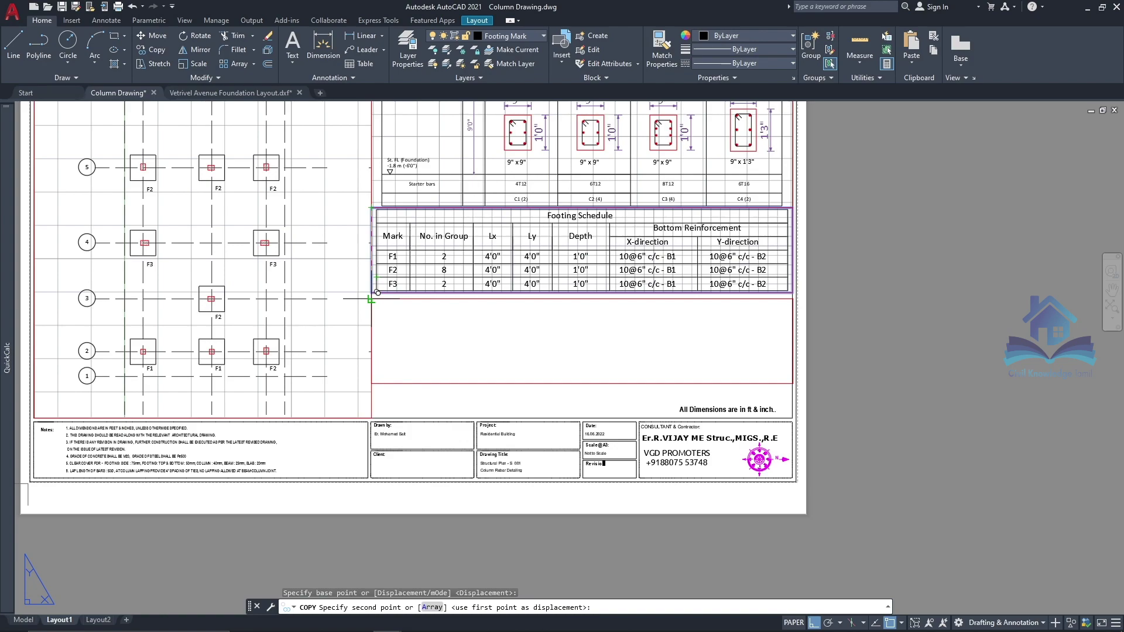
click(371, 292)
key(Escape)
scroll(530, 544, up, 2)
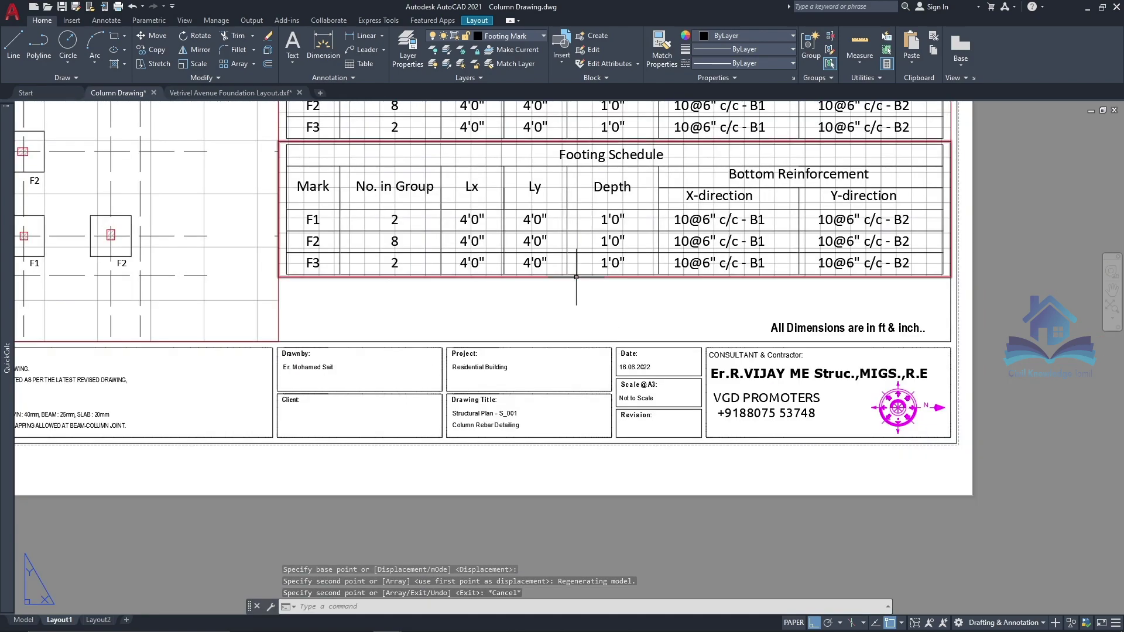
click(948, 272)
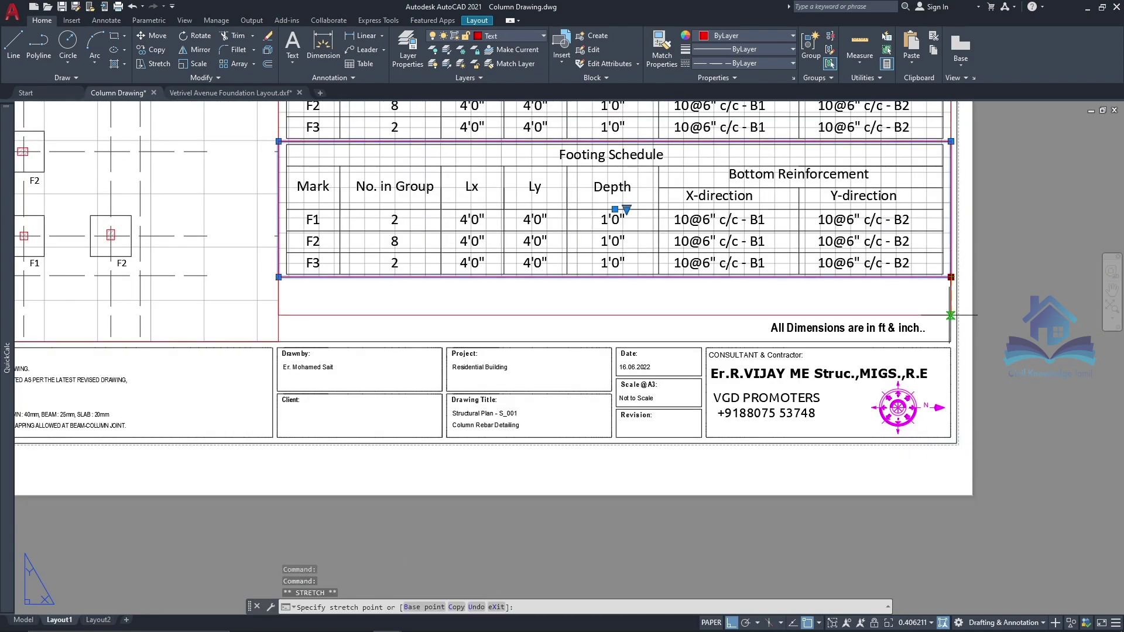
key(Escape)
Step: Inside the detail viewport, use Zoom Object to frame the footing details
double_click(508, 288)
scroll(526, 206, up, 2)
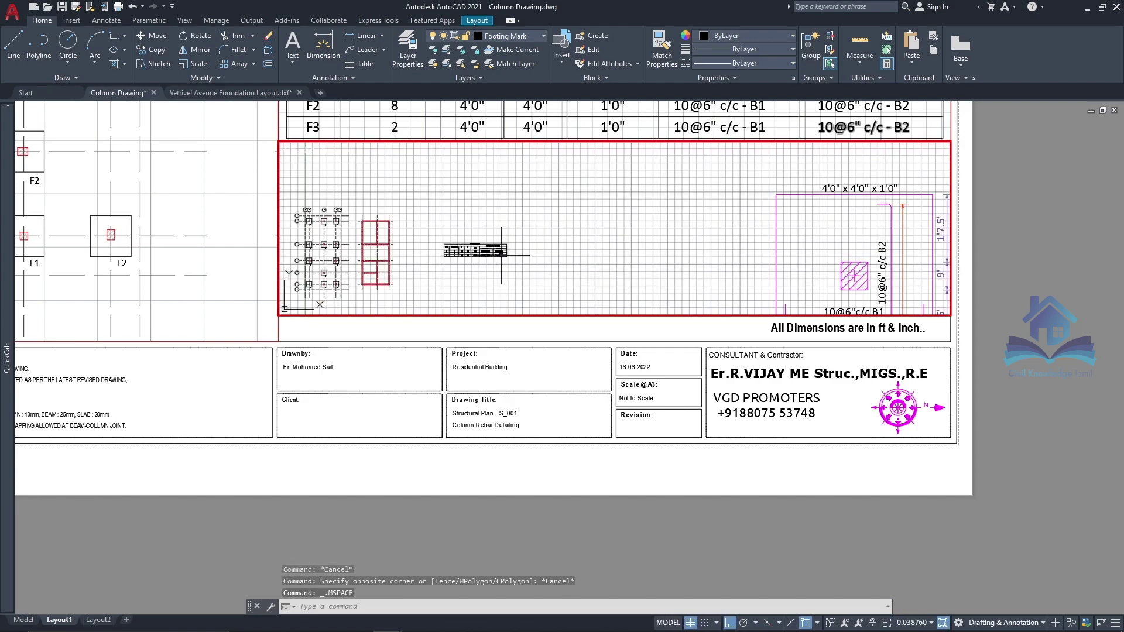
scroll(526, 205, down, 2)
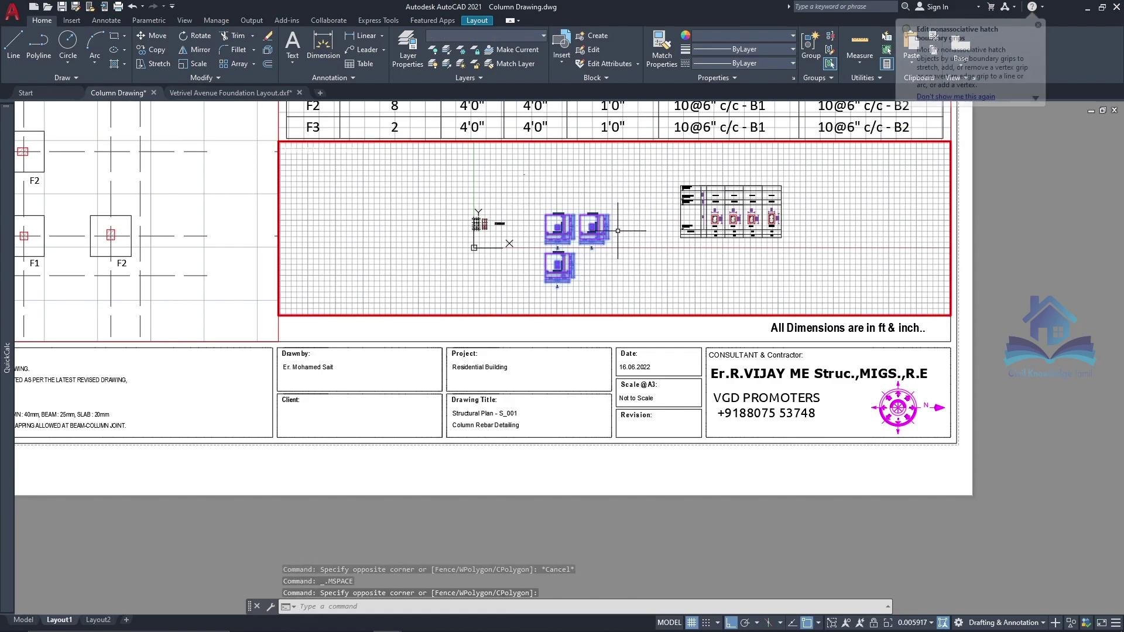
text(z)
key(Return)
text(o)
key(Return)
key(ctrl+a)
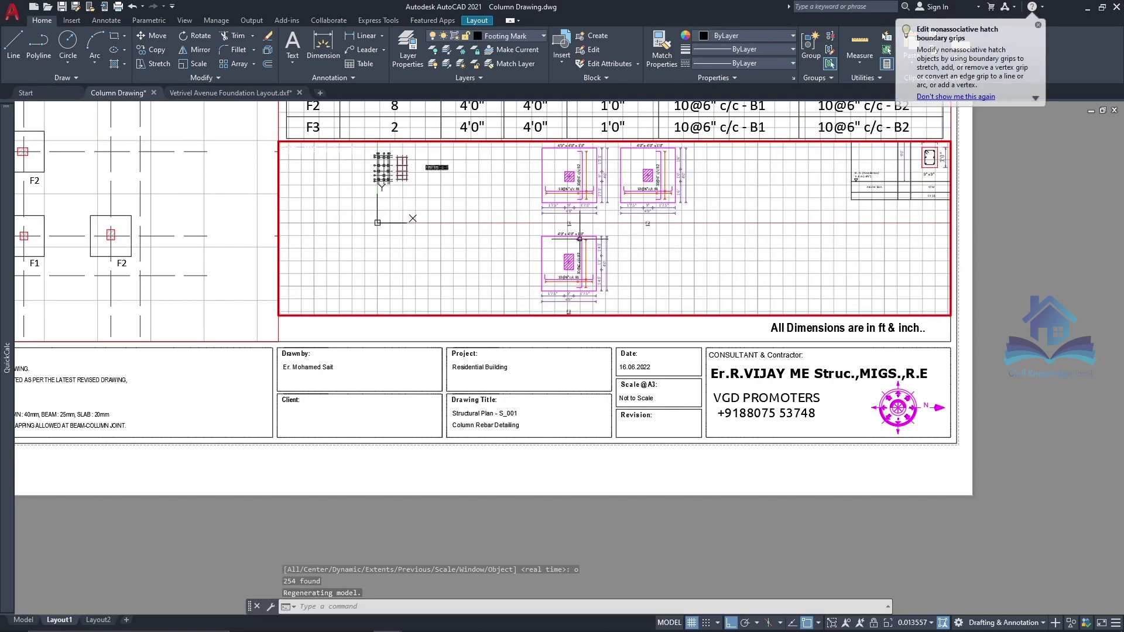
key(Return)
key(Escape)
Step: In model space, move the F3 footing detail toward F1 and F2
click(24, 619)
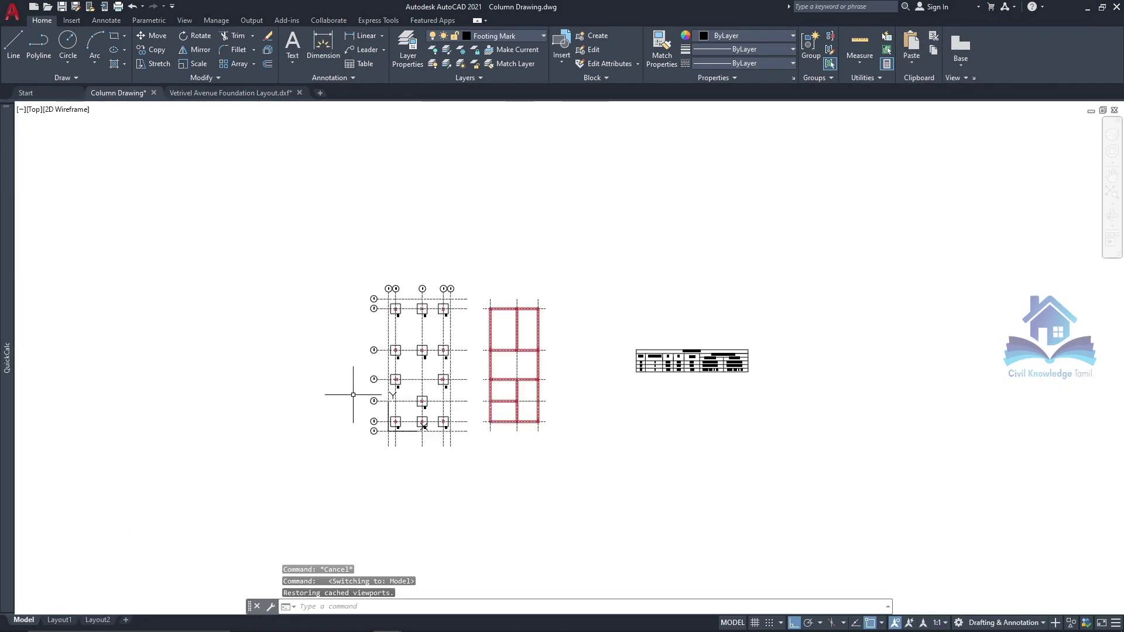
drag(648, 568, 324, 301)
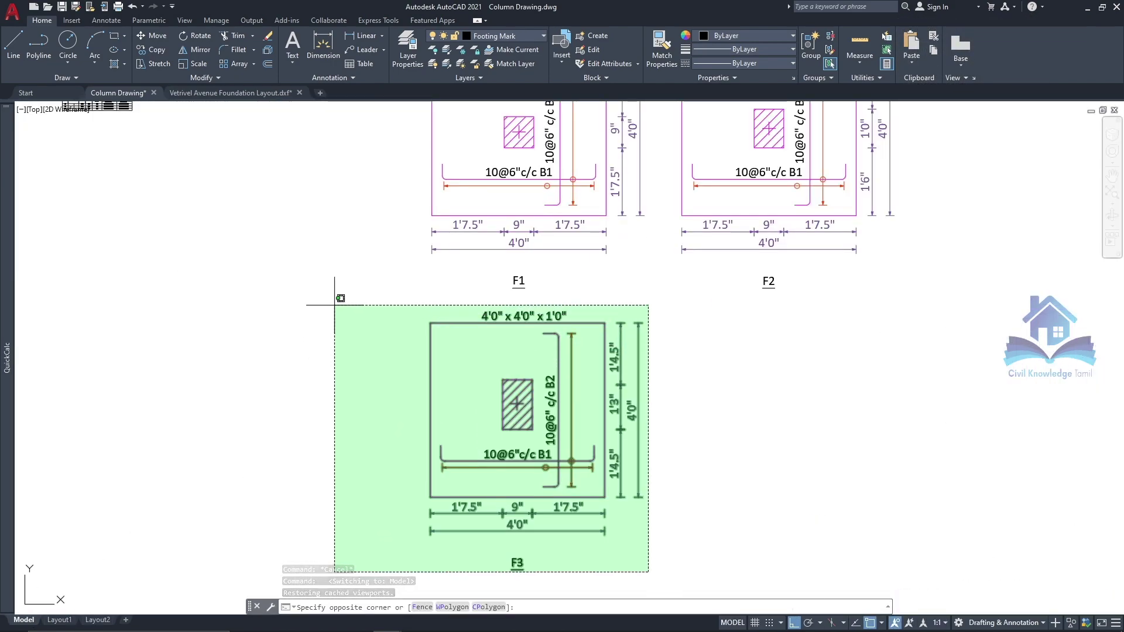
click(152, 36)
click(430, 498)
scroll(409, 485, down, 4)
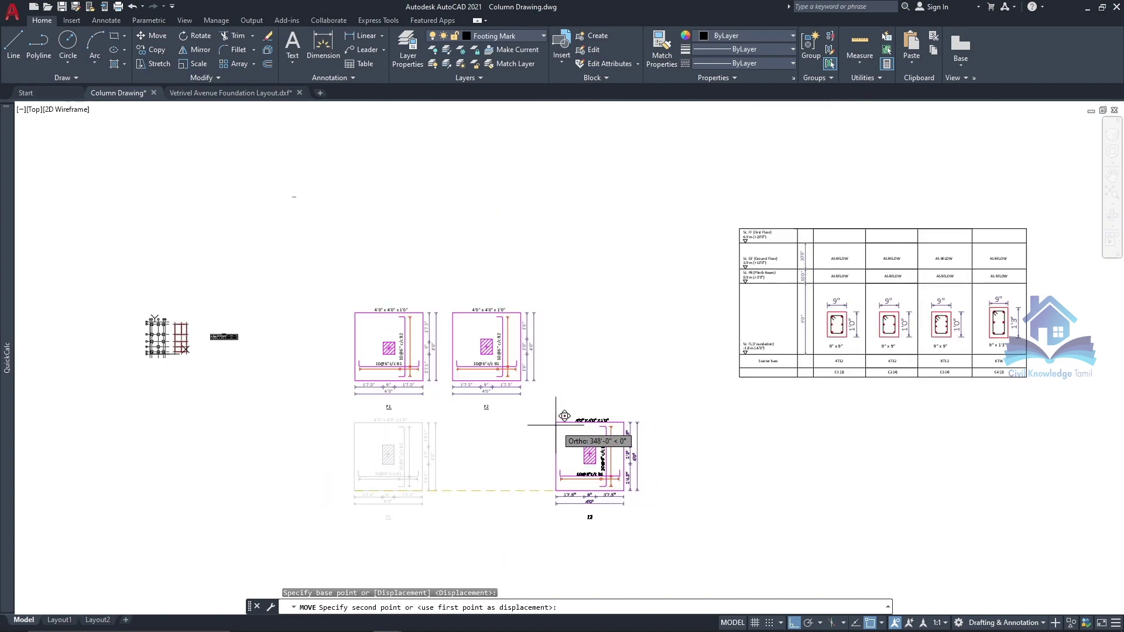
click(549, 375)
Step: Reposition F3 in line beside F2 and save the drawing
drag(690, 541, 544, 405)
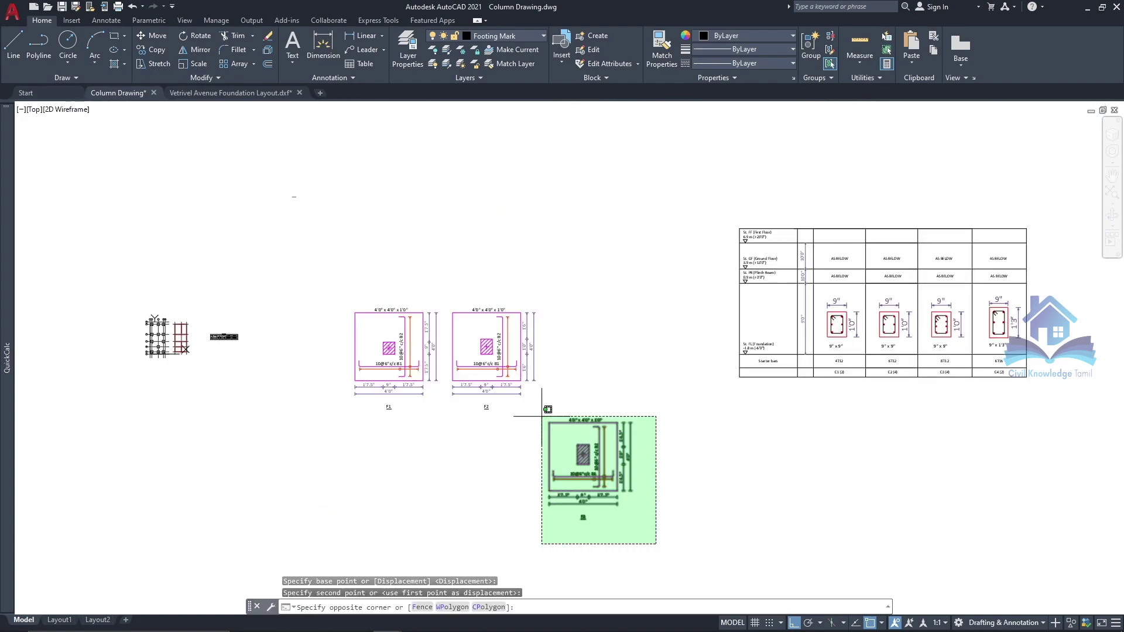
click(152, 35)
click(549, 490)
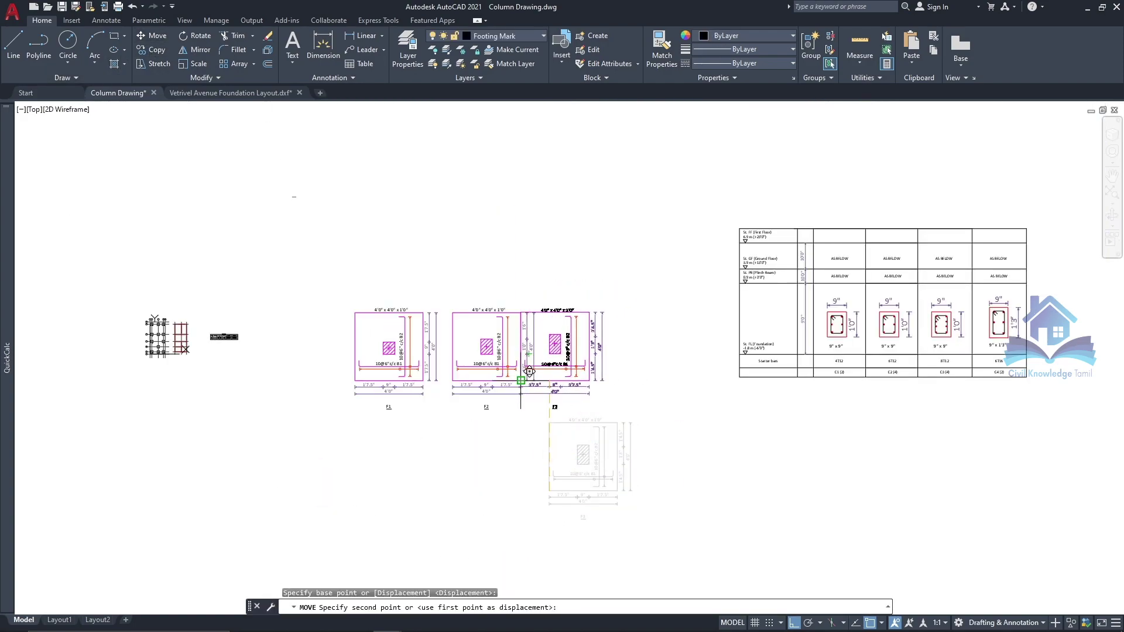
key(Escape)
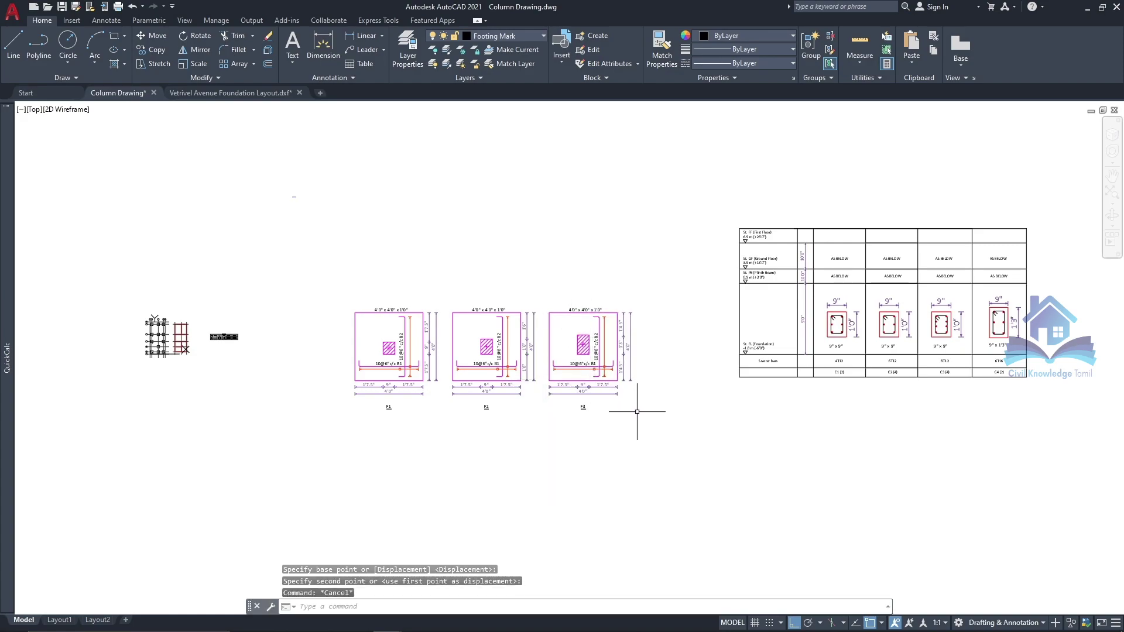
key(ctrl+s)
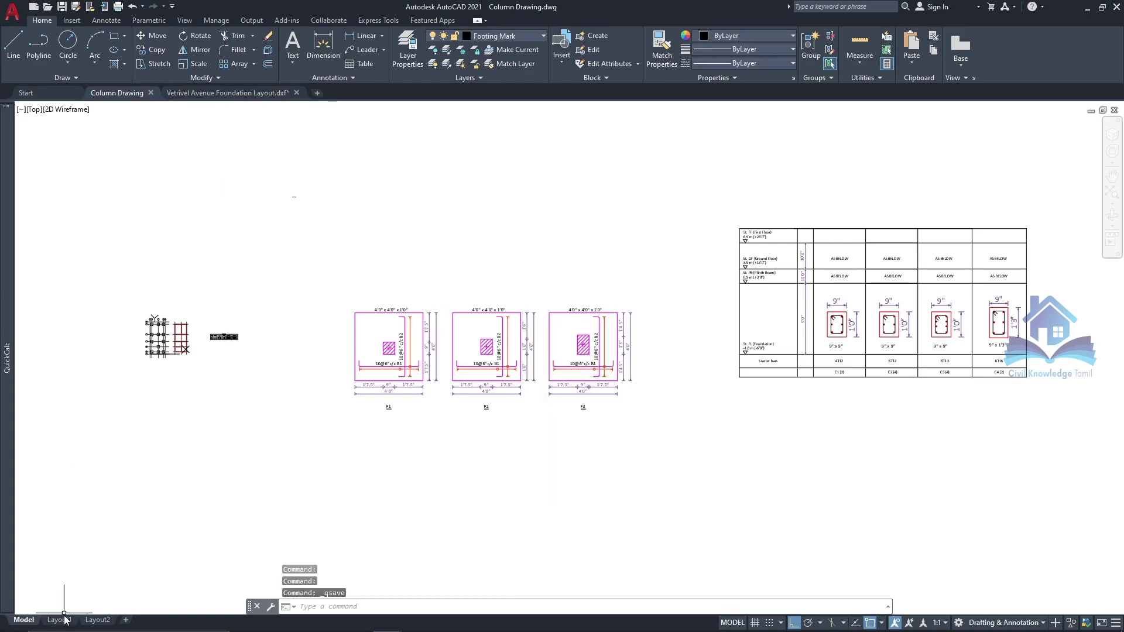
click(58, 619)
Step: Zoom the lower viewport onto a window around footing details F1–F3 with Zoom Object
double_click(600, 375)
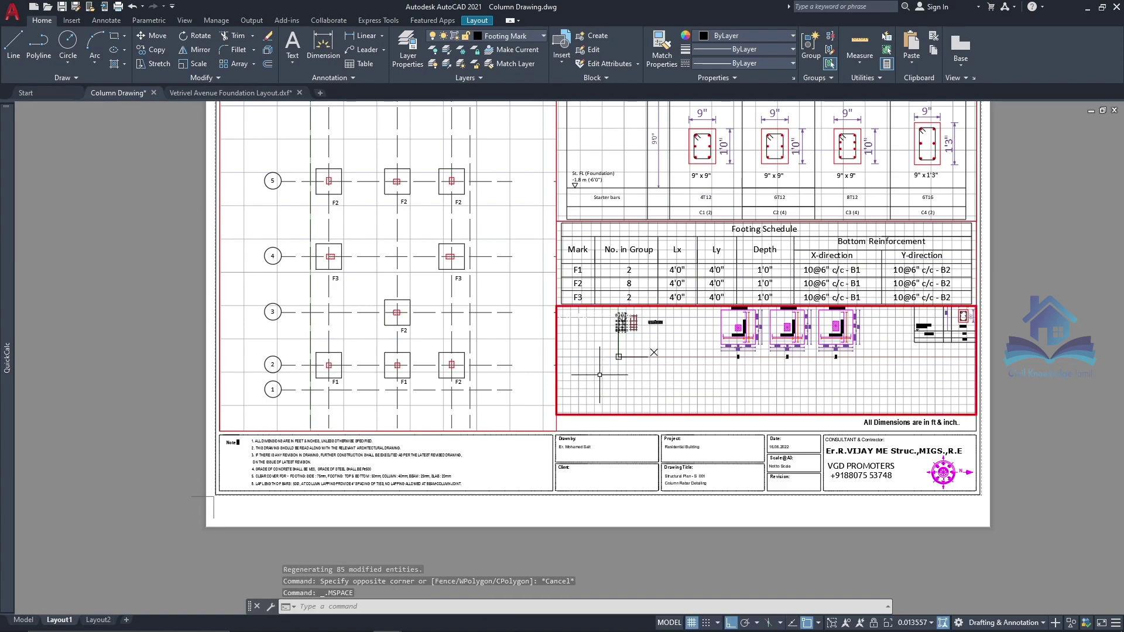
scroll(616, 313, up, 1)
scroll(616, 313, up, 1)
scroll(616, 312, up, 1)
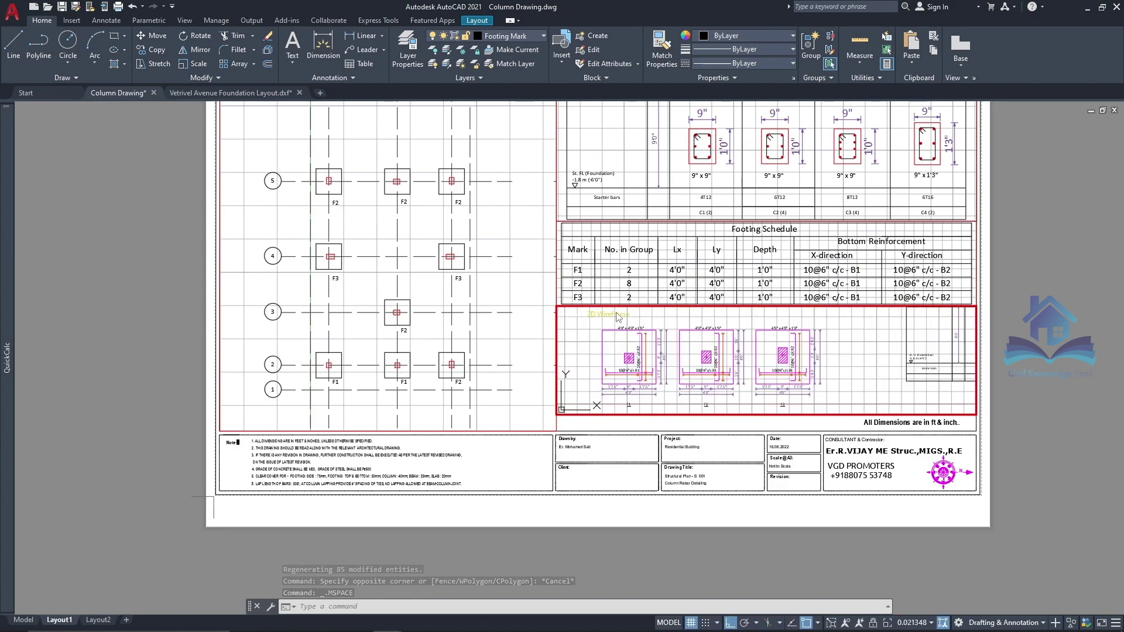
text(z)
key(Return)
text(o)
key(Return)
click(594, 316)
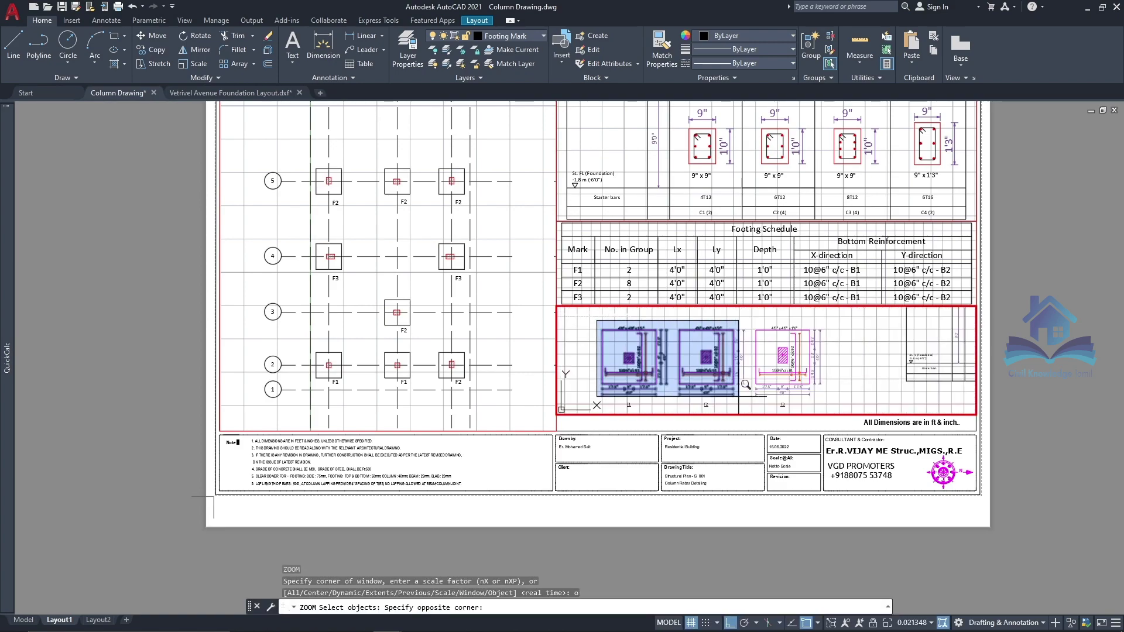
click(839, 399)
key(Return)
Step: Leave the viewport and preview the Layout1 sheet plot
double_click(1035, 309)
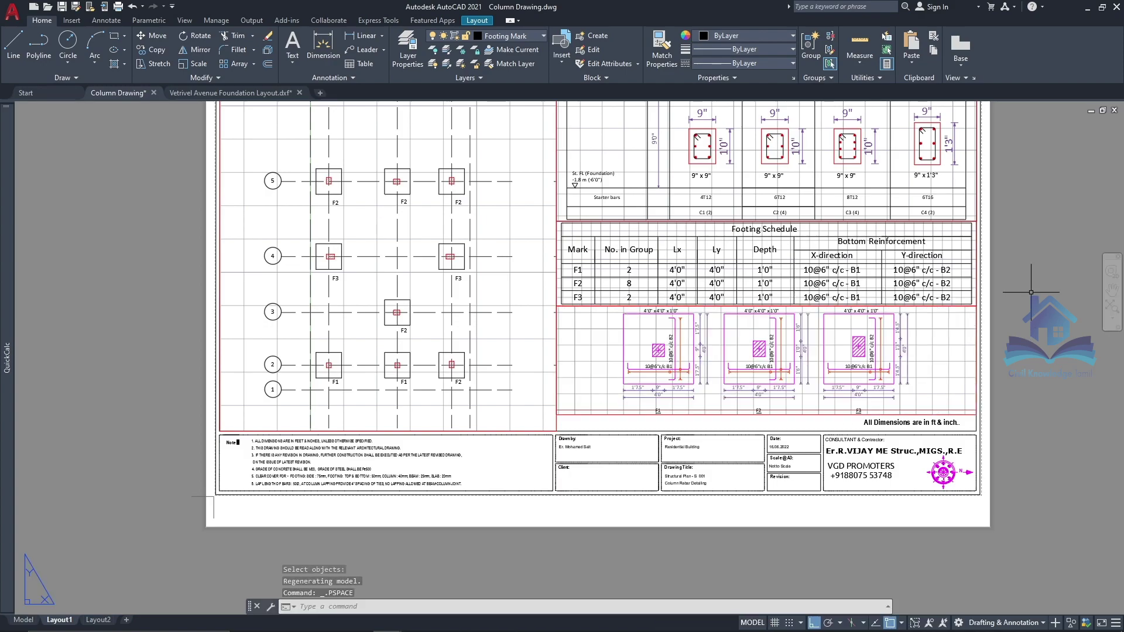
scroll(676, 337, up, 2)
scroll(585, 333, down, 4)
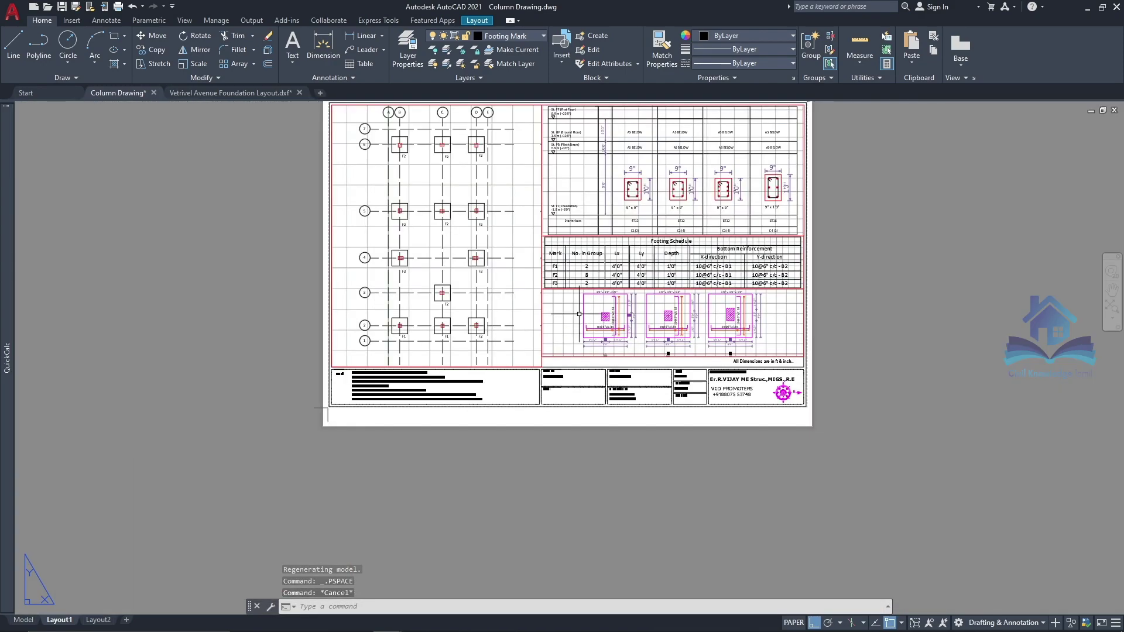
scroll(525, 329, up, 2)
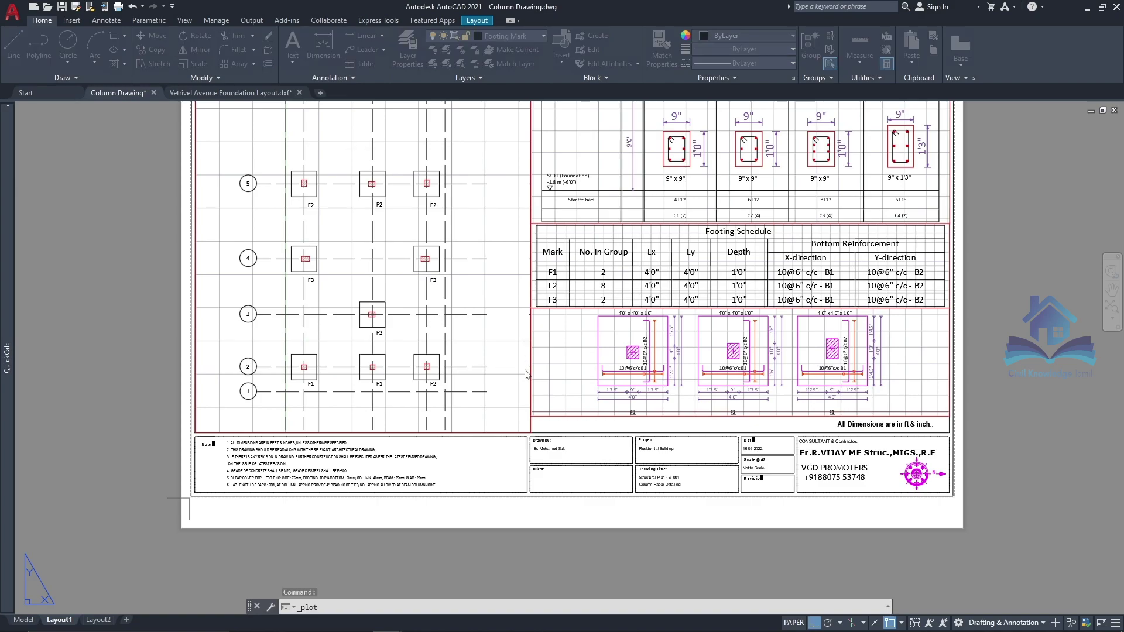
key(ctrl+p)
click(392, 462)
scroll(691, 408, up, 2)
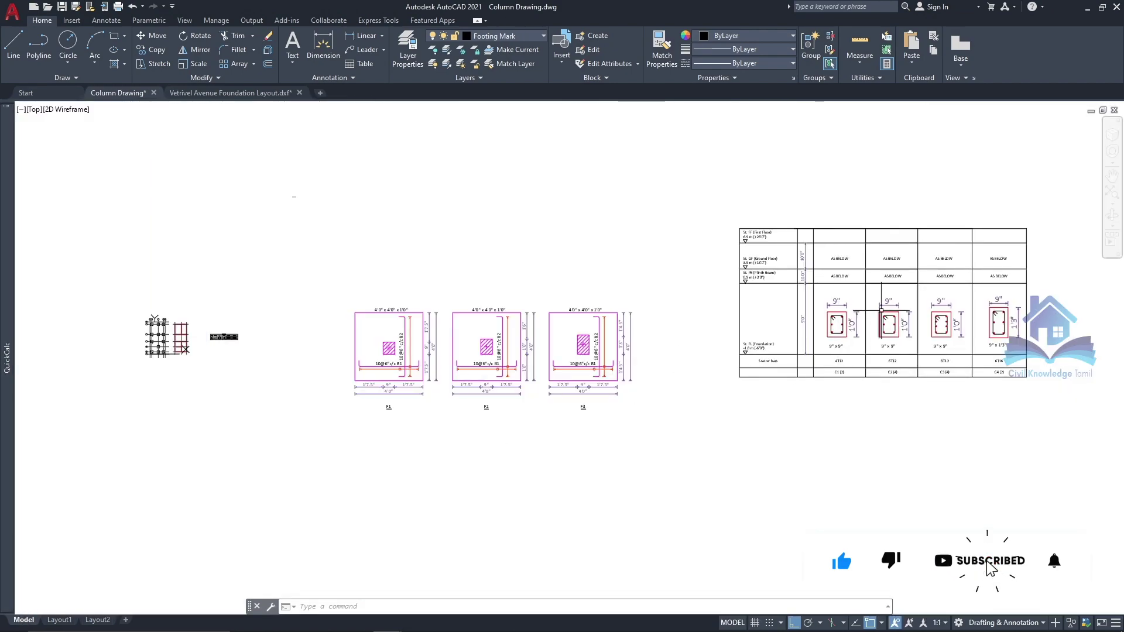
Step: Delete the four corner bars of the C2 column section
scroll(914, 326, up, 10)
click(736, 195)
click(585, 214)
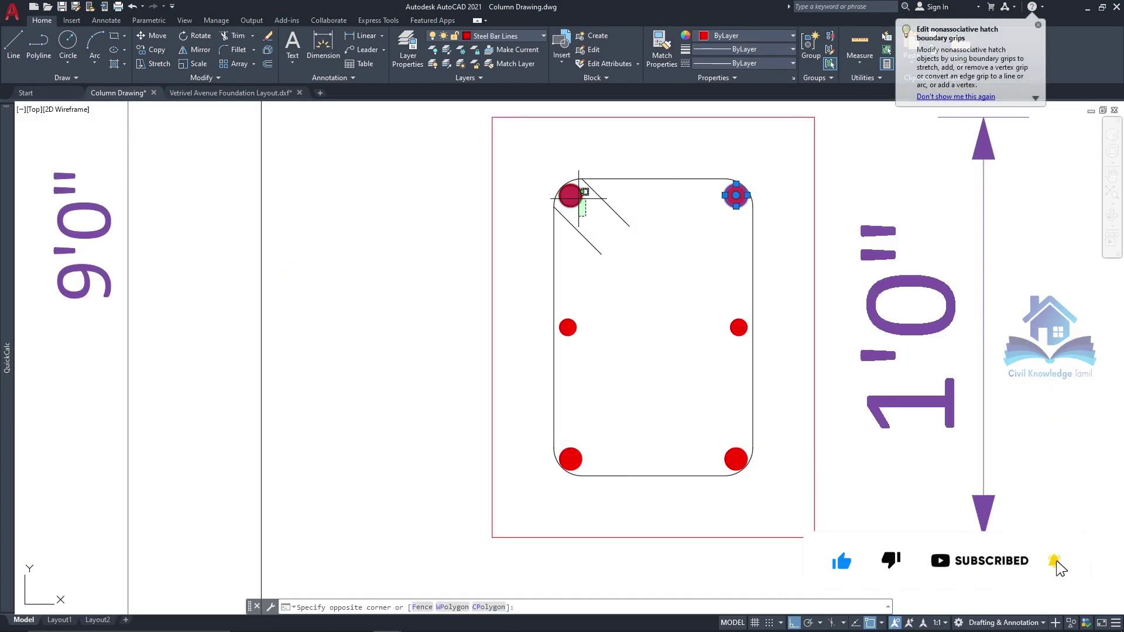
click(736, 459)
click(570, 456)
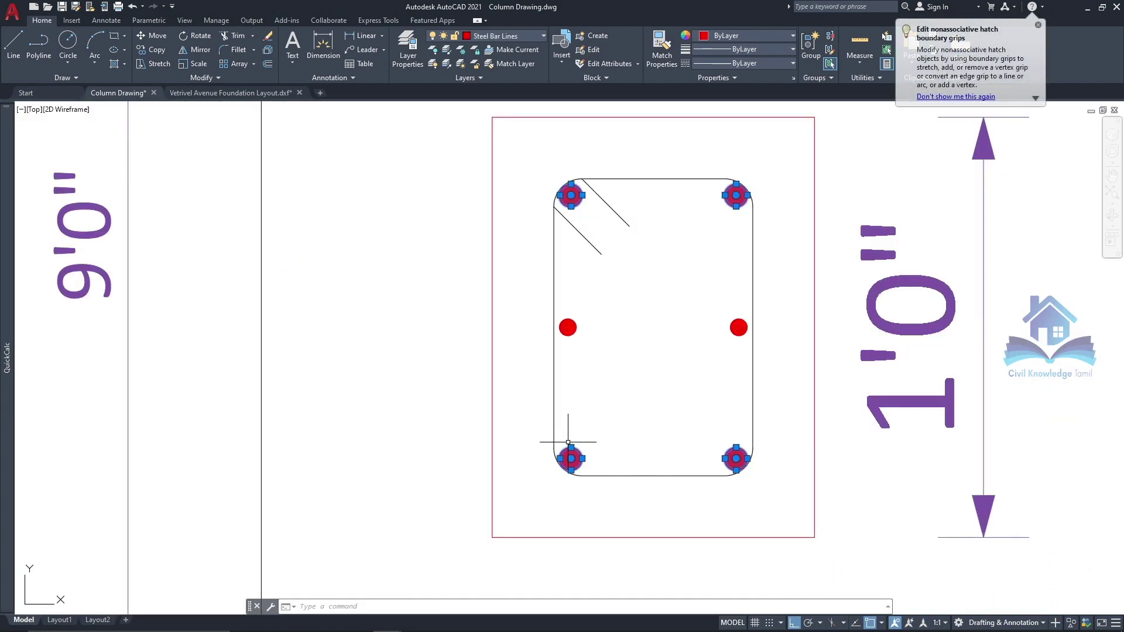
key(Delete)
Step: Move C2's two middle bars to the top corners and copy them to the bottom corners
click(752, 344)
click(535, 319)
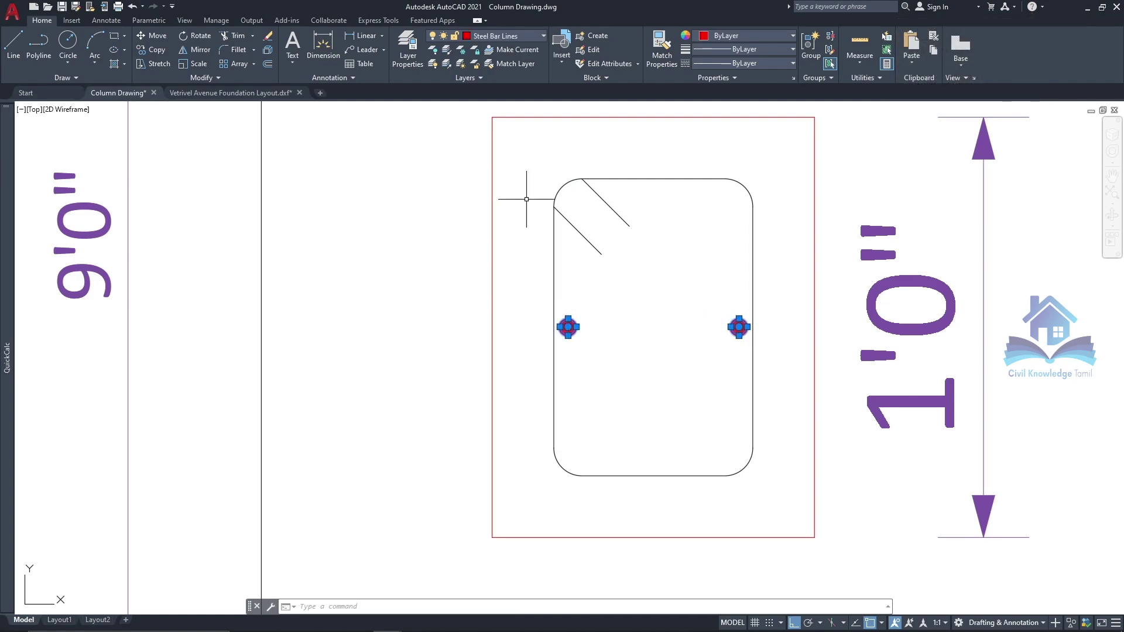
click(156, 36)
click(568, 327)
click(568, 196)
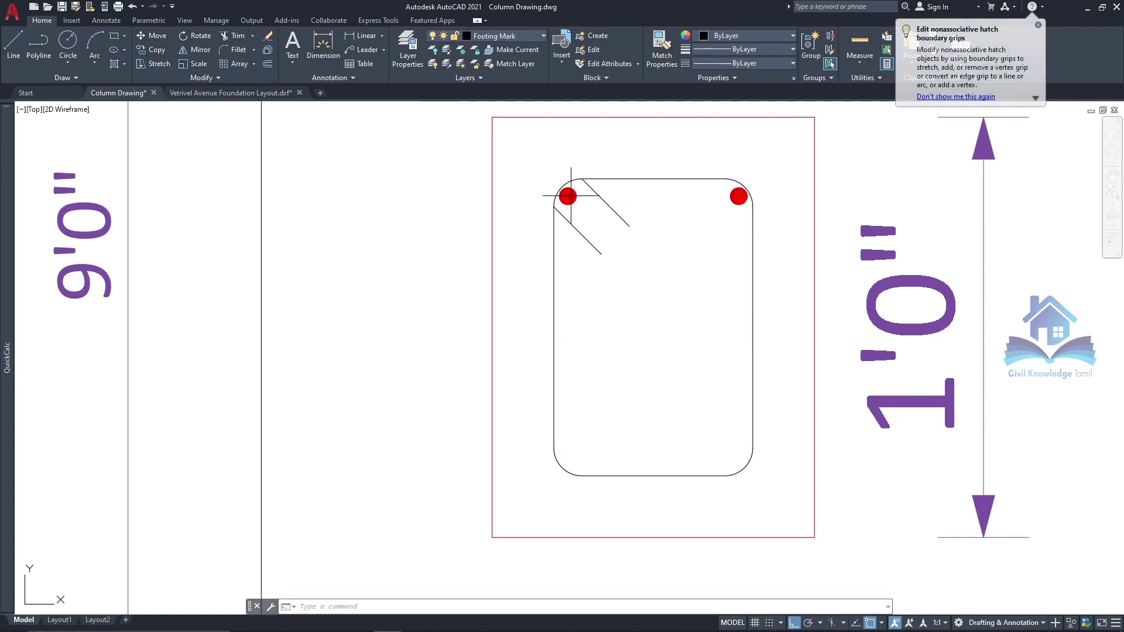
click(738, 202)
click(615, 201)
click(545, 193)
click(156, 50)
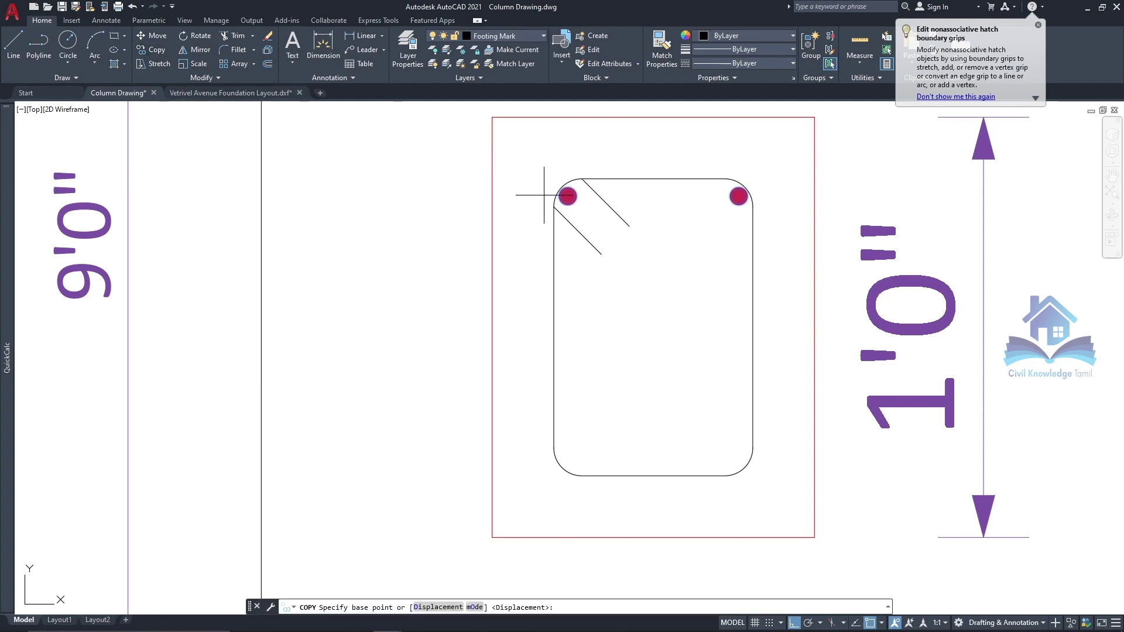
click(568, 456)
key(Escape)
Step: Stretch the C1 column section shorter so it becomes square
scroll(568, 455, down, 4)
click(647, 413)
click(485, 327)
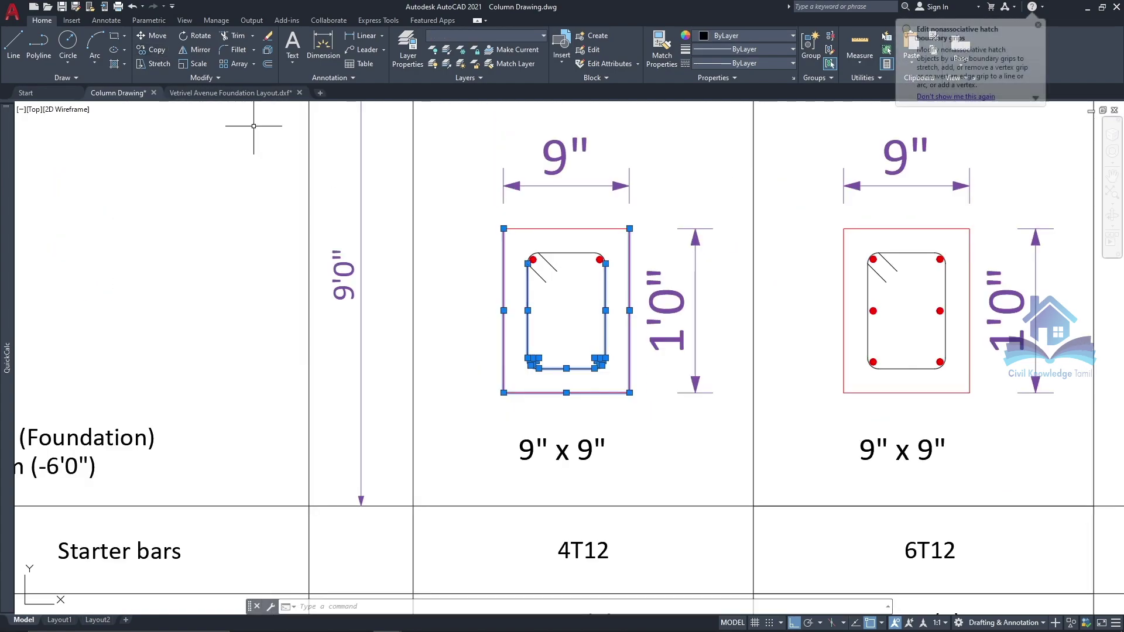
click(153, 64)
click(566, 392)
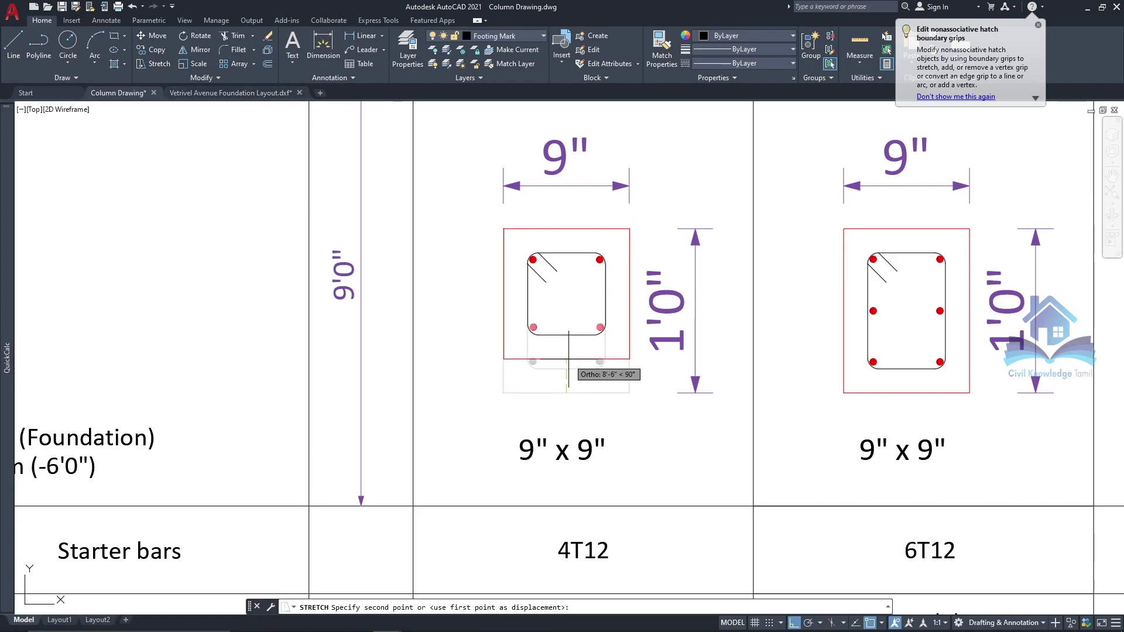
click(568, 358)
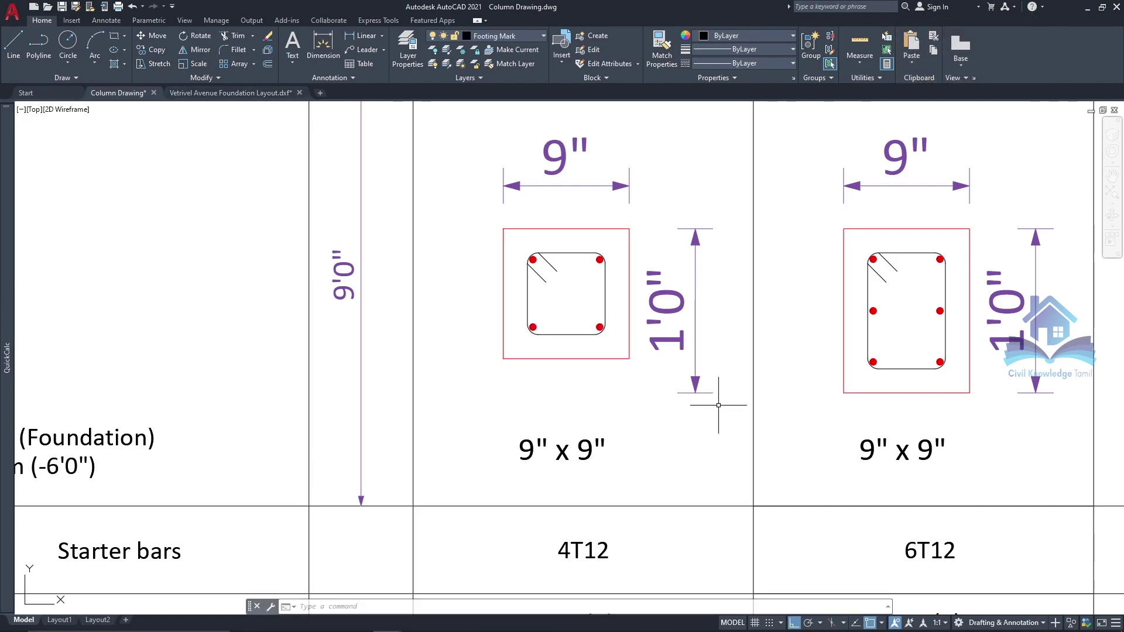
Step: Stretch C1's 1'0" height dimension up to the column bottom so it reads 9"
click(695, 386)
click(158, 63)
click(695, 392)
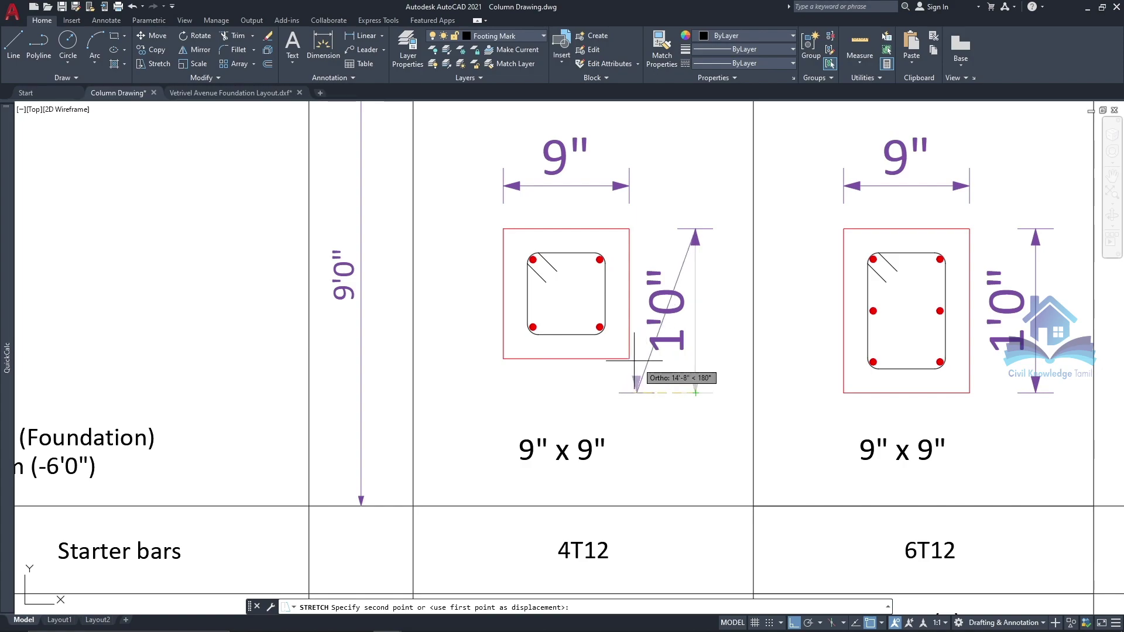
click(695, 358)
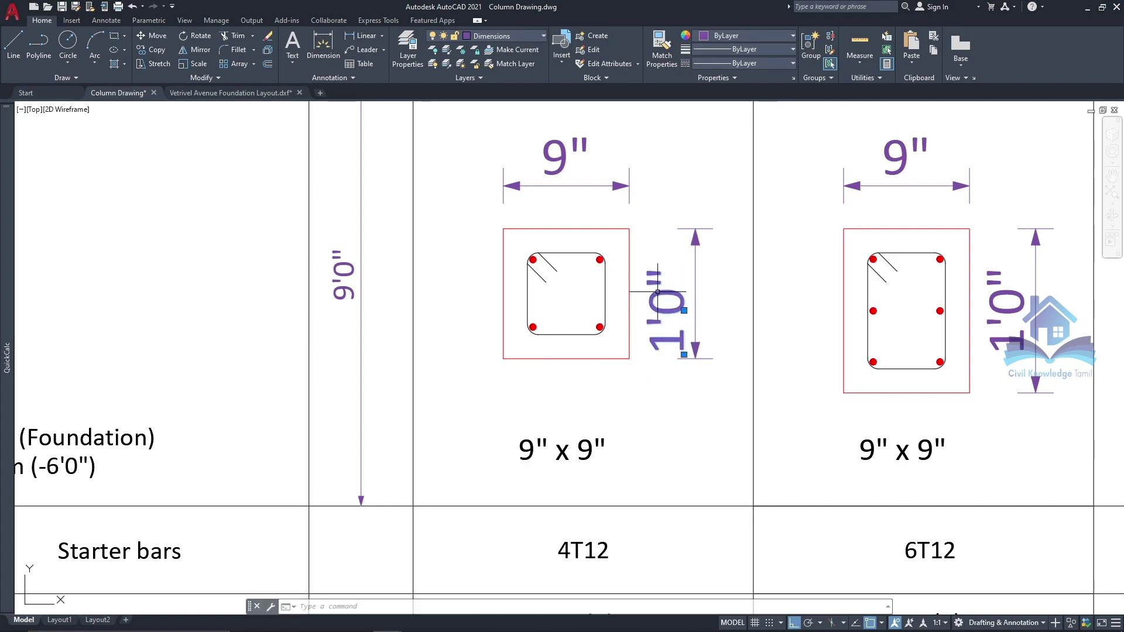
double_click(657, 291)
key(Delete)
click(670, 207)
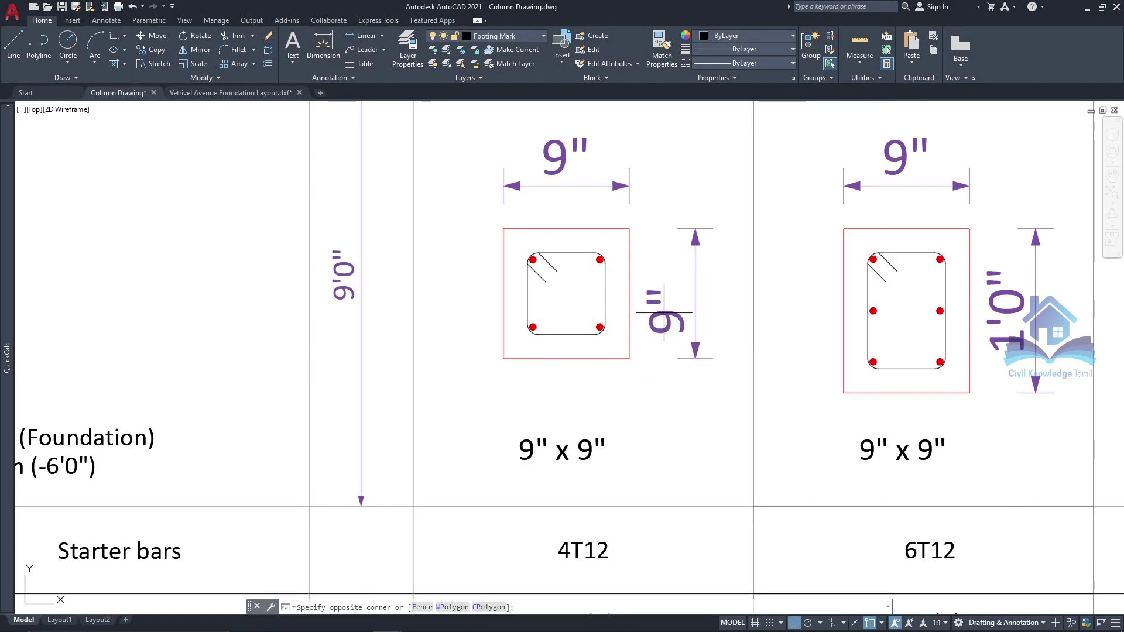
click(654, 334)
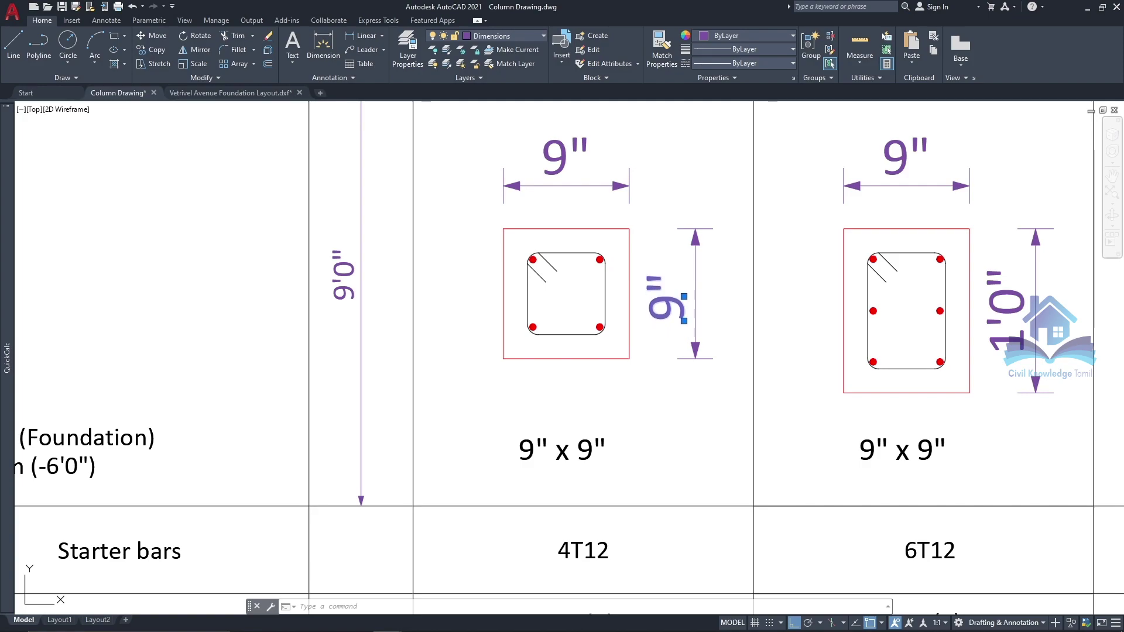
scroll(665, 167, down, 4)
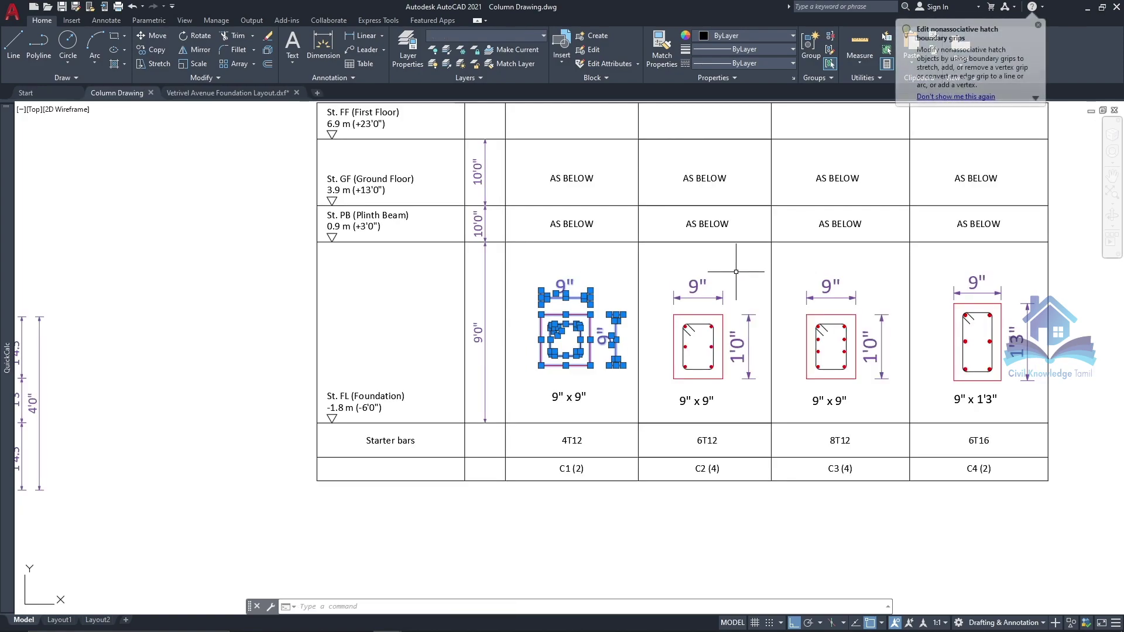
scroll(592, 280, down, 2)
scroll(576, 358, up, 2)
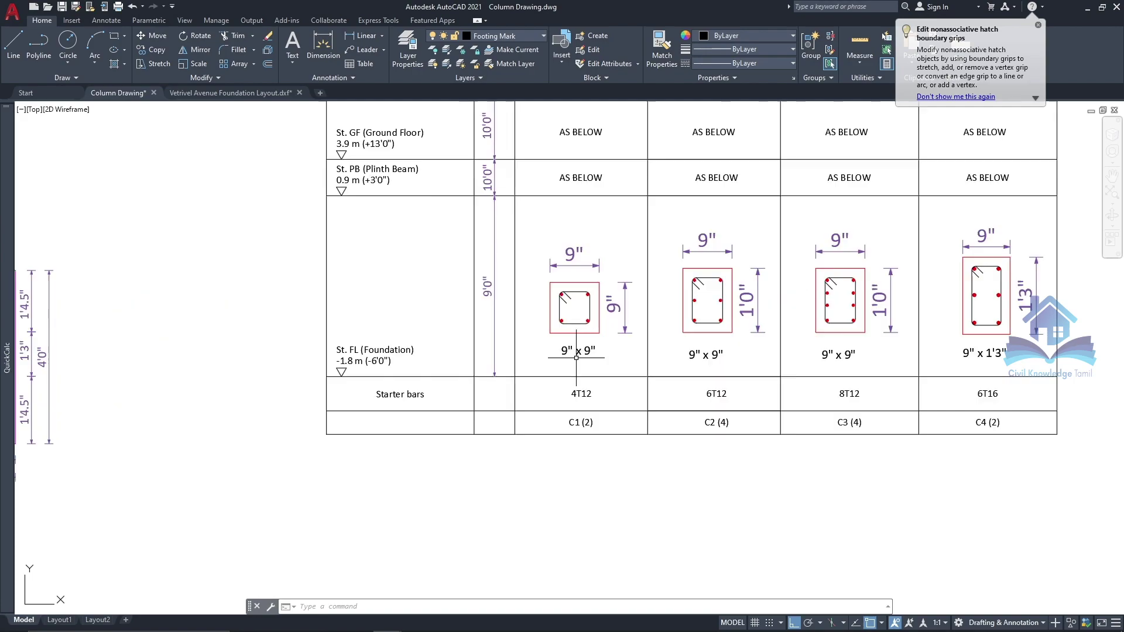
key(Escape)
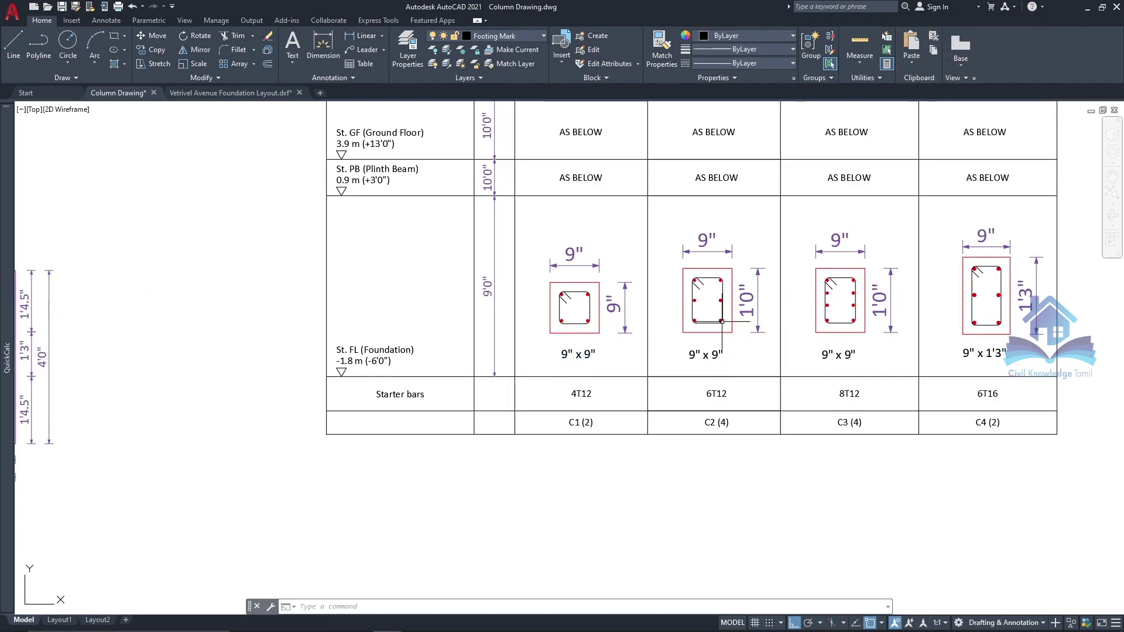
scroll(487, 300, down, 2)
Step: Make Dim the current layer
scroll(293, 275, down, 3)
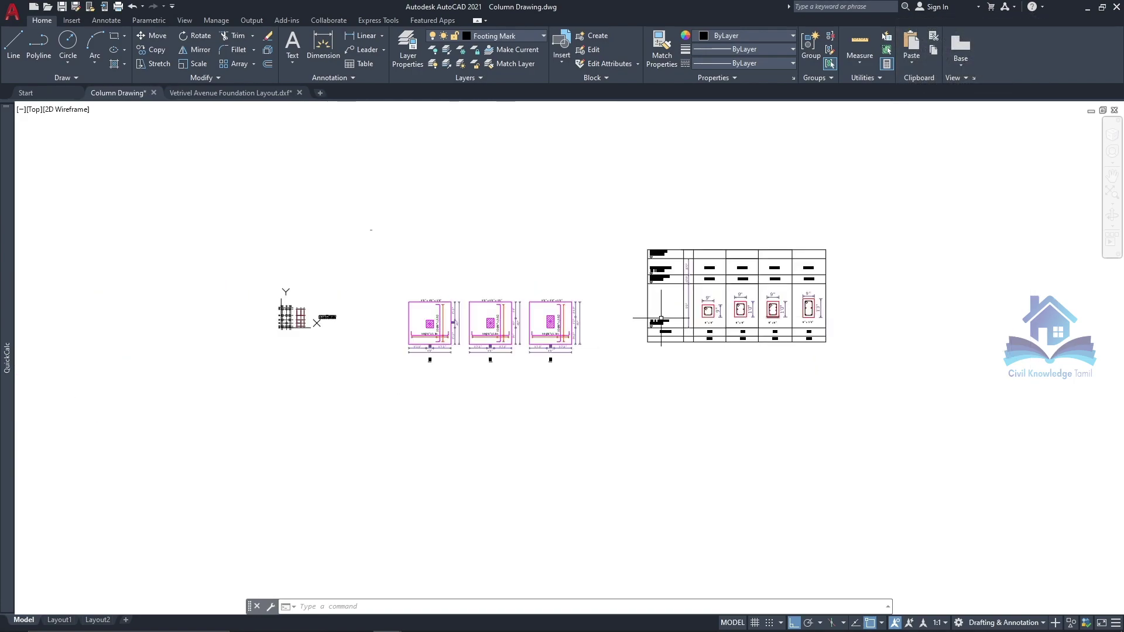
scroll(240, 248, up, 3)
scroll(389, 248, down, 2)
click(511, 36)
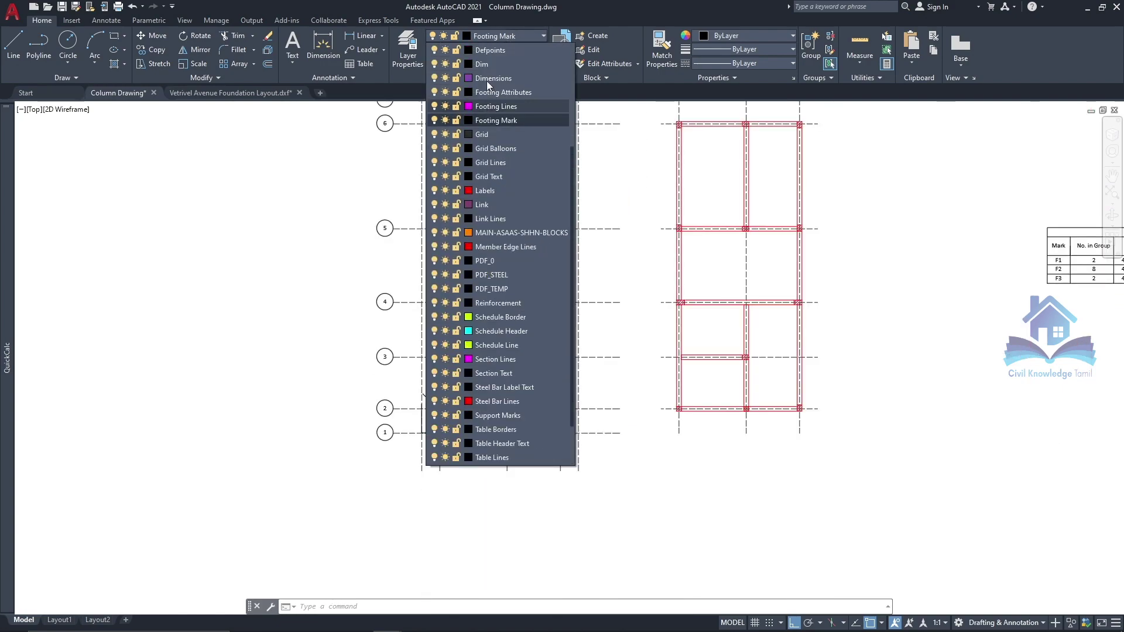
click(495, 219)
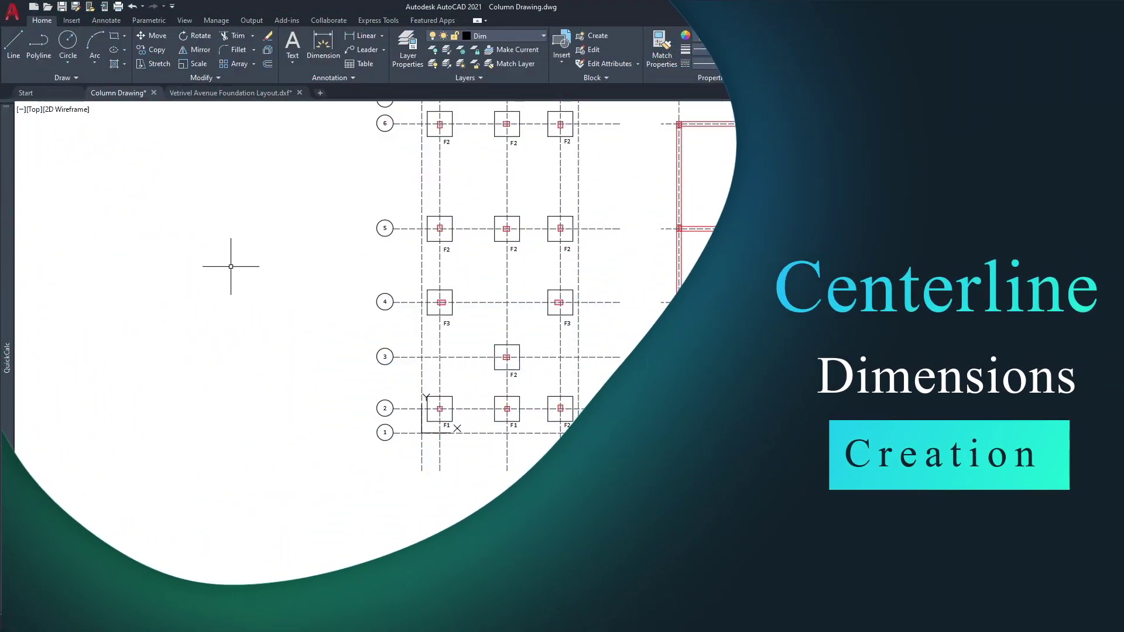
Step: Modify the ISO-25 dimension style to suppress both extension lines
text(d)
key(Return)
click(672, 294)
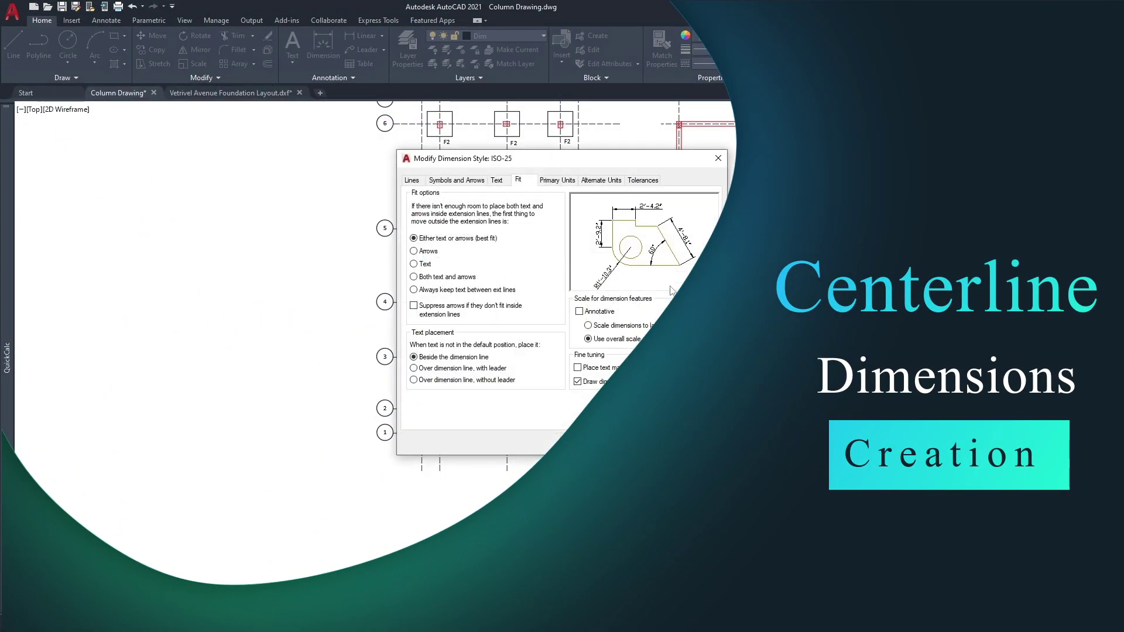
click(545, 185)
click(601, 181)
click(556, 181)
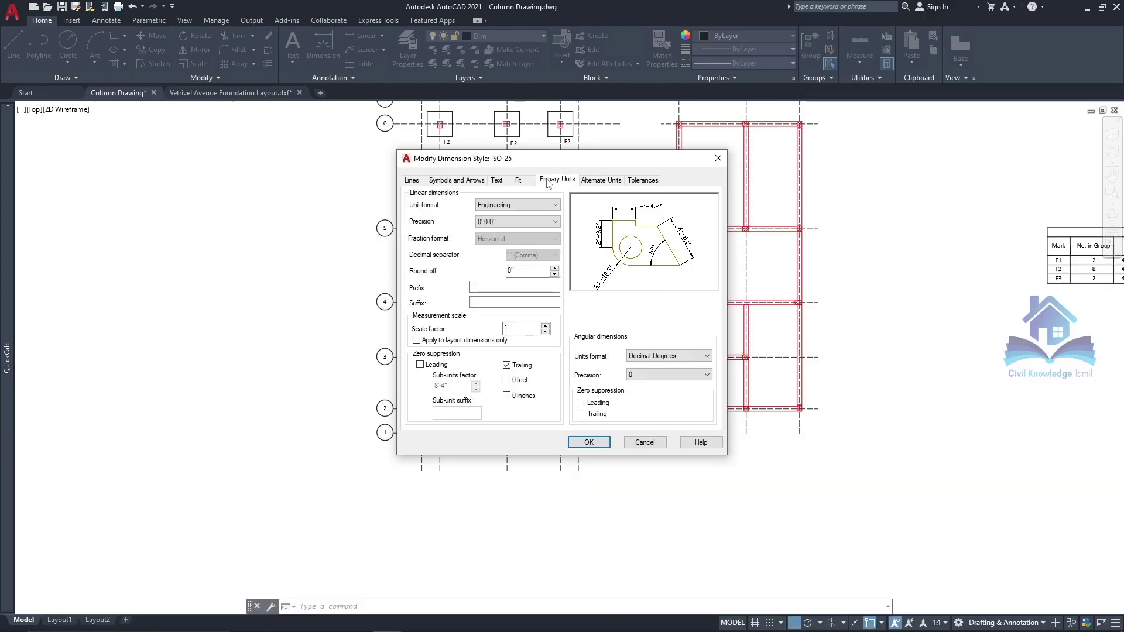
click(516, 182)
click(471, 181)
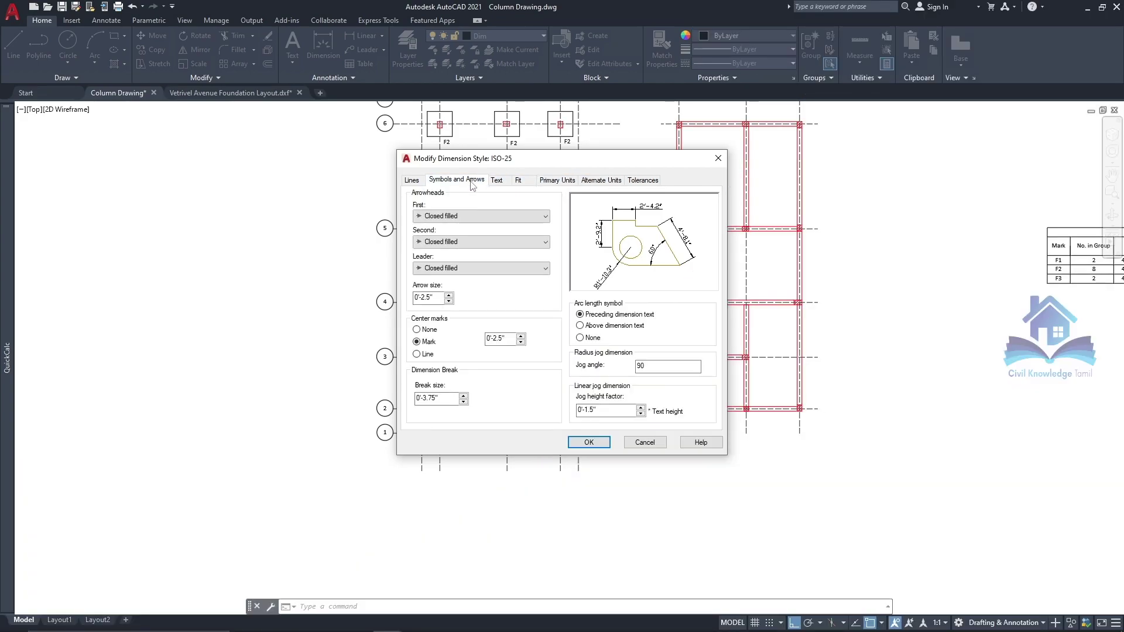
click(419, 182)
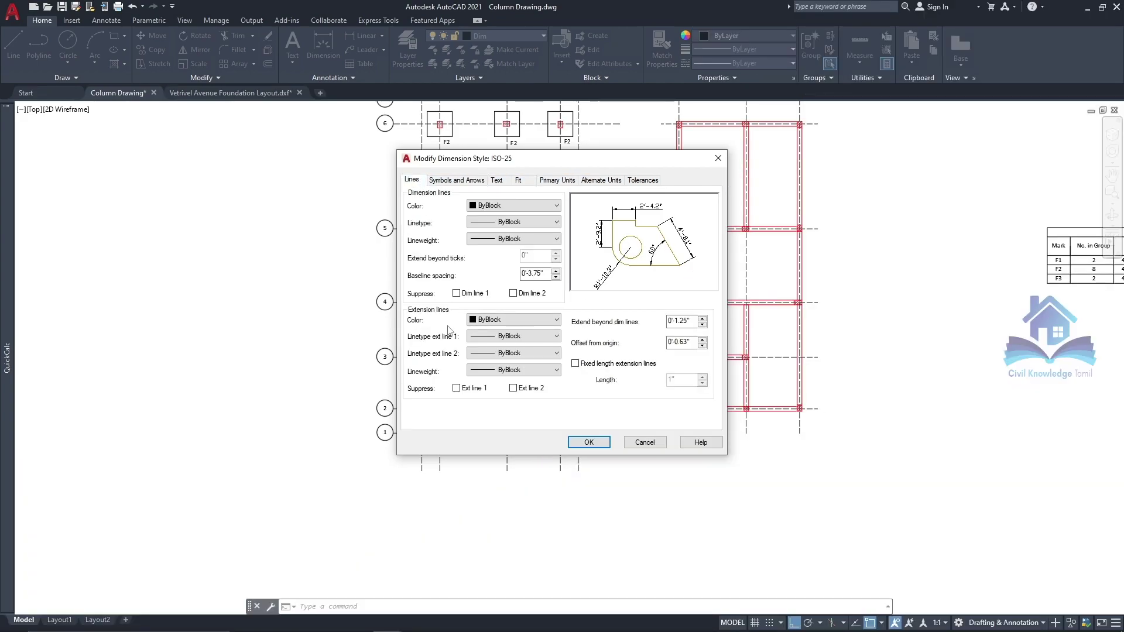
click(513, 388)
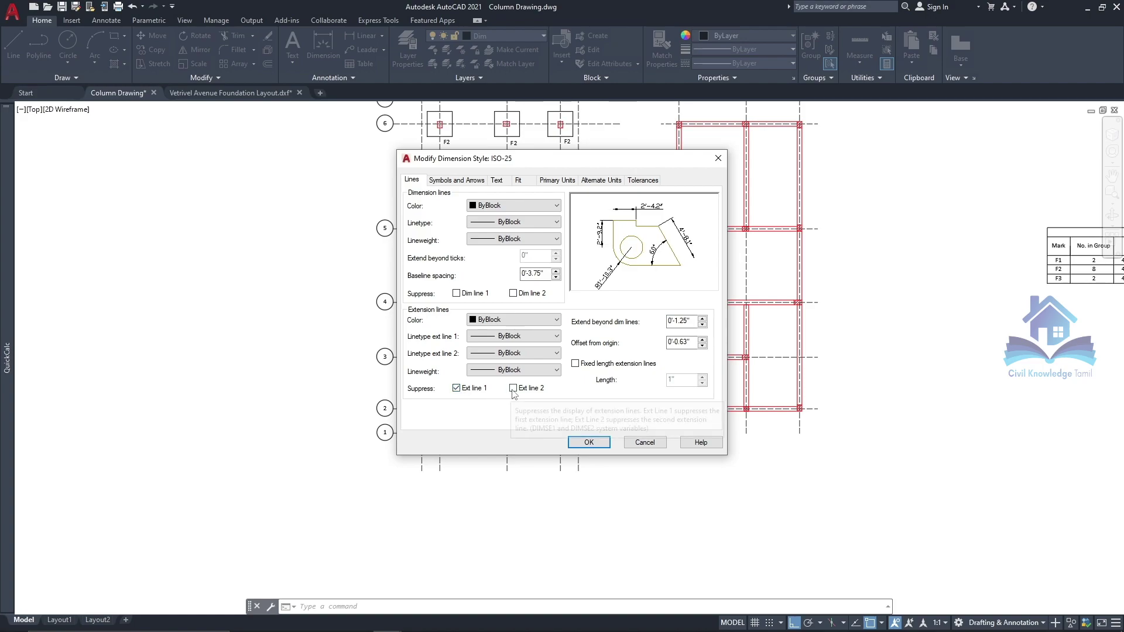
click(588, 443)
Step: Dimension the first two bays along grid 1: 2'-10.5" and 10'-8.8"
click(632, 410)
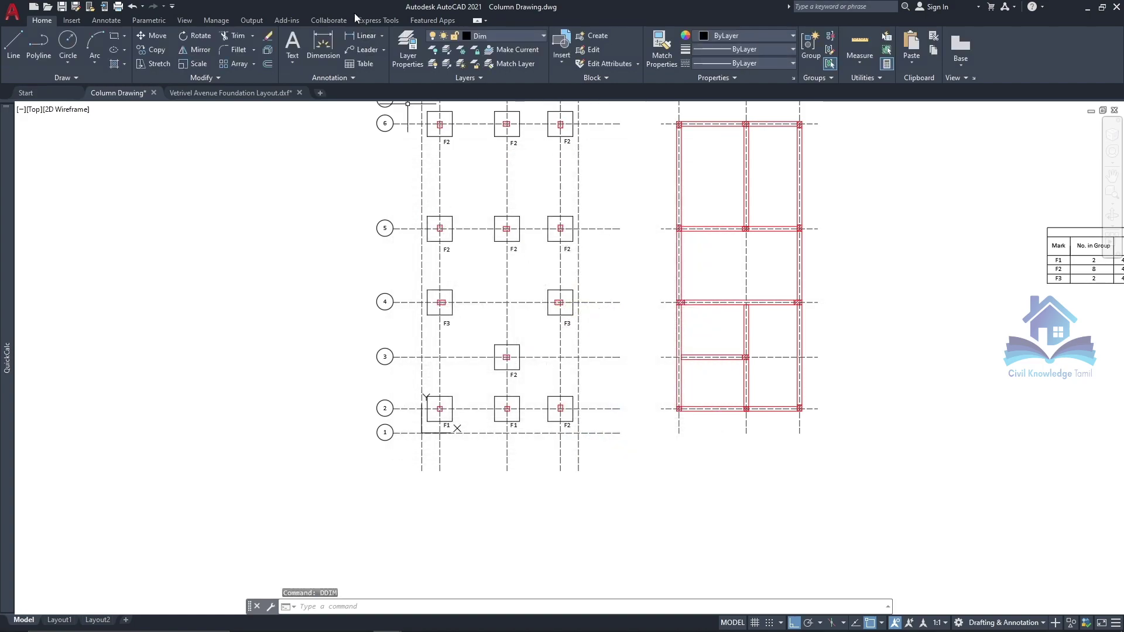
click(363, 36)
scroll(445, 418, up, 8)
scroll(416, 330, down, 4)
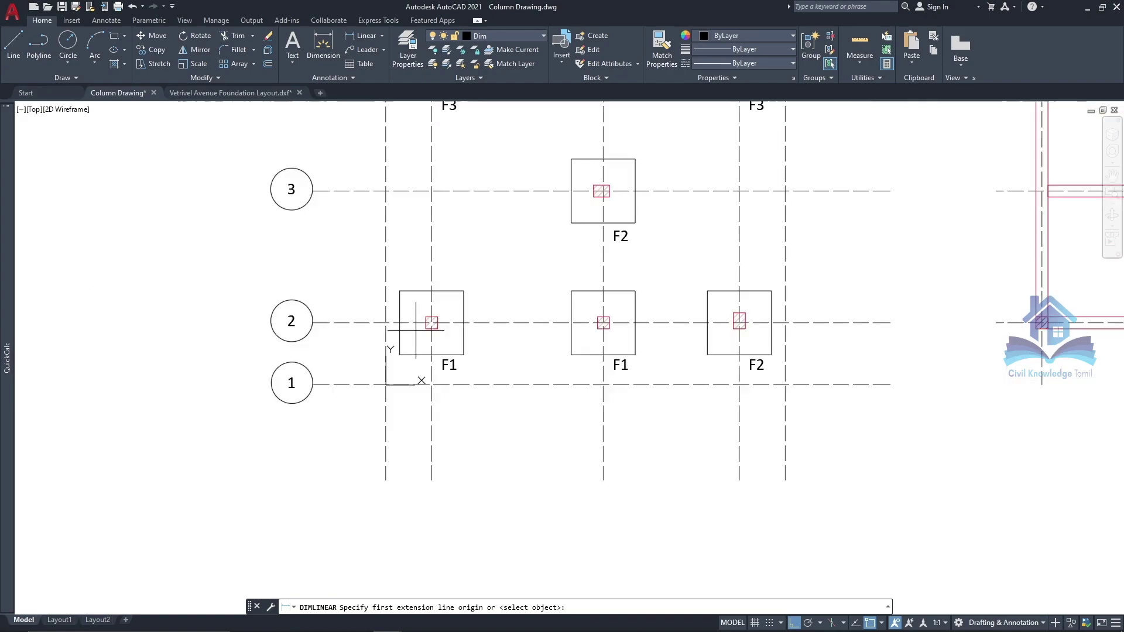
click(385, 389)
click(431, 397)
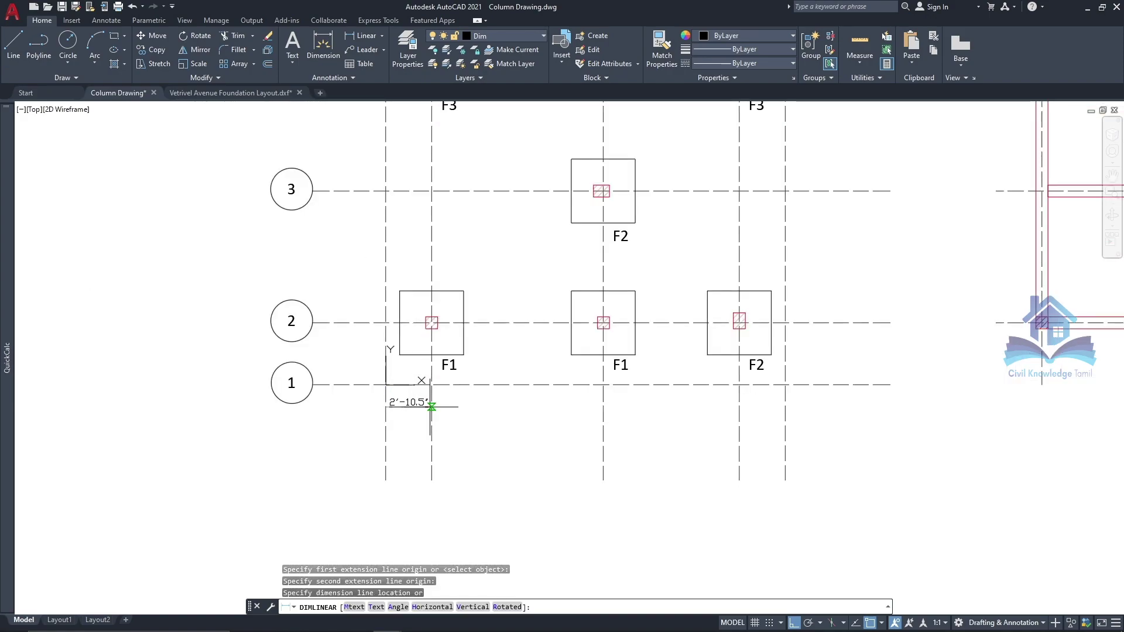
click(431, 407)
click(323, 44)
click(431, 384)
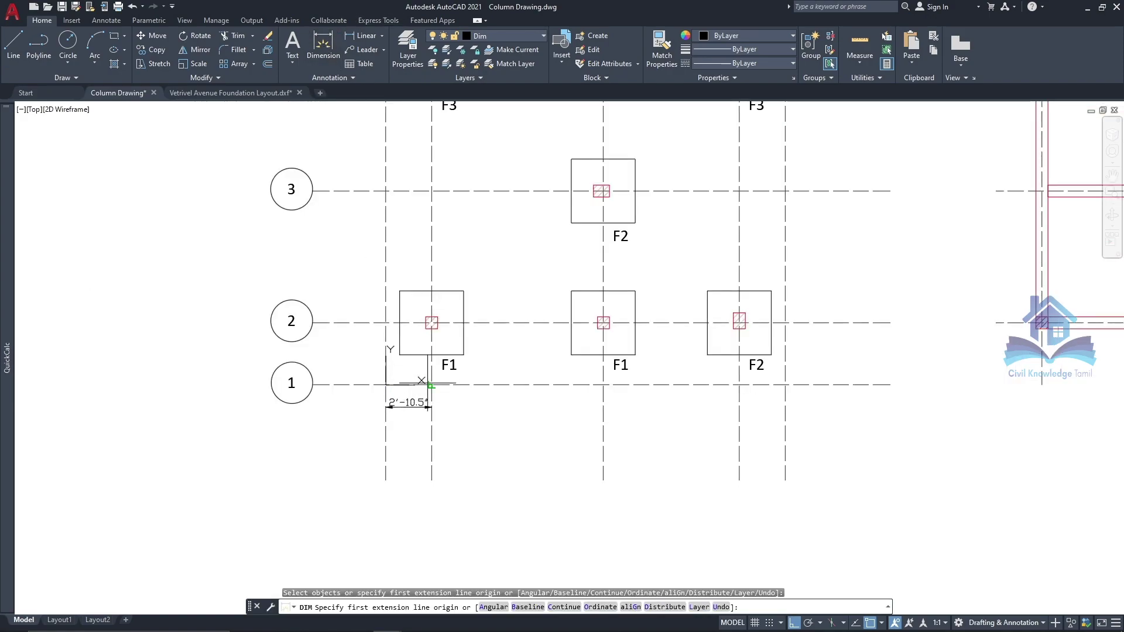
scroll(609, 385, up, 5)
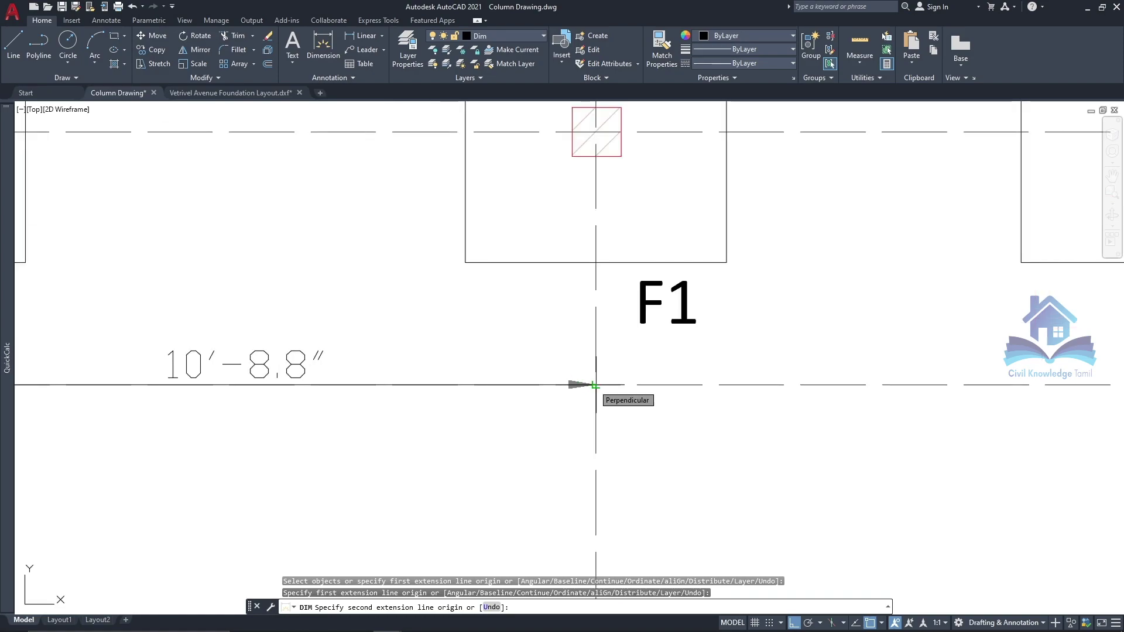
scroll(596, 384, up, 3)
scroll(602, 382, up, 5)
click(594, 322)
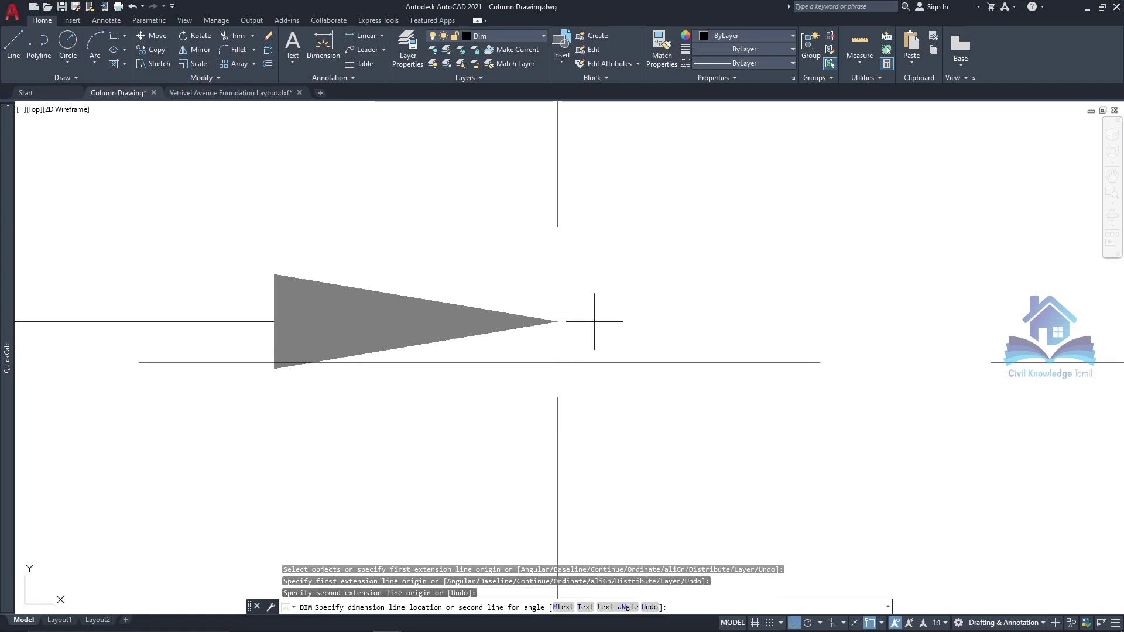
scroll(172, 360, down, 8)
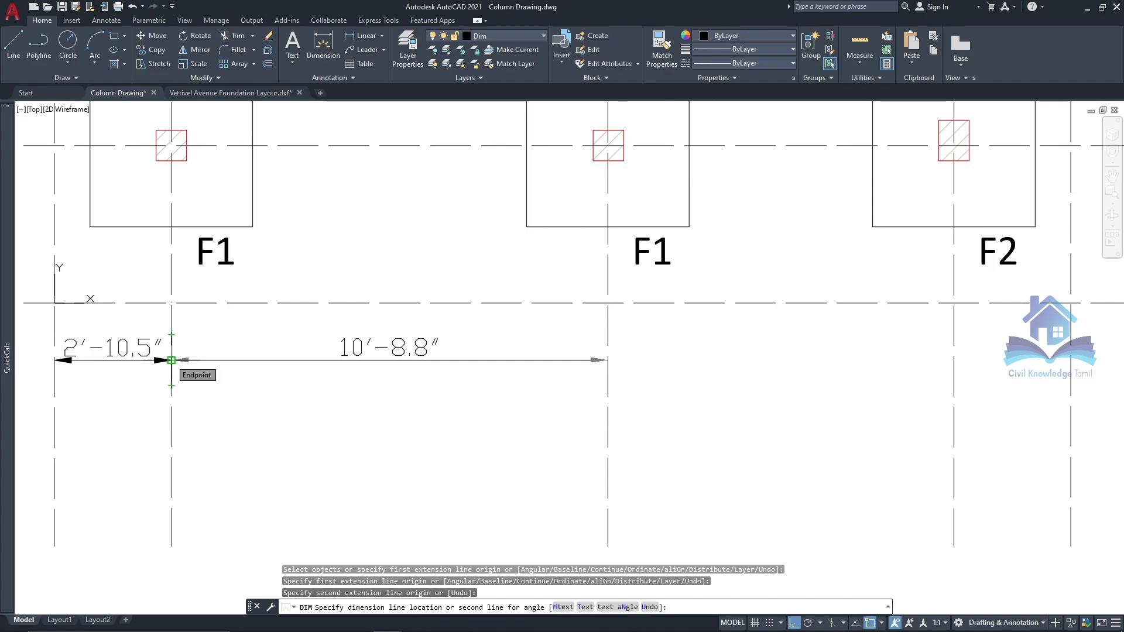
click(171, 360)
Step: Dimension the remaining bays along grid 1: 8'-6.2" and 2'-10.5"
click(608, 302)
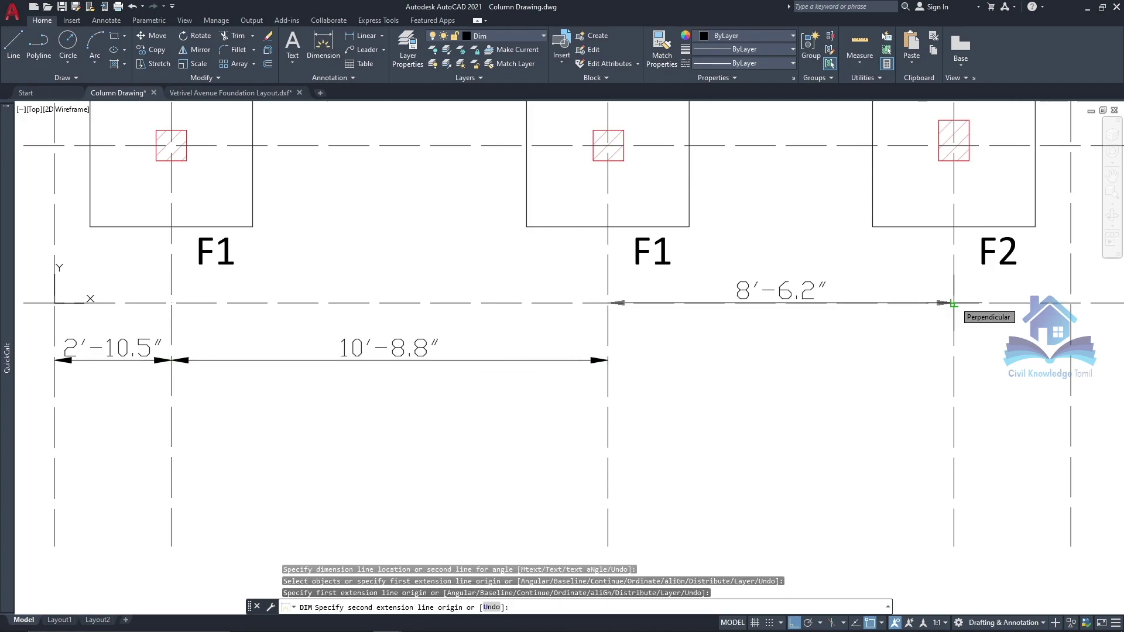
click(953, 303)
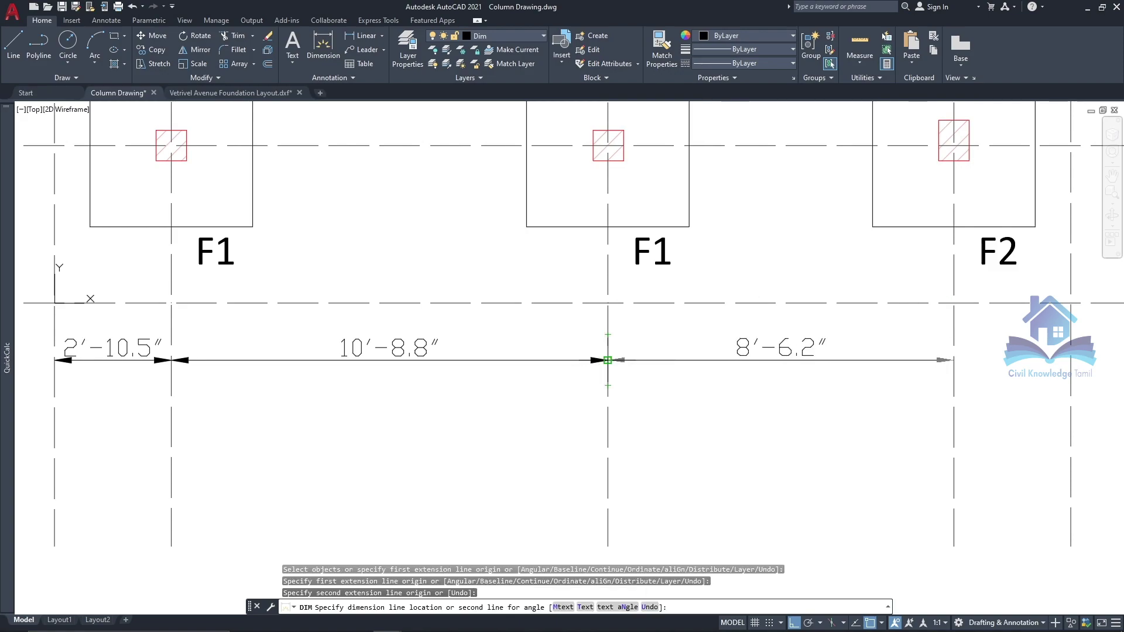
click(607, 360)
scroll(607, 360, down, 5)
scroll(619, 360, up, 5)
click(620, 359)
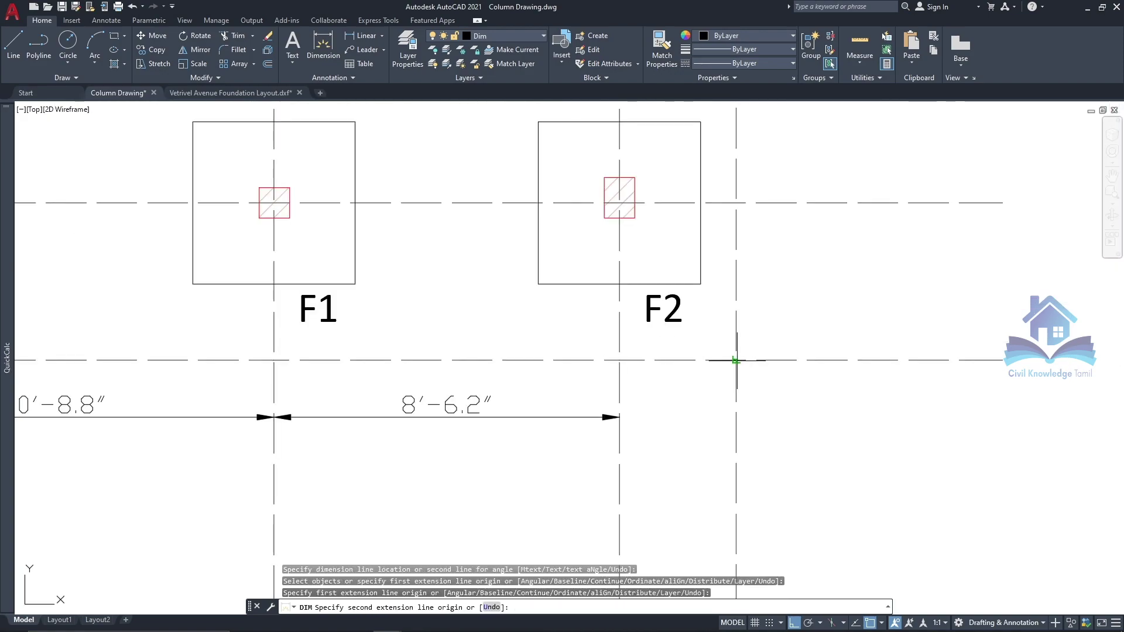
click(736, 360)
click(622, 416)
Step: Add the overall 25' dimension between the outer gridlines below the chain
scroll(622, 410, down, 5)
scroll(363, 391, up, 3)
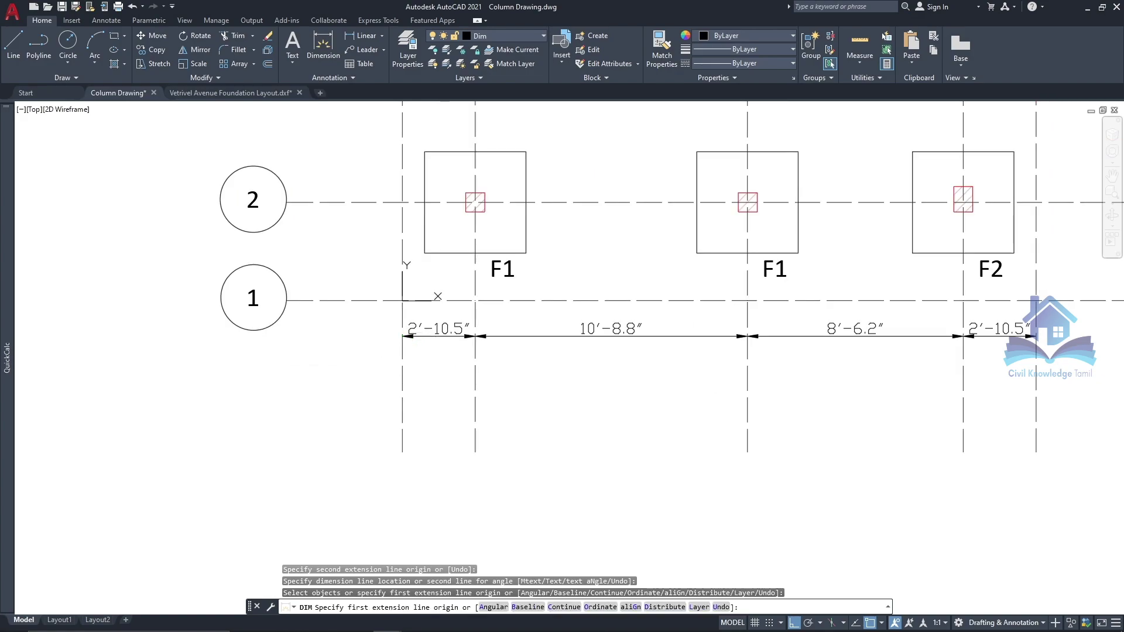
click(402, 300)
scroll(401, 304, down, 2)
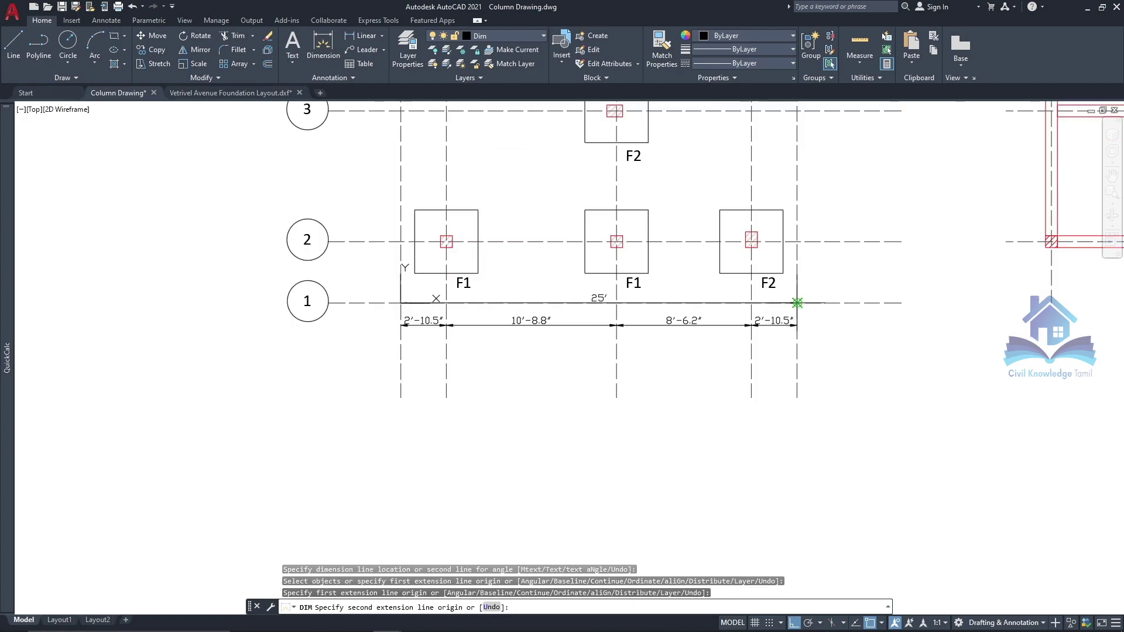
click(797, 303)
click(791, 344)
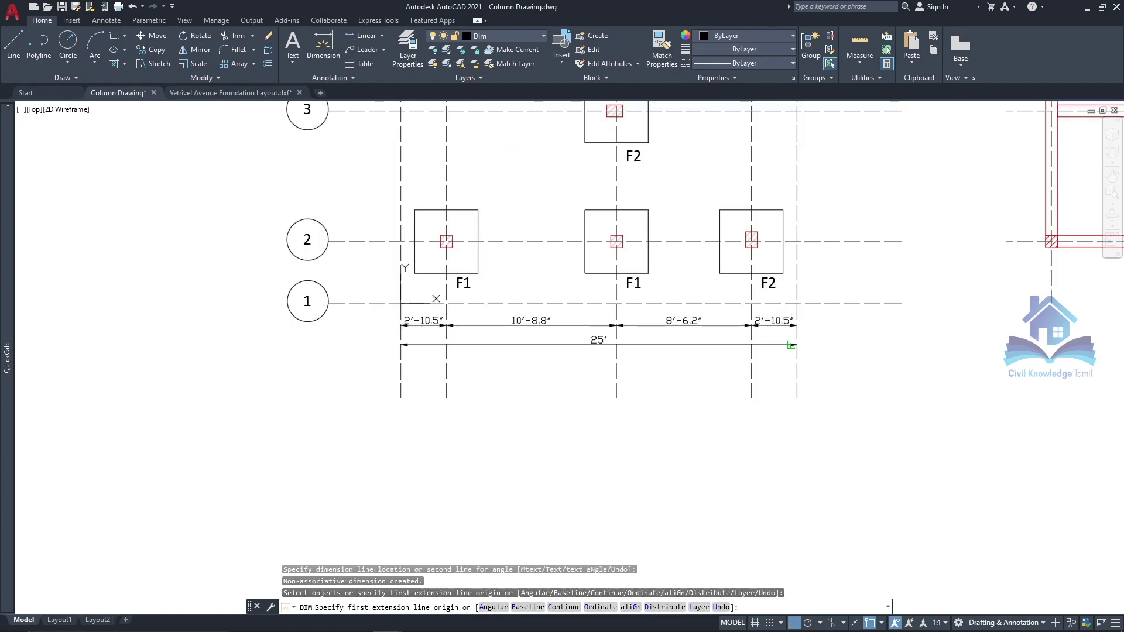
scroll(658, 369, down, 2)
scroll(509, 319, up, 2)
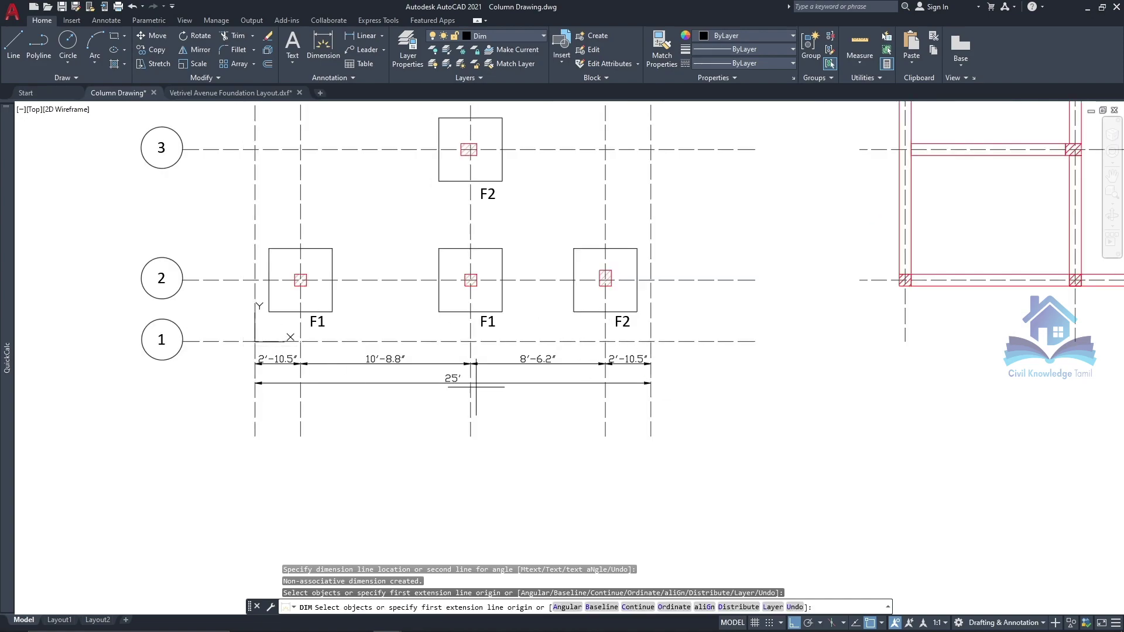
scroll(509, 319, down, 2)
scroll(509, 319, up, 2)
scroll(682, 303, up, 2)
key(Escape)
Step: Quick-dimension the seven horizontal grid lines, placing the row spacings right of the plan
text(ddim)
key(Return)
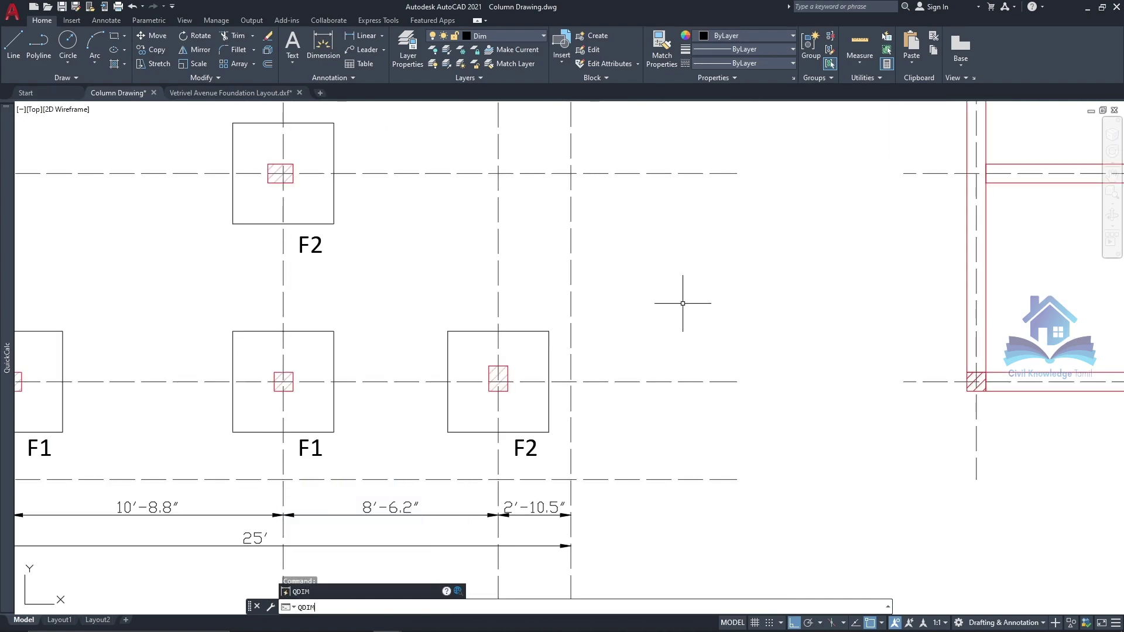
scroll(606, 472, down, 6)
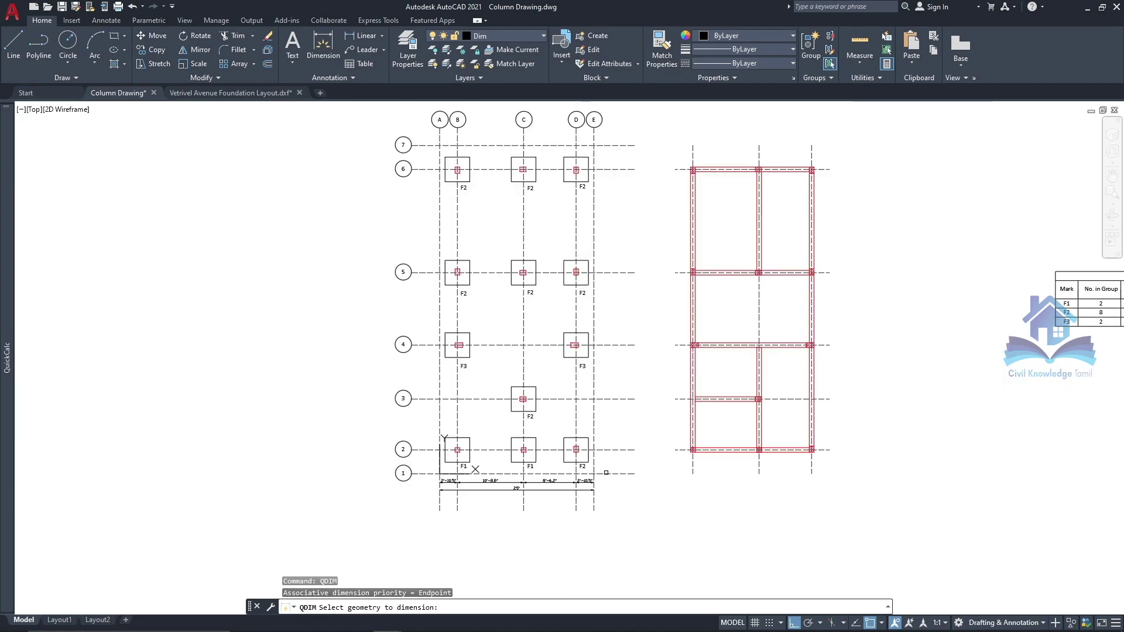
click(620, 132)
key(Return)
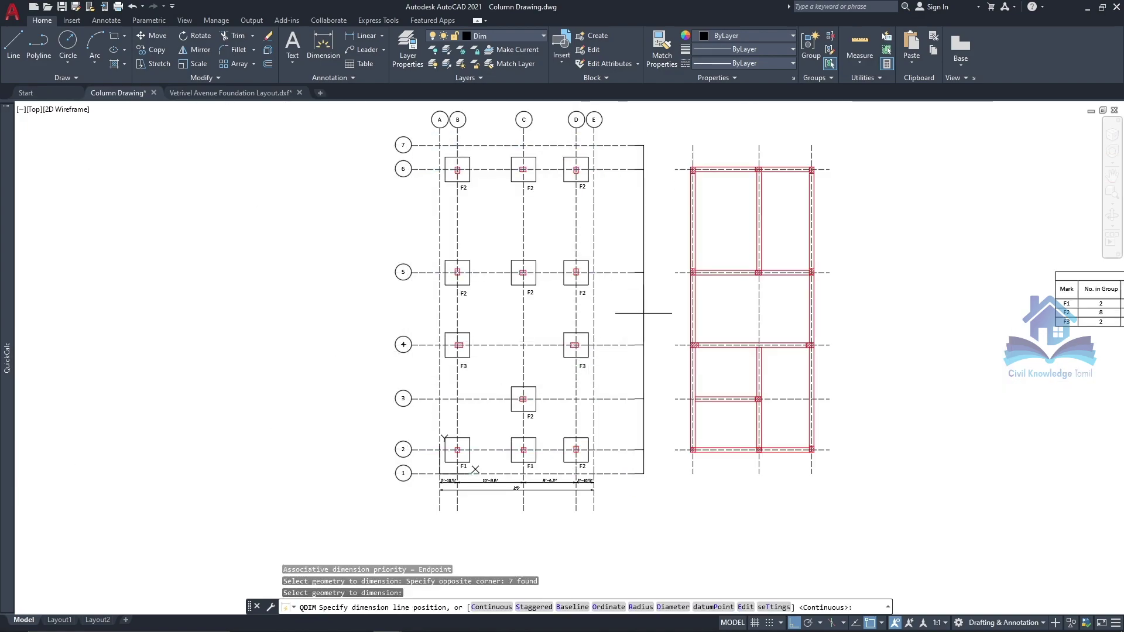
click(640, 323)
scroll(705, 447, up, 2)
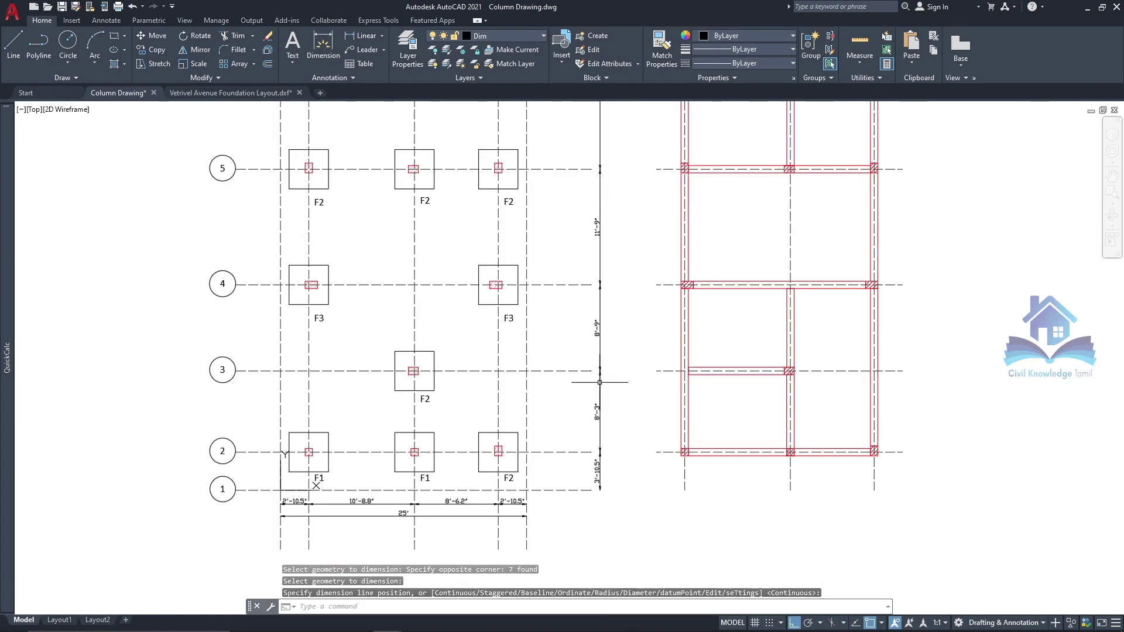
scroll(620, 498, down, 3)
scroll(608, 410, up, 3)
Step: Move the vertical grid dimension string left, closer to the plan
click(603, 251)
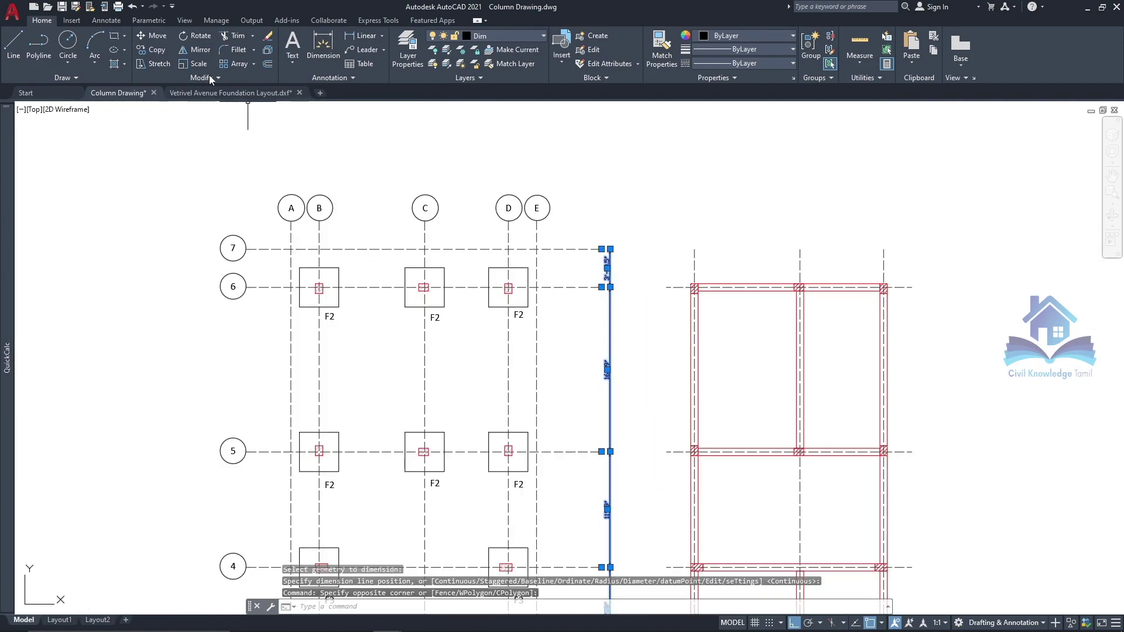
click(152, 35)
scroll(603, 269, up, 3)
click(594, 276)
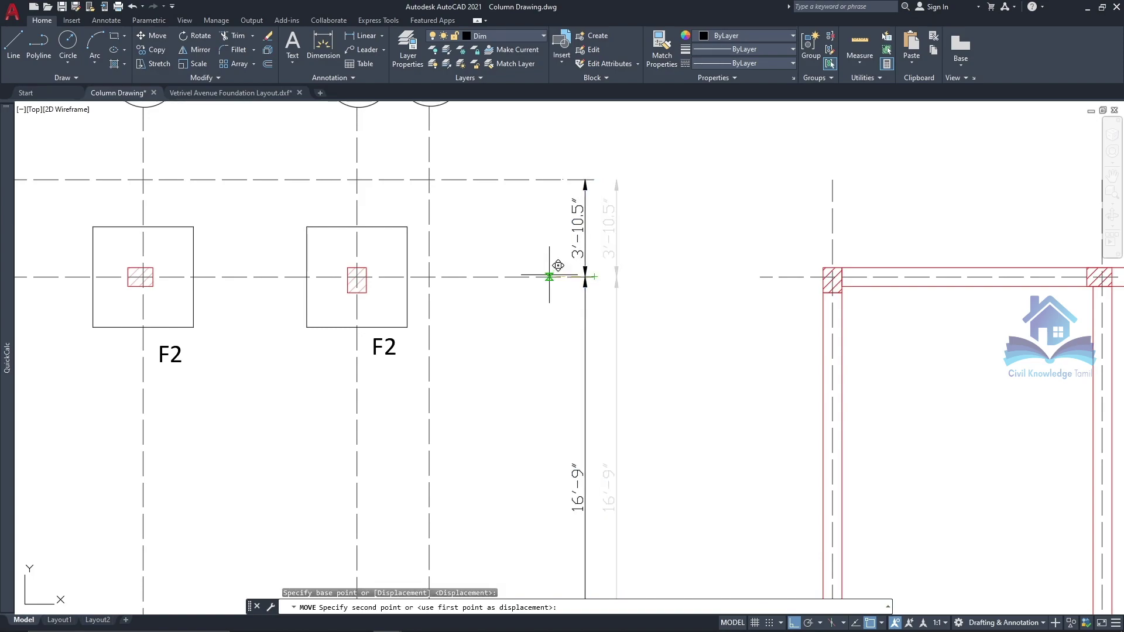
click(443, 277)
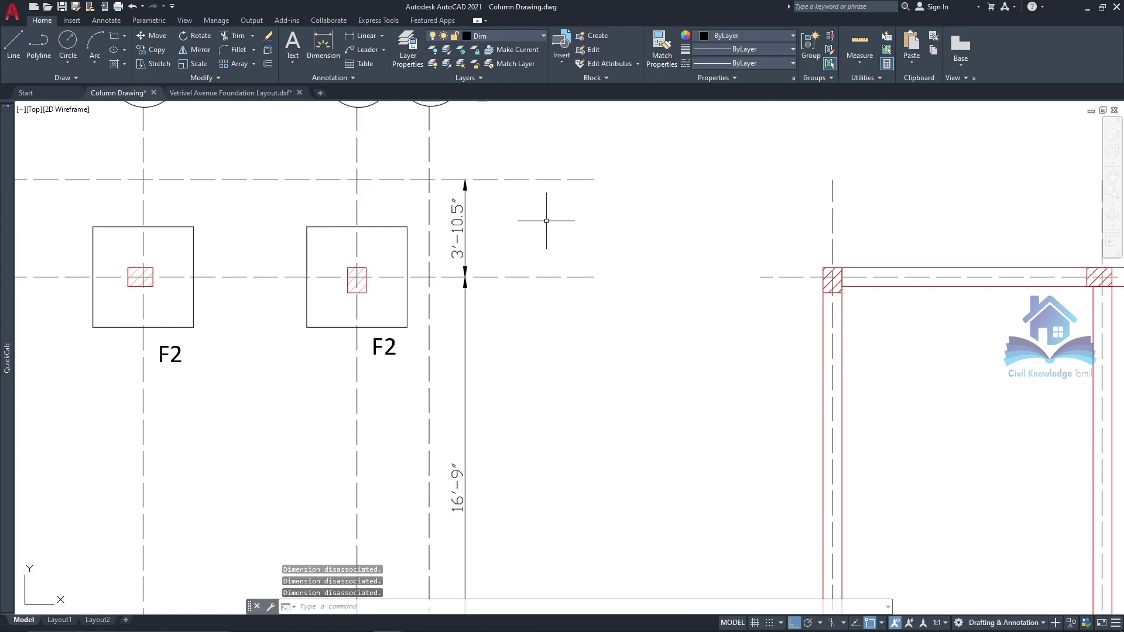
scroll(547, 221, down, 3)
scroll(585, 193, down, 2)
key(Escape)
scroll(545, 224, up, 2)
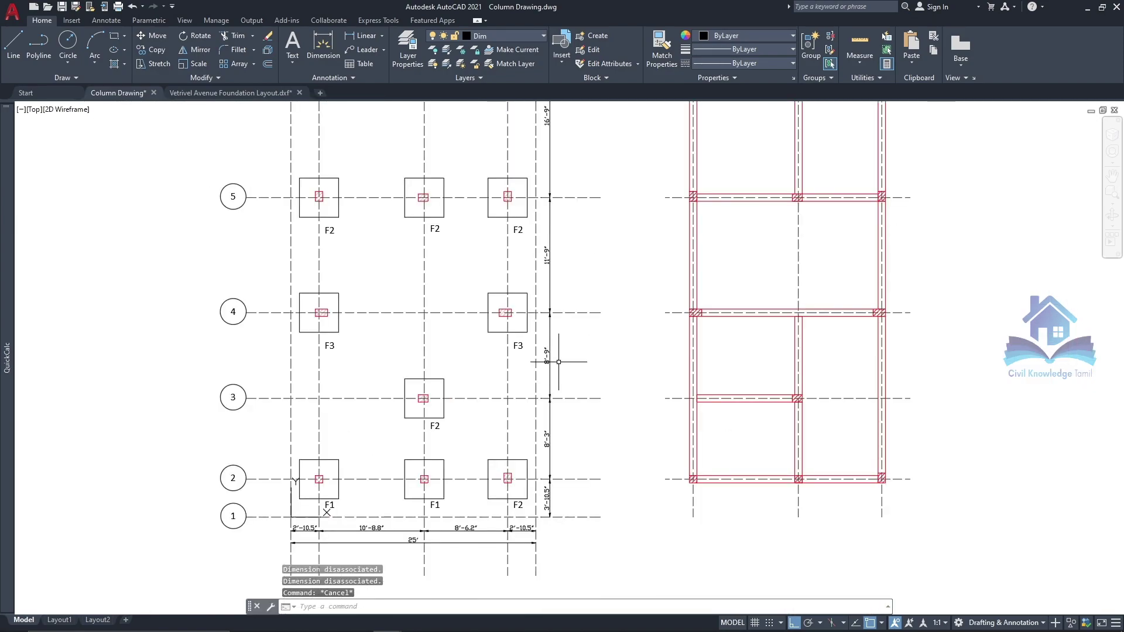
Step: Add the 52'-3" overall dimension from the bottom grid line to grid 7
click(323, 47)
scroll(428, 520, up, 6)
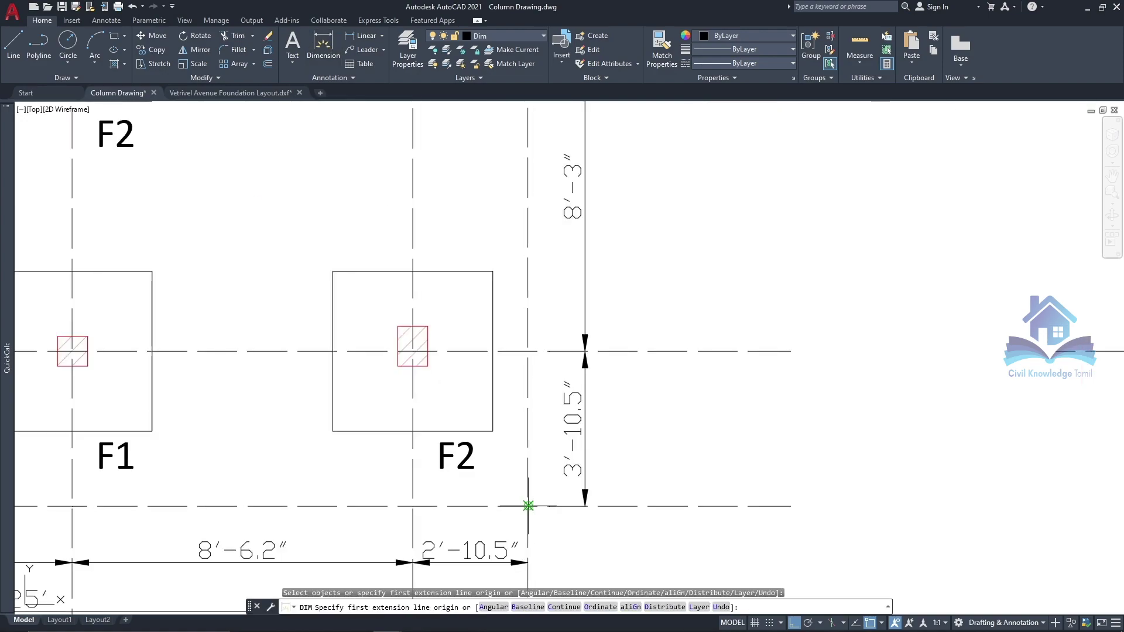
click(528, 506)
scroll(527, 506, down, 8)
scroll(527, 194, up, 4)
click(518, 188)
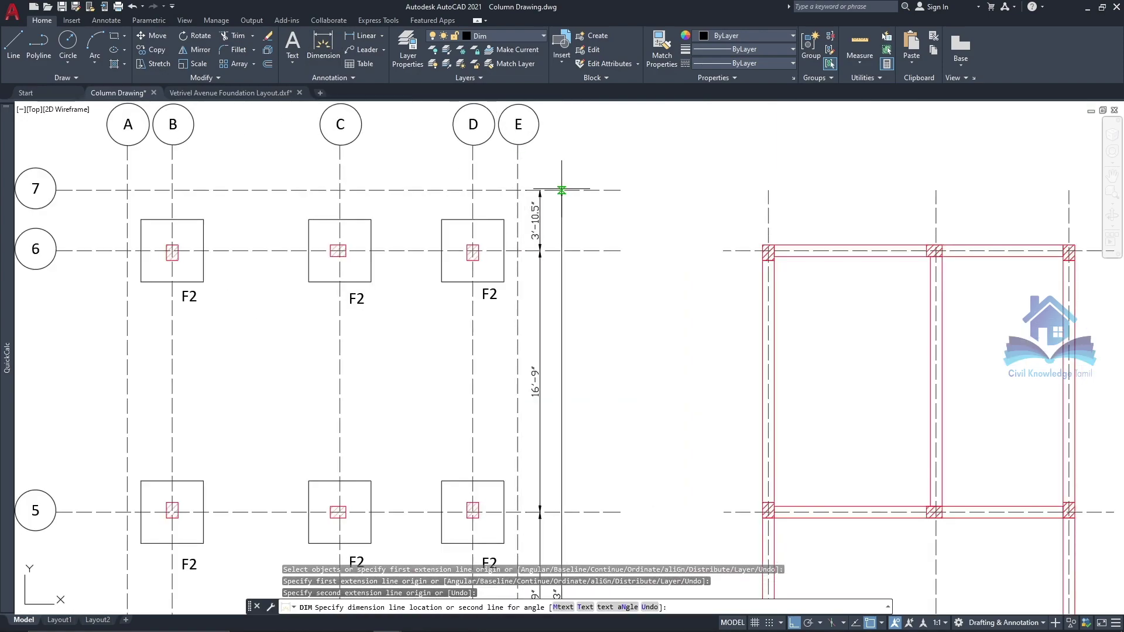
click(561, 190)
scroll(588, 307, down, 5)
scroll(589, 306, up, 3)
key(Return)
scroll(590, 311, down, 2)
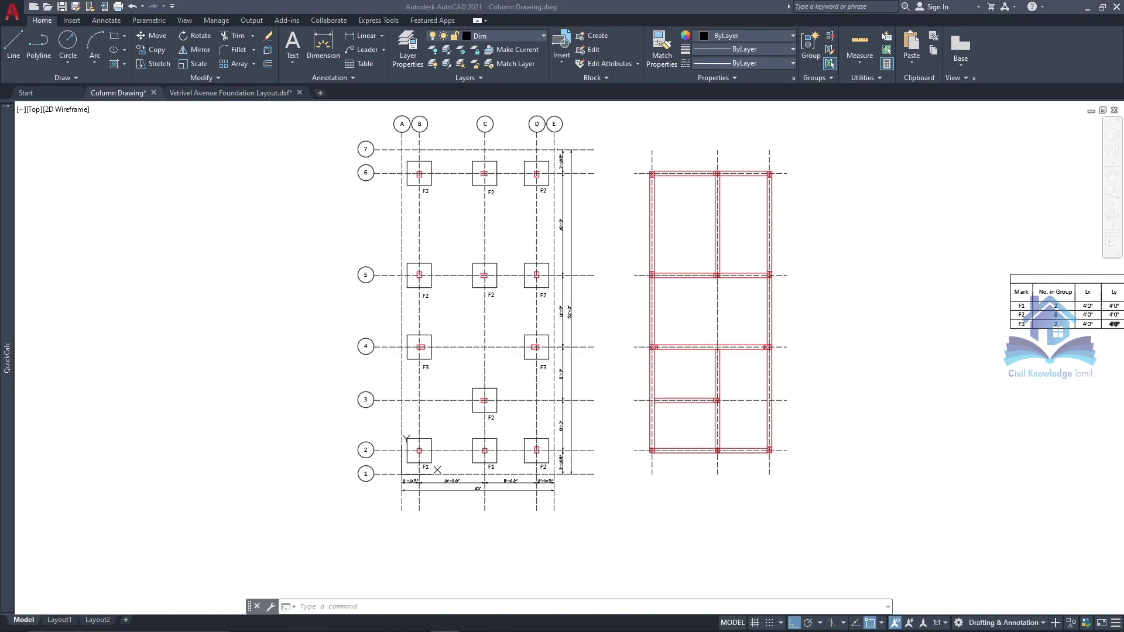
Step: Save the drawing
scroll(472, 495, up, 4)
scroll(475, 445, down, 2)
key(ctrl+s)
scroll(374, 398, up, 2)
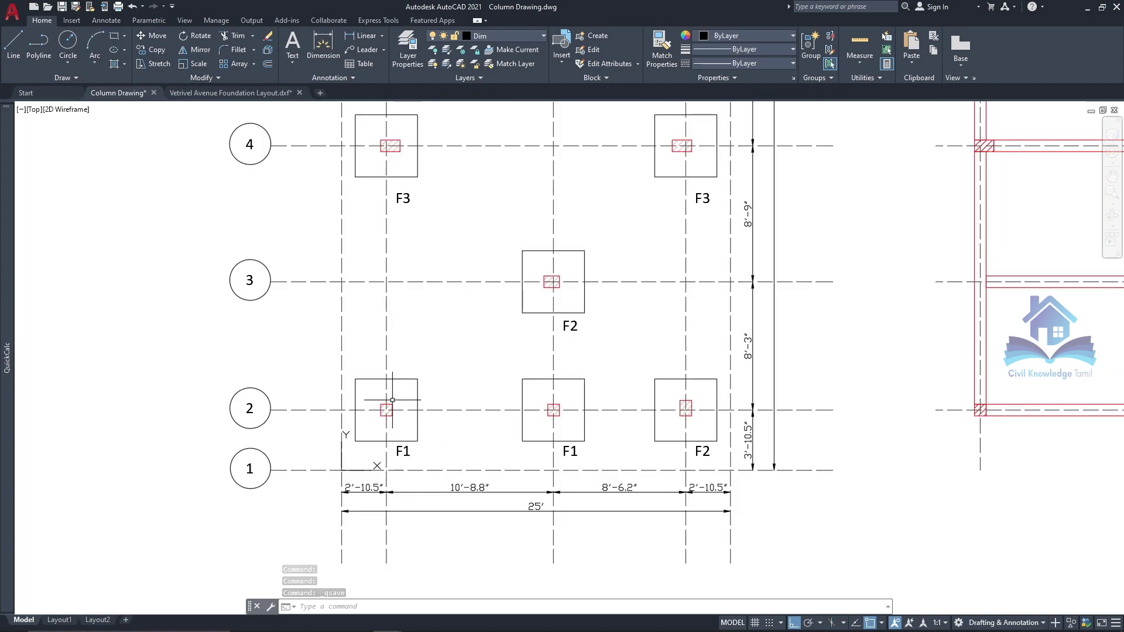
scroll(401, 360, up, 2)
scroll(409, 383, up, 2)
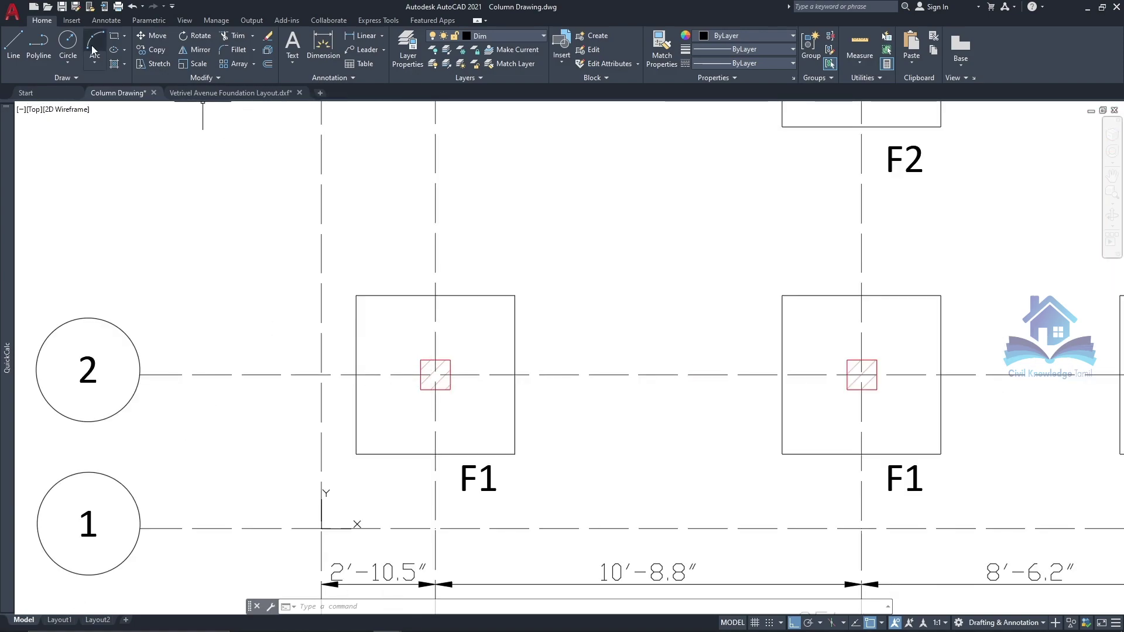
scroll(435, 362, up, 2)
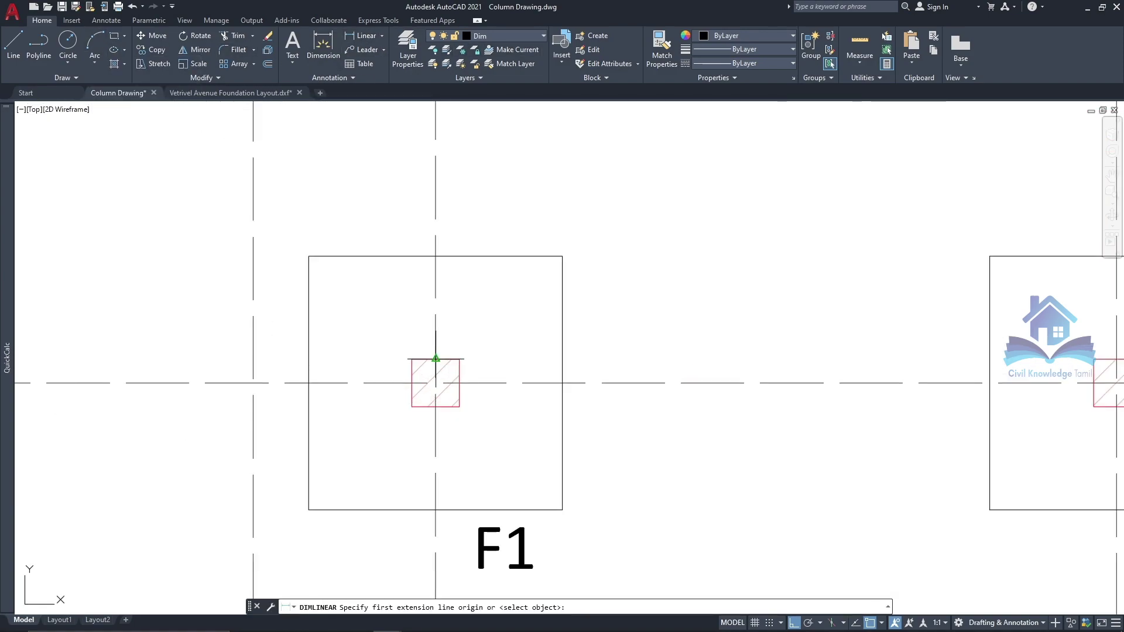
Step: Abandon a column dimension and open the Dimension Style Manager with DDIM
click(436, 359)
click(412, 358)
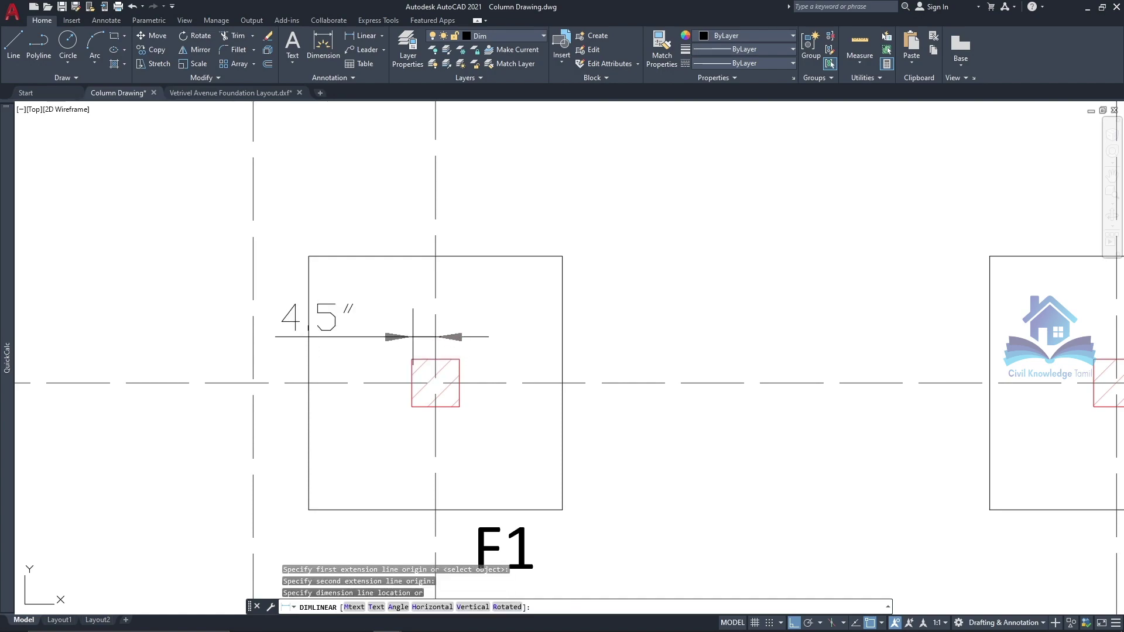
key(Escape)
text(ddim)
key(Return)
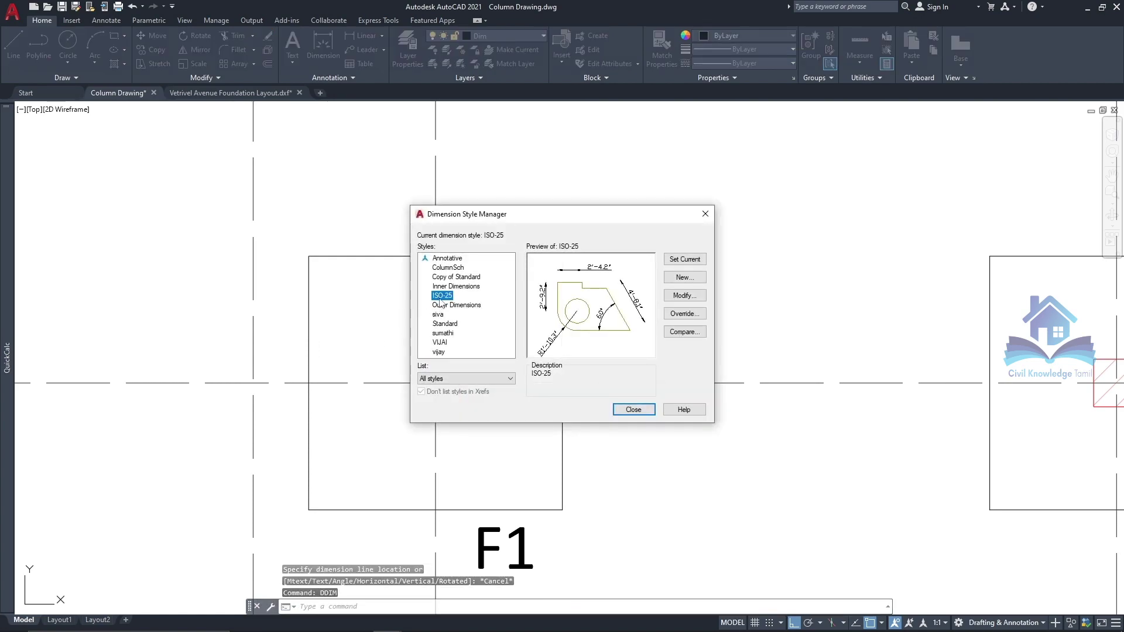
Step: Edit Inner Dimensions: keep Architectural tick arrows and set arrow size to 0'-0.09"
click(440, 305)
click(456, 286)
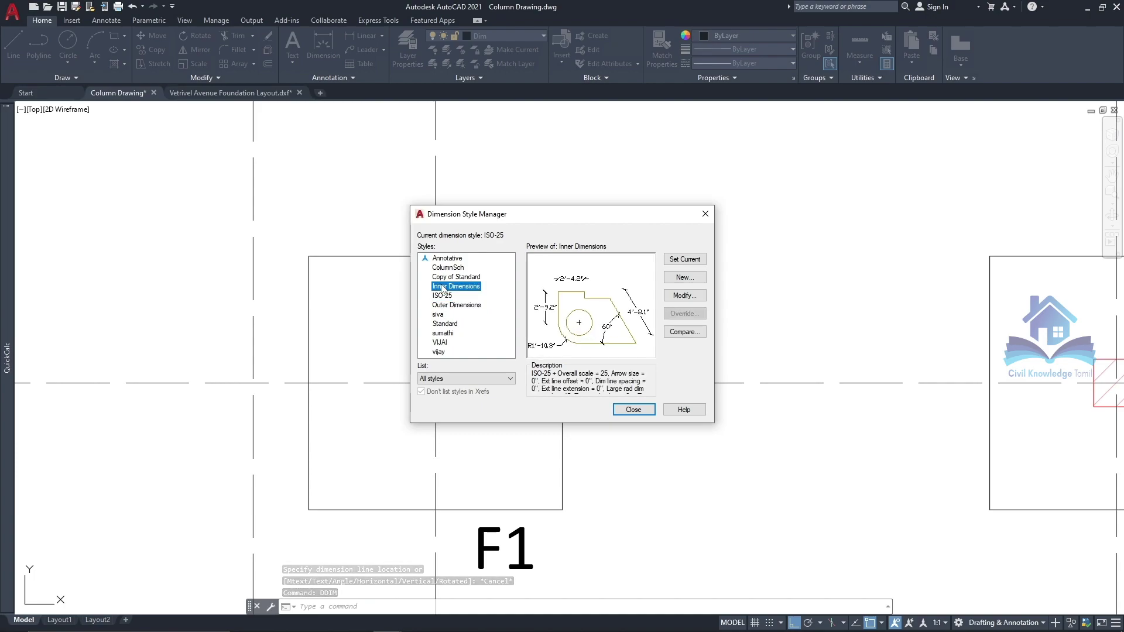
click(679, 296)
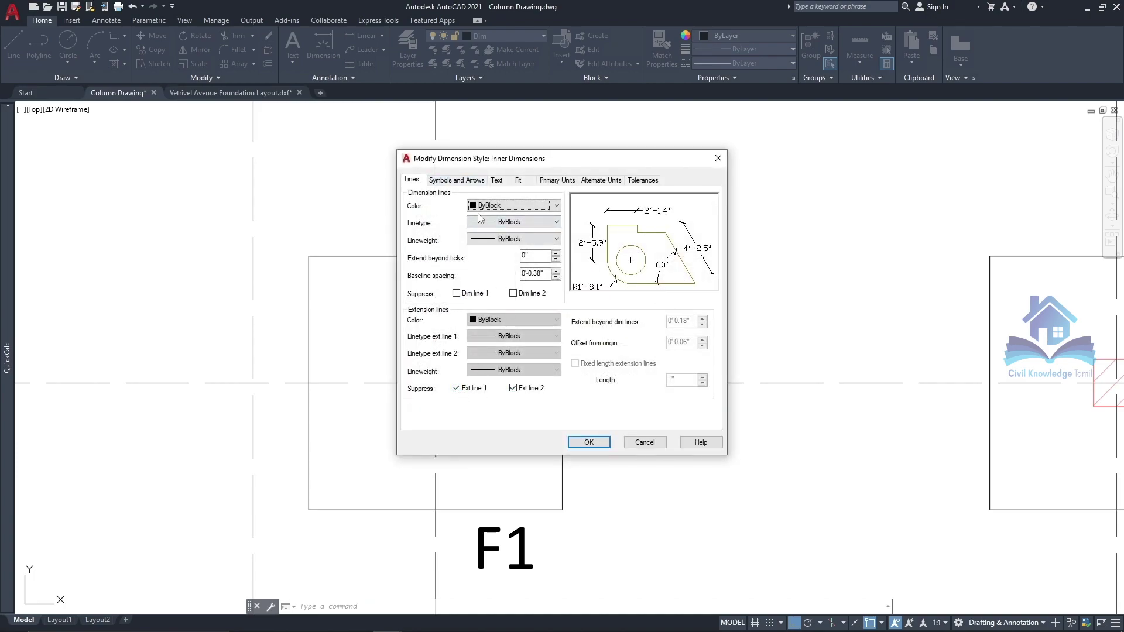
click(455, 181)
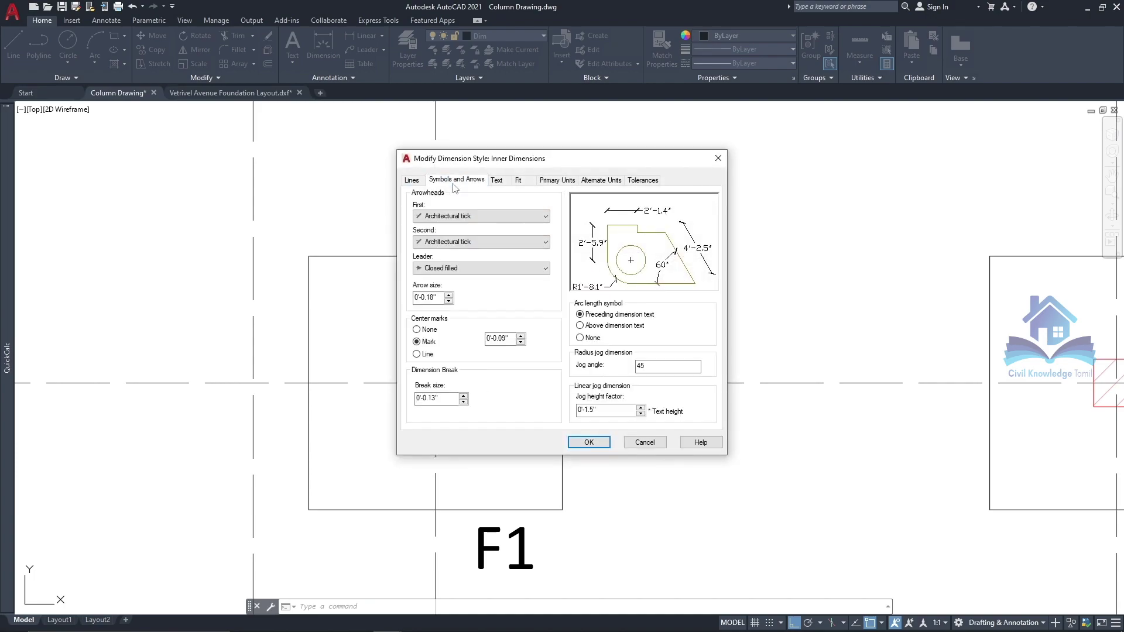
click(474, 217)
click(454, 223)
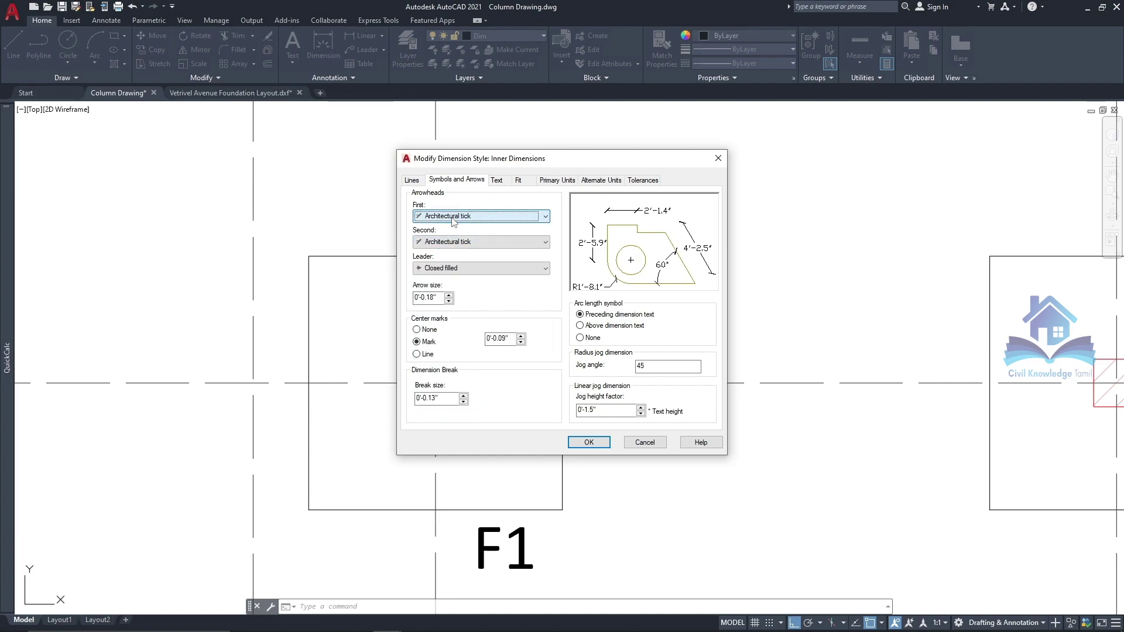
click(449, 300)
text(10)
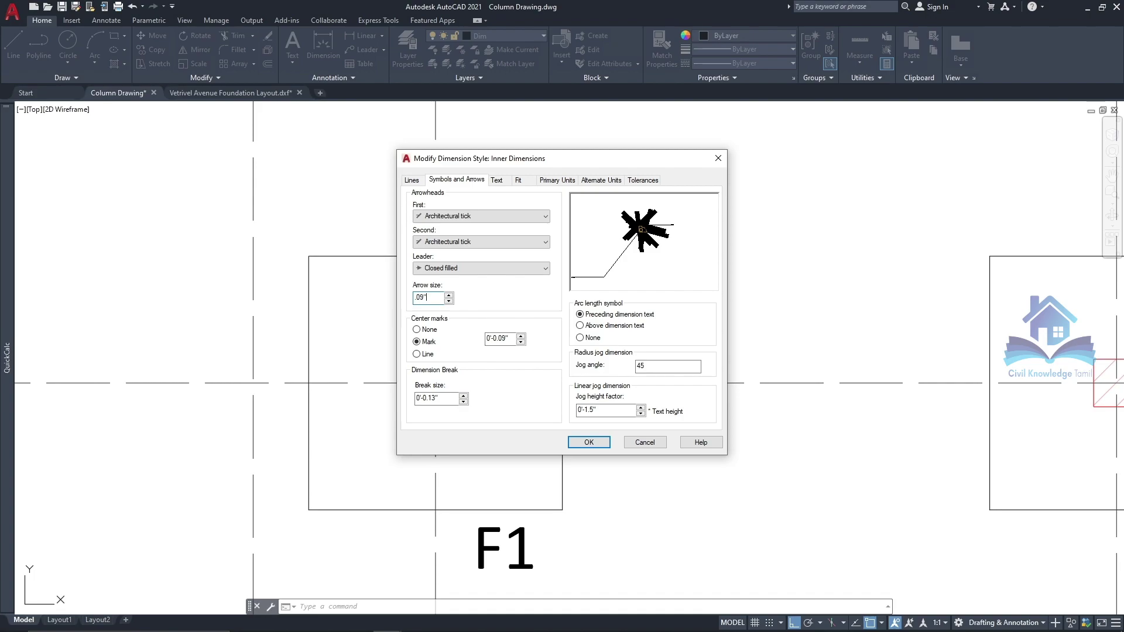
click(510, 343)
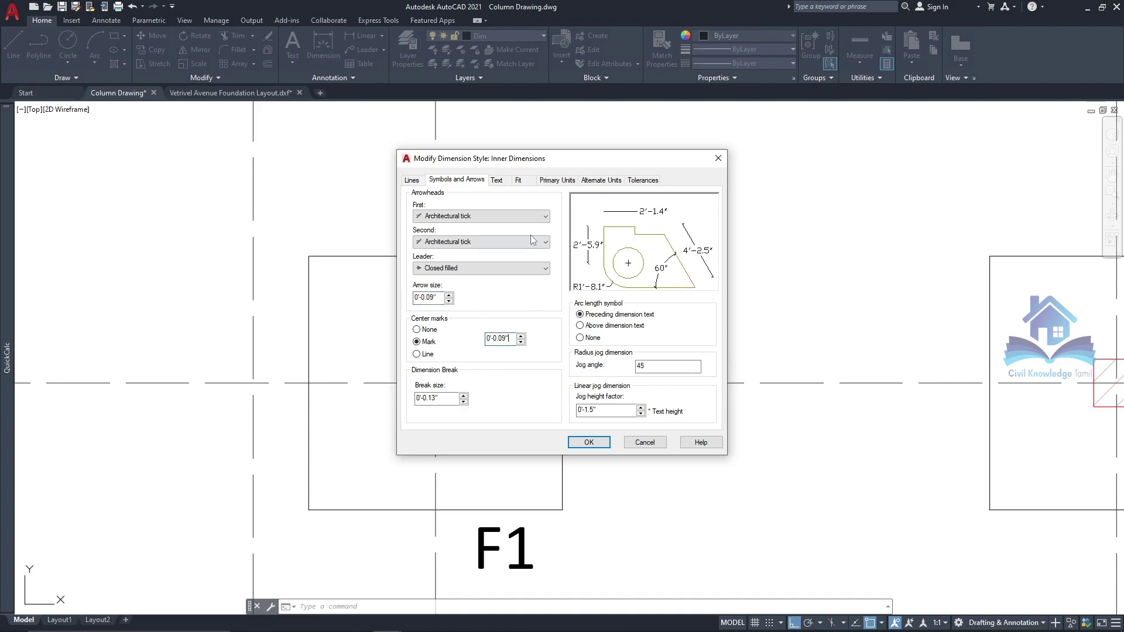
Step: Review the Text, Fit, Primary and Alternate Units settings, then save the style
click(497, 180)
click(518, 181)
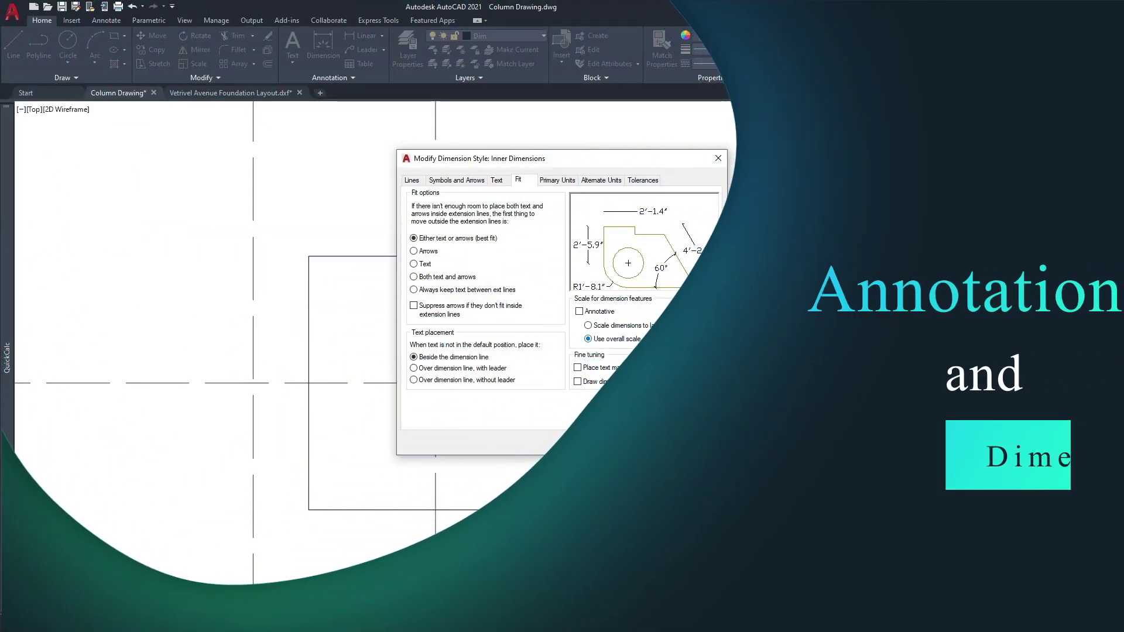
click(556, 180)
click(601, 181)
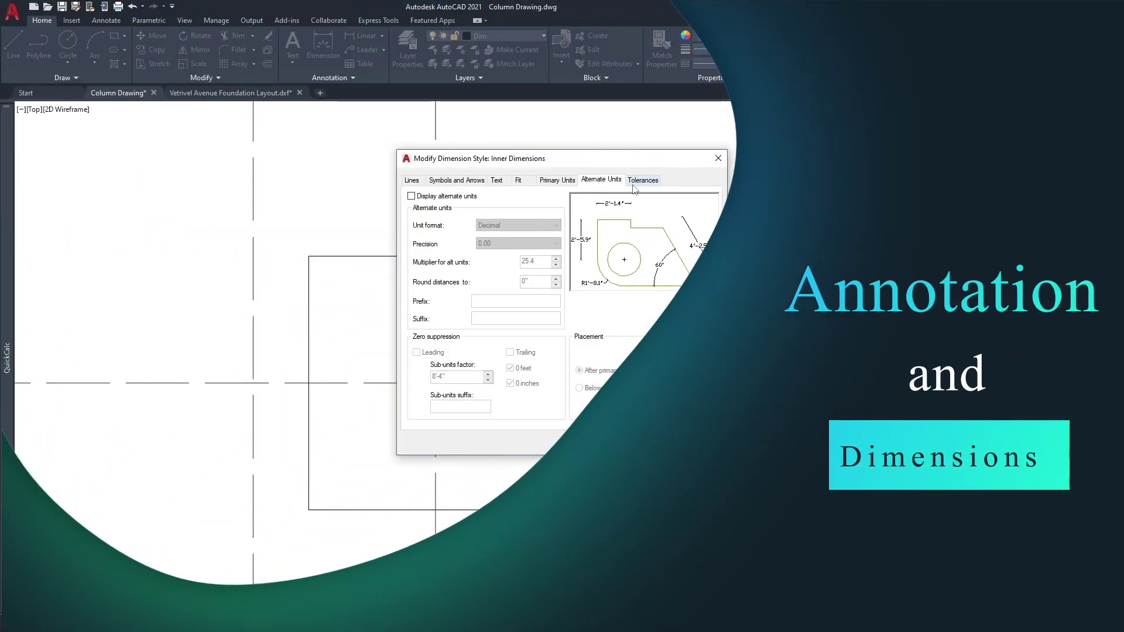
click(585, 443)
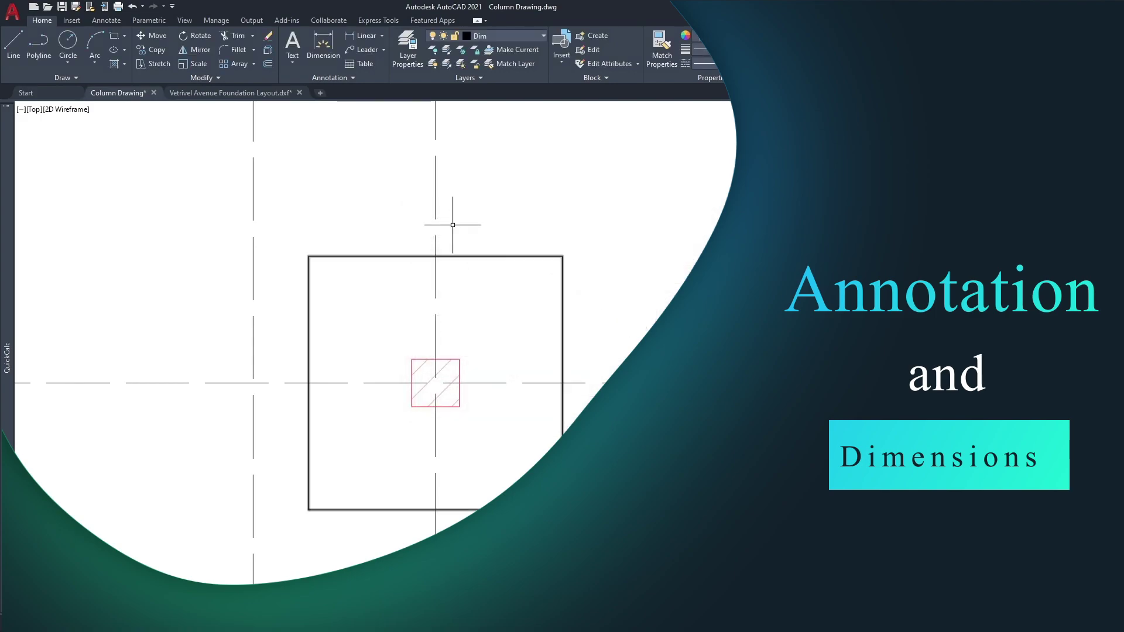
Step: Place a 4.5" dimension above the F1 column to the grid centre line
click(323, 47)
click(435, 359)
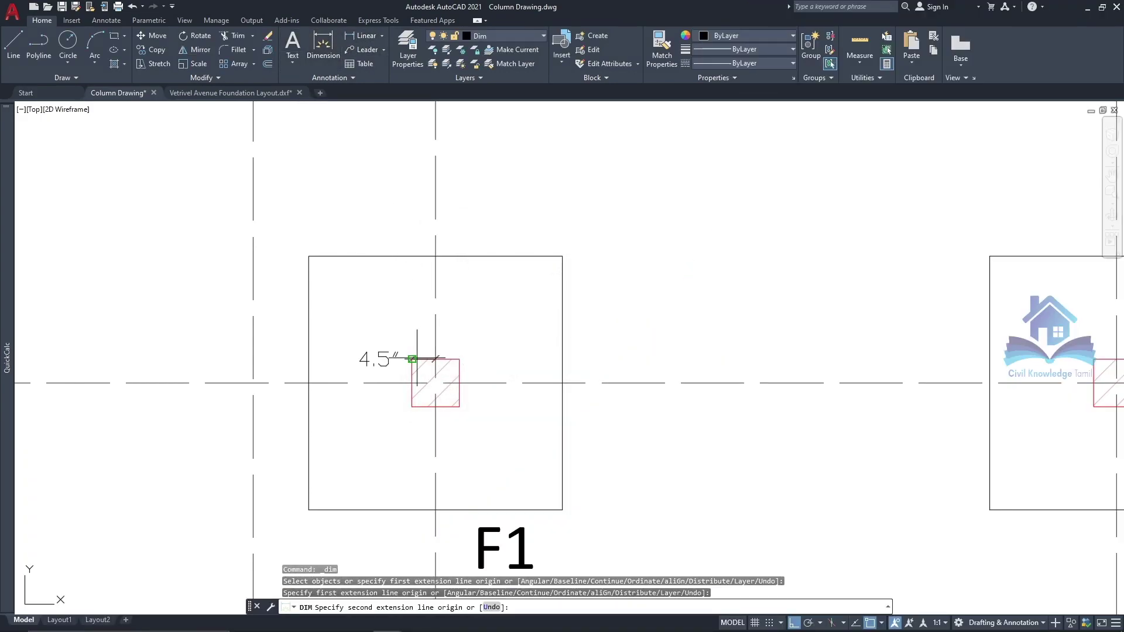
click(409, 344)
click(411, 359)
click(412, 383)
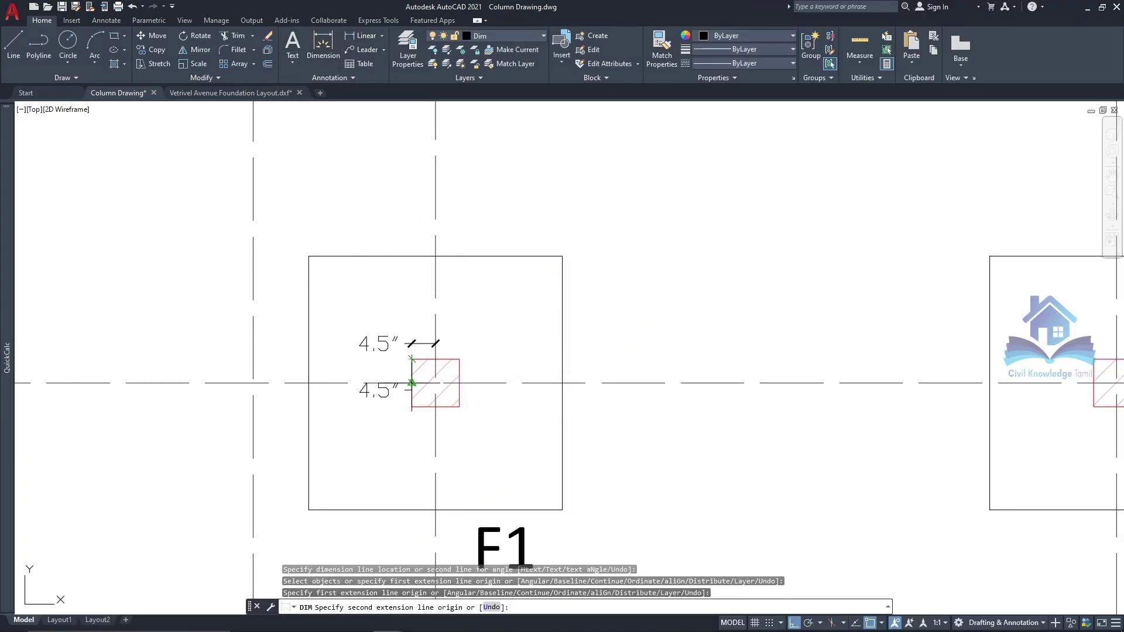
key(Escape)
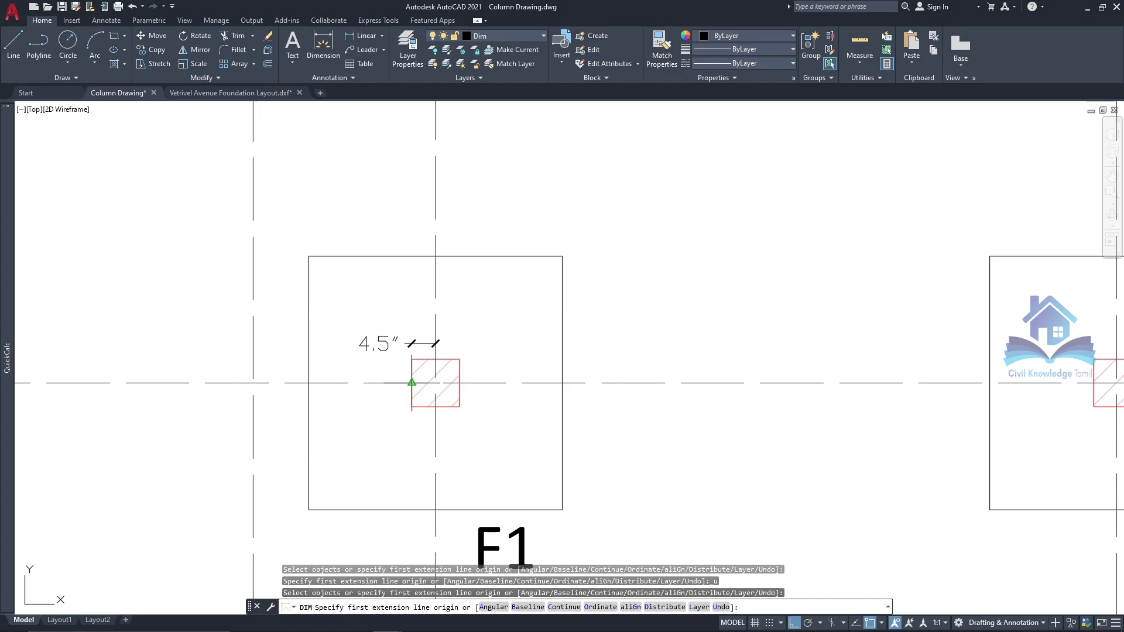
Step: Add 4.5" dimensions beside and below the F1 column
click(411, 383)
click(411, 406)
scroll(453, 254, down, 3)
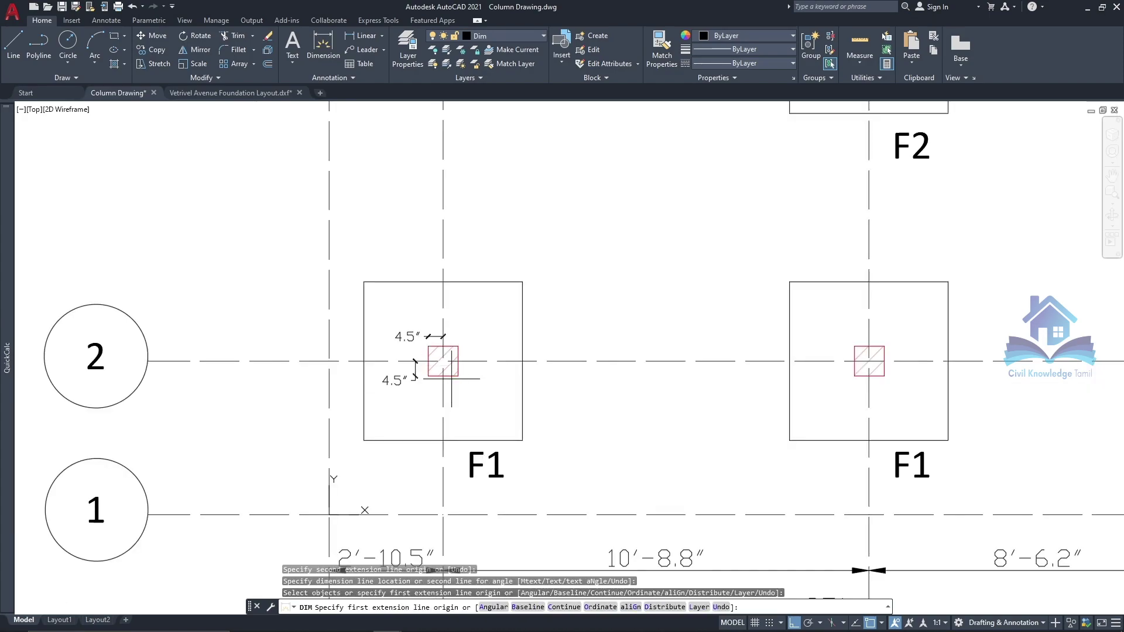
scroll(451, 339, up, 6)
click(414, 245)
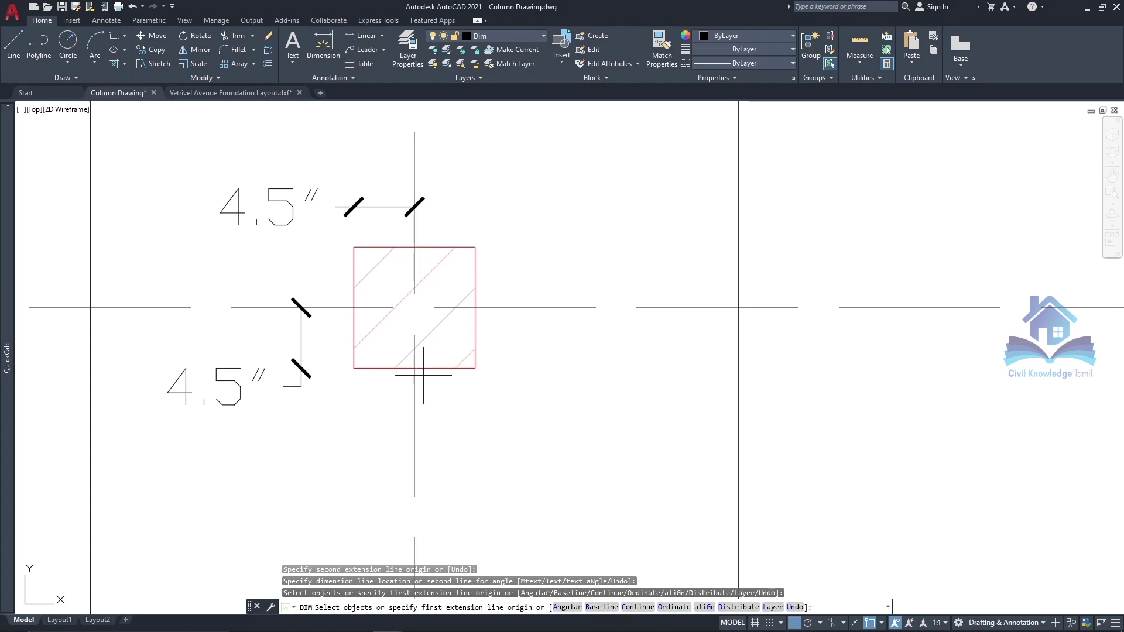
click(475, 367)
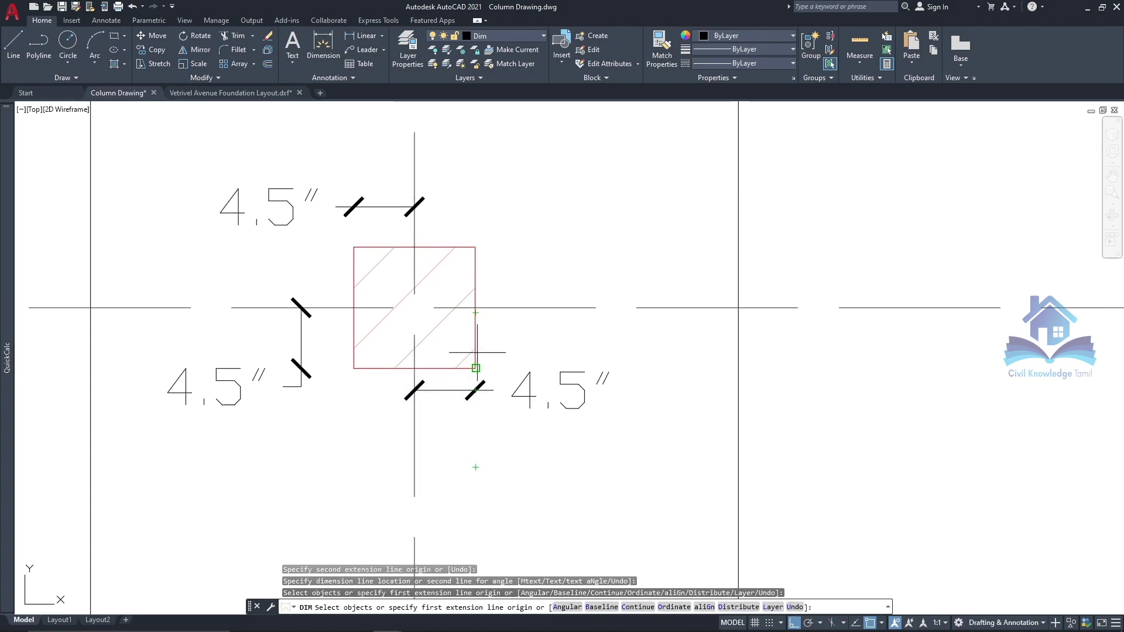
scroll(444, 325, down, 4)
scroll(305, 353, down, 4)
scroll(609, 343, up, 2)
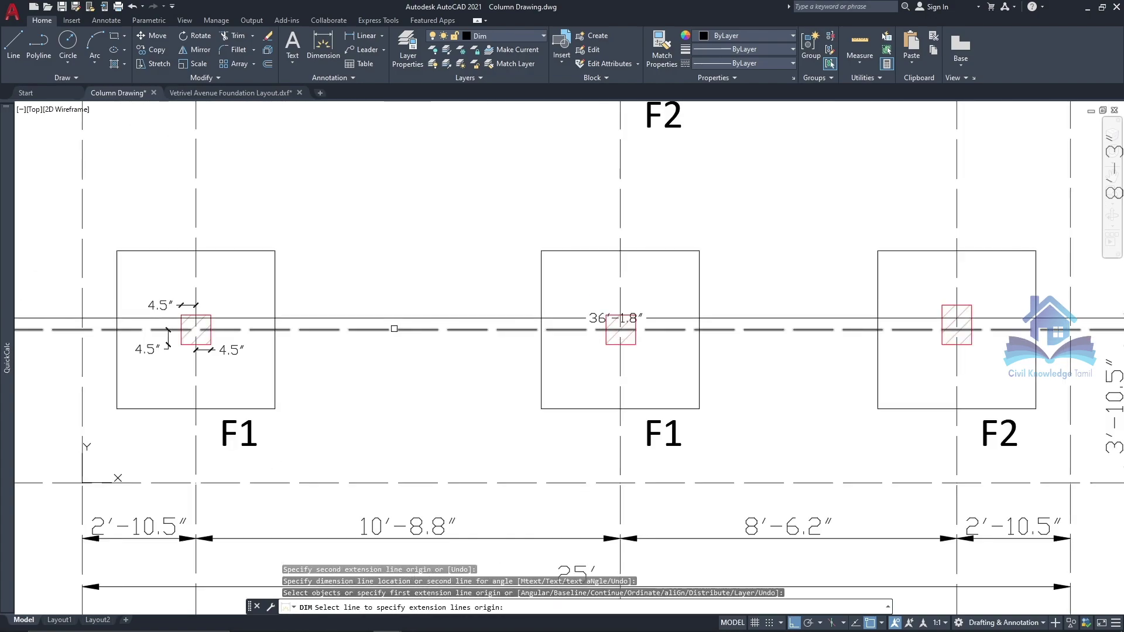
middle_drag(956, 325, 744, 326)
Step: Place the 7.5" dimension left of the first F2 column, undoing a wrong pick
scroll(733, 331, up, 5)
click(733, 331)
click(733, 268)
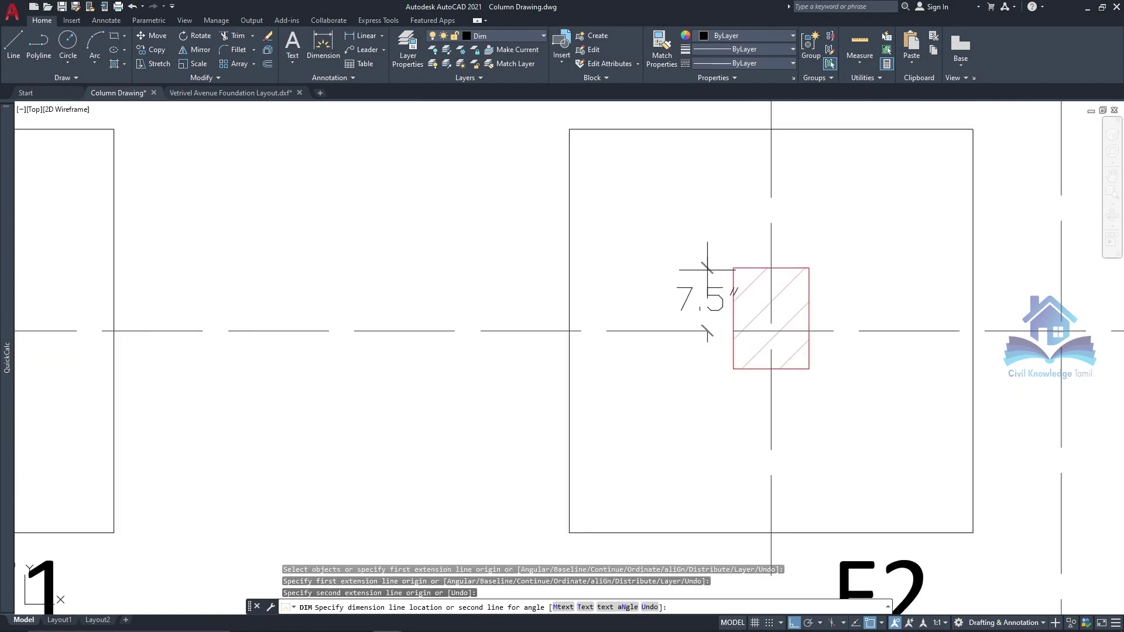
click(808, 332)
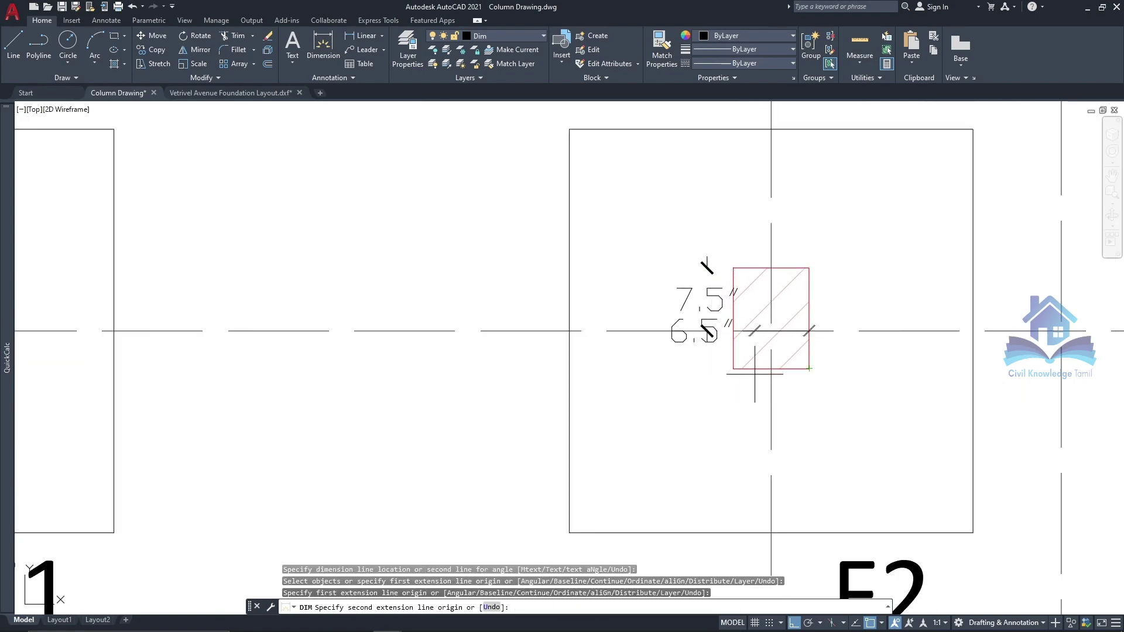
text(u)
key(Return)
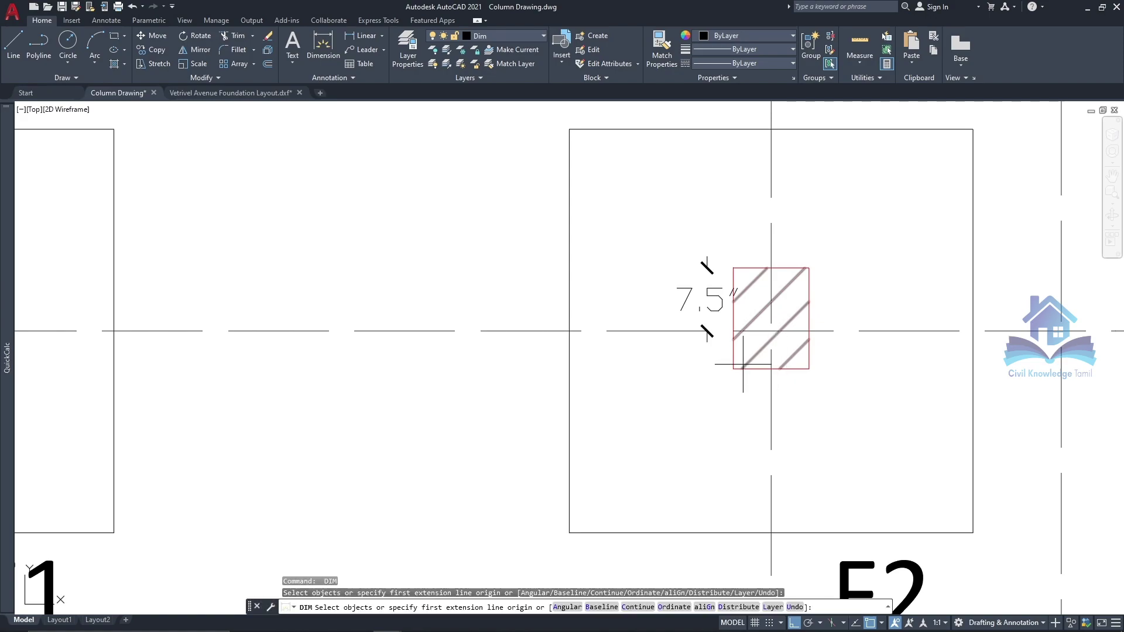
Step: Add 4.5" dimensions below and beside the first F2 column
click(733, 369)
click(808, 369)
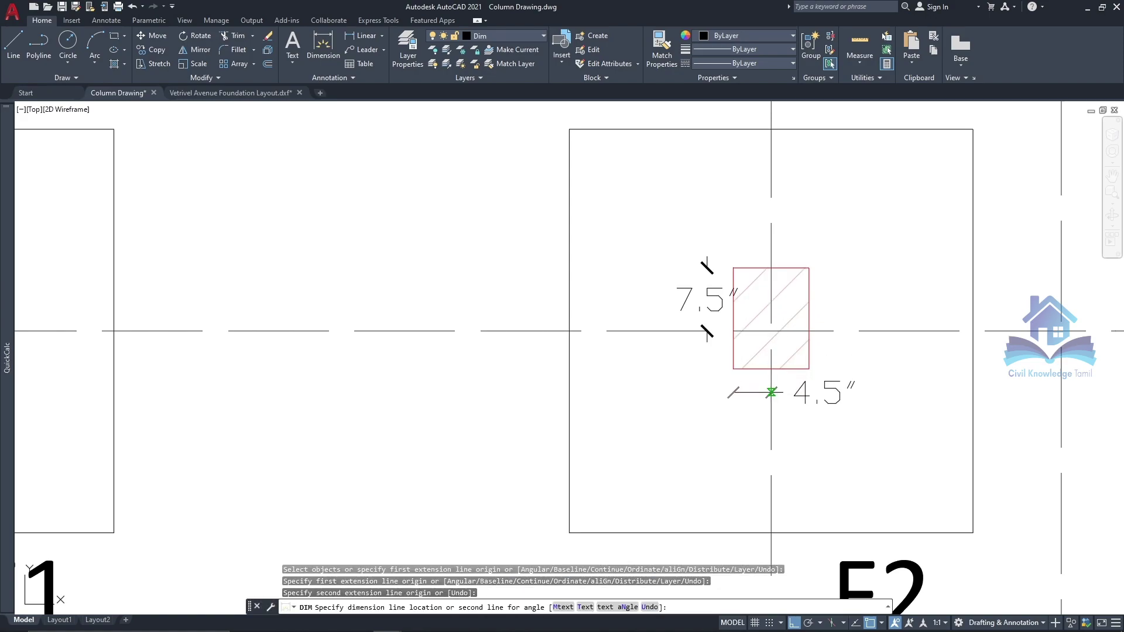
click(771, 392)
key(Return)
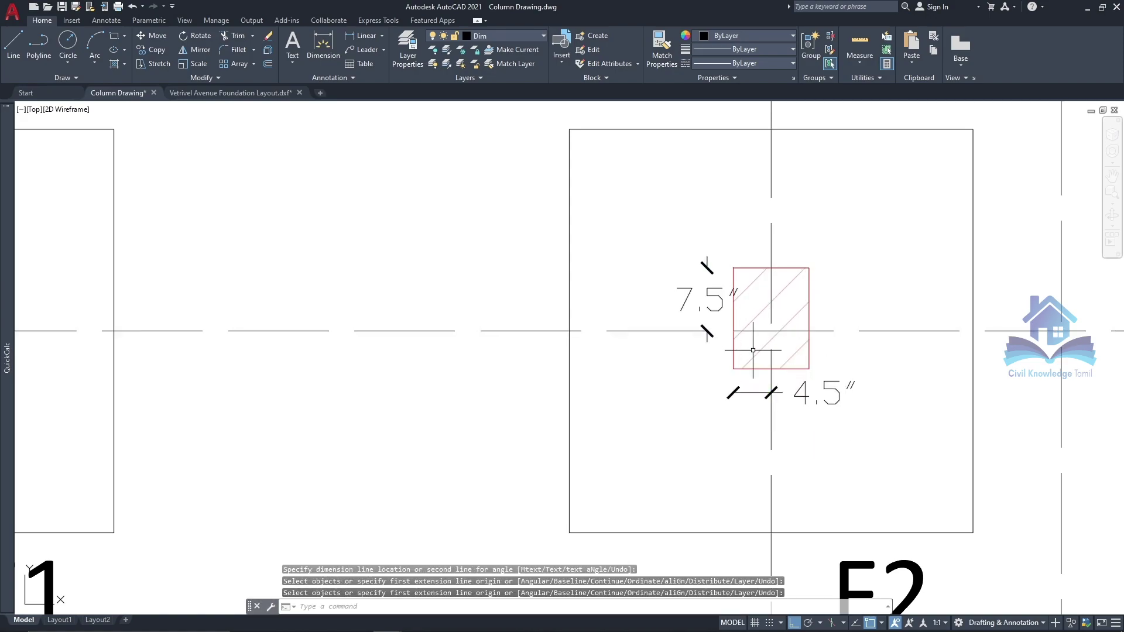
key(Return)
click(733, 331)
click(733, 369)
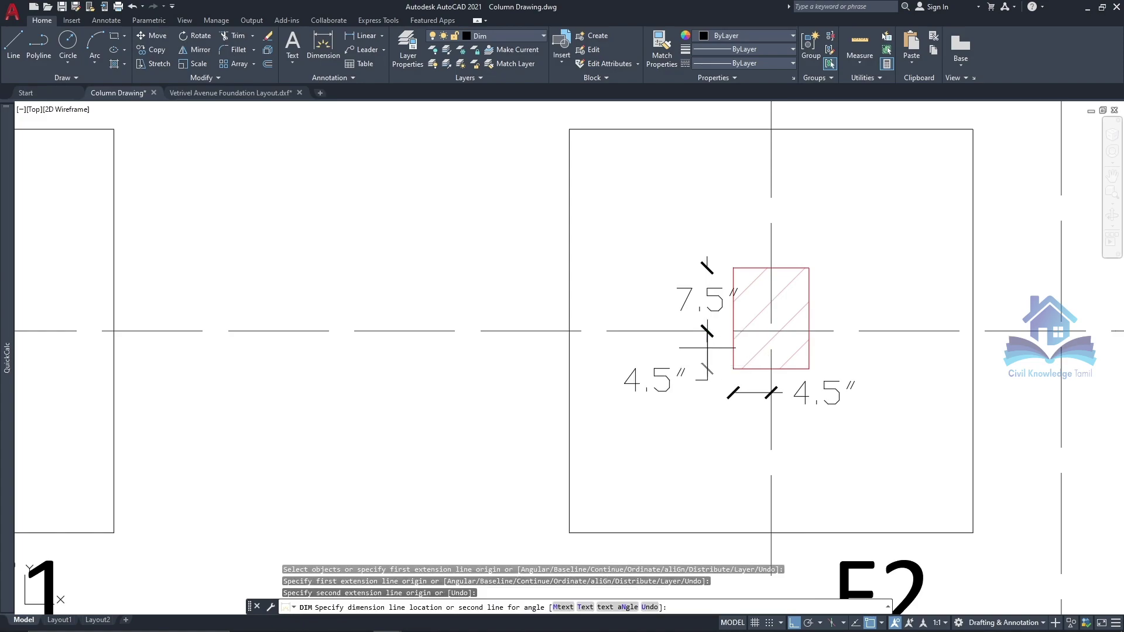
click(707, 331)
scroll(602, 289, down, 3)
scroll(739, 300, up, 3)
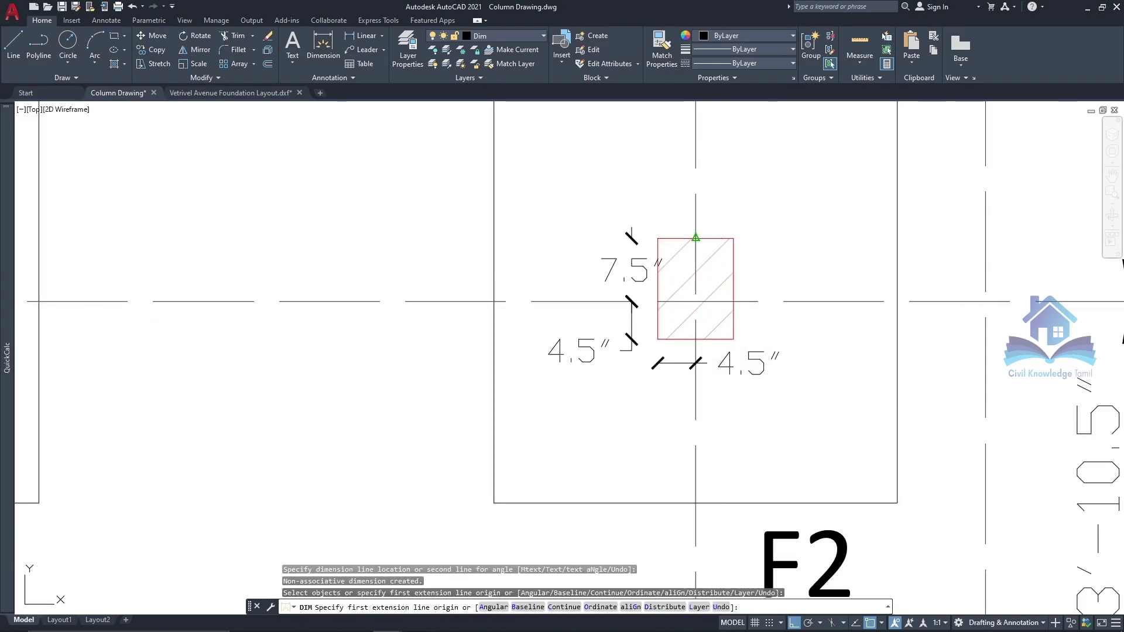
Step: Add a 4.5" dimension across the first F2 column's top
click(695, 238)
click(733, 238)
scroll(737, 229, down, 5)
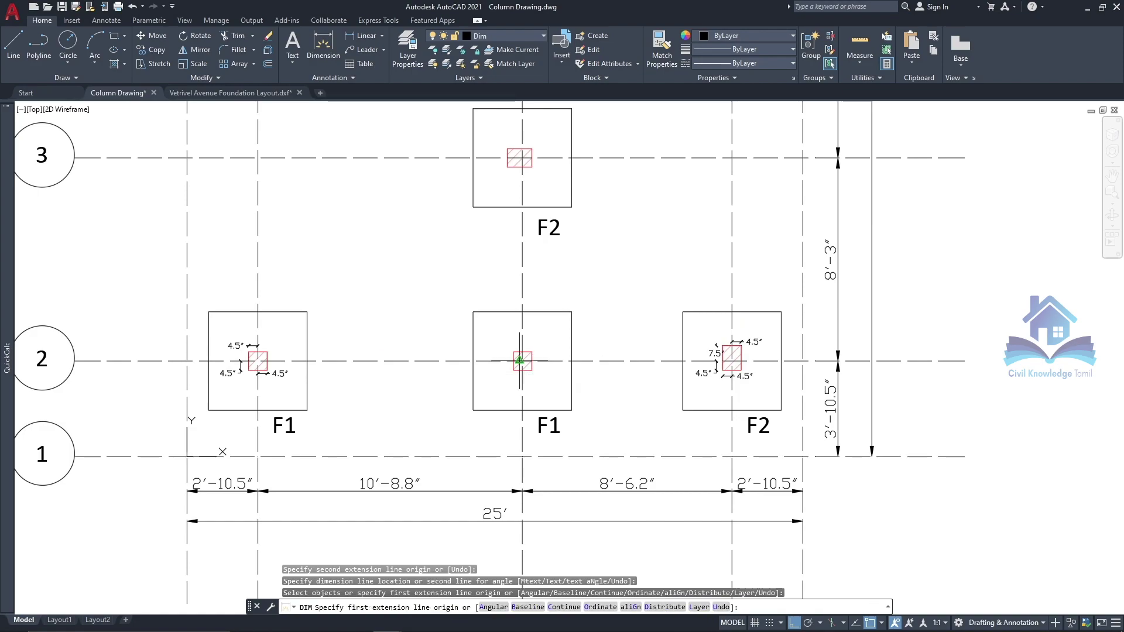
scroll(522, 228, up, 5)
scroll(608, 332, up, 4)
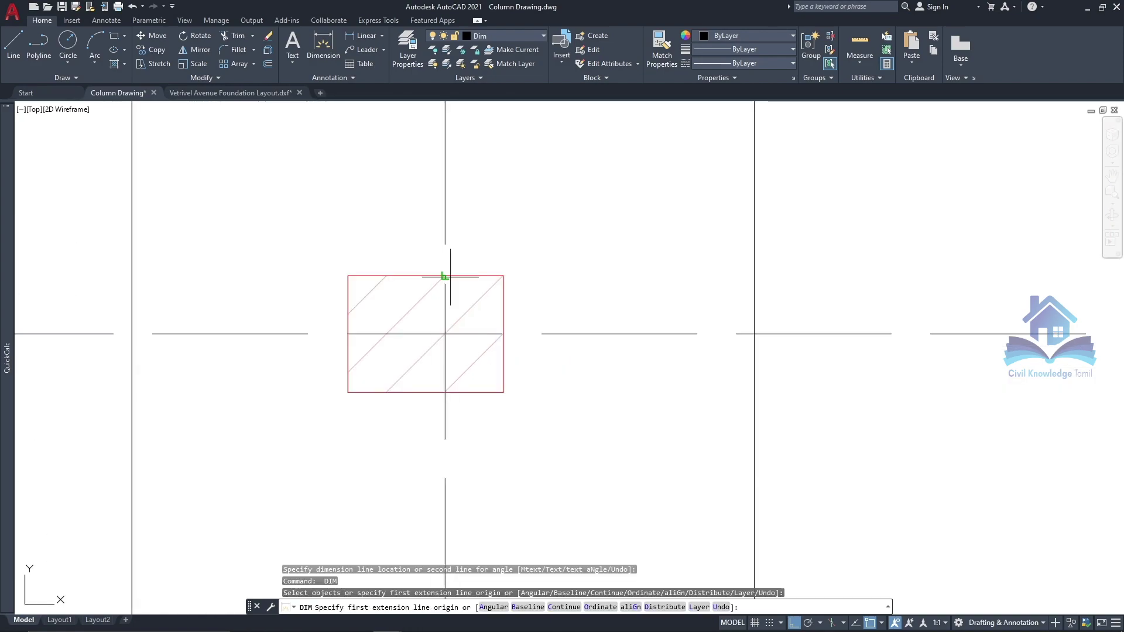
Step: Dimension the second F2 column's top with 7.5" and 4.5" from the centre line
click(348, 275)
click(445, 275)
click(451, 251)
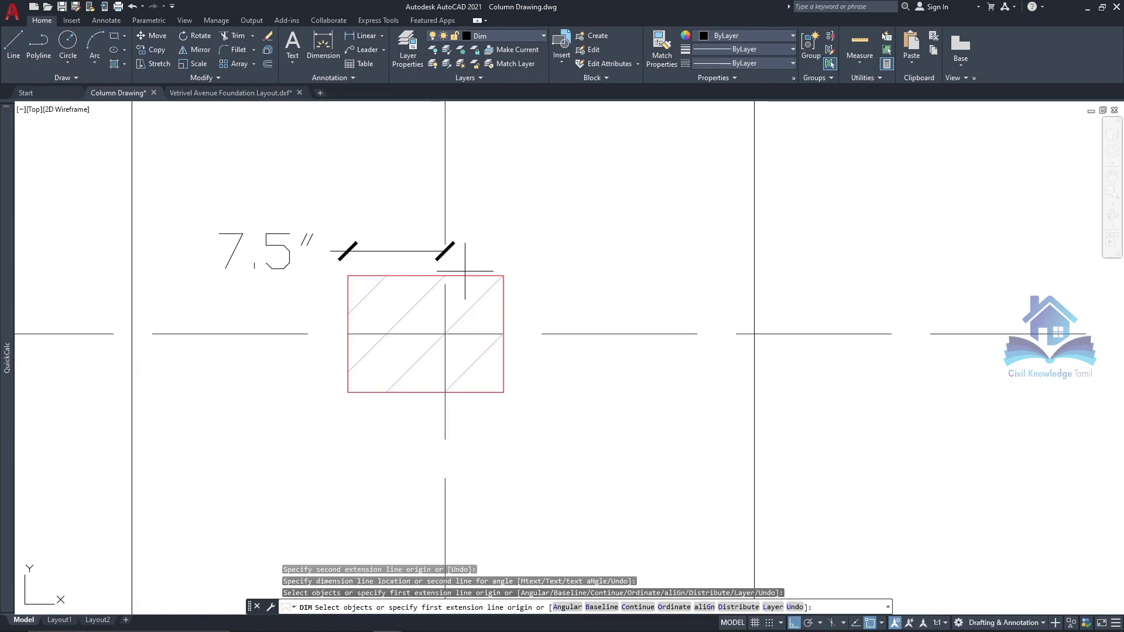
click(445, 276)
click(503, 276)
click(503, 251)
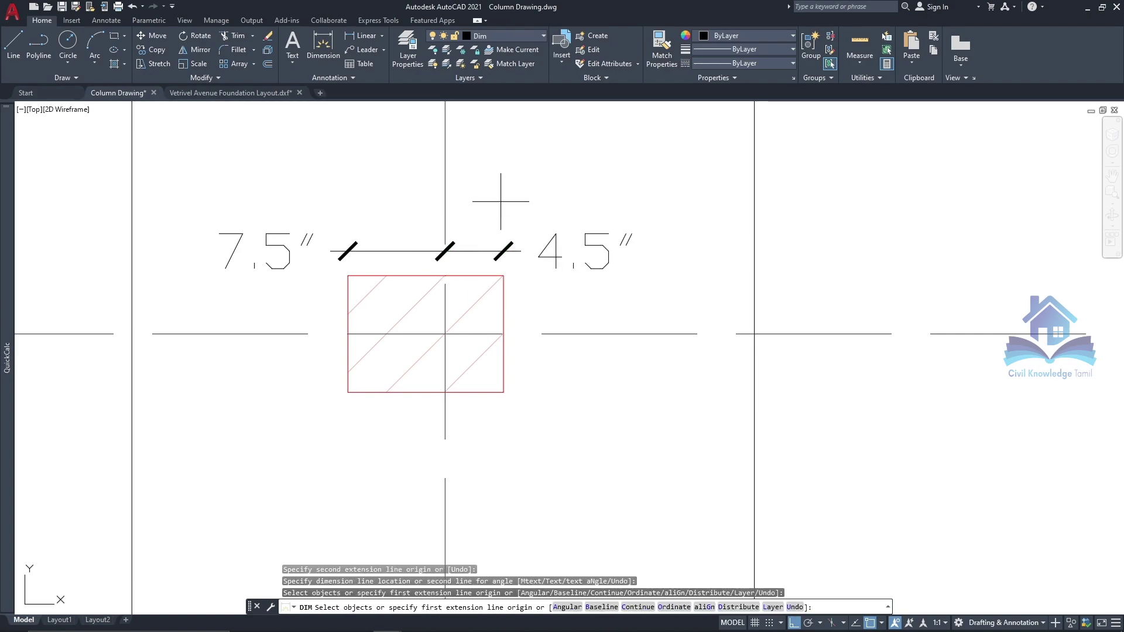
scroll(502, 201, down, 2)
Step: Add a 4.5" dimension left of the second F2 column
click(405, 284)
click(406, 322)
click(398, 328)
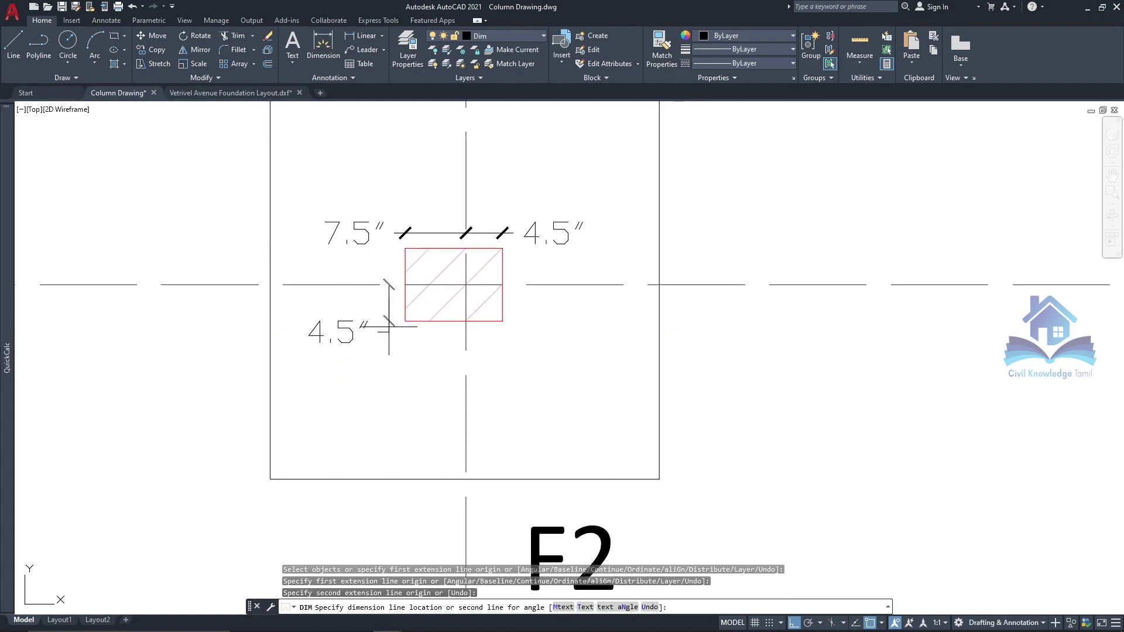
scroll(505, 343, down, 2)
scroll(505, 344, down, 1)
scroll(505, 343, down, 2)
Step: Dimension the first F3 column on grid 4 with 10.5" and 4.5" top and a 4.5" side dimension
scroll(372, 253, up, 6)
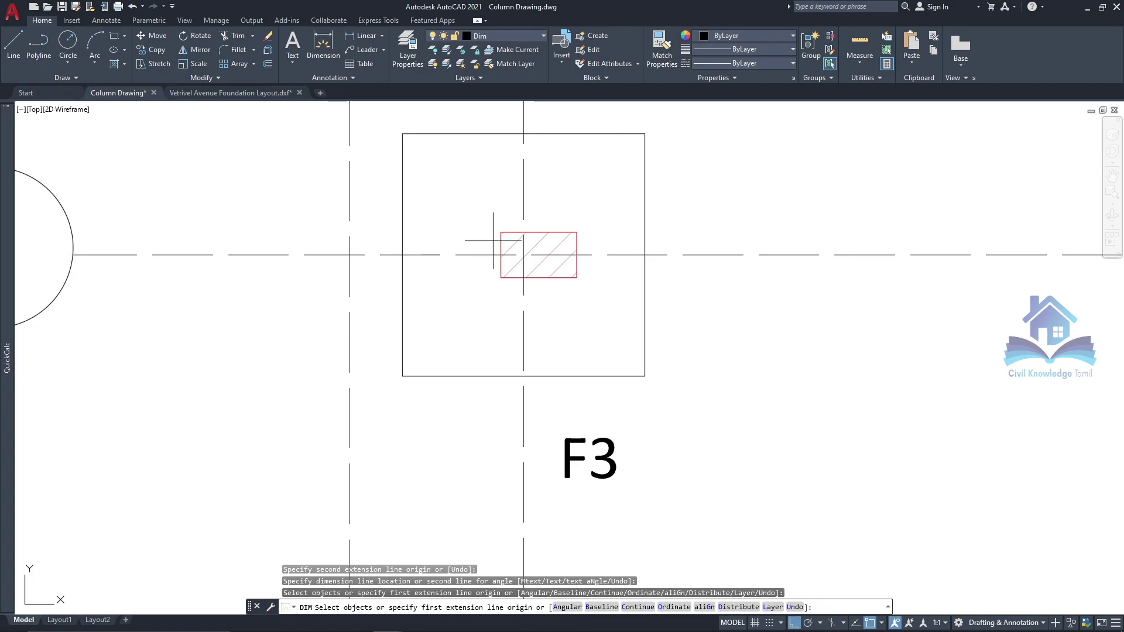
scroll(498, 234, up, 2)
click(505, 226)
key(Escape)
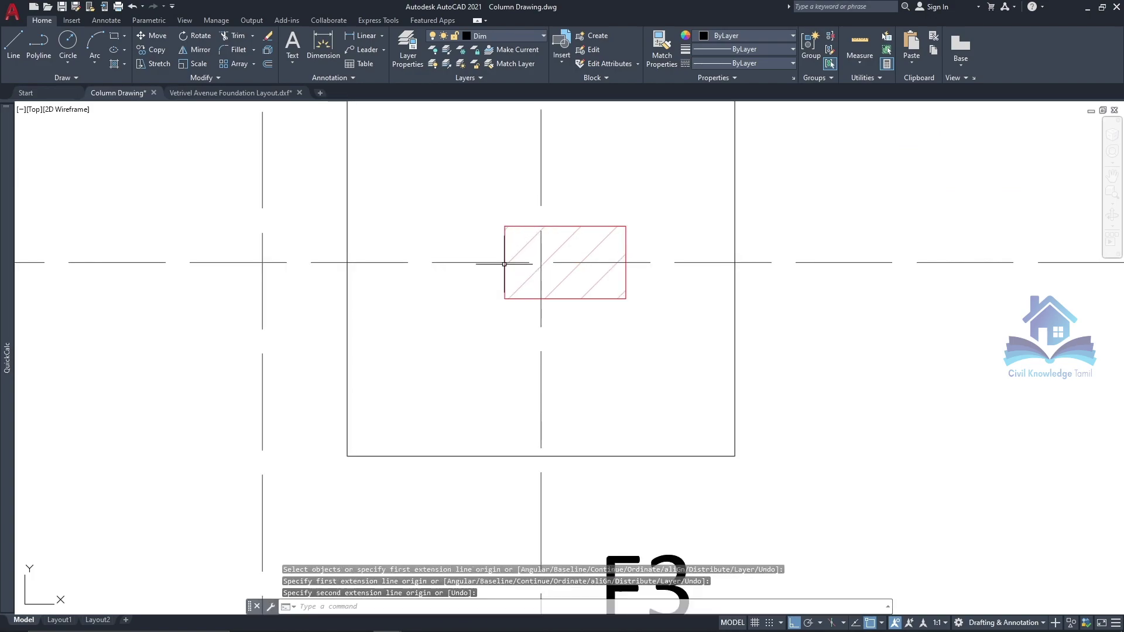
key(Return)
click(541, 226)
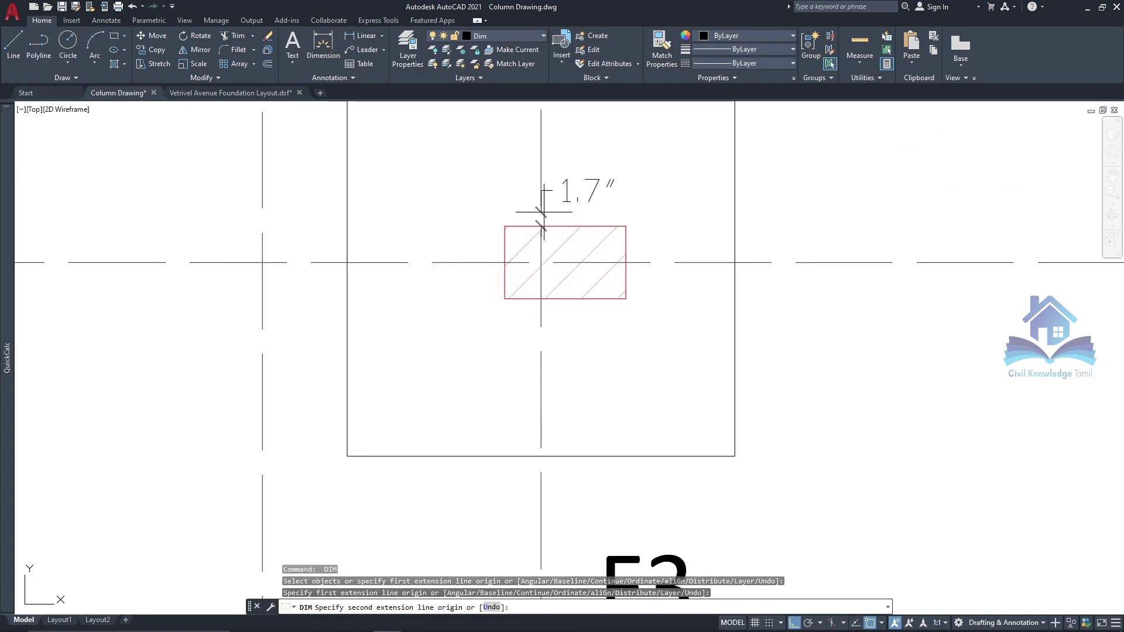
click(626, 226)
click(541, 226)
click(504, 226)
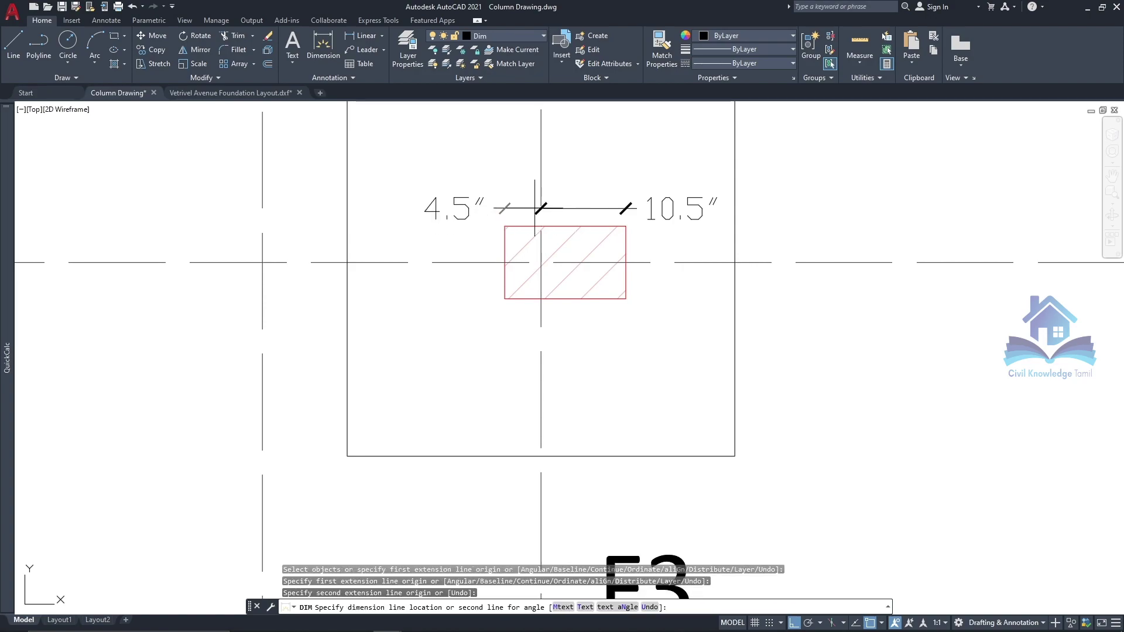
click(534, 208)
middle_drag(534, 208, 511, 178)
click(480, 233)
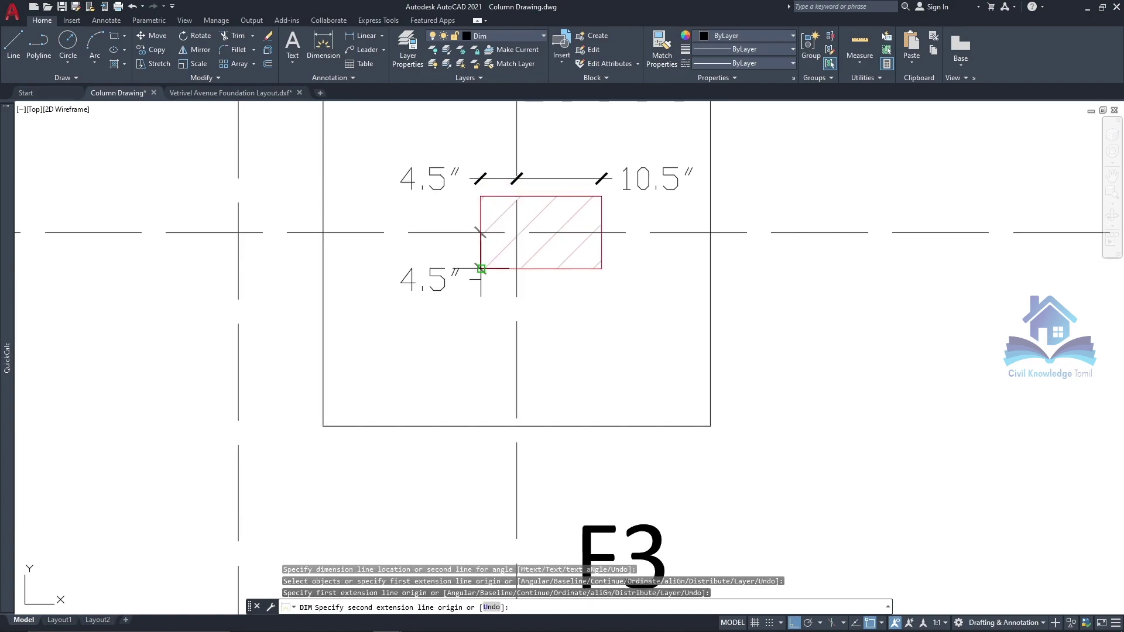
click(481, 269)
click(460, 251)
Step: Dimension the second F3 column with 10.5" and 4.5" top and a 4.5" left side dimension
scroll(459, 252, down, 3)
scroll(460, 252, down, 3)
scroll(589, 287, up, 5)
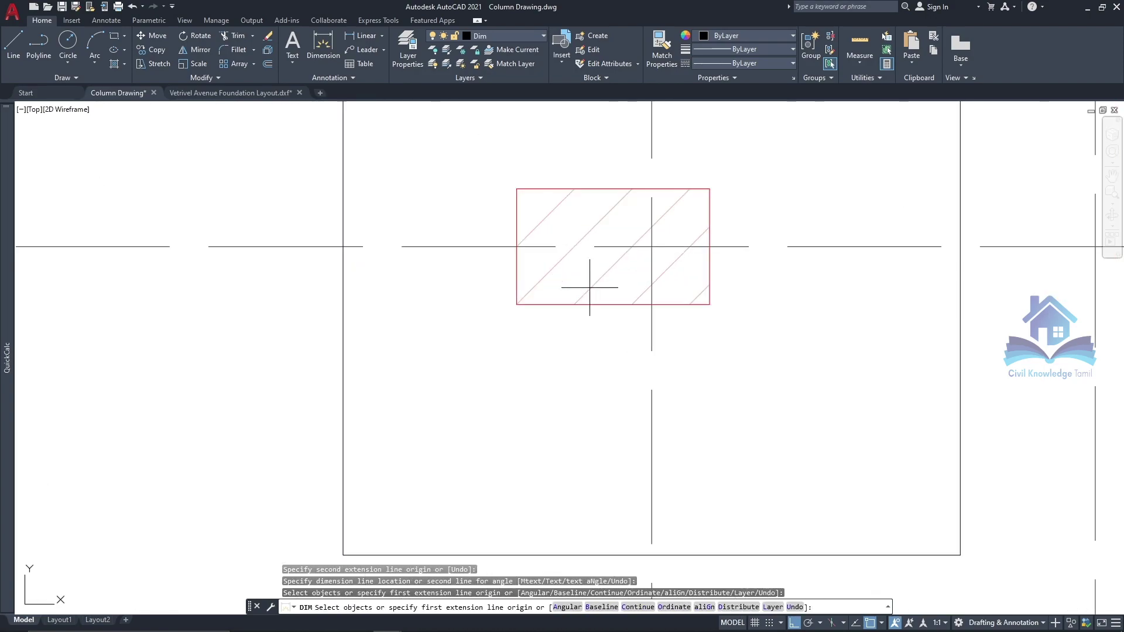
click(516, 188)
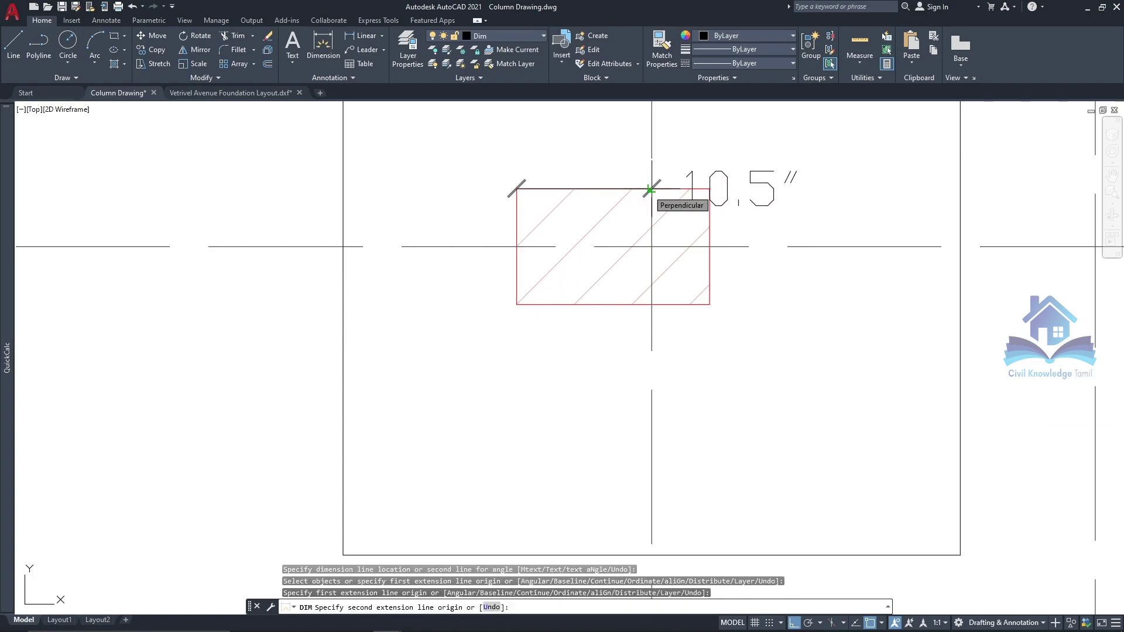
key(Escape)
key(Return)
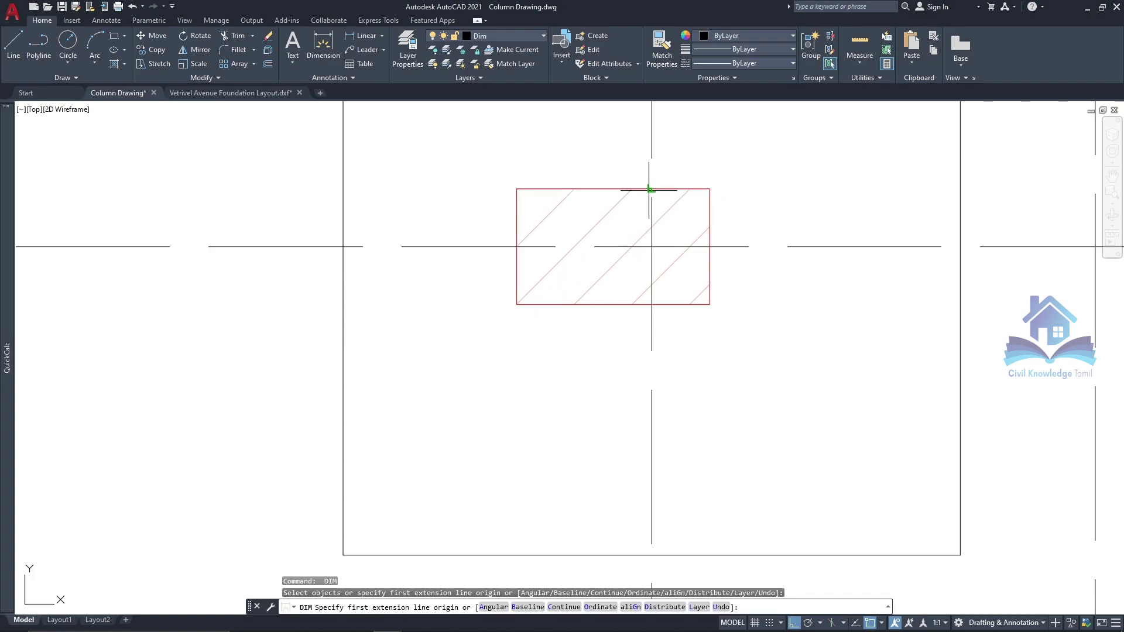
click(649, 190)
click(516, 188)
click(650, 162)
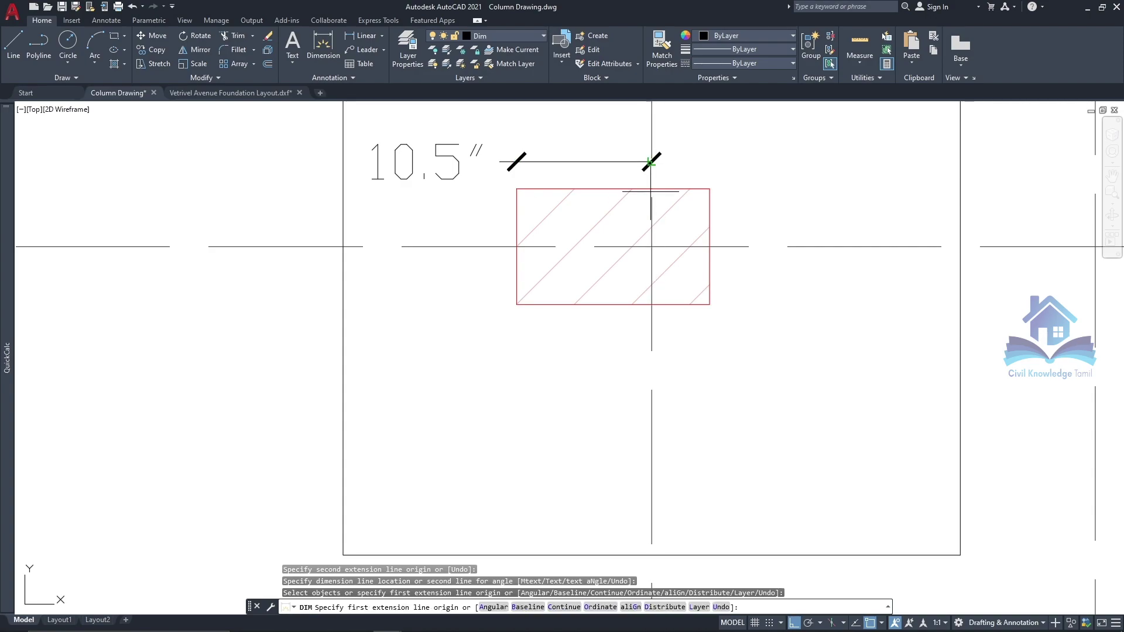
click(651, 162)
click(709, 189)
click(710, 162)
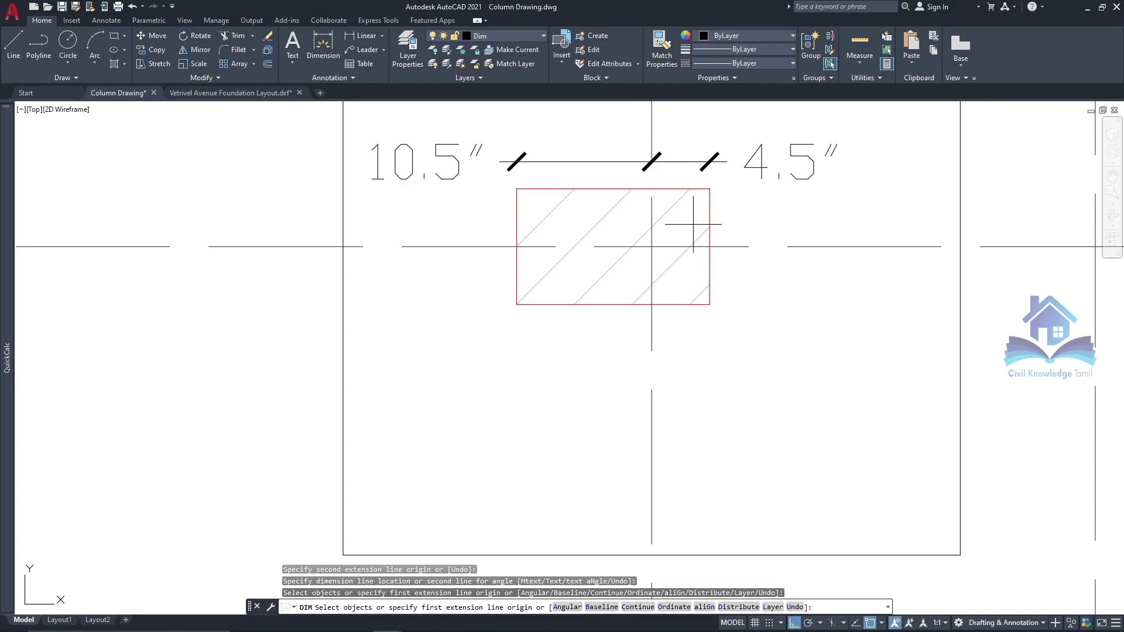
click(516, 246)
click(517, 305)
Step: Dimension the F2 column on grid 5 with 4.5" and 7.5" side and 4.5" bottom dimensions
scroll(509, 384, down, 8)
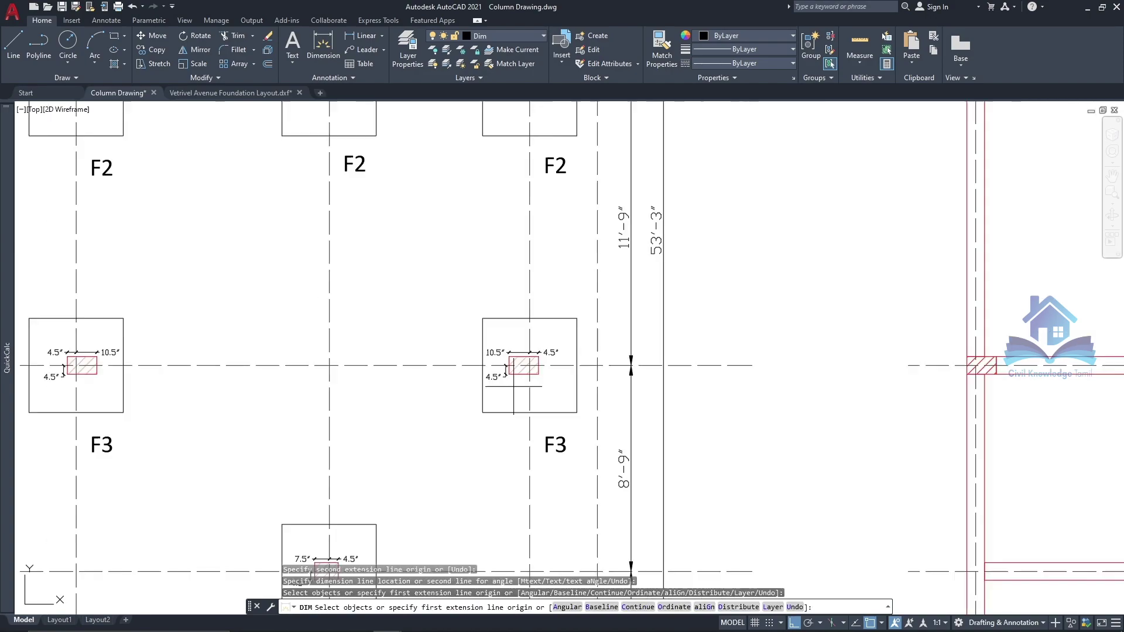
scroll(513, 386, down, 4)
scroll(556, 286, up, 10)
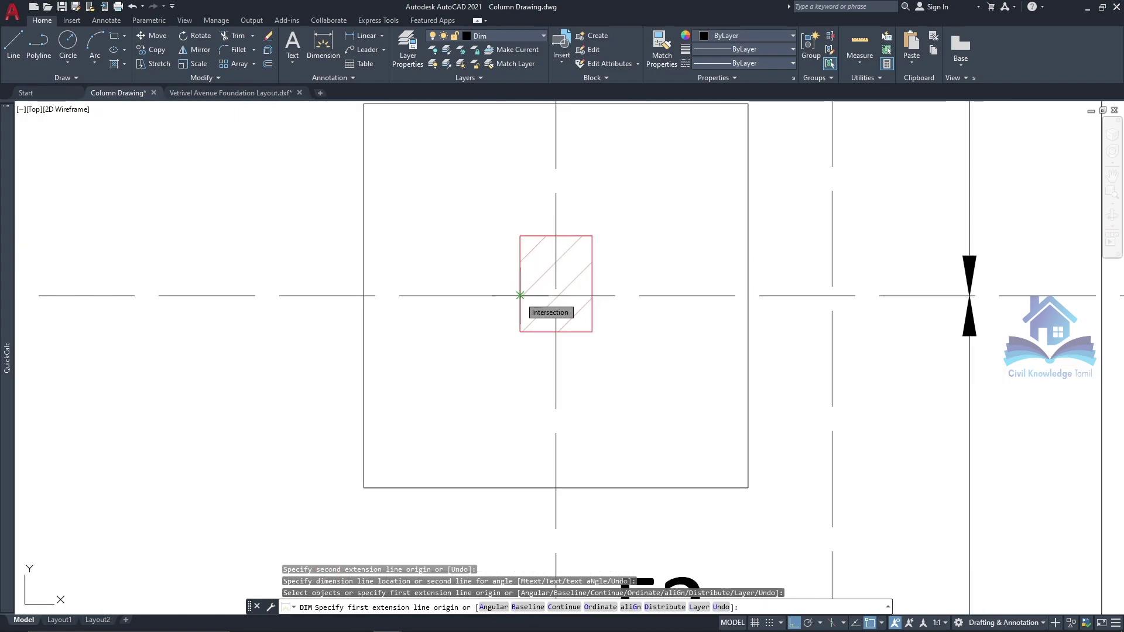
click(519, 295)
click(520, 332)
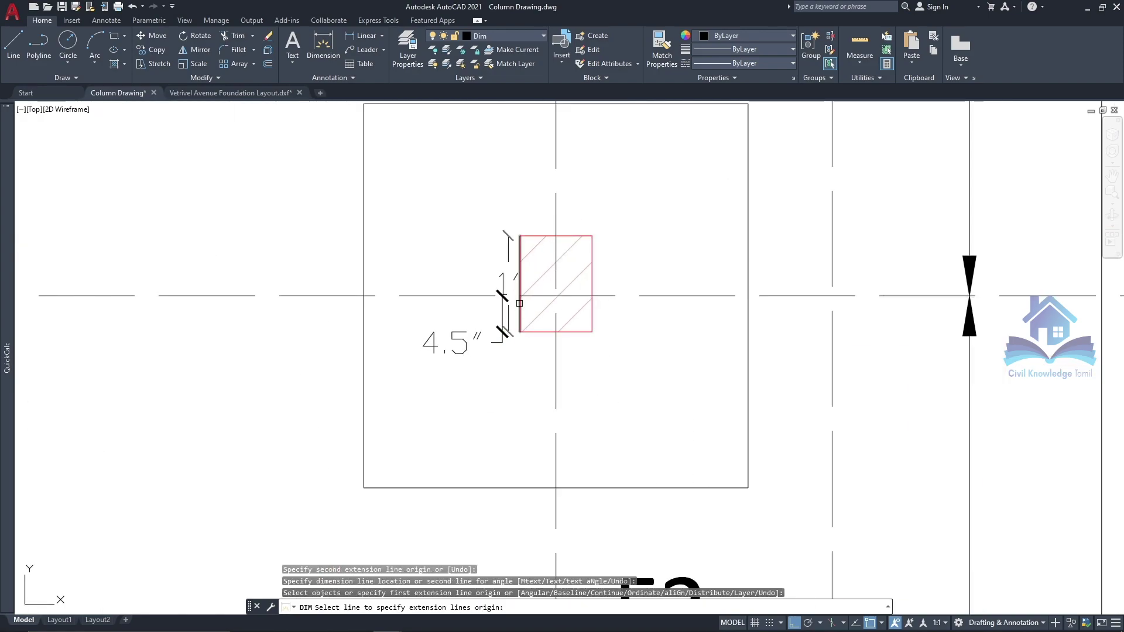
click(520, 295)
click(520, 236)
click(501, 296)
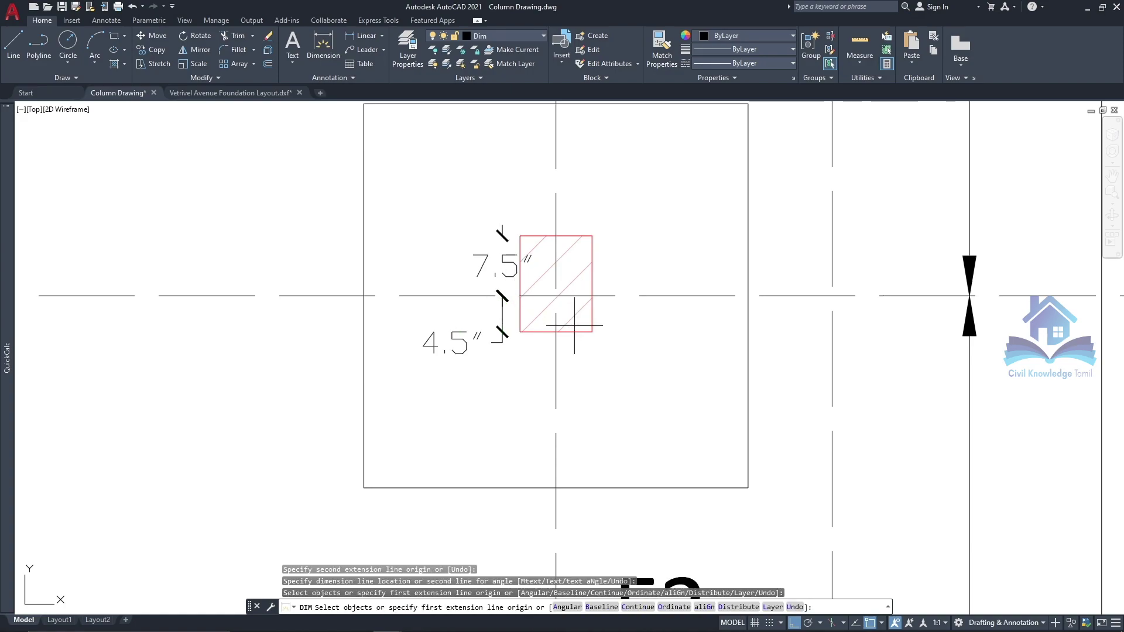
click(556, 332)
click(591, 331)
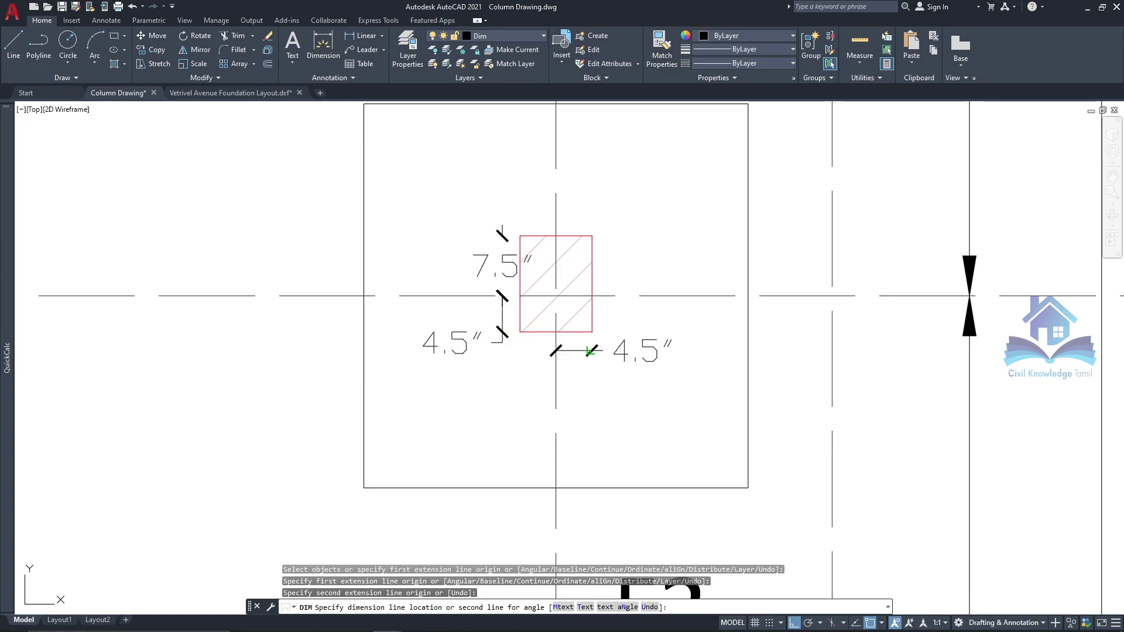
Step: Cancel dimensioning and select the right F2 column's finished dimensions
scroll(491, 288, down, 4)
scroll(491, 288, down, 2)
scroll(490, 288, down, 2)
scroll(490, 288, up, 6)
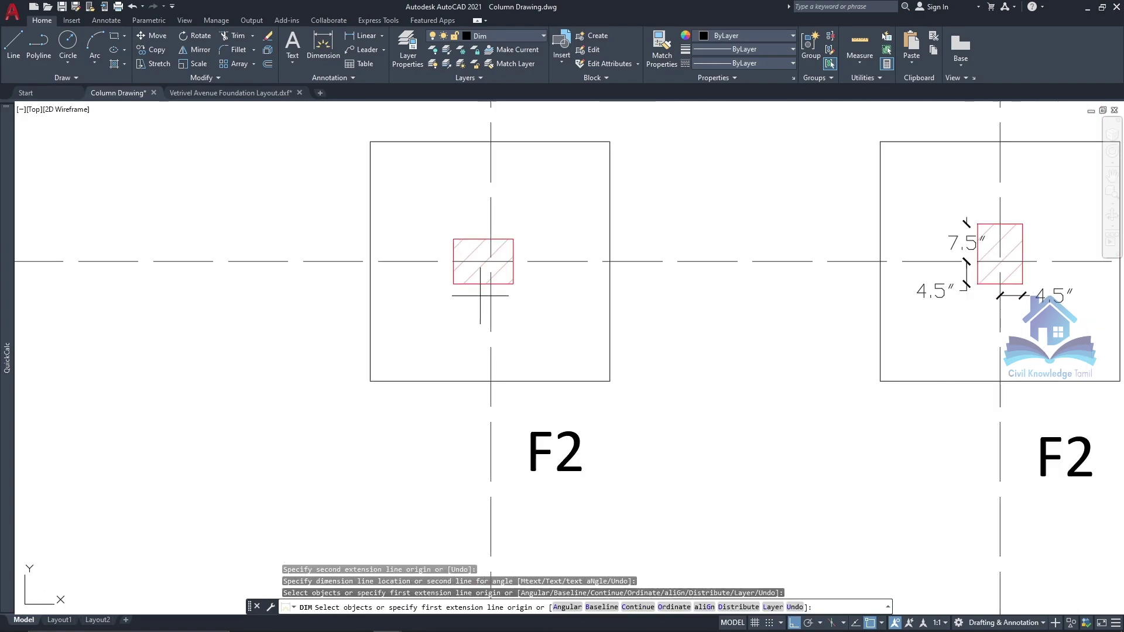
click(514, 239)
key(Escape)
scroll(515, 206, down, 2)
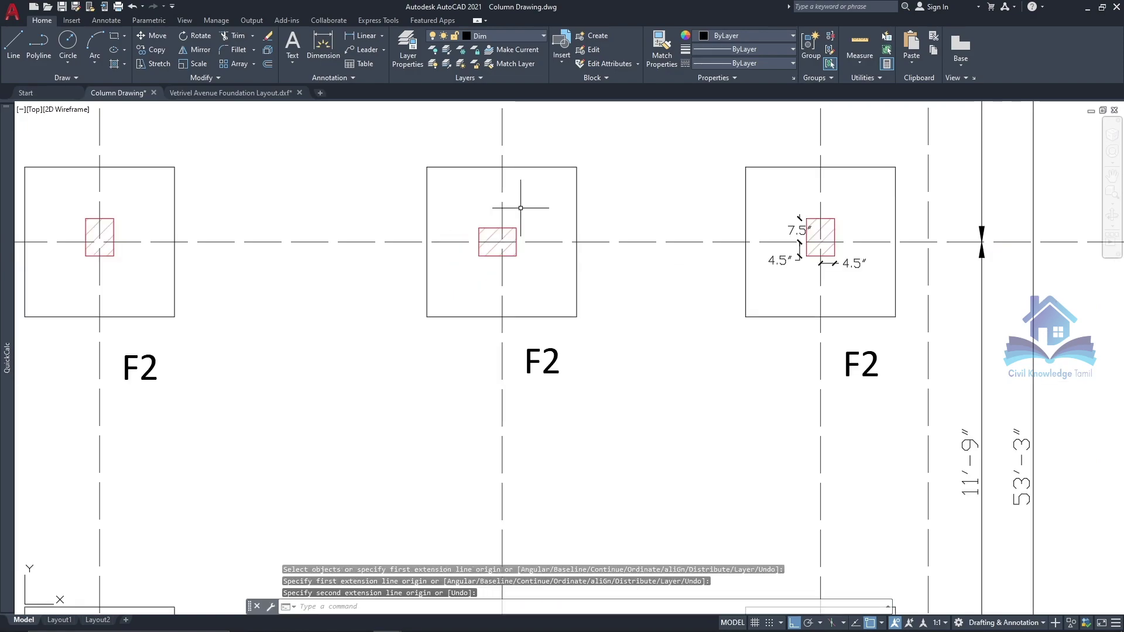
scroll(514, 206, down, 4)
scroll(527, 351, up, 2)
scroll(537, 293, down, 2)
scroll(537, 293, up, 4)
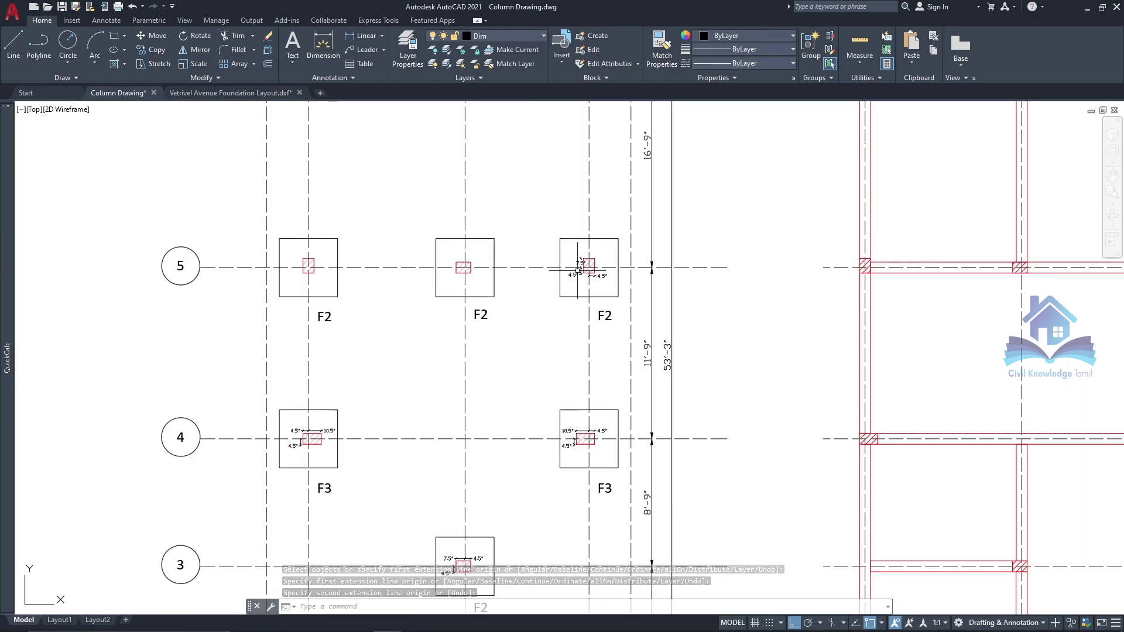
scroll(608, 288, up, 4)
click(584, 275)
Step: Start copying the selected F2 dimensions from a base point, then end the attempt
click(152, 49)
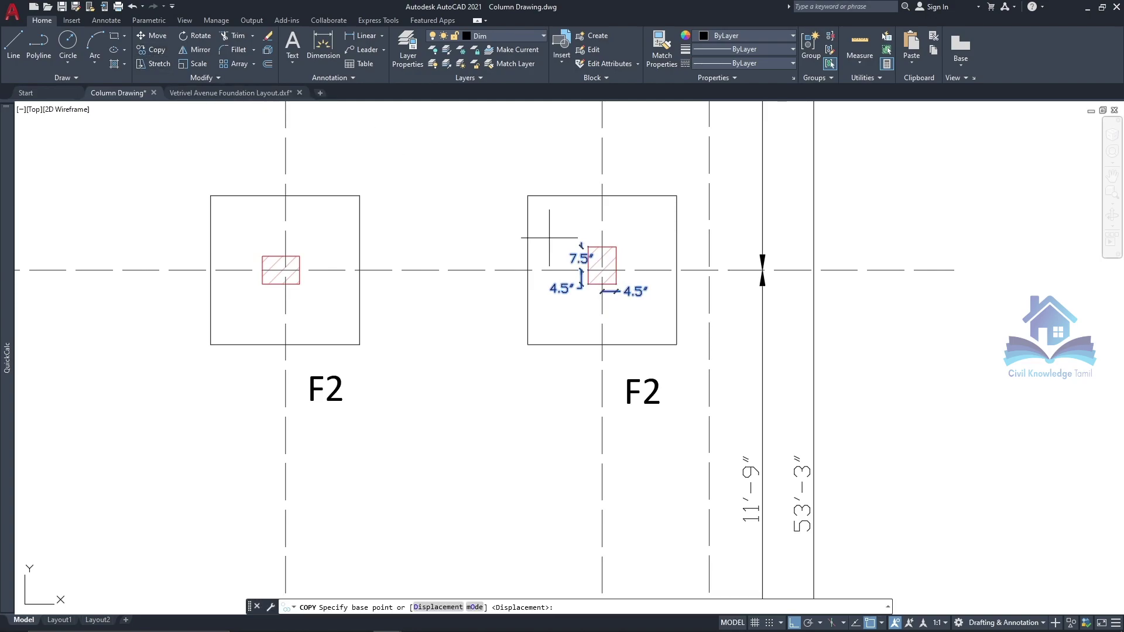
click(602, 269)
scroll(602, 270, down, 5)
scroll(452, 281, up, 8)
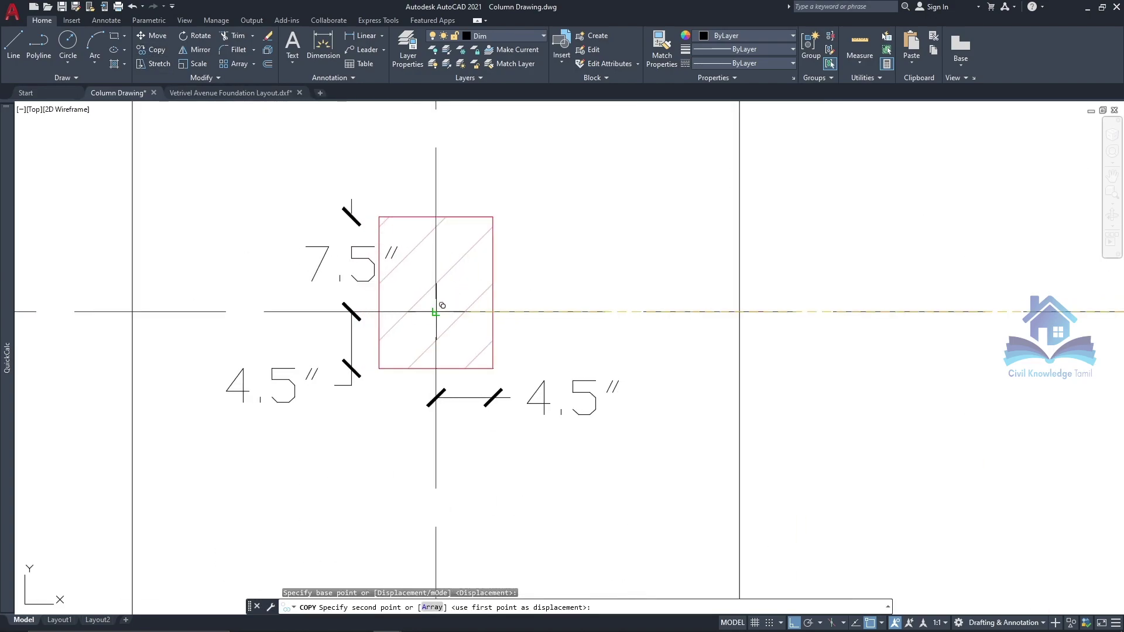
scroll(461, 357, down, 6)
scroll(606, 222, down, 3)
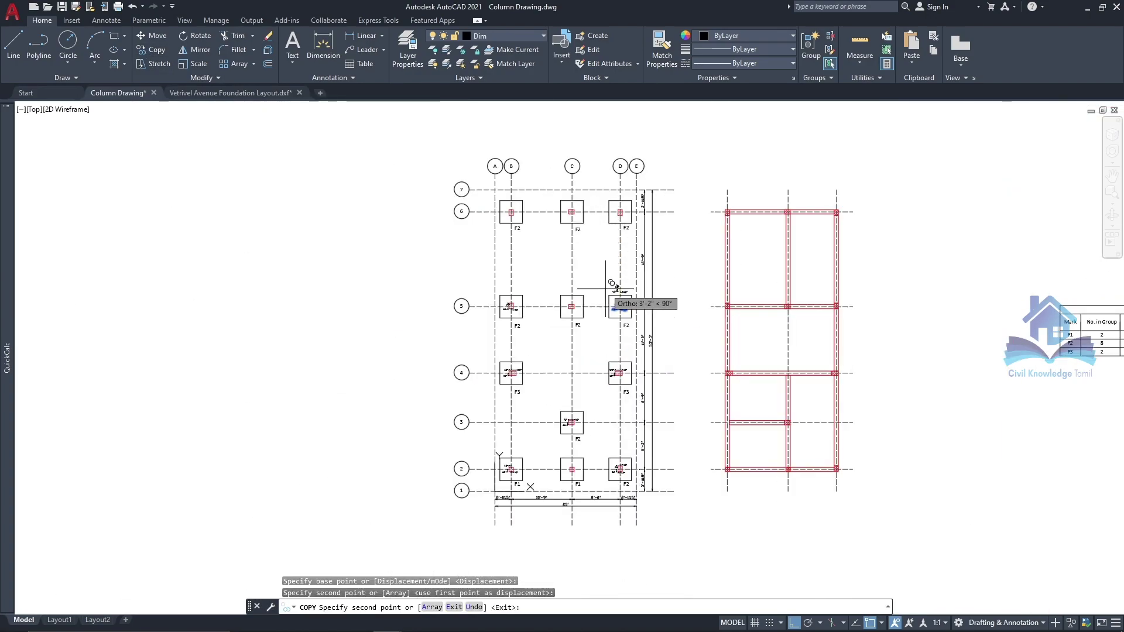
key(Return)
scroll(556, 378, up, 6)
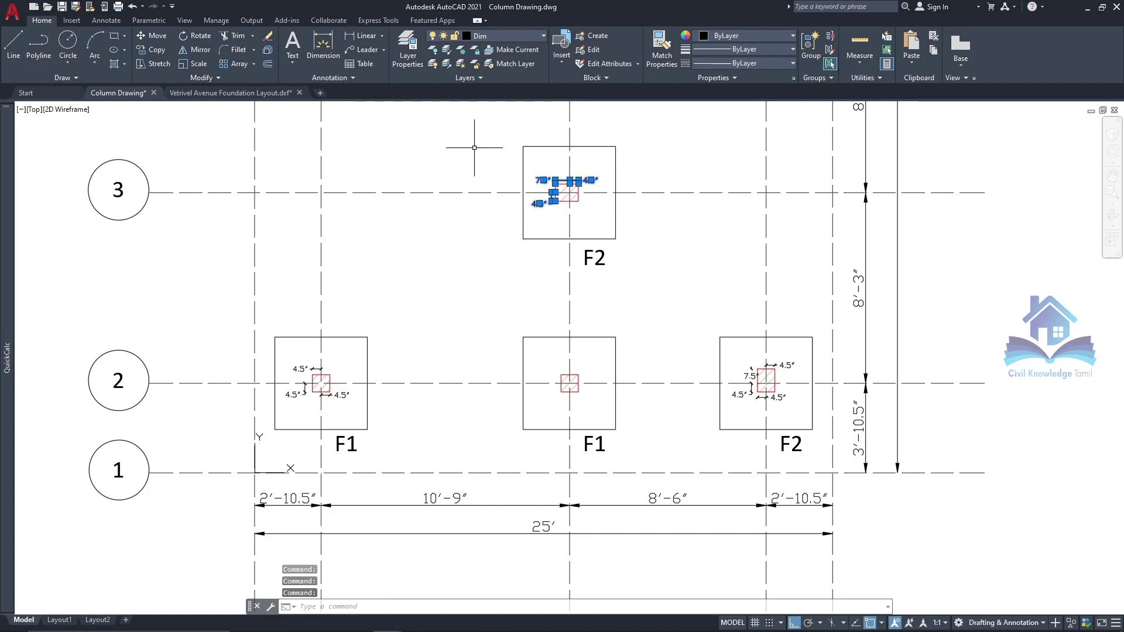
Step: Copy the F2 column dimensions from the column centre onto the F2 columns at grids 3 and 6
click(159, 55)
scroll(569, 192, up, 4)
click(577, 188)
scroll(577, 188, down, 6)
scroll(535, 313, up, 2)
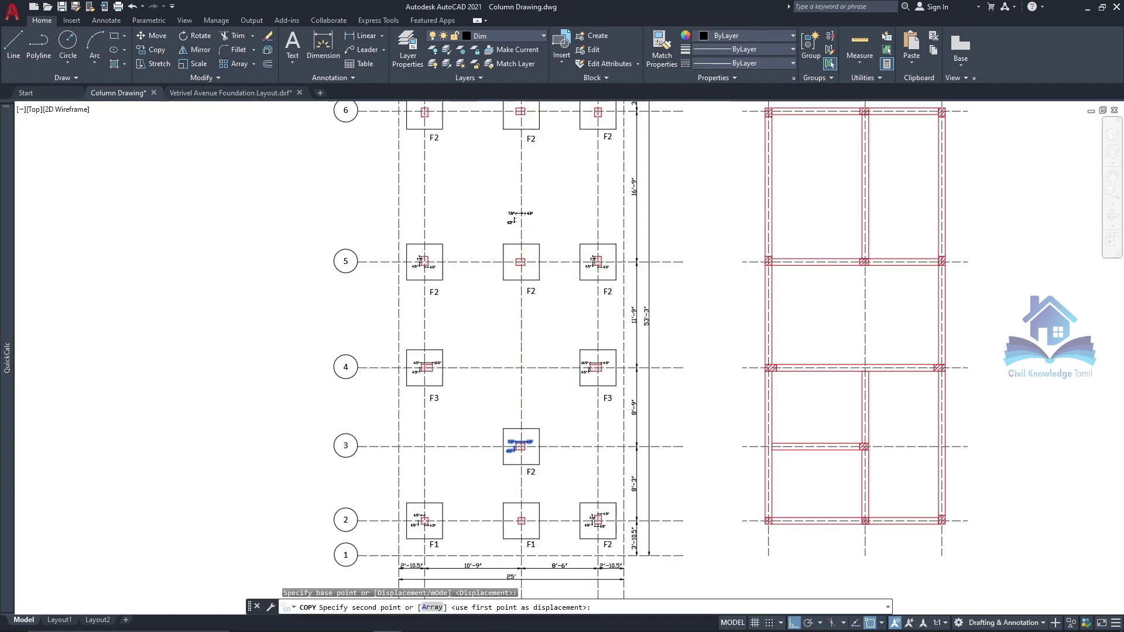
scroll(522, 287, up, 5)
click(521, 287)
scroll(522, 287, down, 5)
scroll(502, 176, up, 6)
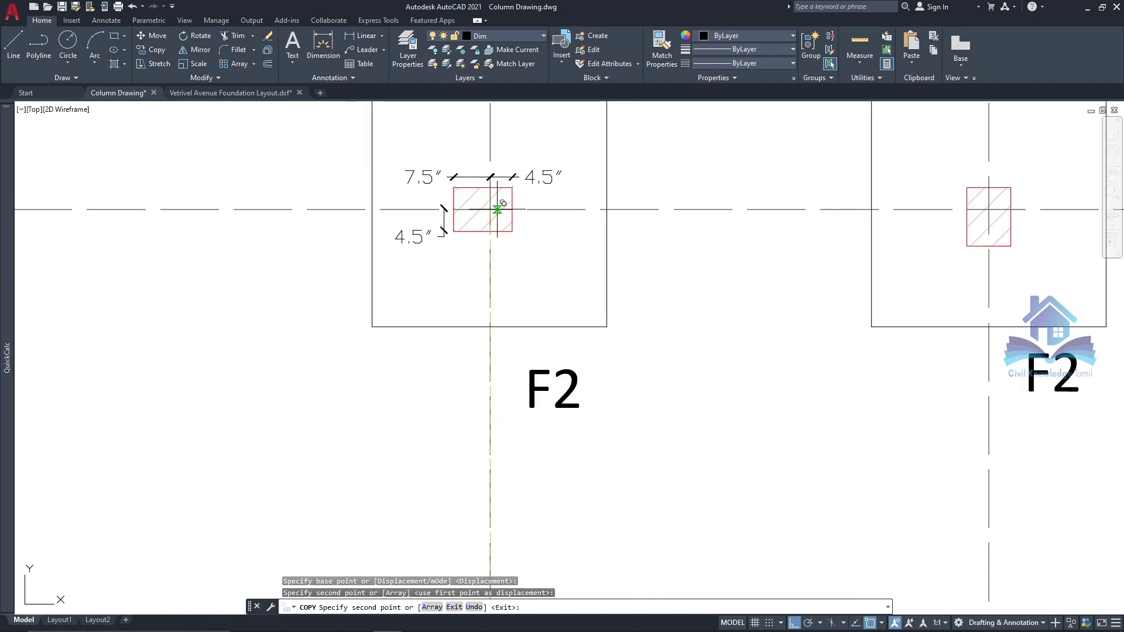
click(510, 159)
key(Return)
scroll(516, 154, down, 7)
scroll(325, 288, up, 9)
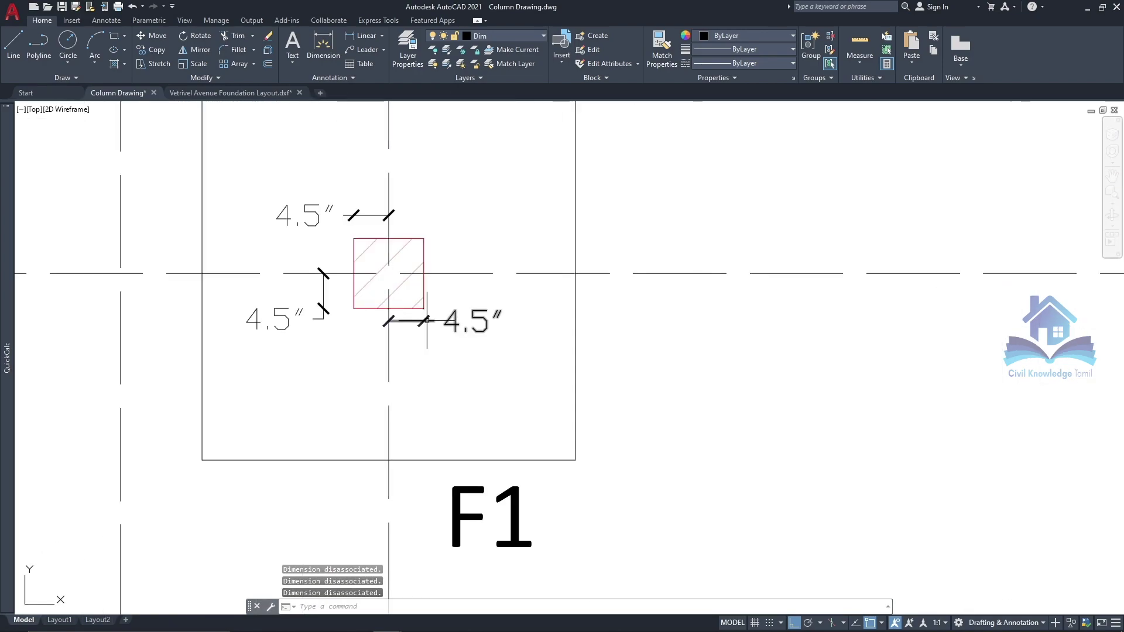
Step: Copy the middle F1 column's dimensions onto the other F1 column along grid 2
click(410, 321)
click(159, 55)
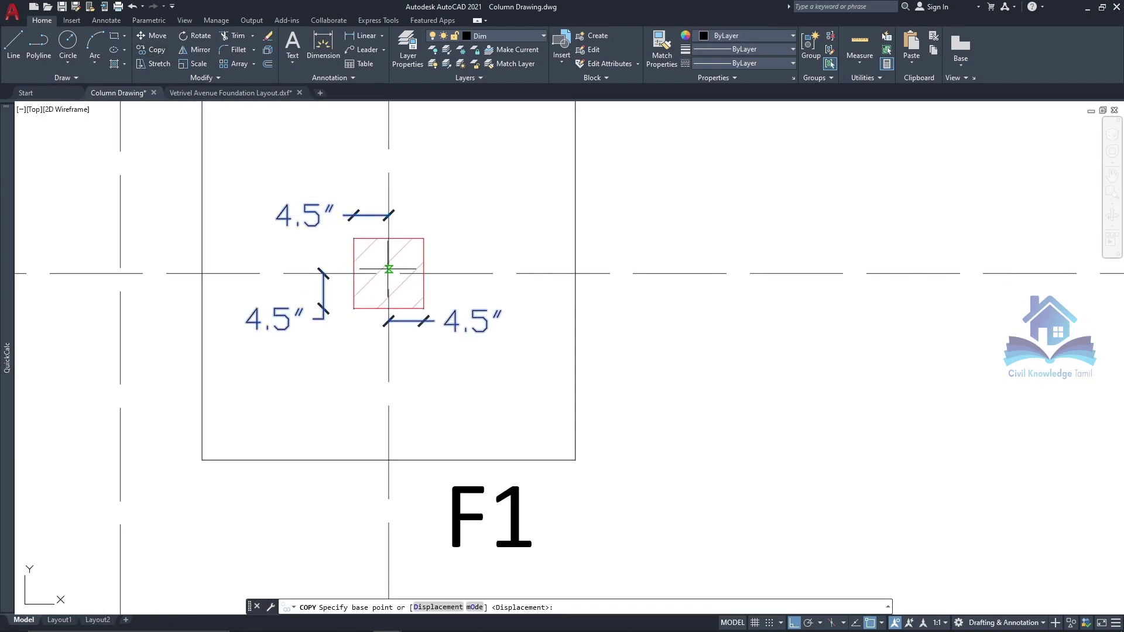
click(388, 272)
scroll(388, 272, down, 5)
click(633, 275)
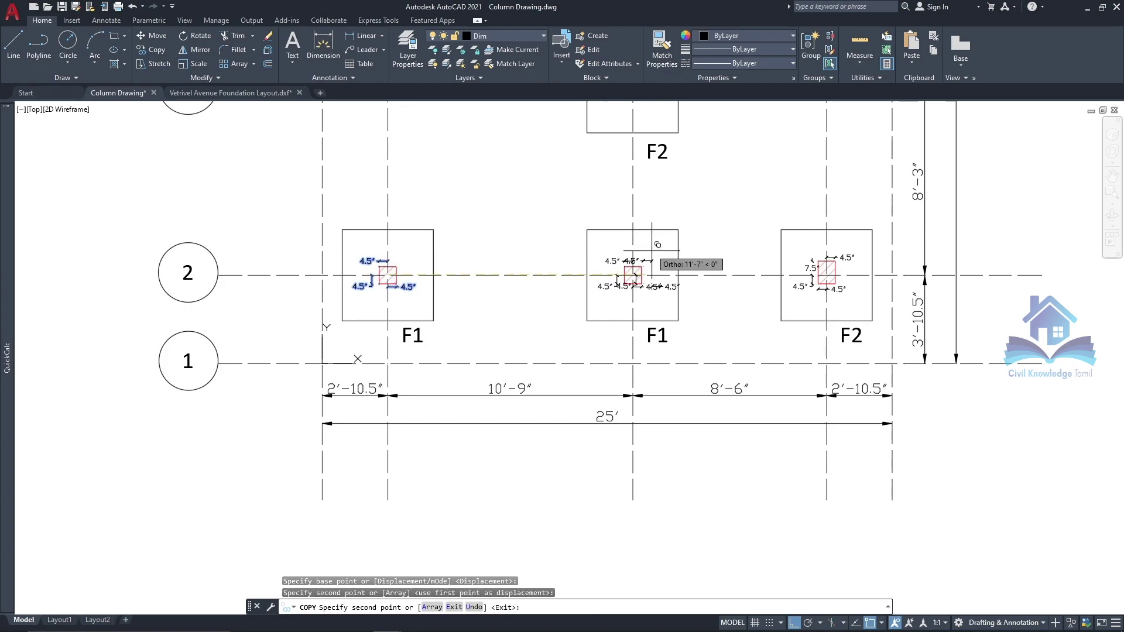
key(Return)
scroll(632, 275, down, 4)
scroll(585, 293, down, 3)
scroll(509, 211, up, 8)
scroll(509, 210, up, 2)
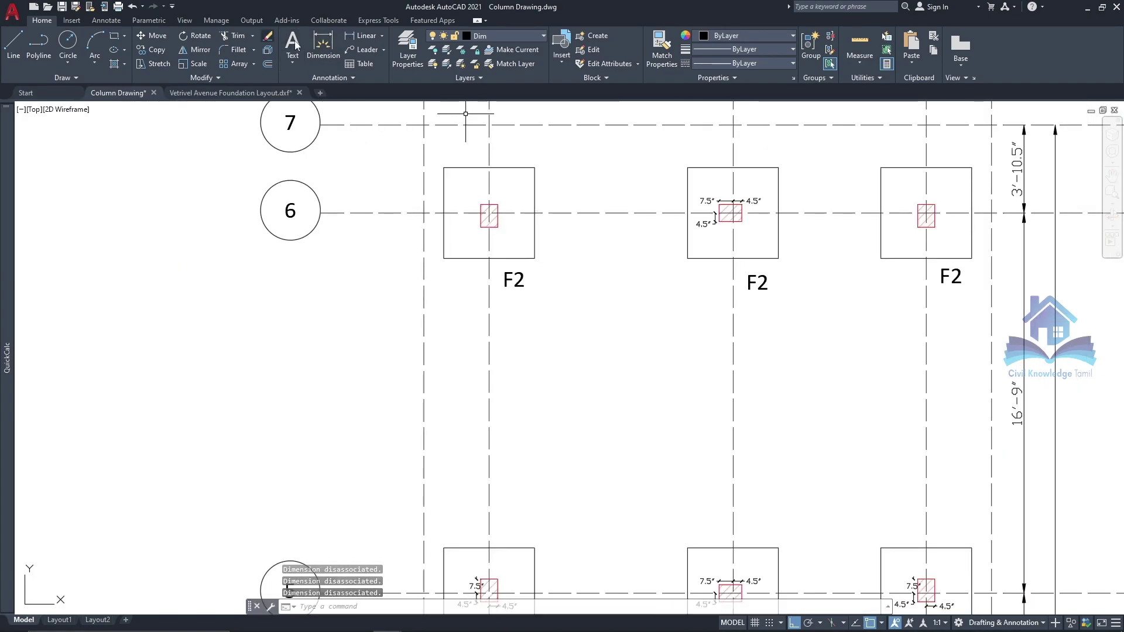
click(323, 46)
scroll(459, 162, up, 4)
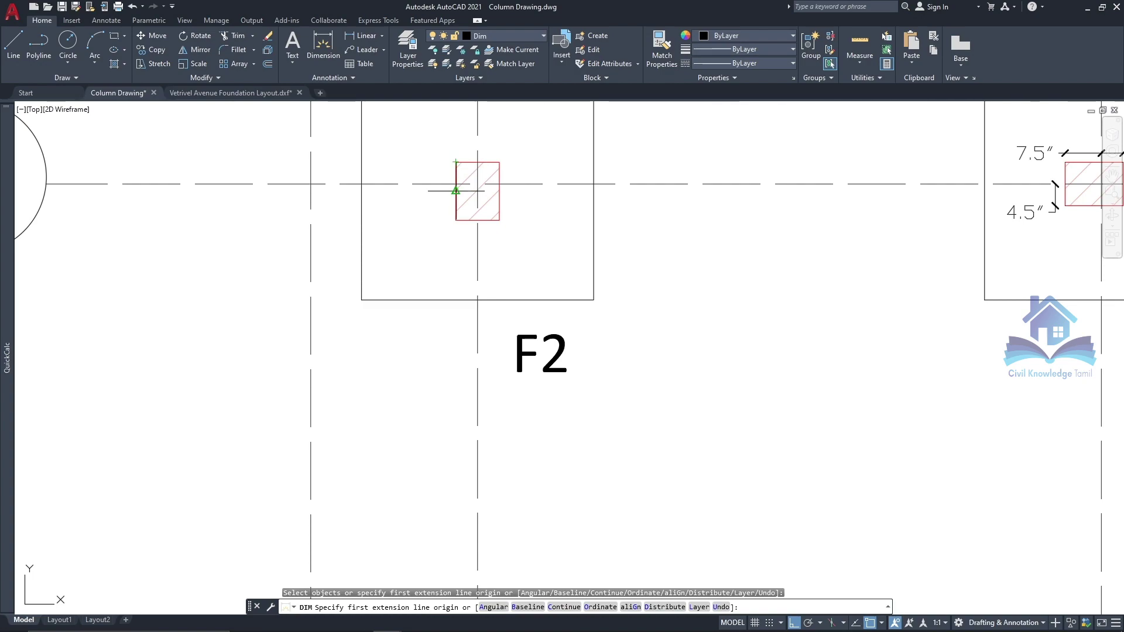
Step: Add a 7.5" side dimension and two 4.5" dimensions to the left F2 column on grid 6
click(456, 190)
click(436, 211)
click(456, 184)
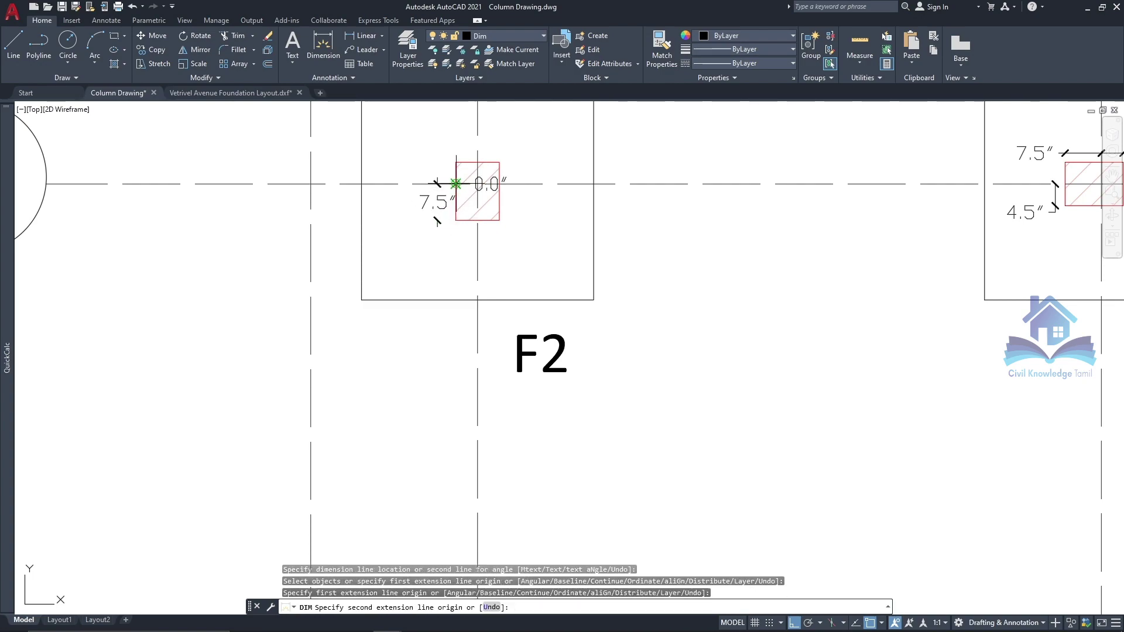
click(456, 162)
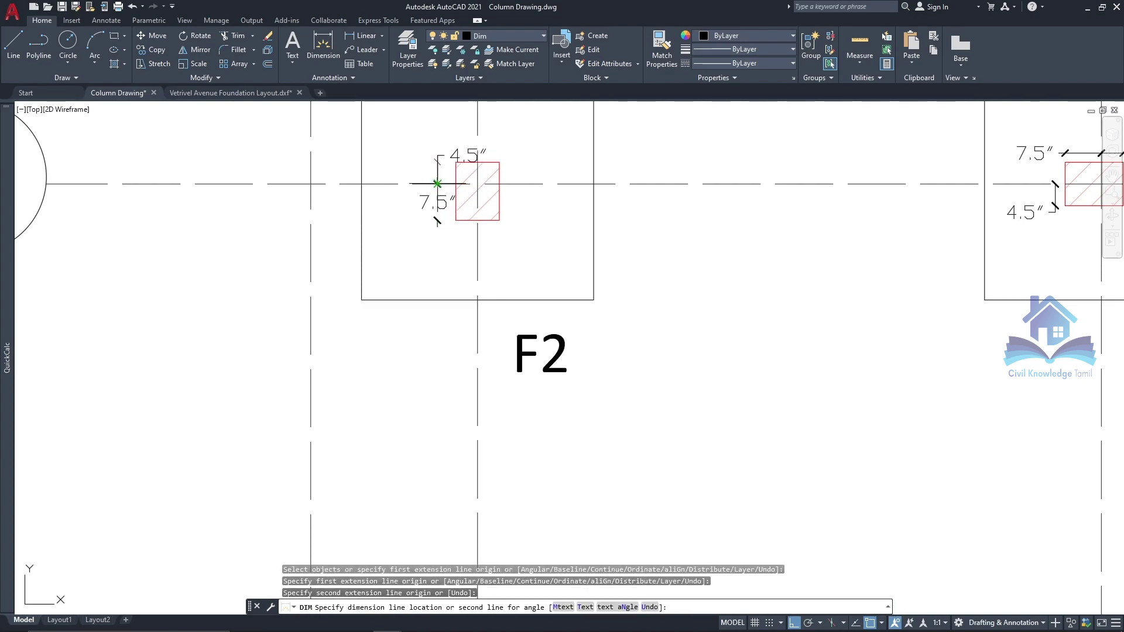
click(437, 183)
scroll(482, 224, up, 4)
click(470, 215)
click(527, 215)
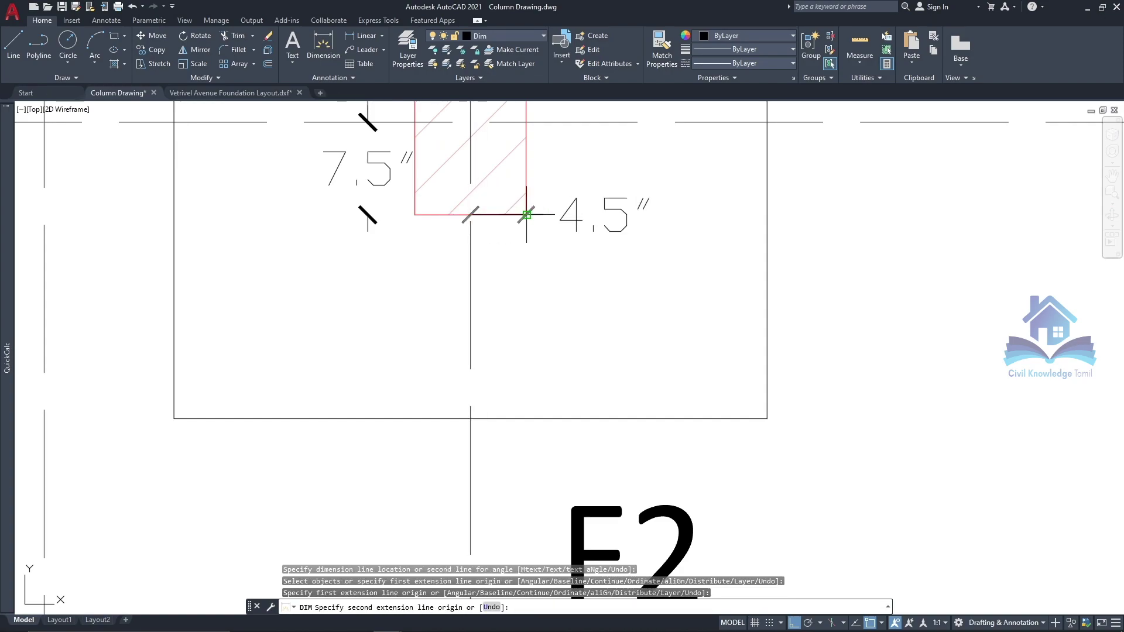
click(526, 242)
scroll(402, 392, down, 4)
scroll(449, 332, up, 3)
Step: Reposition the top 4.5" dimension with its grips so it sits clear of the column
key(Escape)
click(395, 223)
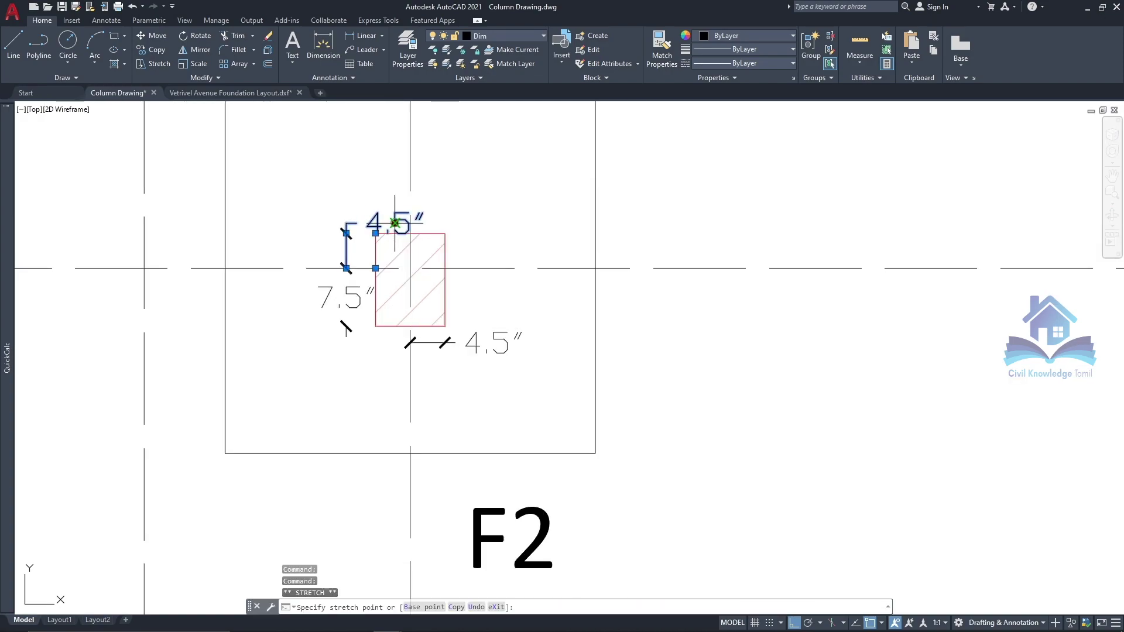
click(375, 233)
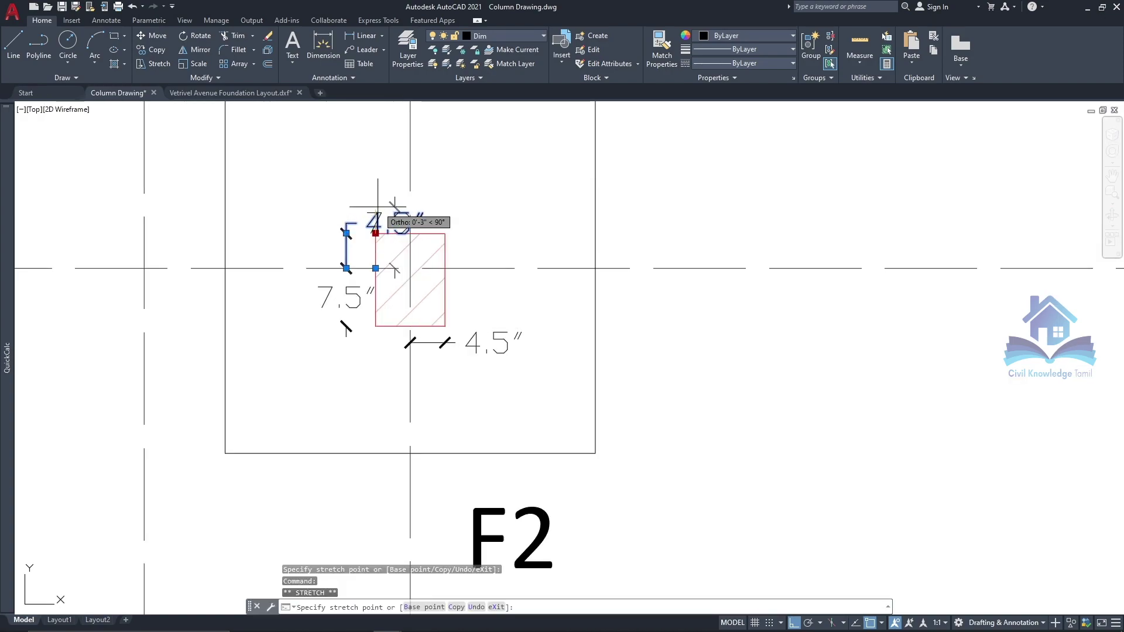
click(343, 203)
click(396, 221)
click(398, 176)
key(Escape)
scroll(430, 235, down, 2)
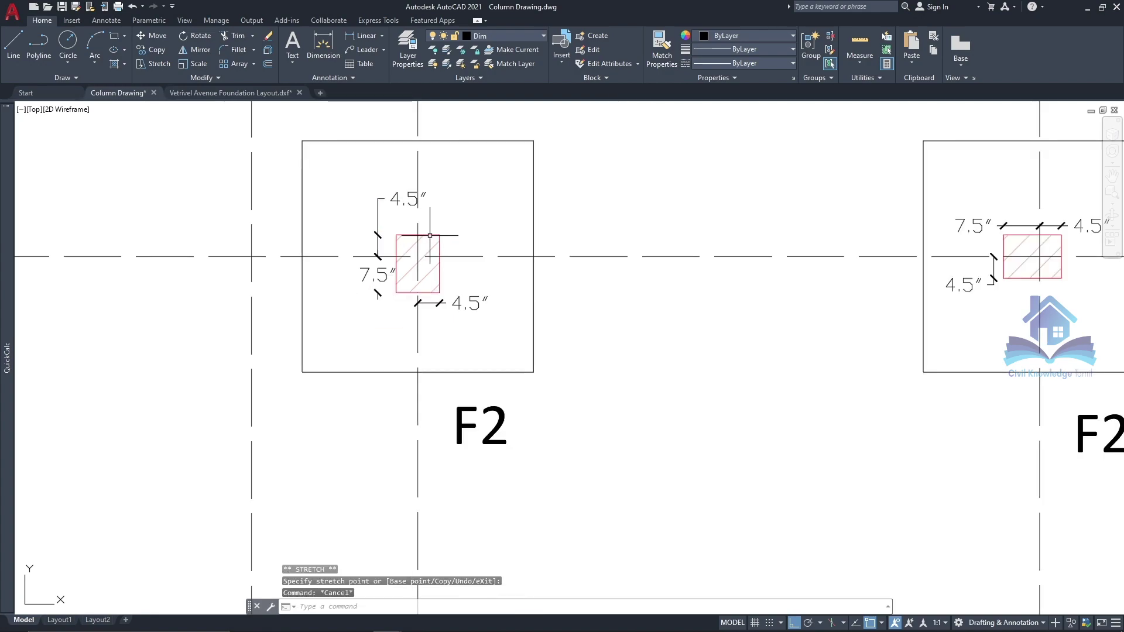
click(429, 235)
click(402, 221)
click(364, 212)
key(Escape)
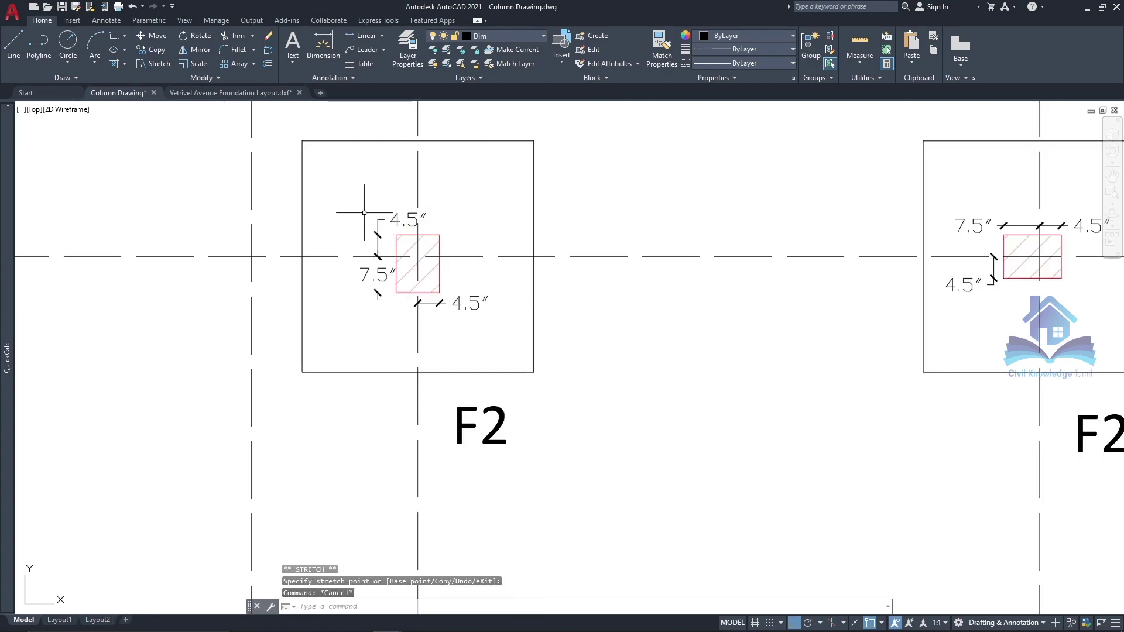
Step: Copy the 7.5" and two 4.5" dimensions from the column corner onto the right F2 column
click(384, 242)
click(380, 276)
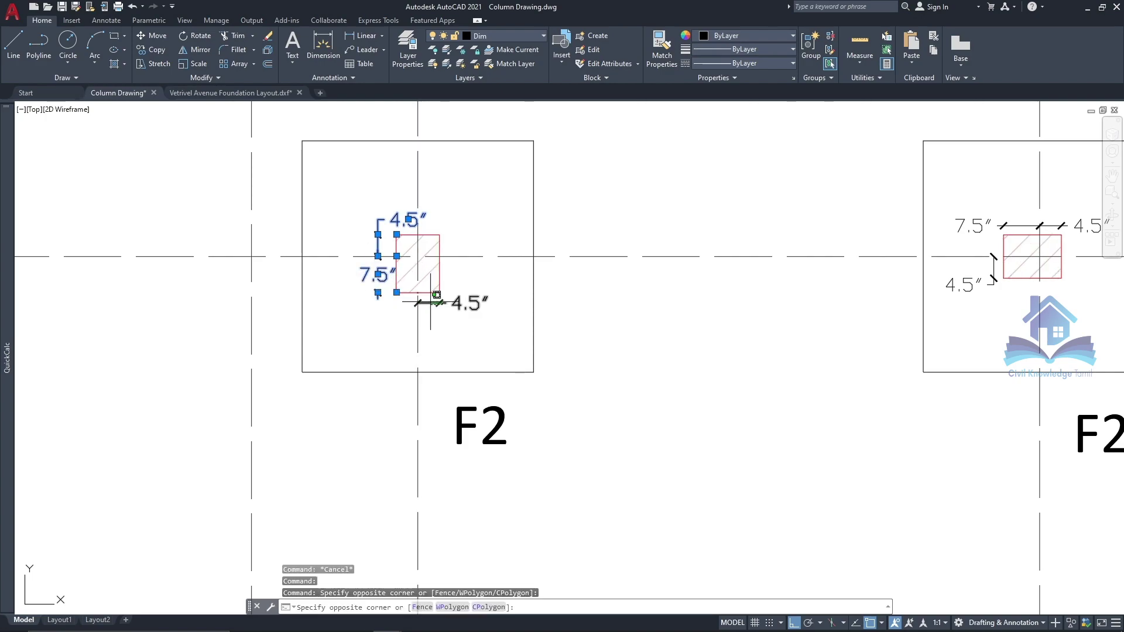
click(436, 302)
click(152, 50)
click(418, 255)
scroll(418, 256, down, 2)
middle_drag(1059, 275, 660, 264)
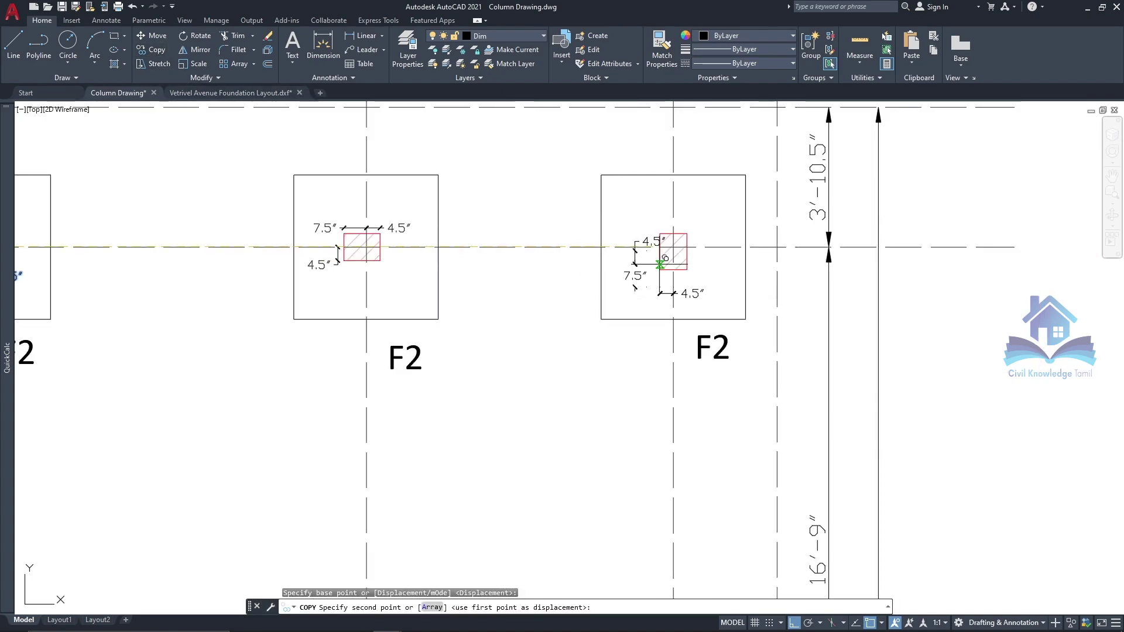
click(673, 246)
key(Escape)
scroll(505, 206, down, 2)
scroll(505, 206, down, 2)
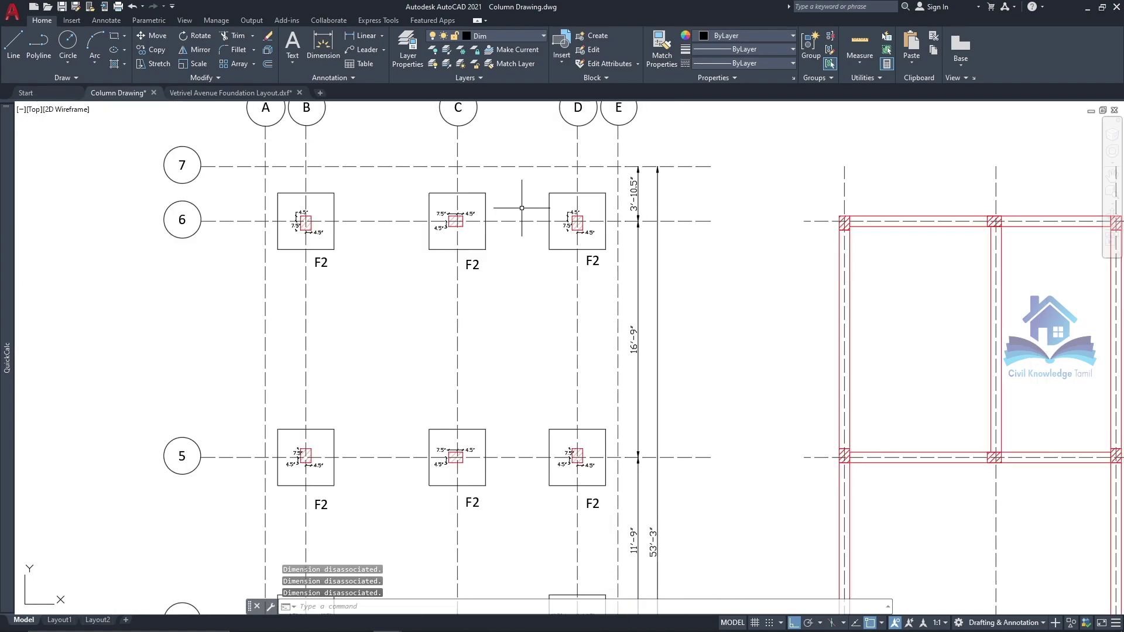
scroll(504, 199, up, 2)
scroll(439, 175, down, 2)
scroll(333, 257, up, 2)
Step: Copy the F2 label to the top of a grid 6 footing and change it to C3
click(317, 272)
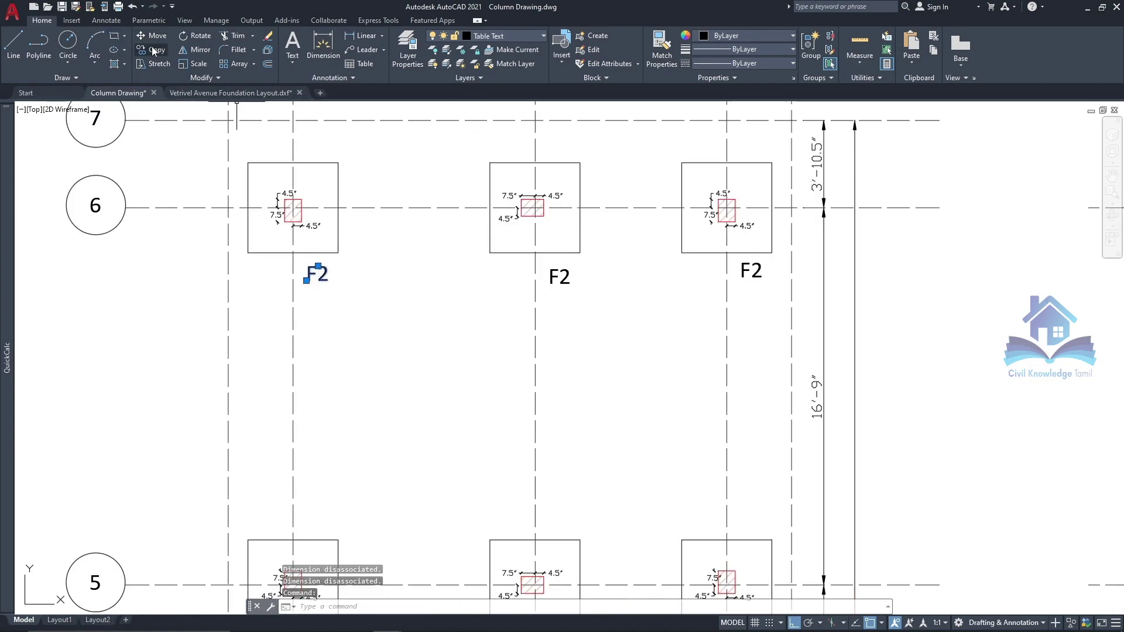
text(co)
key(Return)
click(305, 270)
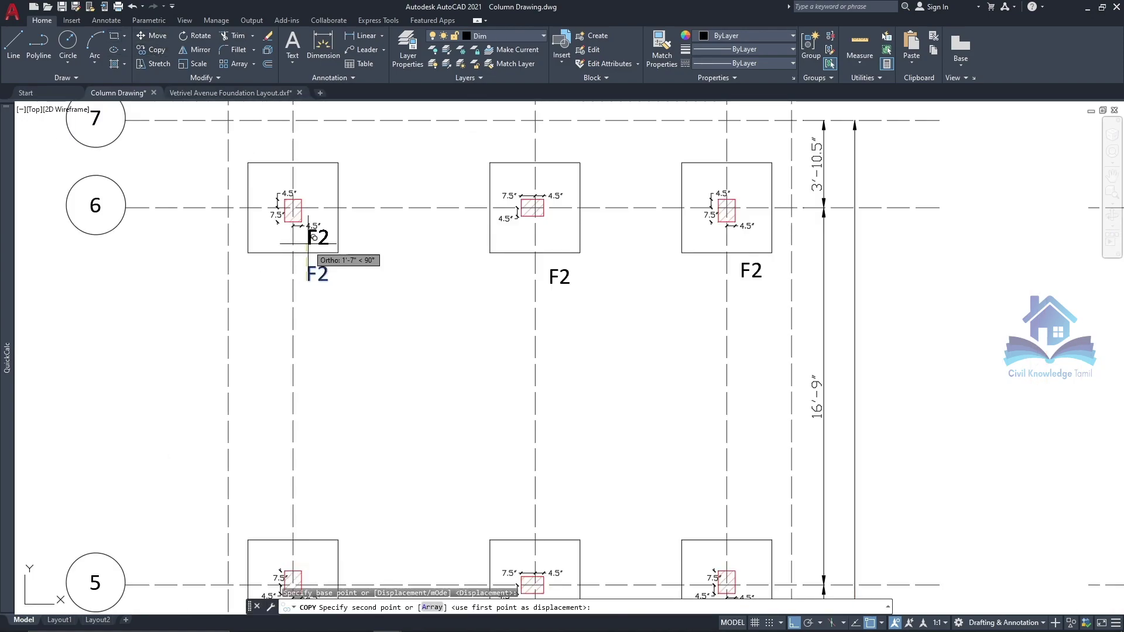
click(305, 184)
scroll(318, 164, up, 4)
double_click(320, 186)
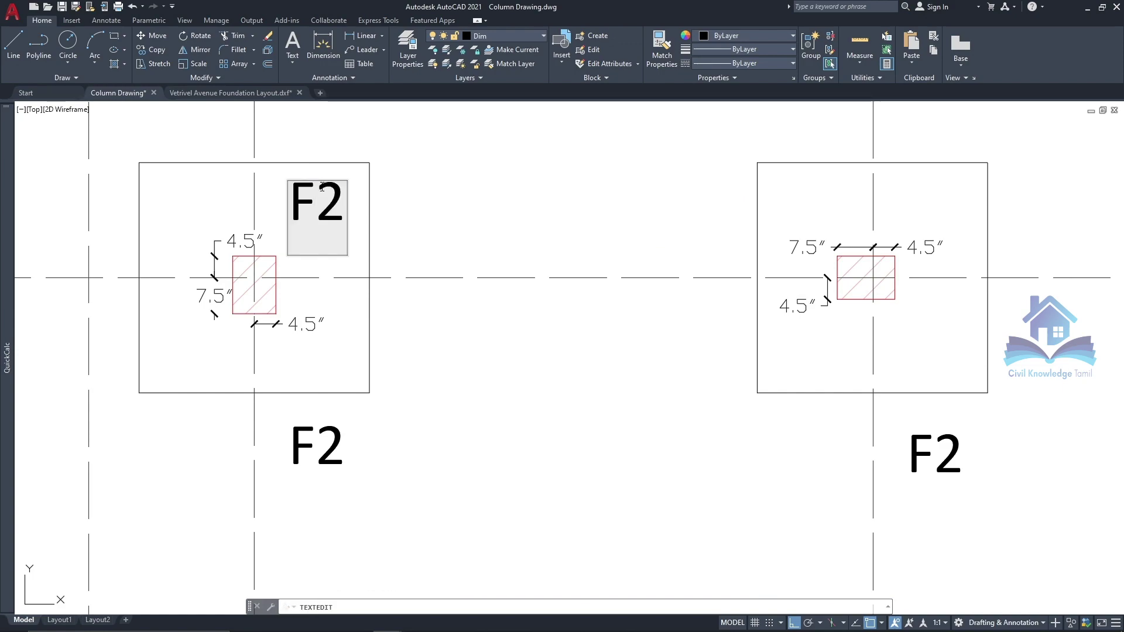
key(BackSpace)
text(C)
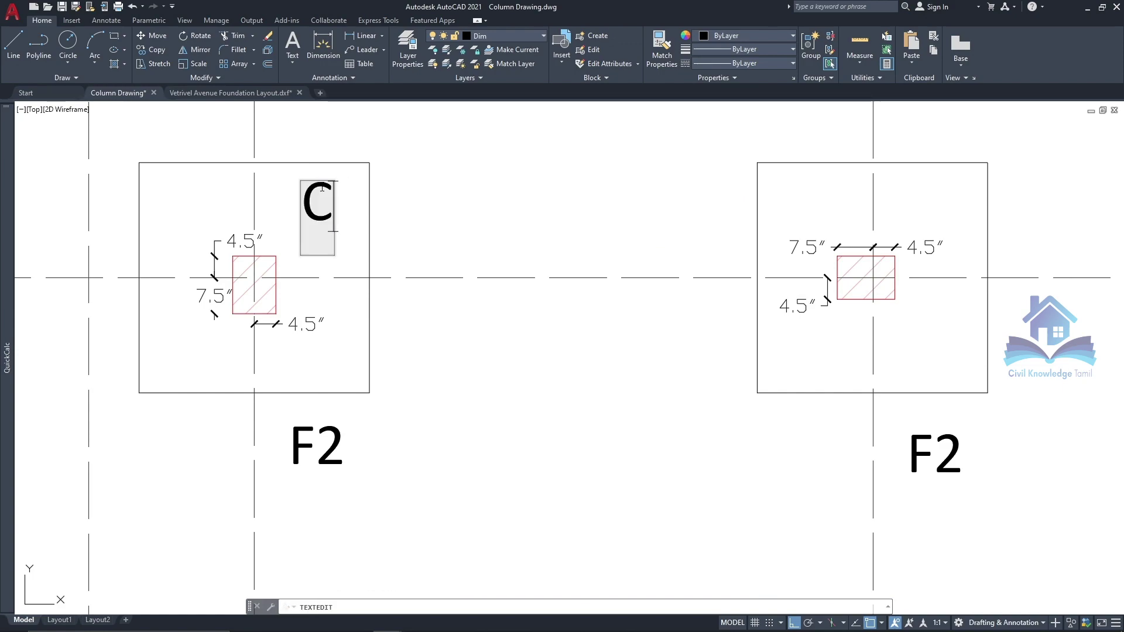
text(3)
click(416, 182)
Step: Copy the C3 mark onto the right-hand footing and the next footing
click(296, 204)
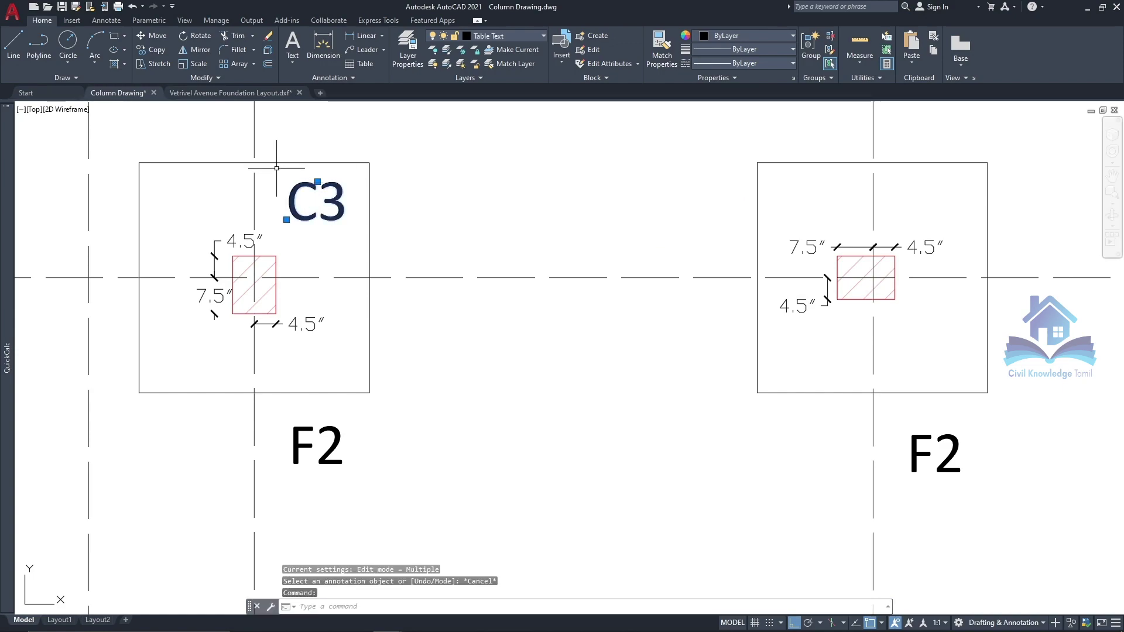
click(151, 50)
click(254, 278)
click(873, 277)
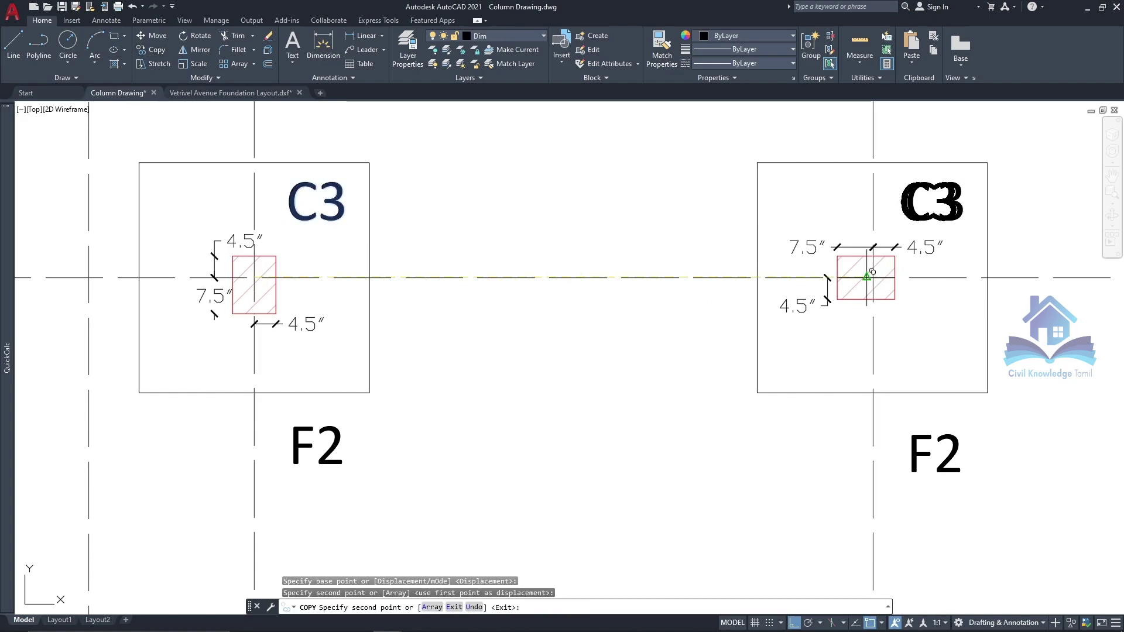
middle_drag(873, 277, 206, 313)
scroll(710, 307, down, 2)
click(710, 307)
Step: Place another C3 mark copy on the grid 4 F3 footing
scroll(710, 308, down, 2)
scroll(545, 355, up, 2)
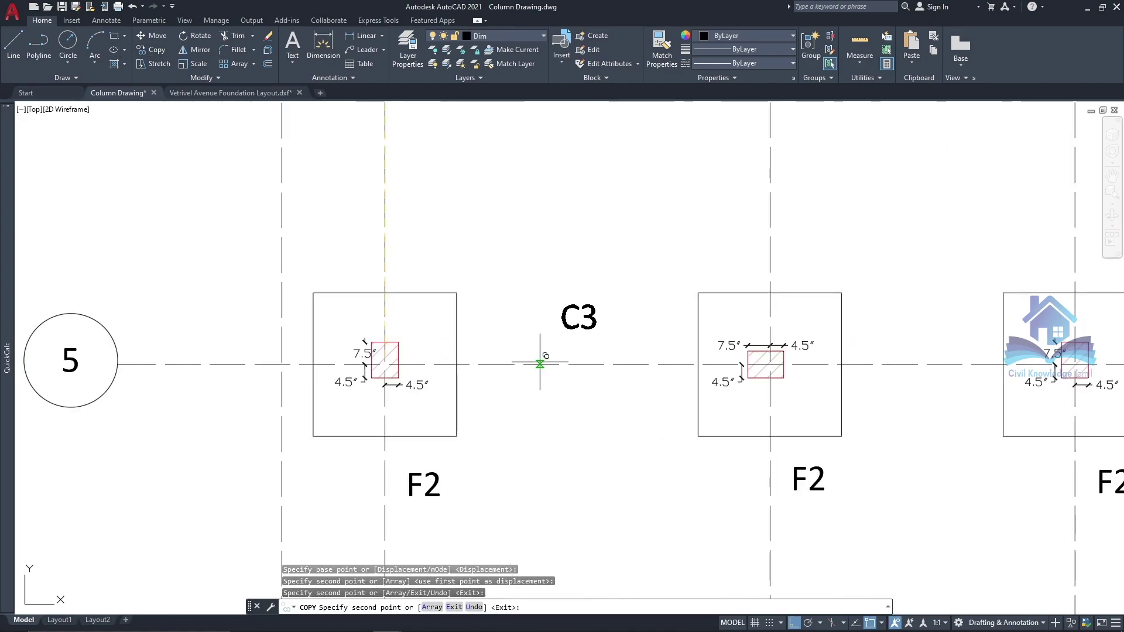
scroll(413, 247, down, 4)
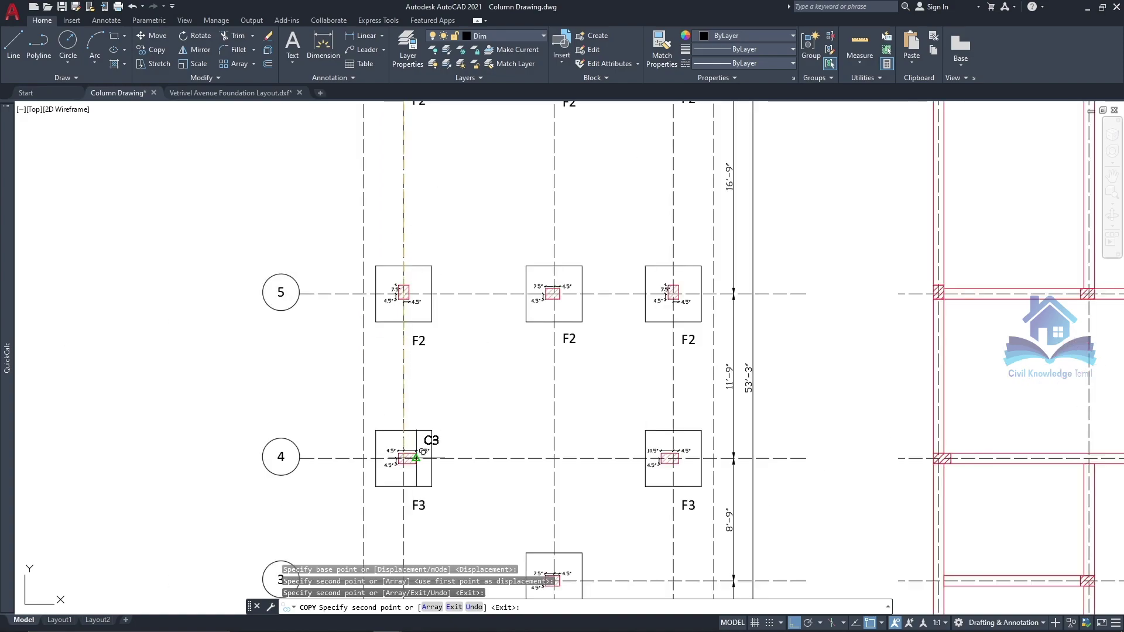
scroll(410, 468, up, 5)
click(388, 403)
scroll(388, 403, down, 4)
scroll(444, 301, up, 2)
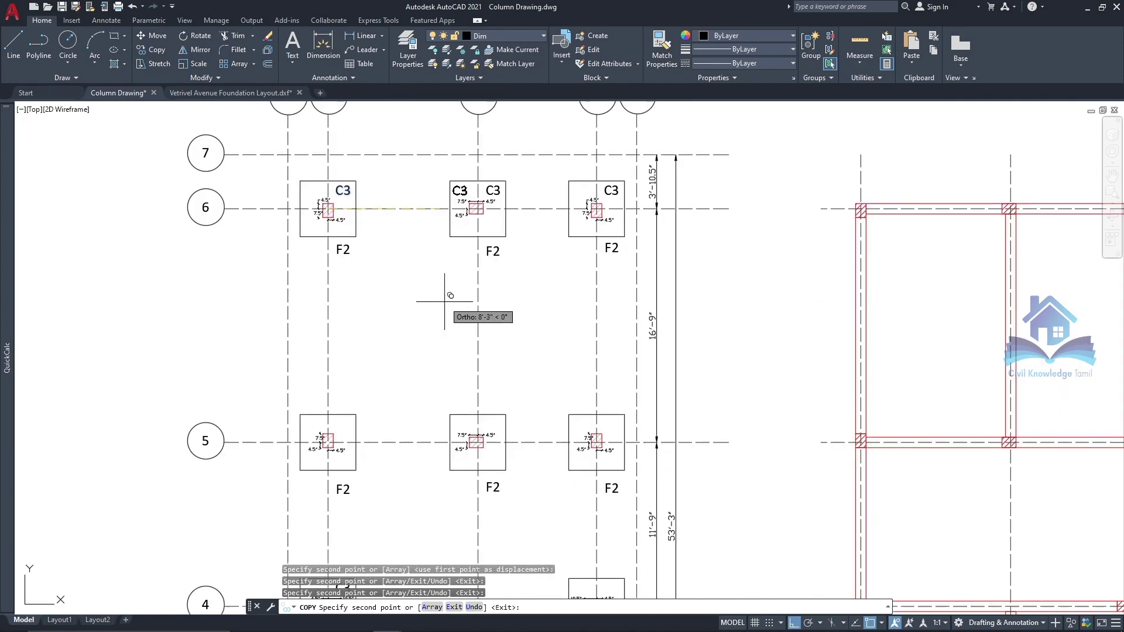
scroll(484, 217, down, 5)
scroll(451, 296, up, 3)
scroll(444, 288, up, 3)
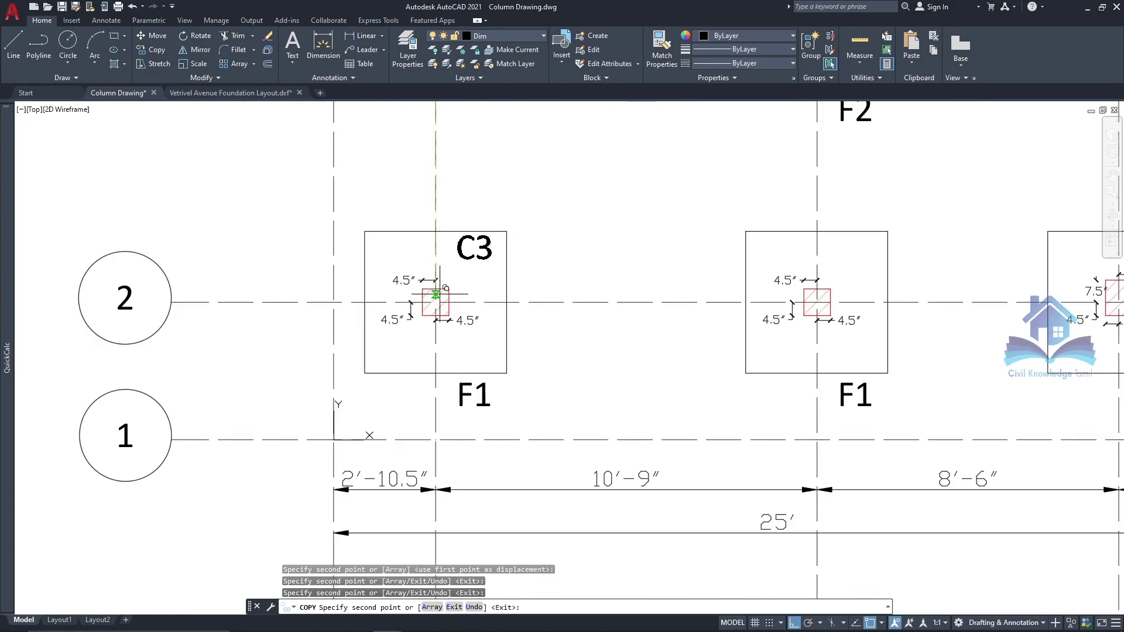
key(Escape)
Step: Change the grid 2 mark to C1 and copy it onto the second F1 footing
double_click(488, 252)
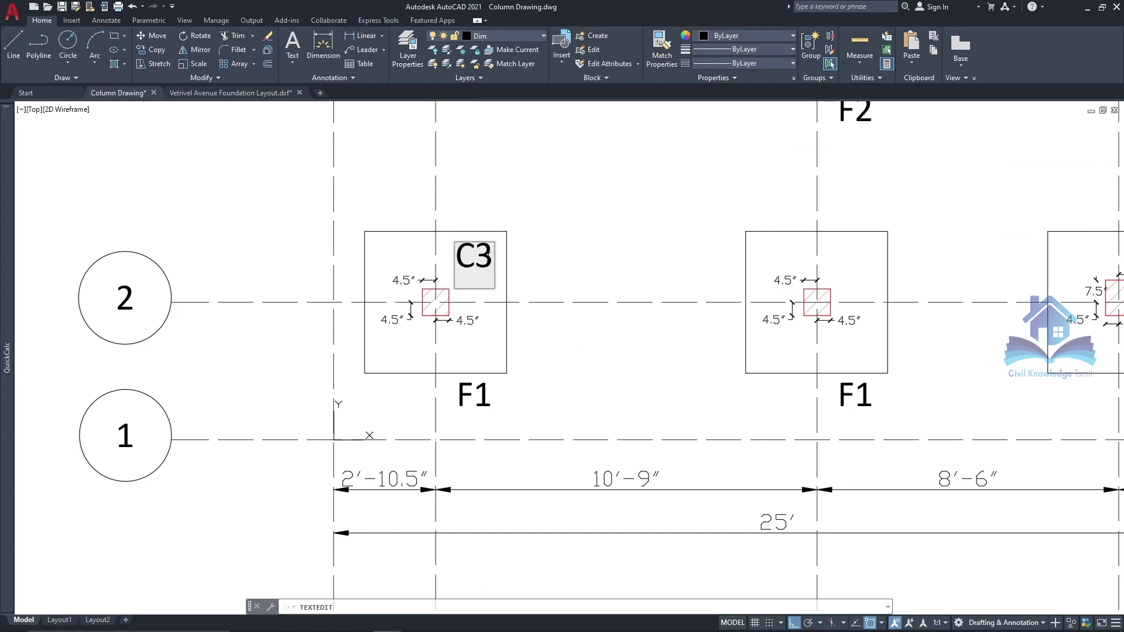
text(1)
key(Return)
key(Return)
click(474, 256)
click(152, 49)
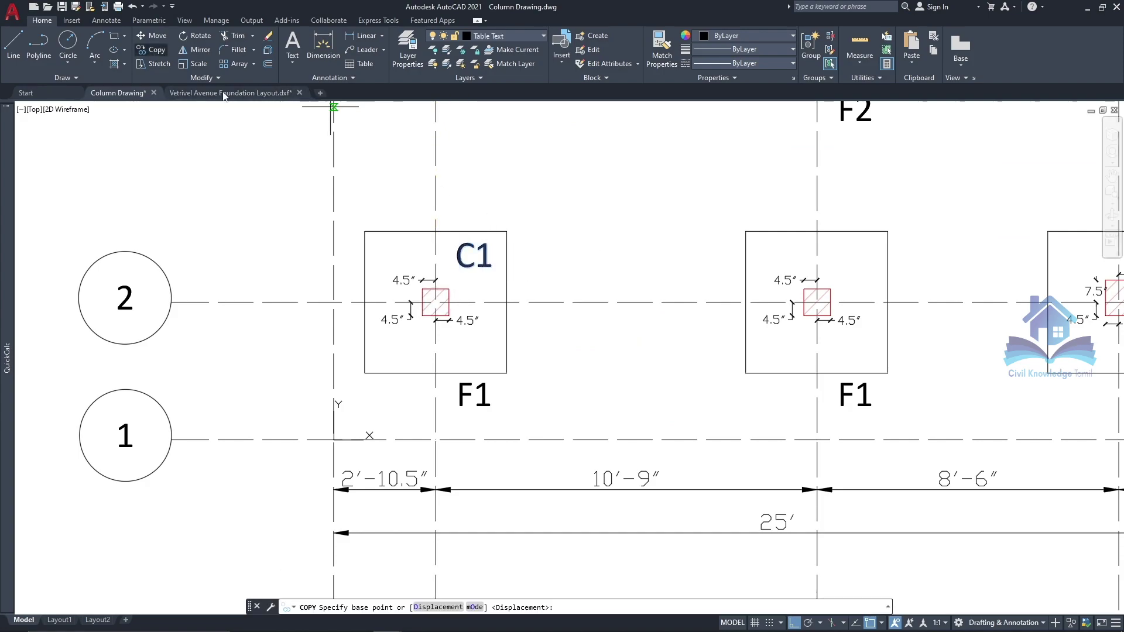
click(435, 302)
click(816, 302)
scroll(433, 375, down, 3)
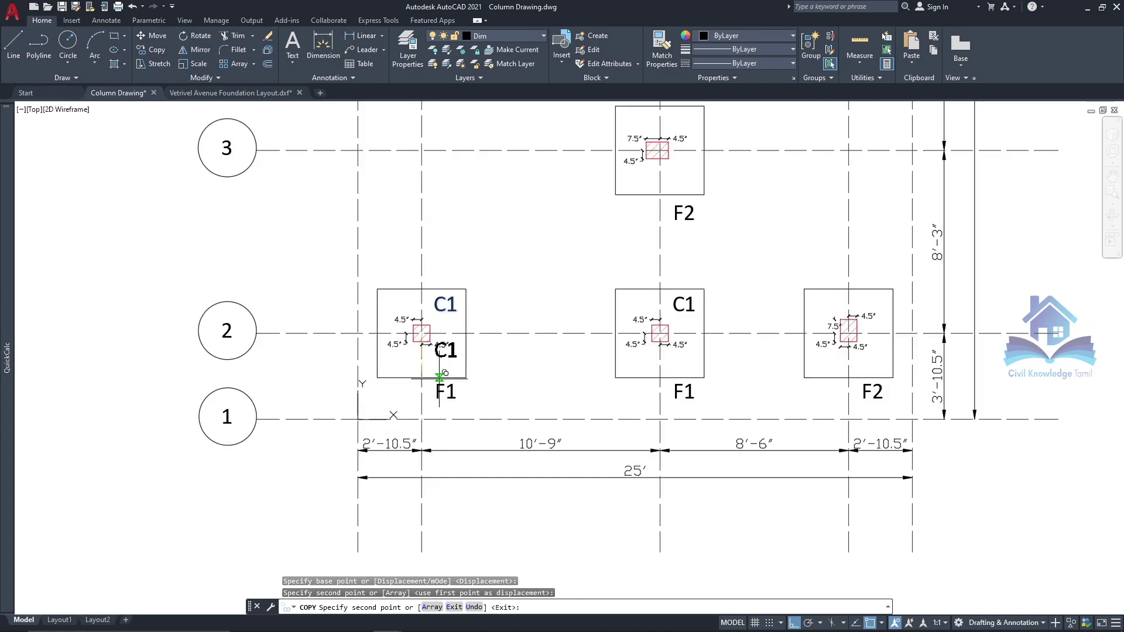
key(Escape)
Step: Change the middle and right-hand row-6 column marks to C2
scroll(526, 333, down, 5)
scroll(497, 144, up, 2)
scroll(502, 179, down, 4)
scroll(501, 146, up, 5)
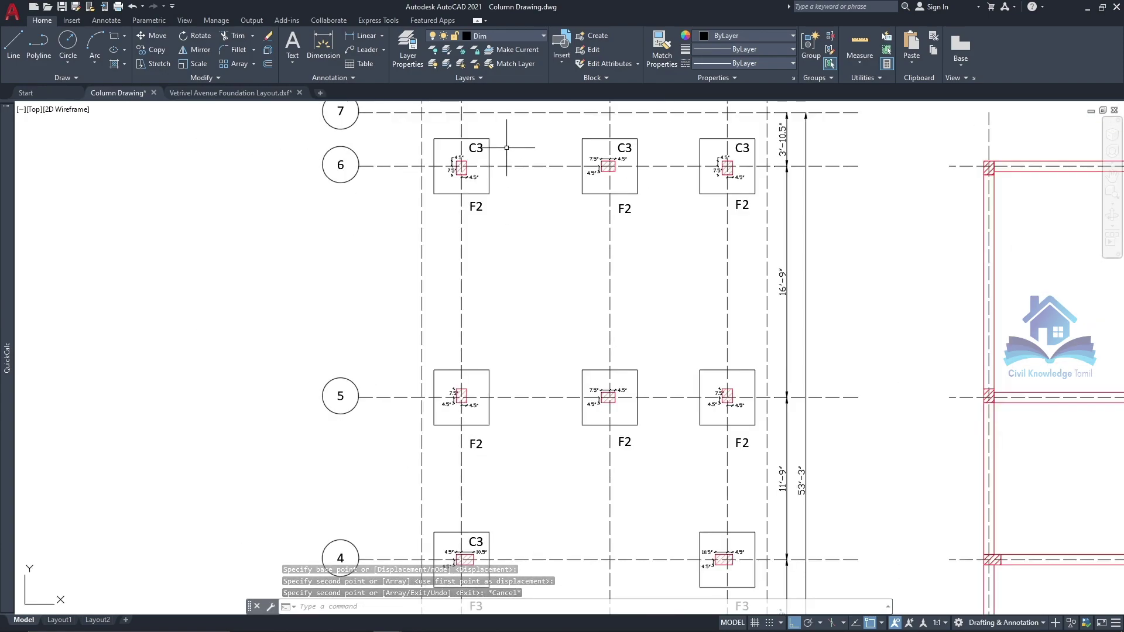
scroll(628, 146, up, 2)
double_click(628, 148)
text(2)
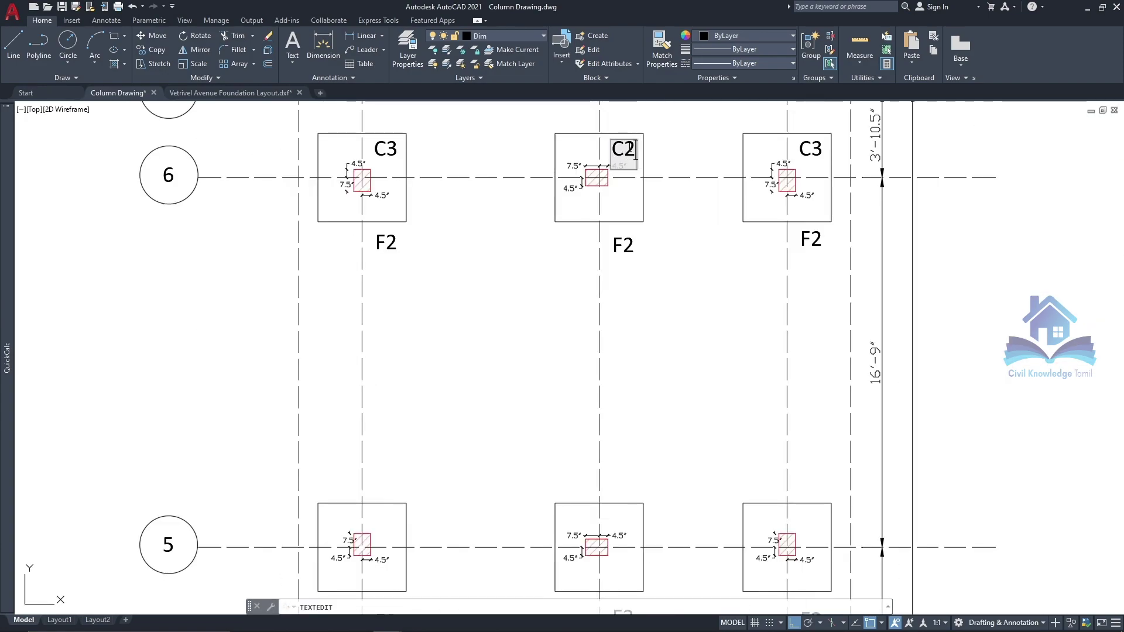
key(Return)
click(814, 150)
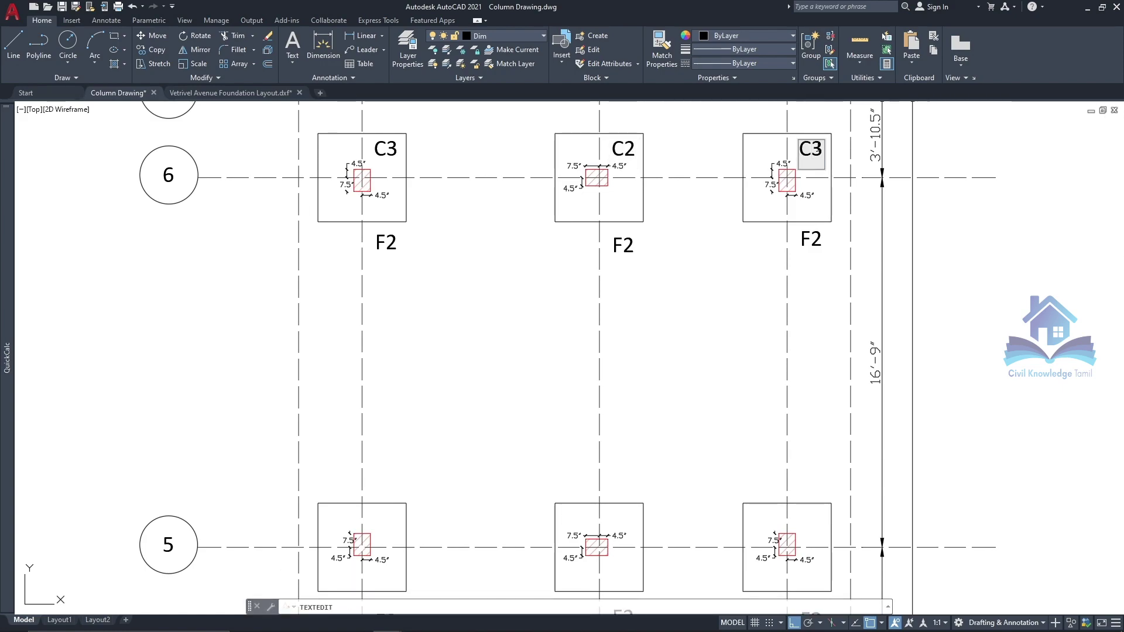
key(Escape)
Step: Copy the row-6 C2 mark onto a row-5 column and one other column
click(622, 146)
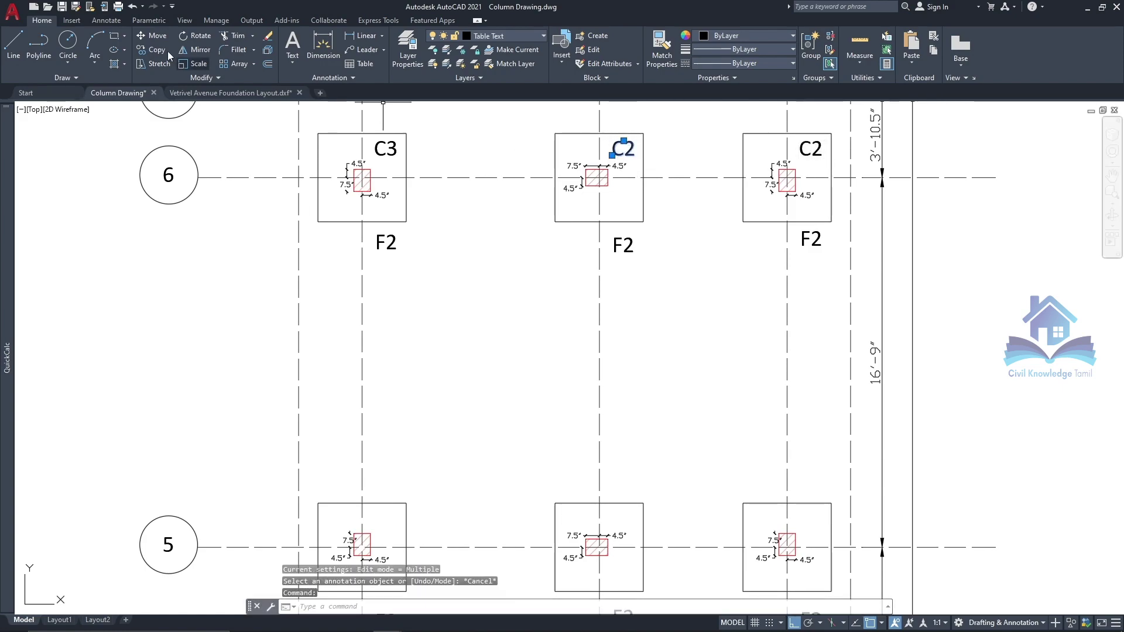
text(co)
key(Return)
click(598, 177)
scroll(591, 281, down, 3)
scroll(582, 352, up, 4)
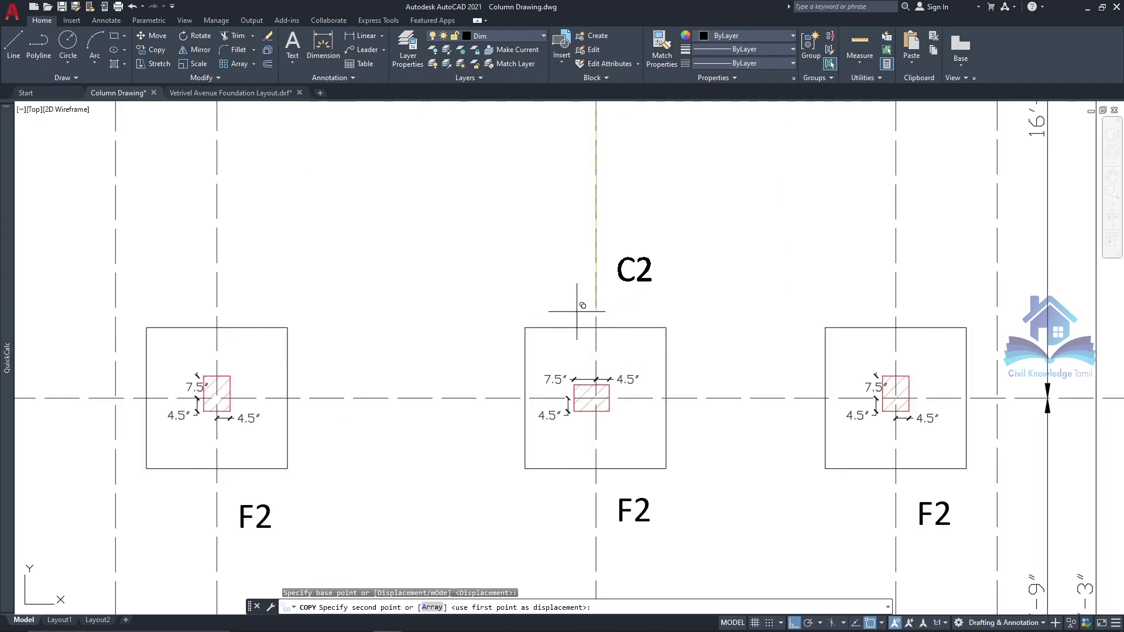
scroll(573, 281, down, 8)
scroll(622, 417, up, 10)
click(468, 459)
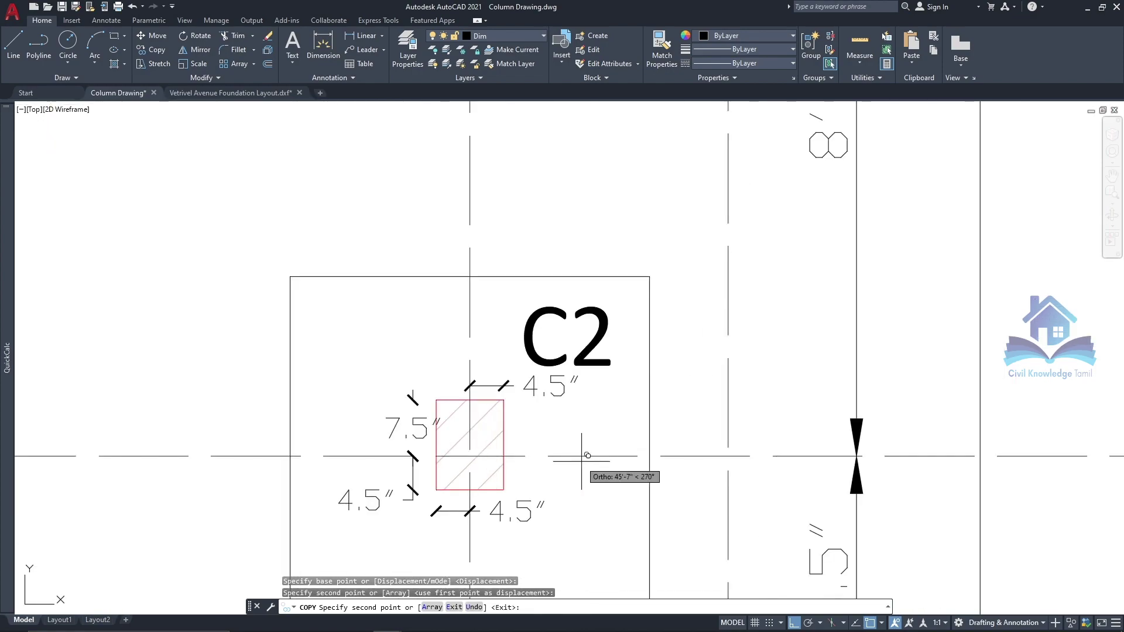
scroll(591, 462, down, 8)
scroll(585, 351, down, 3)
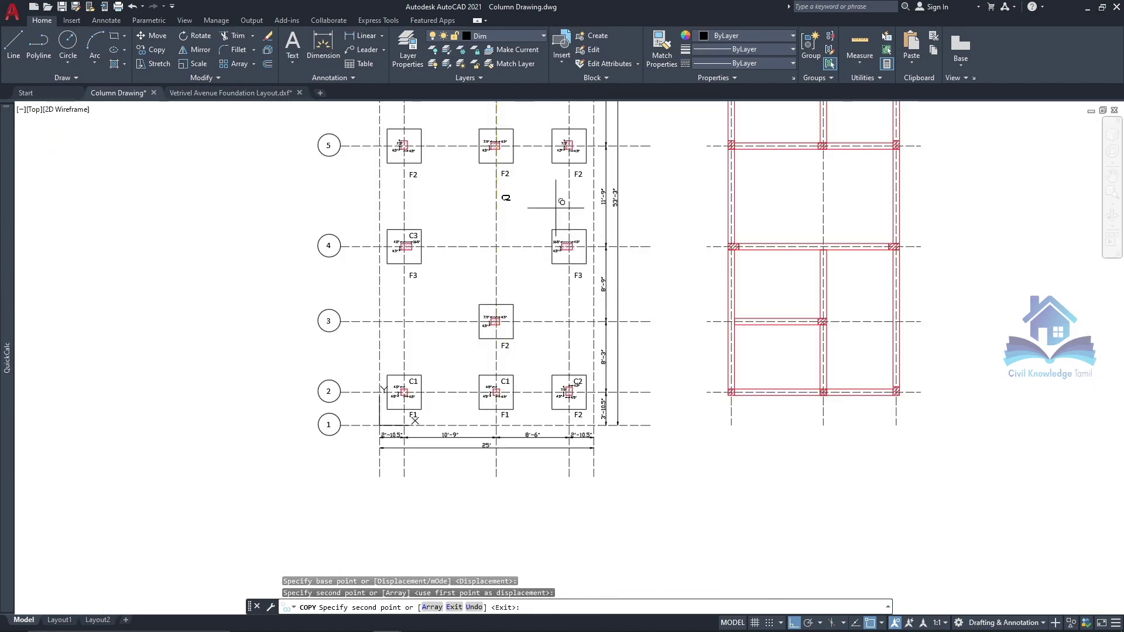
scroll(555, 207, up, 8)
click(585, 235)
scroll(585, 264, down, 6)
scroll(601, 258, down, 2)
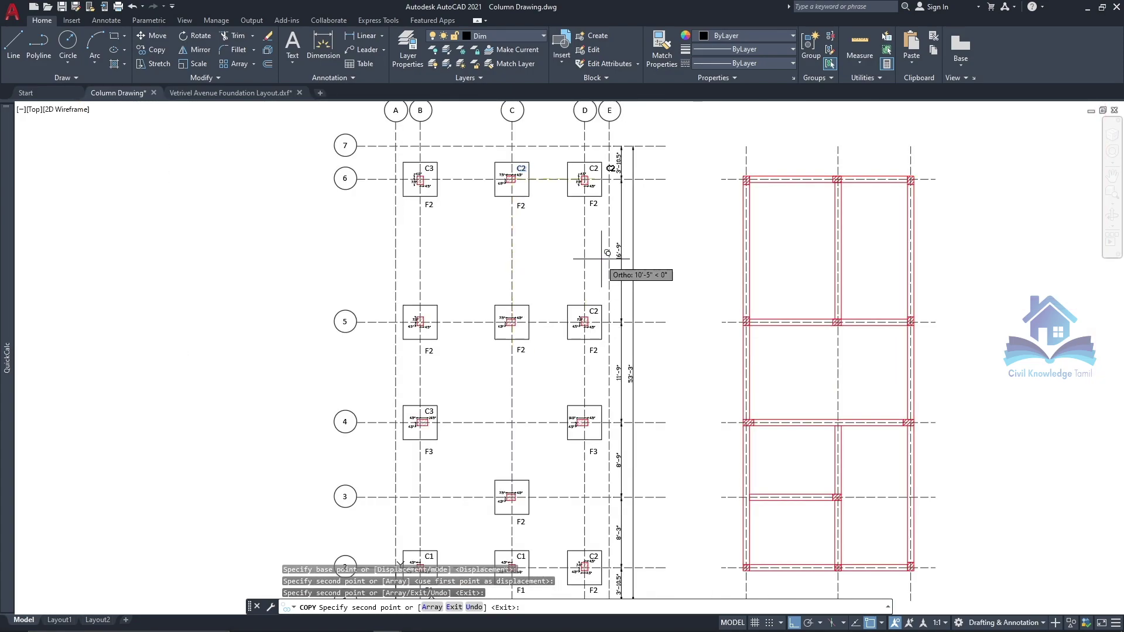
key(Escape)
Step: Copy the row-6 C3 mark onto the left and middle row-5 columns
scroll(430, 166, up, 4)
click(426, 173)
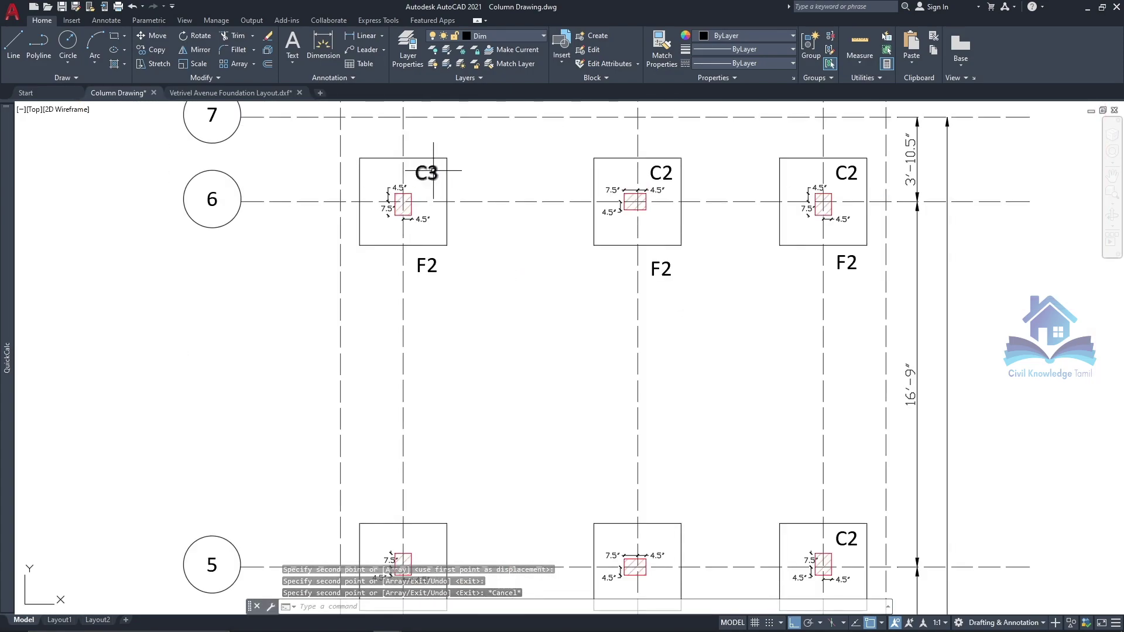
click(153, 49)
click(415, 178)
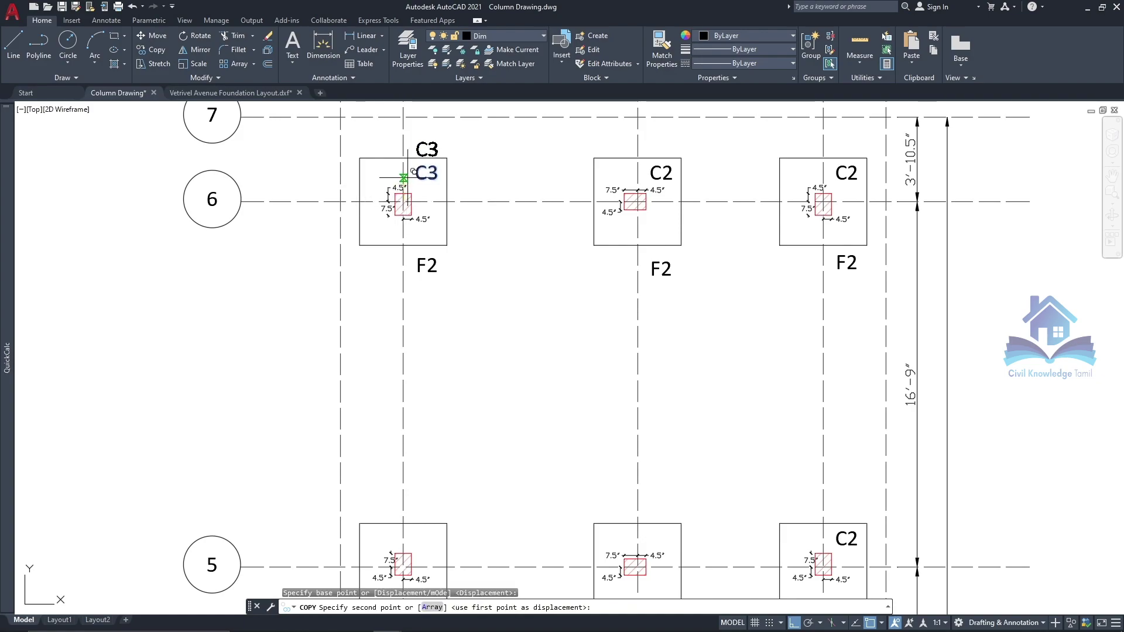
scroll(413, 217, down, 5)
scroll(408, 357, up, 5)
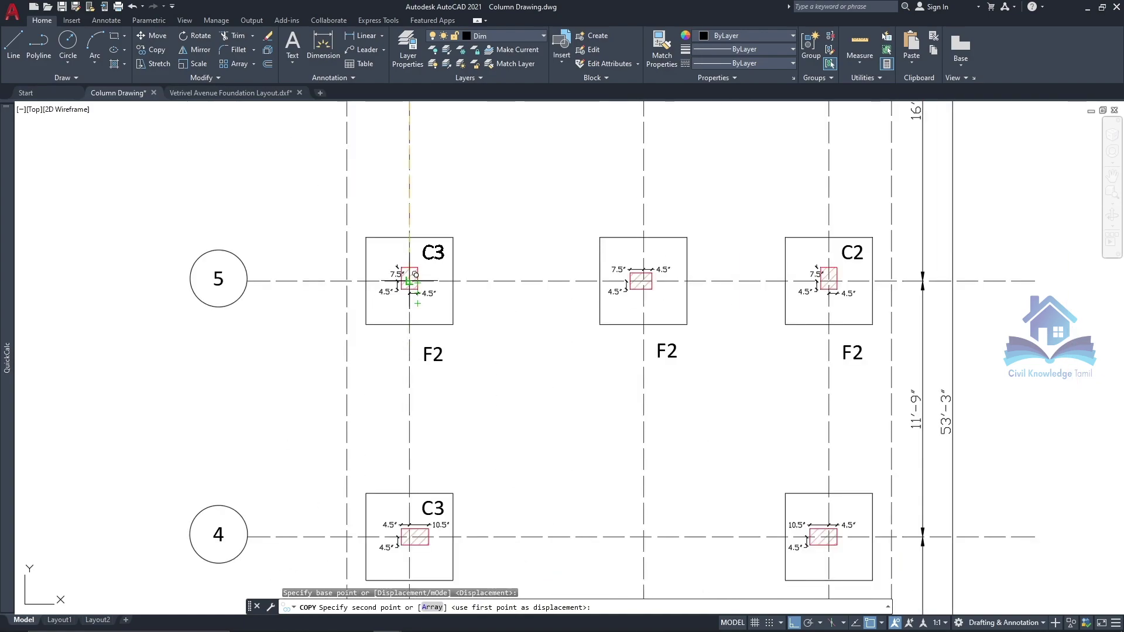
click(415, 275)
click(644, 281)
scroll(534, 212, down, 2)
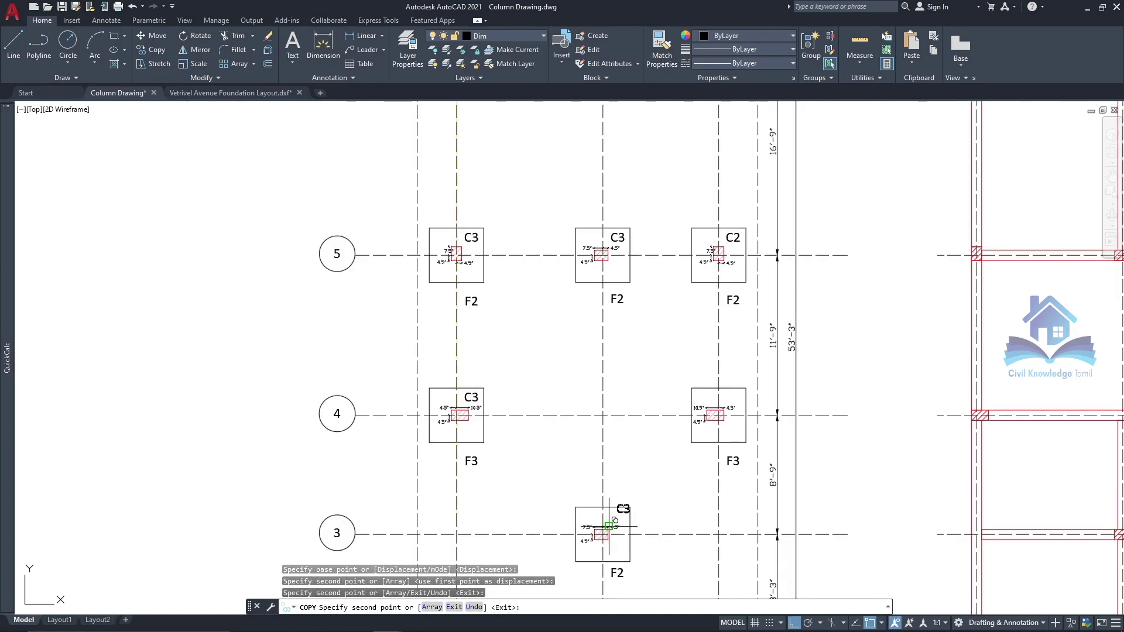
scroll(603, 544, up, 8)
scroll(553, 407, down, 5)
scroll(548, 249, down, 5)
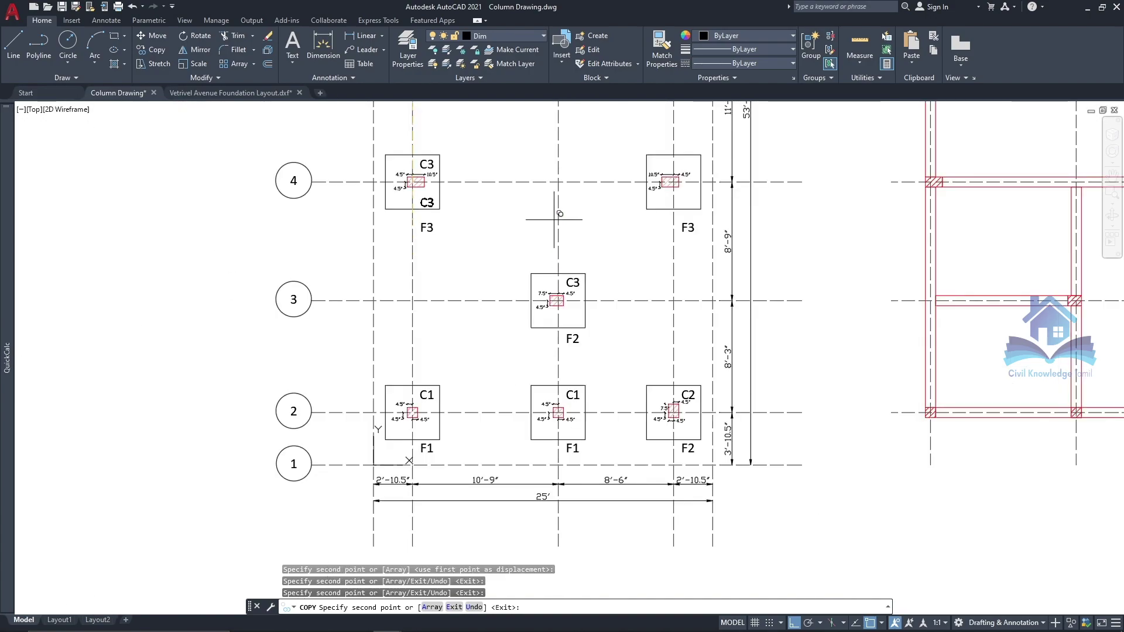
key(Return)
scroll(431, 166, up, 2)
scroll(430, 161, up, 2)
Step: Set the left row-4 column mark to C4 and copy it to the other row-4 column
double_click(433, 160)
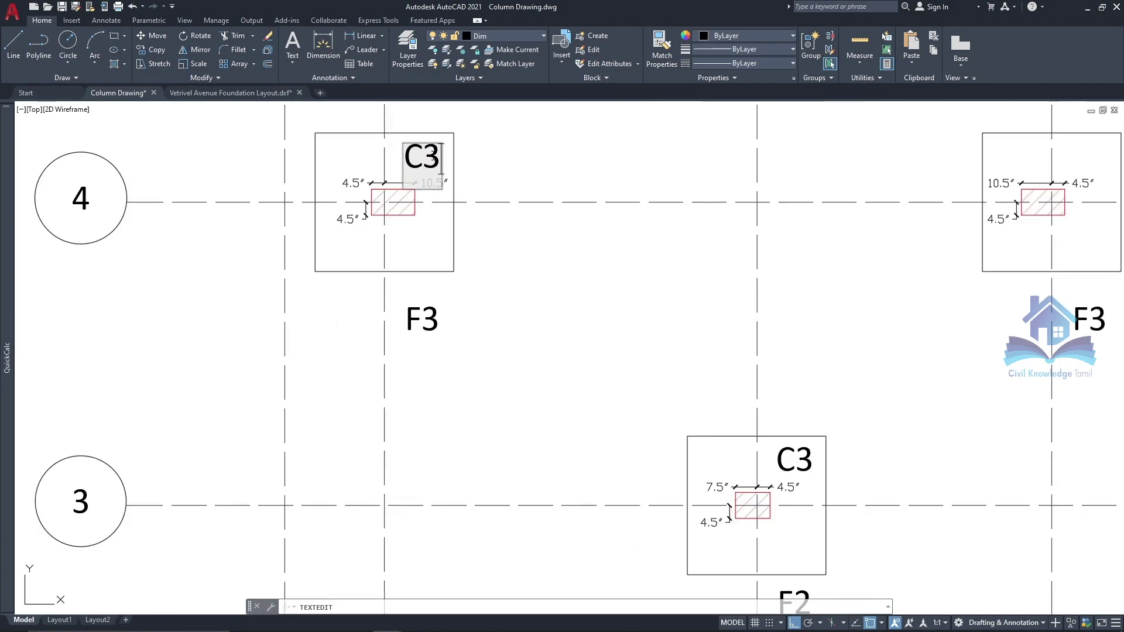
click(471, 146)
click(421, 157)
text(co)
key(Return)
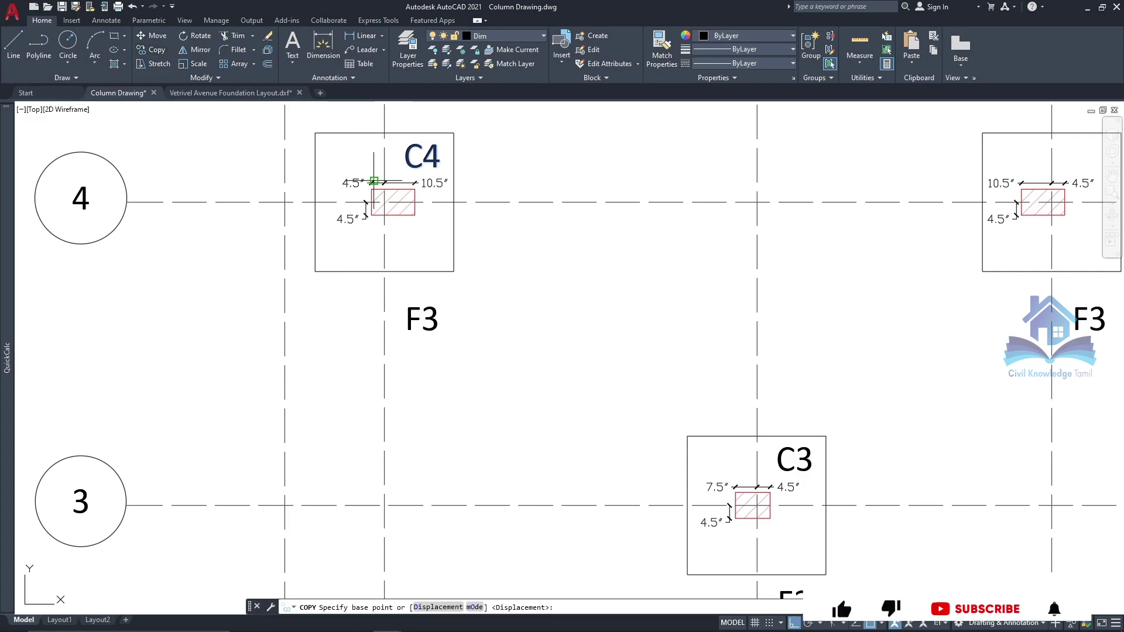
click(383, 207)
scroll(286, 226, down, 2)
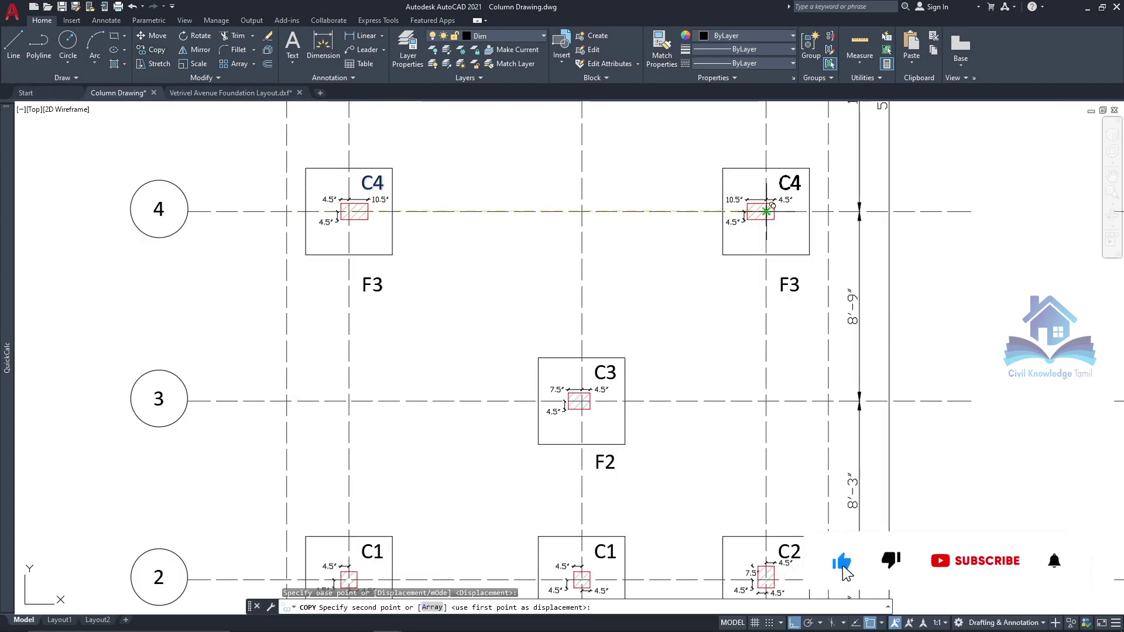
key(Escape)
scroll(514, 225, down, 4)
scroll(563, 405, down, 2)
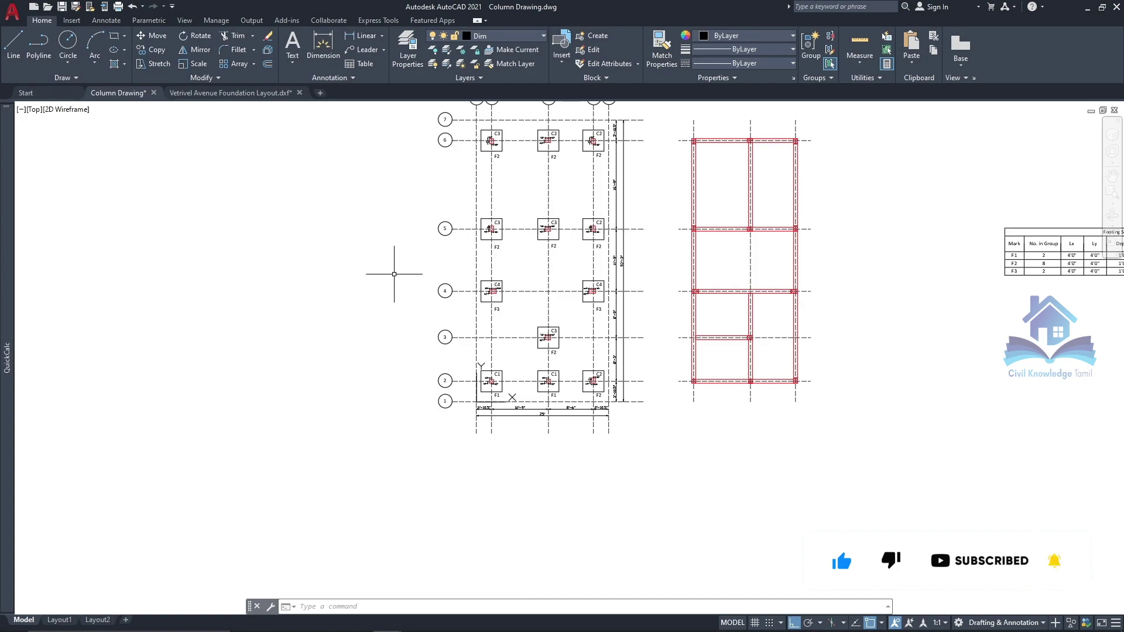
scroll(433, 351, down, 2)
Step: Trim the row grid lines back past grid E using two fences, rows 7–5 and rows 4–1
scroll(547, 226, up, 2)
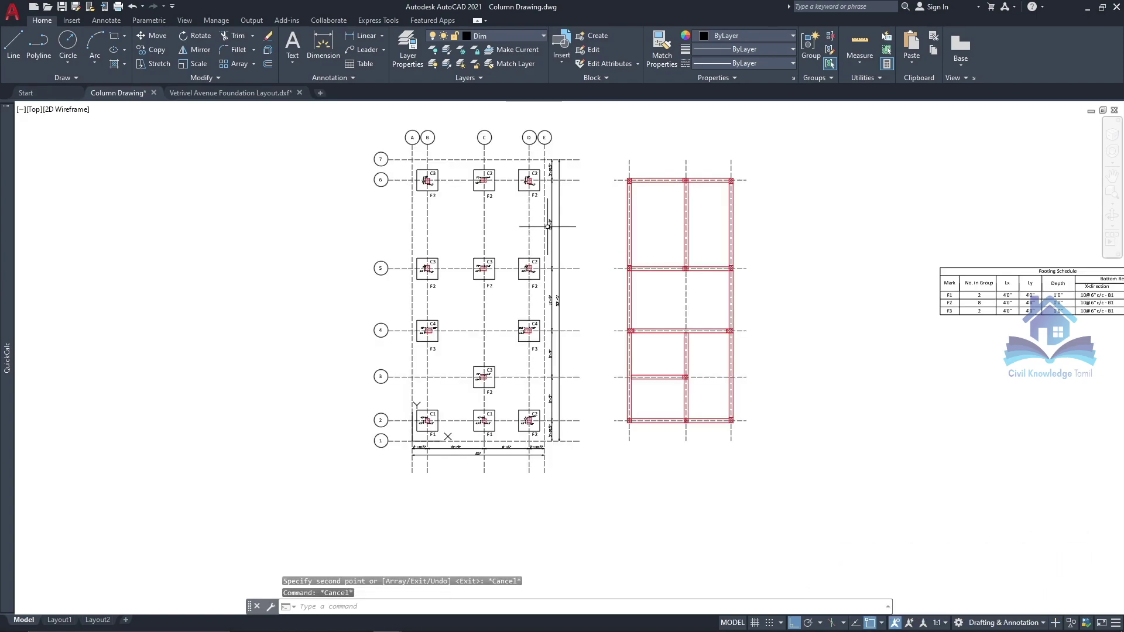
text(tr)
key(Return)
click(572, 151)
click(572, 292)
key(Return)
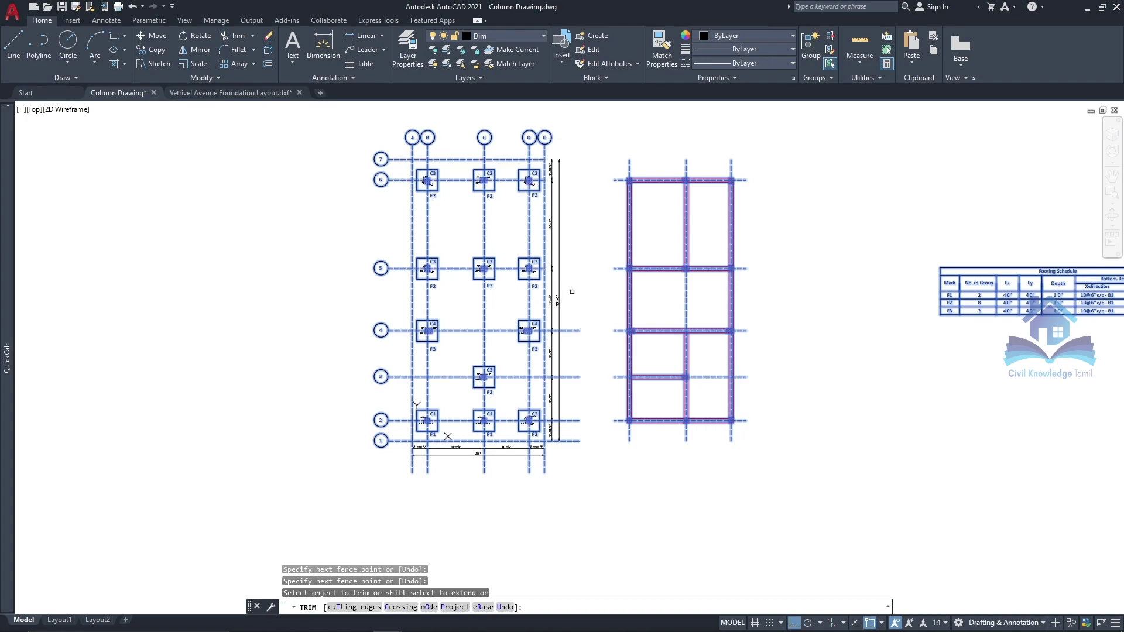
click(576, 456)
click(561, 466)
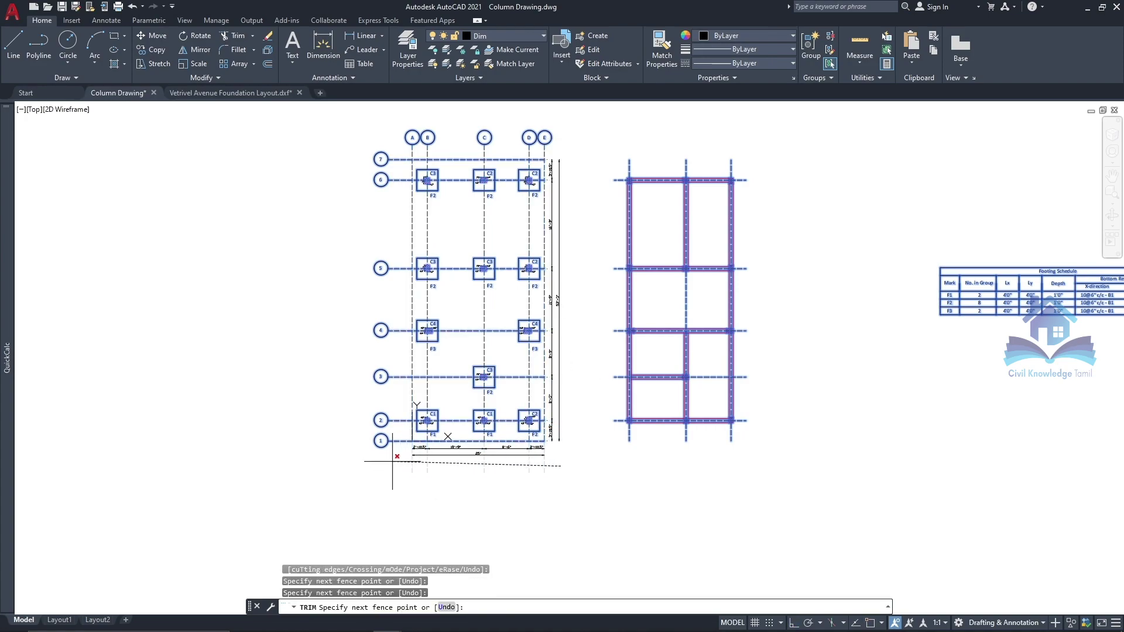
key(Return)
scroll(421, 462, up, 2)
scroll(421, 462, down, 2)
scroll(580, 160, up, 2)
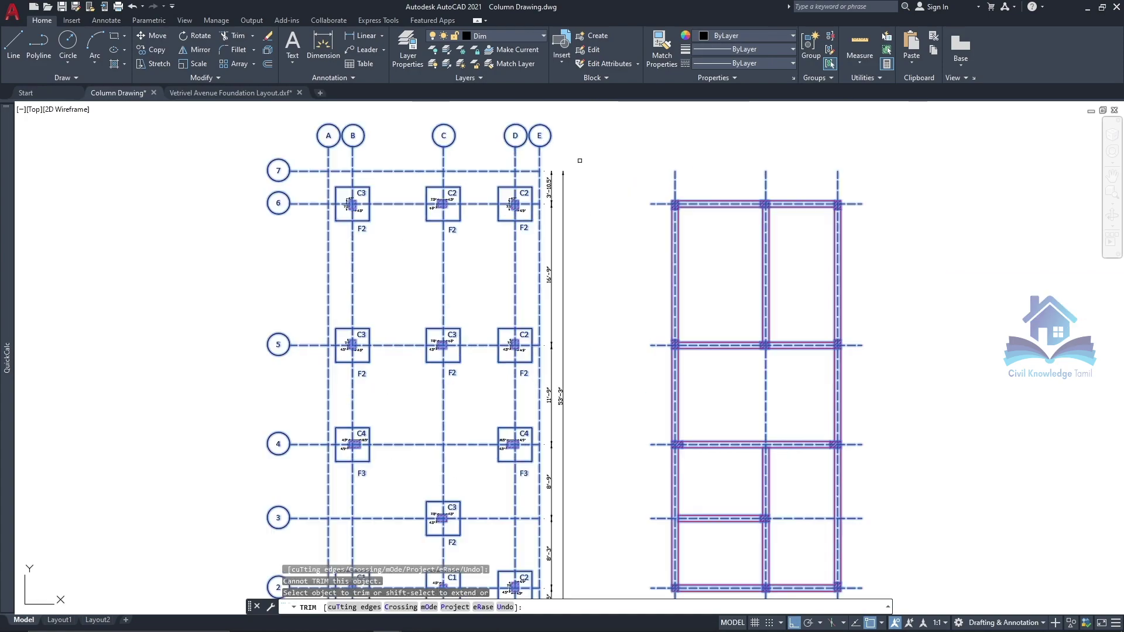
key(Escape)
scroll(527, 292, down, 2)
scroll(392, 430, up, 4)
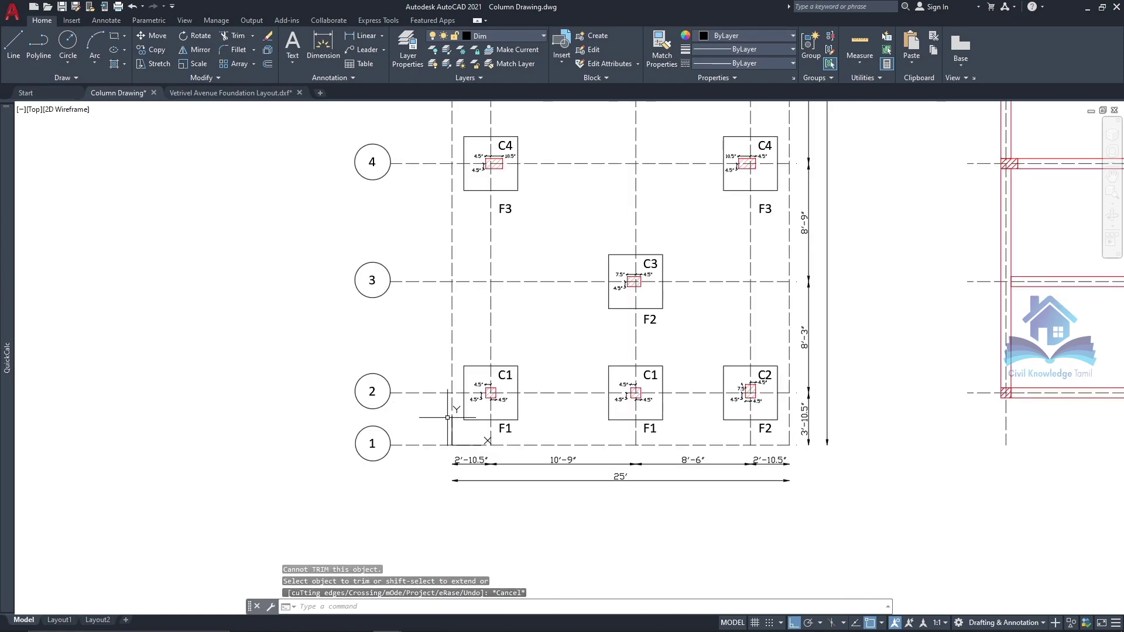
Step: Dimension from grid 1 to grid 2 (3'-10.5") and to grid 3 (12'-1.5")
click(325, 44)
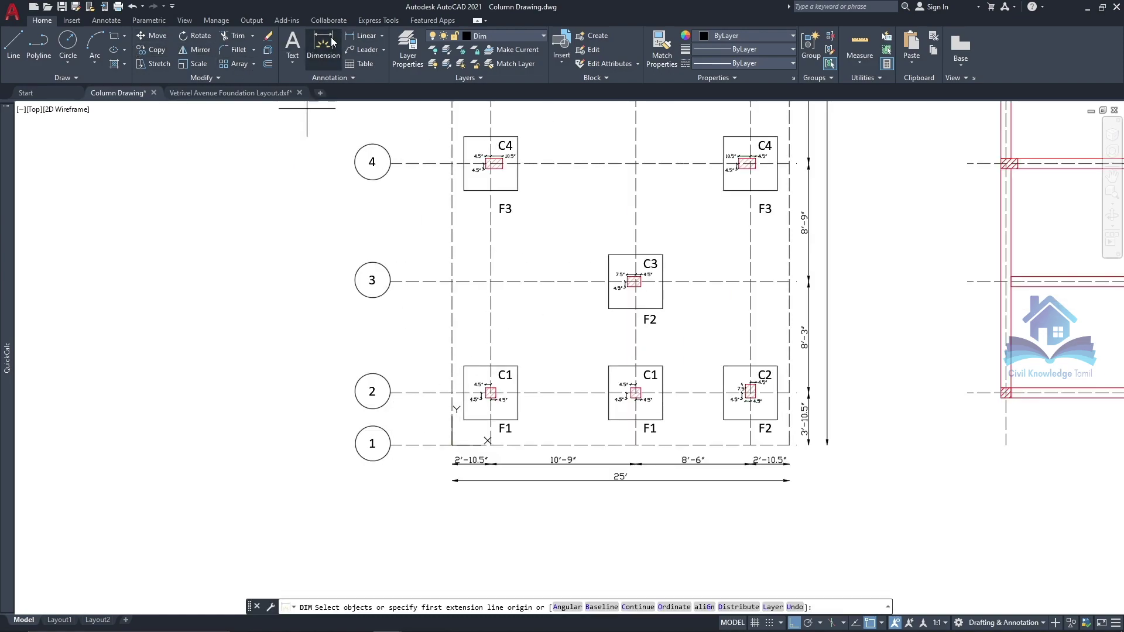
click(452, 445)
click(452, 392)
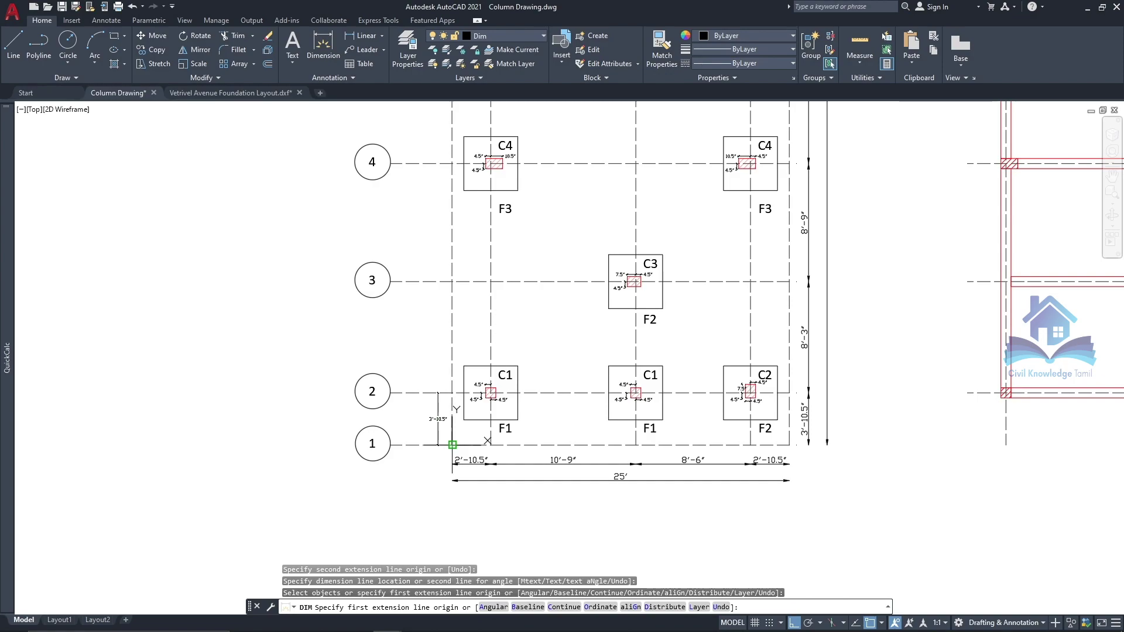
click(452, 445)
click(452, 282)
click(428, 286)
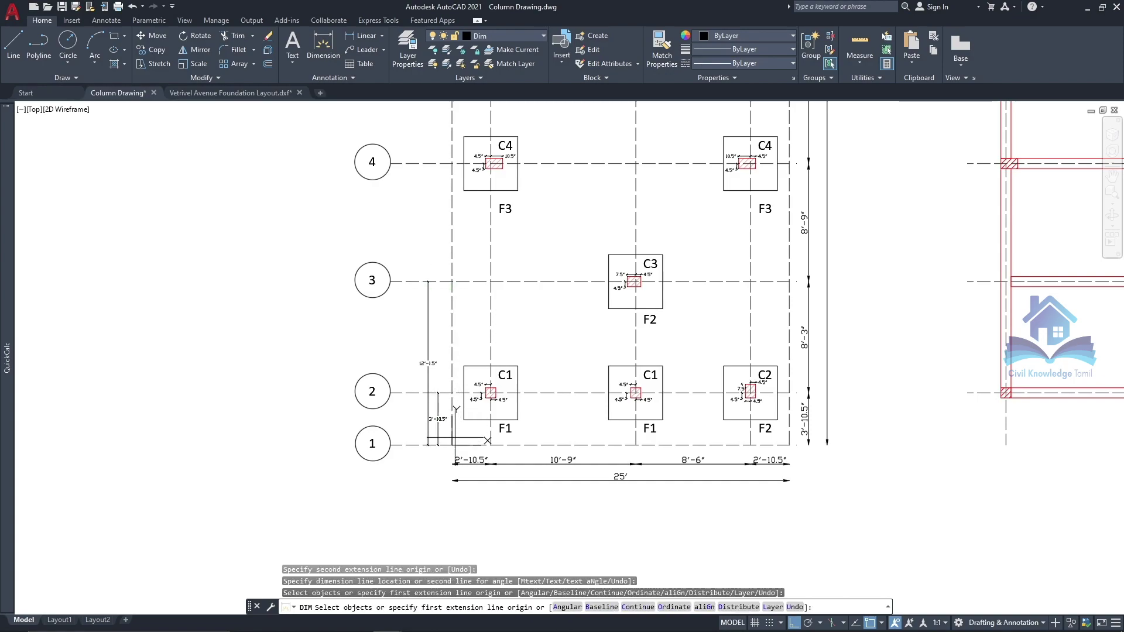
Step: Add vertical dimensions from grid 1 to grid 4 (20'-10.5") and to grid 5
click(451, 445)
click(452, 166)
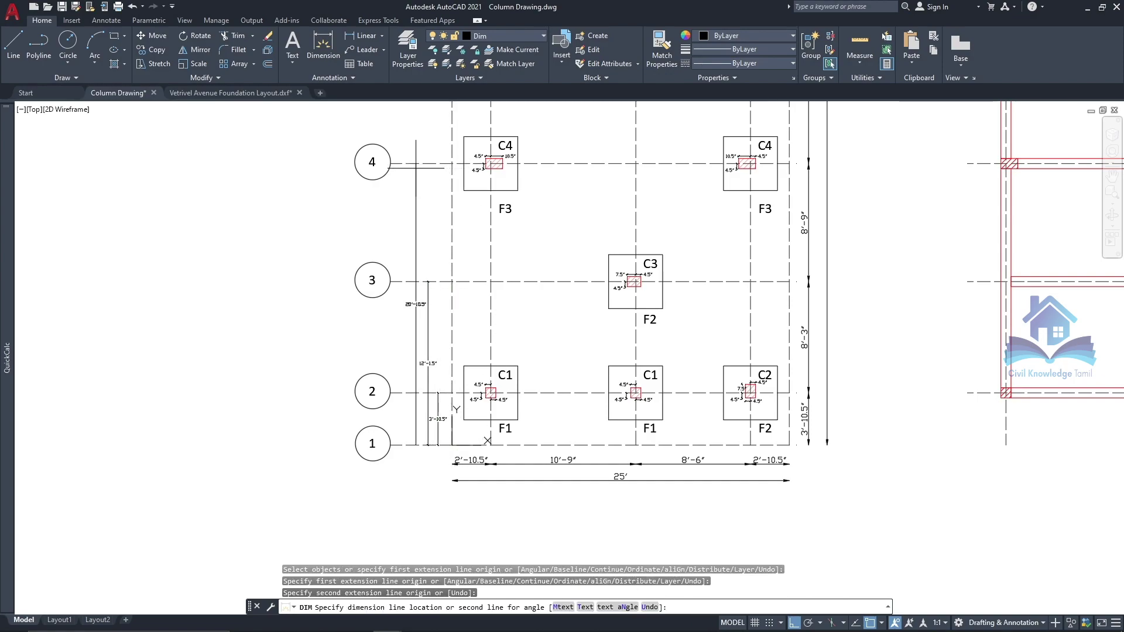
click(416, 305)
scroll(451, 443, down, 2)
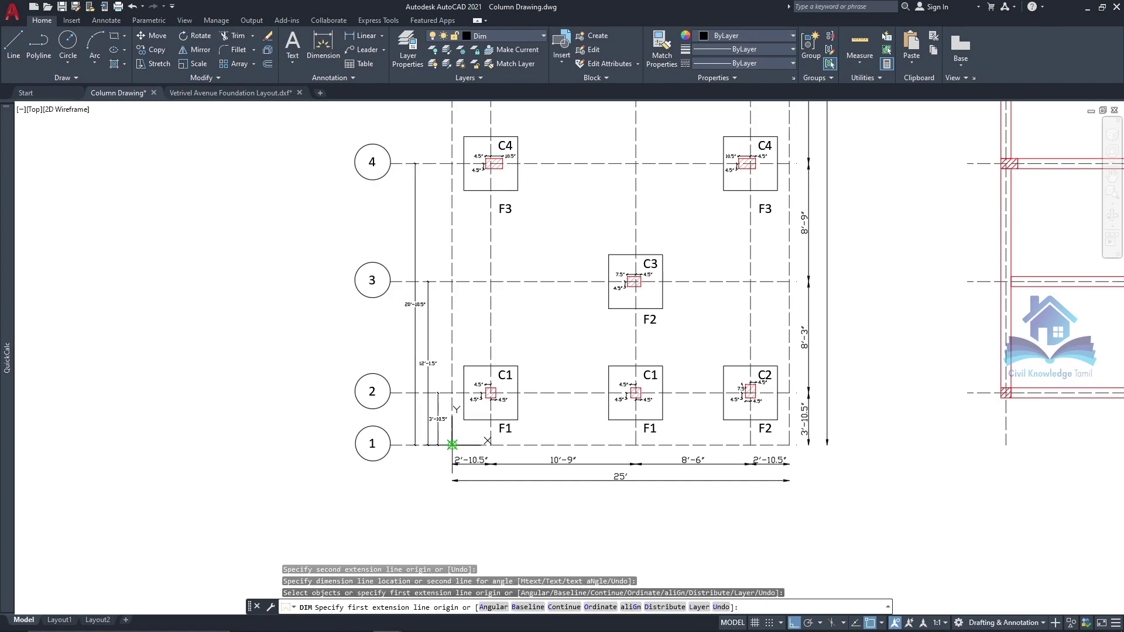
click(453, 445)
click(452, 169)
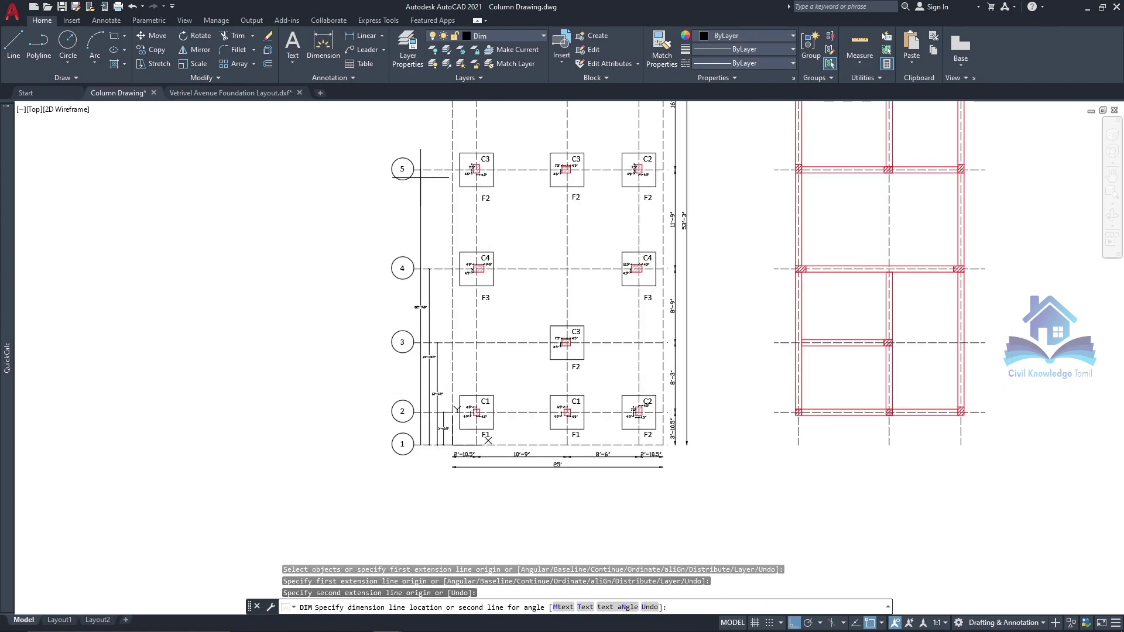
click(420, 177)
Step: Stretch the row 1–5 grid bubbles further to the left
click(411, 477)
scroll(411, 483, down, 3)
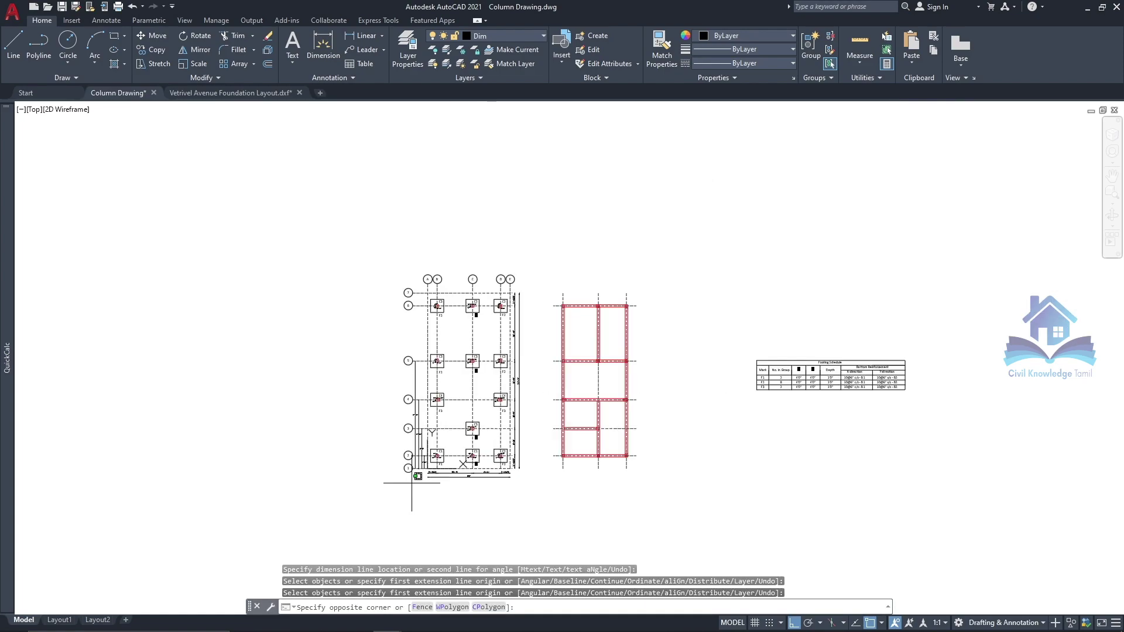
click(389, 243)
scroll(398, 246, up, 3)
scroll(409, 292, down, 1)
scroll(421, 349, up, 2)
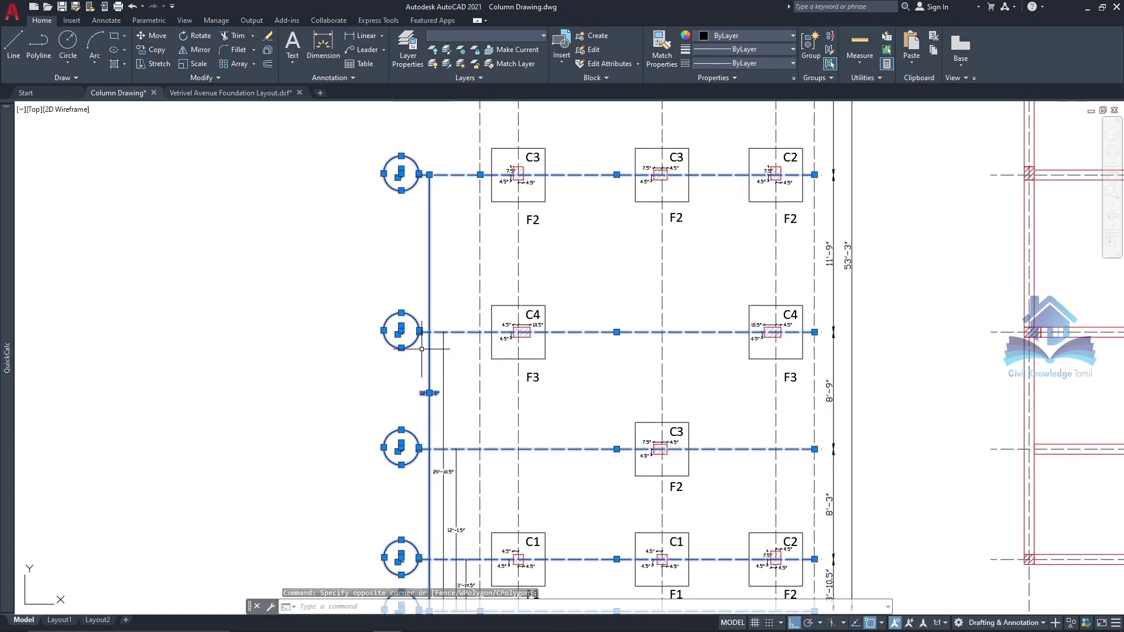
click(421, 349)
scroll(398, 238, down, 2)
click(154, 63)
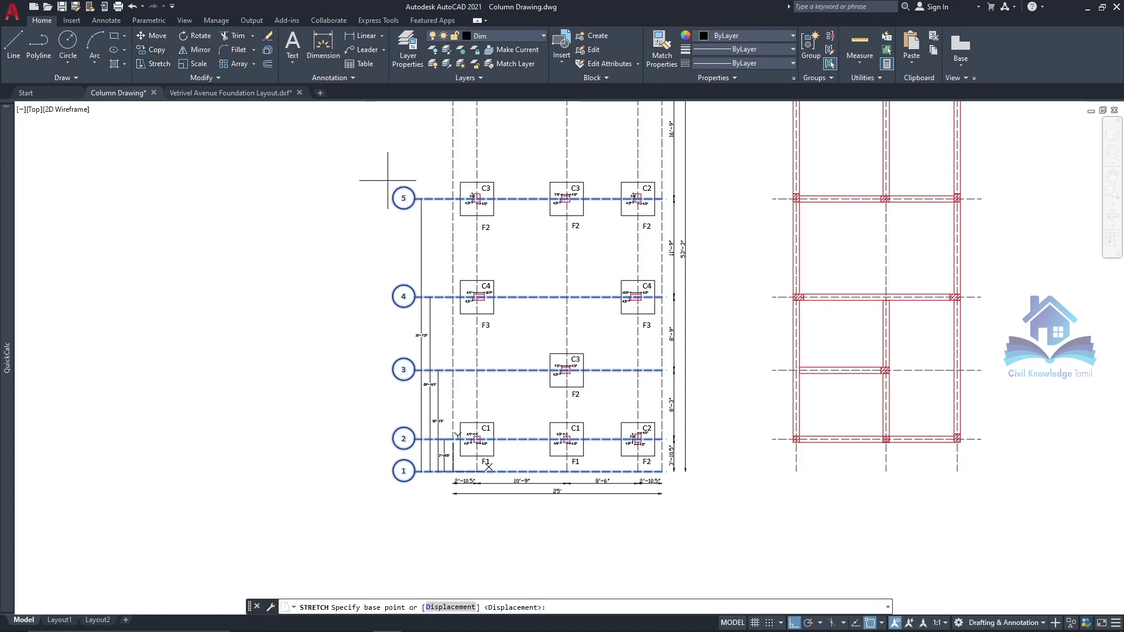
click(403, 198)
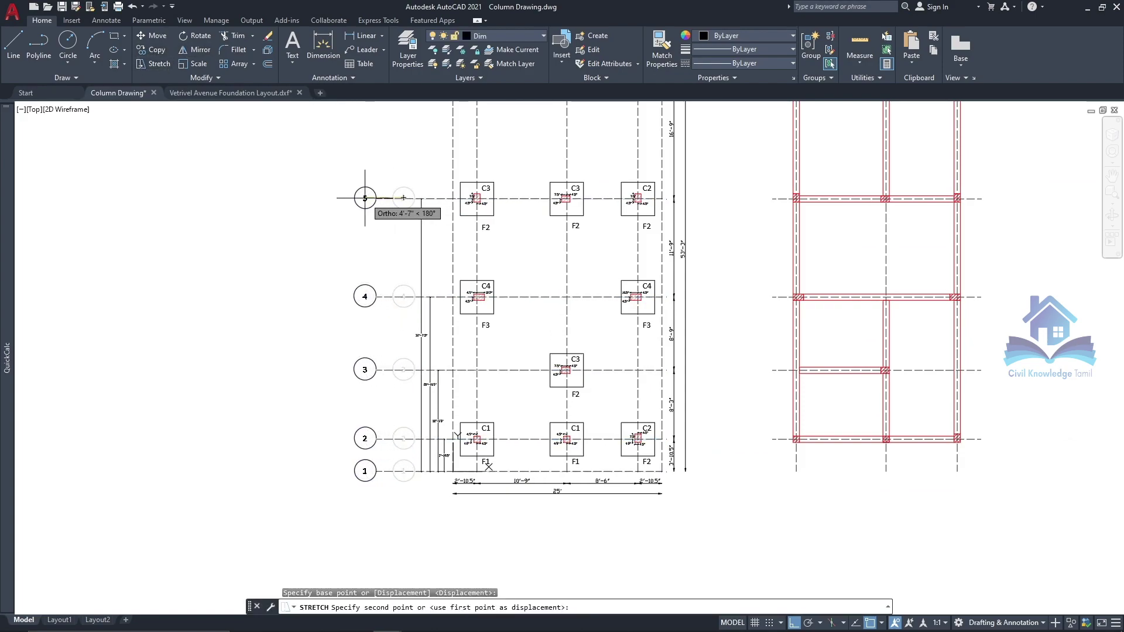
text(4)
key(Return)
Step: Select the three vertical dimensions beside the grid and shift the 12' dimension right
scroll(450, 408, up, 4)
click(412, 380)
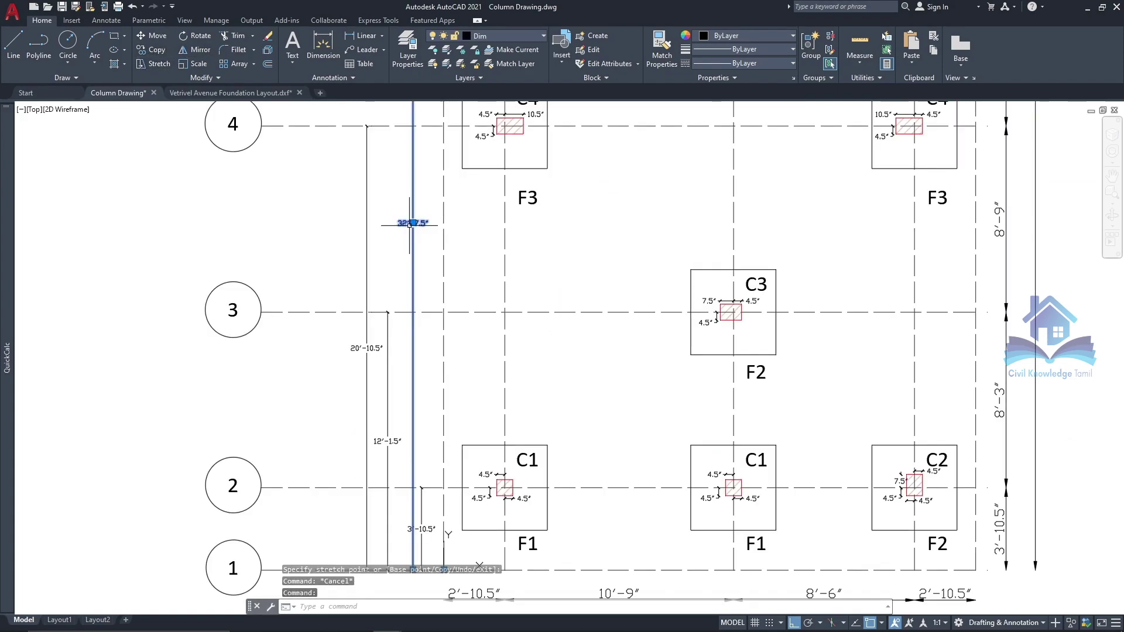
click(413, 223)
key(Escape)
scroll(418, 233, down, 2)
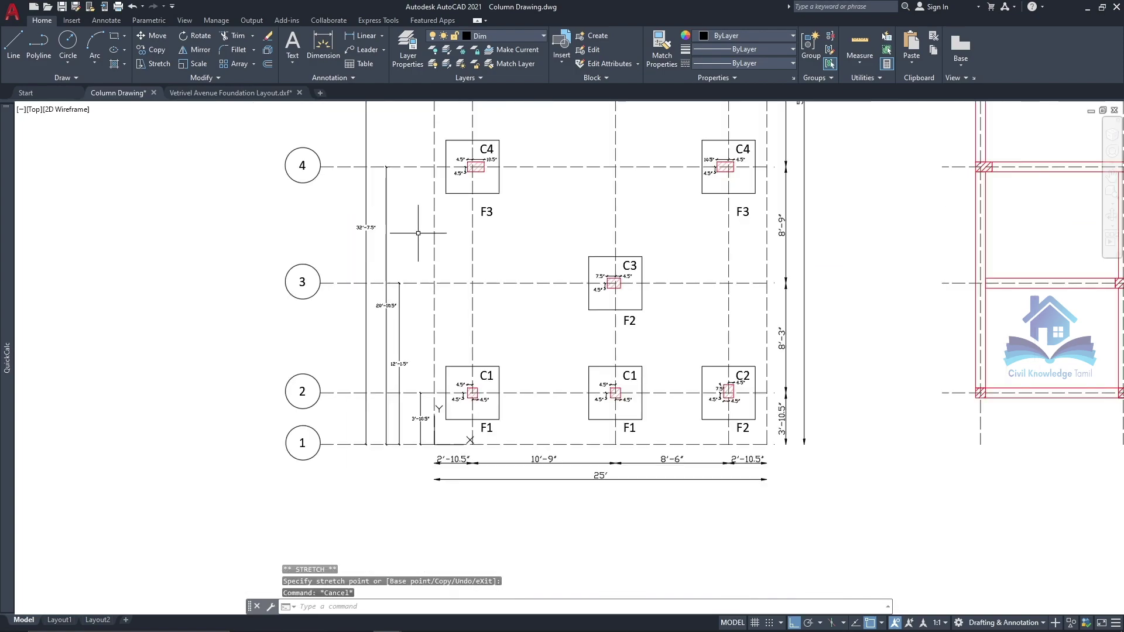
click(413, 376)
click(359, 346)
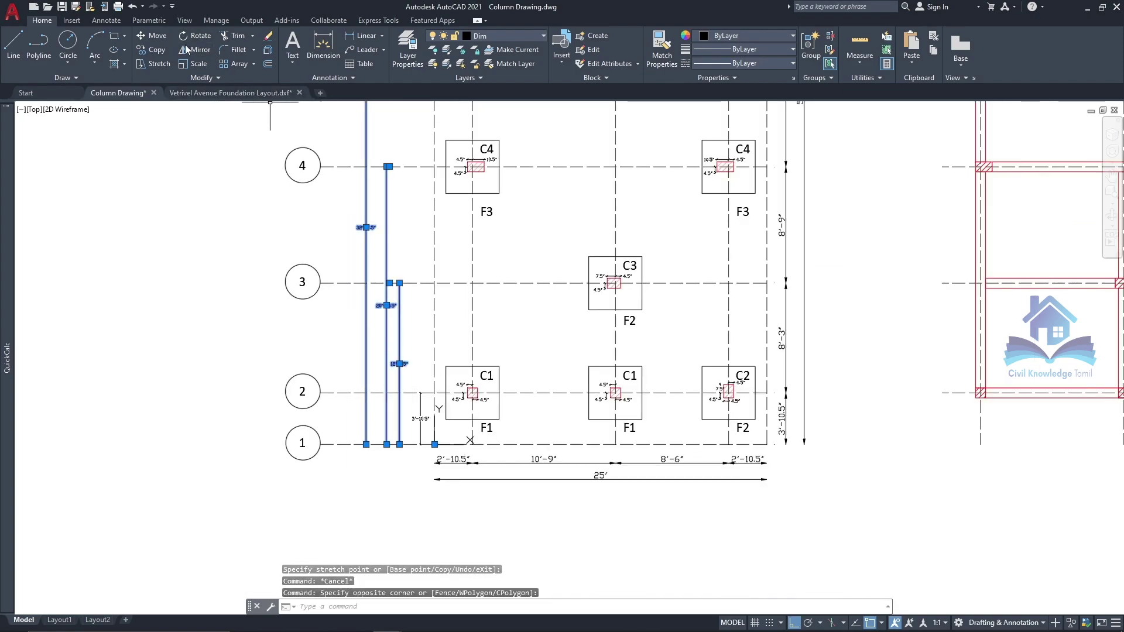
click(399, 363)
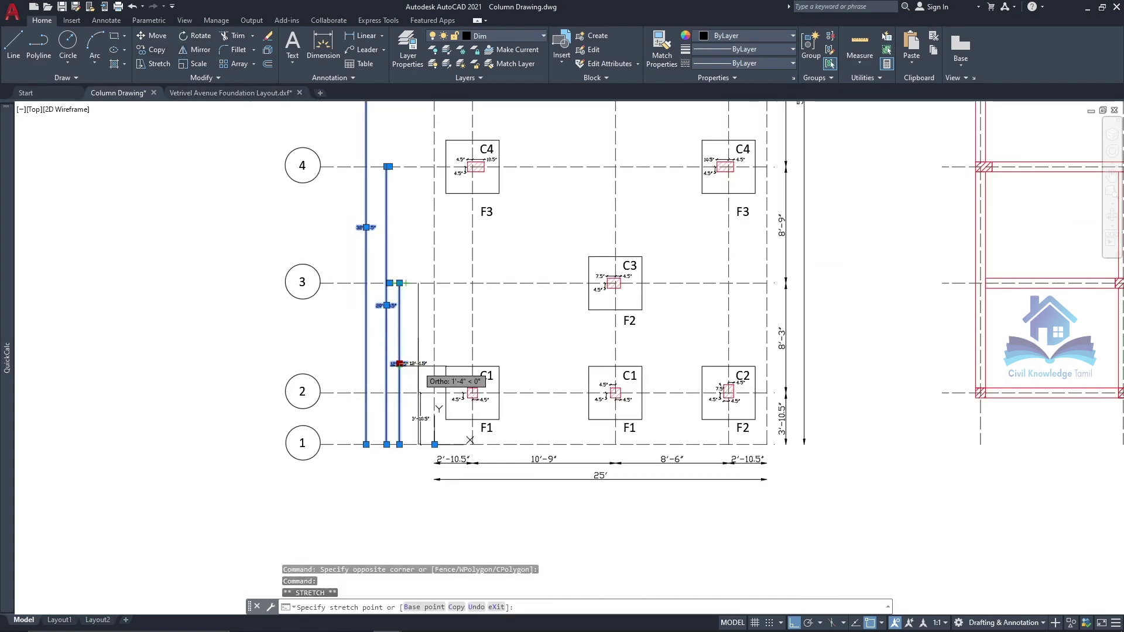
key(Escape)
Step: Move the 20'-10.5" and 32'-7.5" dimensions right so the stack is spaced apart
click(386, 305)
click(392, 306)
key(Escape)
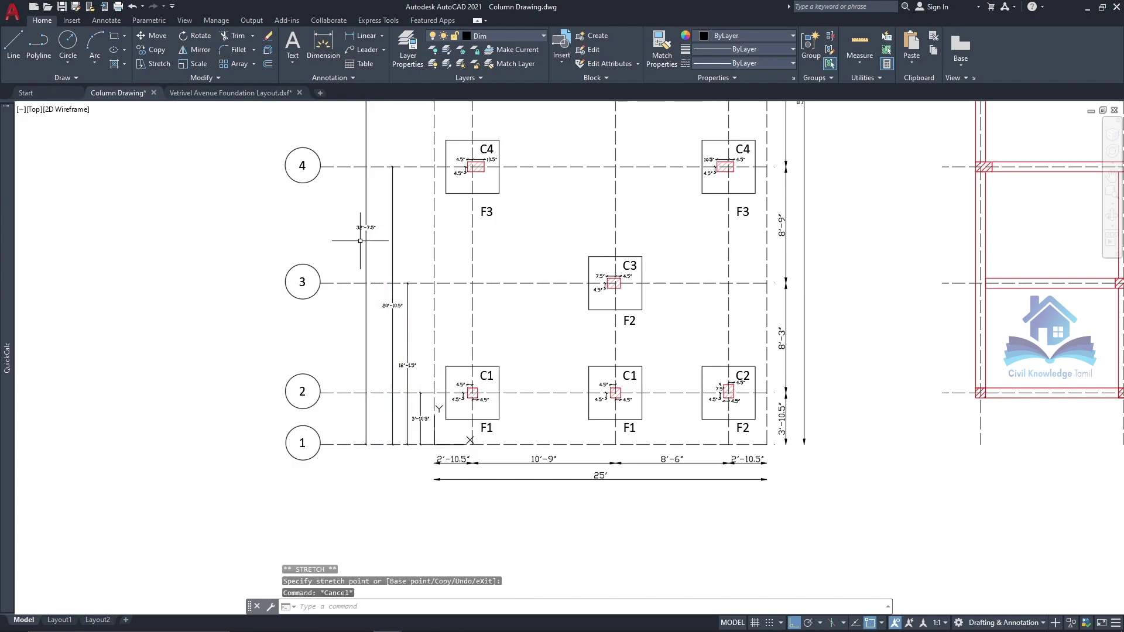
click(366, 233)
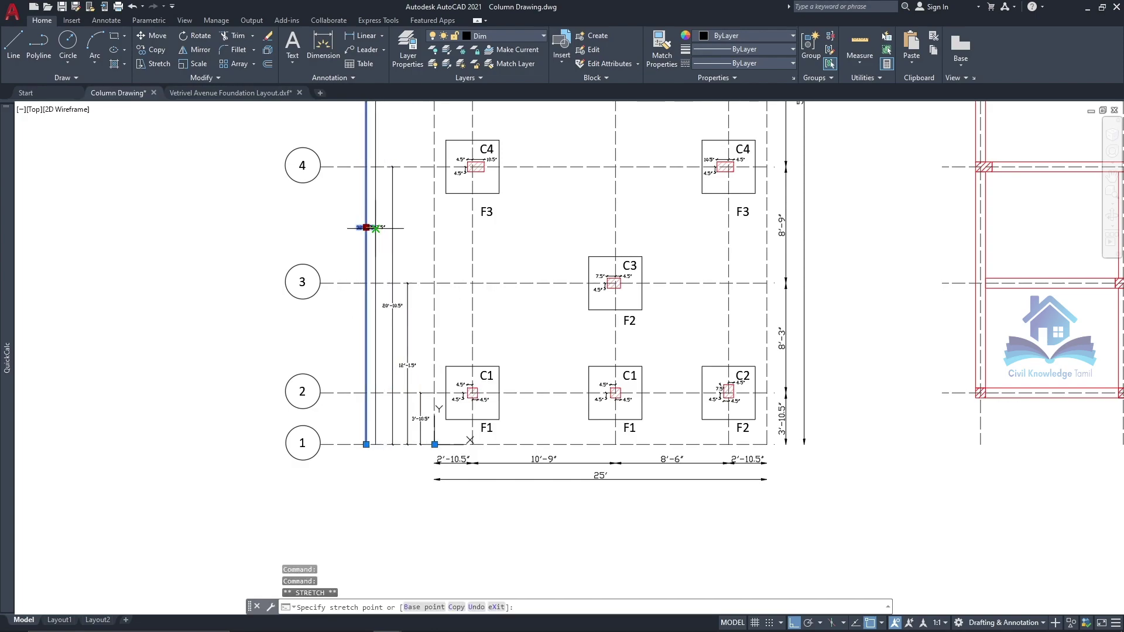
click(375, 228)
key(Escape)
scroll(458, 394, down, 2)
Step: Add a vertical dimension from row 6 to row 1 beside the grid
click(323, 45)
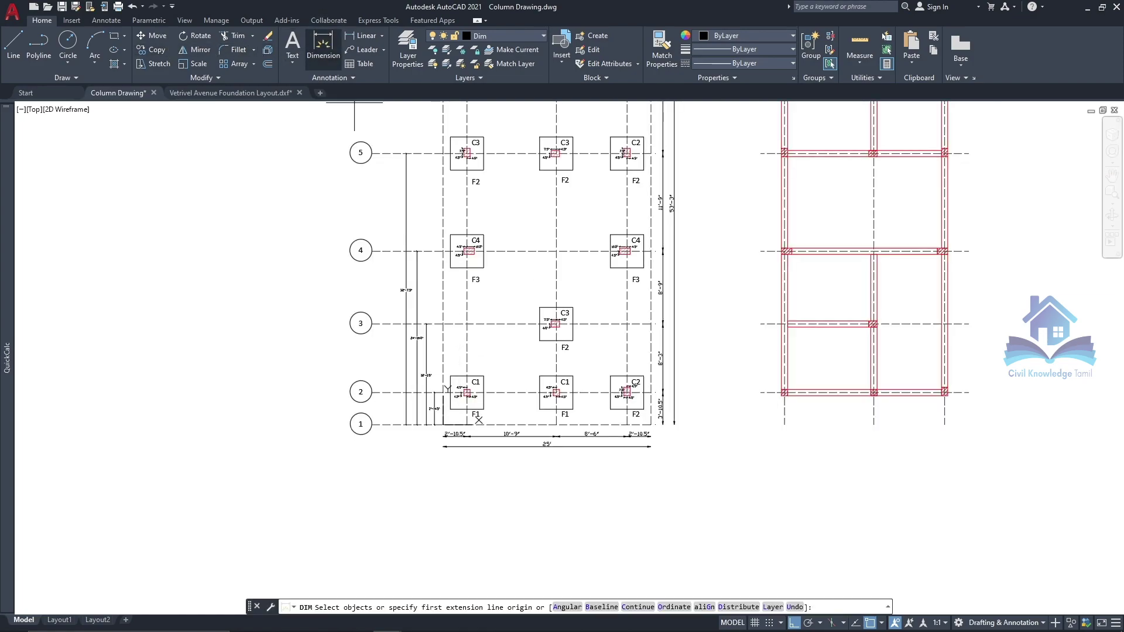
click(406, 423)
scroll(434, 275, down, 2)
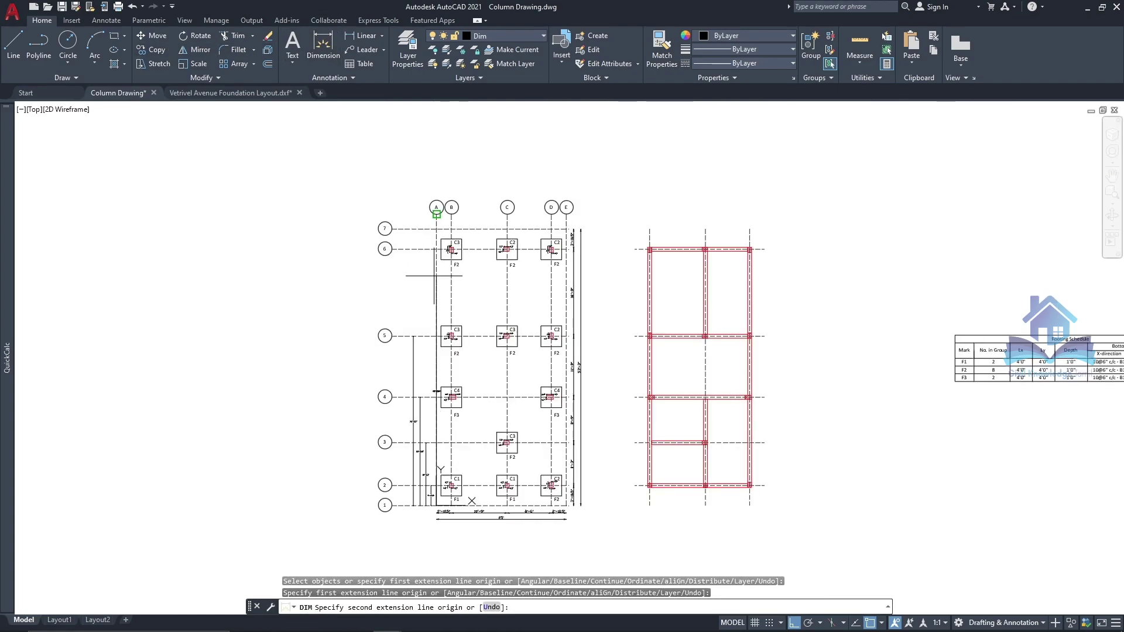
click(436, 250)
click(407, 377)
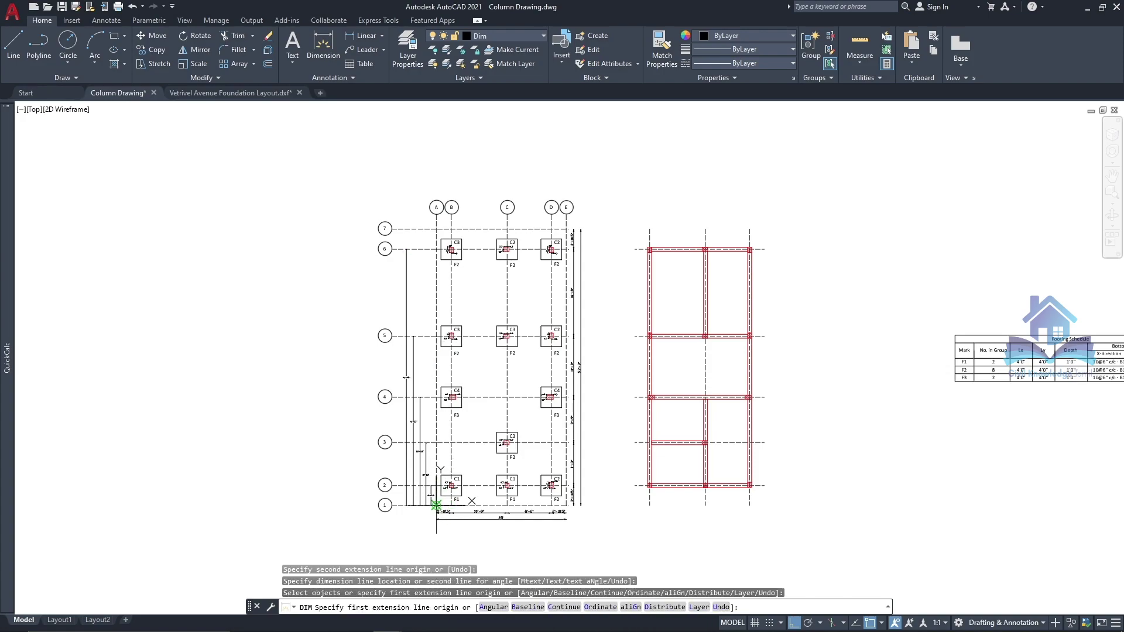
click(432, 494)
click(442, 259)
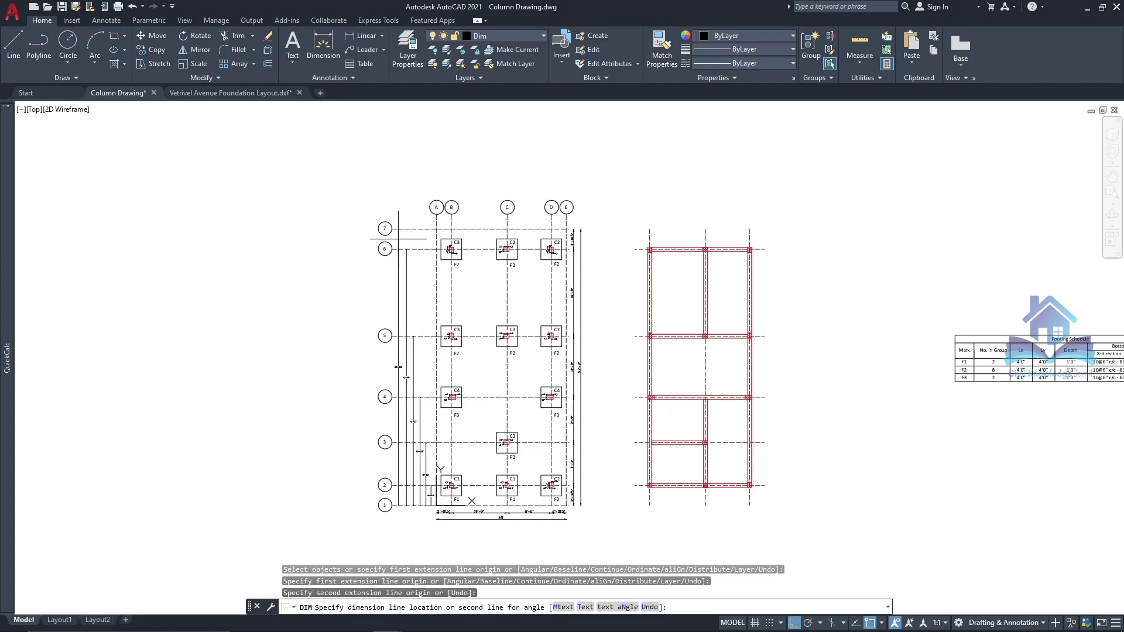
key(Escape)
Step: Stretch the column gridlines and bubbles A–E up 4'
scroll(615, 216, up, 2)
drag(602, 220, 275, 159)
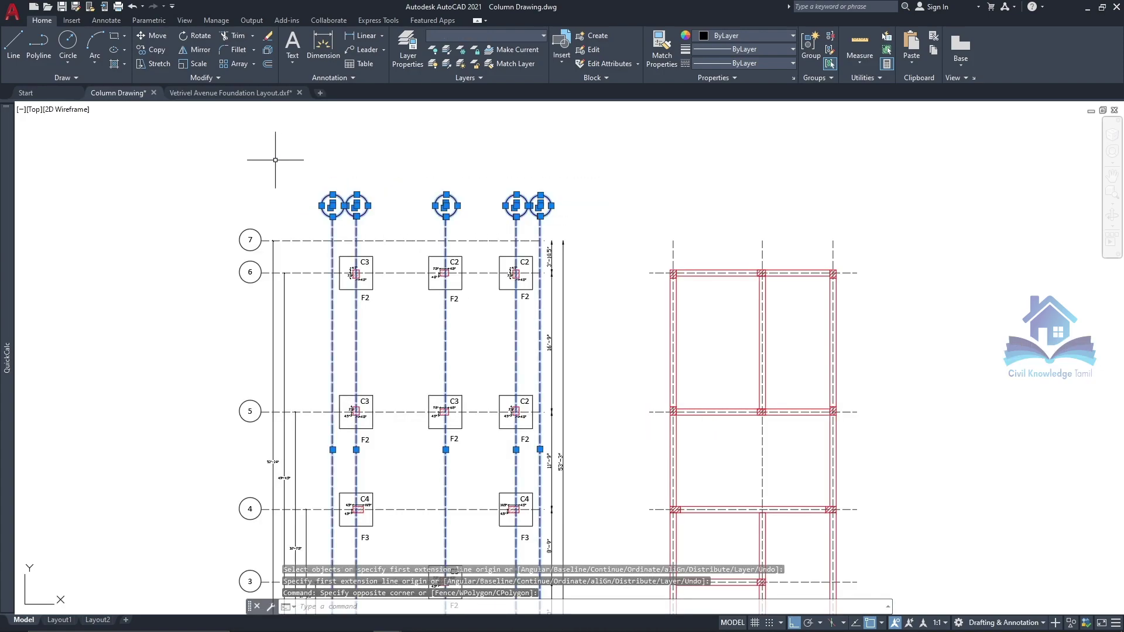
click(160, 63)
click(445, 205)
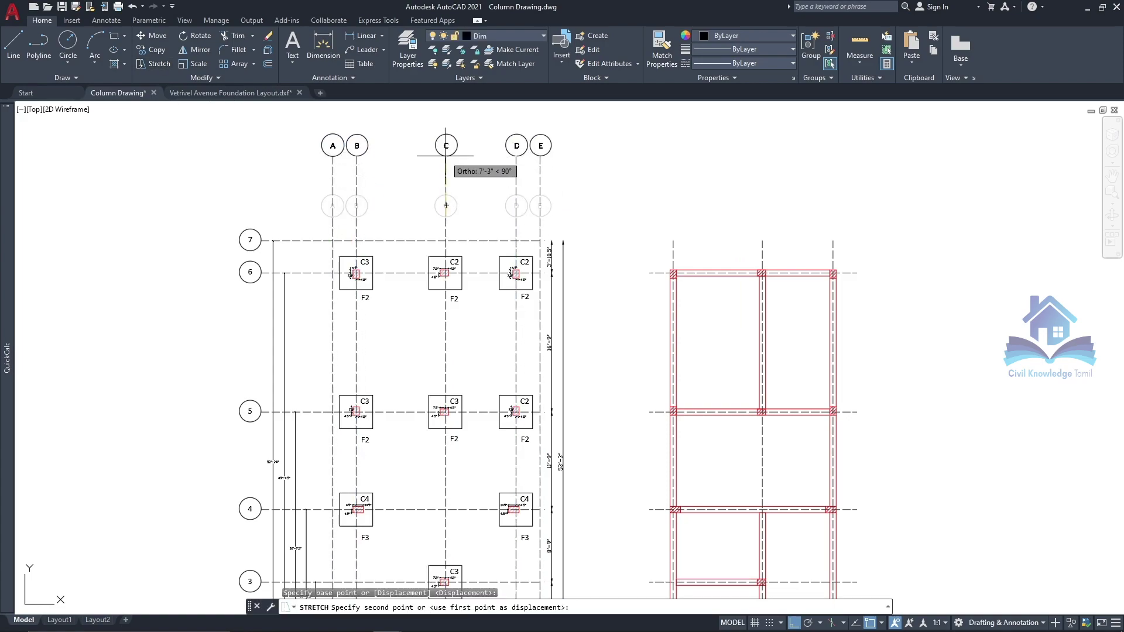
text(4')
key(Return)
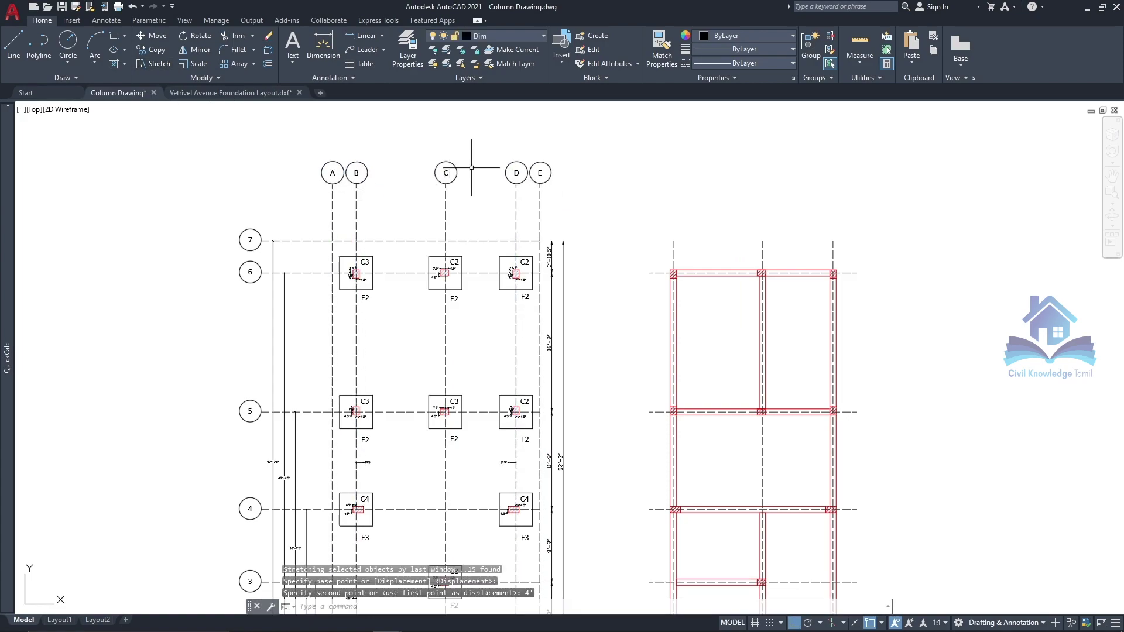
Step: Dimension the A–B spacing as 2'-10.5" just above row 7
click(322, 43)
scroll(307, 274, up, 2)
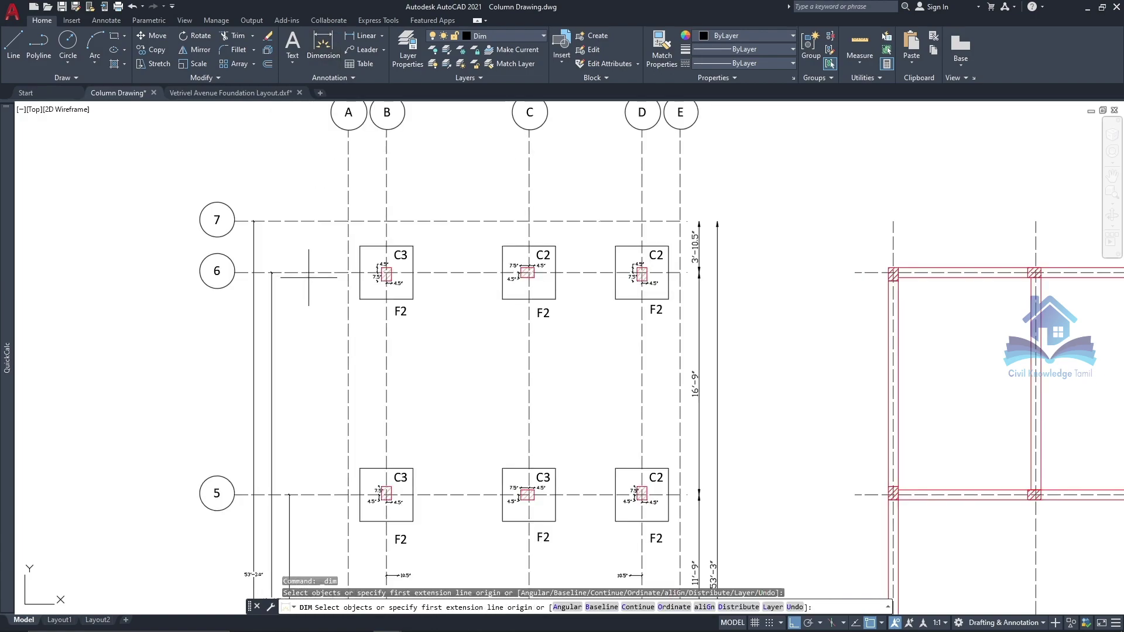
click(351, 220)
key(Escape)
key(Return)
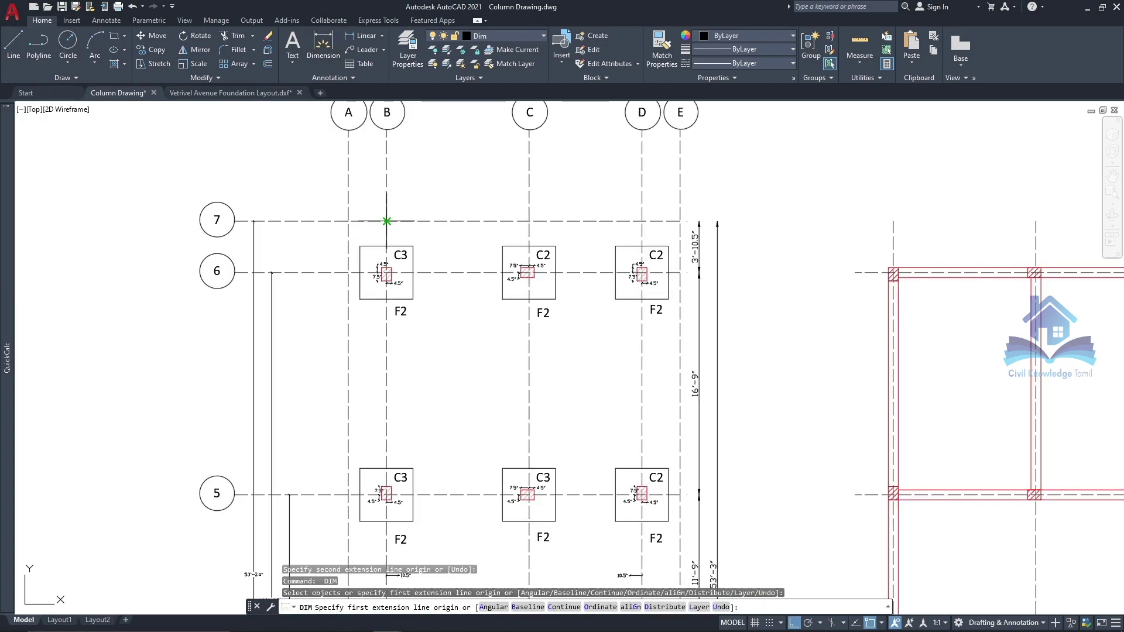
click(386, 221)
click(348, 220)
click(350, 213)
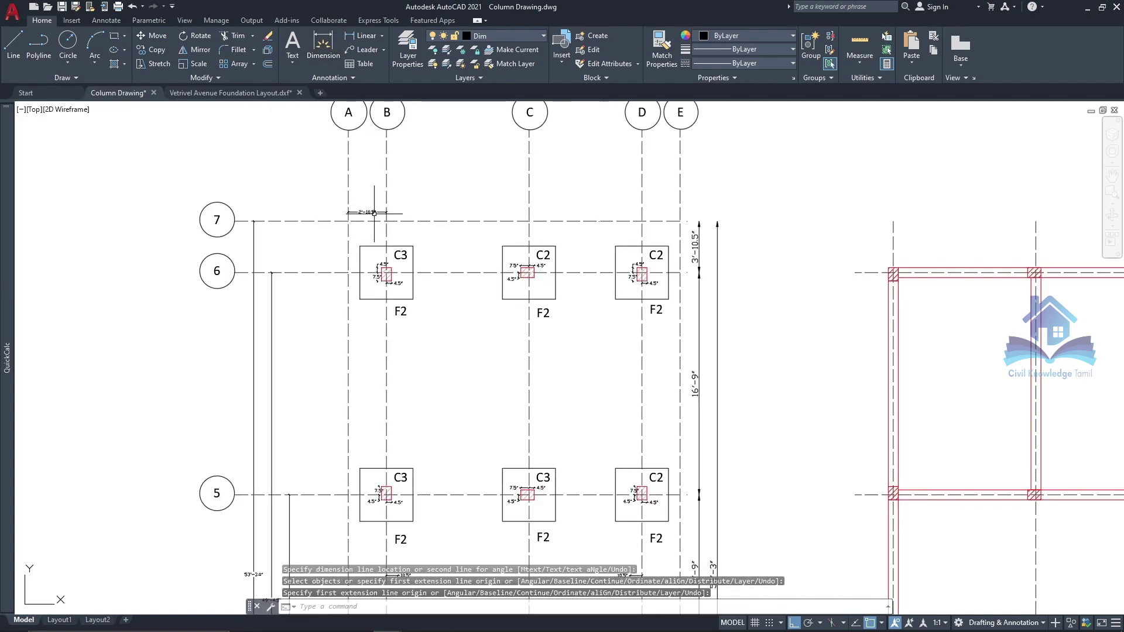
Step: Stack the 13'-7.5", 22'-1.5" and 25' running dimensions from grid A above it
scroll(378, 216, up, 2)
click(331, 224)
click(620, 223)
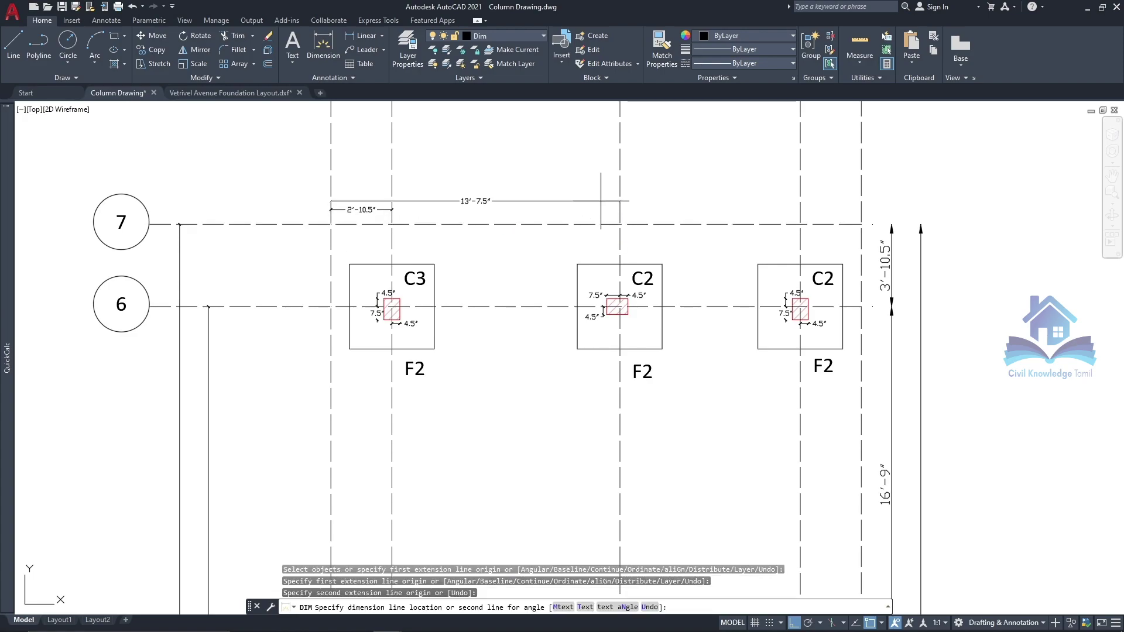
click(597, 195)
click(330, 224)
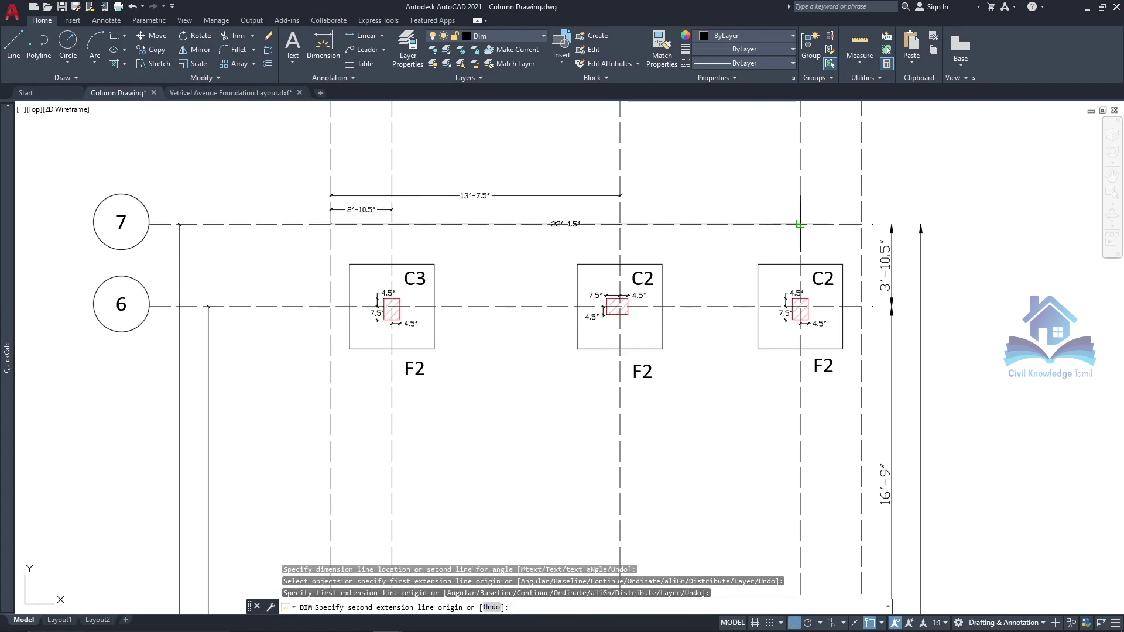
click(800, 224)
click(765, 184)
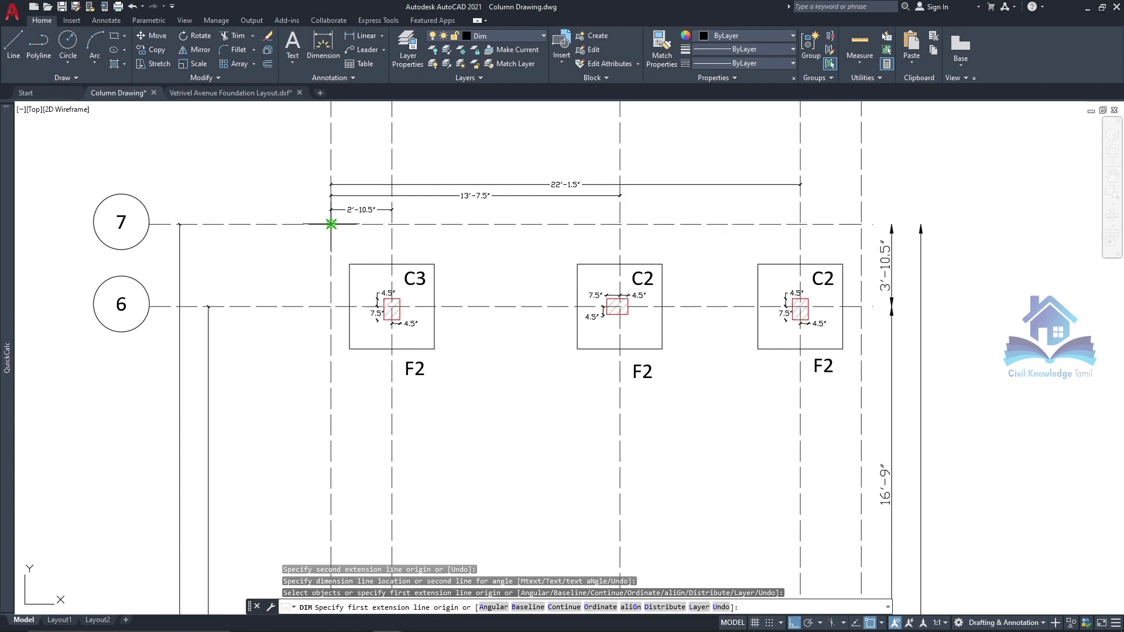
click(331, 223)
click(861, 224)
click(853, 172)
Step: Stretch the A–E column bubbles back down closer to the top dimensions
scroll(478, 259, down, 3)
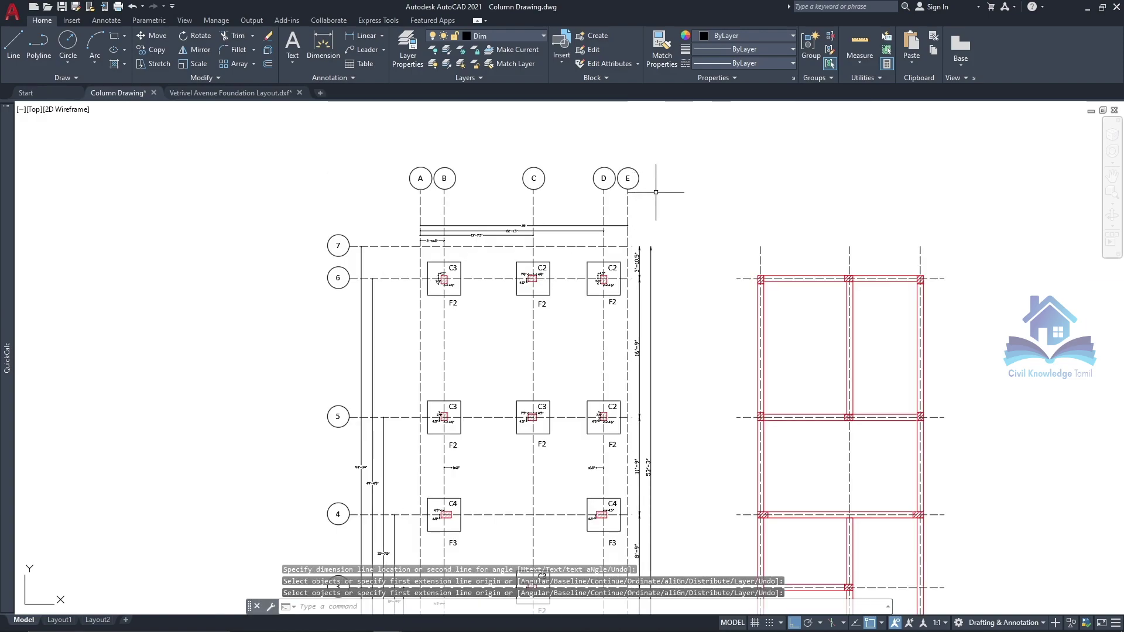
click(679, 193)
click(387, 154)
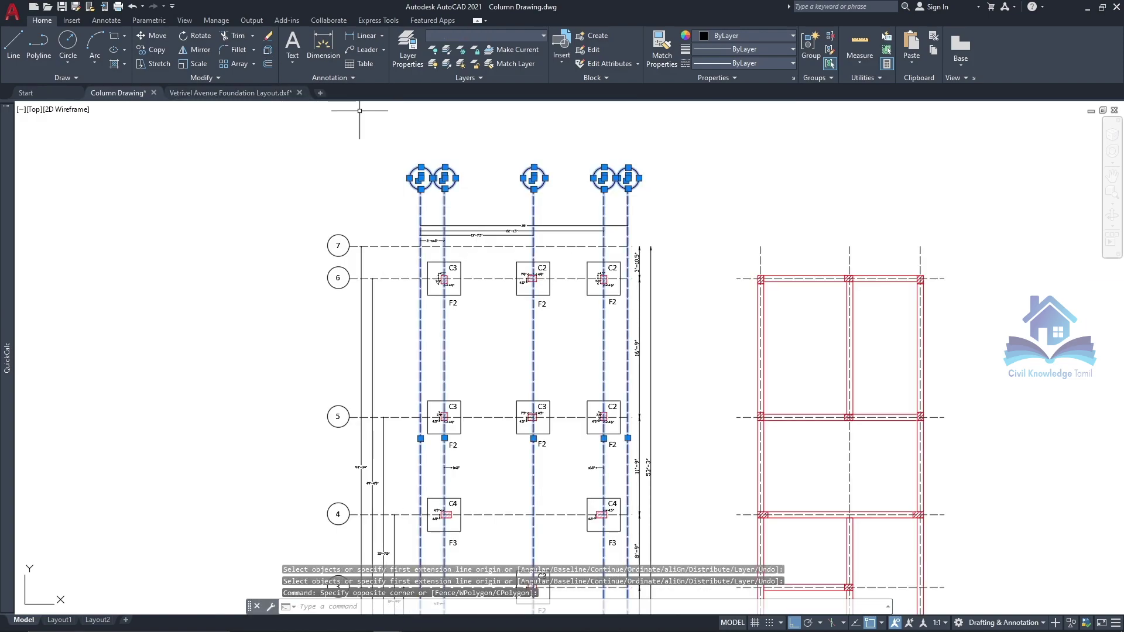
click(160, 63)
scroll(530, 176, up, 4)
click(515, 214)
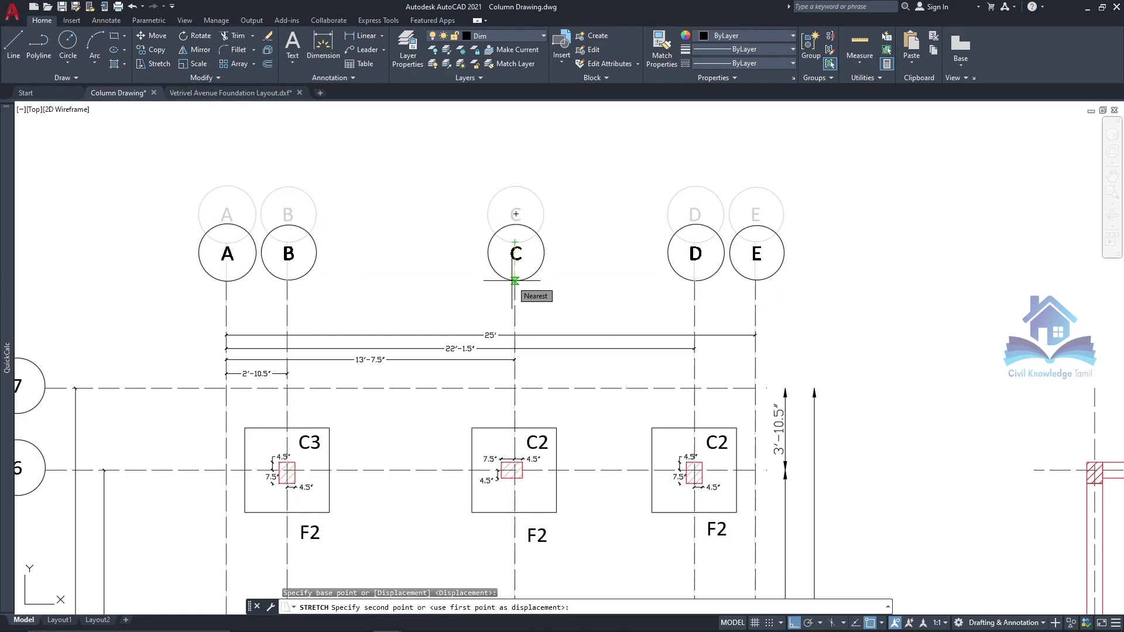
click(514, 293)
key(Escape)
scroll(495, 191, down, 4)
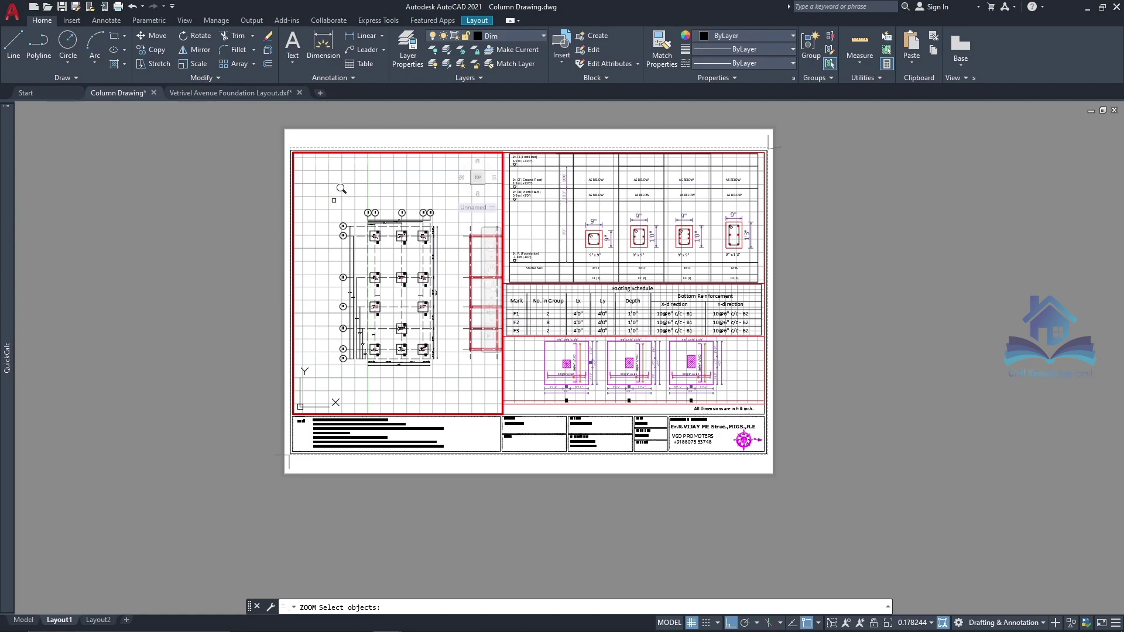
Step: Zoom the footing plan to fit inside the Layout1 viewport, then return to the sheet
click(334, 201)
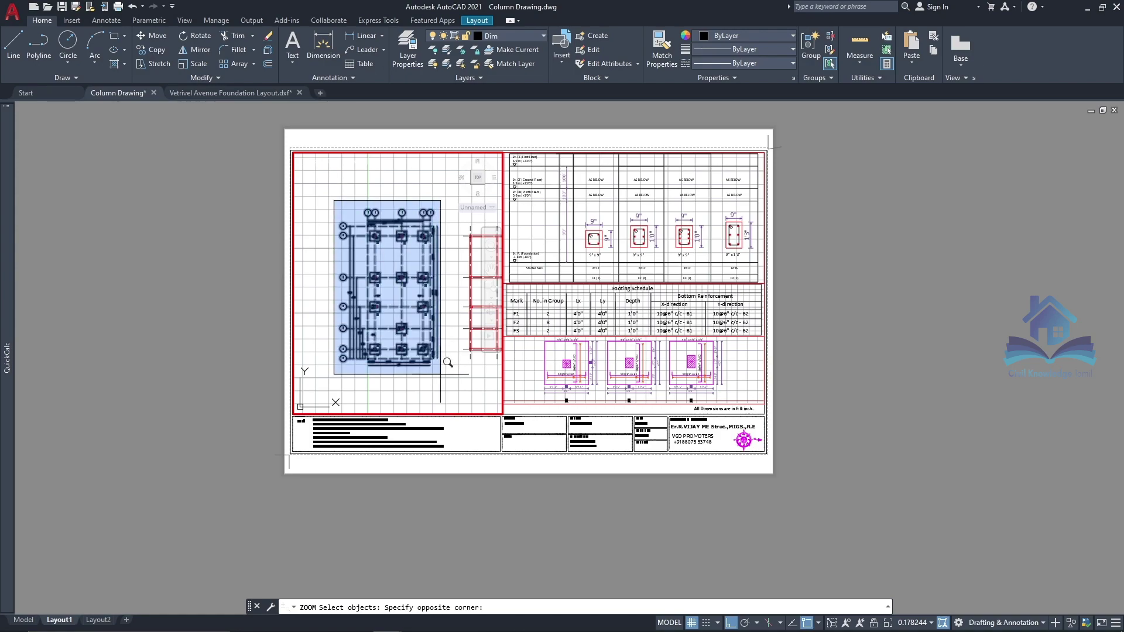
click(448, 362)
key(Return)
double_click(813, 198)
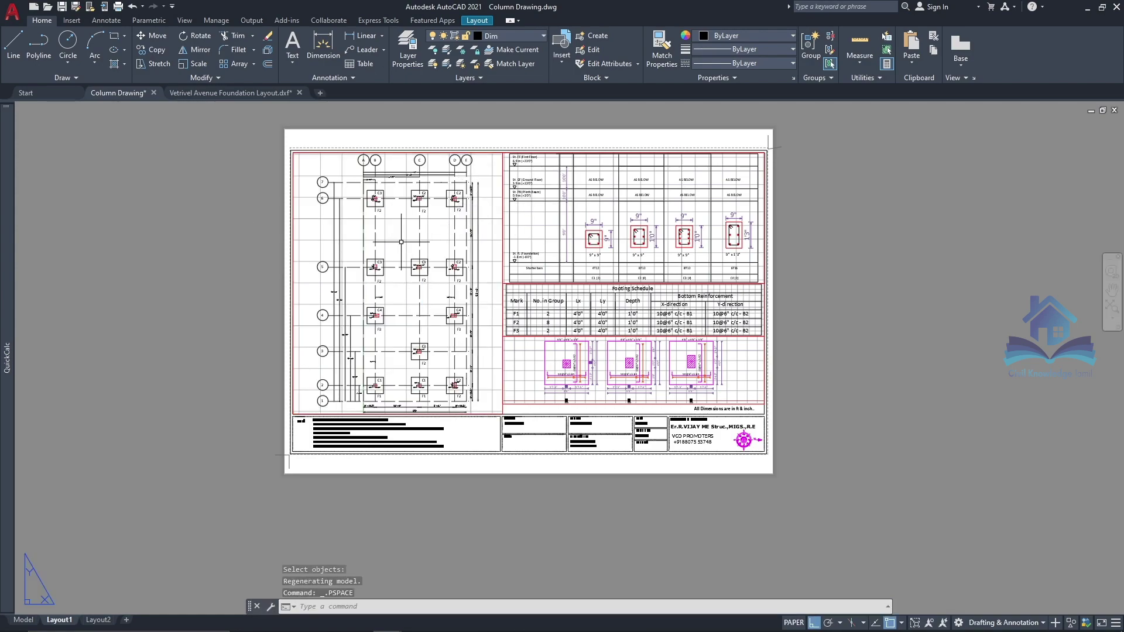
scroll(401, 242, up, 2)
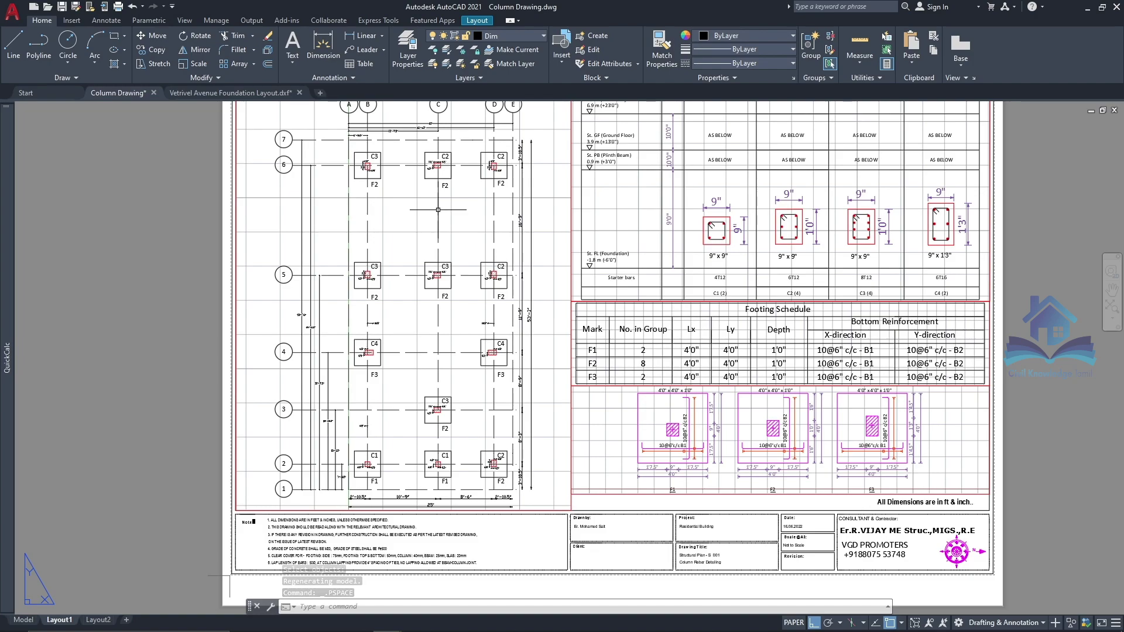
scroll(324, 278, down, 2)
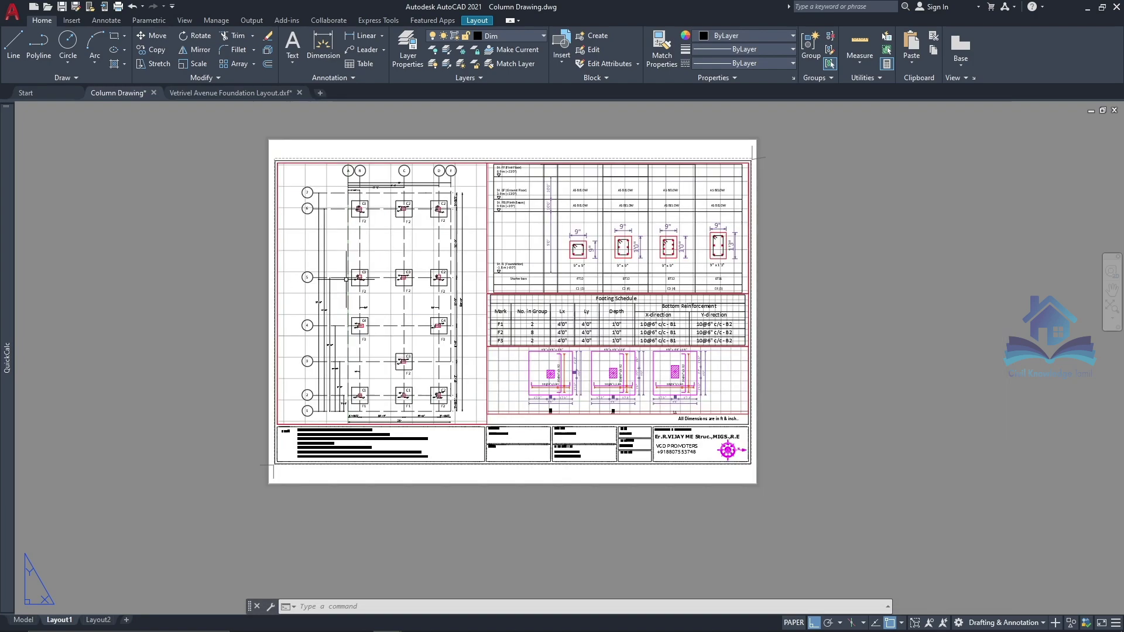
scroll(352, 259, up, 2)
scroll(343, 200, down, 2)
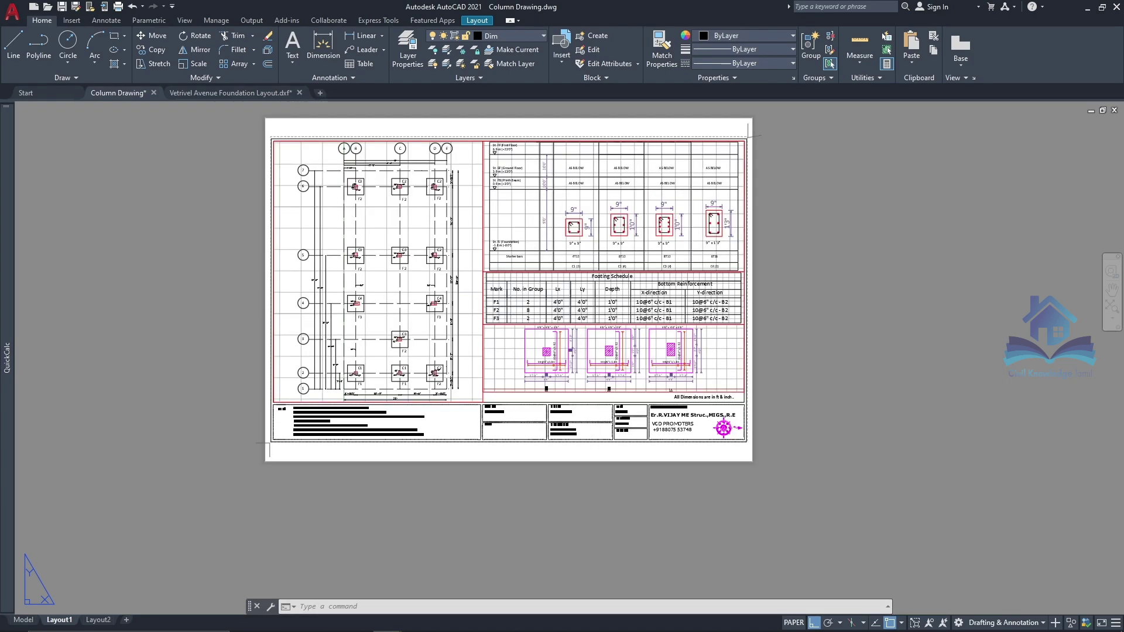
Step: Preview the Layout1 plot, zooming around to check the sheet, then close the preview
key(ctrl+p)
click(370, 463)
scroll(417, 242, up, 3)
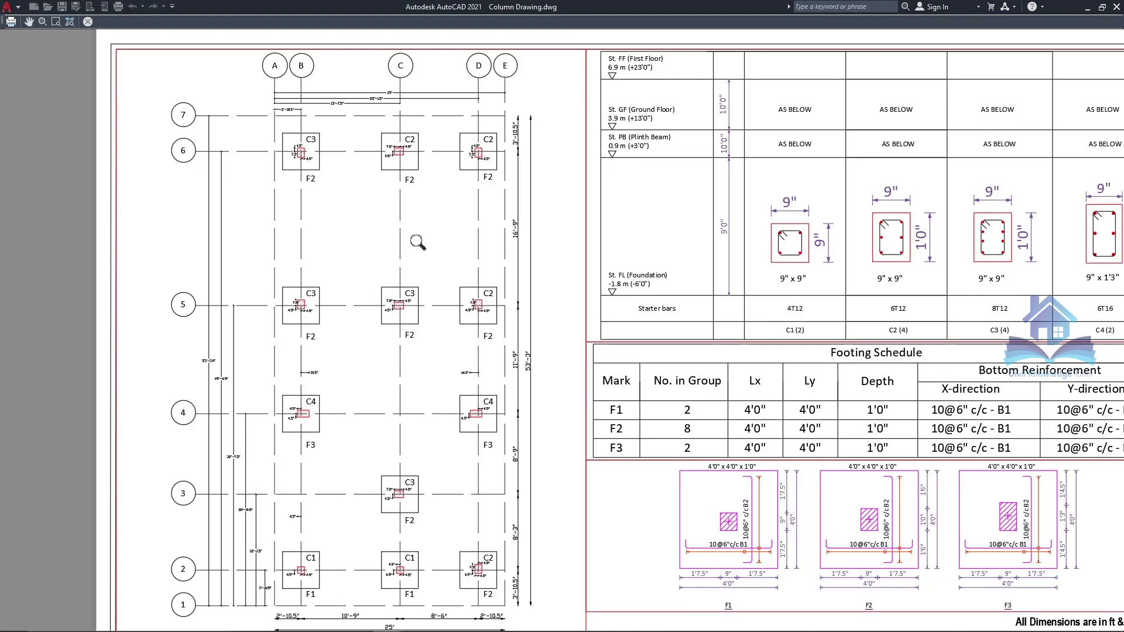
scroll(302, 127, down, 3)
scroll(370, 244, up, 3)
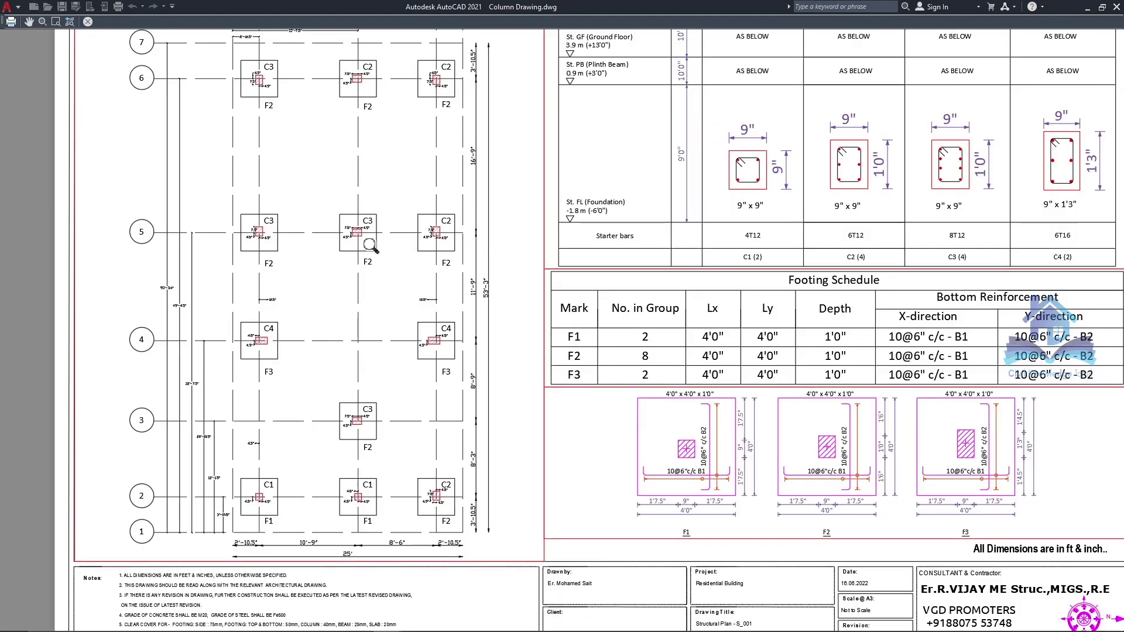
scroll(306, 204, down, 3)
scroll(460, 272, up, 3)
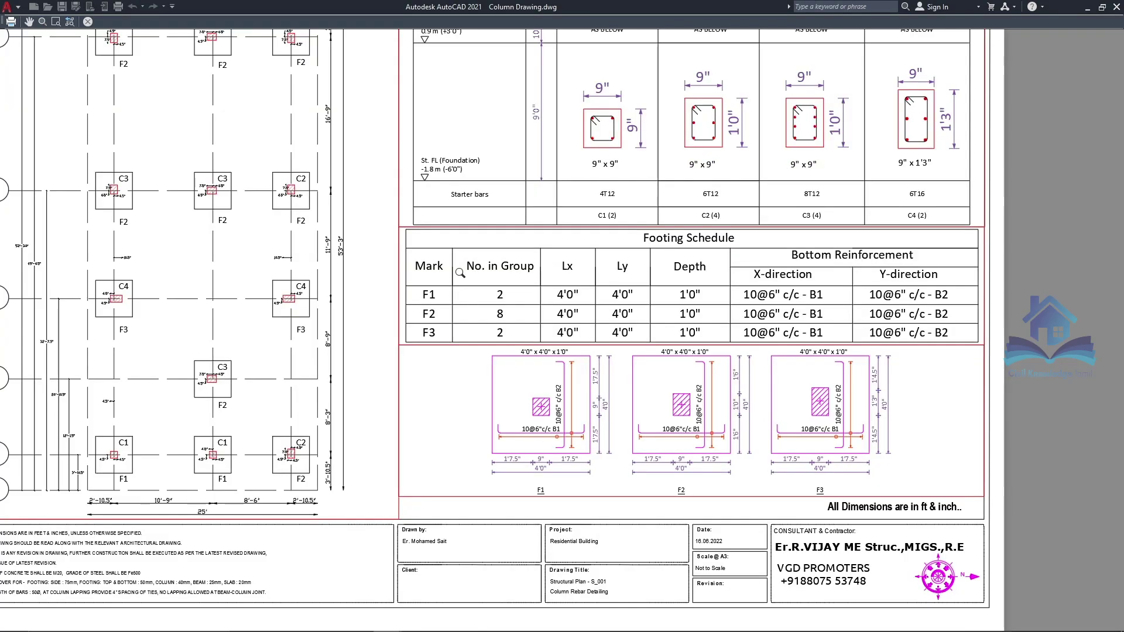
scroll(668, 268, down, 3)
scroll(594, 167, up, 3)
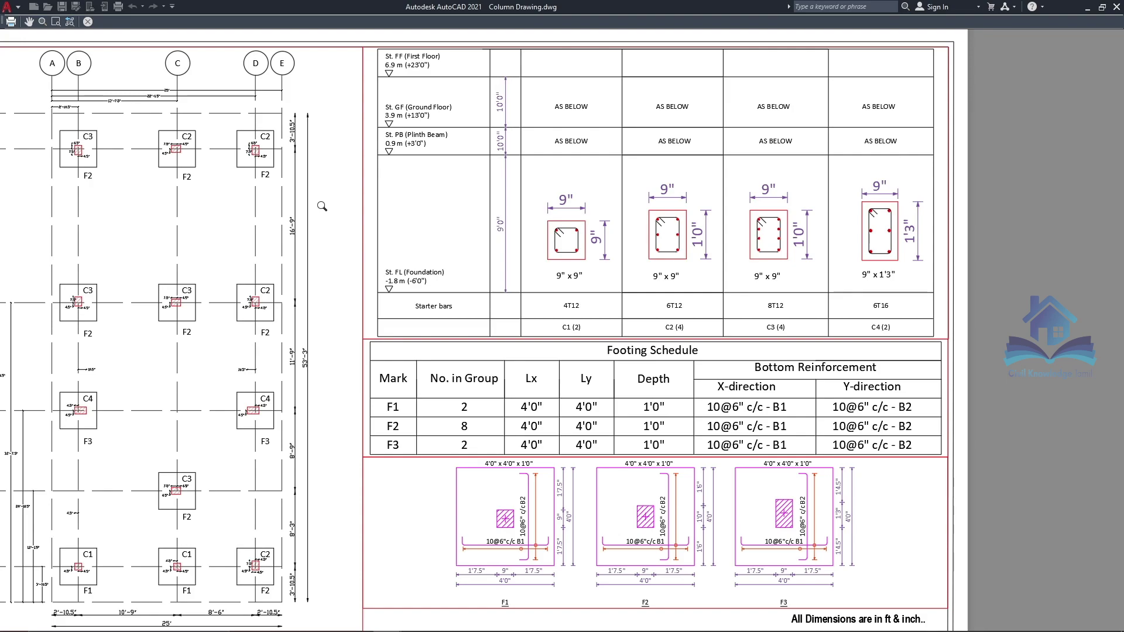
scroll(252, 174, down, 3)
scroll(191, 301, up, 3)
scroll(156, 283, down, 3)
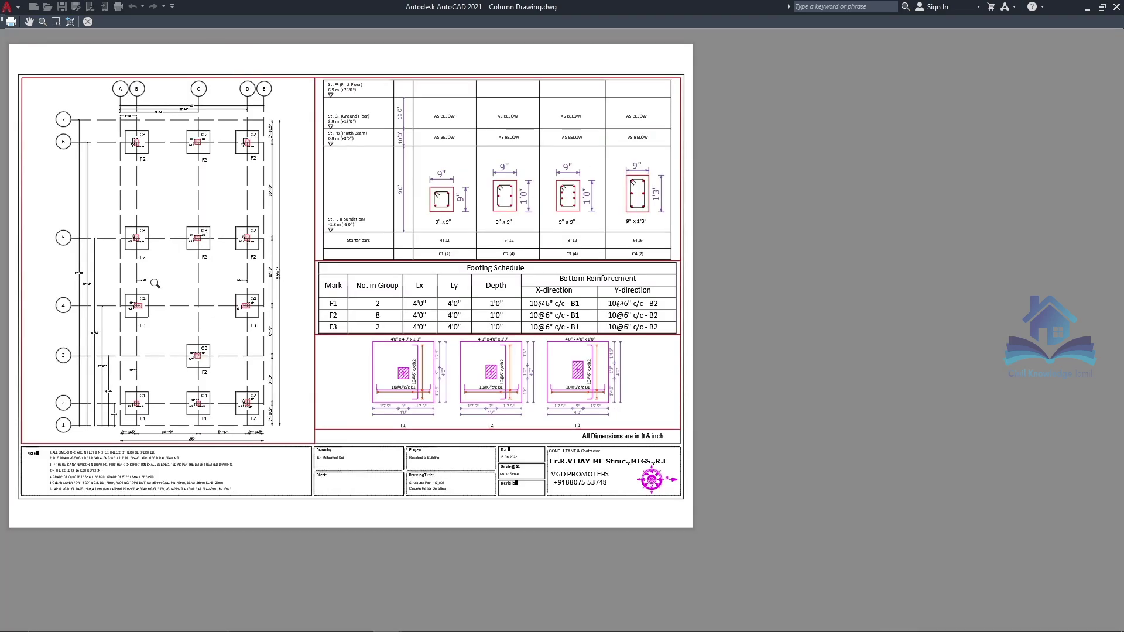
key(Escape)
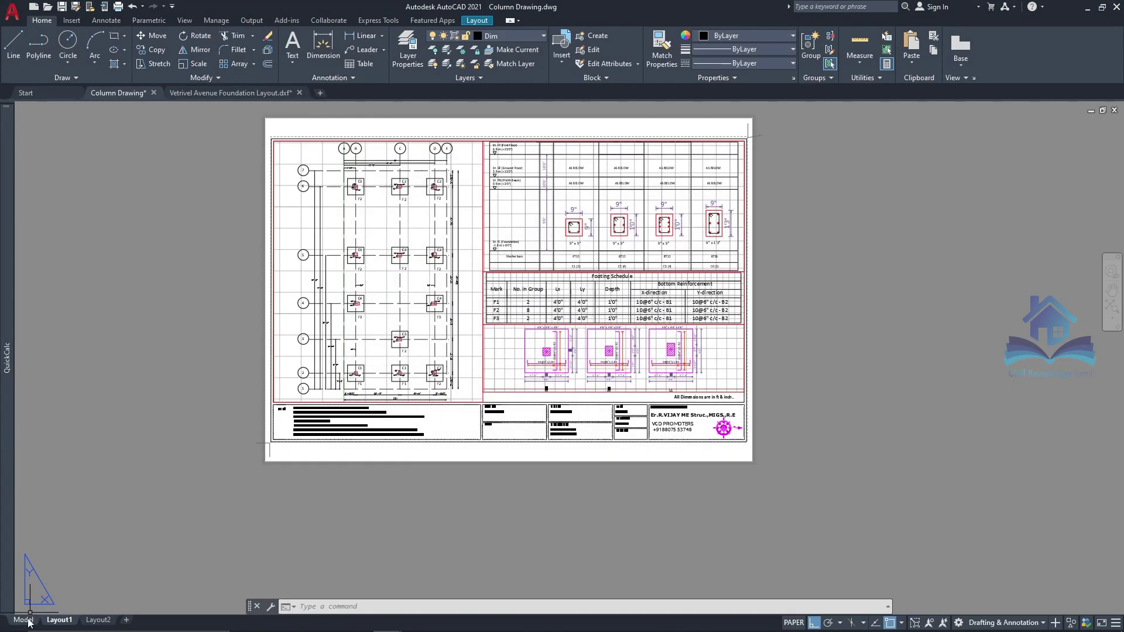
Step: In model space, make Wall the current layer and draw the wall outline from corner A-7
click(24, 620)
click(495, 36)
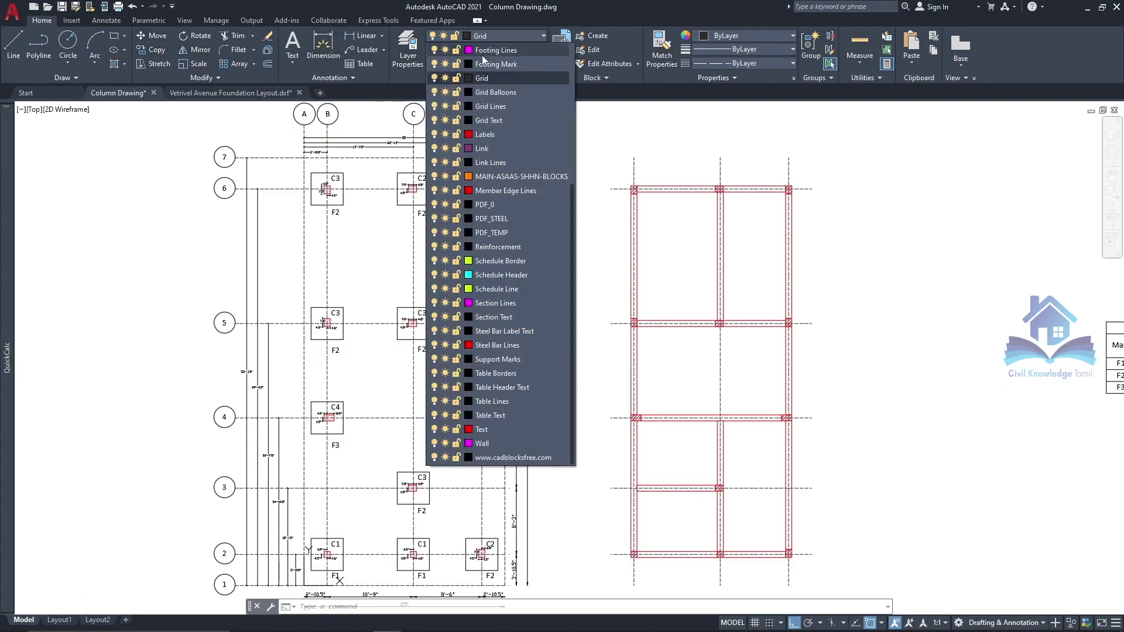
click(485, 443)
scroll(301, 150, up, 3)
click(301, 150)
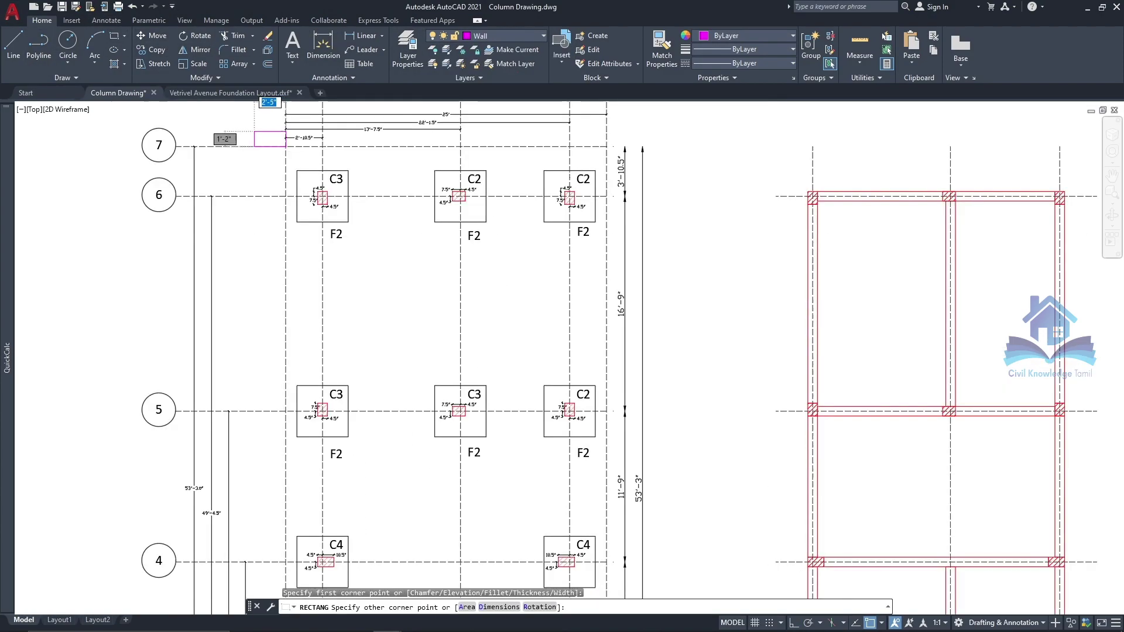
scroll(322, 414, down, 4)
scroll(353, 275, up, 5)
key(Escape)
scroll(409, 322, down, 3)
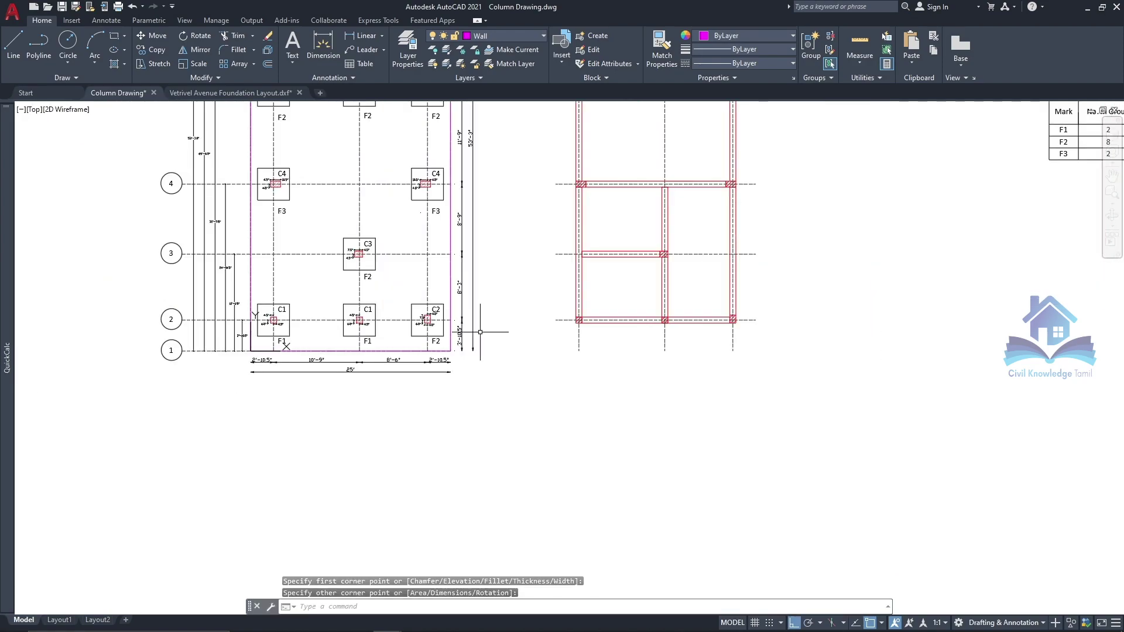
scroll(421, 351, down, 2)
scroll(420, 341, up, 3)
Step: Apply the arrowed dimension style to the left-side vertical dimensions
click(252, 506)
click(170, 519)
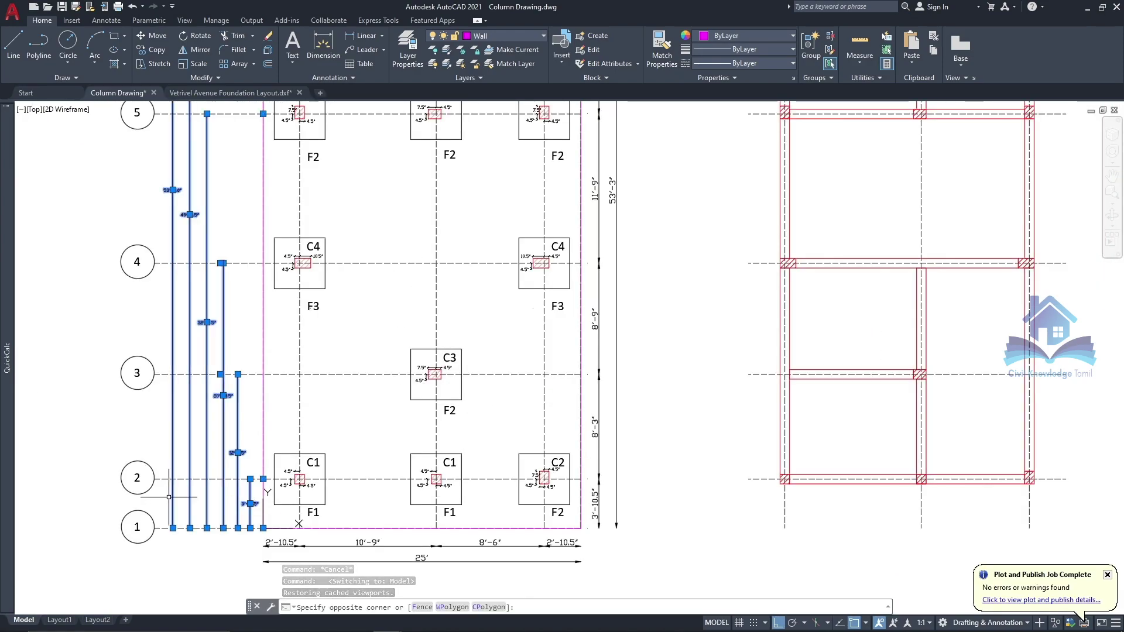
right_click(169, 170)
mouse_move(216, 209)
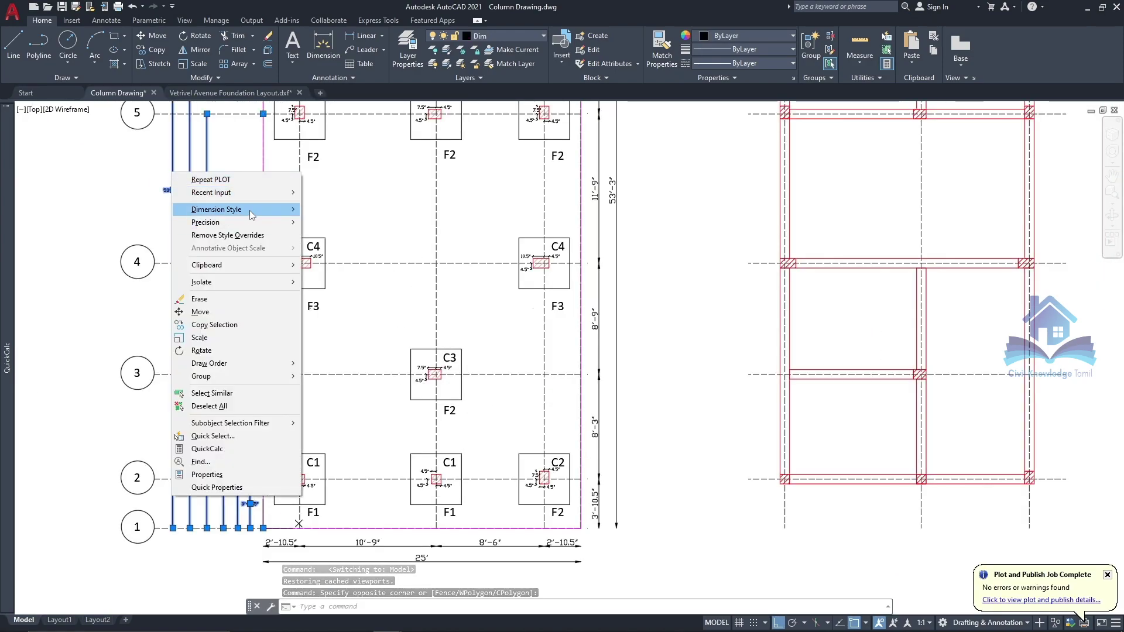
click(328, 234)
scroll(328, 233, down, 2)
scroll(468, 380, up, 1)
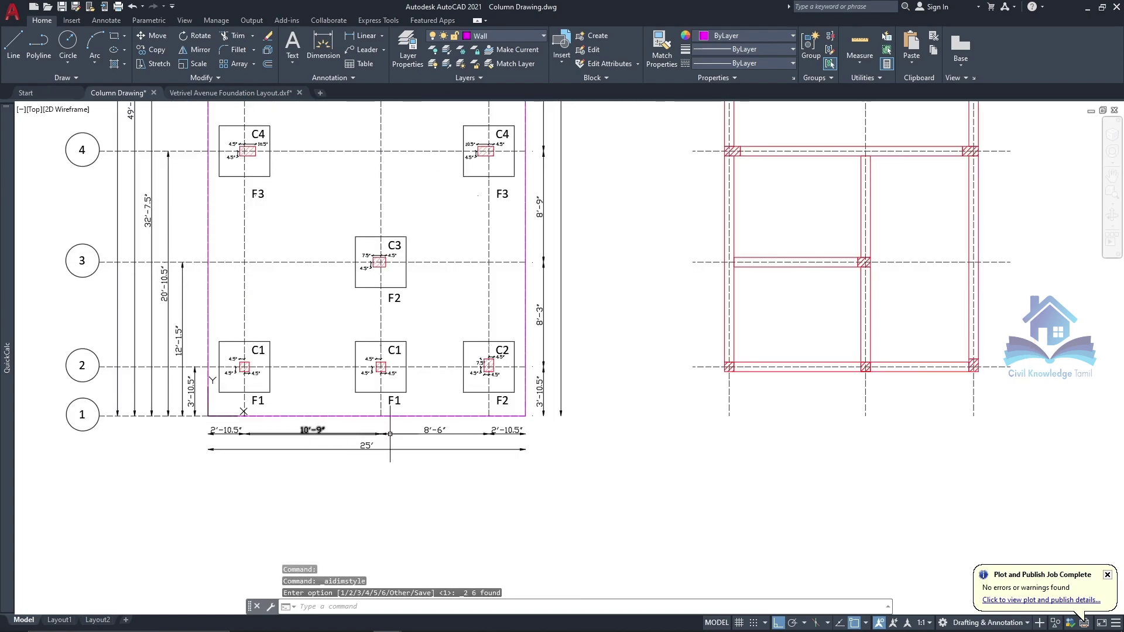
scroll(498, 422, up, 1)
scroll(533, 448, down, 5)
scroll(457, 275, up, 5)
scroll(401, 213, down, 1)
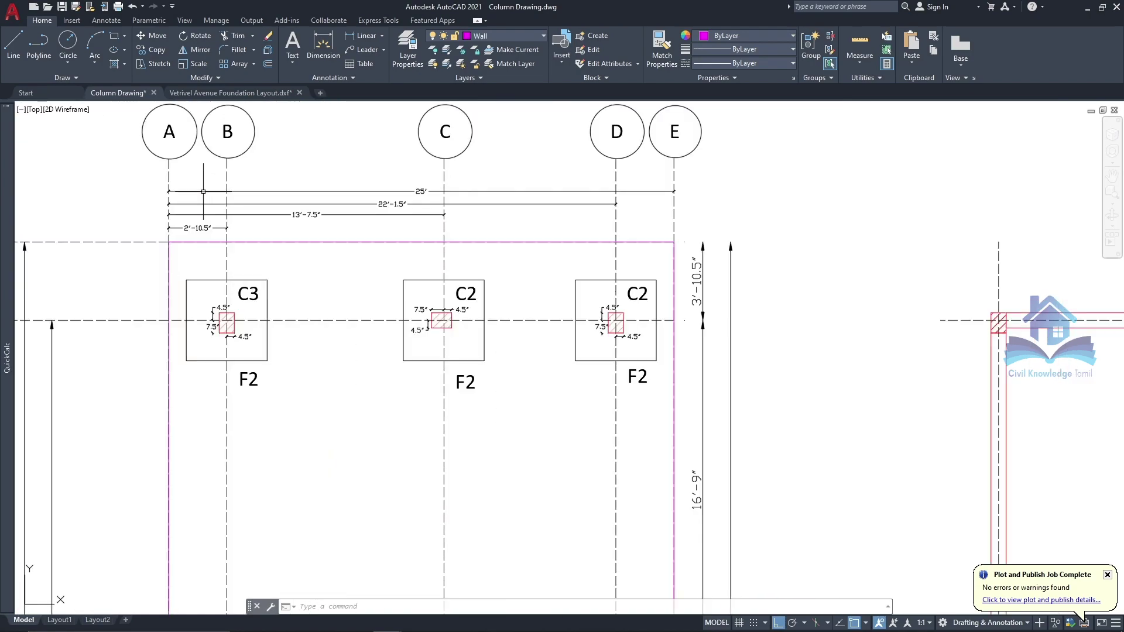
Step: Change the four dimensions above the grid to another dimension style
drag(201, 258, 192, 185)
right_click(192, 185)
mouse_move(240, 230)
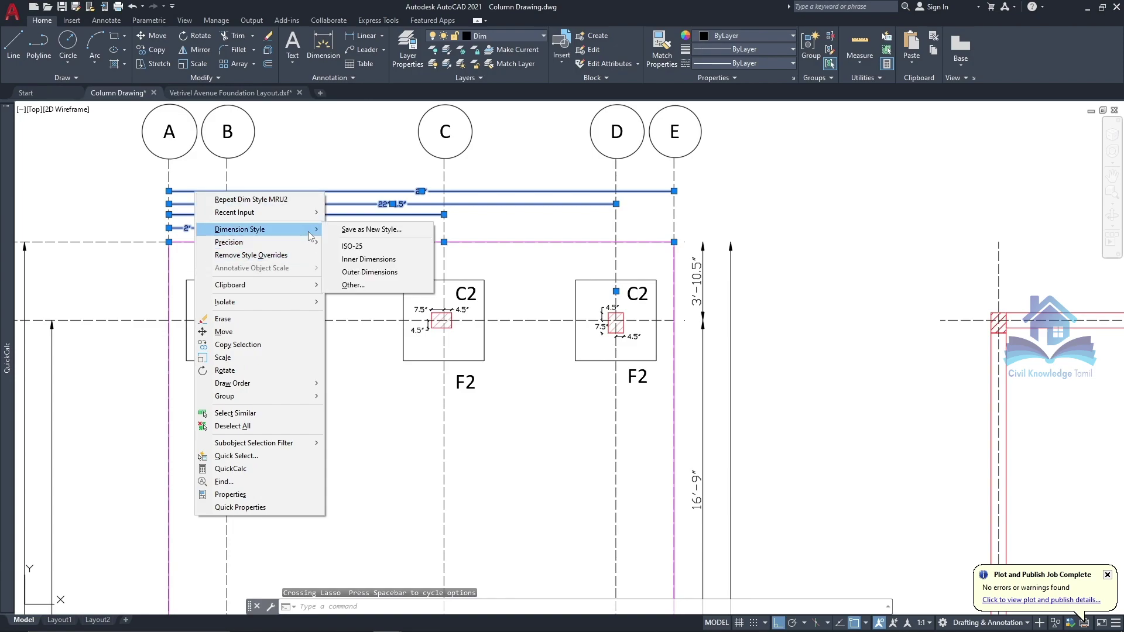
click(340, 241)
scroll(381, 173, down, 2)
scroll(422, 170, down, 3)
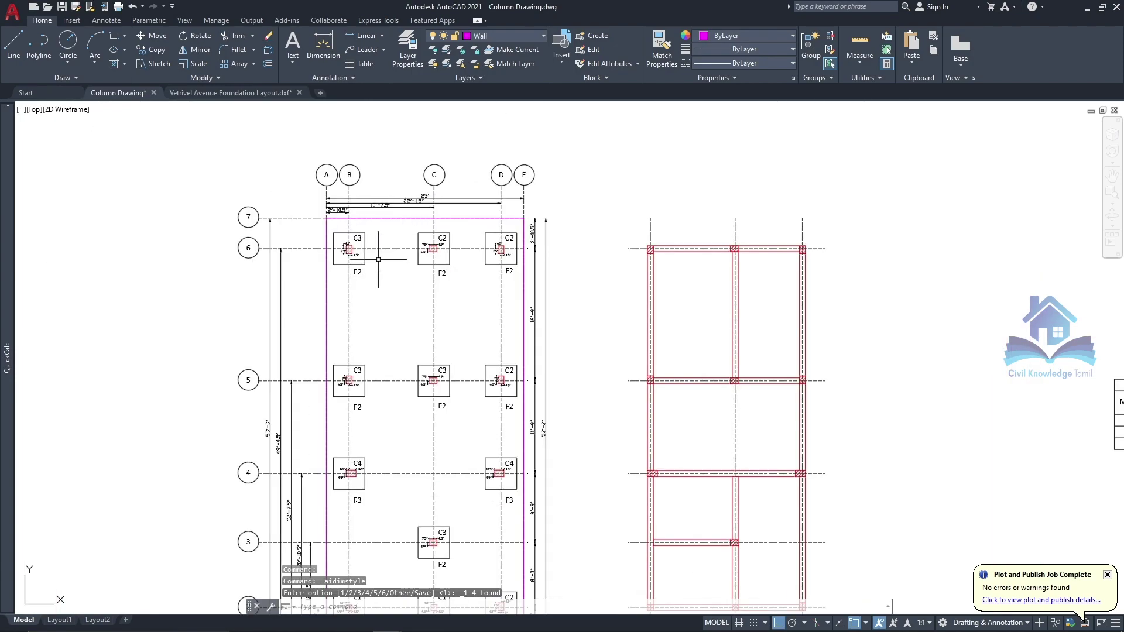
scroll(467, 162, up, 7)
scroll(467, 162, down, 2)
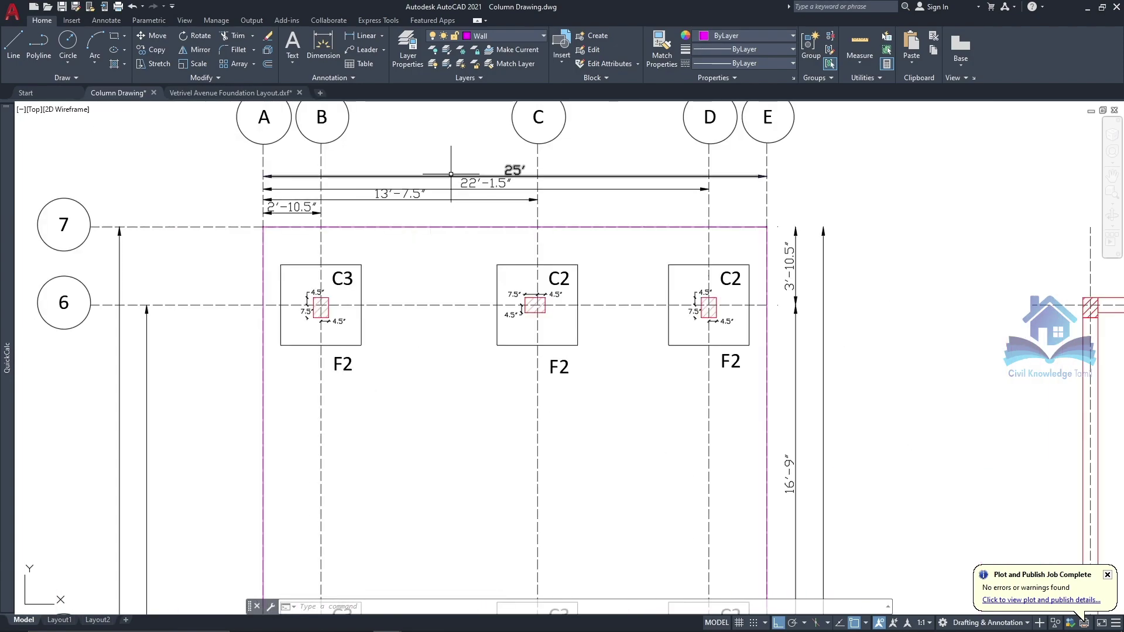
Step: Reposition the 25' and 22'-1.5" top dimensions and adjust the 2'-10.5" dimension
click(515, 164)
click(515, 170)
click(486, 183)
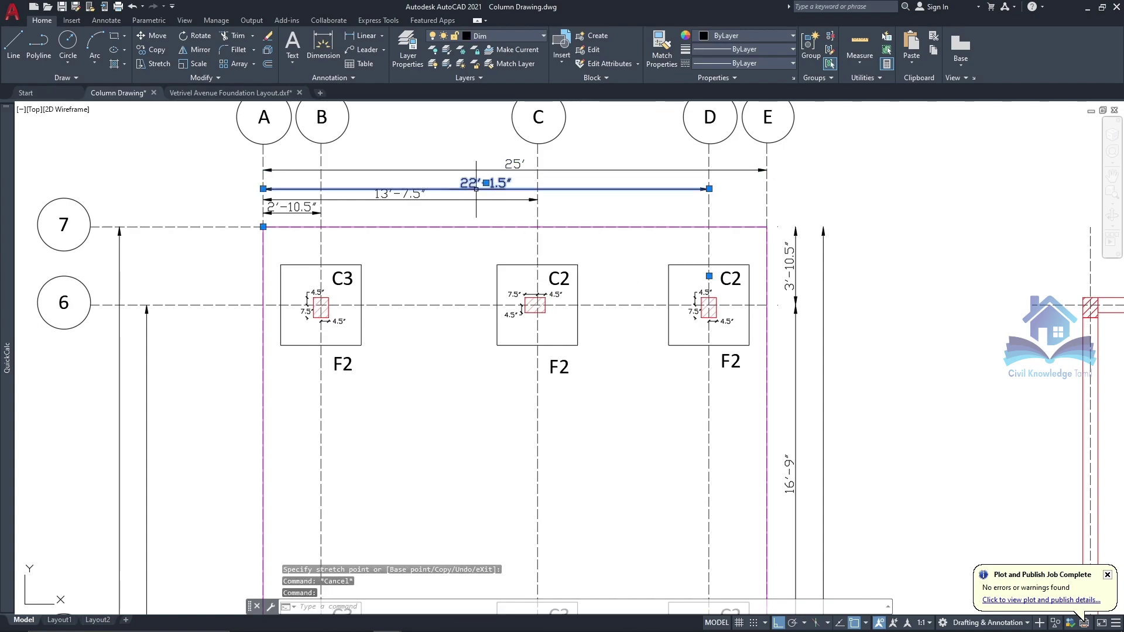
scroll(486, 183, up, 3)
click(492, 181)
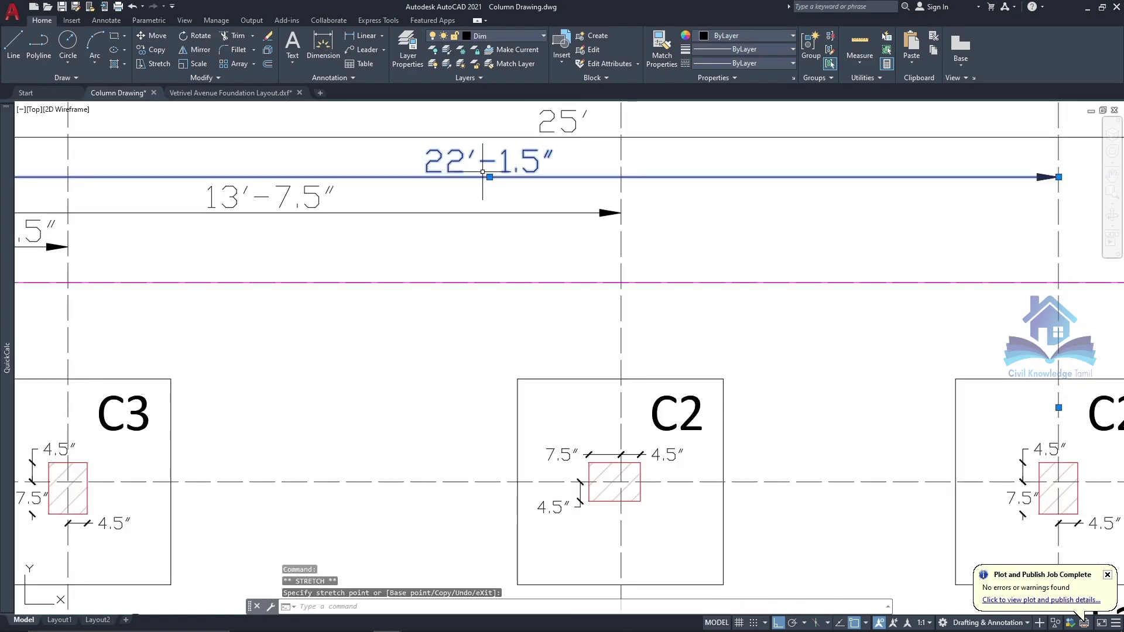
scroll(363, 205, down, 4)
key(Escape)
scroll(289, 214, up, 2)
click(288, 215)
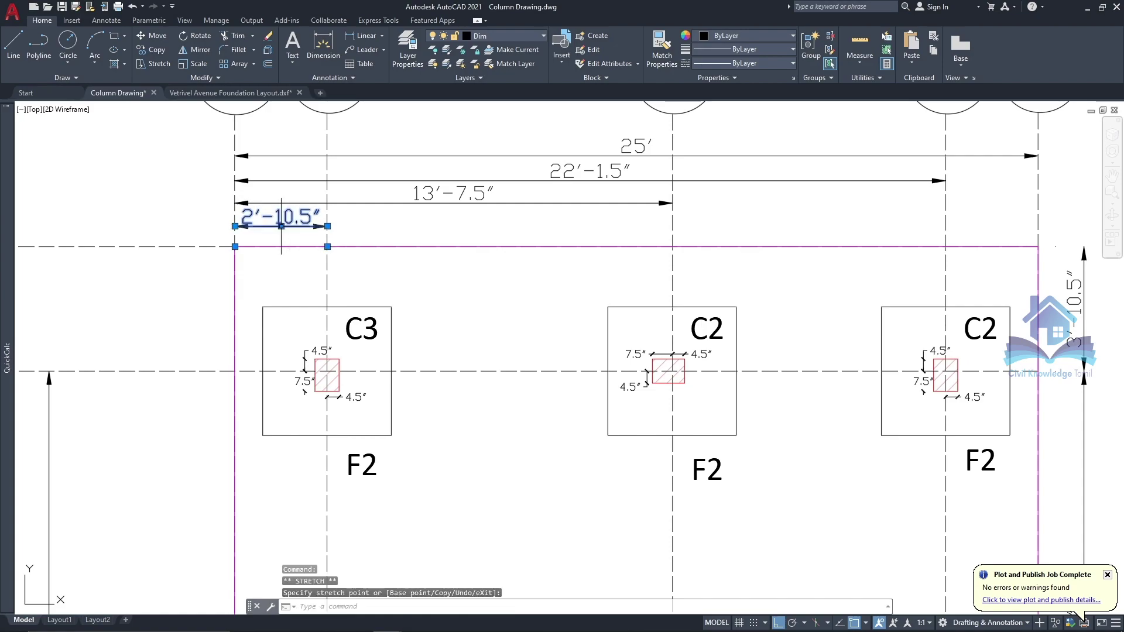
click(282, 213)
key(Escape)
Step: Save the drawing and return to the Layout1 sheet
scroll(278, 246, down, 3)
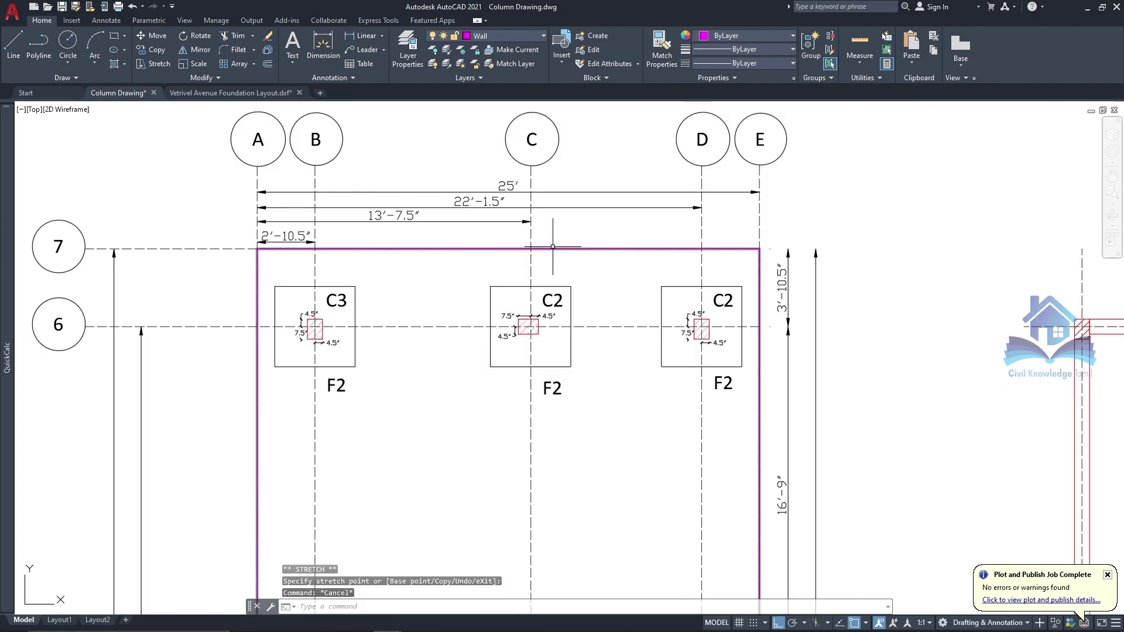
scroll(258, 250, up, 1)
scroll(275, 257, down, 1)
scroll(275, 257, up, 1)
scroll(303, 314, down, 1)
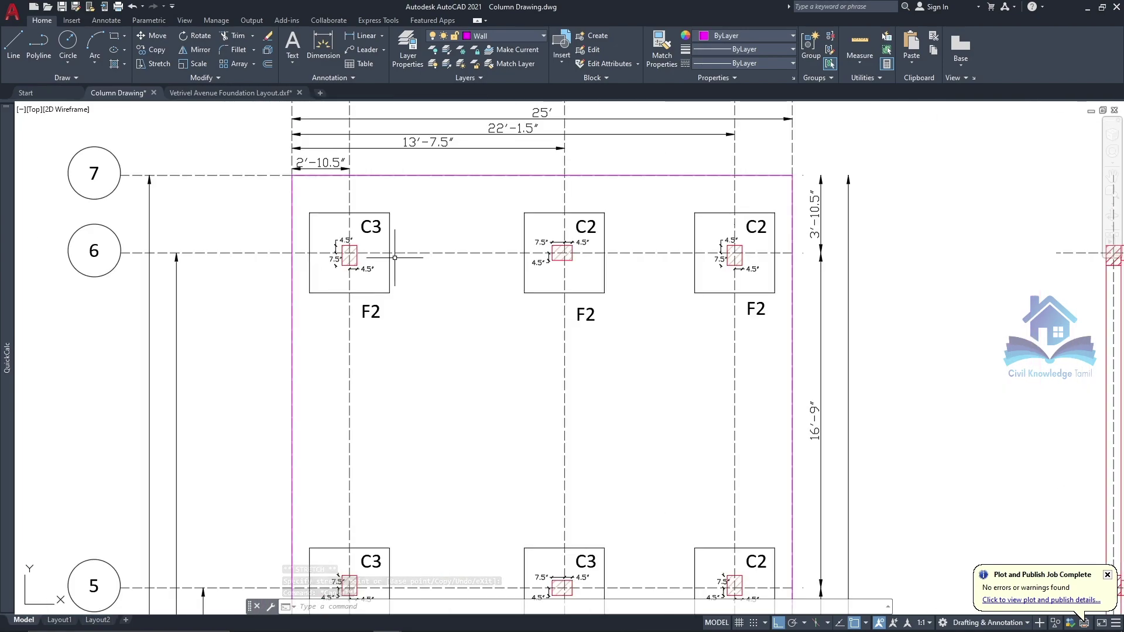
key(ctrl+s)
click(69, 621)
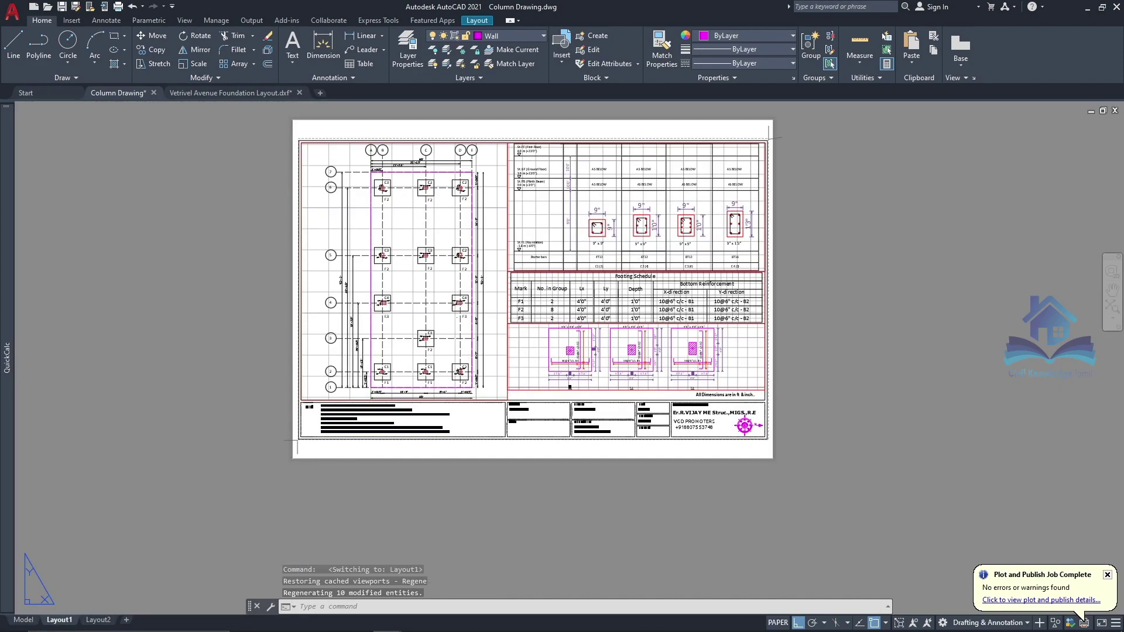
Step: Preview and plot Layout1 to a PDF named 'Footing & Column Rebar Details'
key(ctrl+p)
click(377, 463)
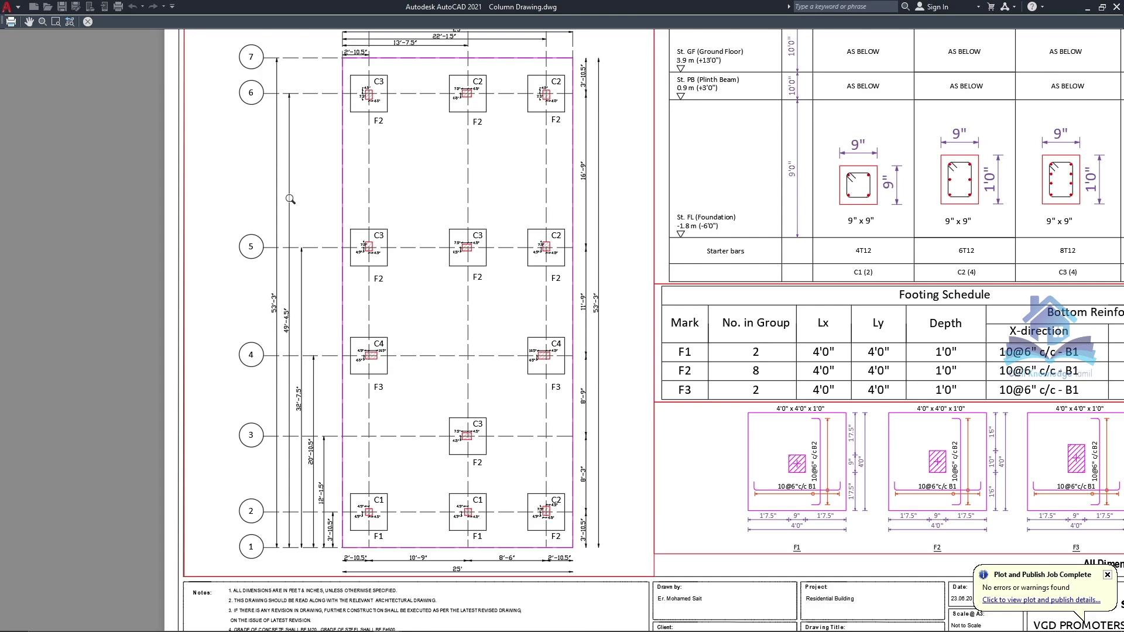
key(Escape)
click(637, 463)
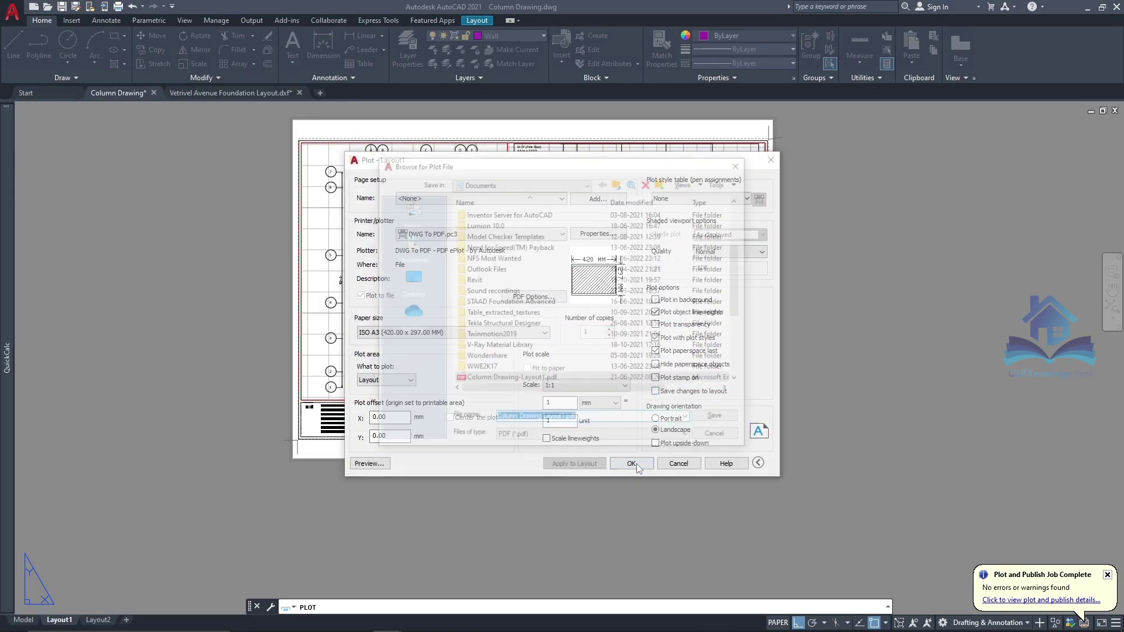
text(Footing )
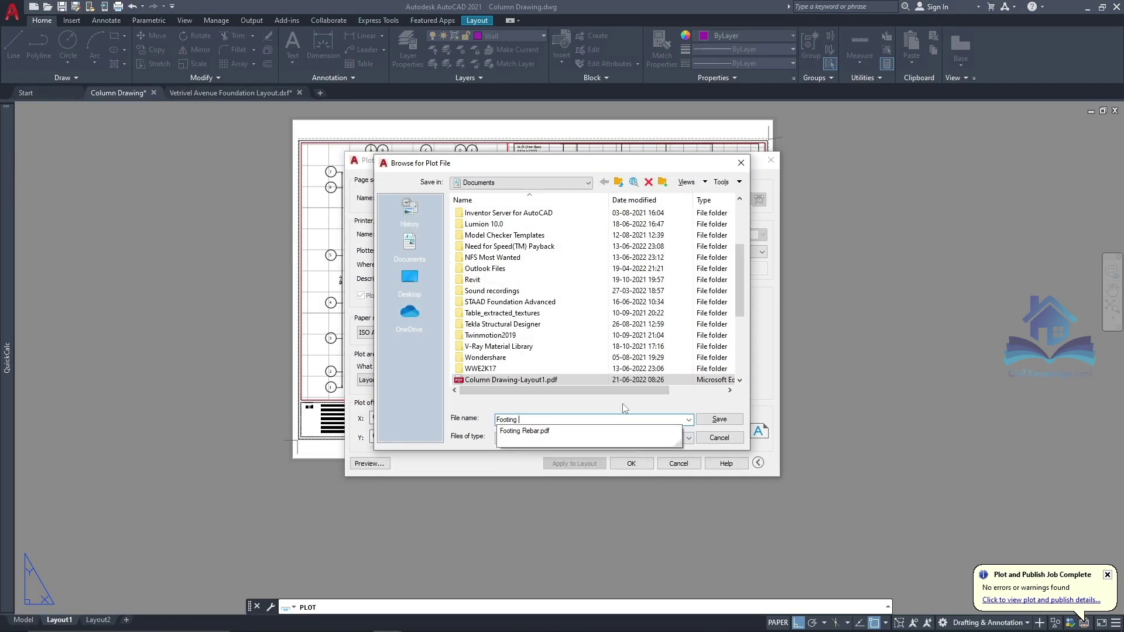
text(& Colum)
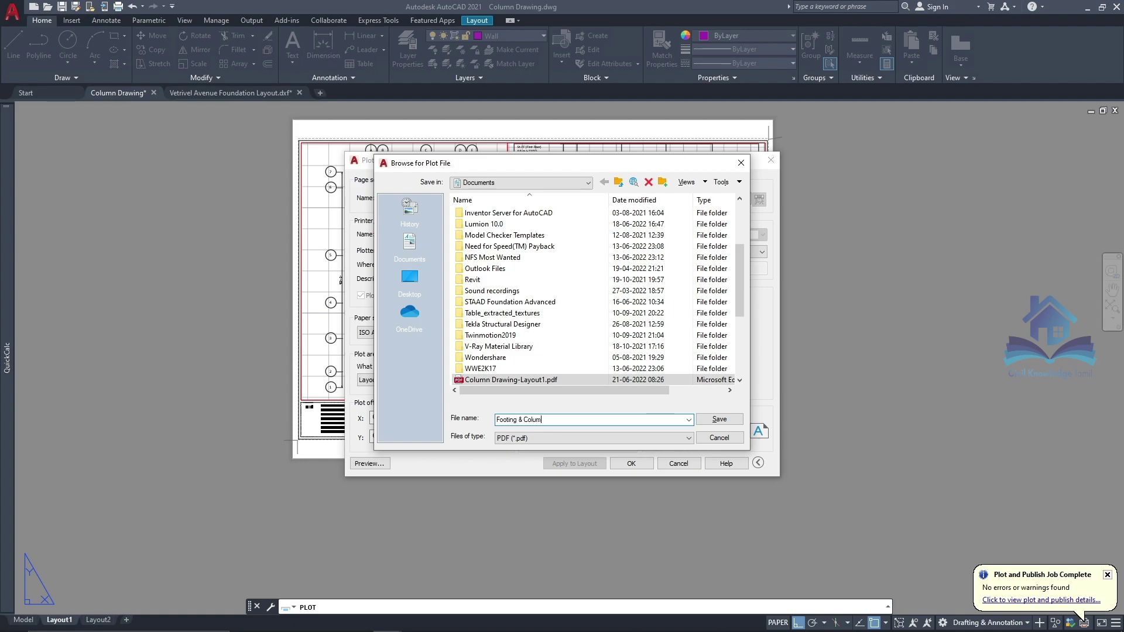
text(ails)
Step: Save the plotted PDF and review the Footing & Column Rebar Details sheet in Edge
key(Return)
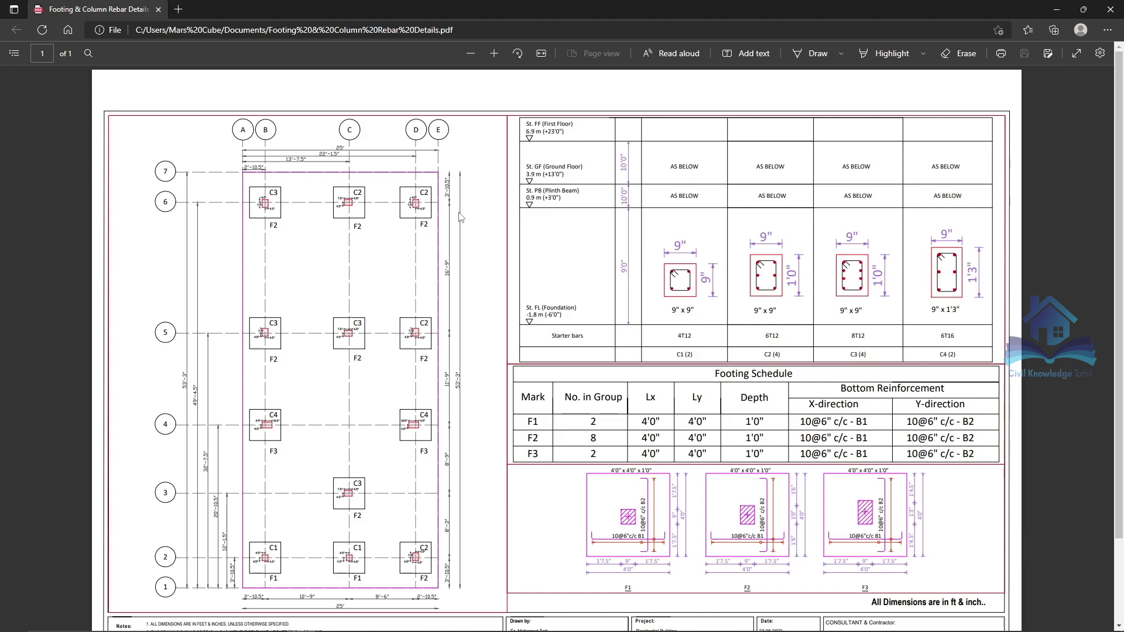
scroll(460, 217, down, 3)
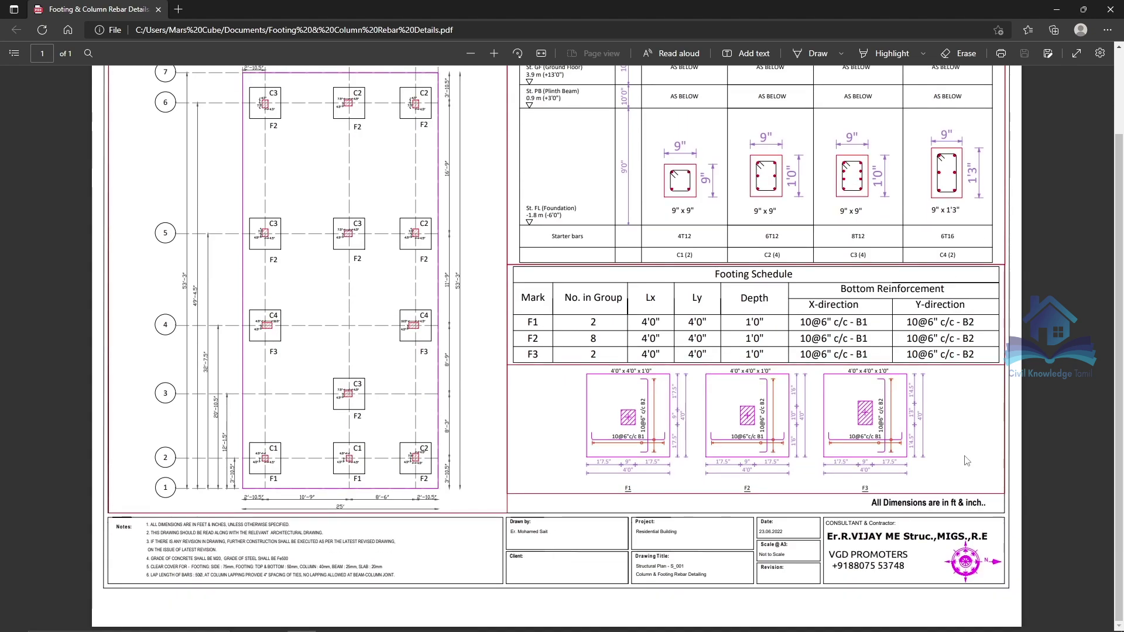
scroll(531, 392, up, 3)
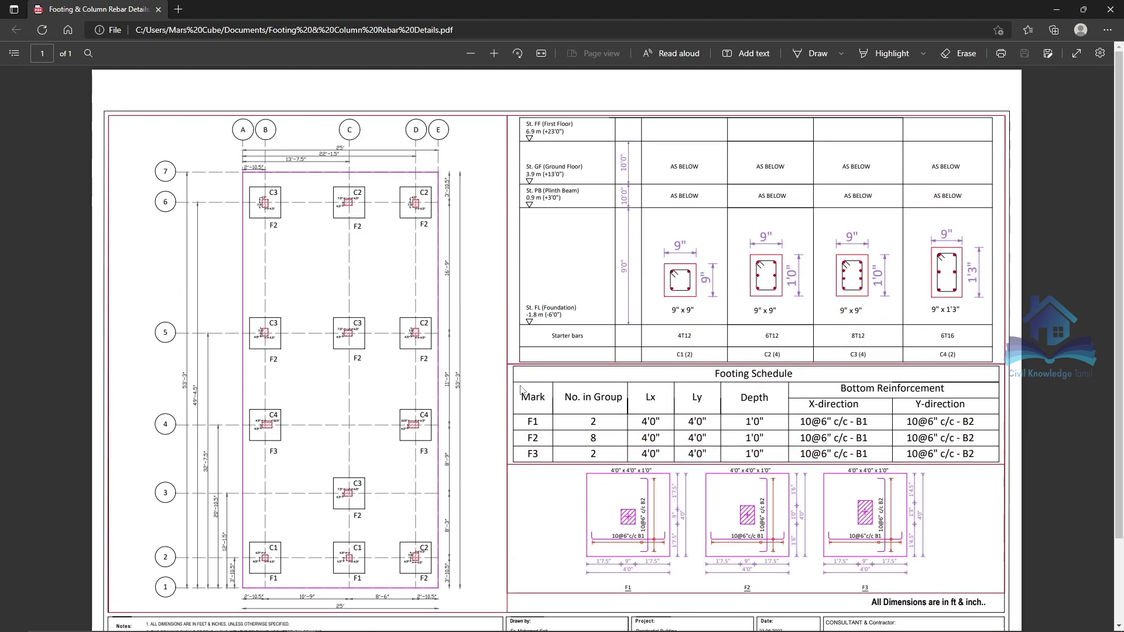